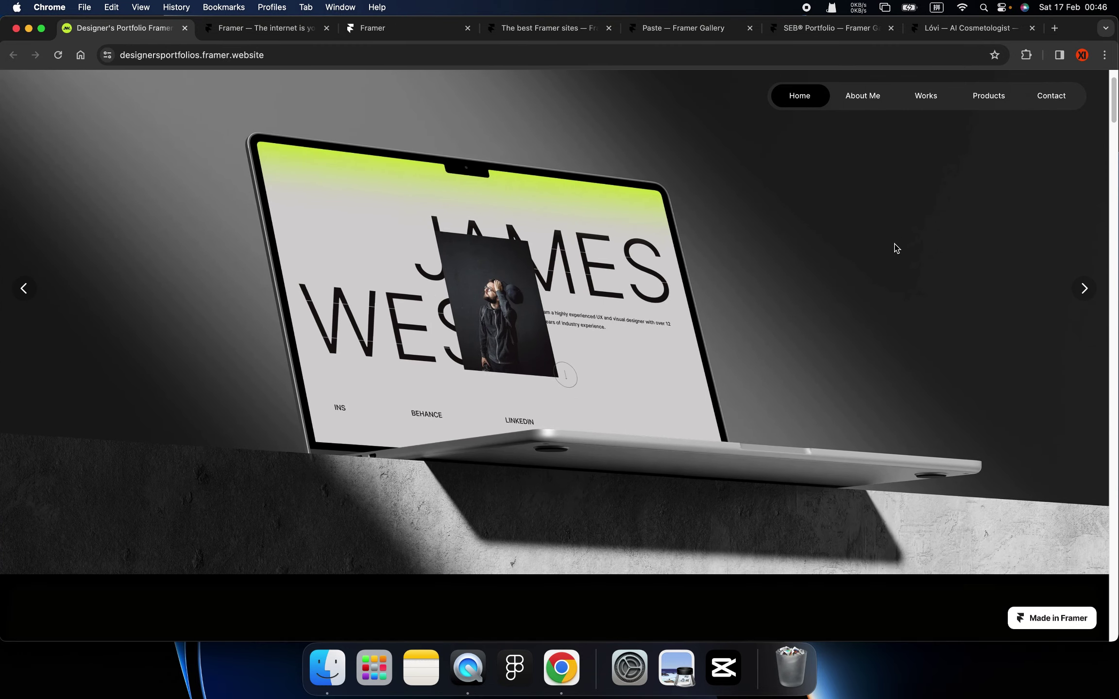
- Scroll down through the current site's page and back up toward the top
scroll(894, 245, "down", 7)
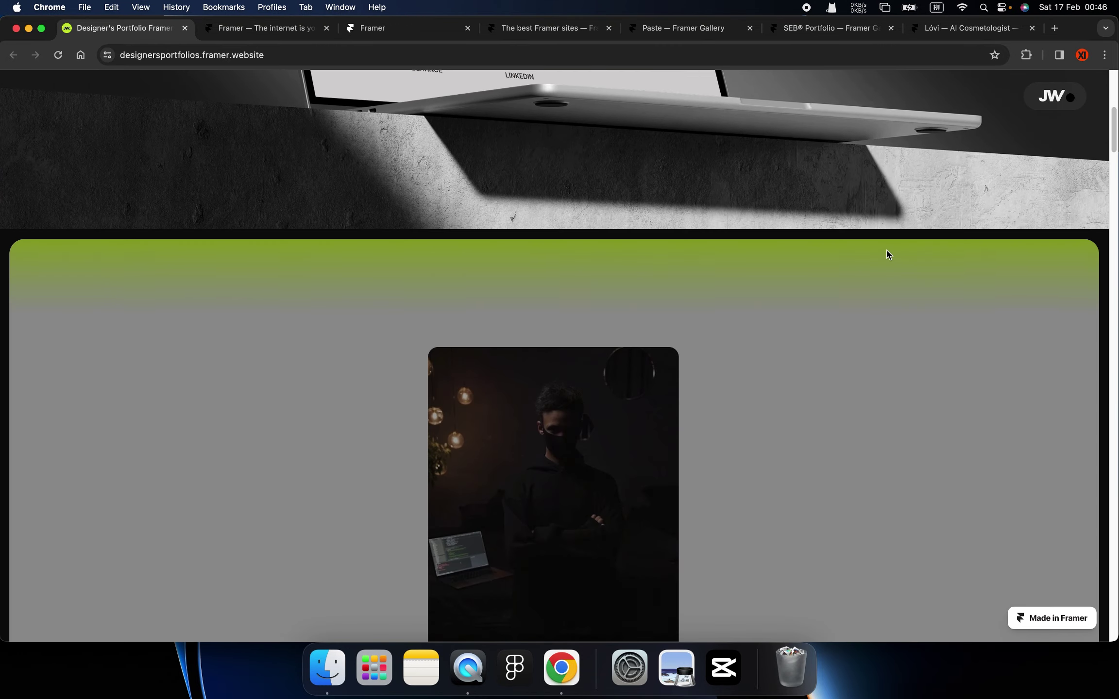
scroll(887, 255, "down", 3)
scroll(789, 324, "down", 3)
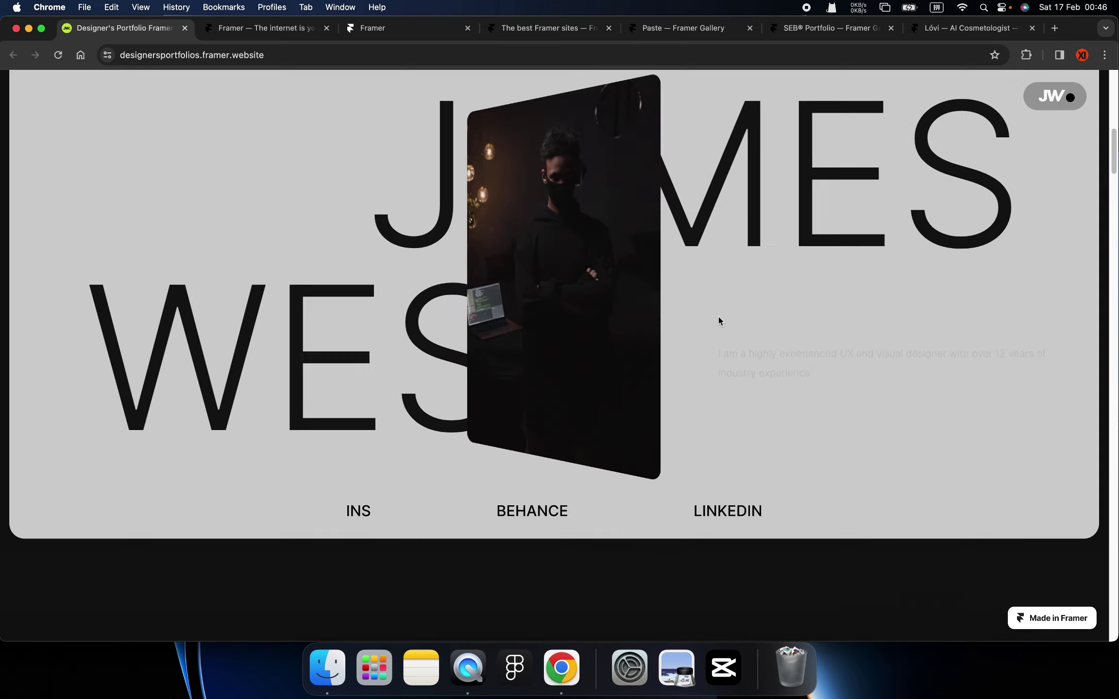
scroll(668, 328, "down", 2)
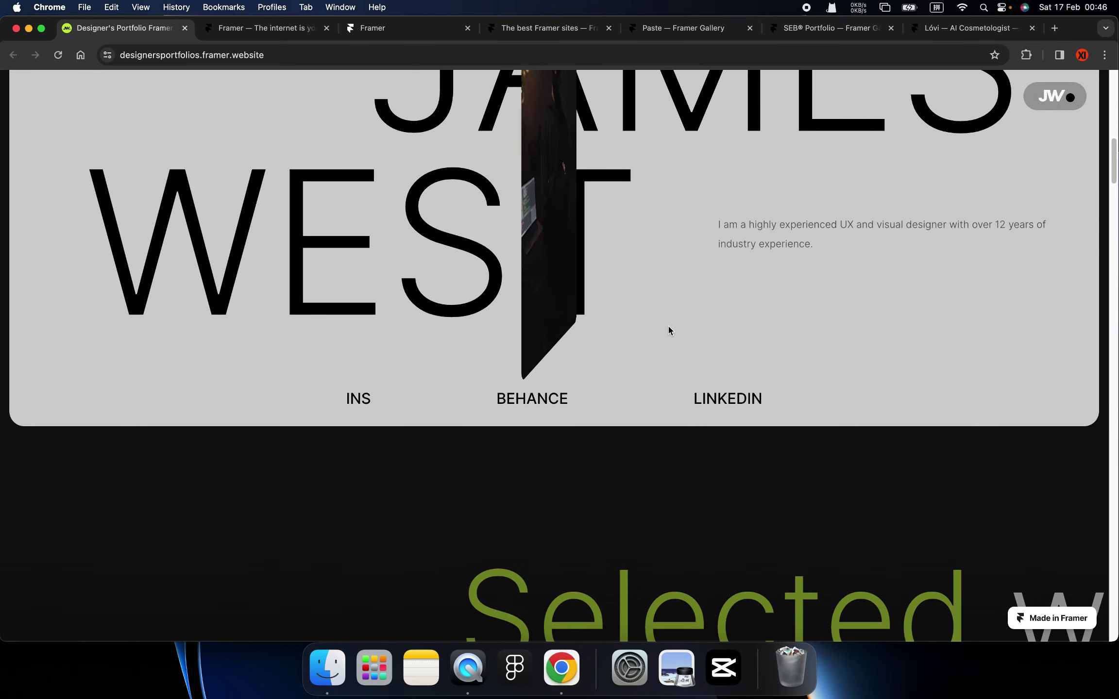
scroll(669, 328, "down", 2)
scroll(712, 332, "down", 2)
scroll(712, 336, "down", 4)
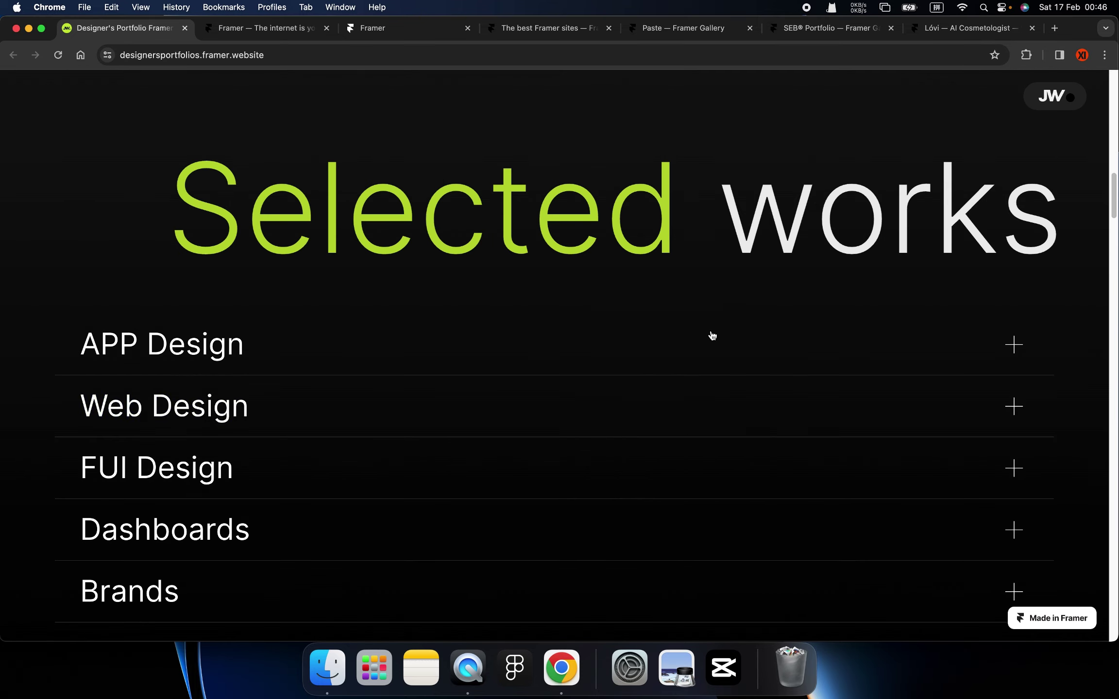
scroll(525, 374, "down", 1)
scroll(525, 369, "down", 2)
scroll(528, 370, "down", 2)
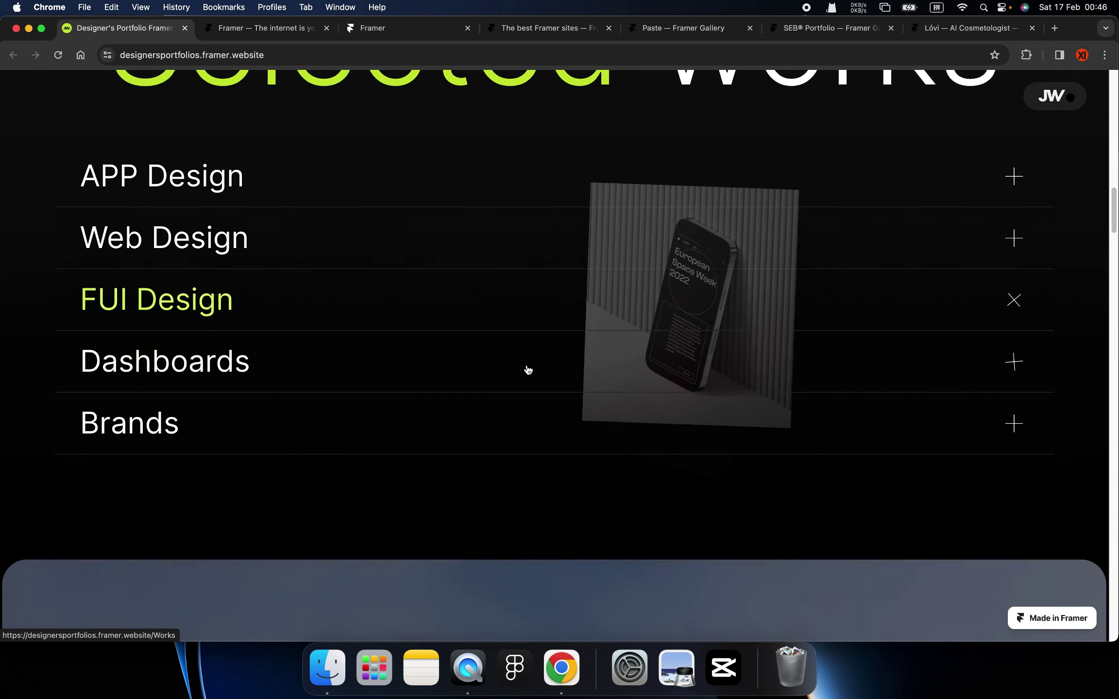
scroll(528, 372, "down", 2)
scroll(529, 371, "down", 5)
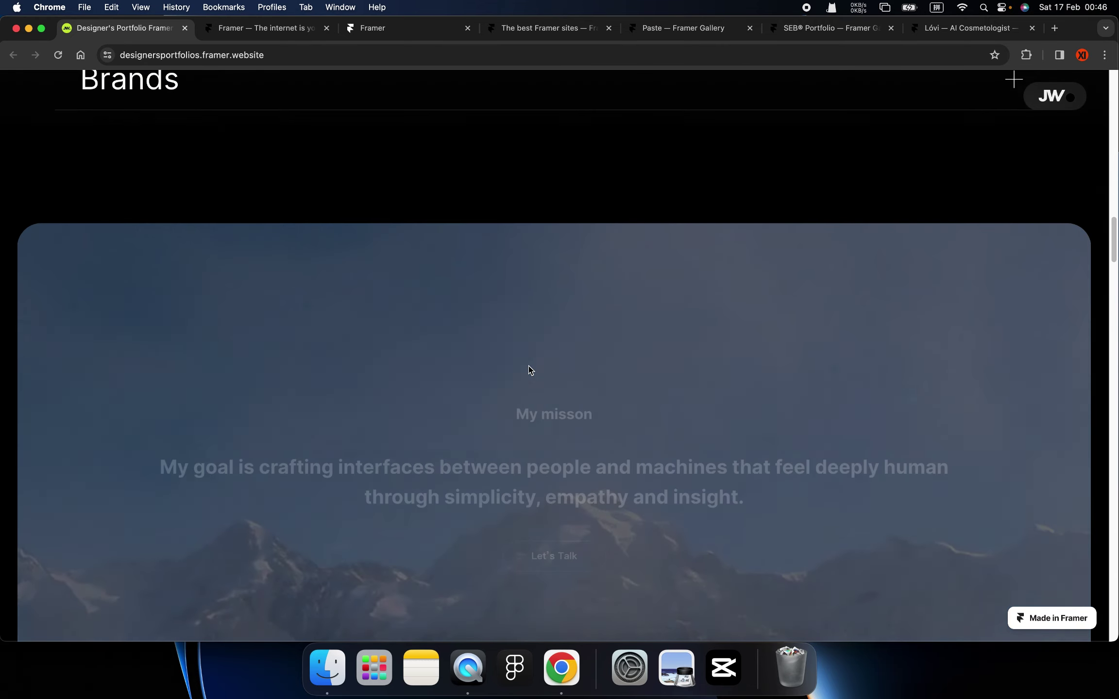
scroll(529, 371, "down", 3)
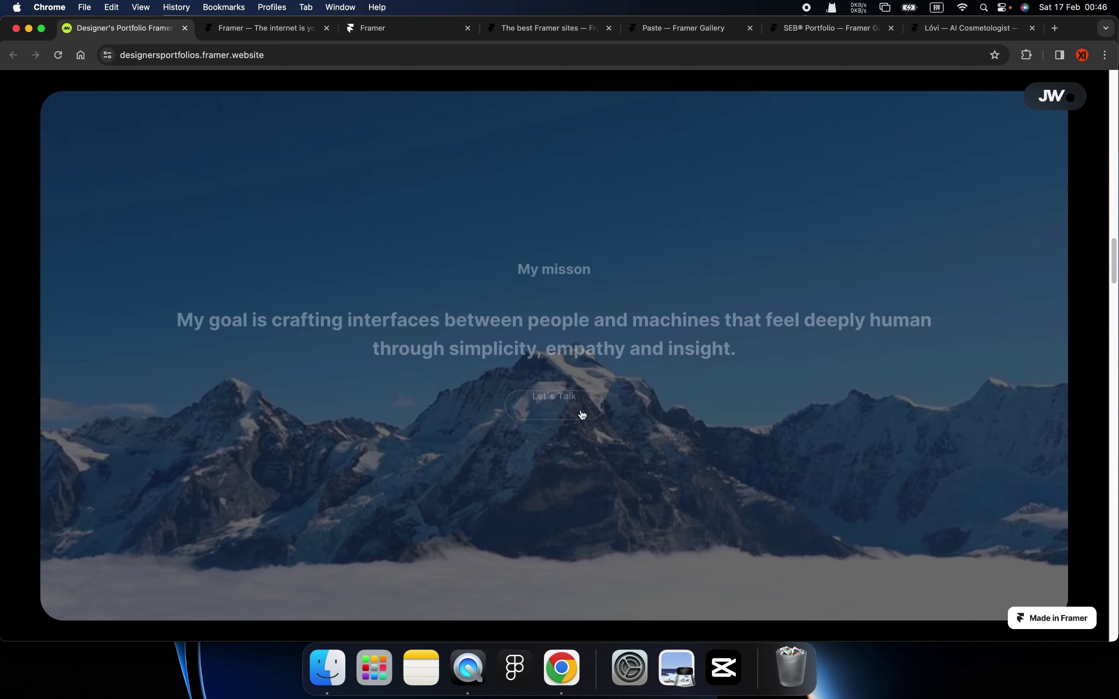
scroll(651, 400, "down", 2)
scroll(652, 401, "down", 2)
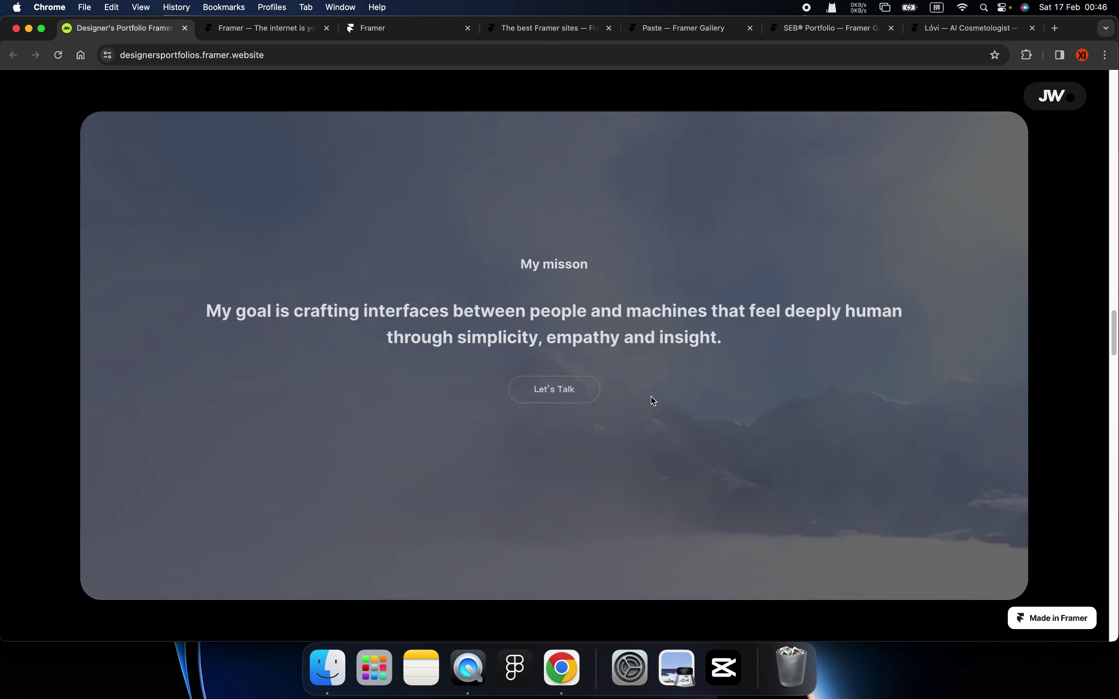
scroll(653, 400, "down", 3)
scroll(653, 399, "down", 3)
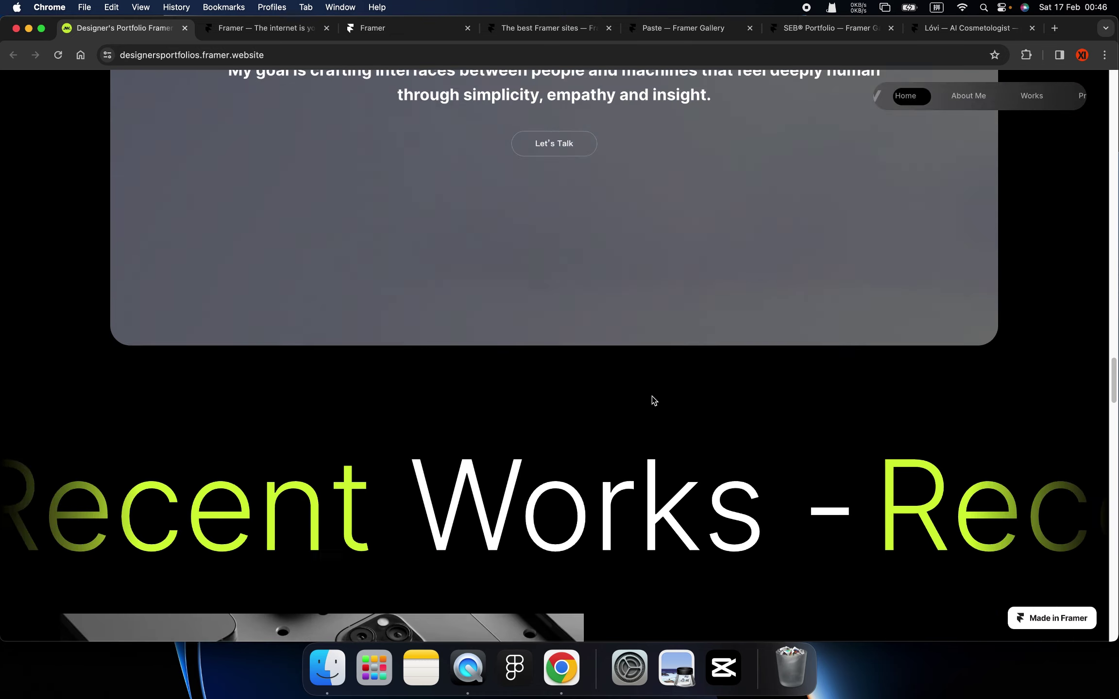
scroll(653, 399, "down", 2)
scroll(653, 399, "down", 2)
scroll(652, 394, "up", 3)
scroll(854, 163, "up", 2)
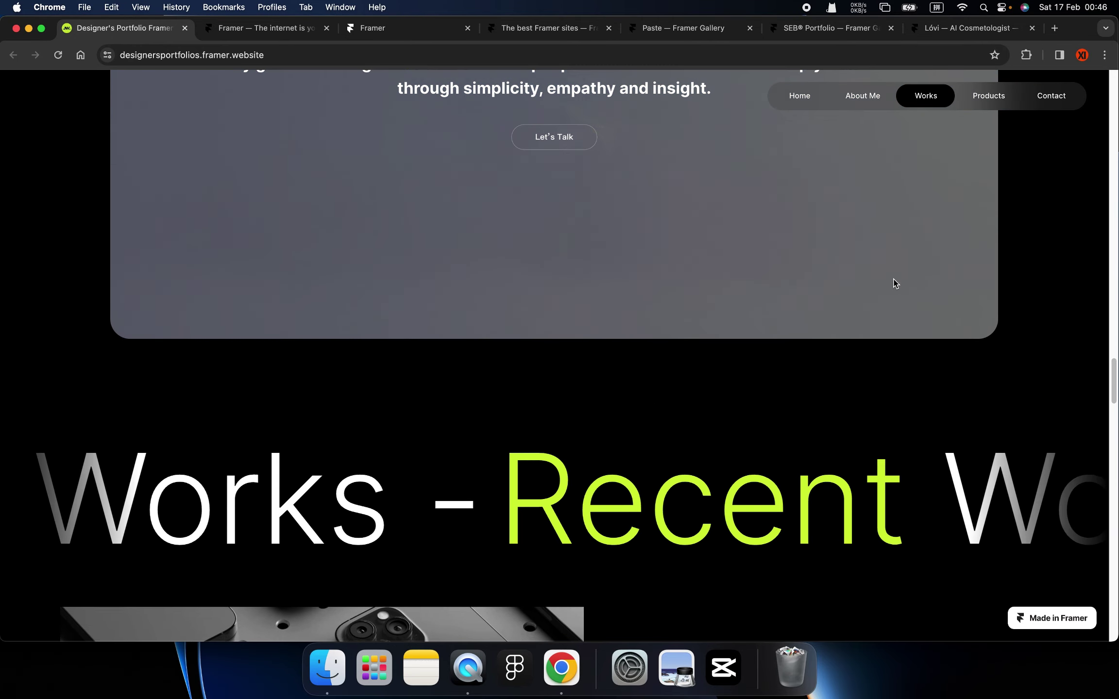
scroll(821, 292, "down", 3)
scroll(823, 295, "down", 5)
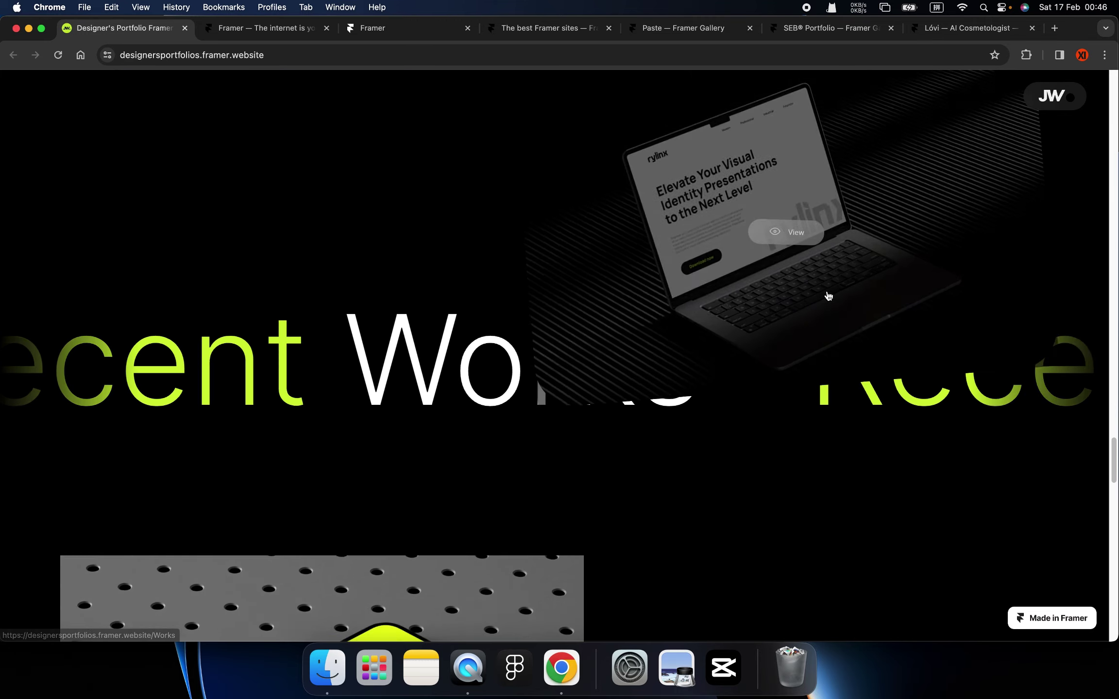
scroll(821, 291, "down", 5)
scroll(807, 287, "down", 4)
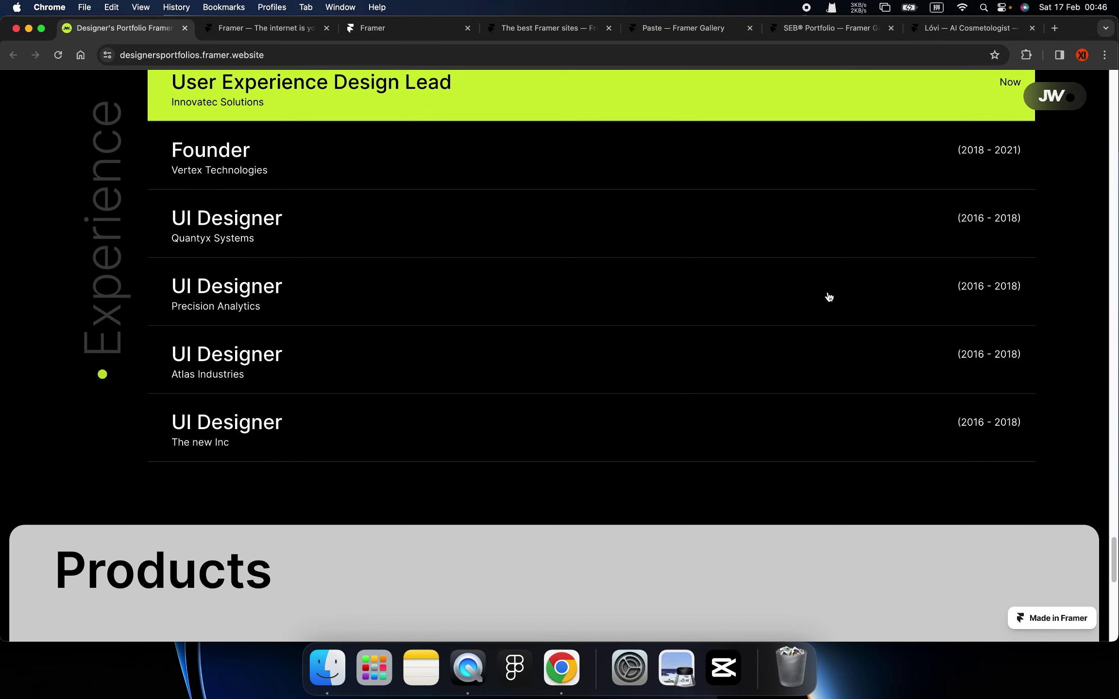
scroll(767, 287, "down", 1)
scroll(787, 291, "down", 2)
scroll(787, 292, "down", 2)
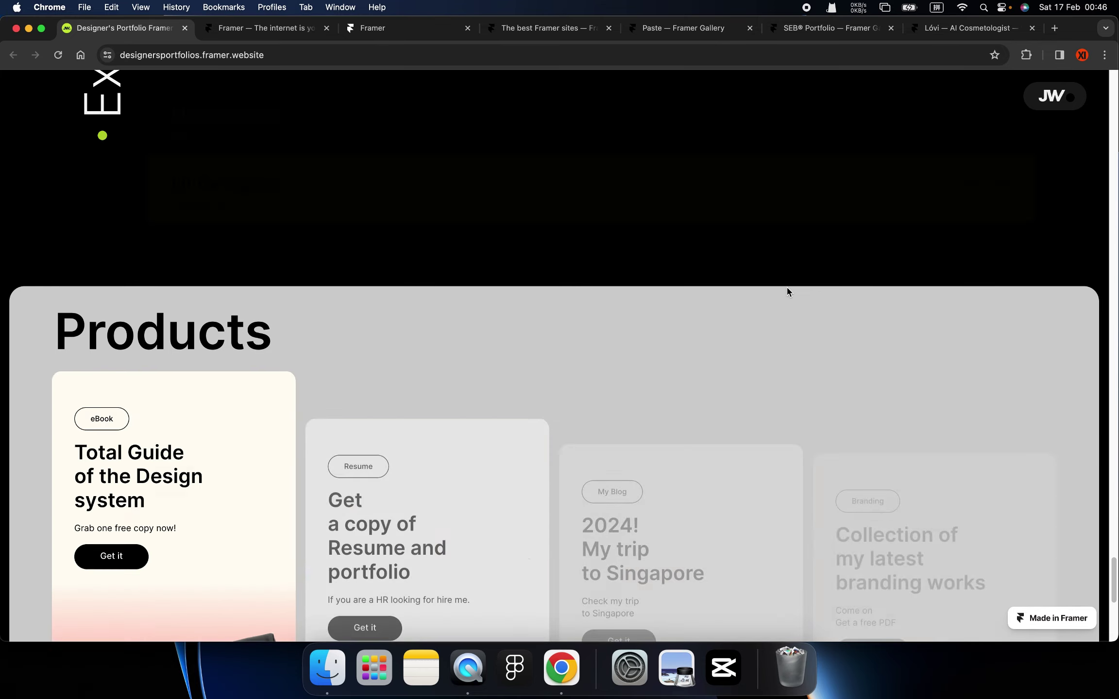
scroll(787, 286, "down", 3)
scroll(788, 289, "down", 5)
scroll(788, 286, "up", 5)
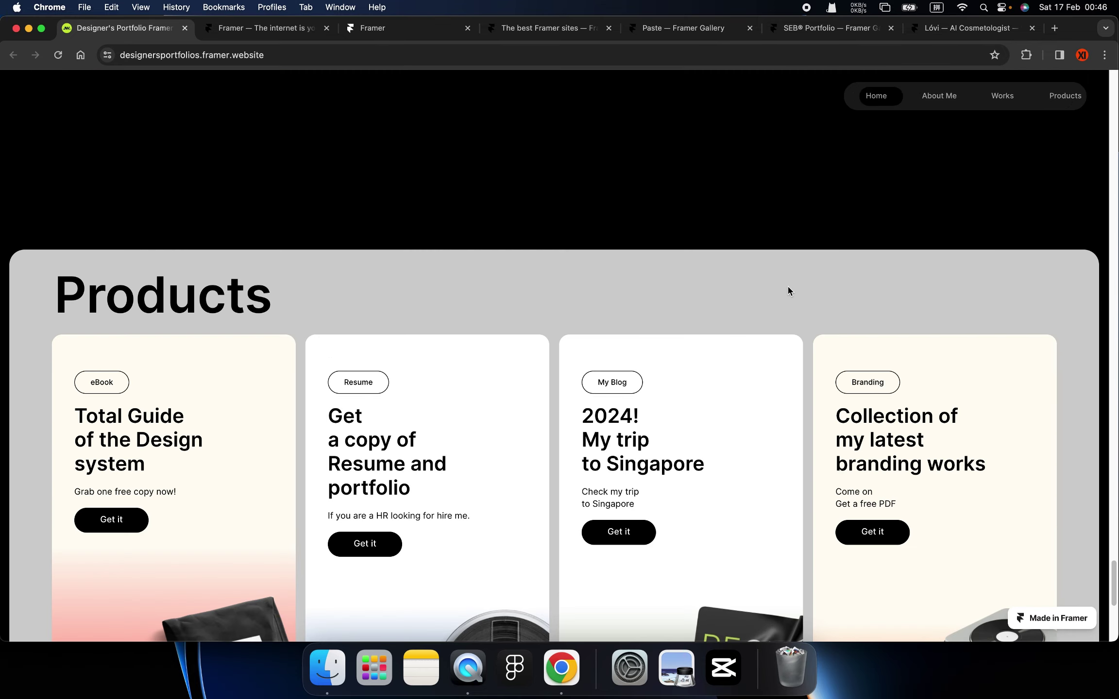
scroll(788, 286, "up", 4)
scroll(790, 289, "up", 5)
scroll(789, 288, "up", 4)
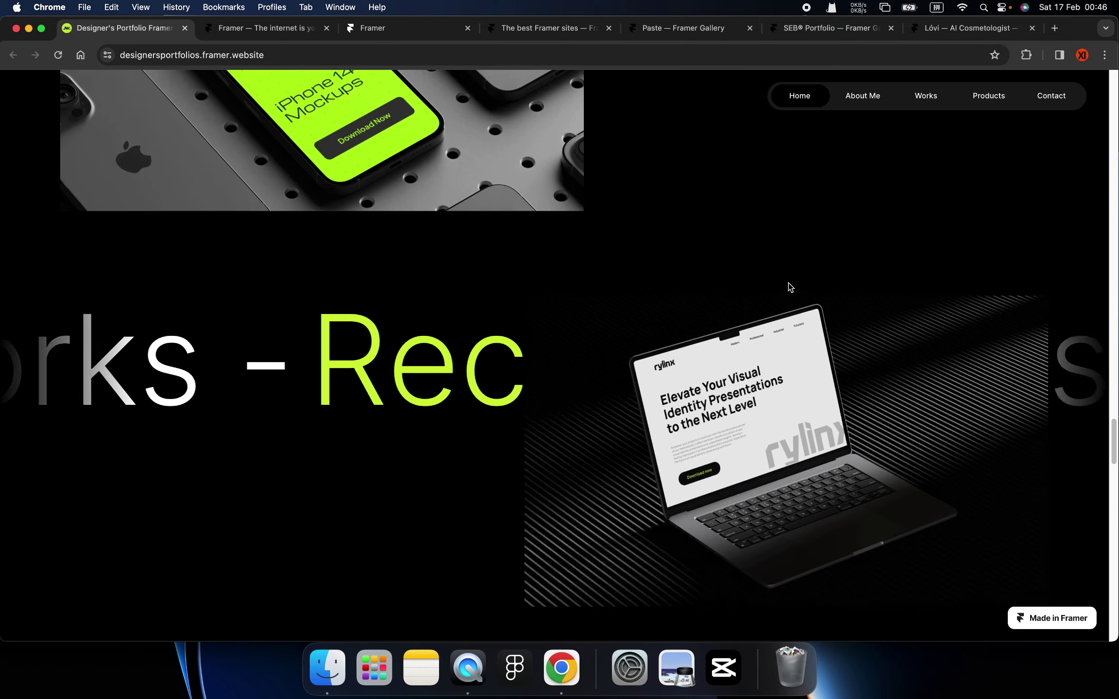
scroll(789, 287, "up", 5)
scroll(791, 285, "up", 4)
scroll(791, 284, "up", 5)
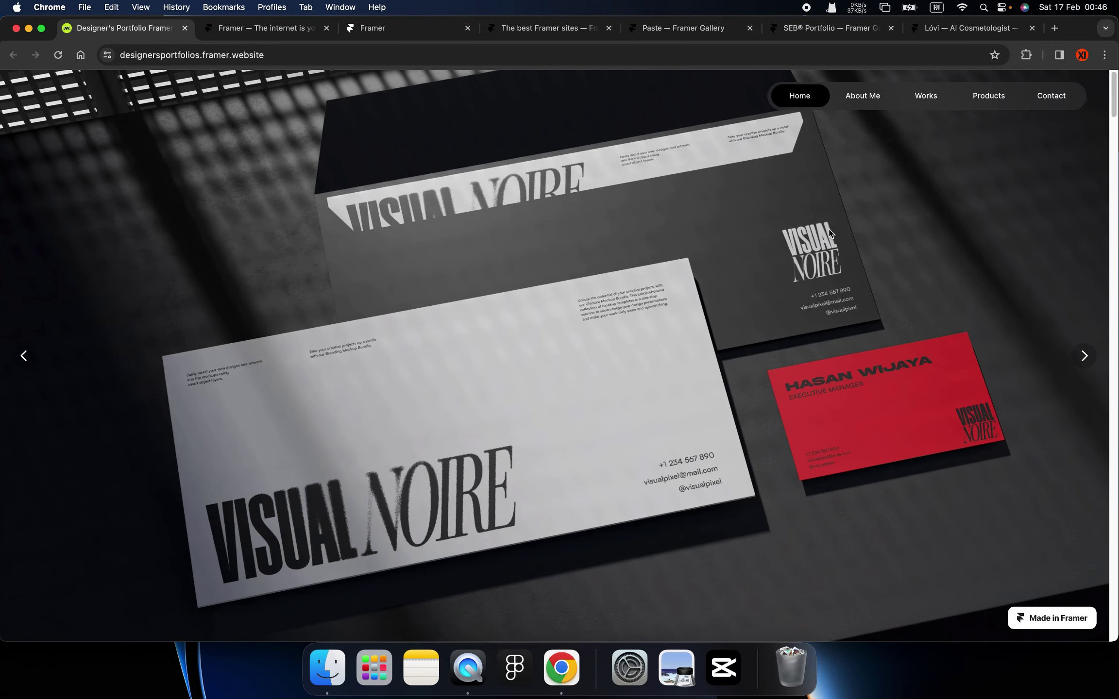
- Advance the hero carousel, then narrow the browser window to preview the mobile layout
left_click(1075, 356)
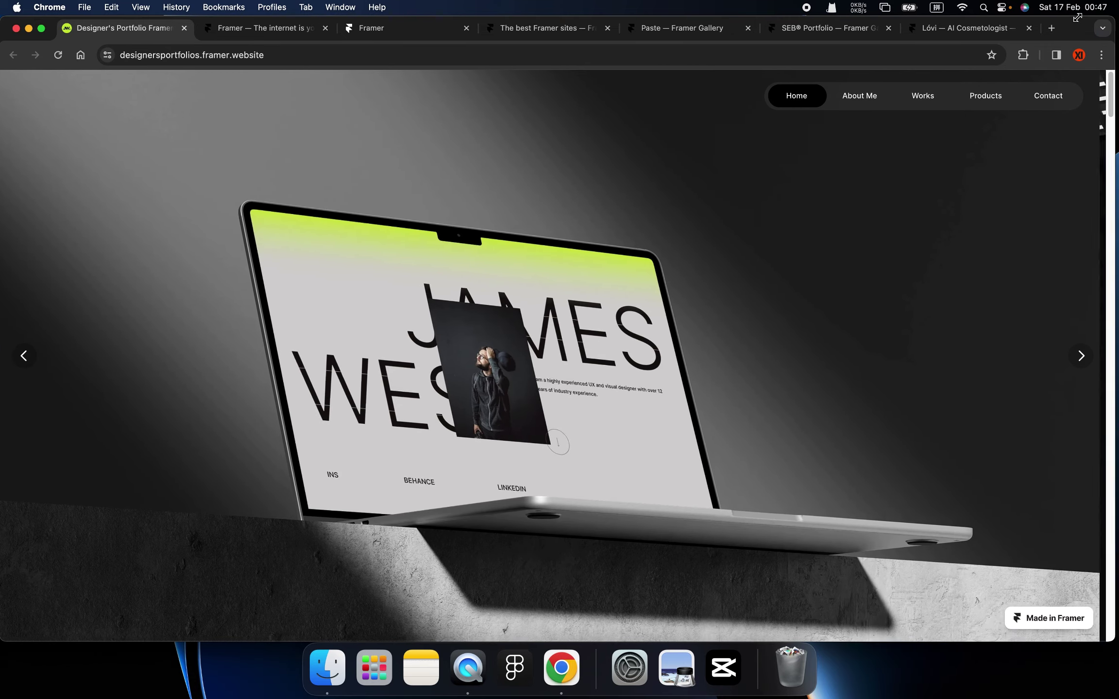
mouse_move(1078, 17)
left_mouse_down()
mouse_move(641, 3)
mouse_move(803, 14)
left_mouse_up()
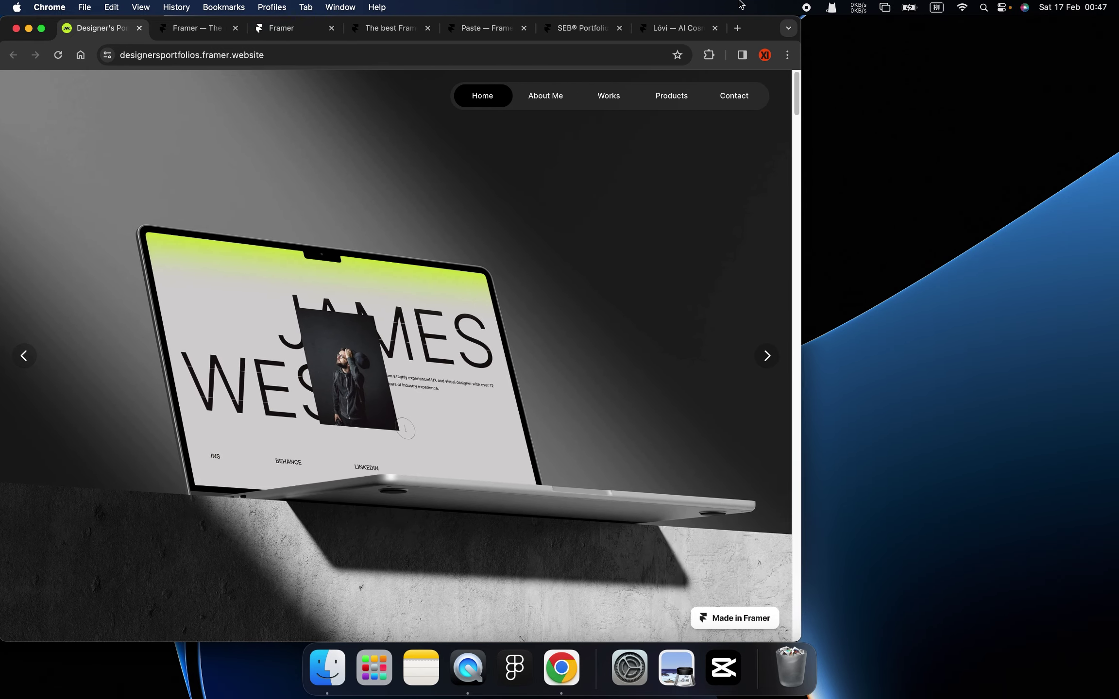
mouse_move(4, 18)
left_mouse_down()
mouse_move(371, 16)
mouse_move(329, 10)
left_mouse_up()
mouse_move(763, 31)
left_mouse_down()
mouse_move(746, 32)
mouse_move(779, 18)
left_mouse_up()
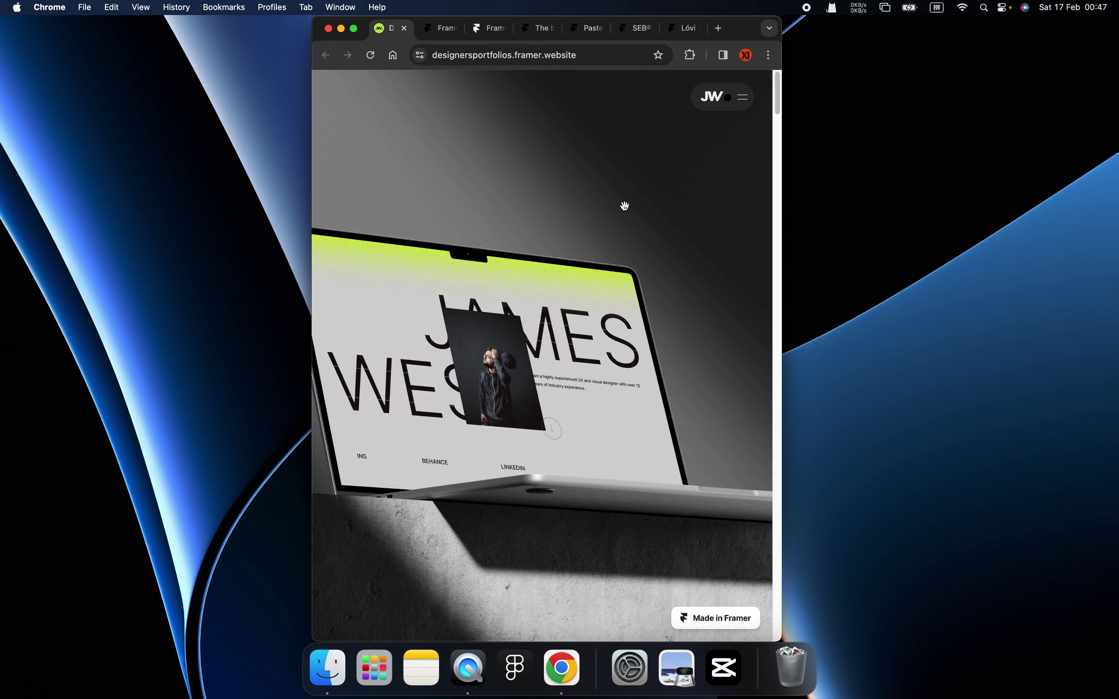
- Open and close the site's navigation menu in the narrow mobile layout
scroll(671, 170, "down", 3)
scroll(724, 116, "up", 3)
left_click(741, 99)
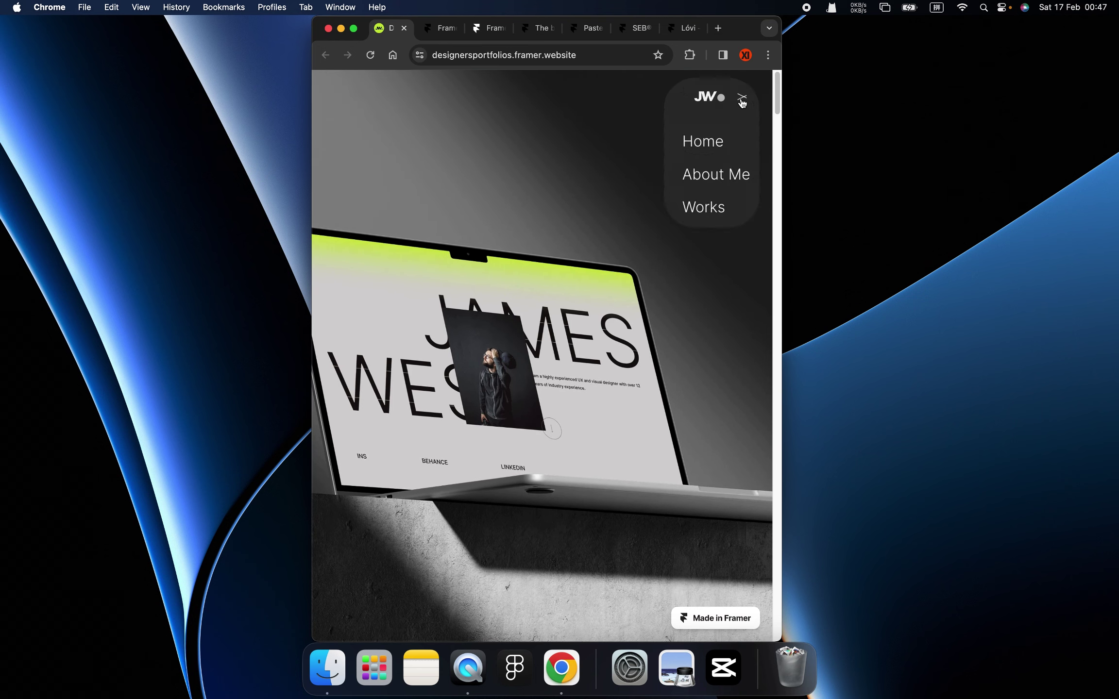
left_click(742, 99)
- Scroll down through the mobile layout, then restore the browser window to full screen
scroll(704, 262, "down", 10)
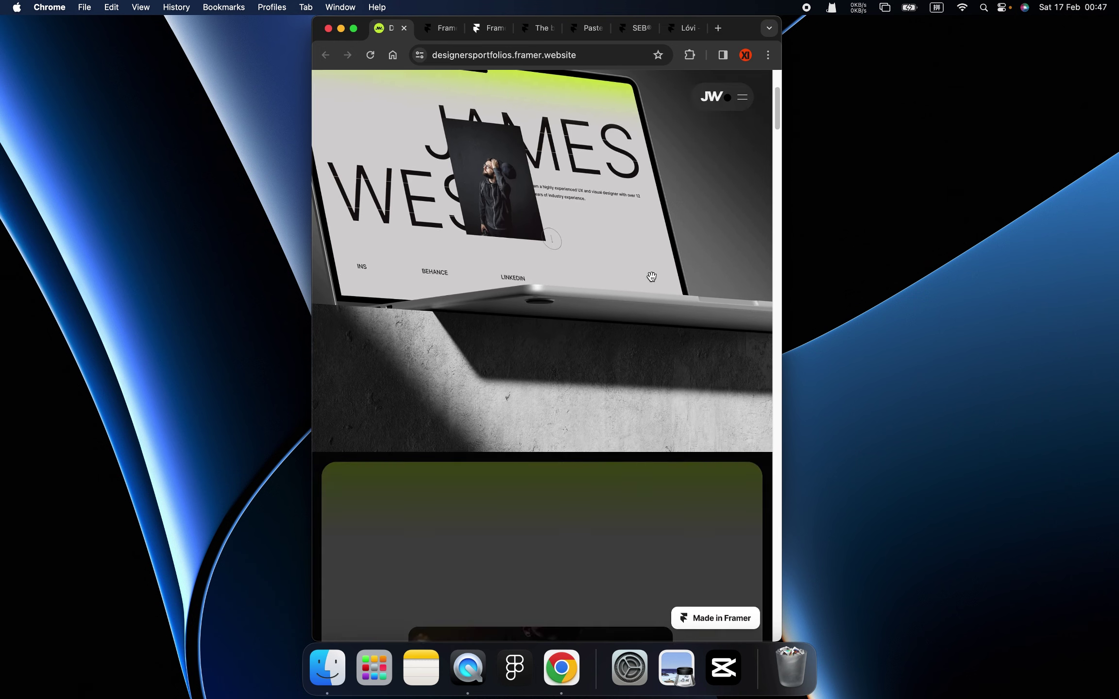
scroll(690, 274, "down", 2)
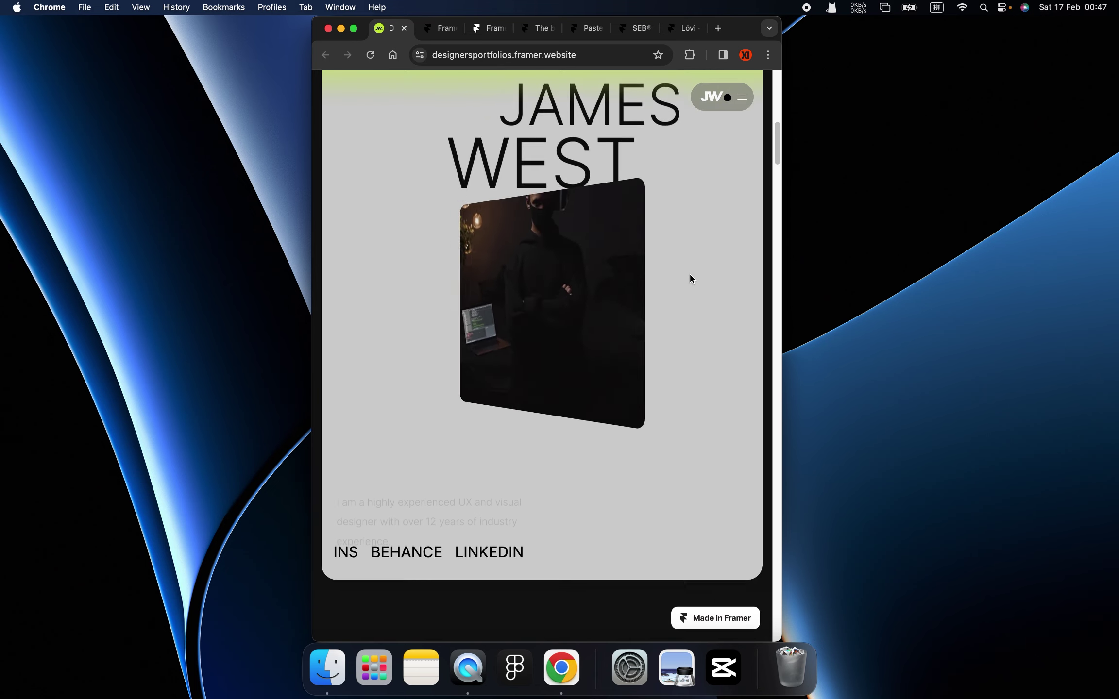
scroll(690, 274, "down", 4)
scroll(689, 275, "down", 4)
scroll(692, 279, "down", 2)
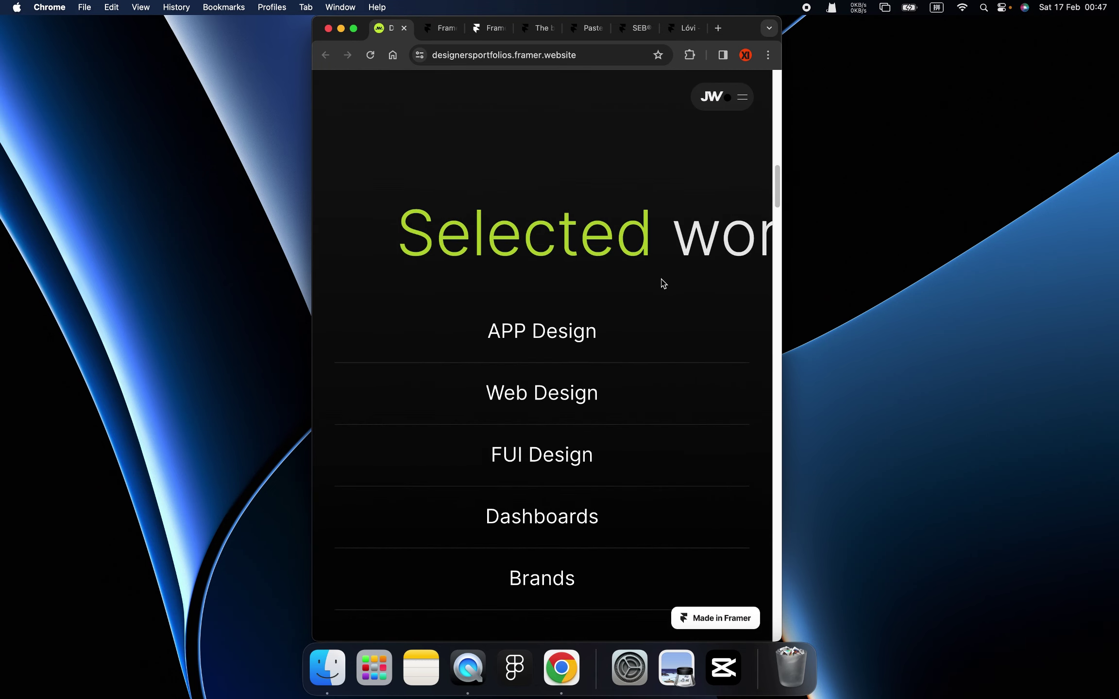
scroll(632, 291, "down", 1)
scroll(581, 325, "down", 1)
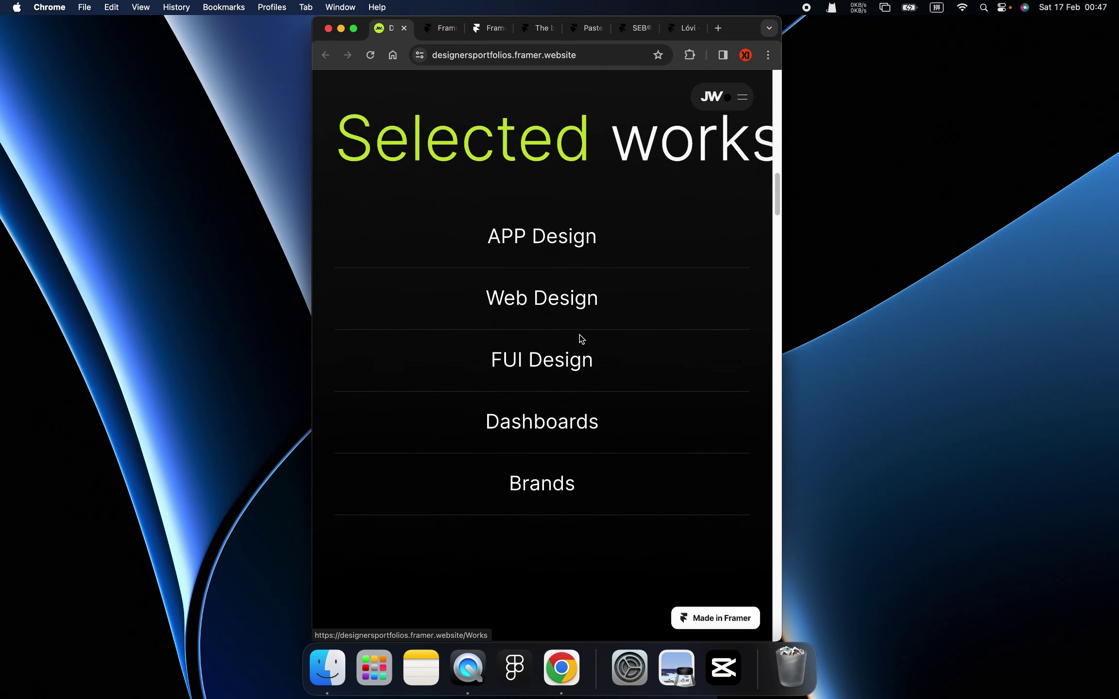
scroll(582, 337, "down", 5)
scroll(585, 342, "down", 4)
scroll(585, 341, "down", 2)
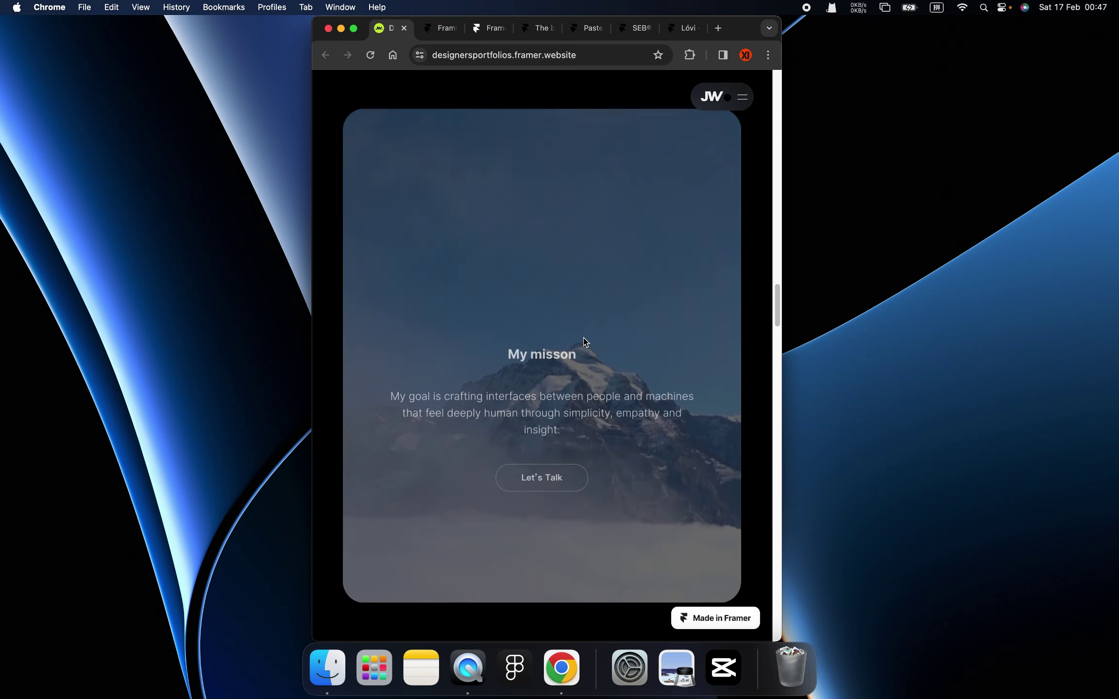
scroll(585, 335, "down", 5)
scroll(590, 323, "down", 3)
scroll(595, 319, "down", 4)
scroll(602, 315, "down", 3)
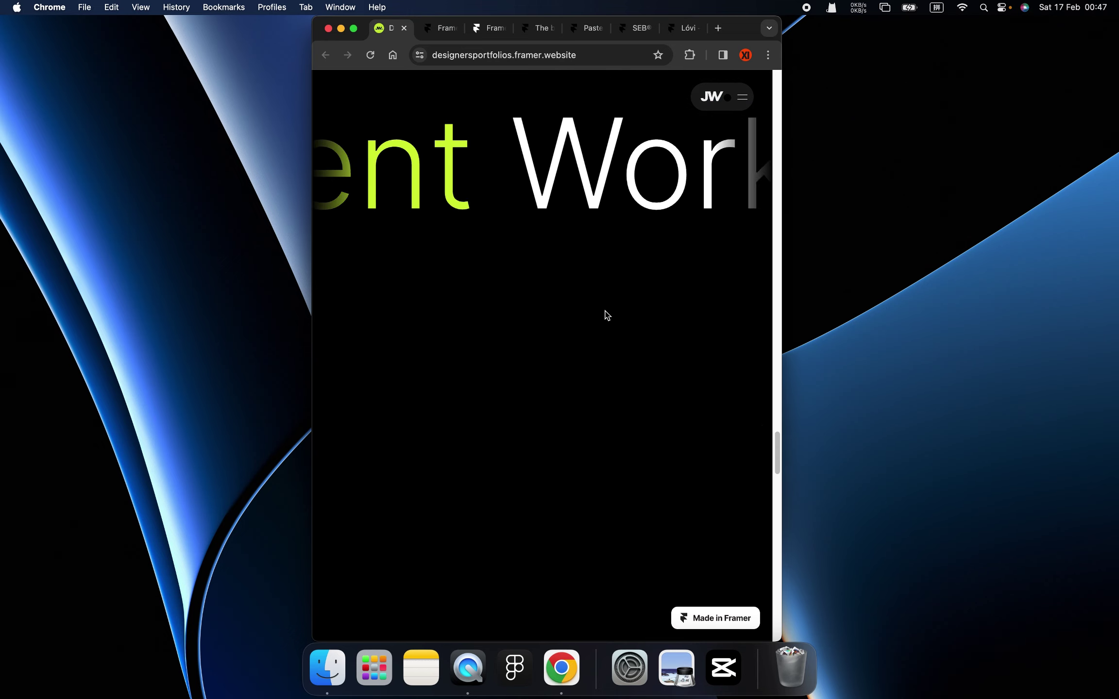
scroll(607, 315, "down", 5)
scroll(611, 315, "down", 3)
scroll(613, 317, "down", 3)
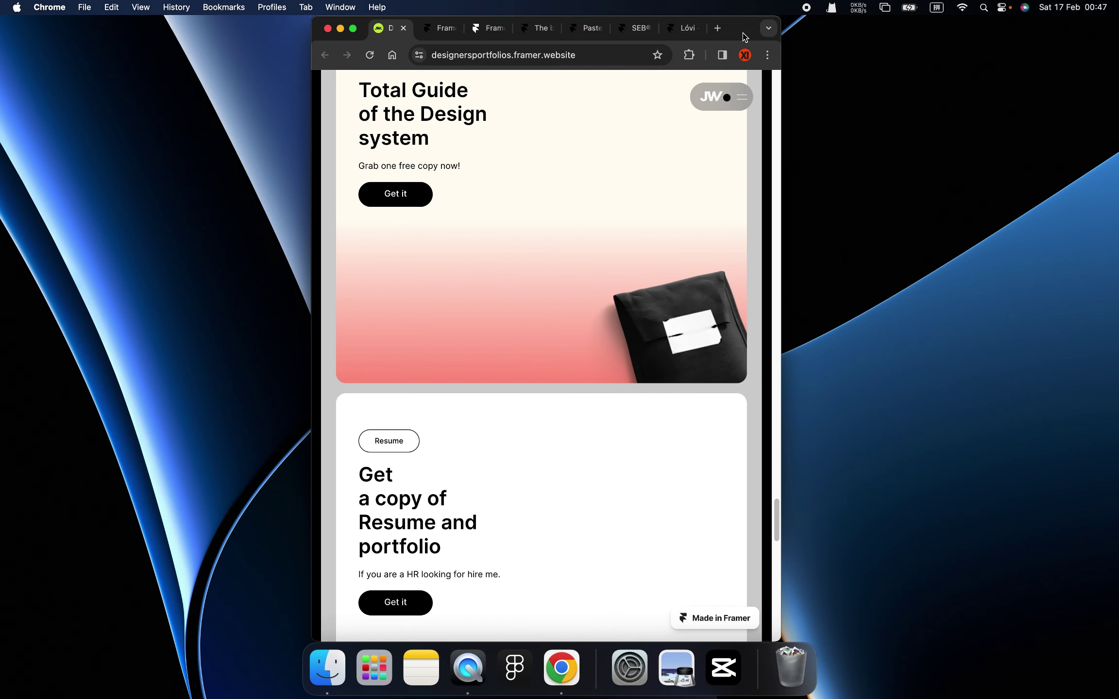
key("ctrl+alt+Return")
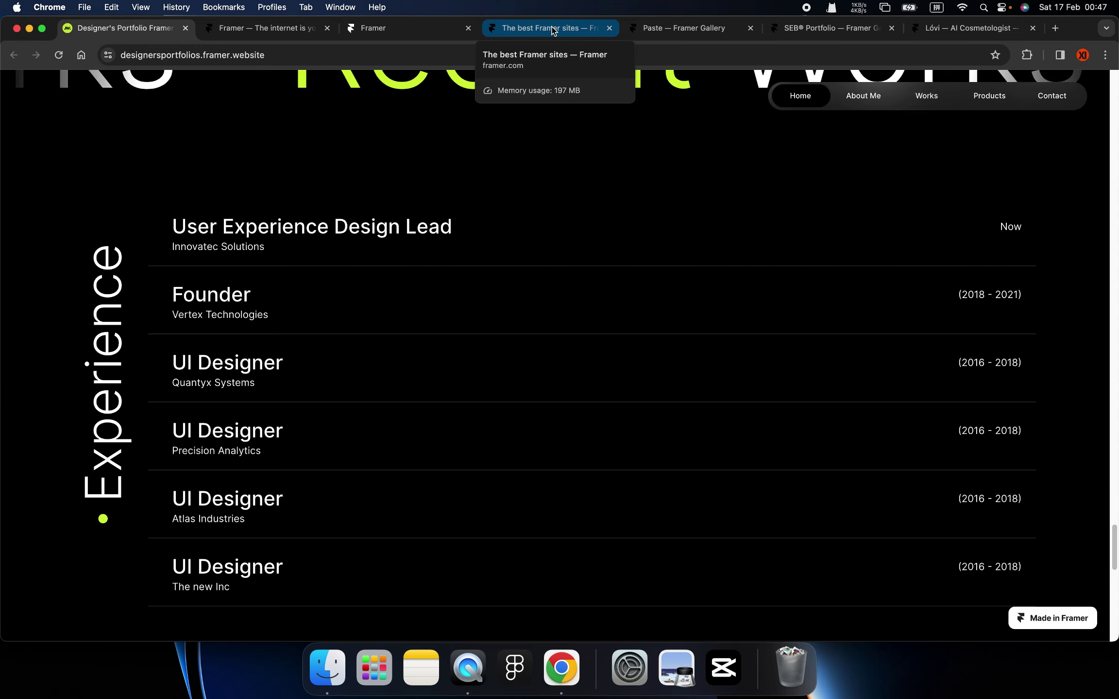
- Visit the Paste app's own website from its Framer gallery page
left_click(553, 29)
left_click(675, 30)
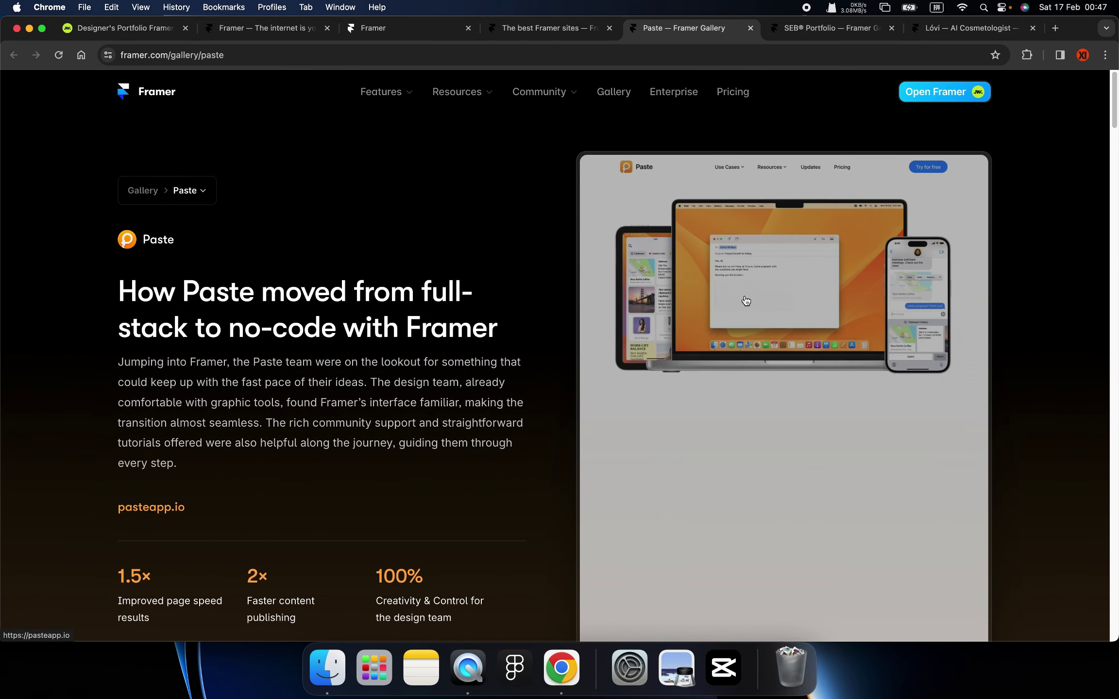
left_click(746, 302)
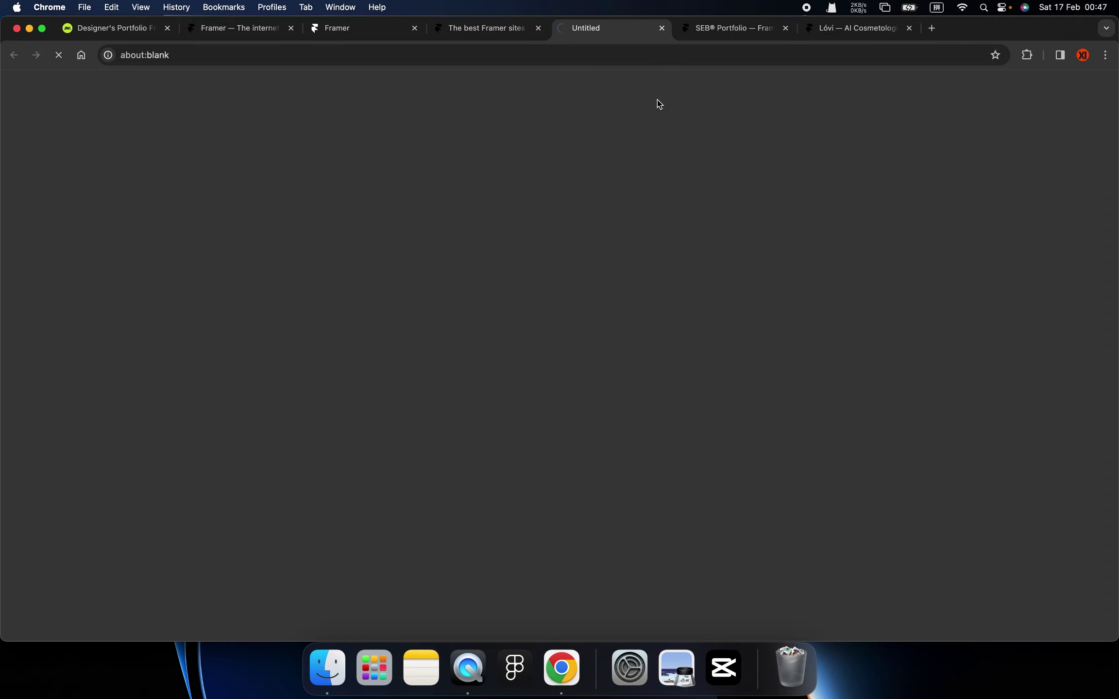
- Open the SEB portfolio's live site, then close the SEB® Portfolio gallery page
left_click(824, 30)
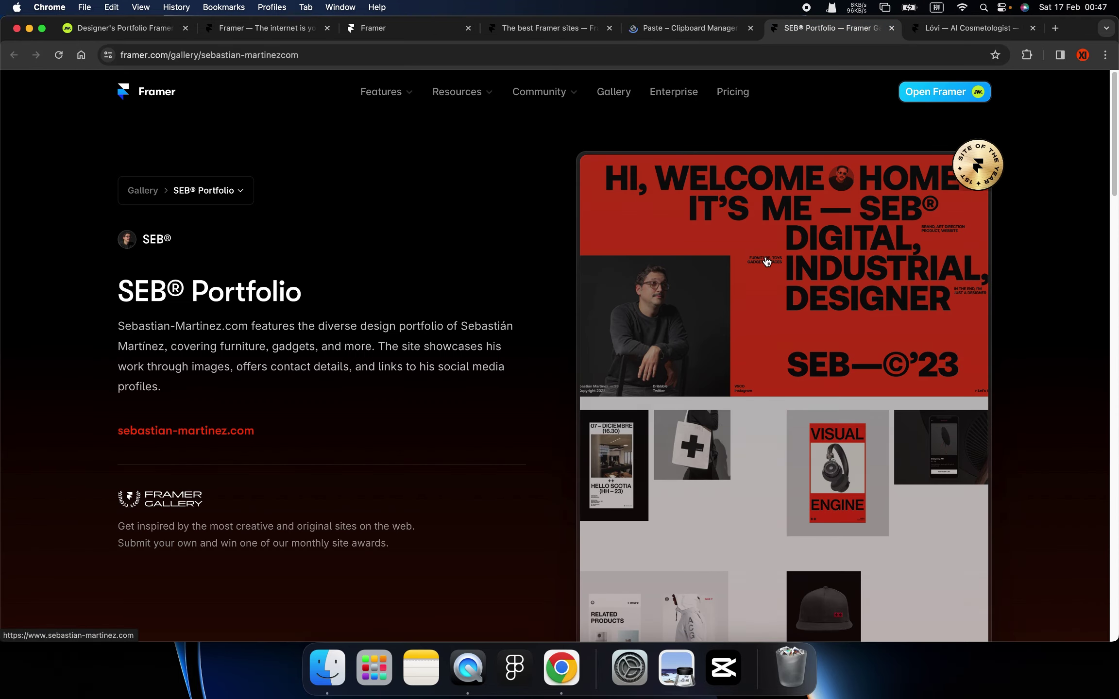
left_click(765, 257)
left_click(734, 34)
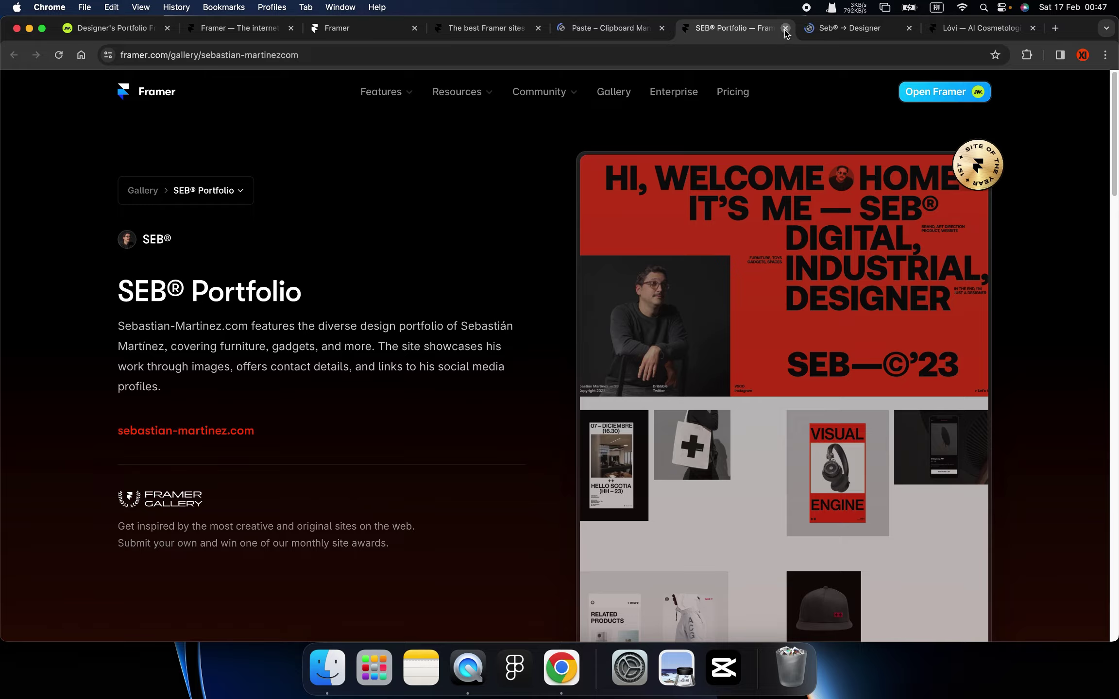
left_click(785, 29)
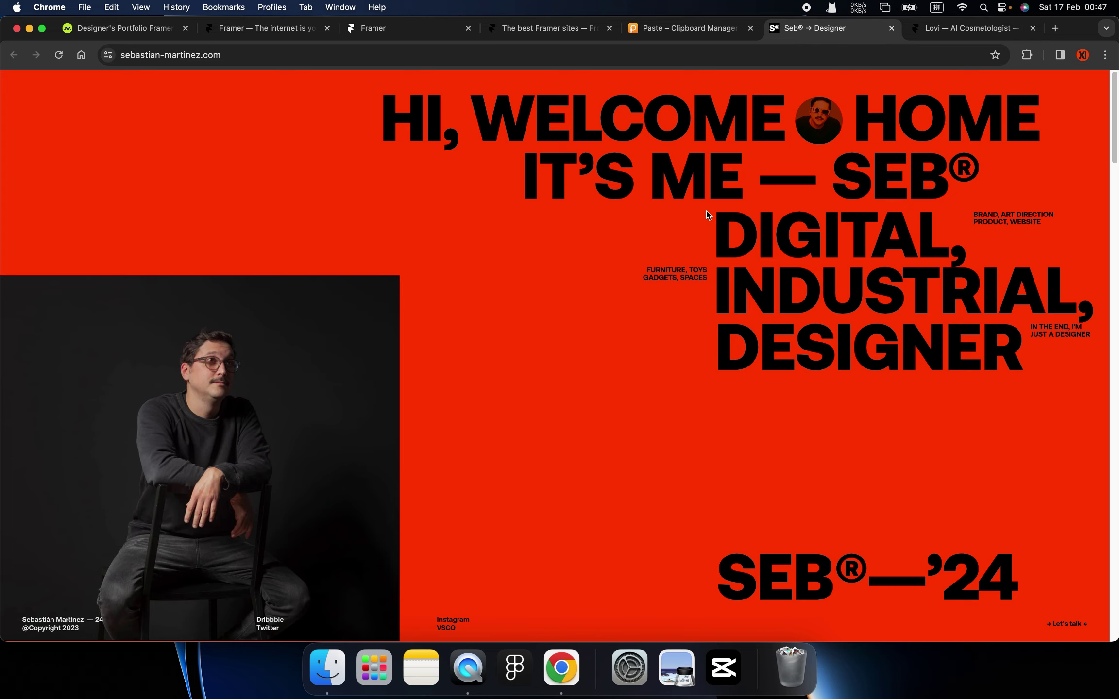
- Return to the Paste clipboard manager site at pasteapp.io and scroll briefly
left_click(680, 29)
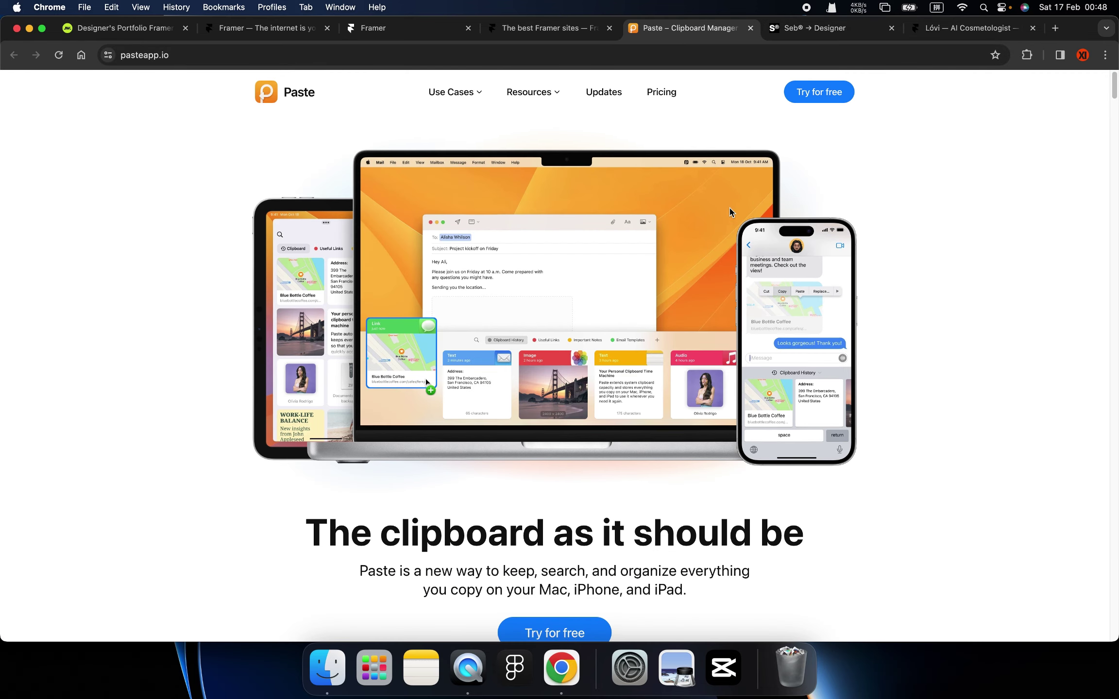
scroll(772, 216, "down", 5)
scroll(772, 216, "up", 5)
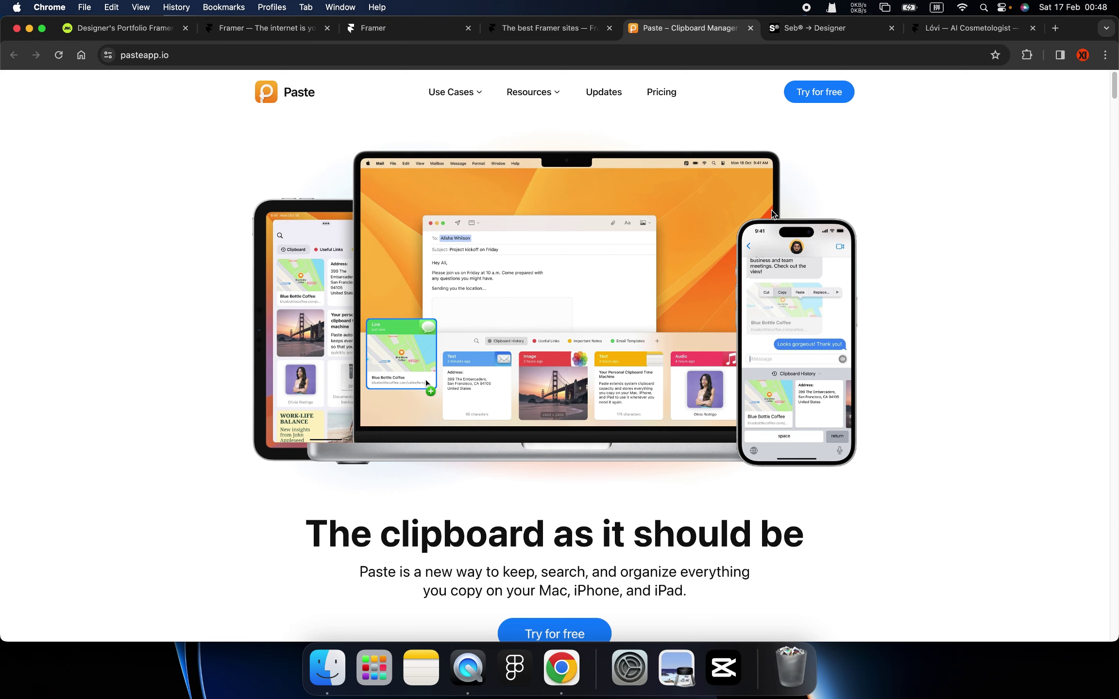
- Scroll the Seb® designer portfolio down through its projects and back to the 'Hi, welcome home' hero
left_click(824, 29)
scroll(747, 248, "down", 3)
scroll(747, 253, "down", 3)
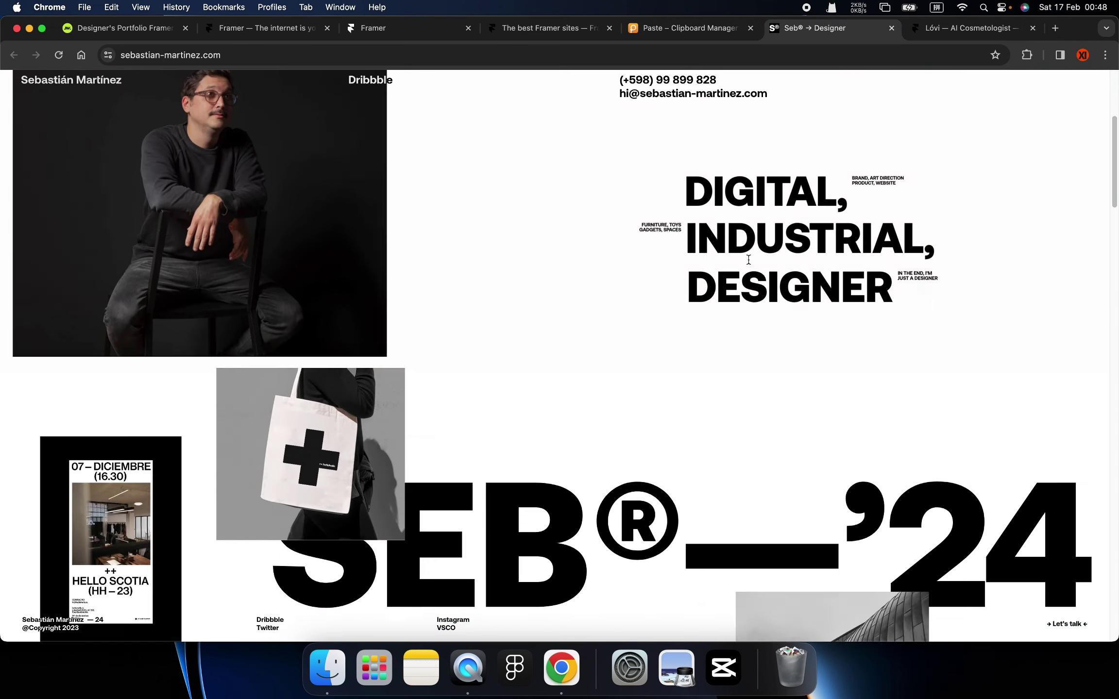
scroll(749, 257, "down", 3)
scroll(750, 265, "down", 3)
scroll(750, 264, "down", 3)
scroll(750, 265, "down", 3)
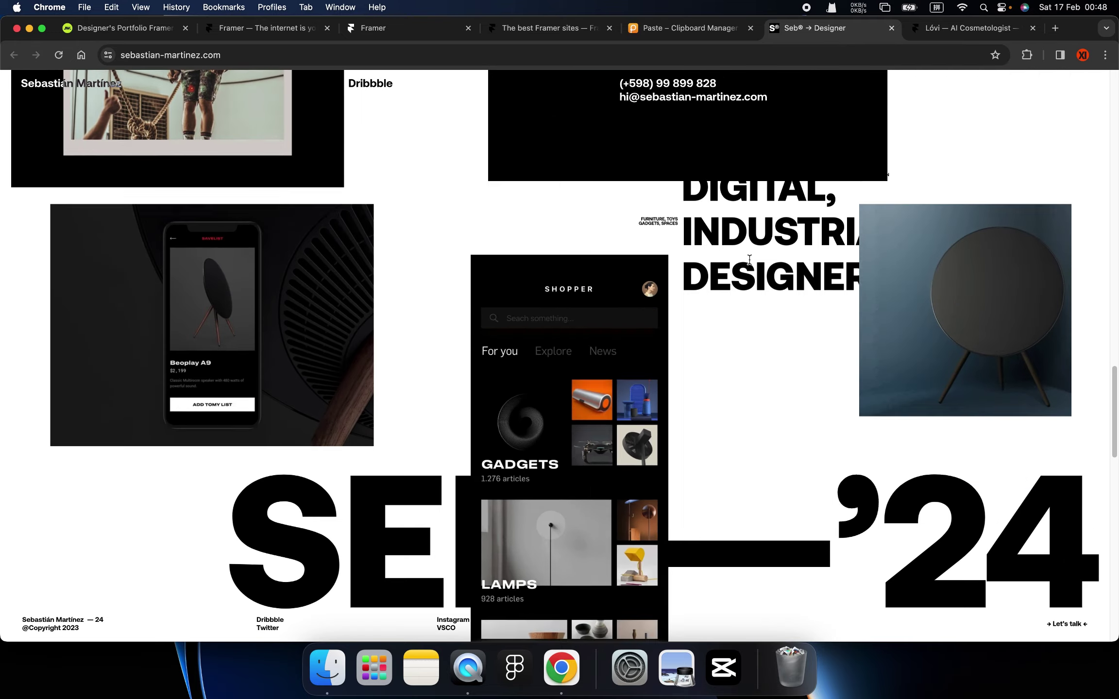
scroll(750, 264, "down", 3)
scroll(750, 263, "down", 3)
scroll(749, 262, "down", 4)
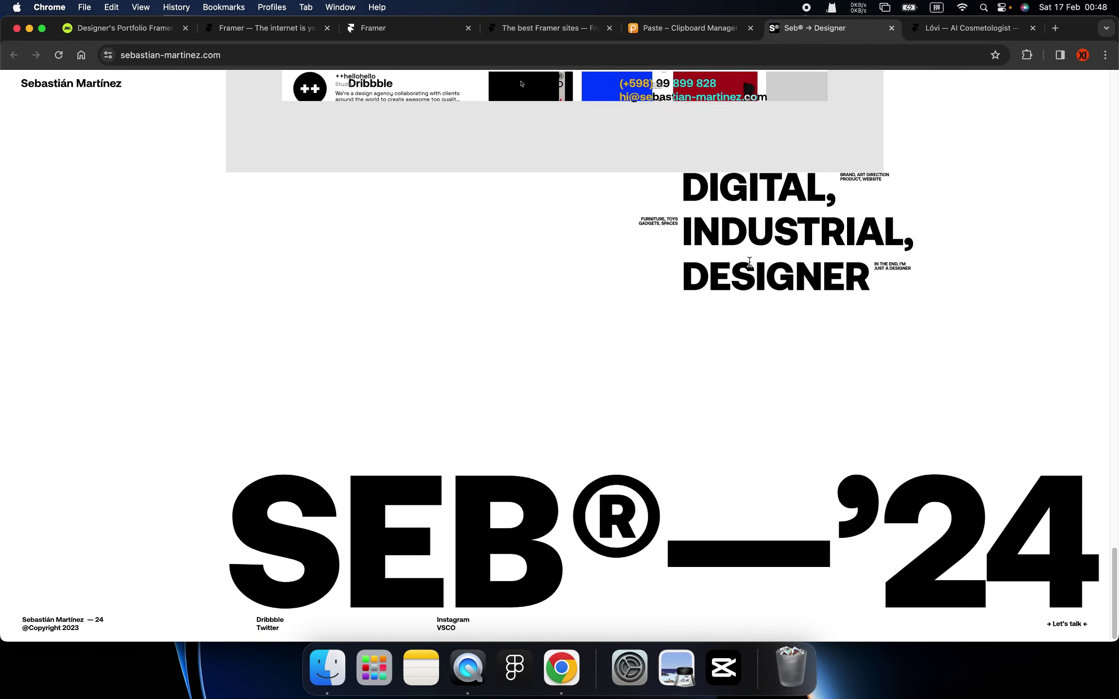
scroll(753, 277, "up", 5)
scroll(754, 272, "up", 5)
scroll(755, 272, "up", 5)
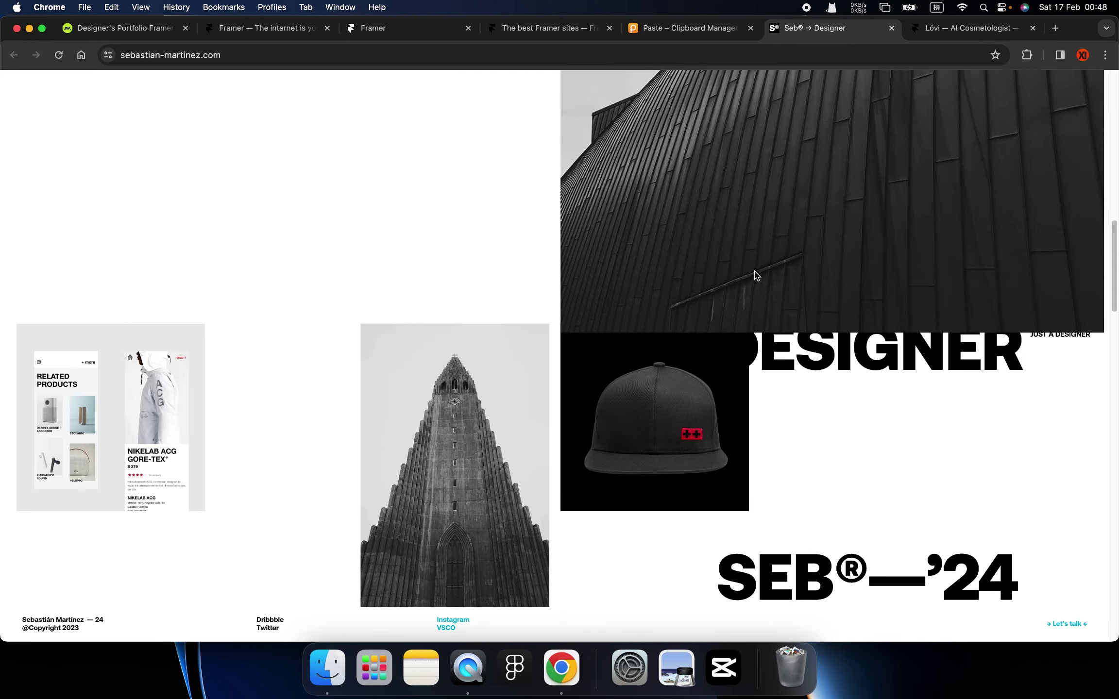
scroll(754, 271, "up", 5)
scroll(754, 271, "up", 3)
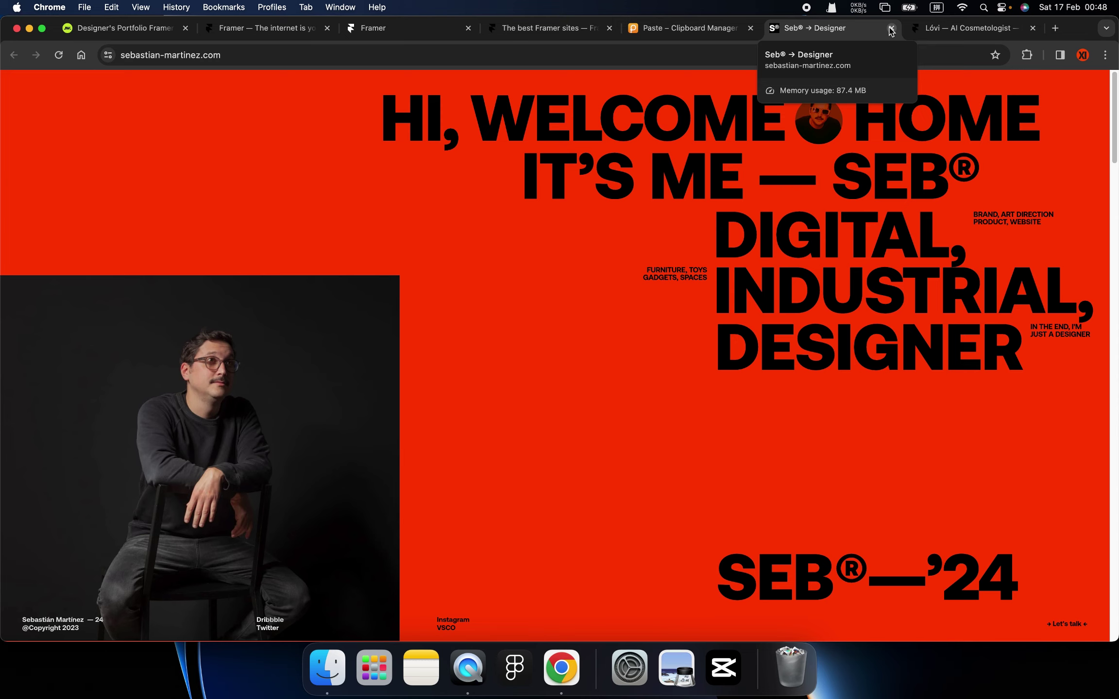
- Close the Seb® portfolio, open lovi.care from its gallery page, and close the Lóvi gallery
left_click(892, 28)
scroll(831, 201, "down", 5)
left_click(826, 227)
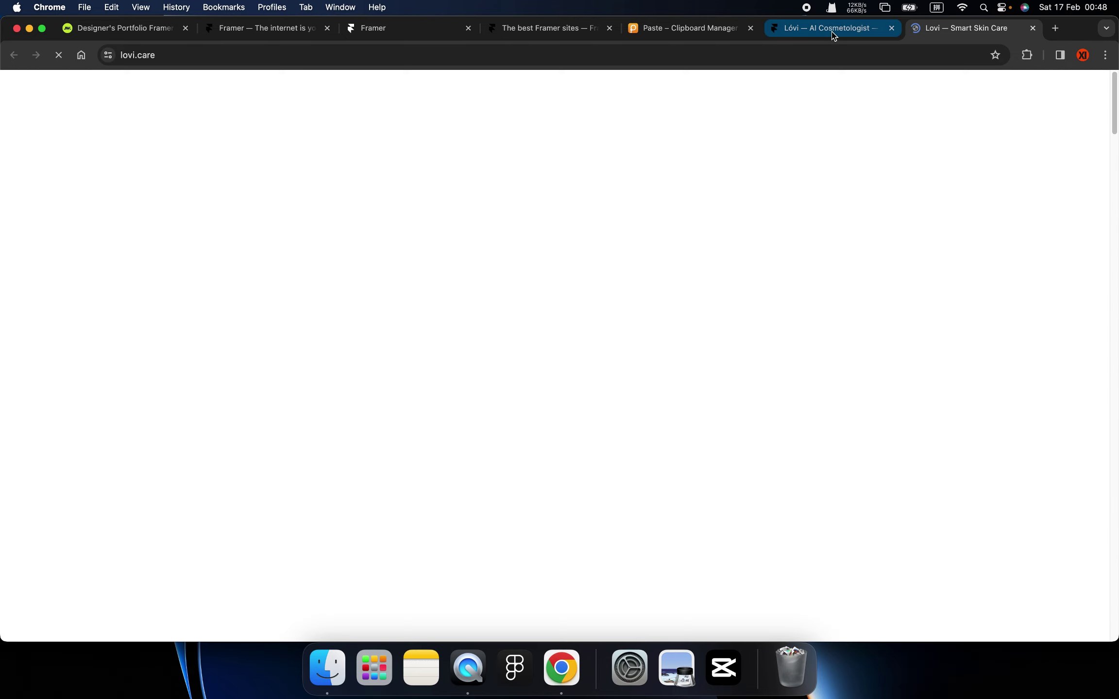
left_click(865, 30)
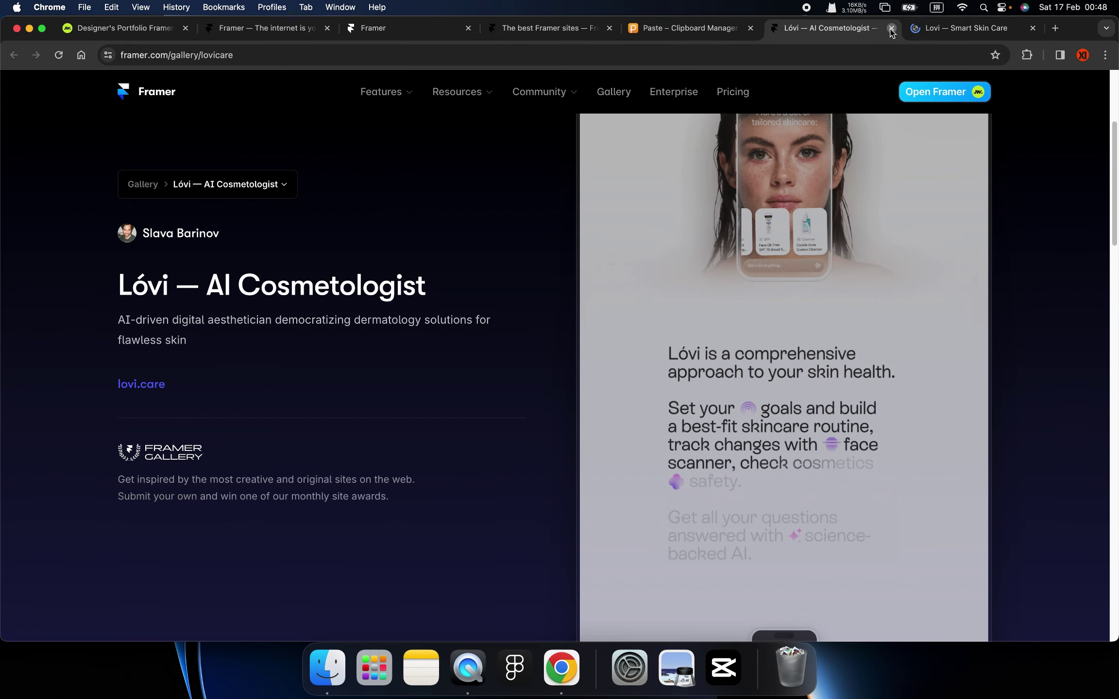
left_click(891, 28)
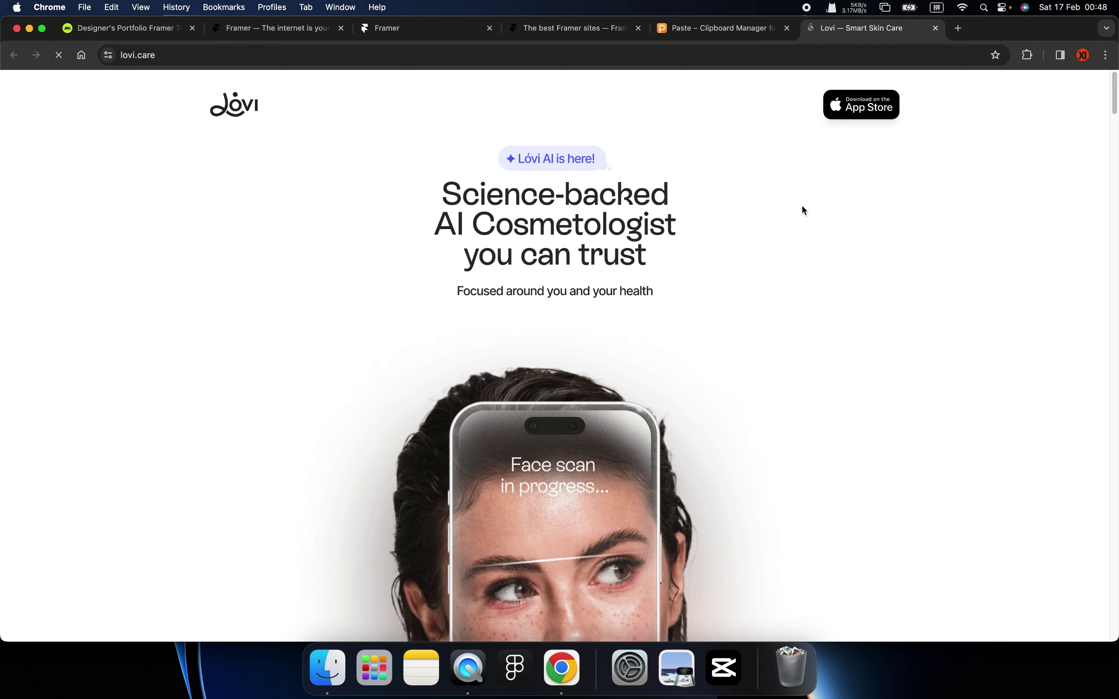
- Scroll through lovi.care's features down to the testimonials and FAQ section
scroll(777, 253, "down", 5)
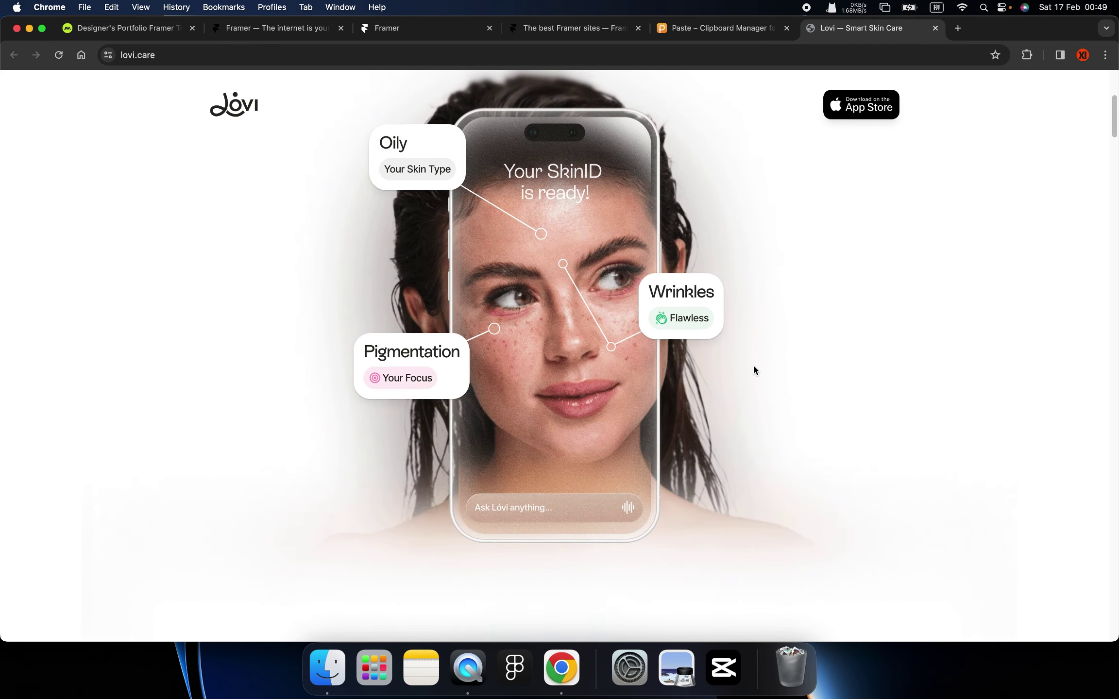
scroll(752, 365, "down", 5)
scroll(756, 371, "down", 5)
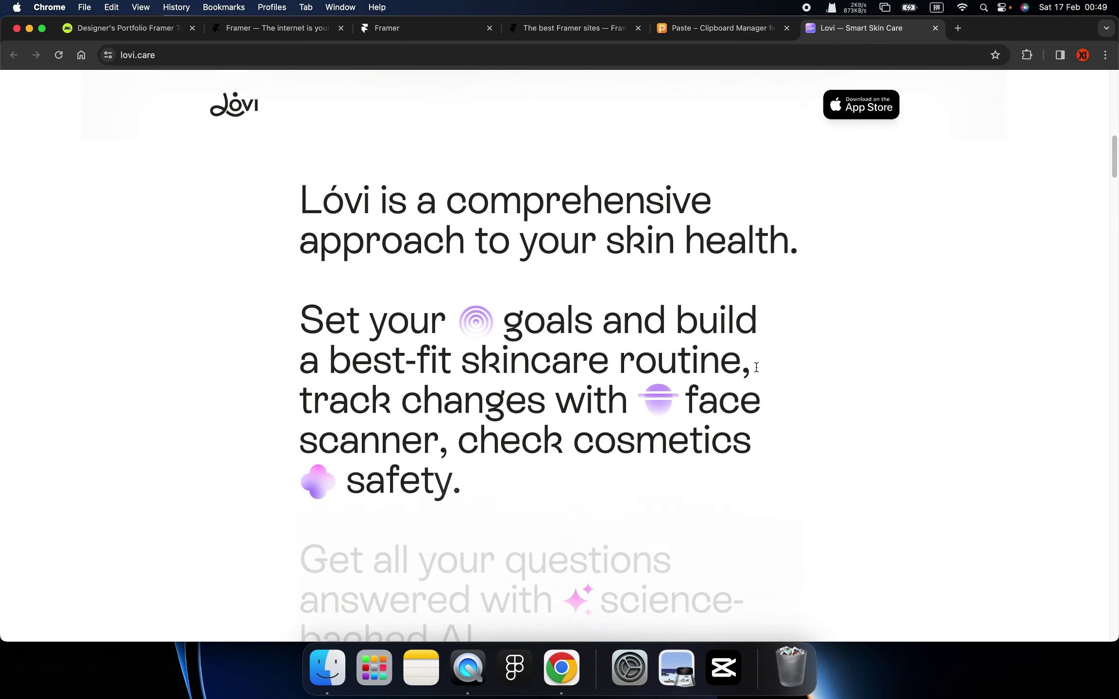
scroll(756, 371, "down", 3)
scroll(757, 372, "down", 5)
scroll(756, 373, "down", 3)
scroll(756, 372, "down", 3)
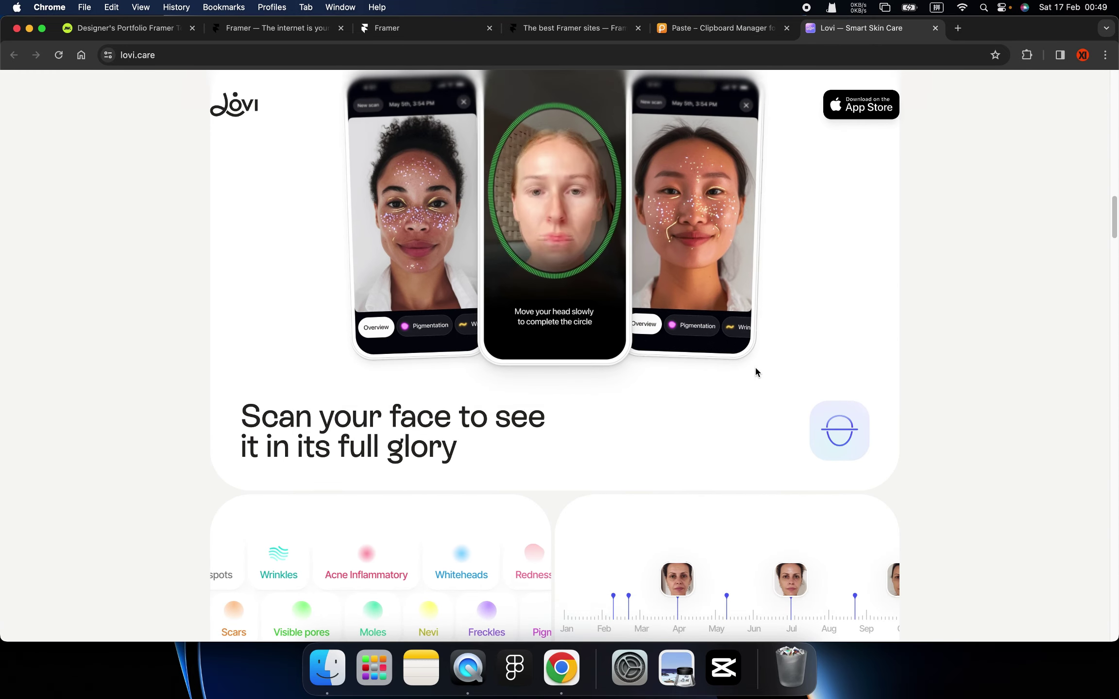
scroll(756, 372, "down", 3)
scroll(756, 372, "down", 3)
scroll(755, 370, "down", 3)
scroll(755, 370, "down", 3)
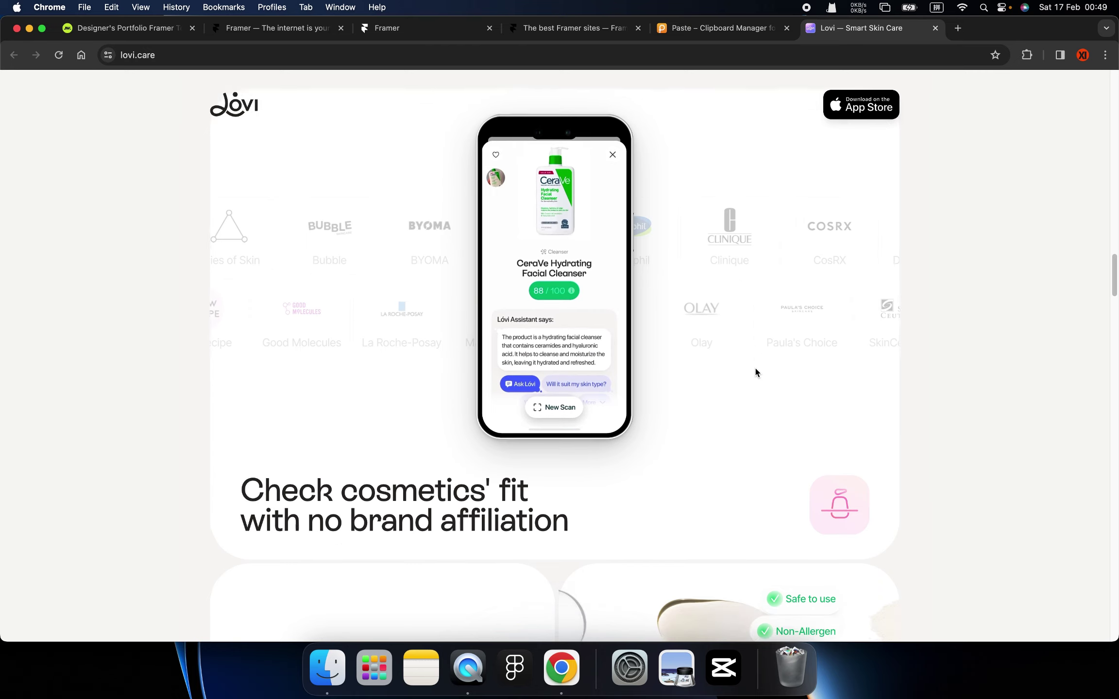
scroll(755, 370, "down", 2)
scroll(755, 370, "down", 2)
scroll(756, 373, "down", 3)
scroll(756, 373, "down", 2)
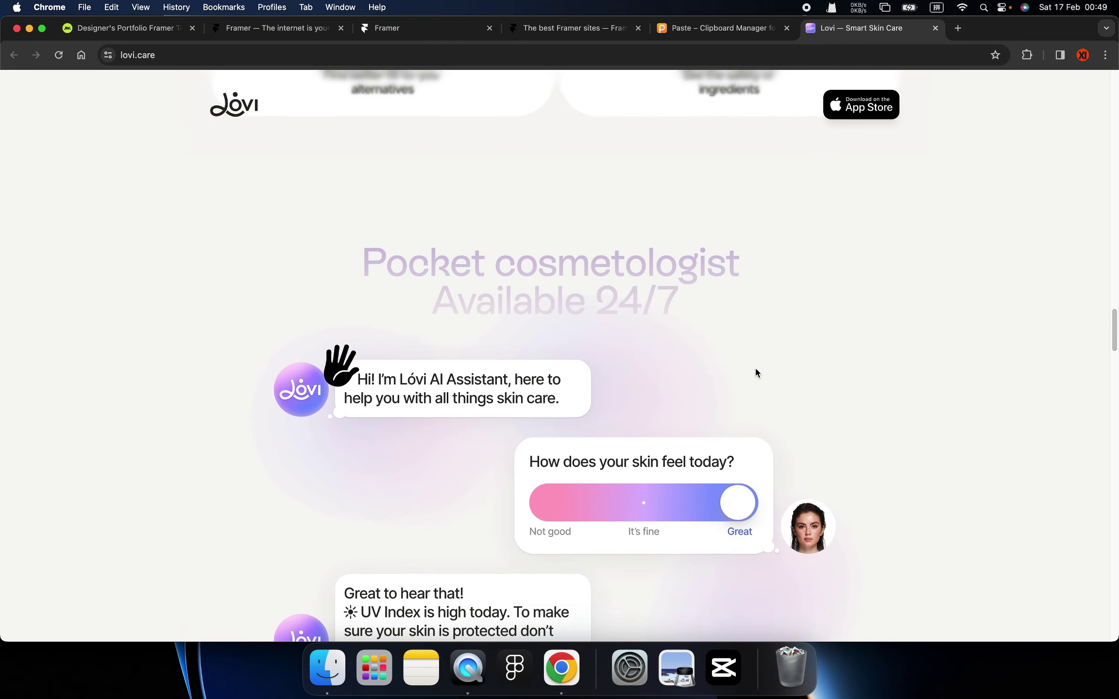
scroll(755, 372, "down", 3)
scroll(756, 372, "down", 2)
scroll(755, 372, "down", 2)
scroll(755, 373, "down", 3)
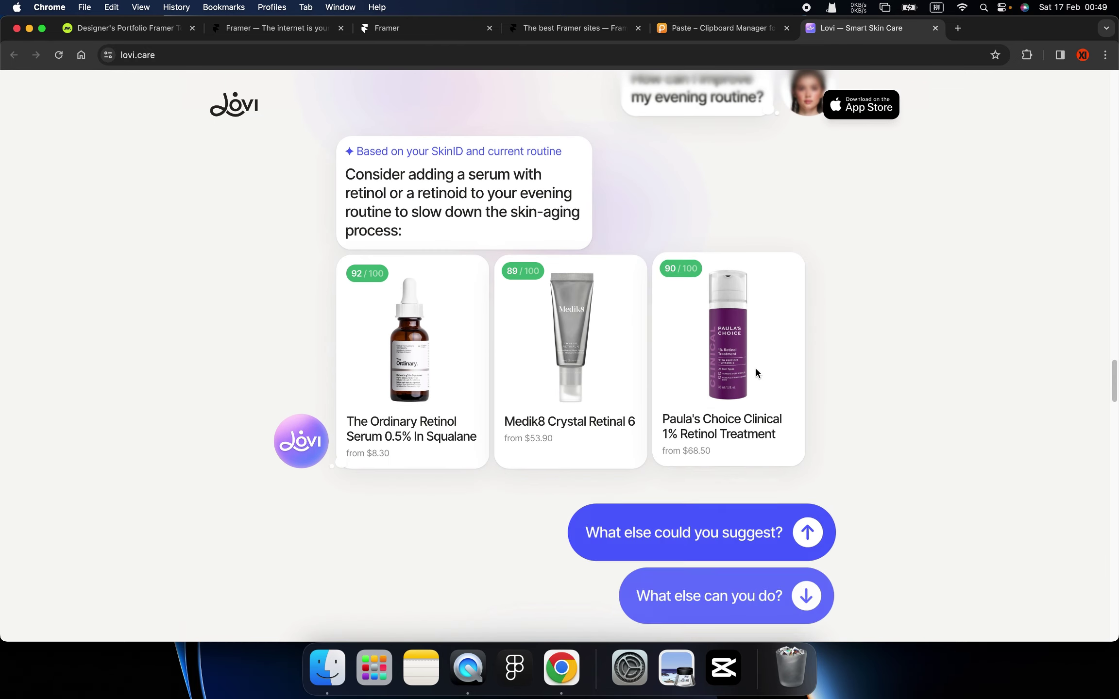
scroll(756, 373, "down", 3)
scroll(756, 372, "down", 3)
scroll(756, 373, "down", 3)
scroll(756, 373, "down", 3)
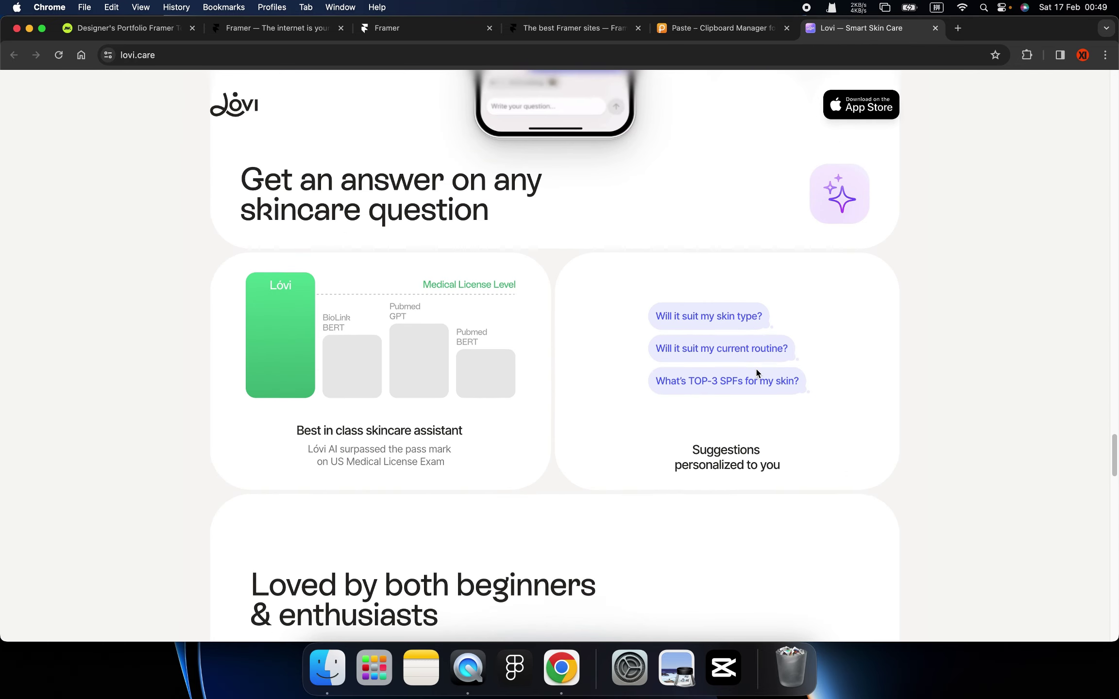
scroll(757, 372, "down", 2)
scroll(756, 372, "down", 3)
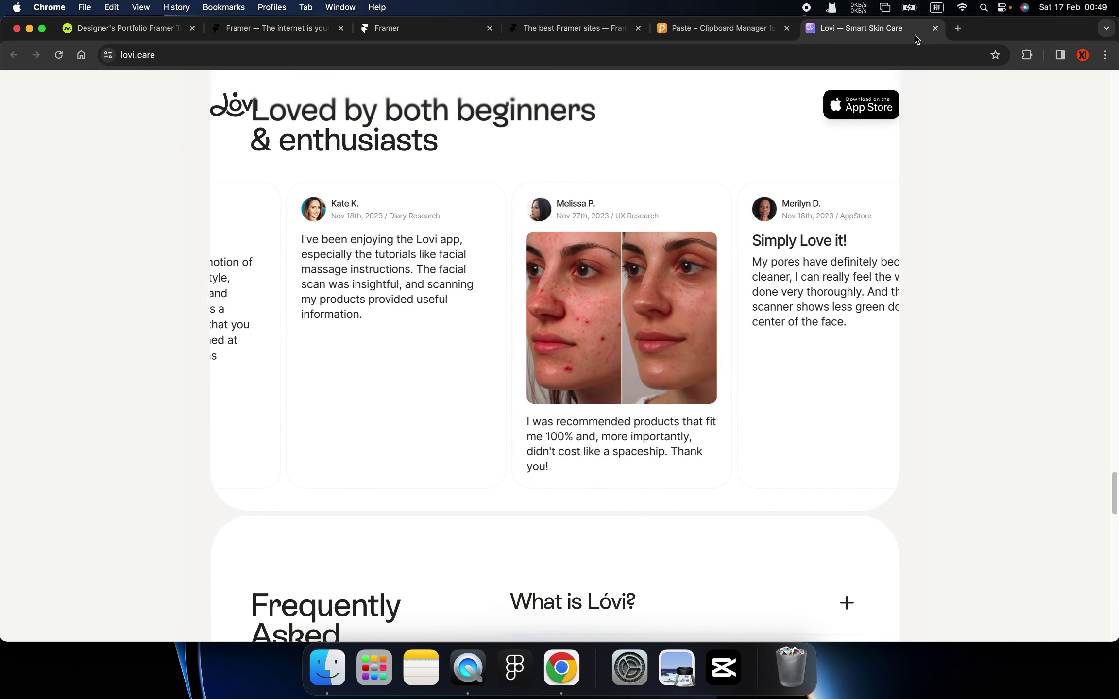
- Close the Lovi, Paste and The best Framer sites tabs
left_click(935, 27)
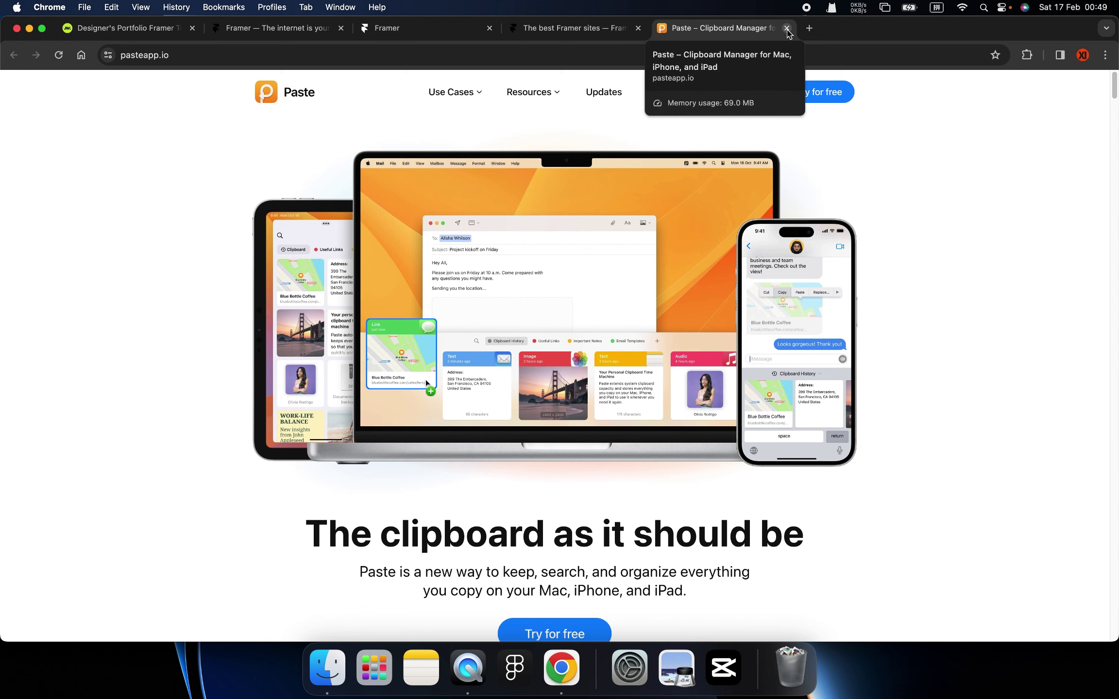
left_click(787, 28)
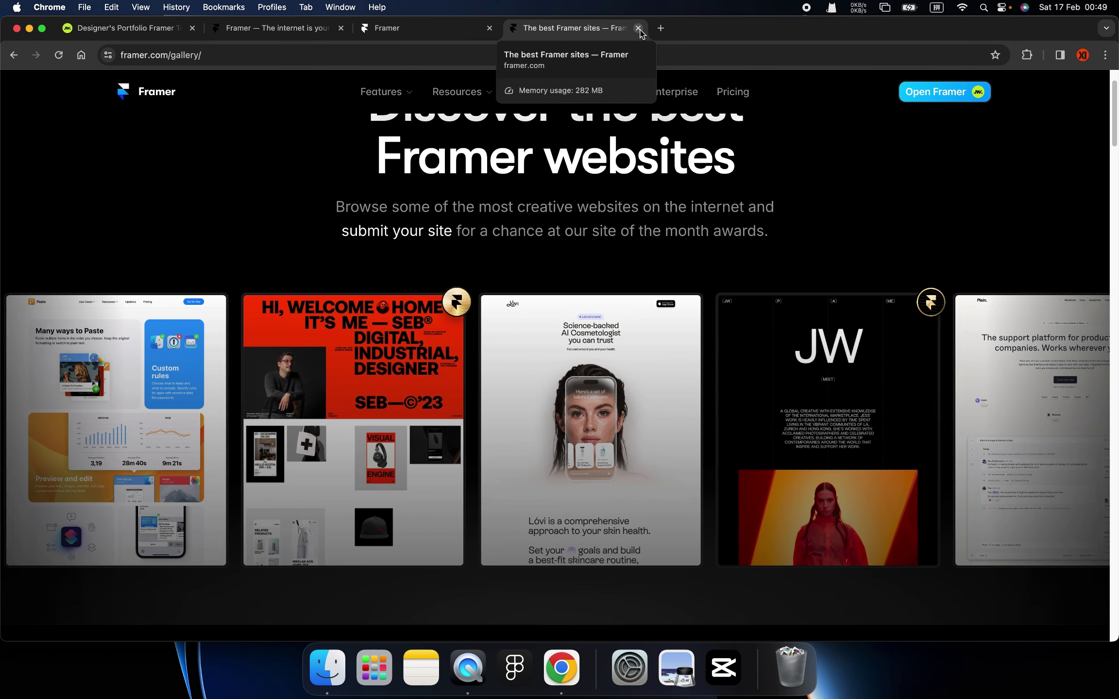
left_click(639, 29)
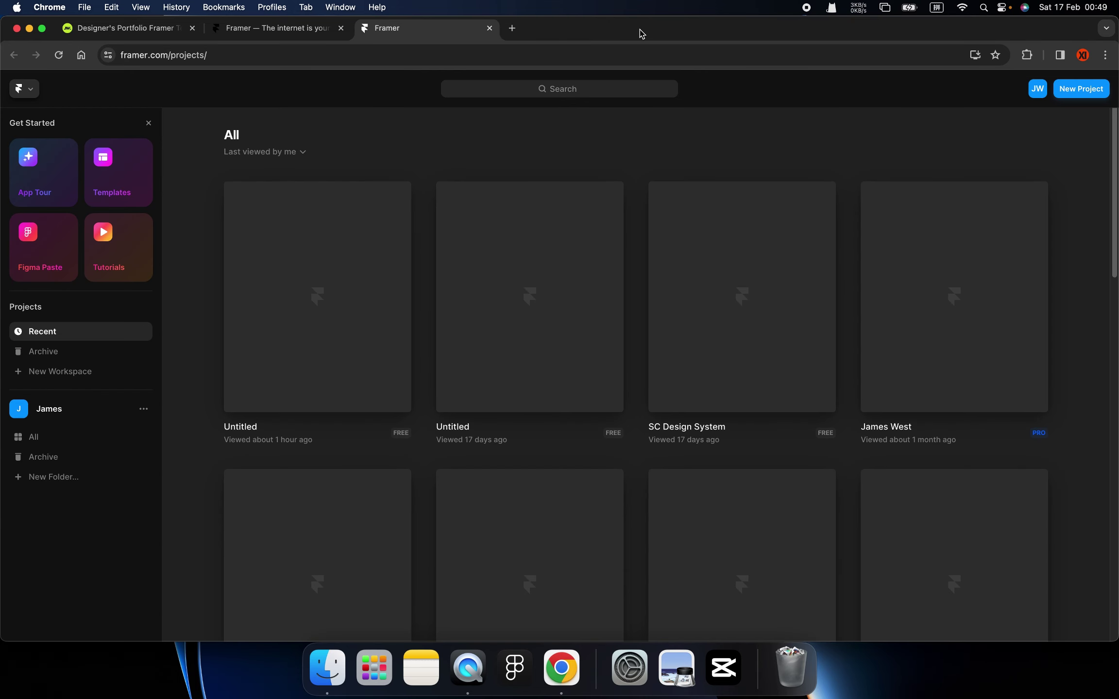
- Show the Designer's Portfolio site scrolled back up to its hero
left_click(136, 29)
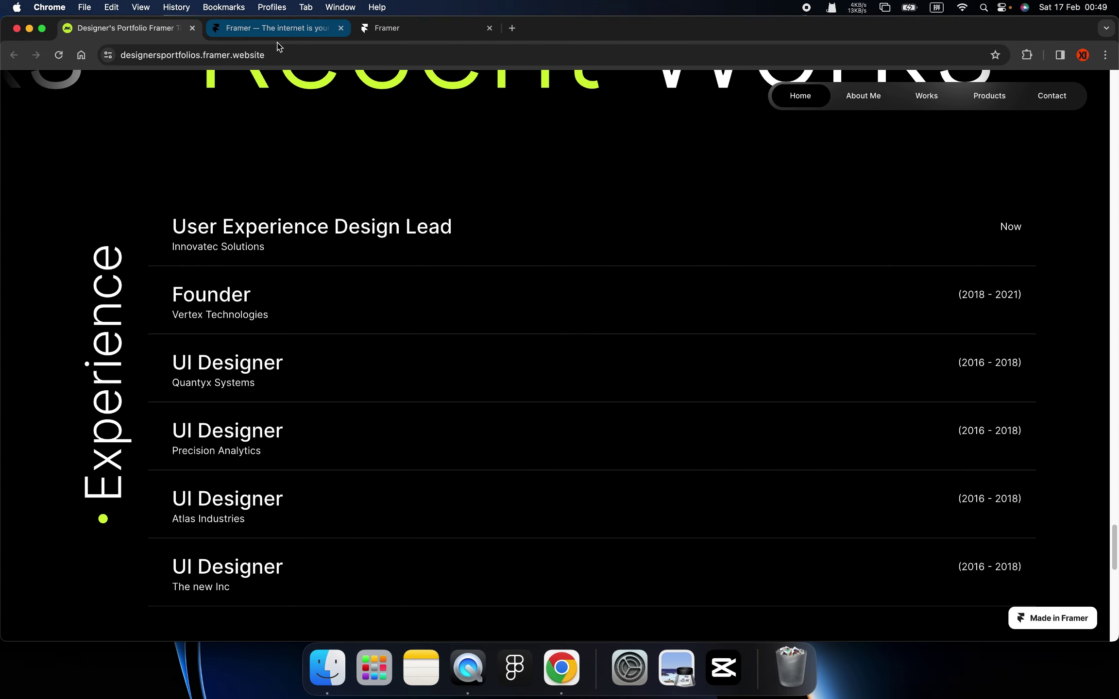
scroll(474, 247, "up", 5)
scroll(475, 247, "up", 5)
scroll(474, 247, "up", 5)
scroll(478, 248, "up", 5)
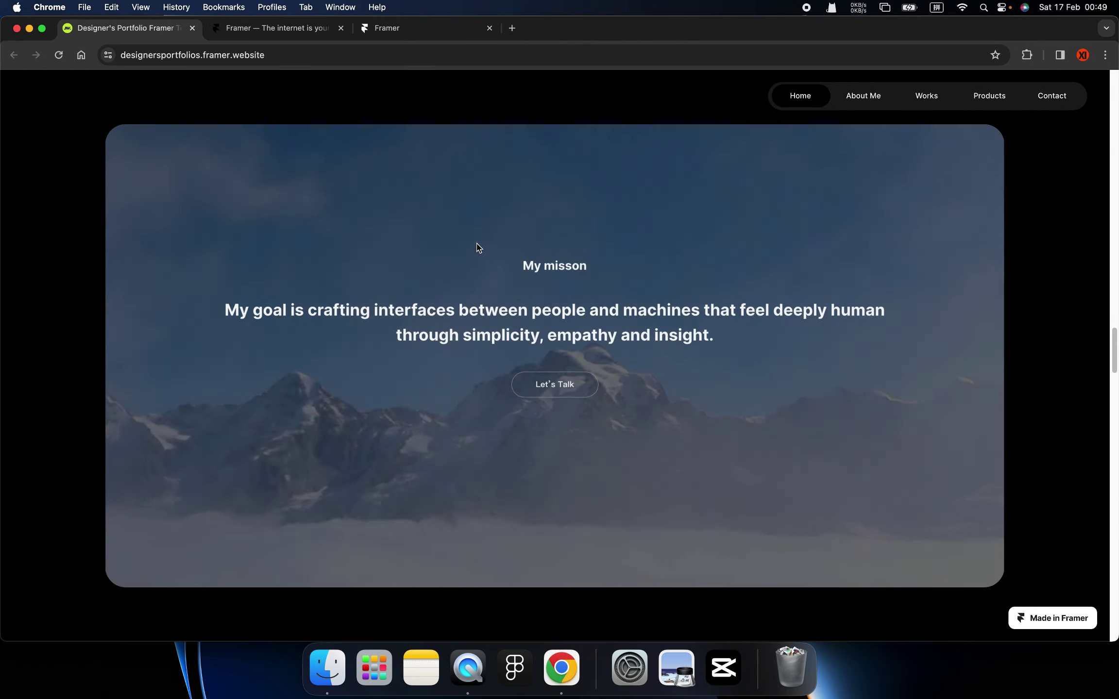
scroll(479, 245, "up", 5)
scroll(478, 245, "up", 10)
scroll(478, 246, "up", 5)
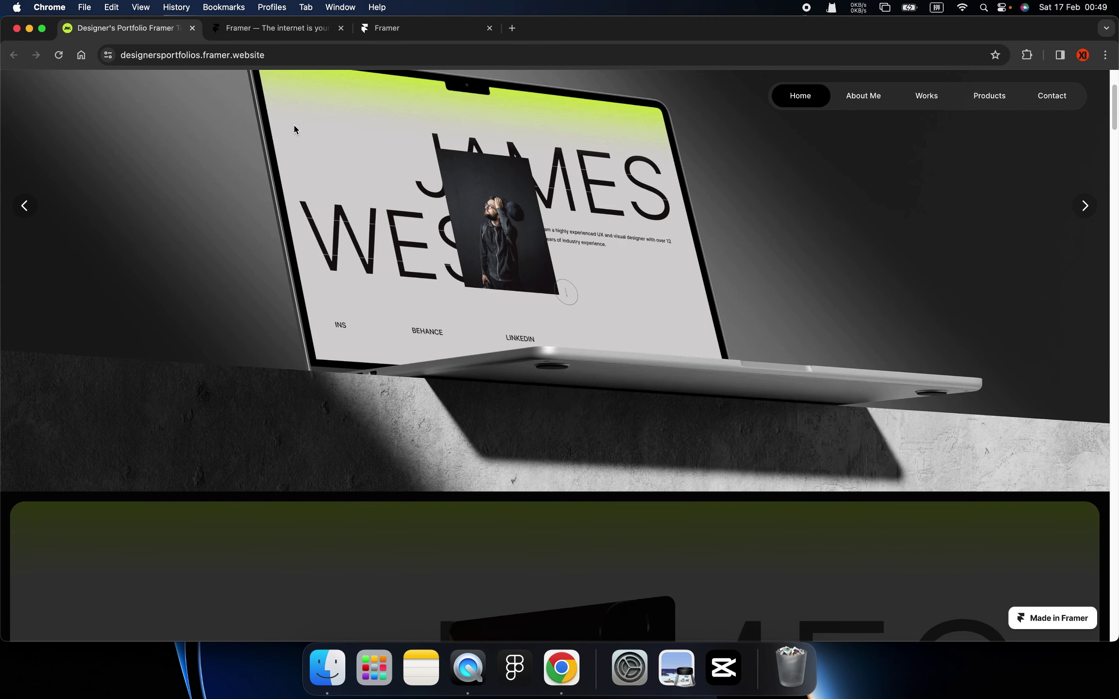
left_click(265, 34)
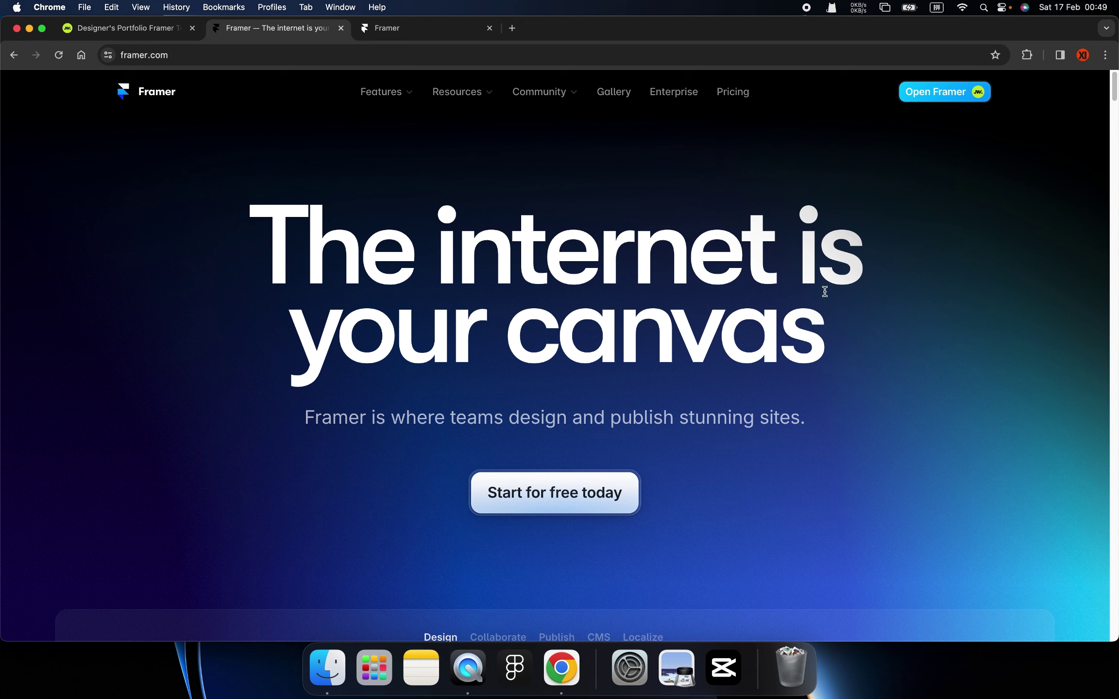
scroll(858, 308, "down", 3)
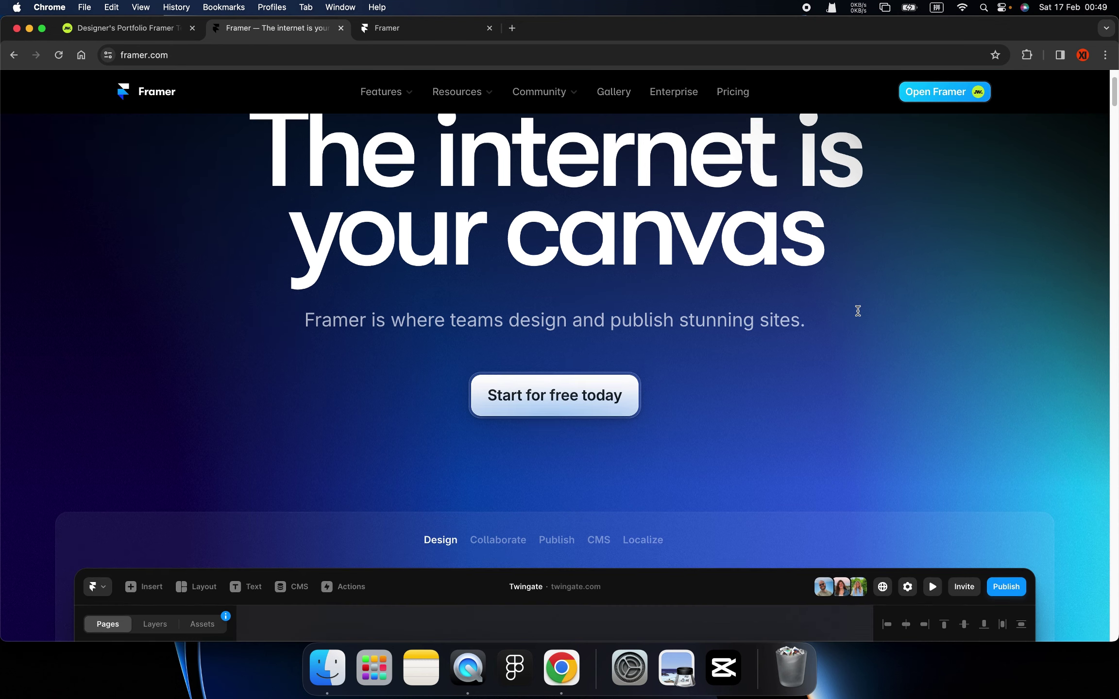
scroll(865, 316, "down", 5)
scroll(802, 277, "up", 7)
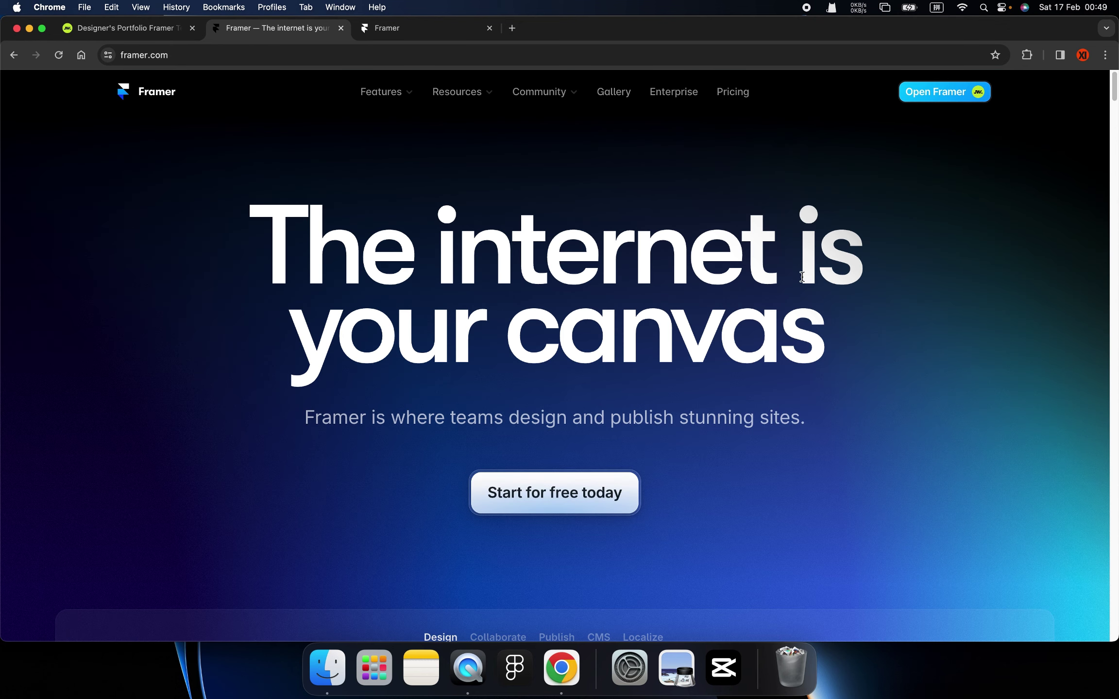
scroll(848, 335, "down", 3)
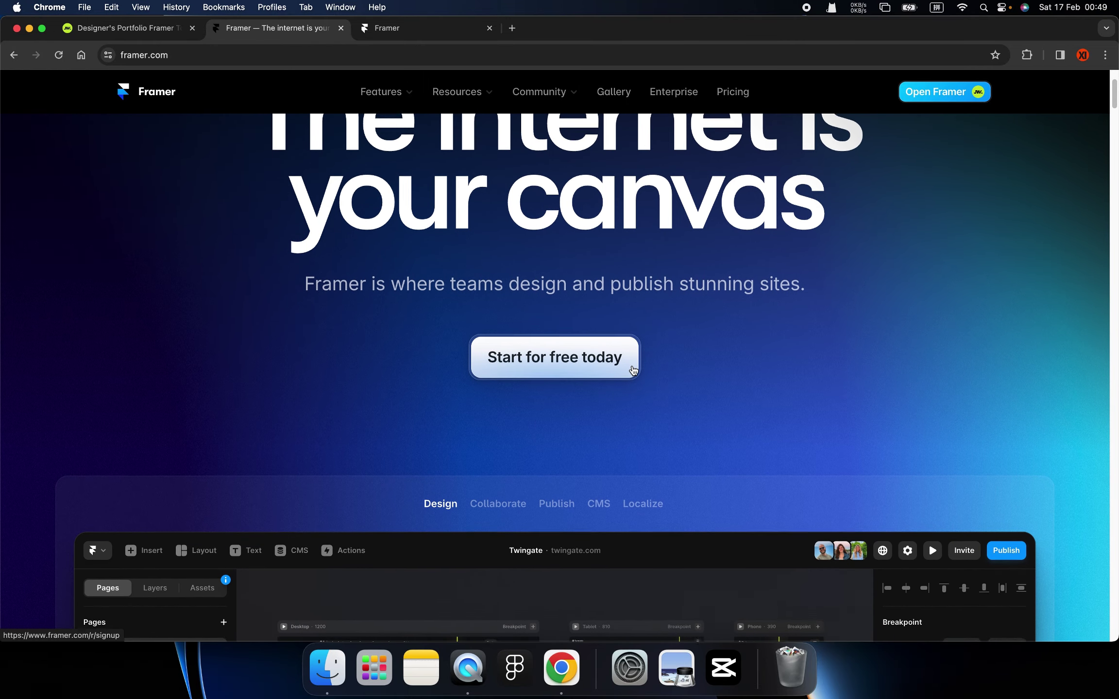
scroll(634, 369, "down", 1)
scroll(634, 369, "down", 1)
scroll(642, 365, "down", 1)
scroll(641, 366, "down", 2)
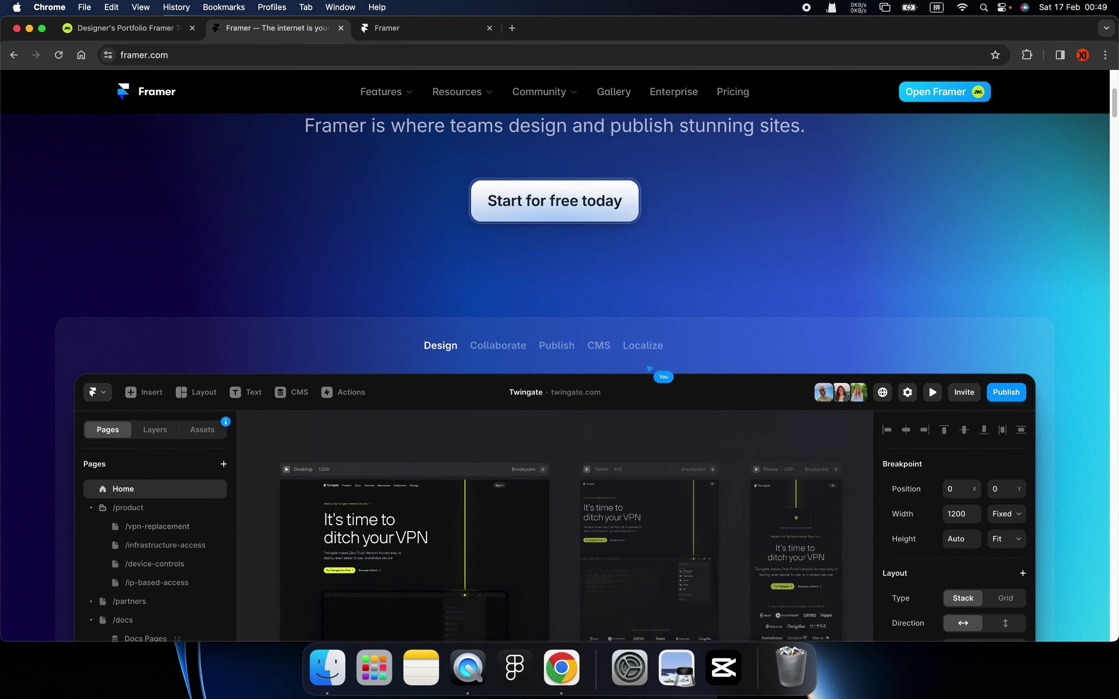
scroll(577, 204, "down", 1)
scroll(576, 204, "down", 4)
scroll(577, 204, "down", 1)
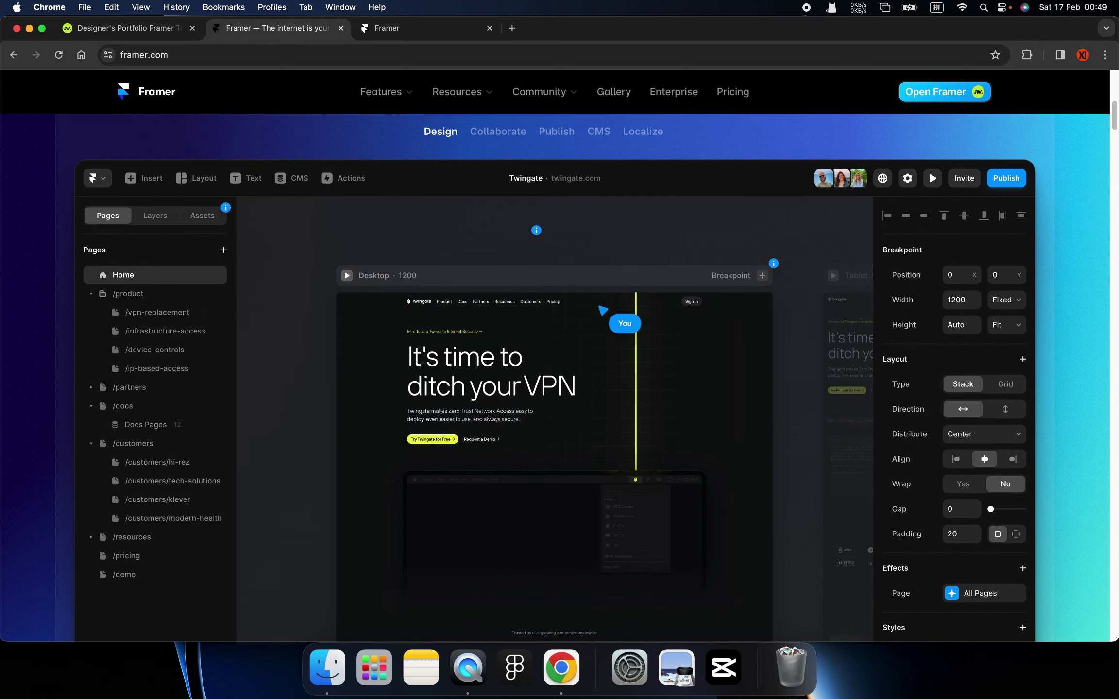
scroll(576, 204, "down", 1)
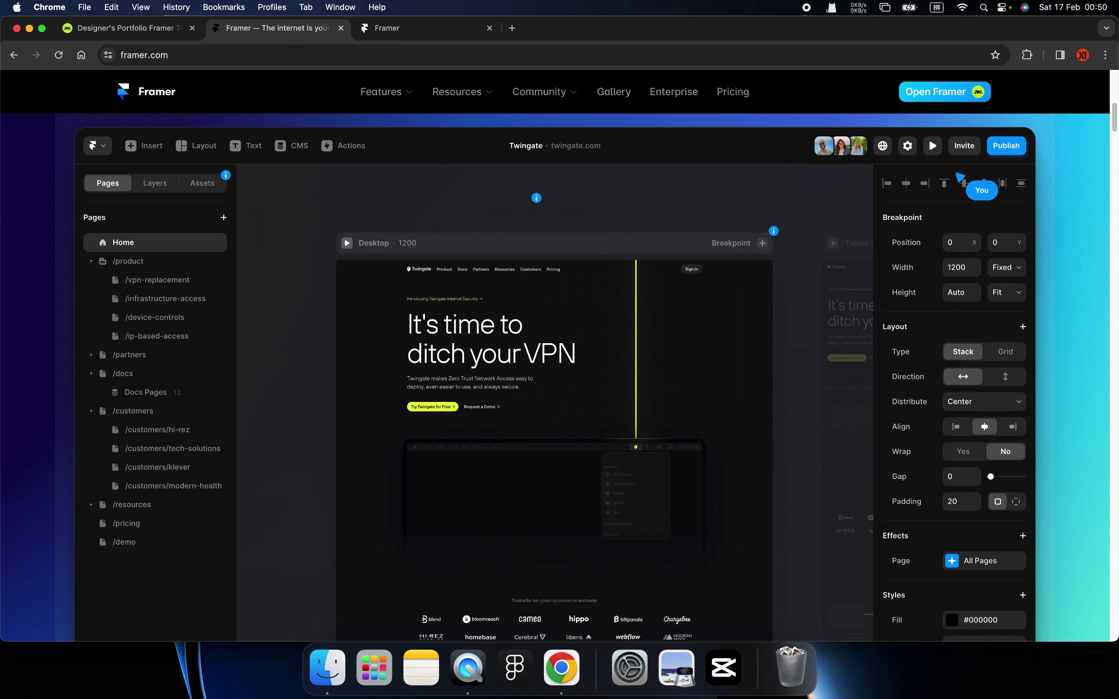
scroll(559, 379, "down", 1)
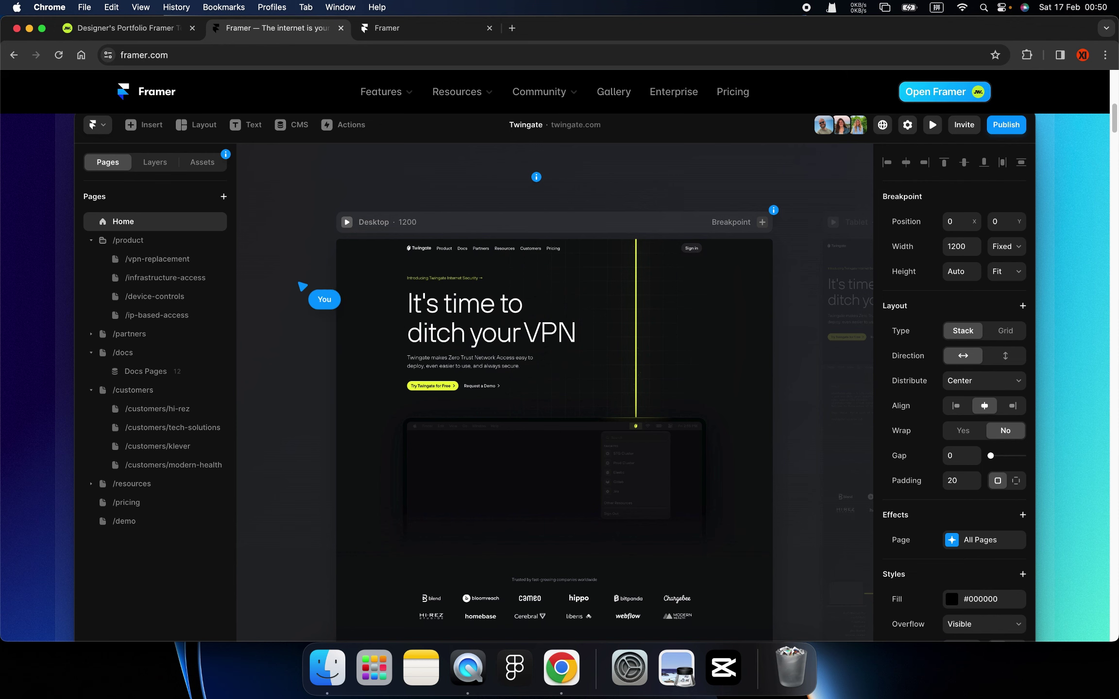
scroll(558, 379, "down", 1)
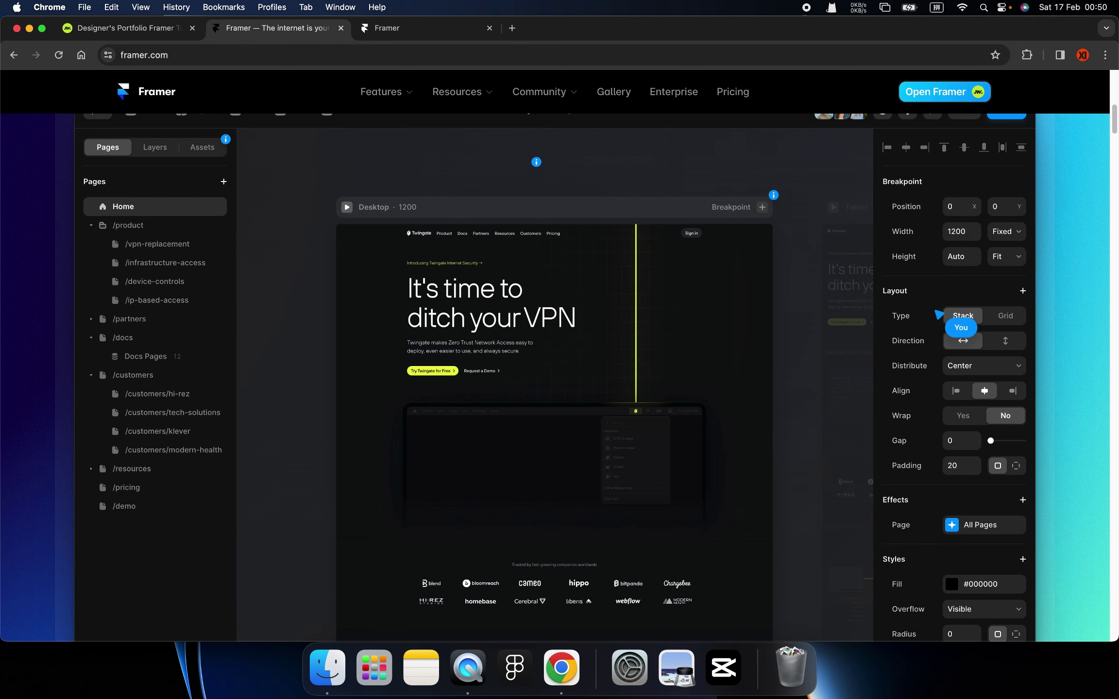
scroll(554, 379, "down", 3)
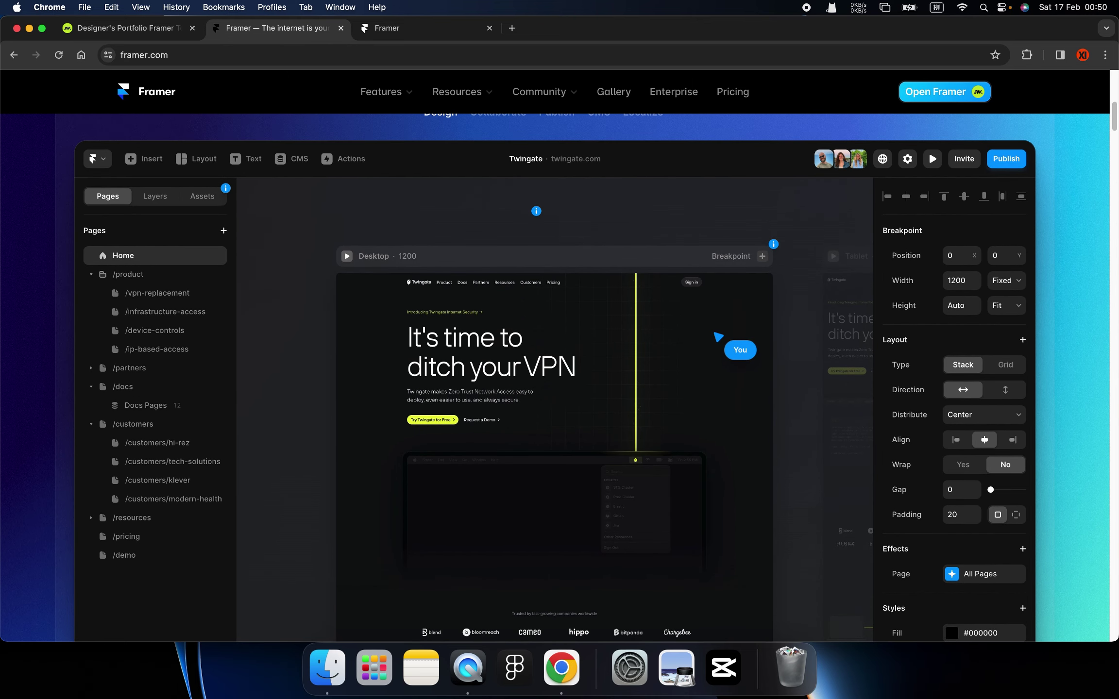
scroll(554, 379, "down", 5)
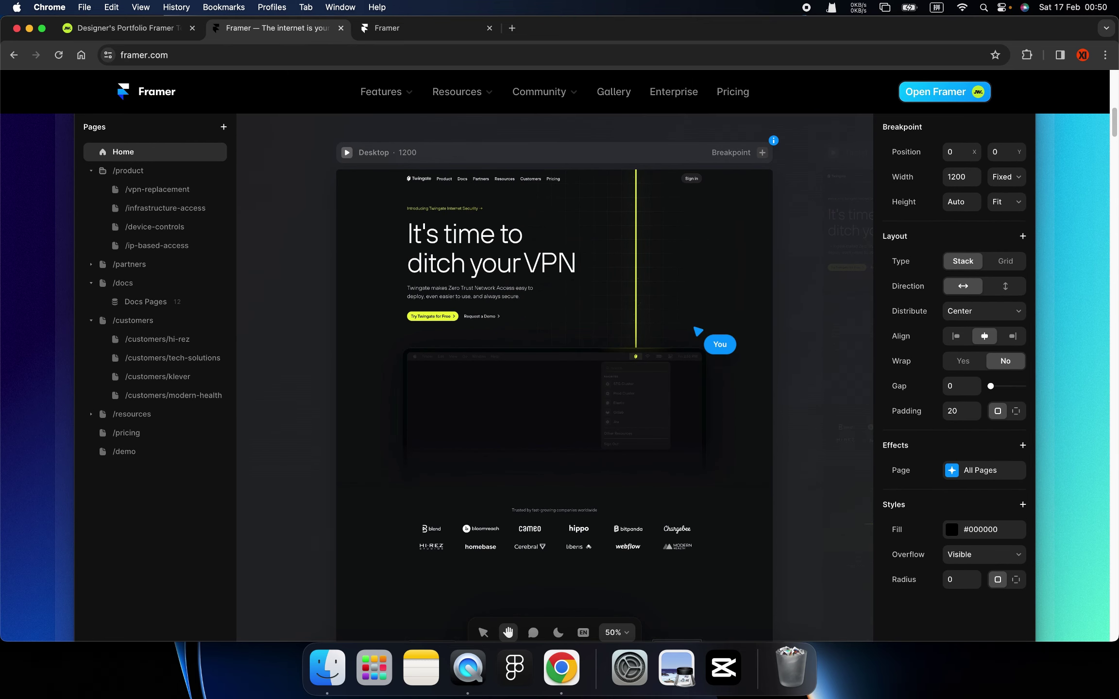
scroll(554, 379, "down", 5)
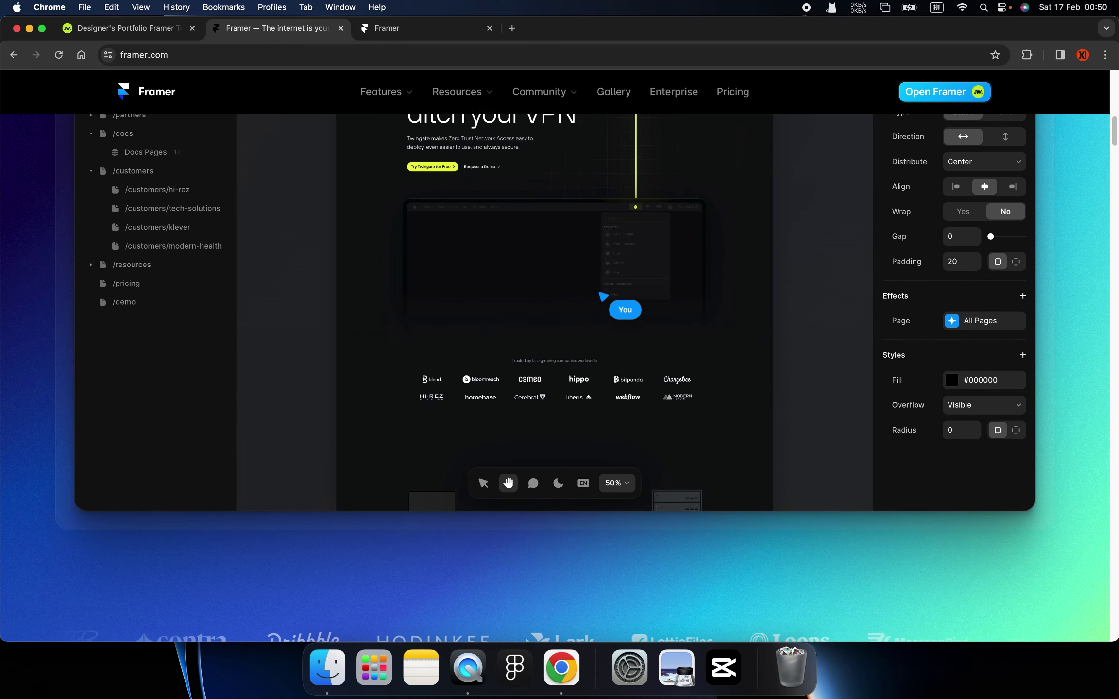
scroll(603, 295, "down", 2)
scroll(602, 295, "down", 2)
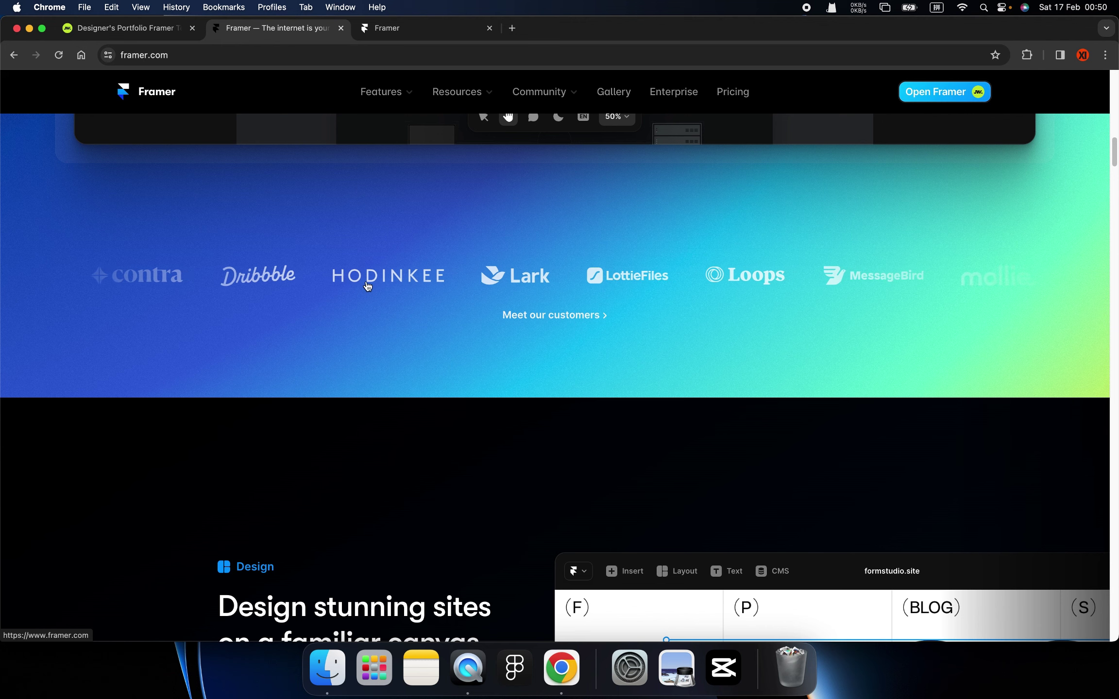
scroll(806, 330, "down", 2)
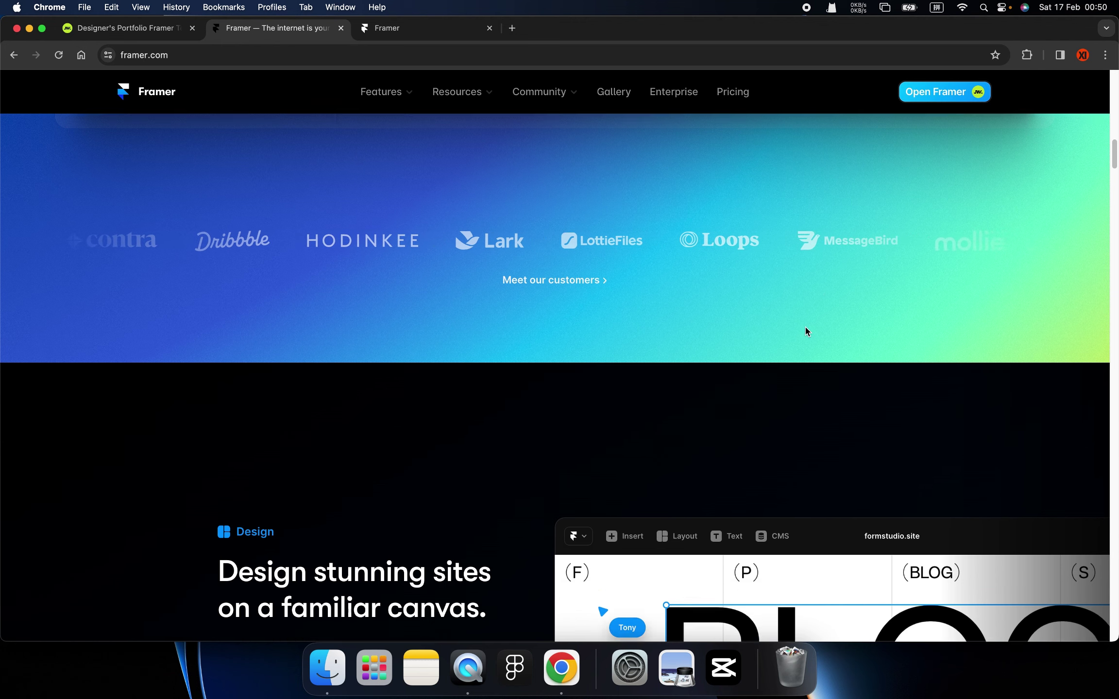
scroll(807, 330, "down", 3)
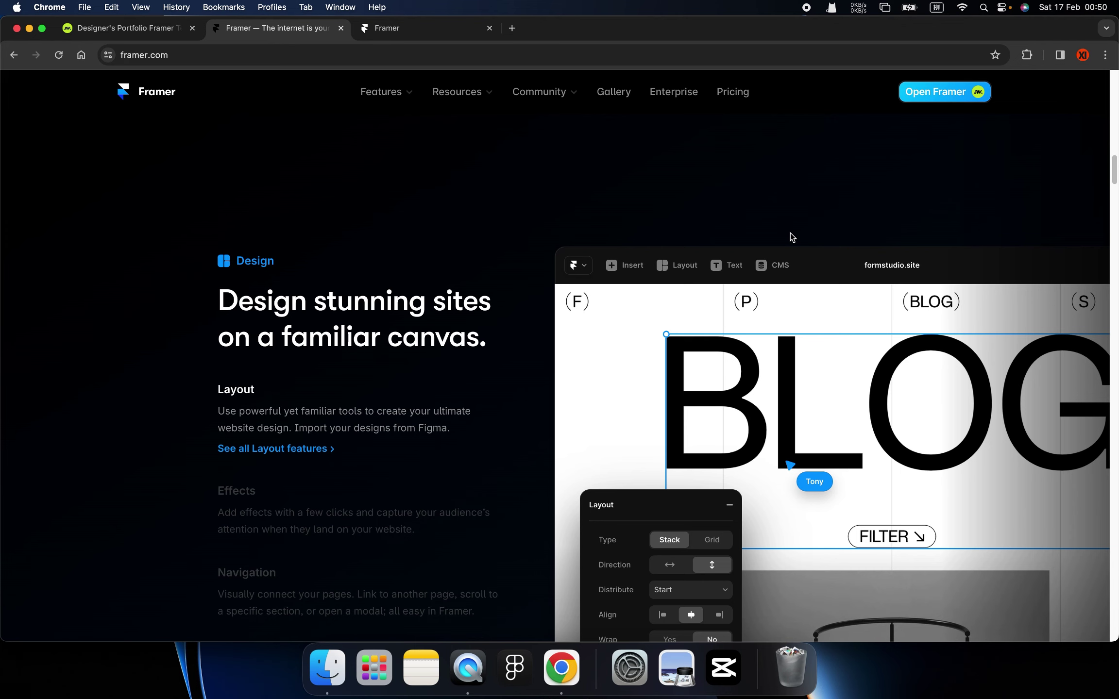
scroll(783, 240, "down", 2)
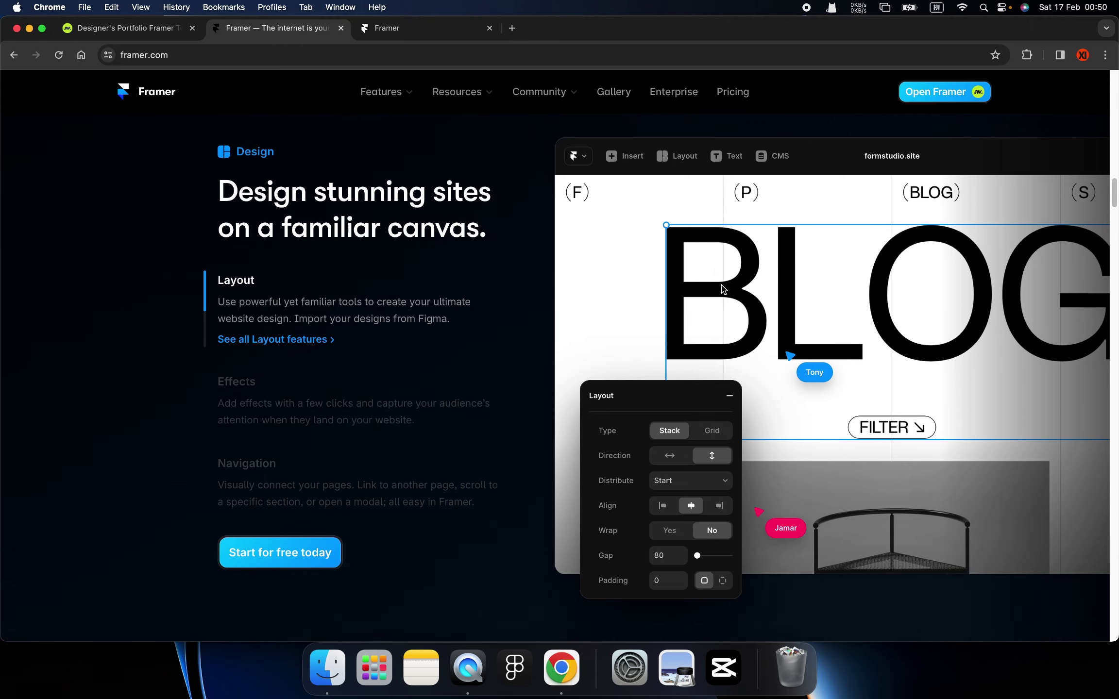
scroll(592, 250, "up", 5)
scroll(593, 250, "up", 5)
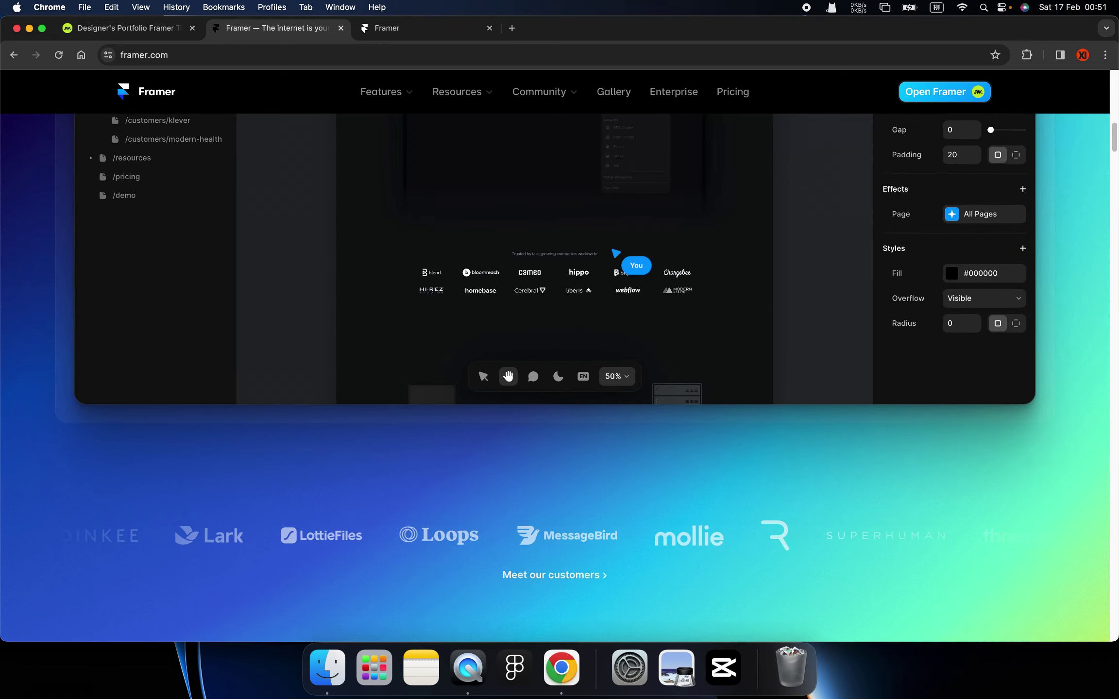
scroll(602, 248, "up", 5)
scroll(615, 246, "up", 5)
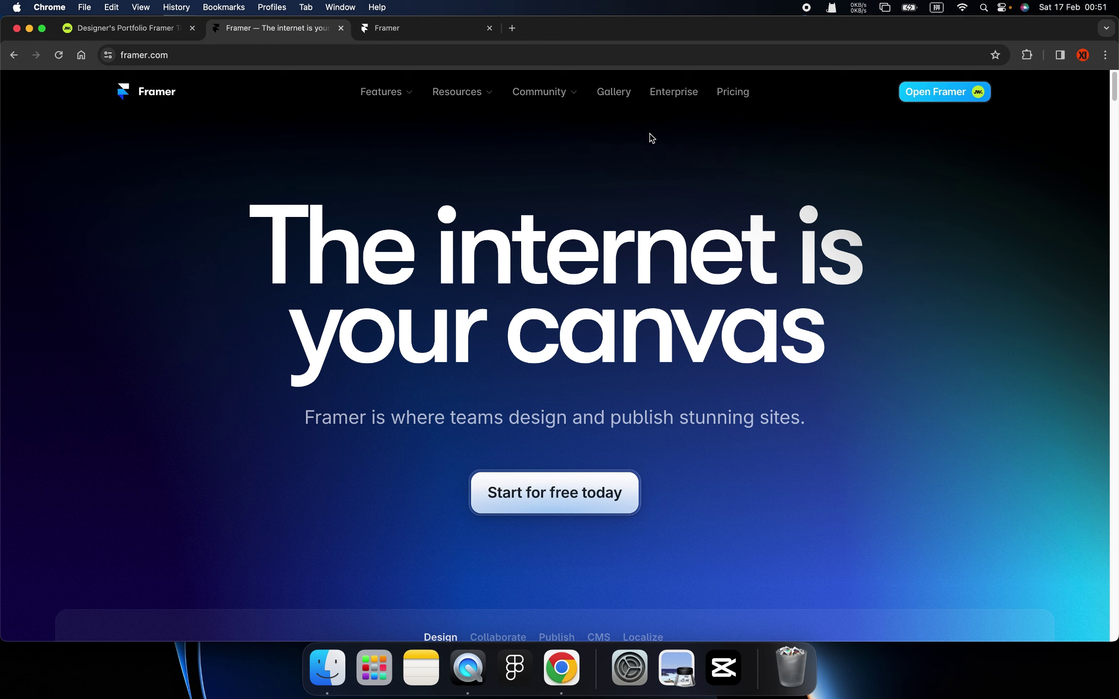
left_click(733, 92)
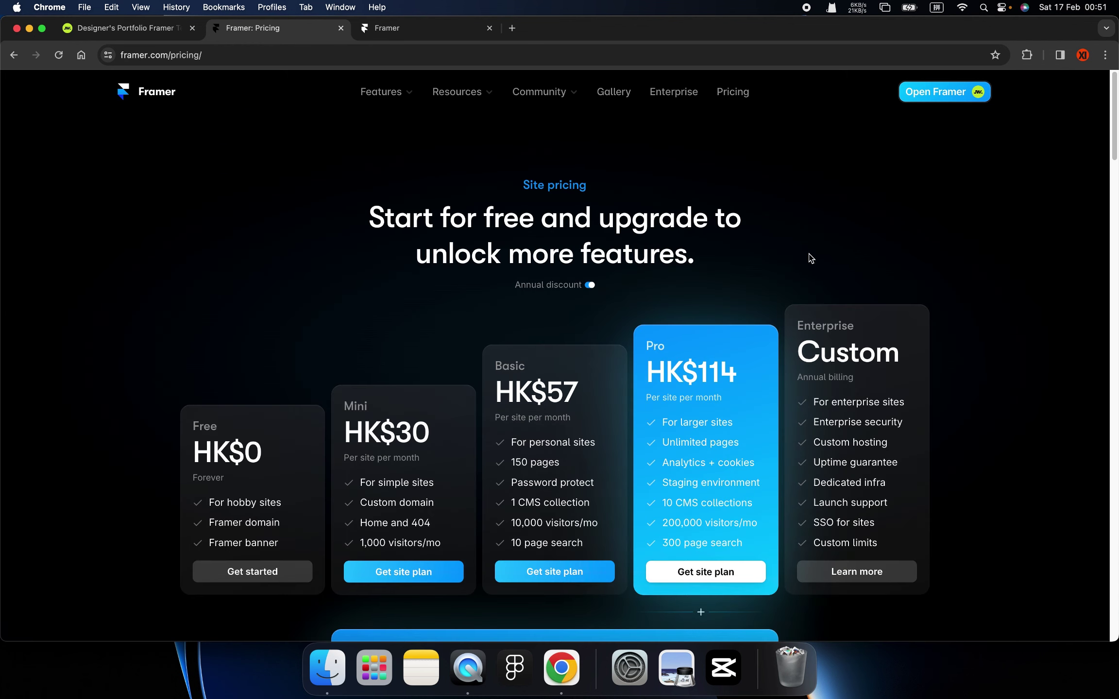
scroll(808, 255, "down", 3)
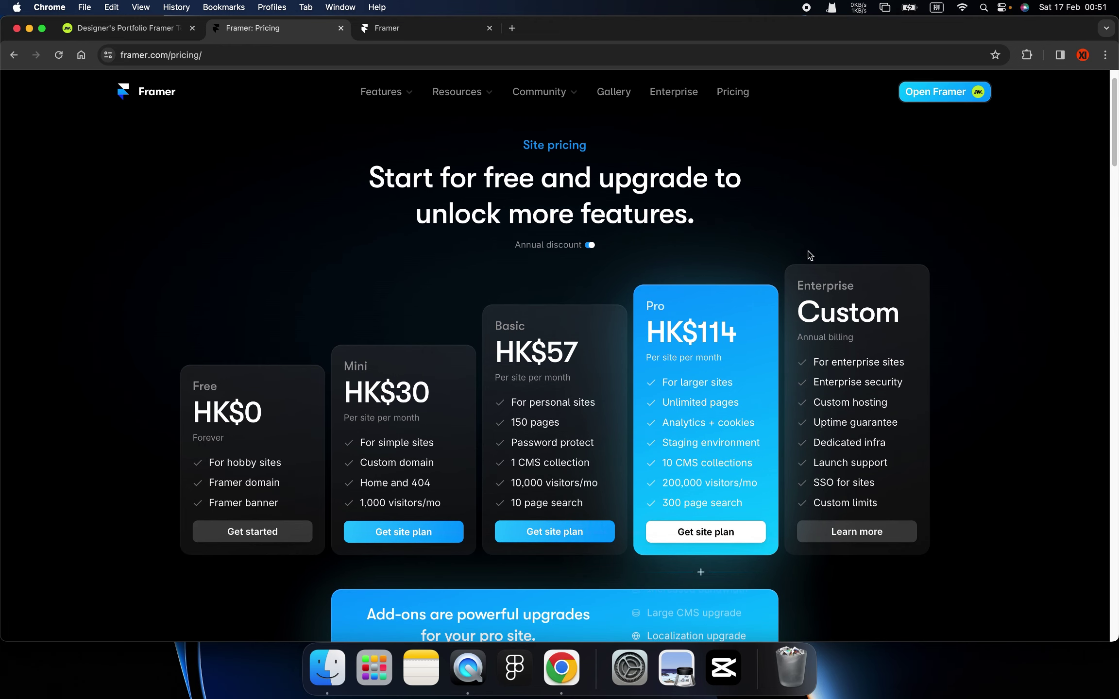
scroll(938, 297, "down", 3)
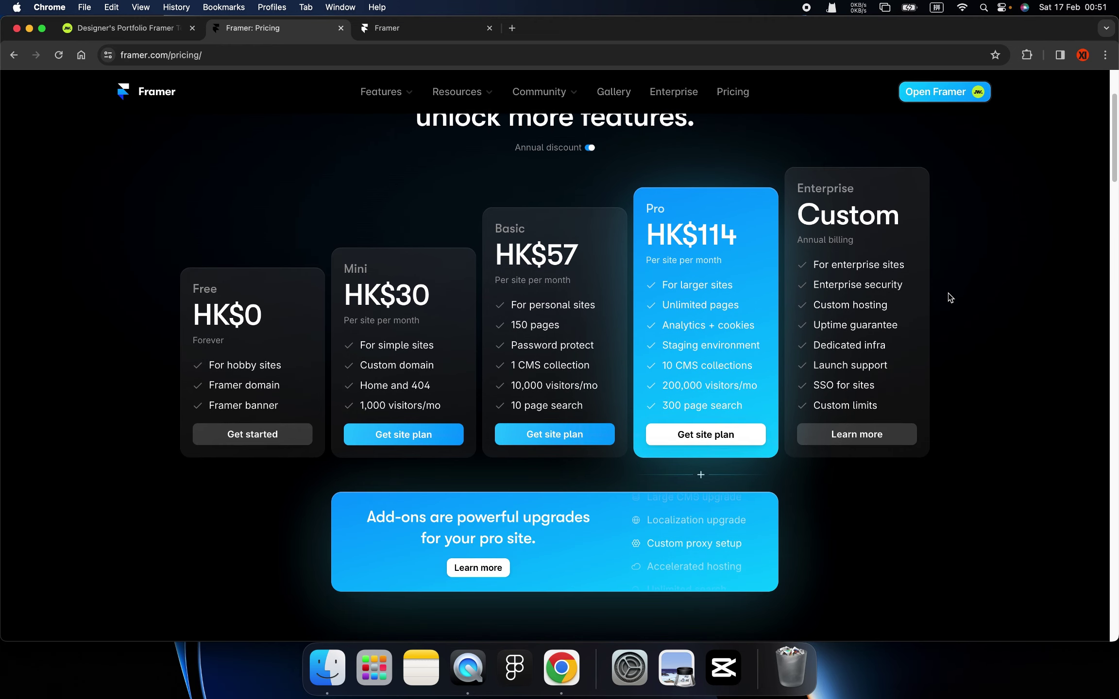
scroll(959, 301, "up", 4)
scroll(959, 300, "down", 1)
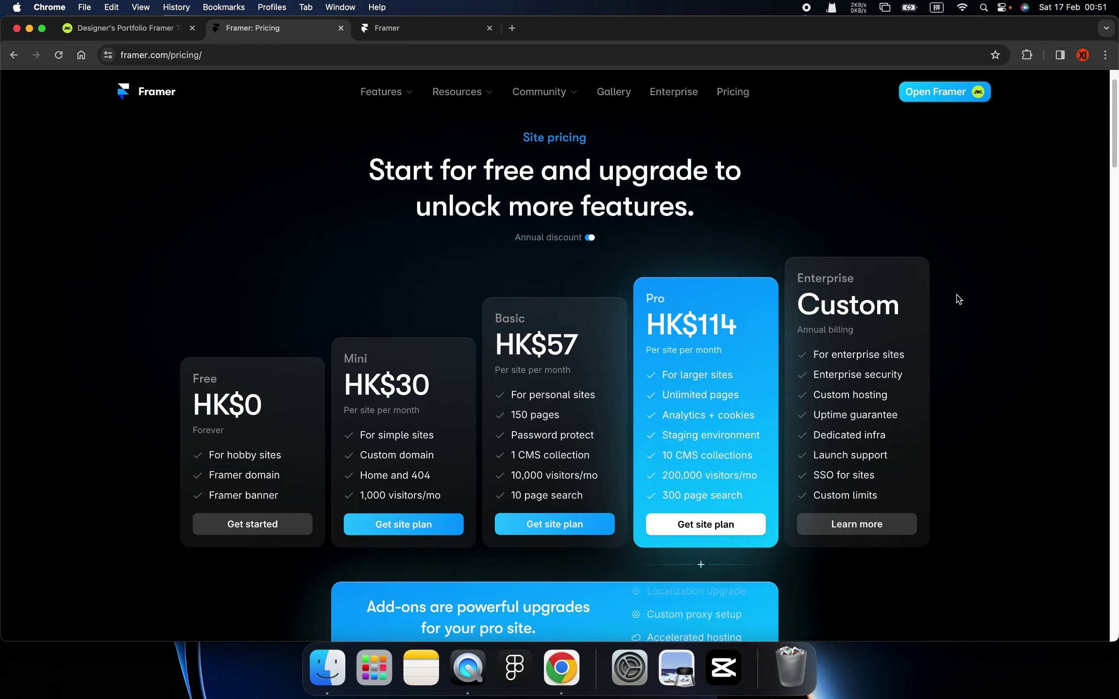
scroll(960, 299, "down", 1)
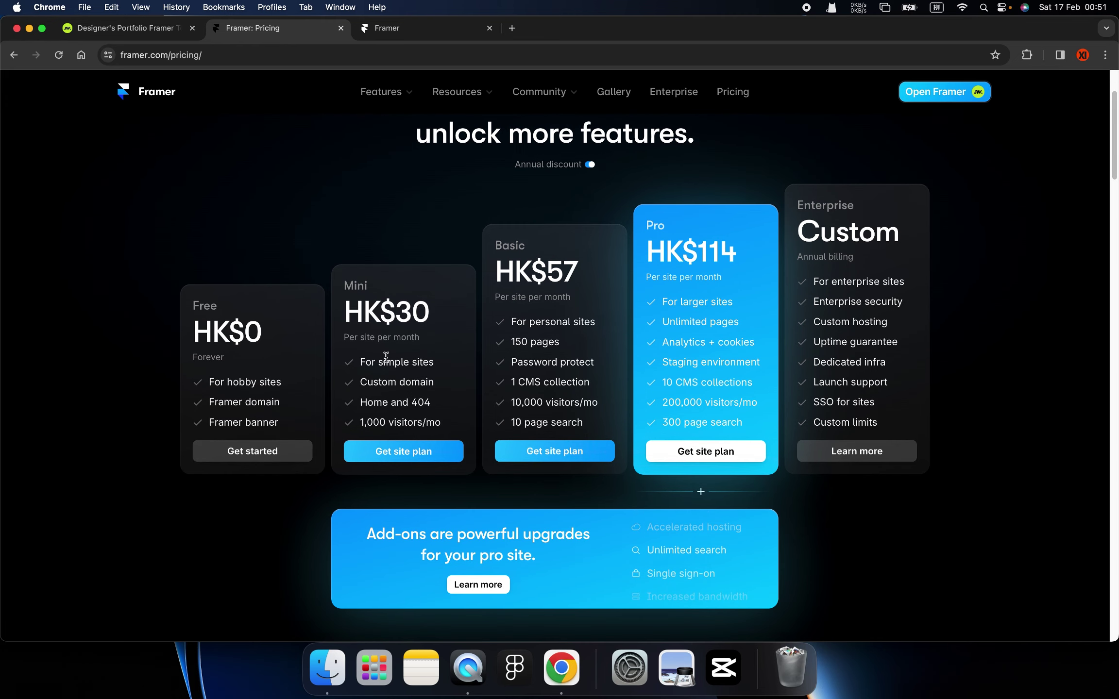
scroll(926, 308, "down", 1)
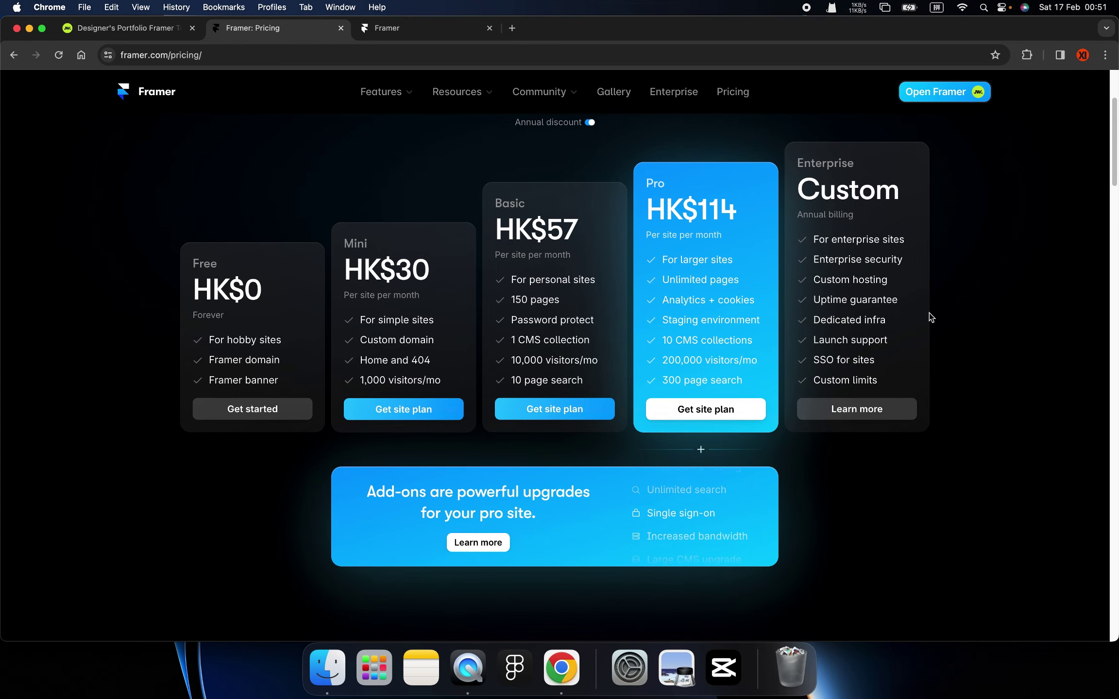
scroll(946, 316, "down", 1)
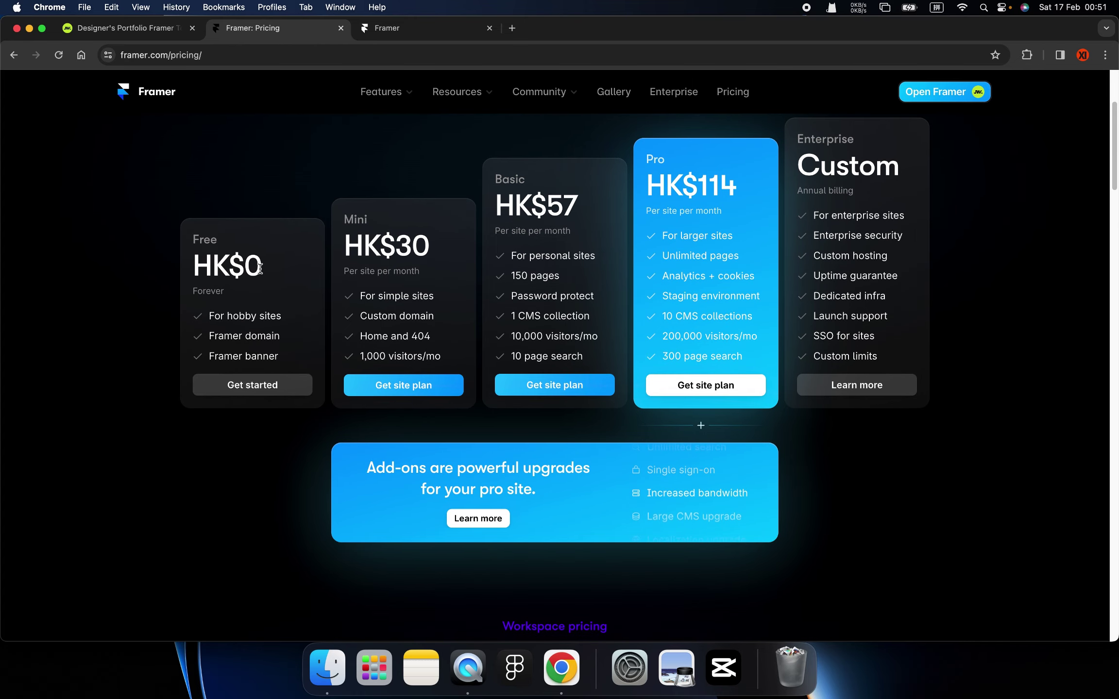
scroll(212, 365, "down", 4)
scroll(218, 252, "up", 3)
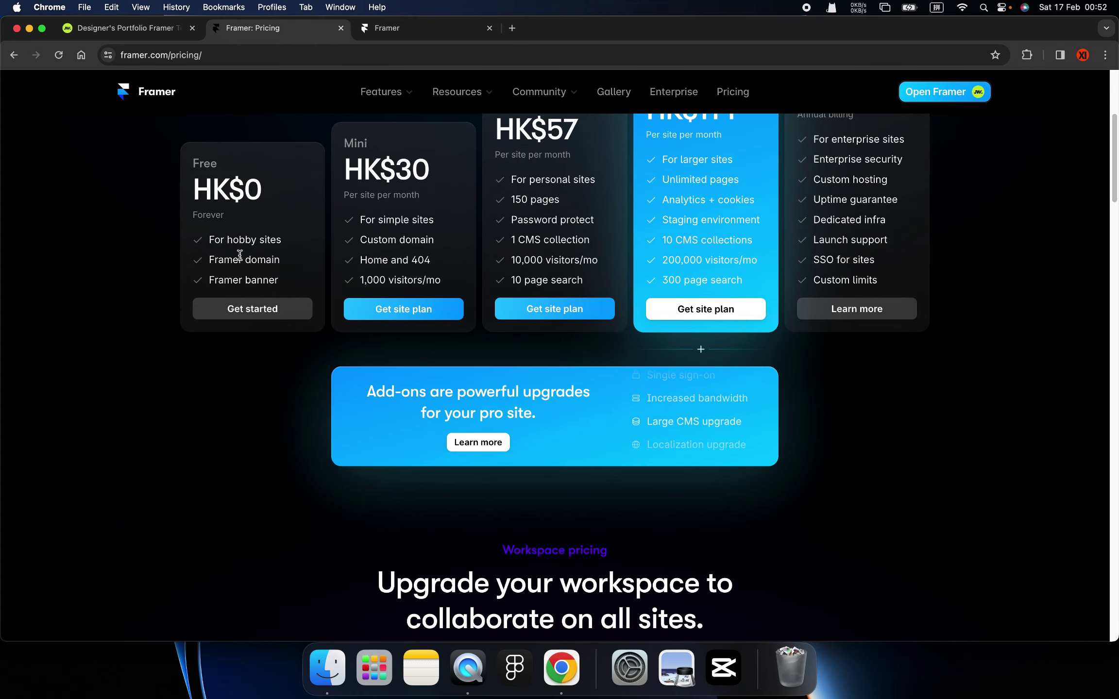
scroll(246, 326, "down", 1)
scroll(258, 328, "down", 4)
scroll(264, 330, "down", 3)
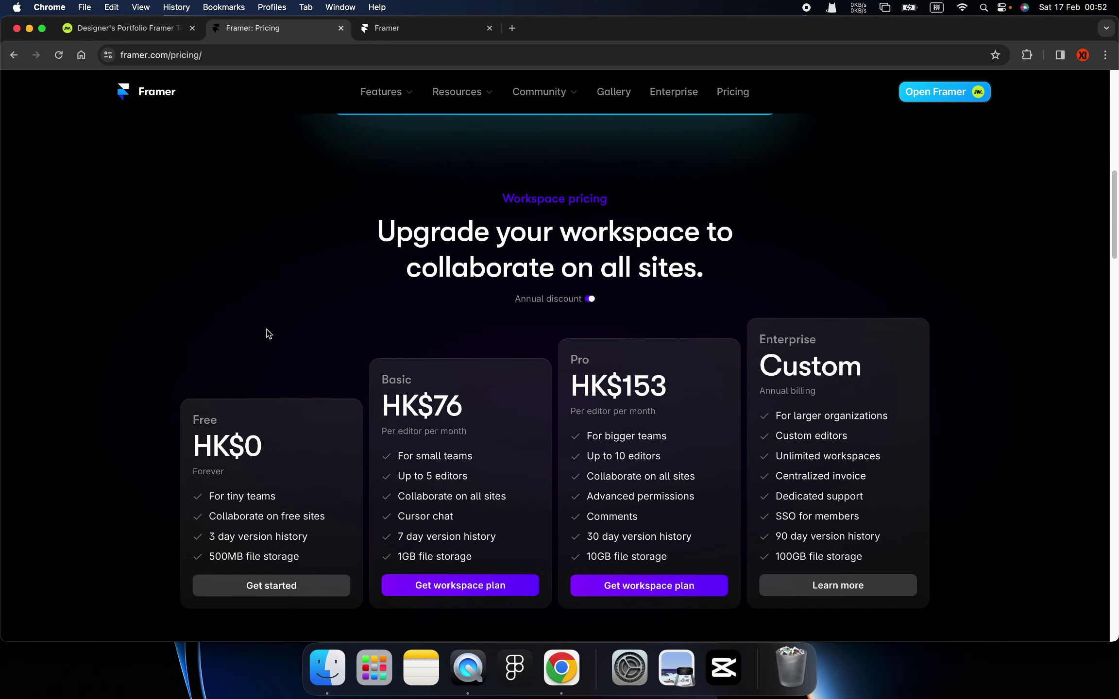
scroll(267, 333, "down", 1)
scroll(268, 333, "down", 2)
scroll(268, 333, "down", 4)
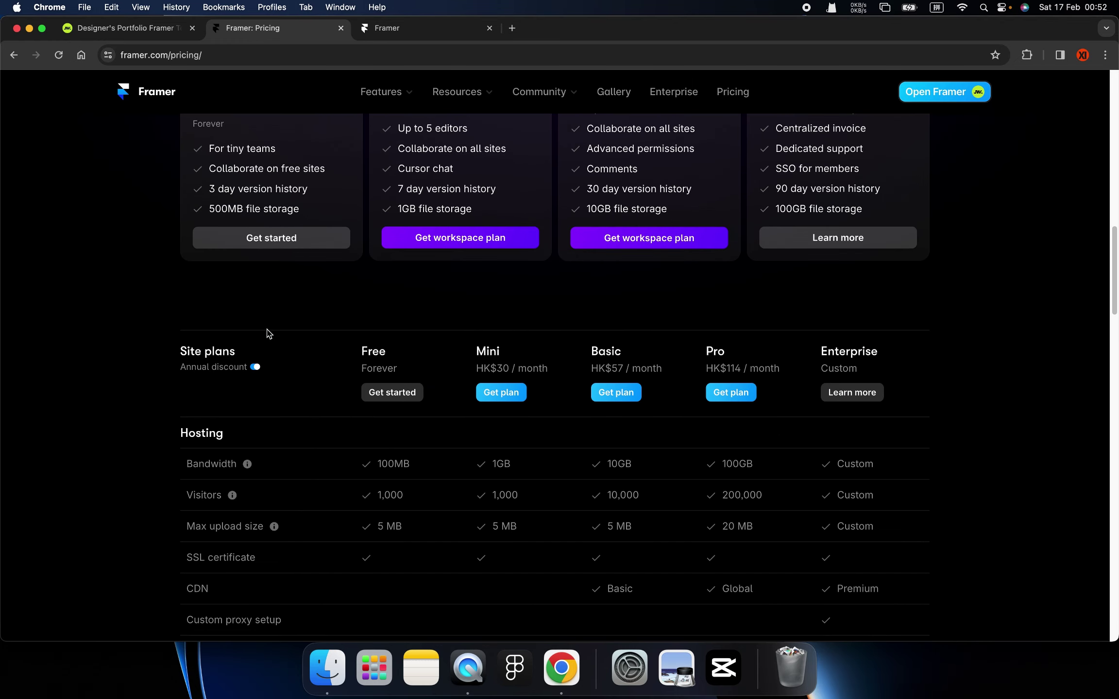
scroll(269, 333, "down", 2)
scroll(269, 333, "down", 2)
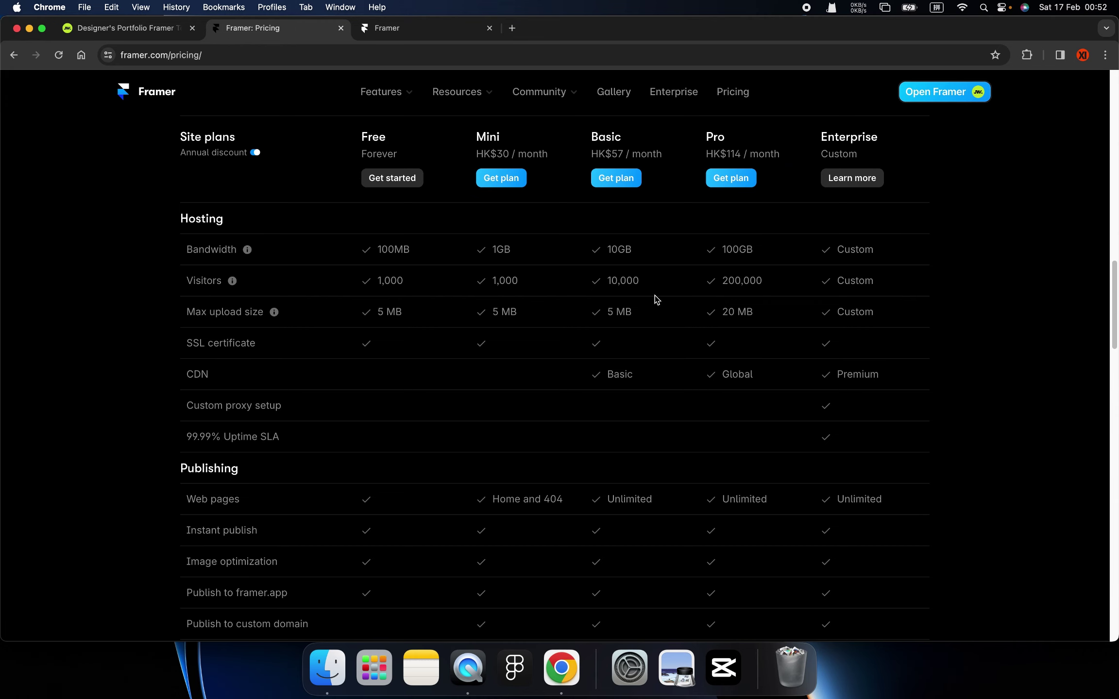
scroll(582, 295, "down", 1)
scroll(495, 299, "up", 2)
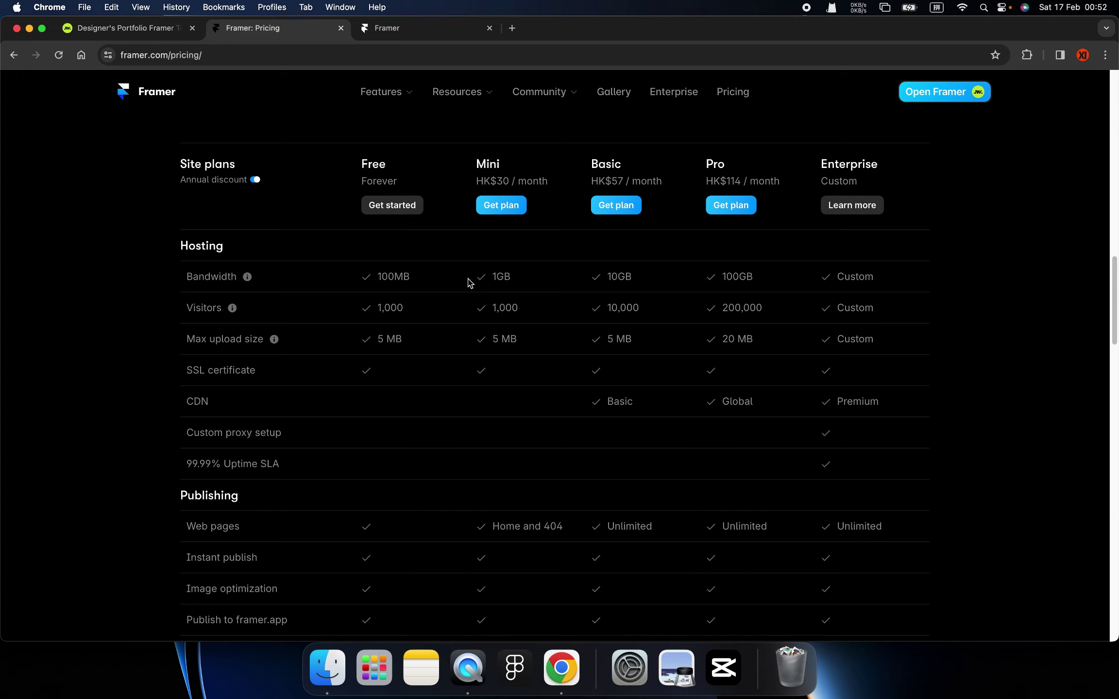
scroll(282, 280, "down", 1)
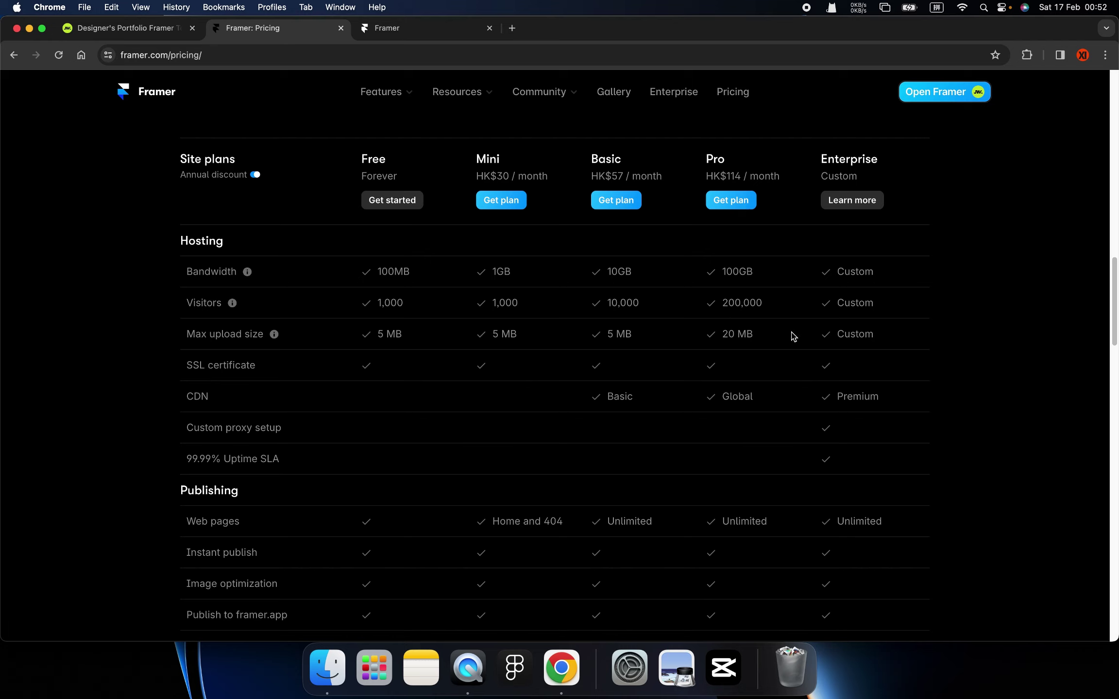
scroll(806, 320, "down", 2)
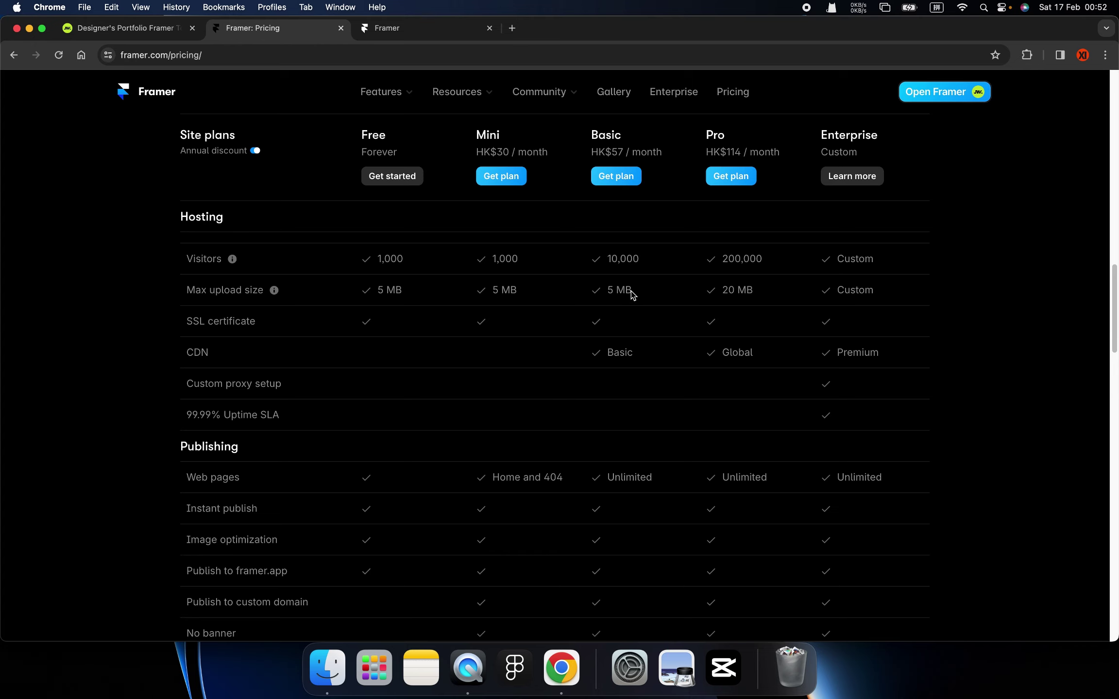
scroll(503, 319, "down", 3)
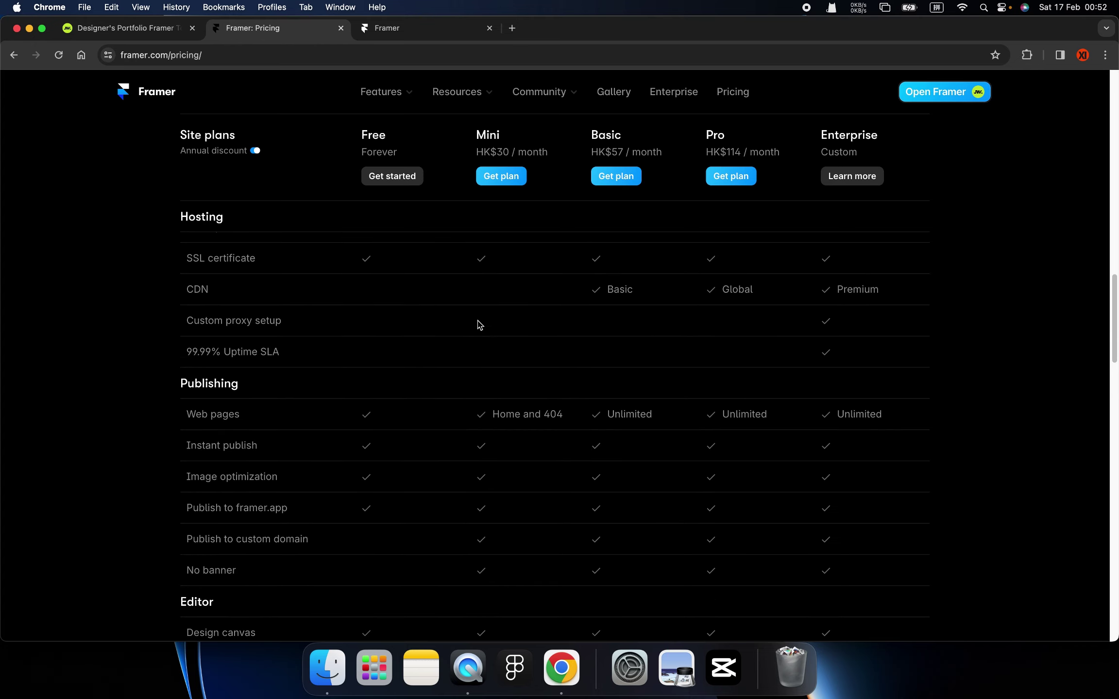
scroll(416, 325, "down", 5)
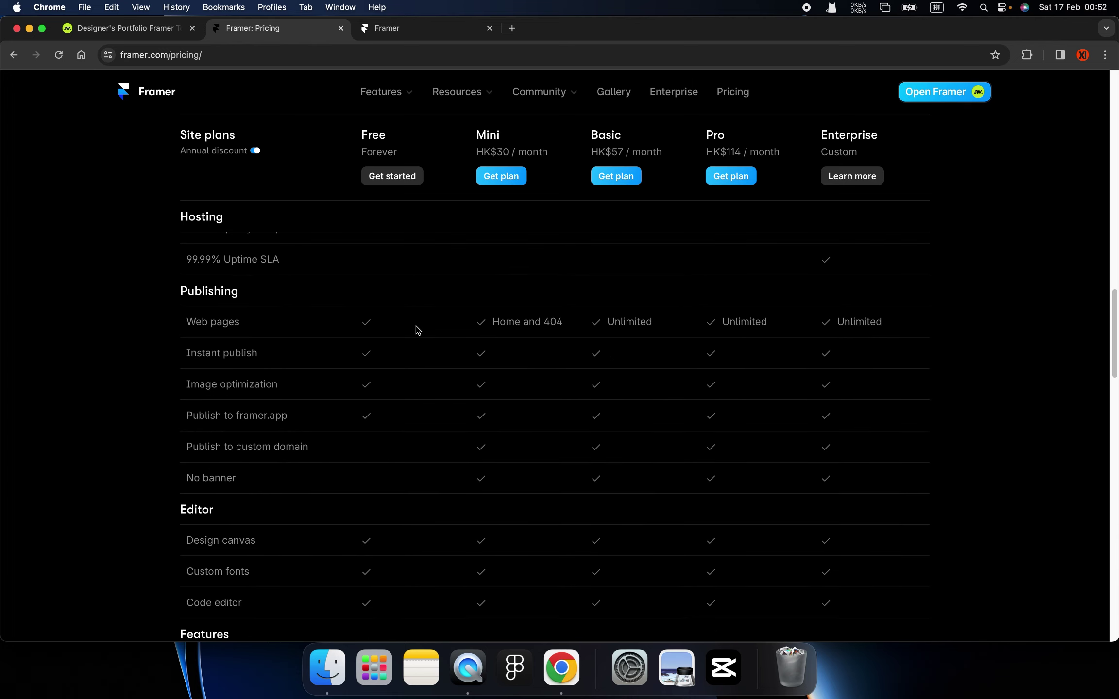
scroll(403, 320, "up", 10)
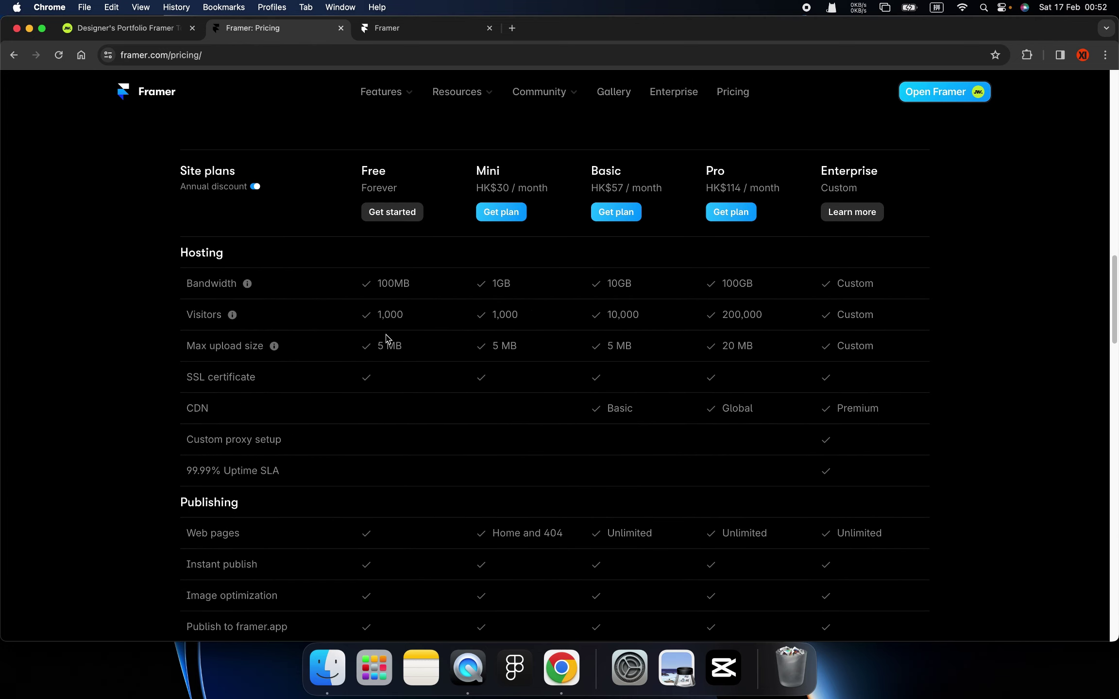
scroll(387, 340, "down", 2)
scroll(387, 340, "down", 3)
scroll(392, 343, "down", 1)
scroll(392, 343, "down", 2)
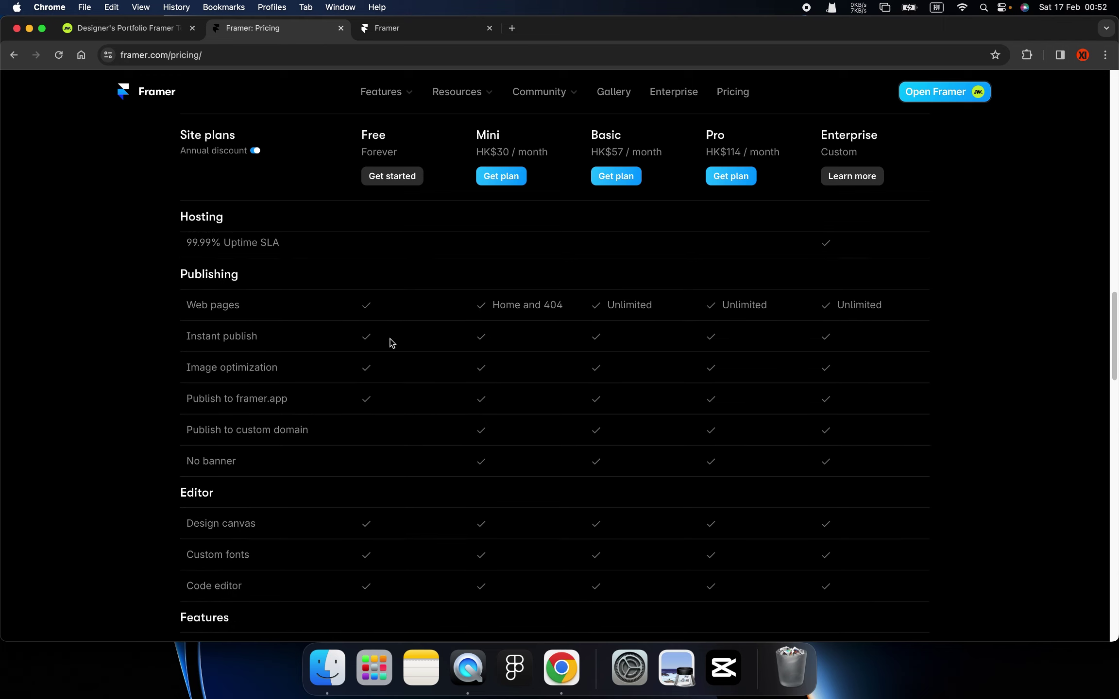
scroll(391, 344, "down", 3)
scroll(392, 344, "down", 1)
scroll(393, 343, "down", 1)
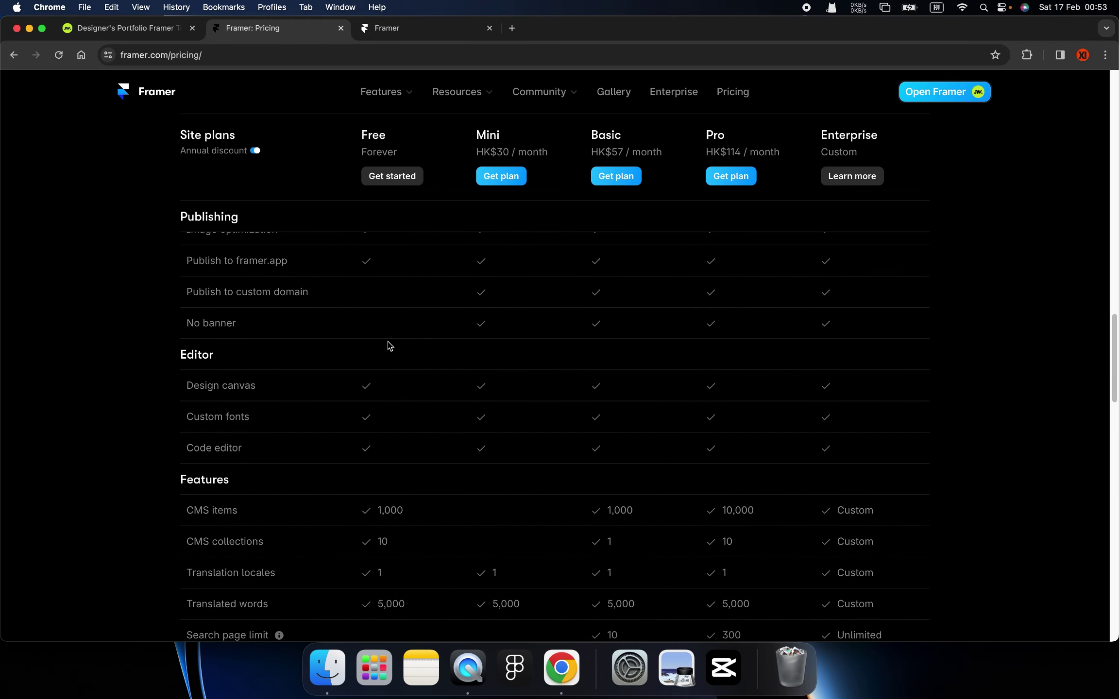
scroll(390, 346, "down", 2)
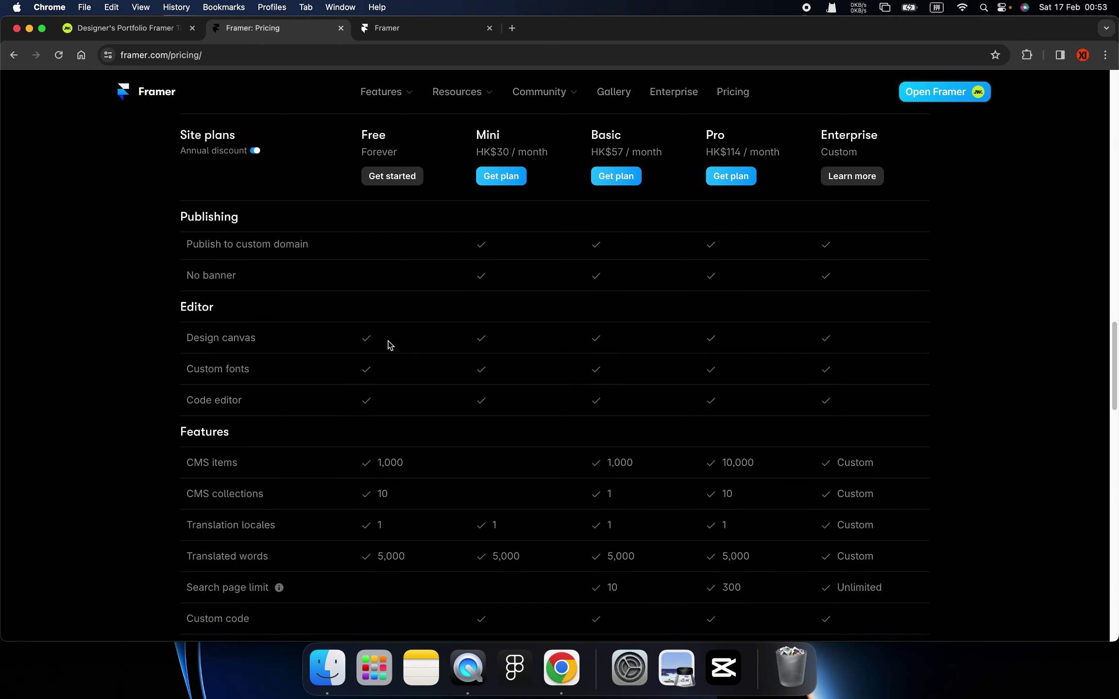
scroll(387, 345, "down", 1)
scroll(388, 344, "down", 2)
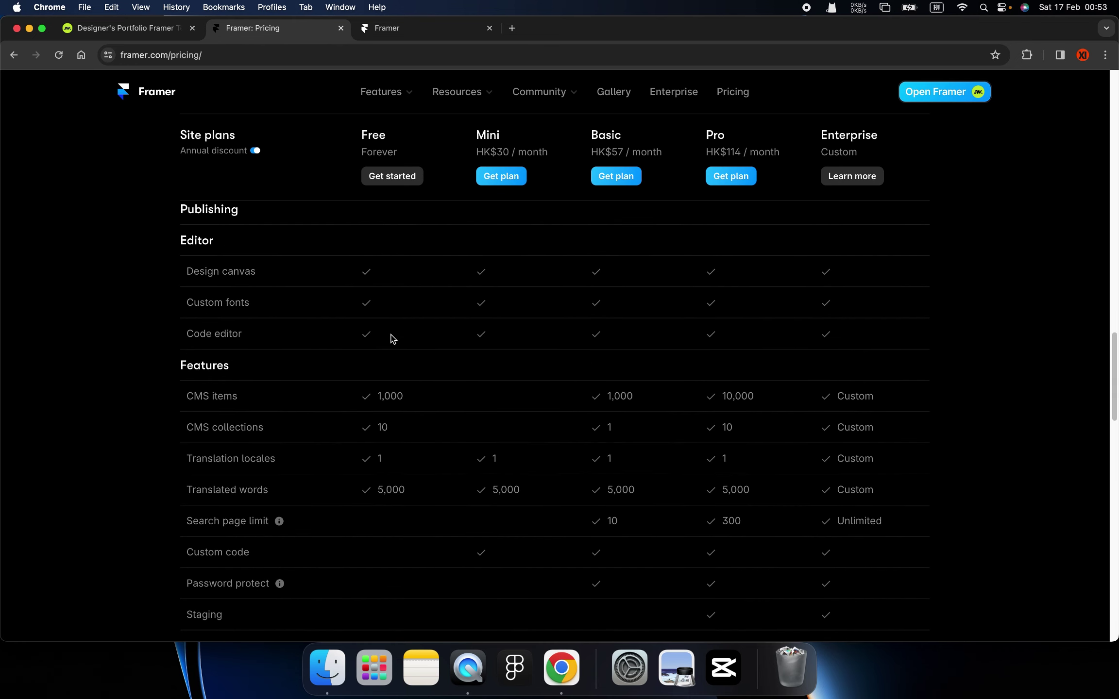
scroll(392, 339, "down", 3)
scroll(391, 337, "down", 4)
scroll(391, 335, "down", 1)
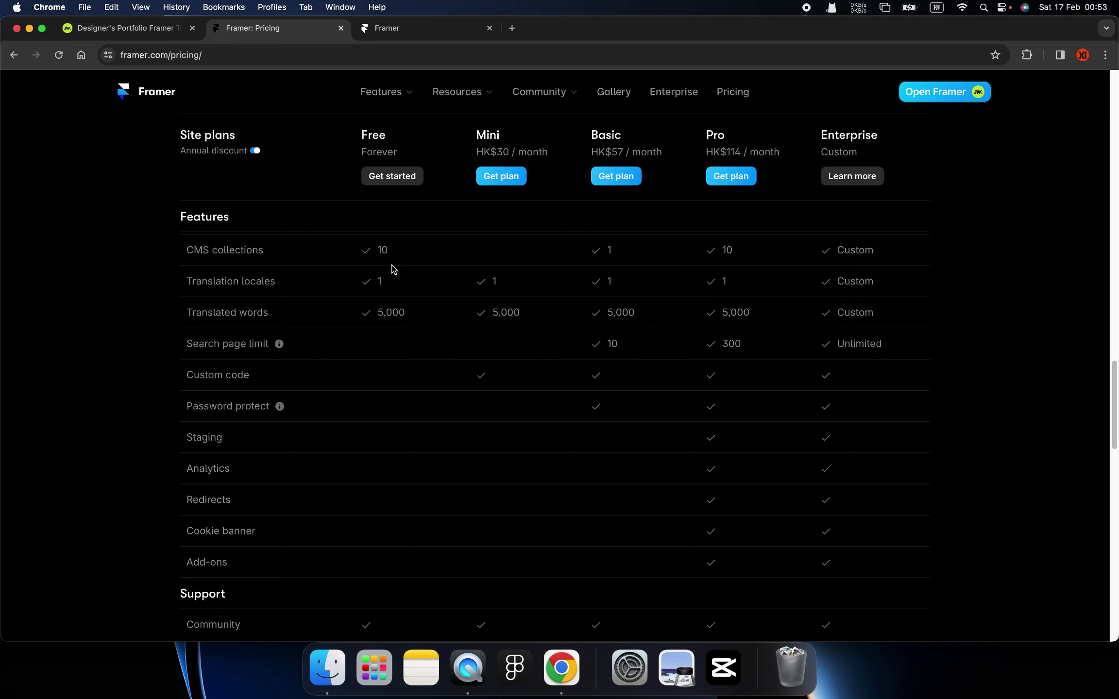
scroll(393, 268, "down", 2)
scroll(390, 301, "down", 1)
scroll(391, 321, "down", 4)
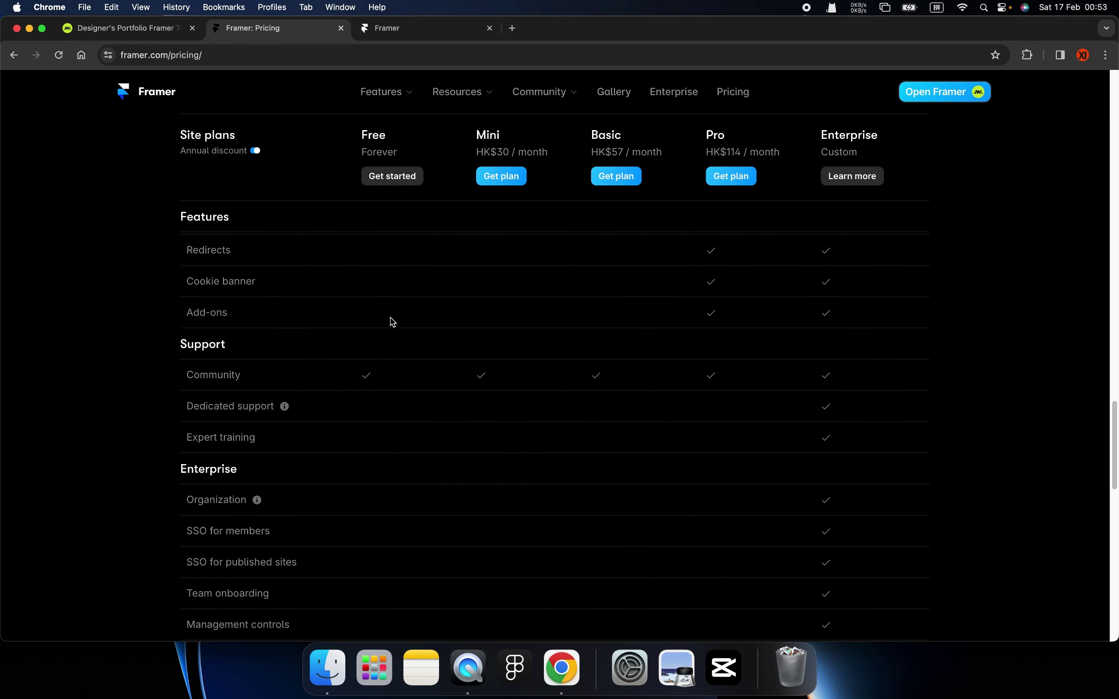
scroll(391, 320, "down", 2)
scroll(393, 321, "down", 3)
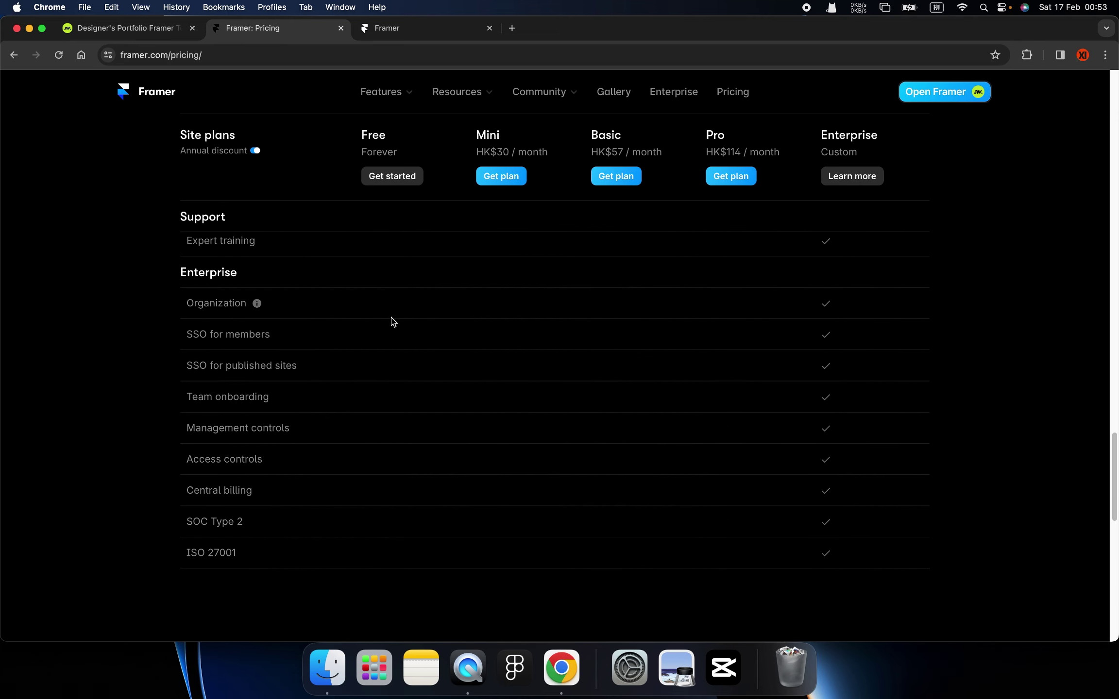
scroll(393, 322, "up", 1)
scroll(392, 321, "up", 2)
scroll(392, 321, "up", 1)
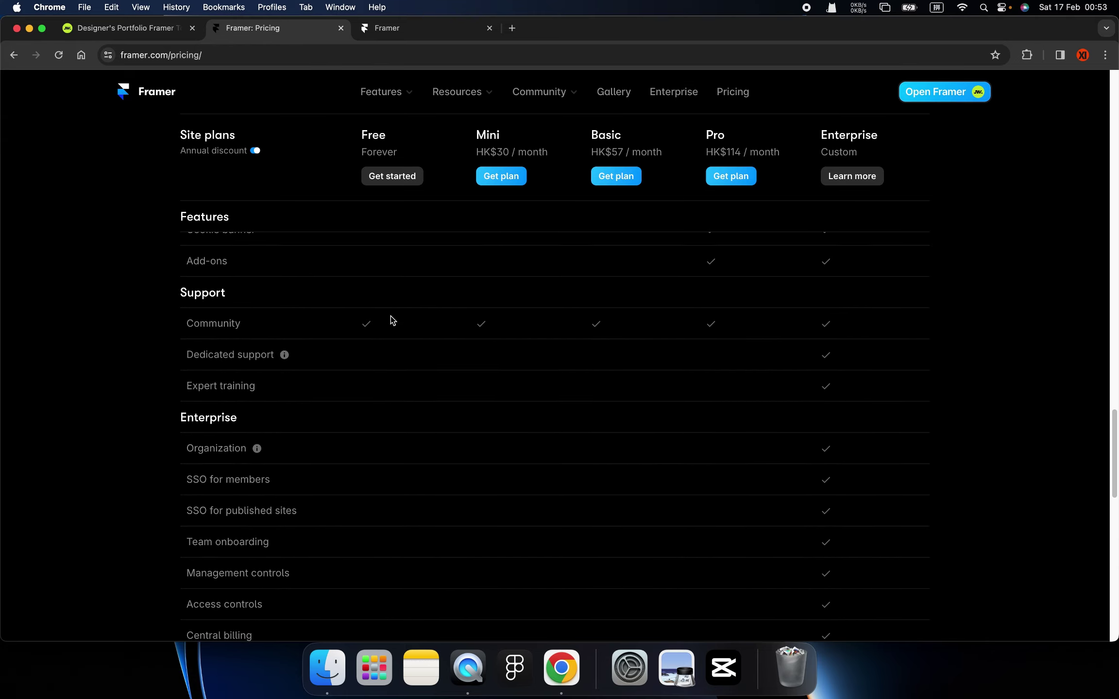
scroll(392, 321, "up", 3)
scroll(392, 321, "up", 2)
scroll(392, 321, "up", 2)
scroll(393, 321, "up", 2)
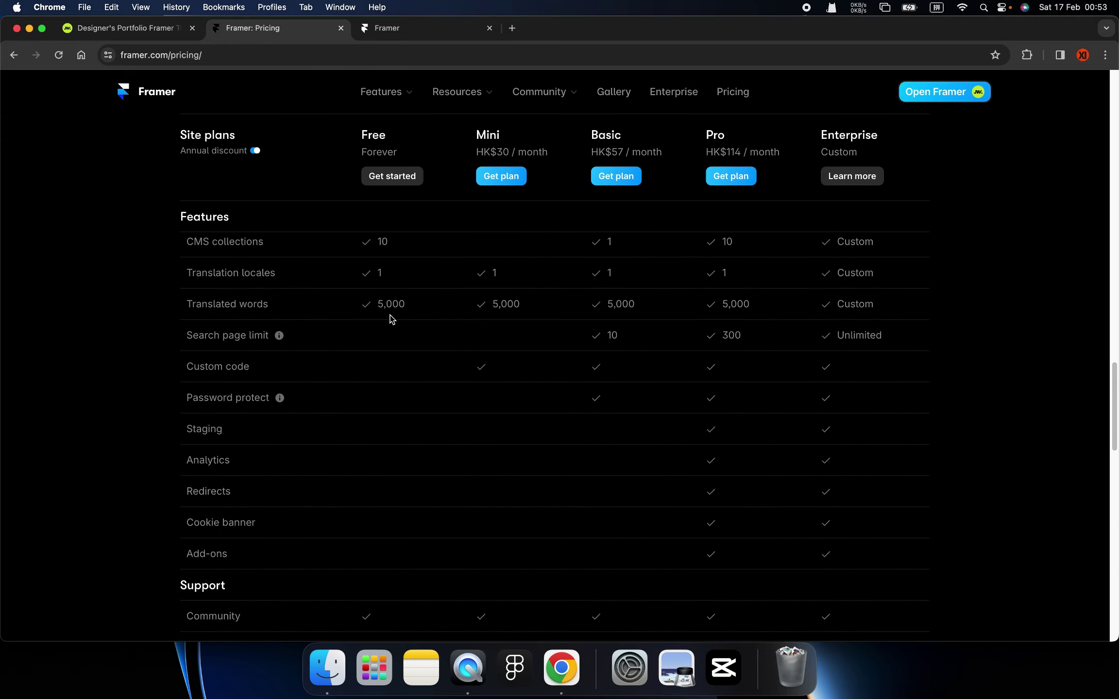
scroll(391, 320, "up", 4)
scroll(391, 319, "up", 1)
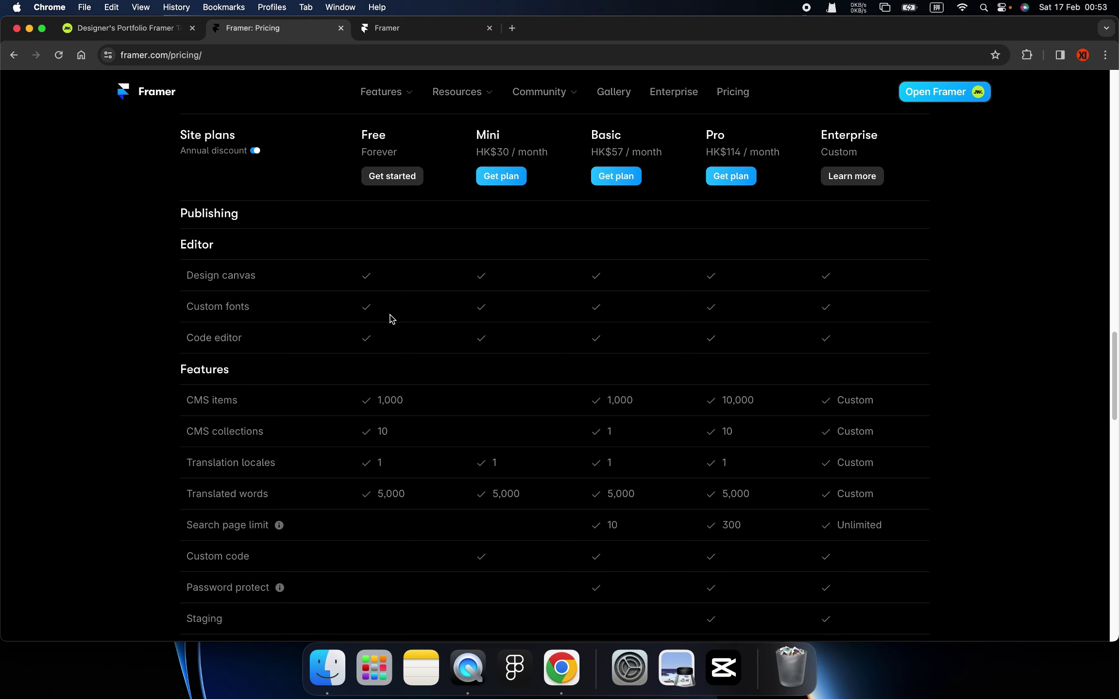
scroll(391, 319, "up", 4)
scroll(391, 319, "up", 2)
scroll(391, 319, "up", 3)
scroll(391, 316, "up", 1)
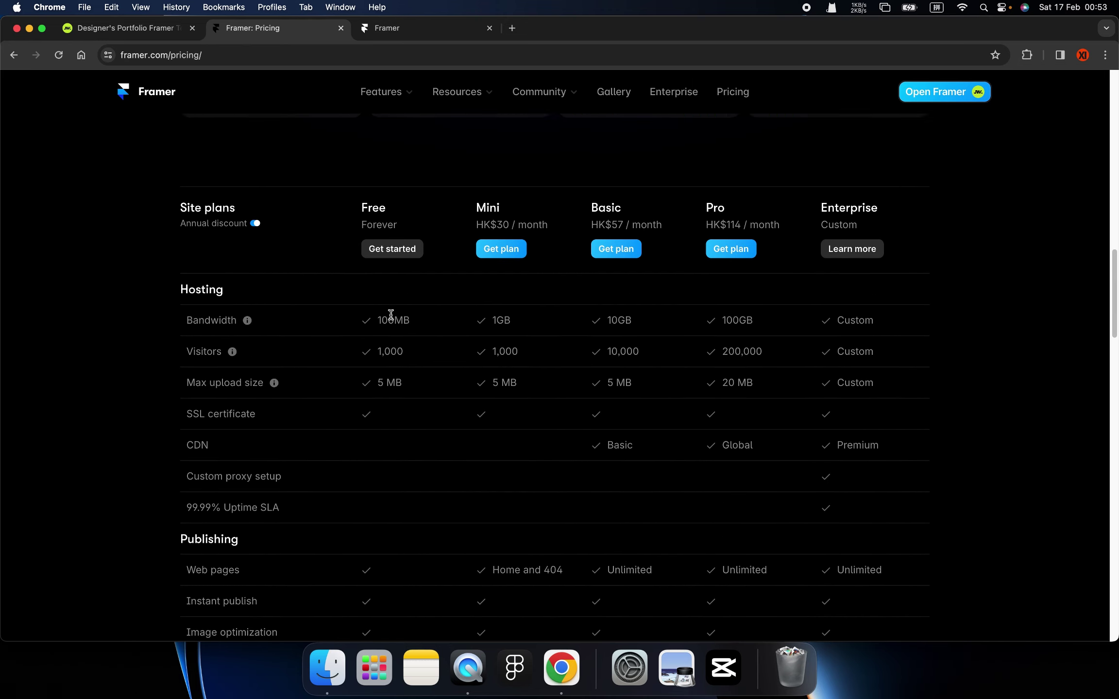
scroll(391, 315, "up", 1)
scroll(391, 315, "up", 1)
scroll(391, 315, "up", 1)
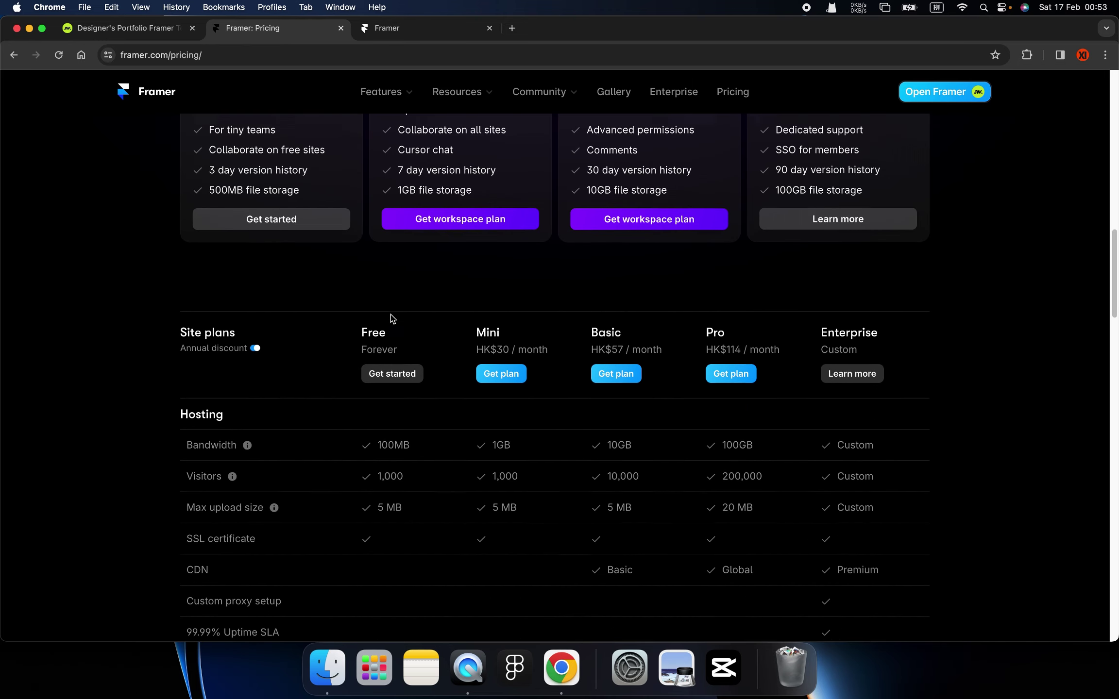
scroll(391, 314, "up", 3)
scroll(391, 314, "up", 10)
scroll(405, 311, "up", 8)
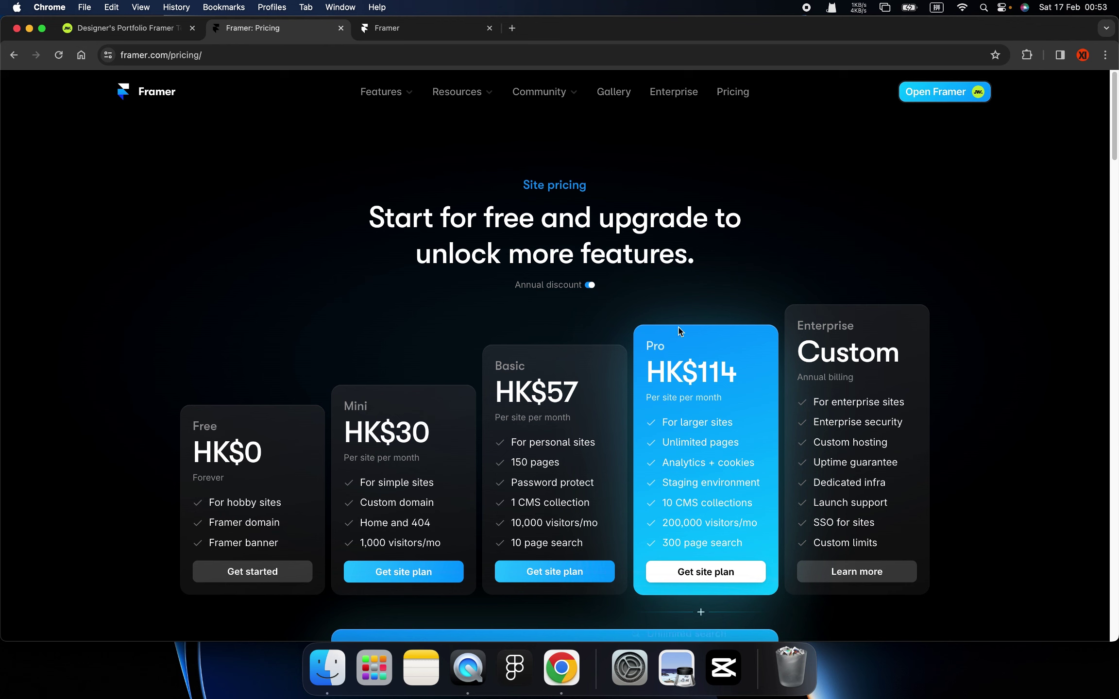
scroll(659, 275, "down", 5)
scroll(332, 257, "up", 5)
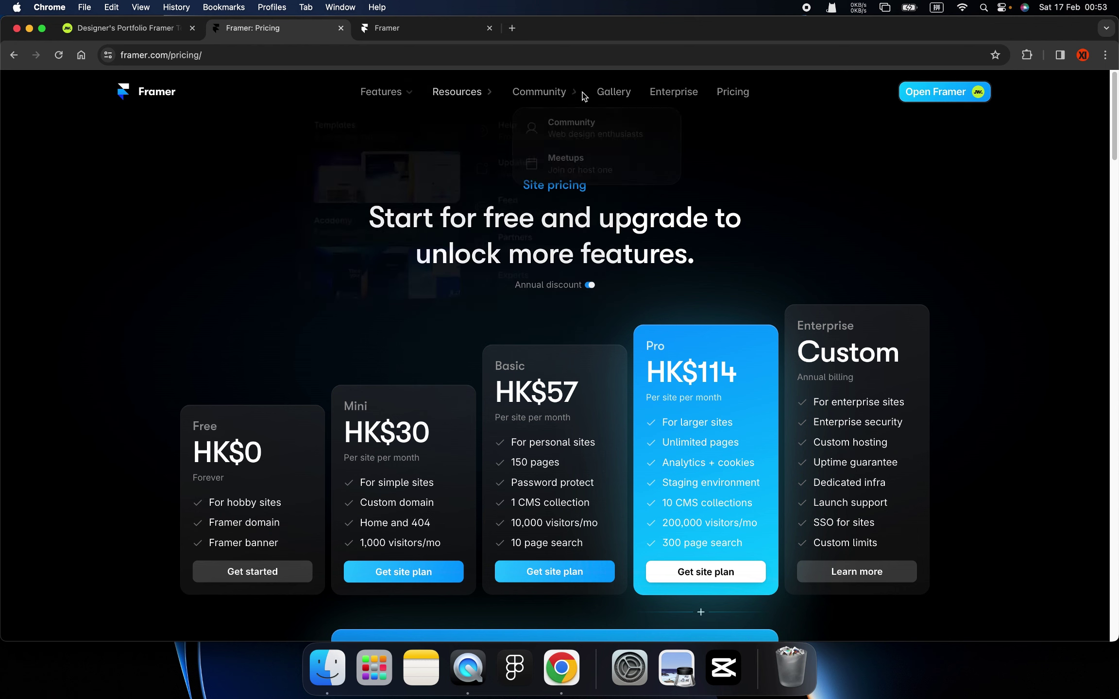
- Browse the Framer Gallery of showcase websites, scrolling down and back up
left_click(622, 100)
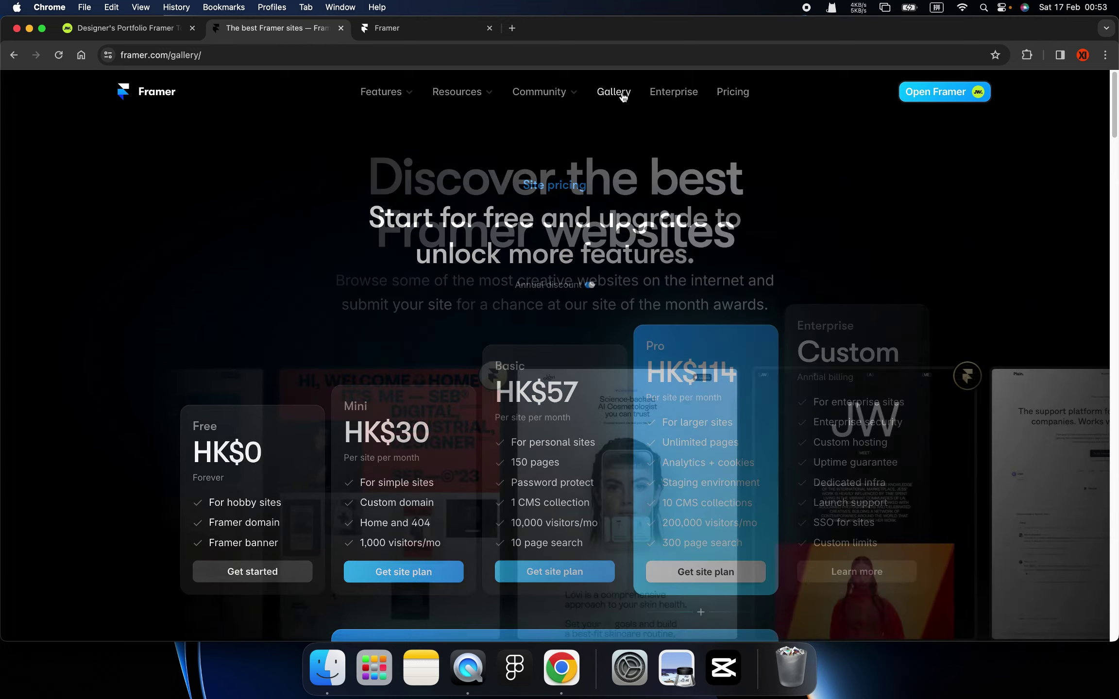
scroll(435, 283, "down", 5)
scroll(445, 280, "down", 5)
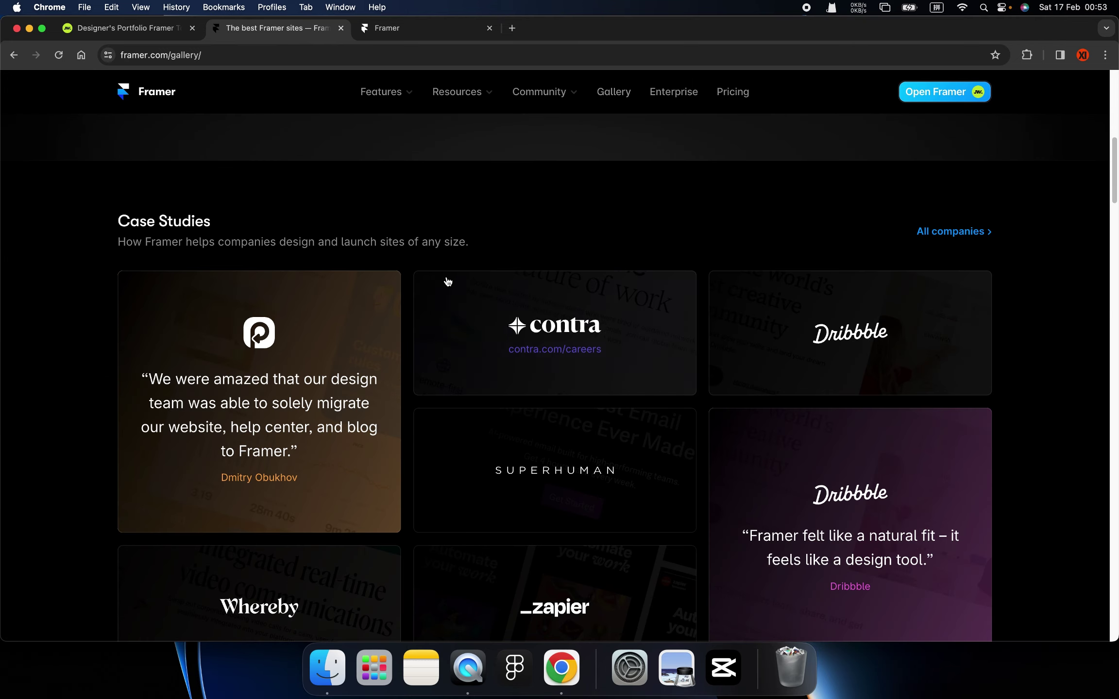
scroll(445, 280, "down", 3)
scroll(445, 279, "down", 10)
scroll(448, 282, "down", 3)
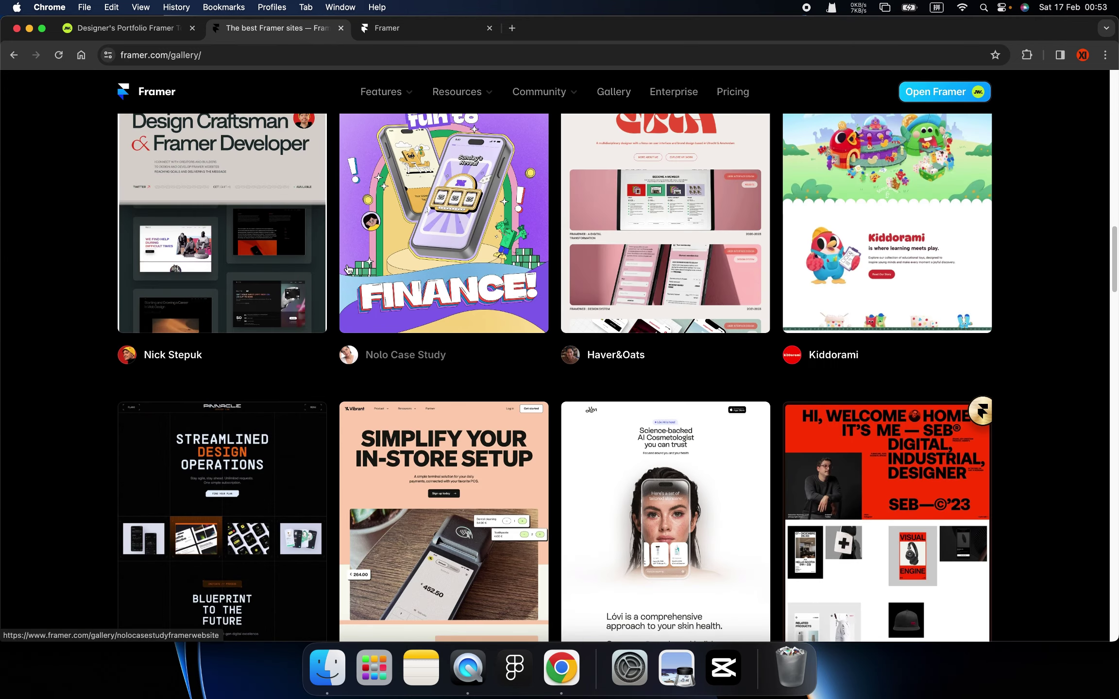
scroll(340, 272, "down", 2)
scroll(318, 267, "down", 5)
scroll(319, 267, "down", 5)
scroll(318, 267, "down", 3)
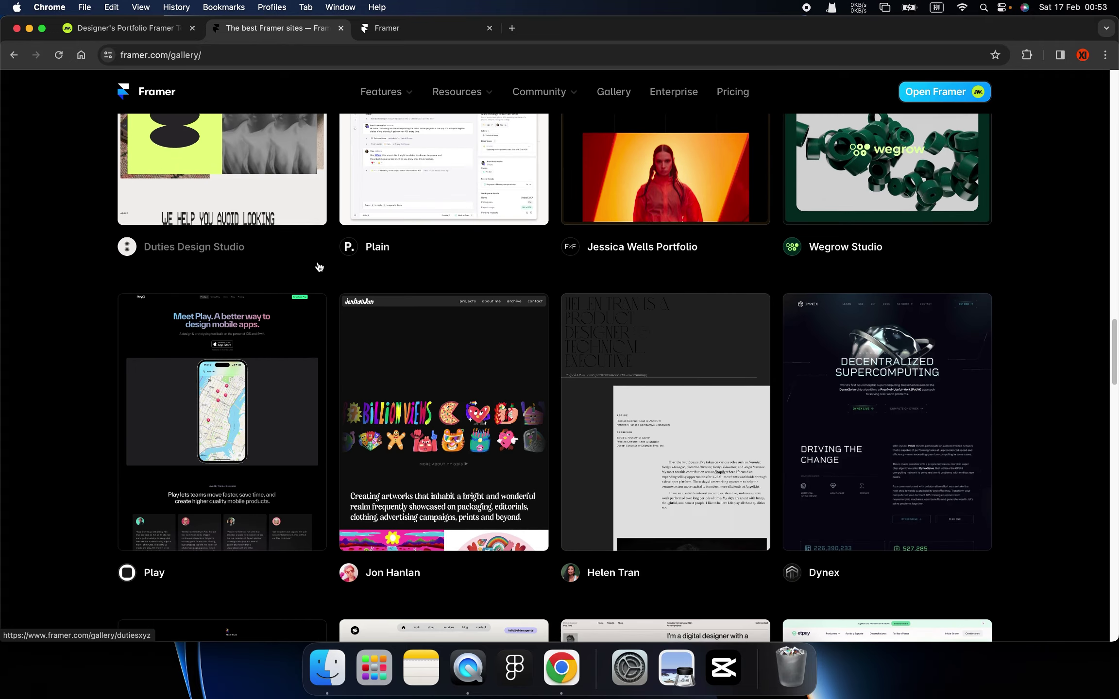
scroll(318, 266, "down", 2)
scroll(319, 267, "down", 2)
scroll(318, 264, "down", 4)
scroll(318, 264, "down", 5)
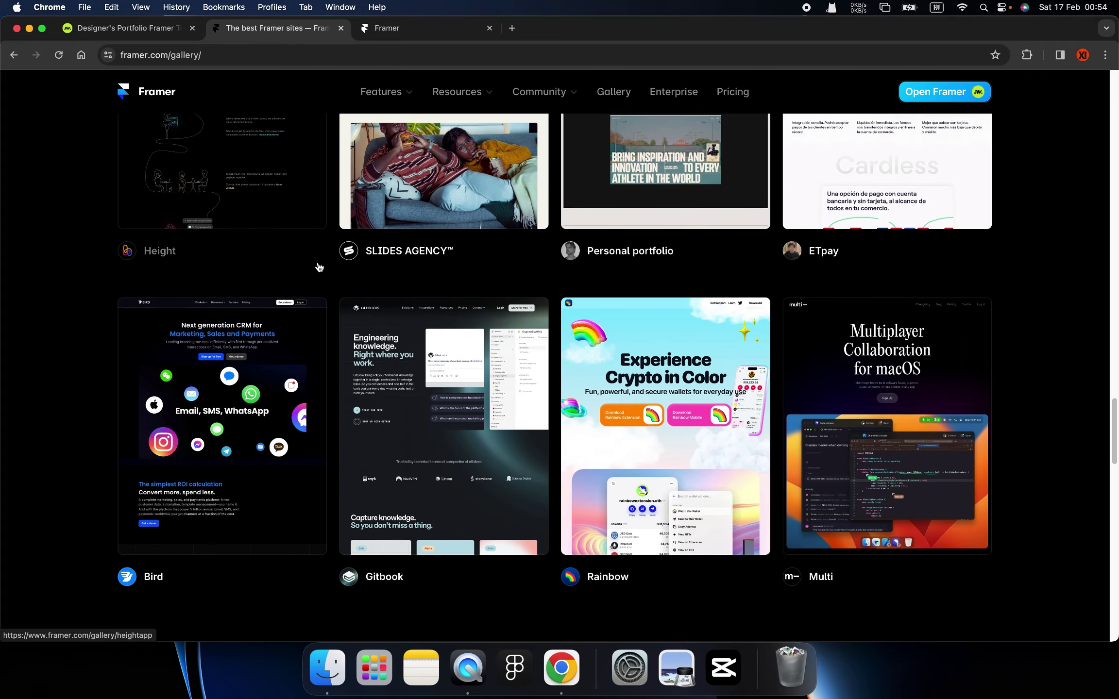
scroll(318, 265, "down", 3)
scroll(400, 270, "up", 2)
scroll(400, 271, "up", 5)
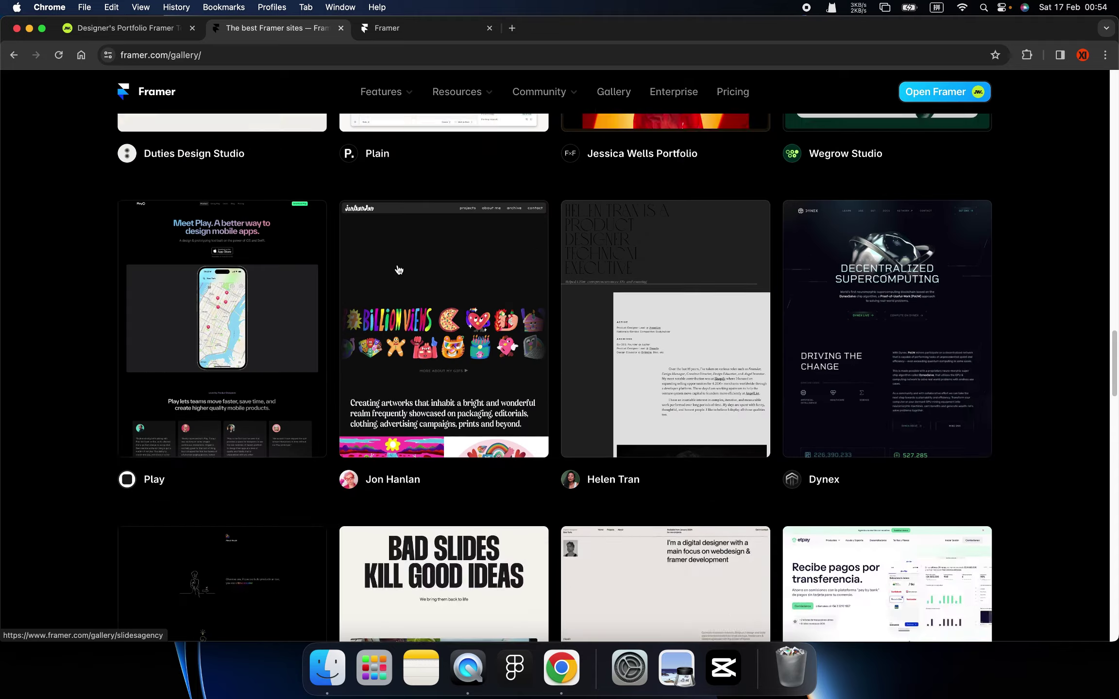
scroll(399, 270, "up", 6)
scroll(399, 271, "up", 4)
scroll(397, 270, "up", 5)
scroll(396, 268, "up", 6)
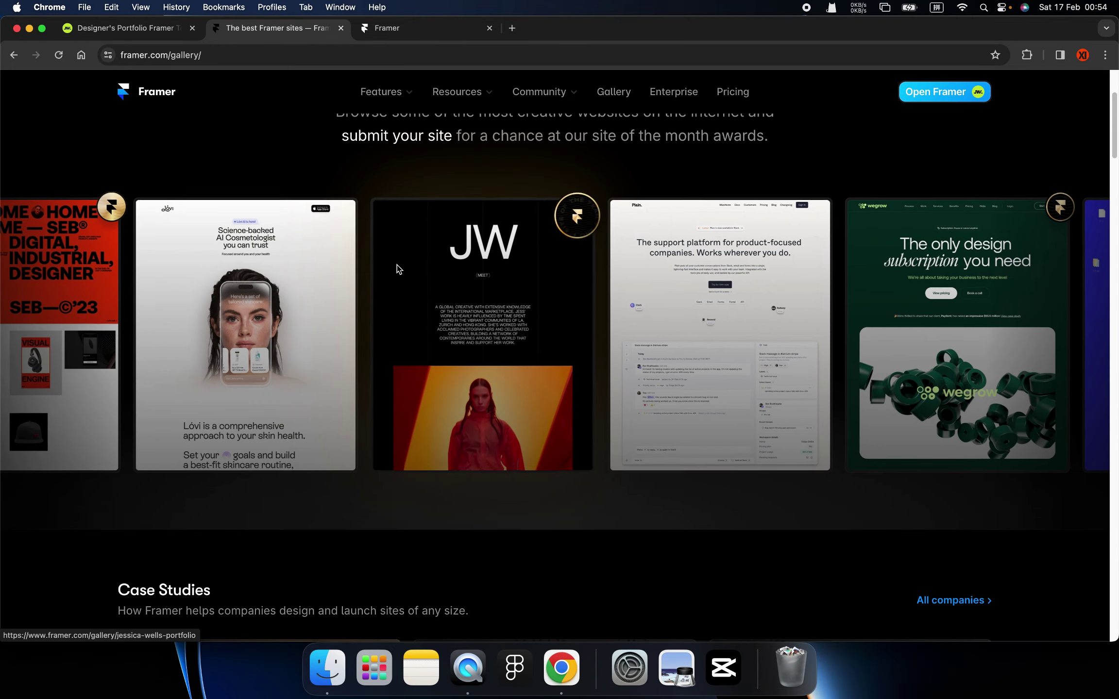
scroll(396, 264, "up", 3)
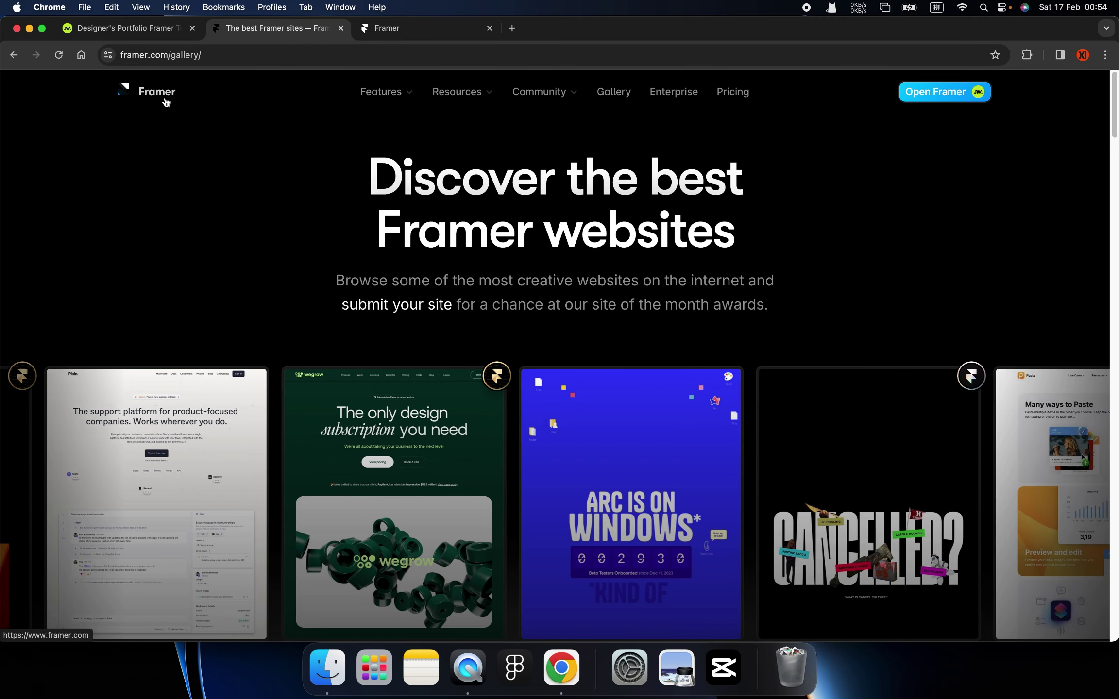
- Return to the framer.com home page via the Framer logo
left_click(163, 97)
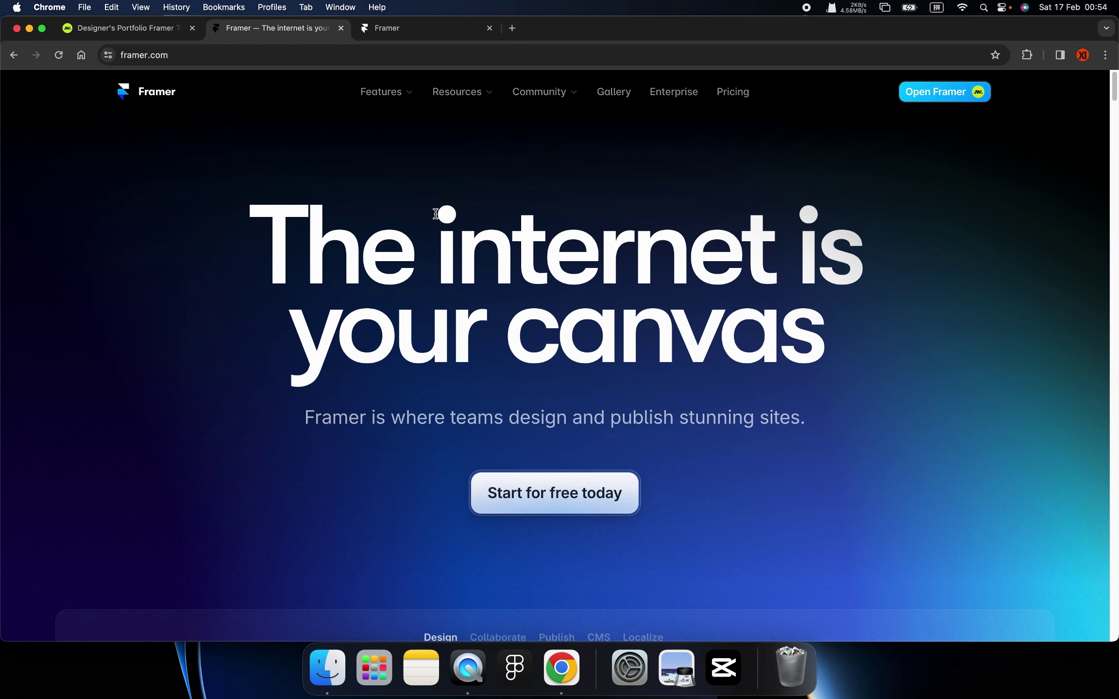
scroll(462, 225, "down", 5)
scroll(519, 440, "up", 5)
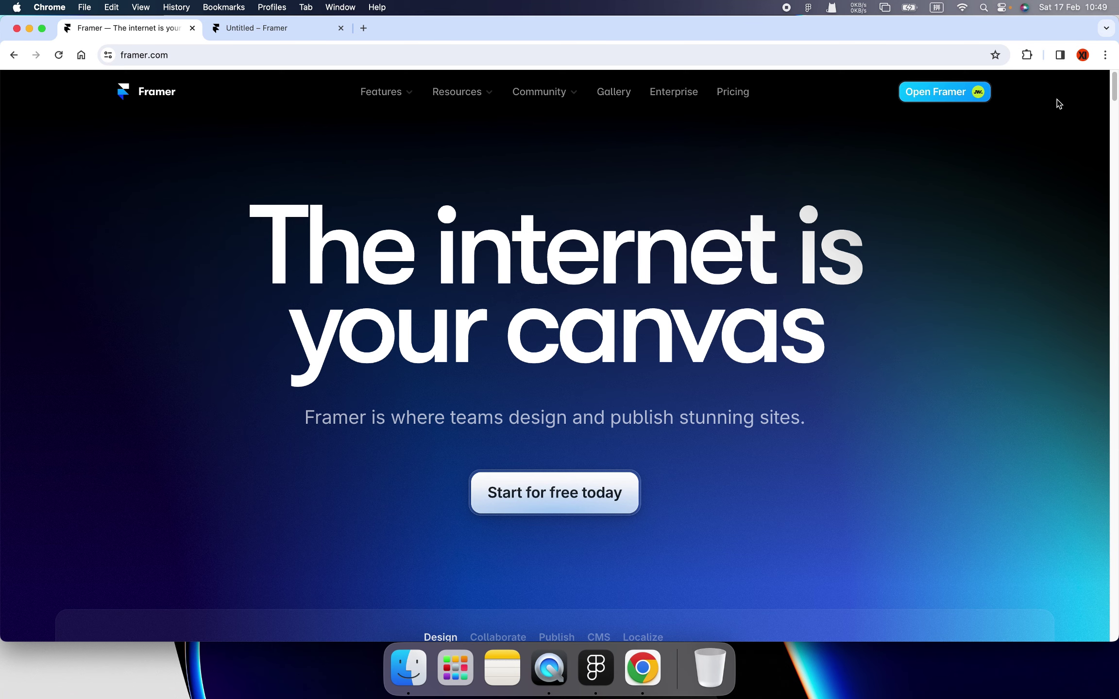
- In the Untitled Framer project tab, change the project name to 'My site'
left_click(285, 31)
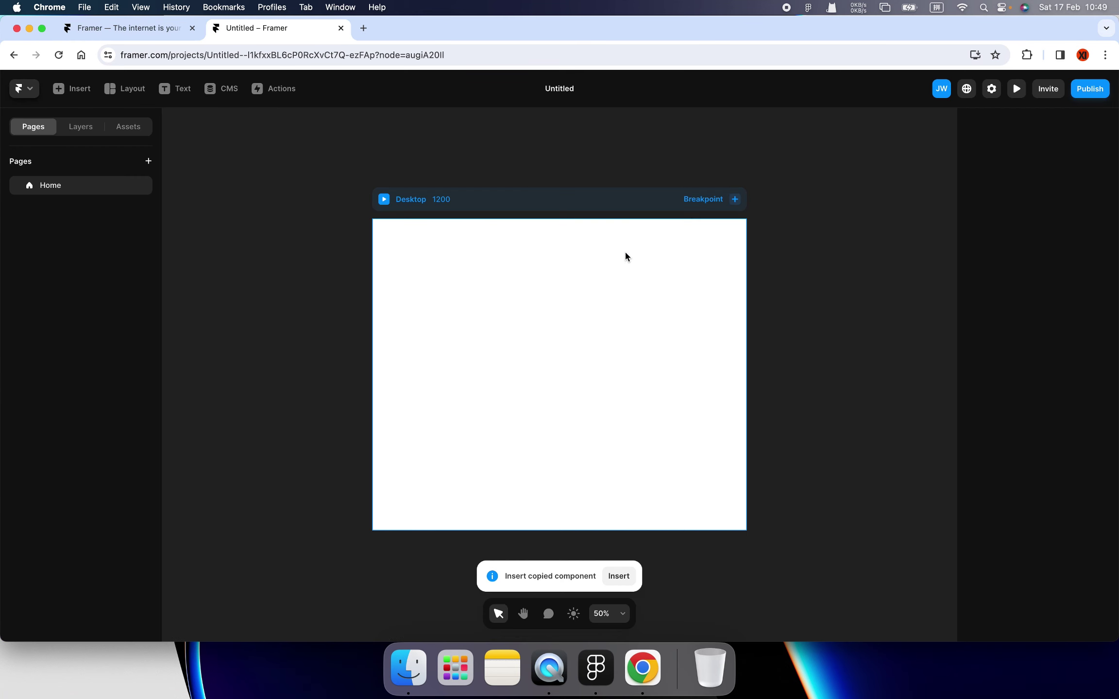
left_click(787, 269)
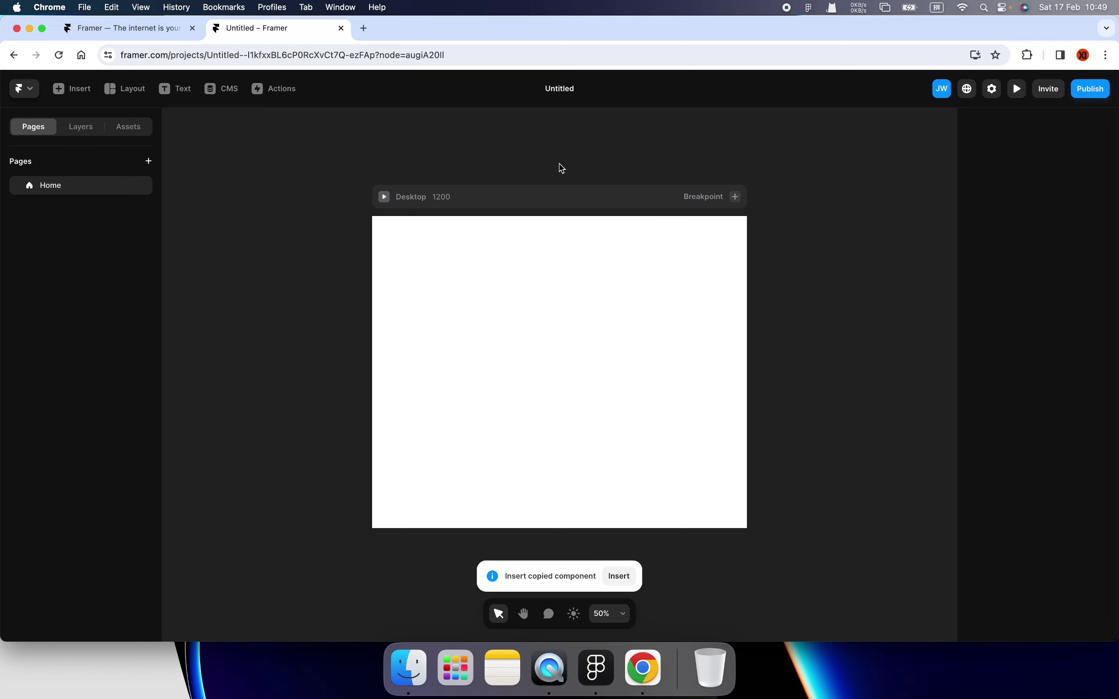
left_click(561, 90)
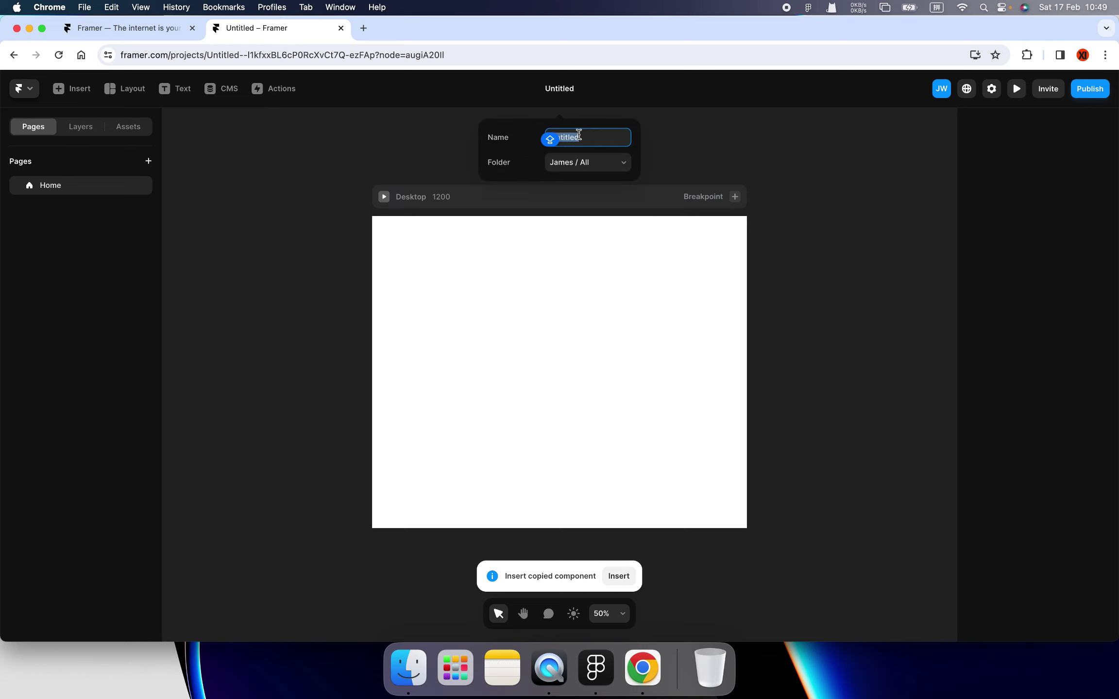
type("My site")
key("Return")
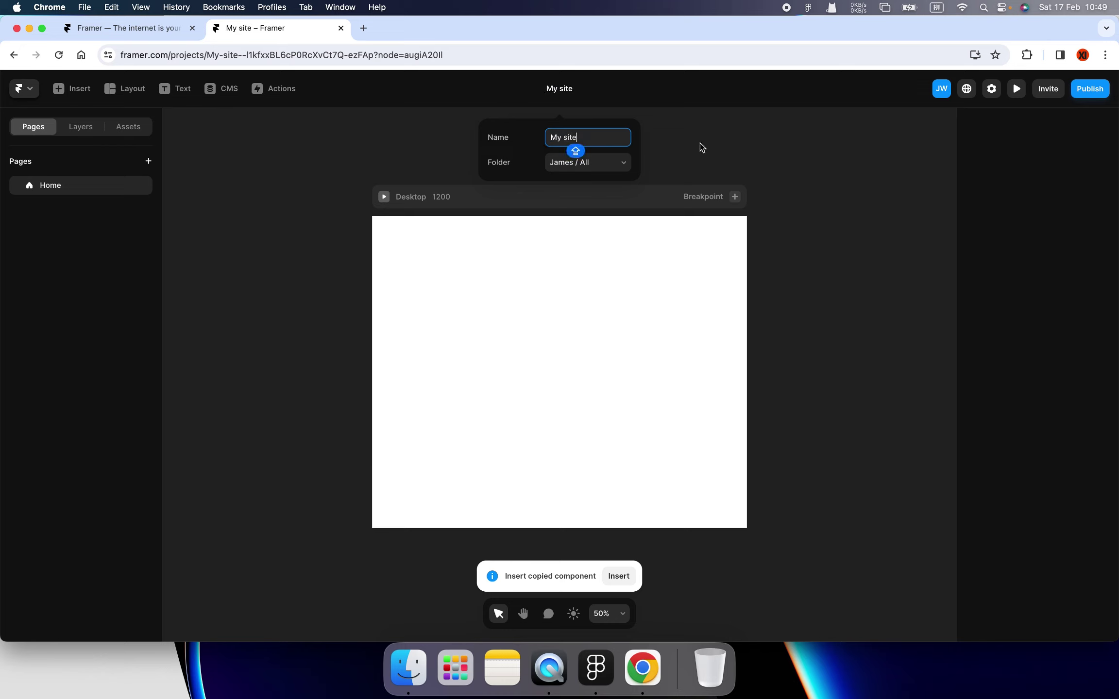
left_click(702, 147)
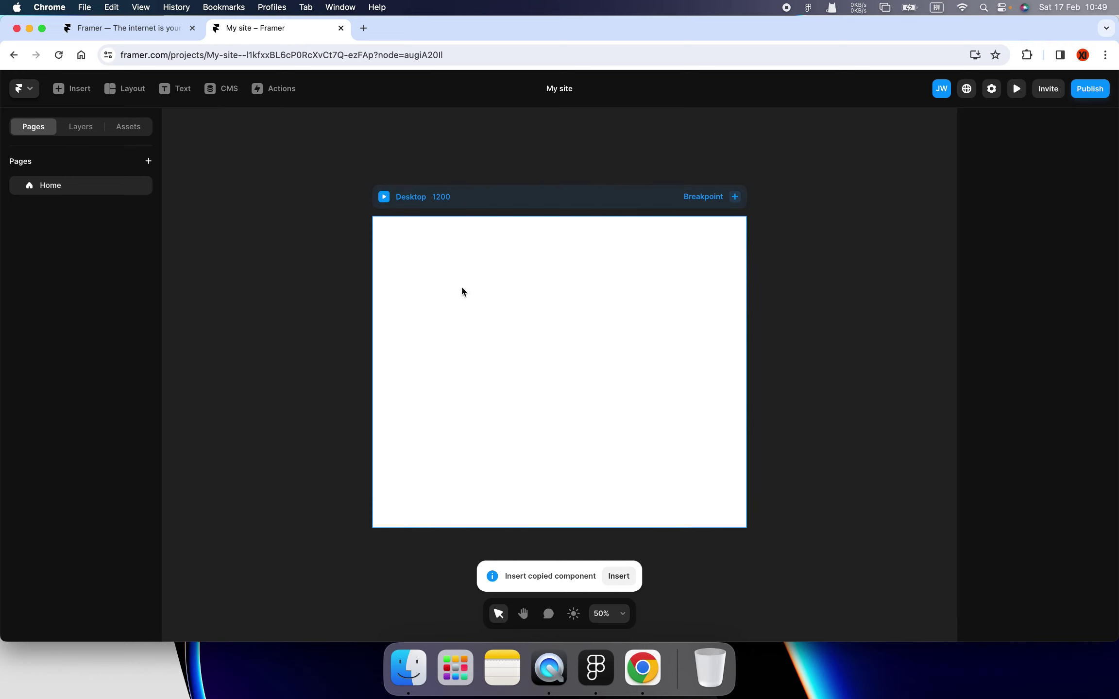
- Browse the Insert panel presets, then list the Layout elements (frame, rows, columns, grid)
left_click(486, 202)
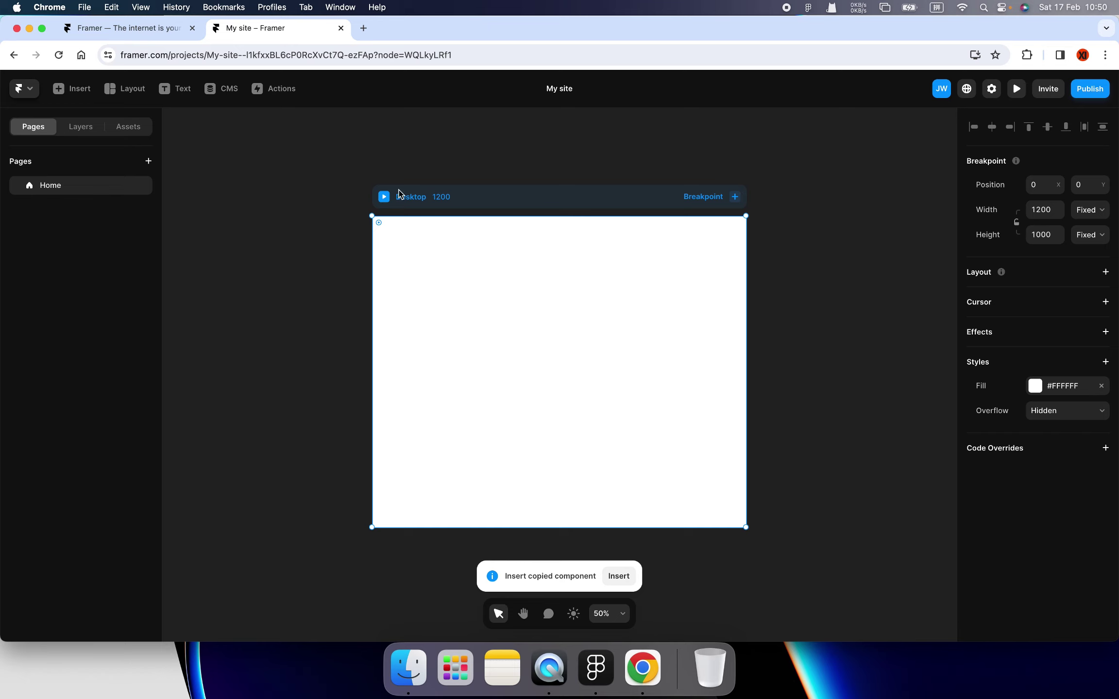
left_click(299, 158)
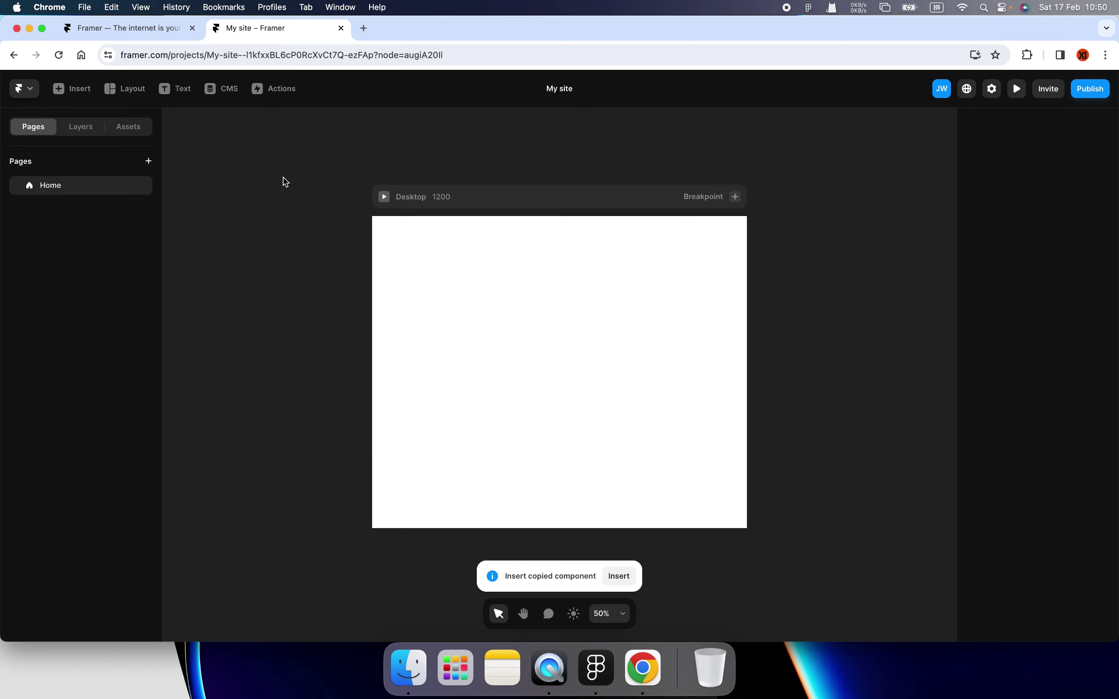
left_click(68, 92)
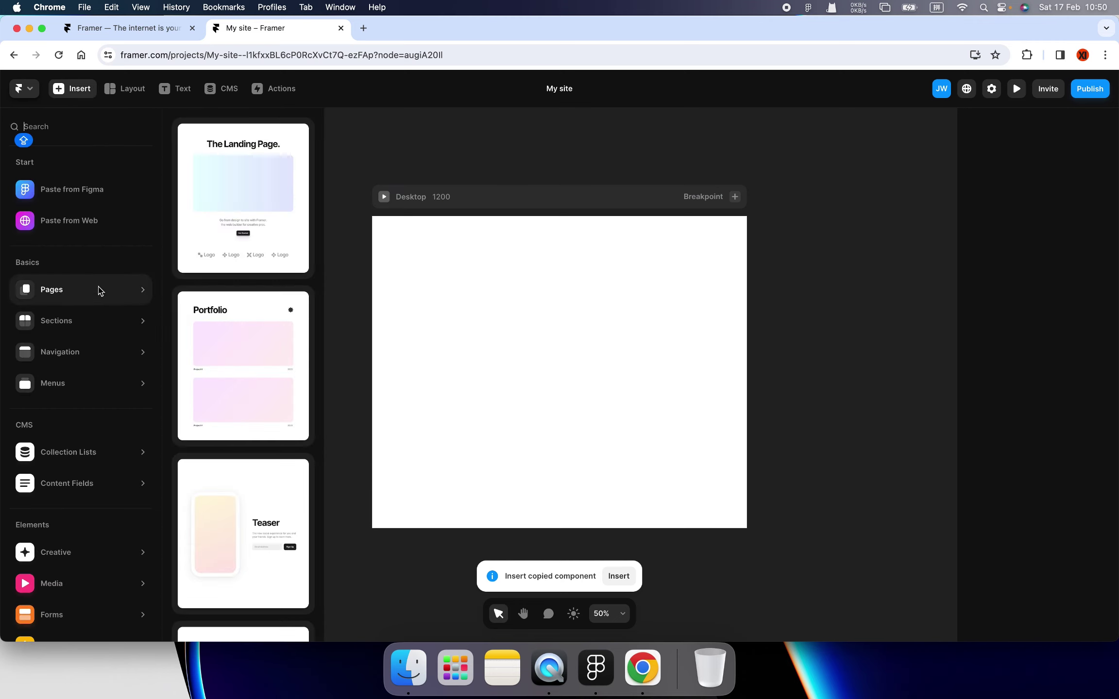
scroll(116, 347, "down", 3)
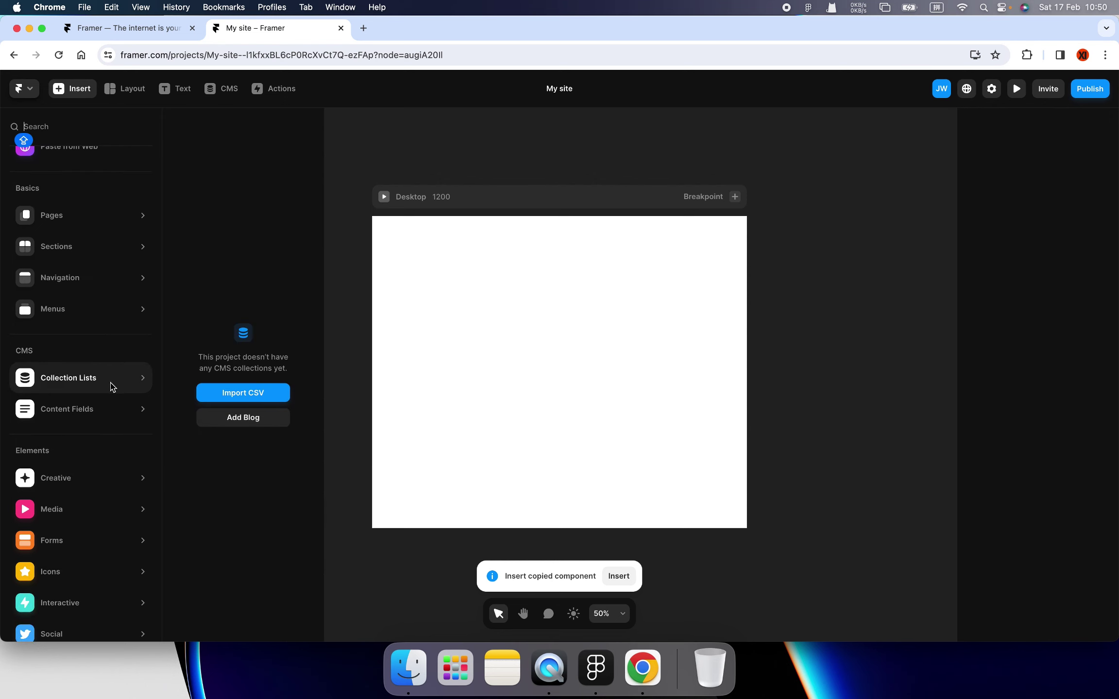
mouse_move(83, 352)
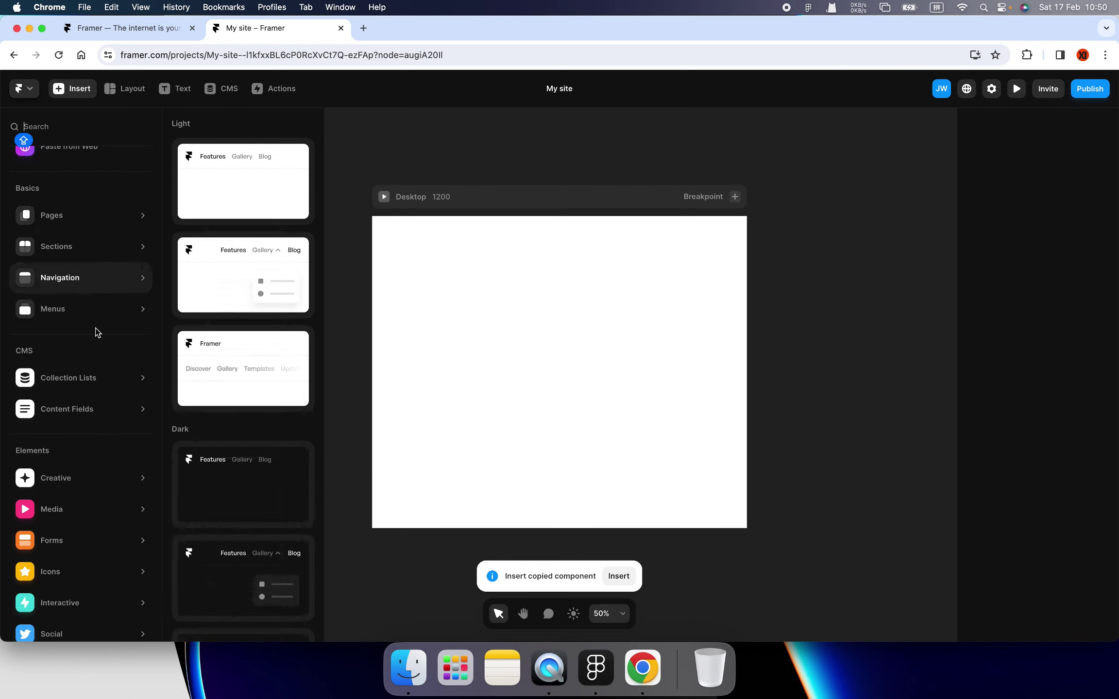
scroll(100, 438, "down", 2)
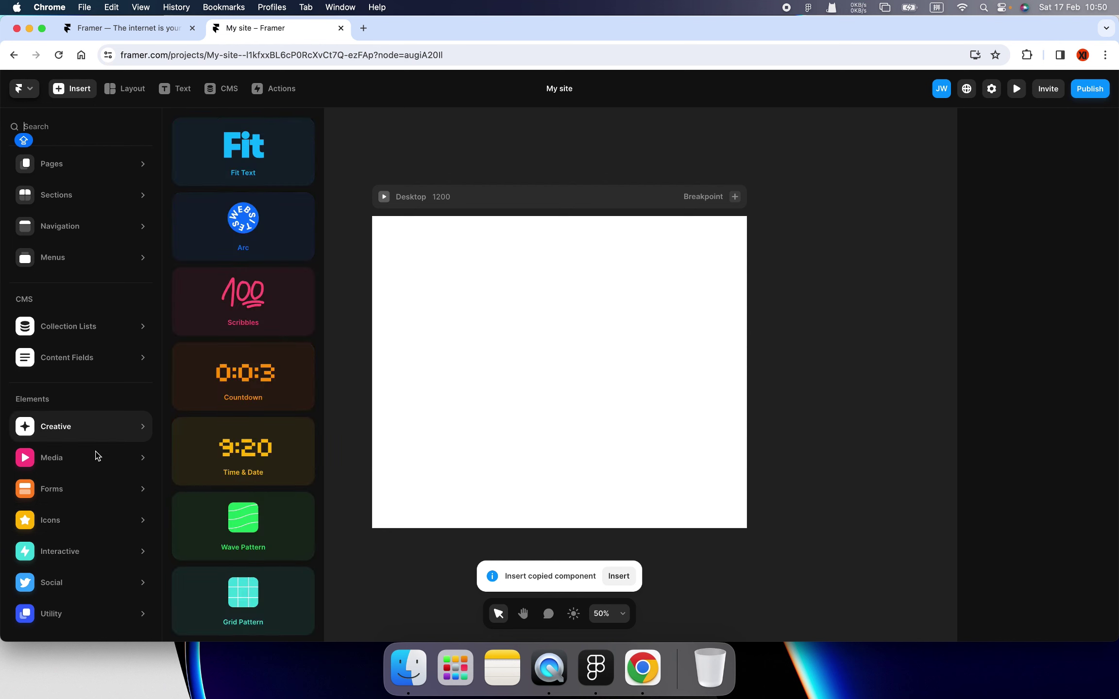
left_click(127, 89)
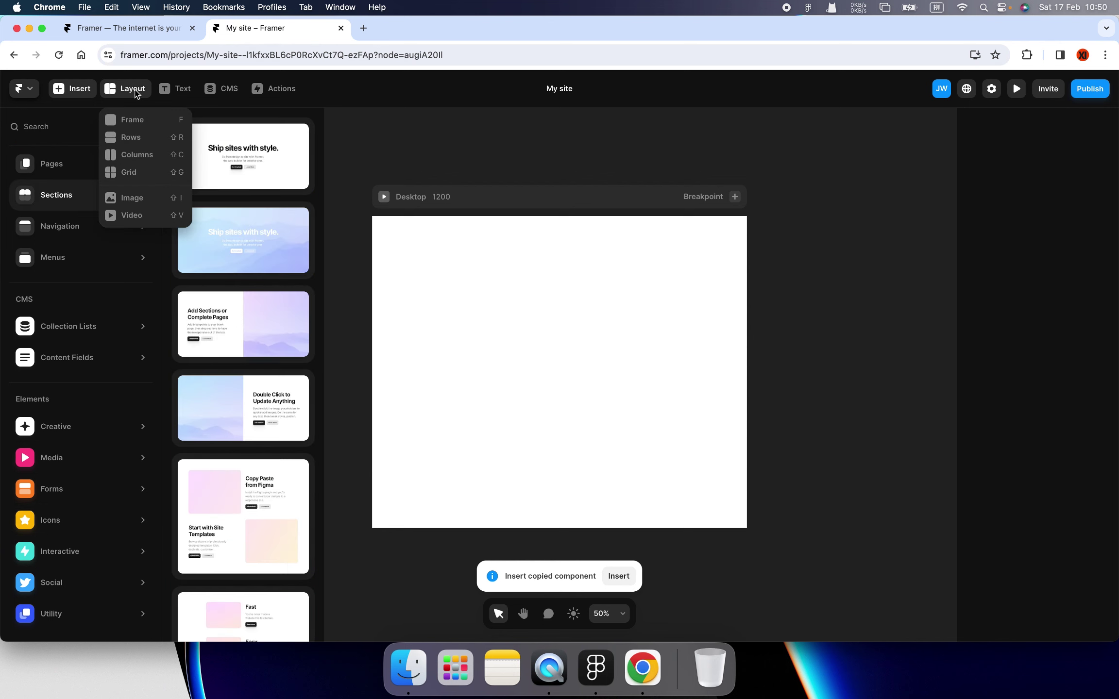
left_click(146, 121)
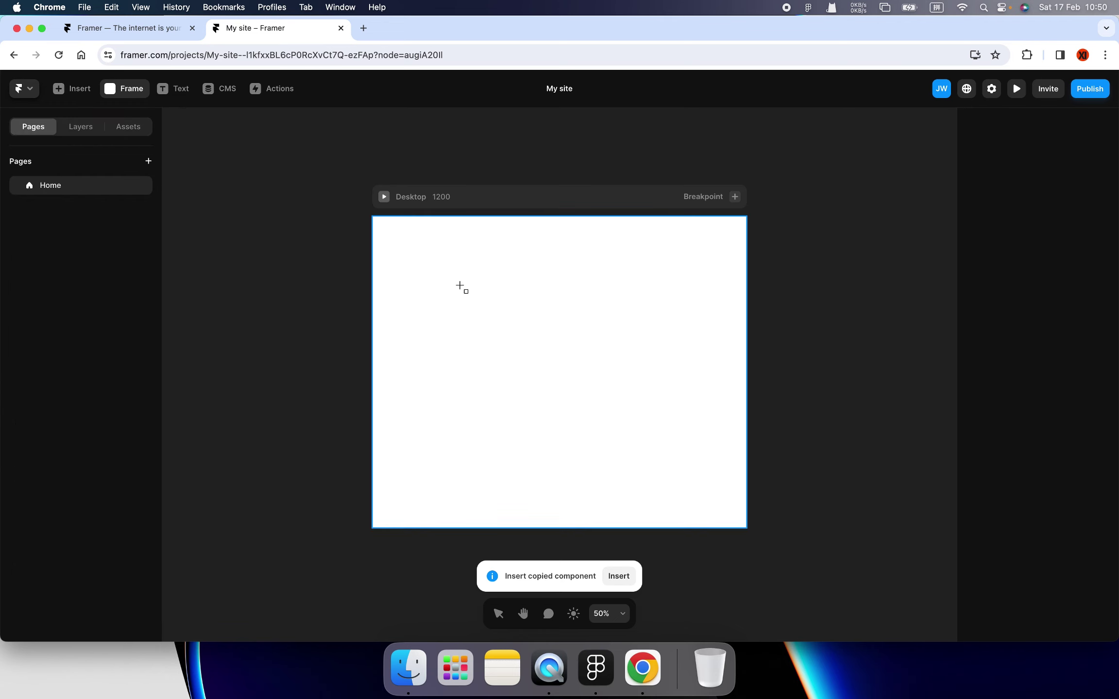
left_click_drag(458, 284, 655, 433)
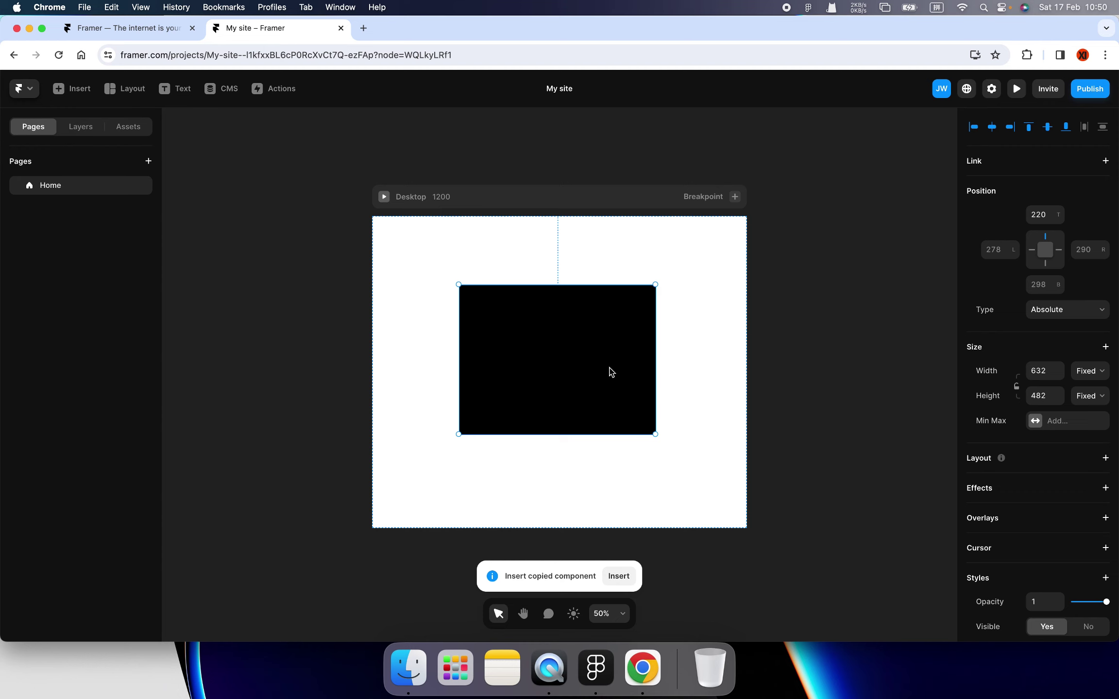
scroll(996, 501, "down", 3)
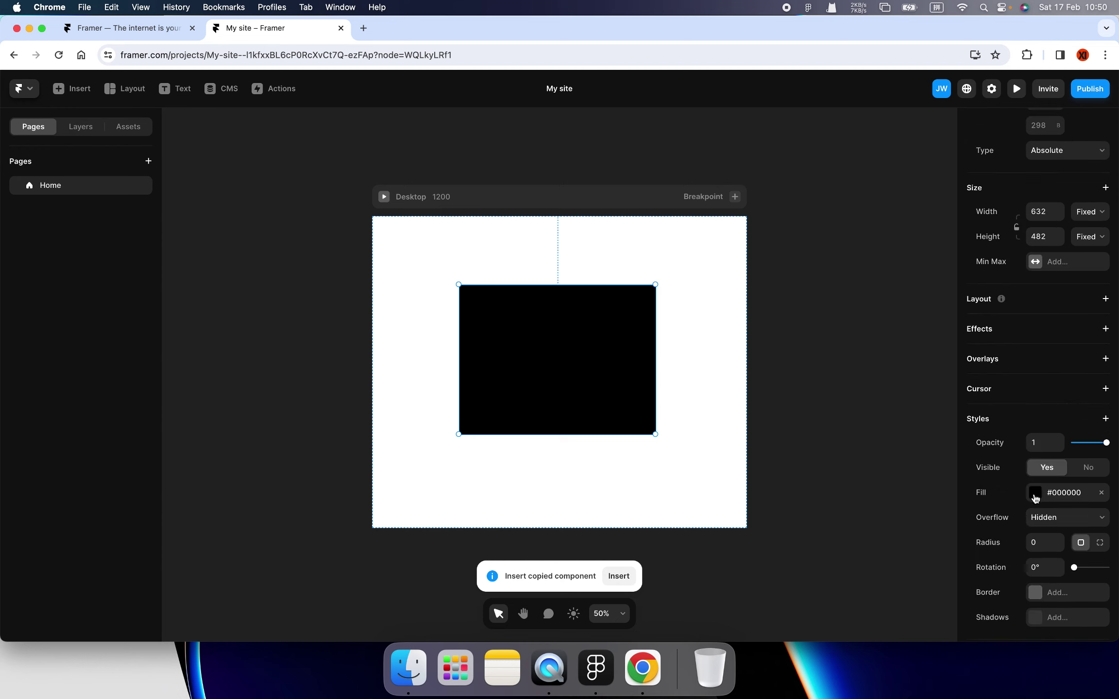
left_click(1035, 496)
left_click(894, 431)
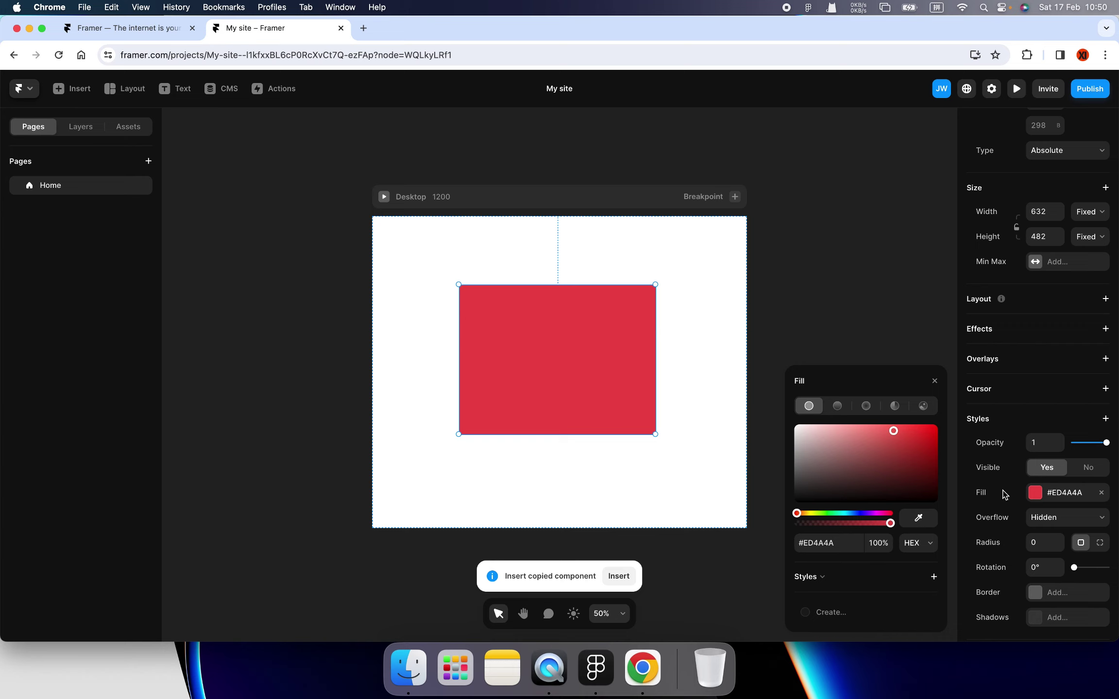
scroll(1034, 518, "down", 1)
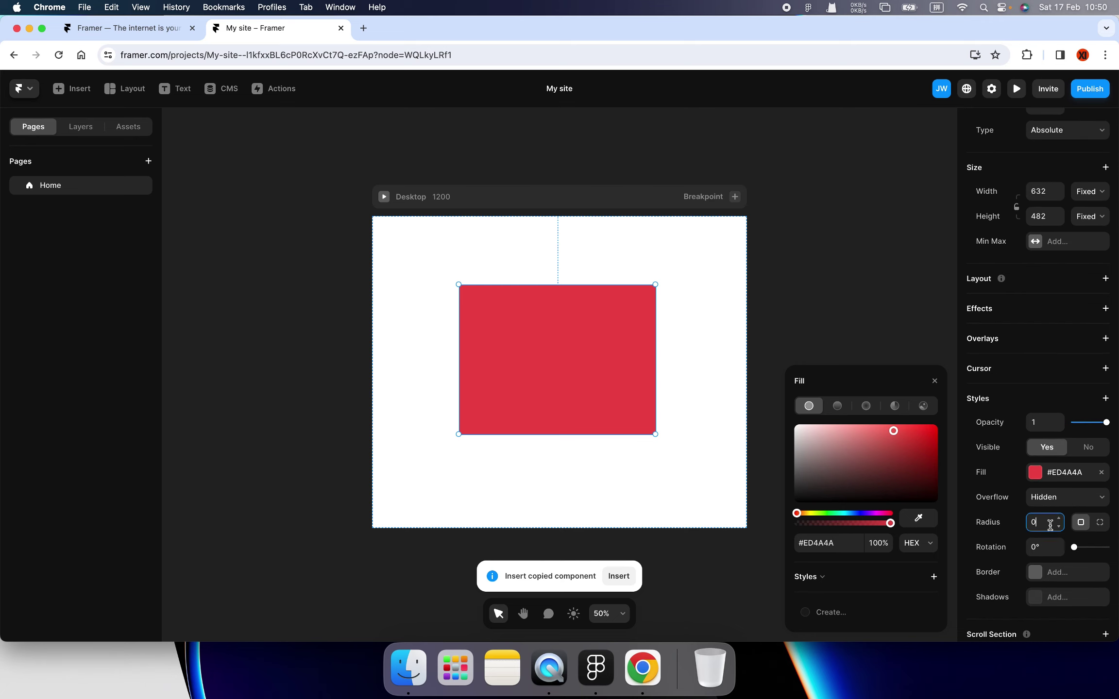
left_click(1049, 524)
type("200")
key("Return")
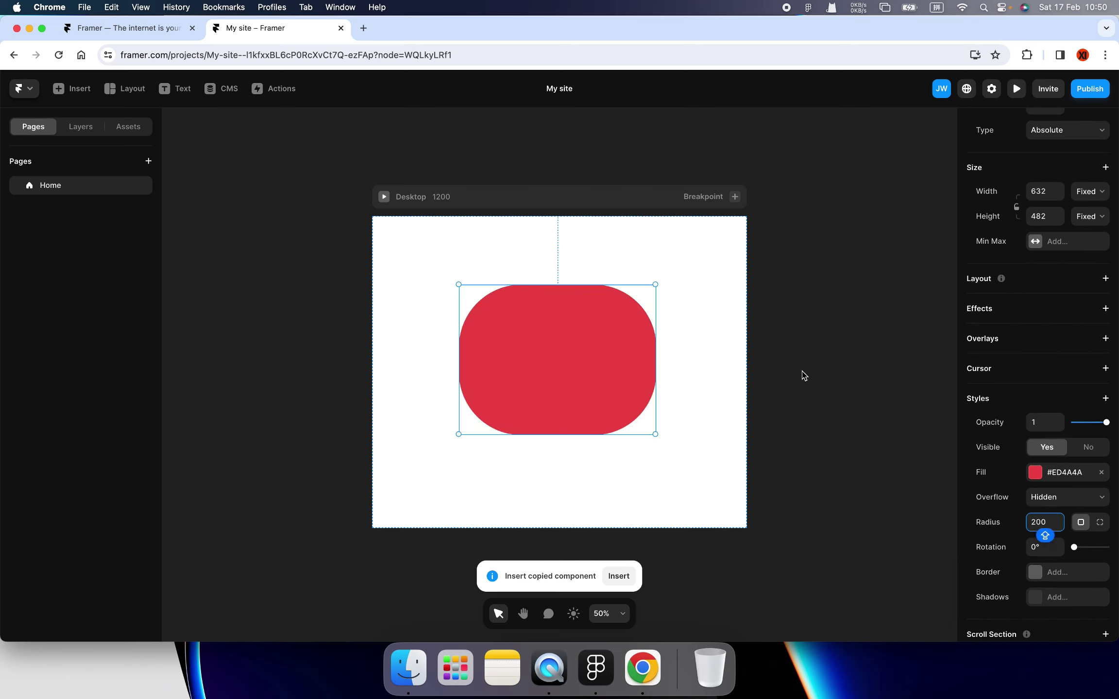
key("BackSpace")
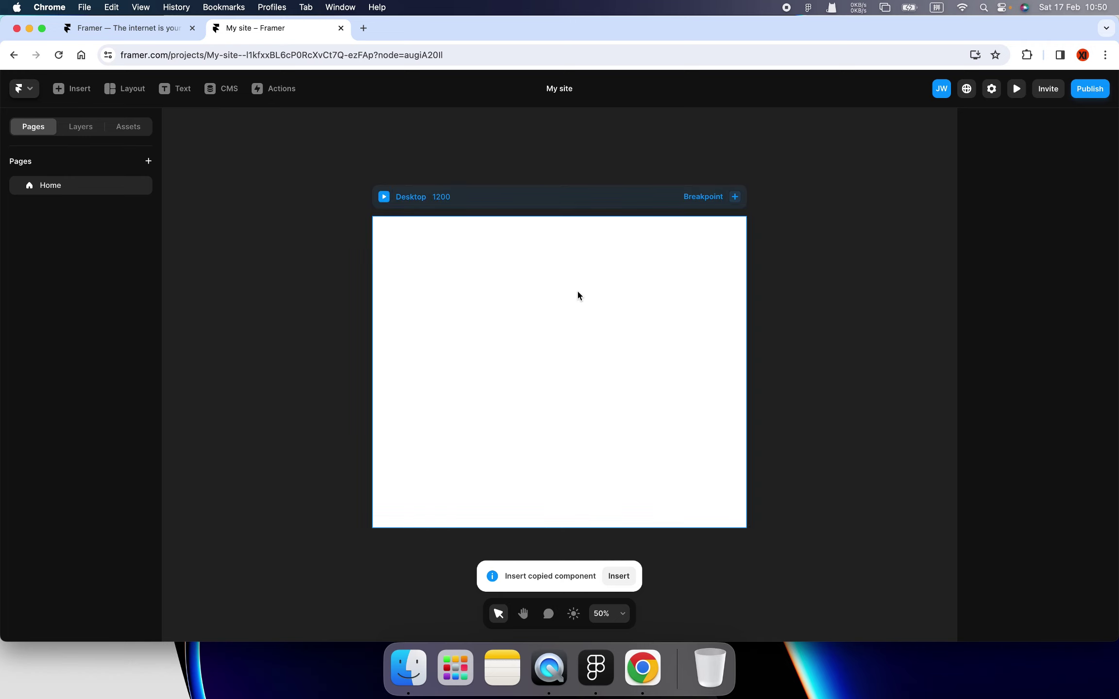
key("Escape")
left_click(470, 206)
left_click(386, 201)
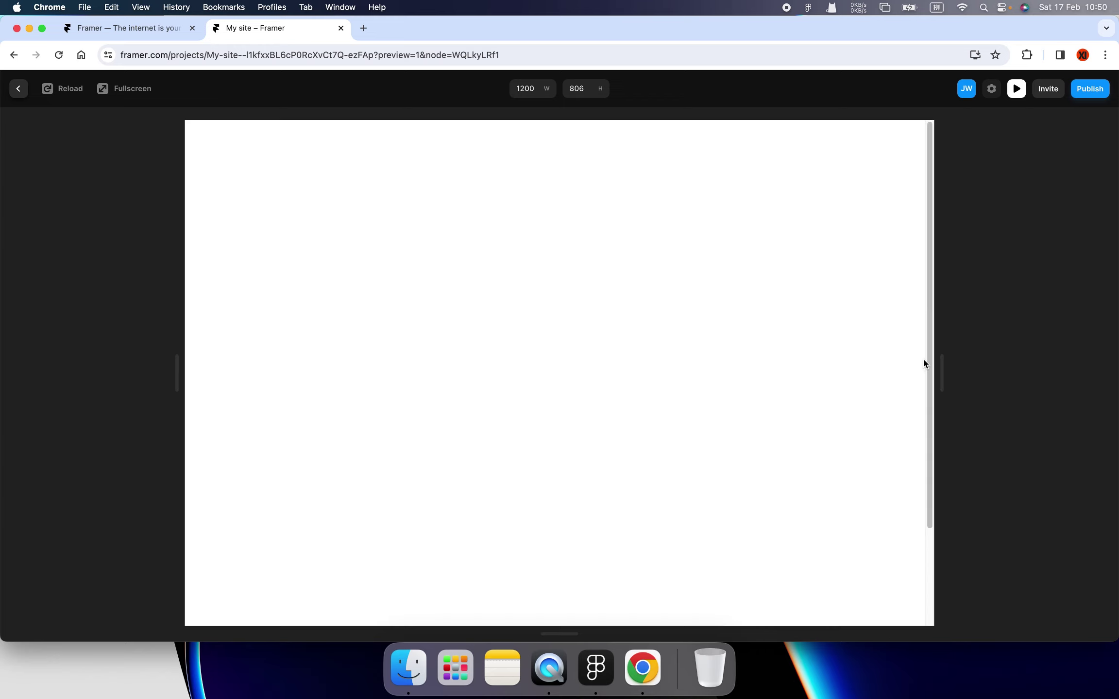
left_click_drag(941, 373, 1064, 373)
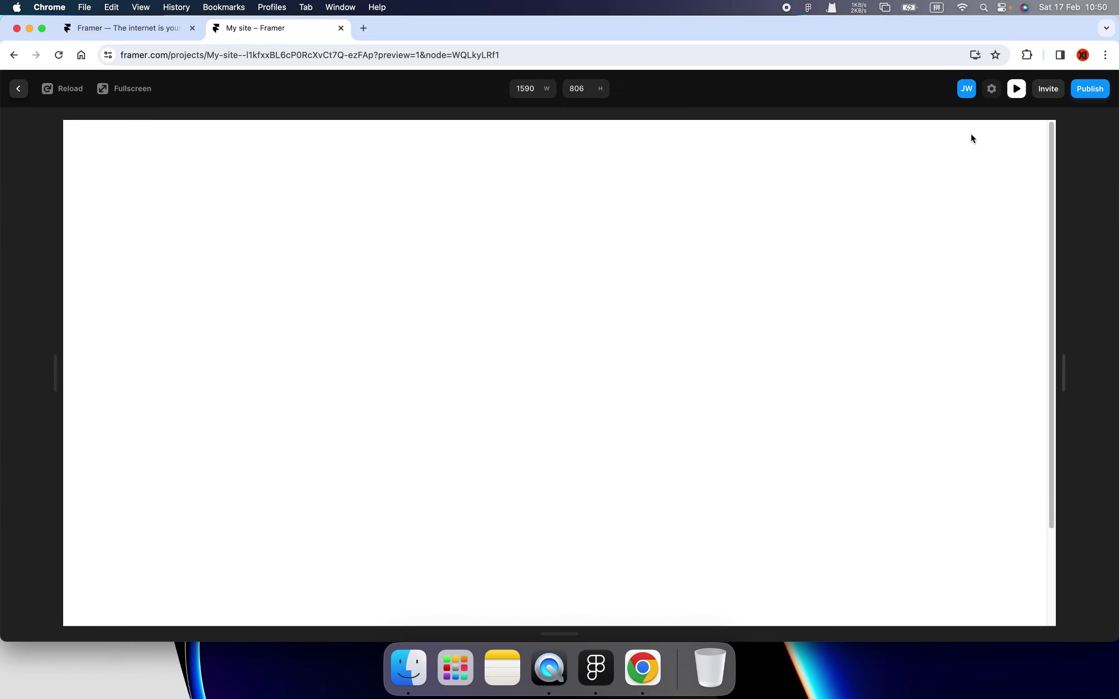
left_click(1016, 89)
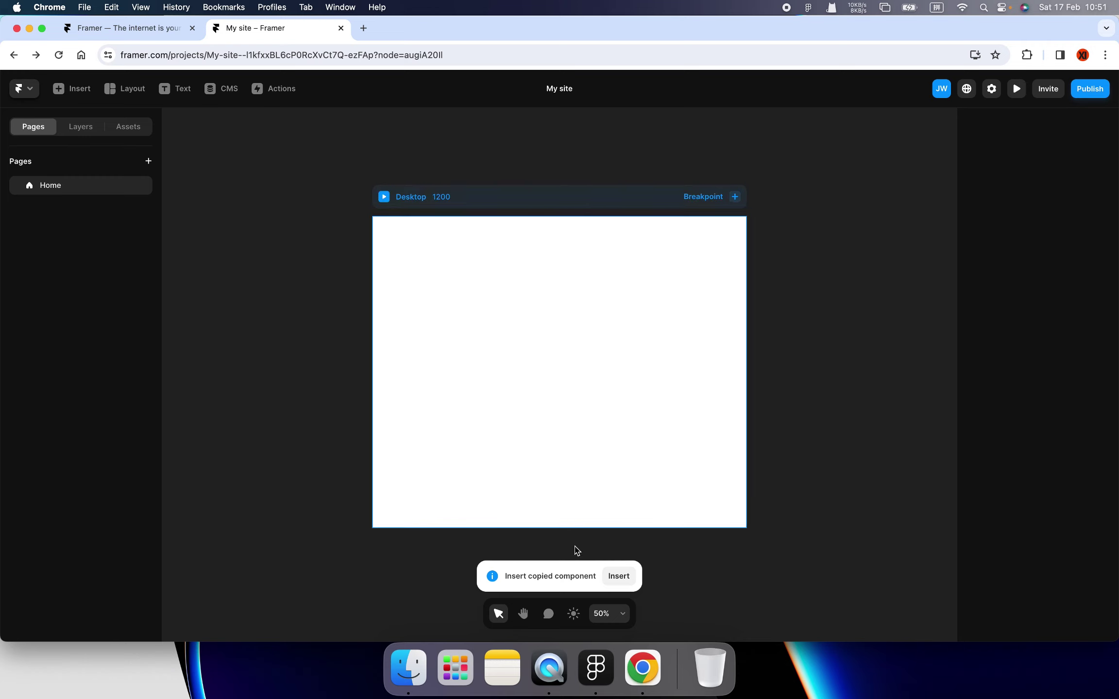
- Bring the Figma 'web' file to the front, maximised, and zoom into the Home design
left_click(601, 674)
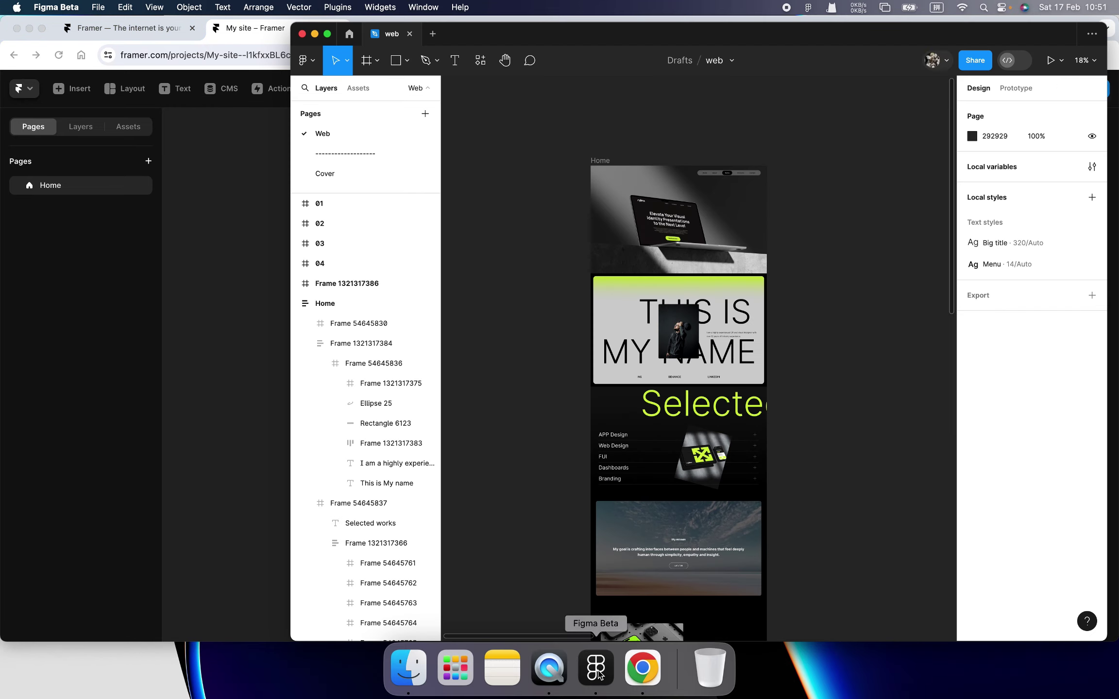
double_click(577, 39)
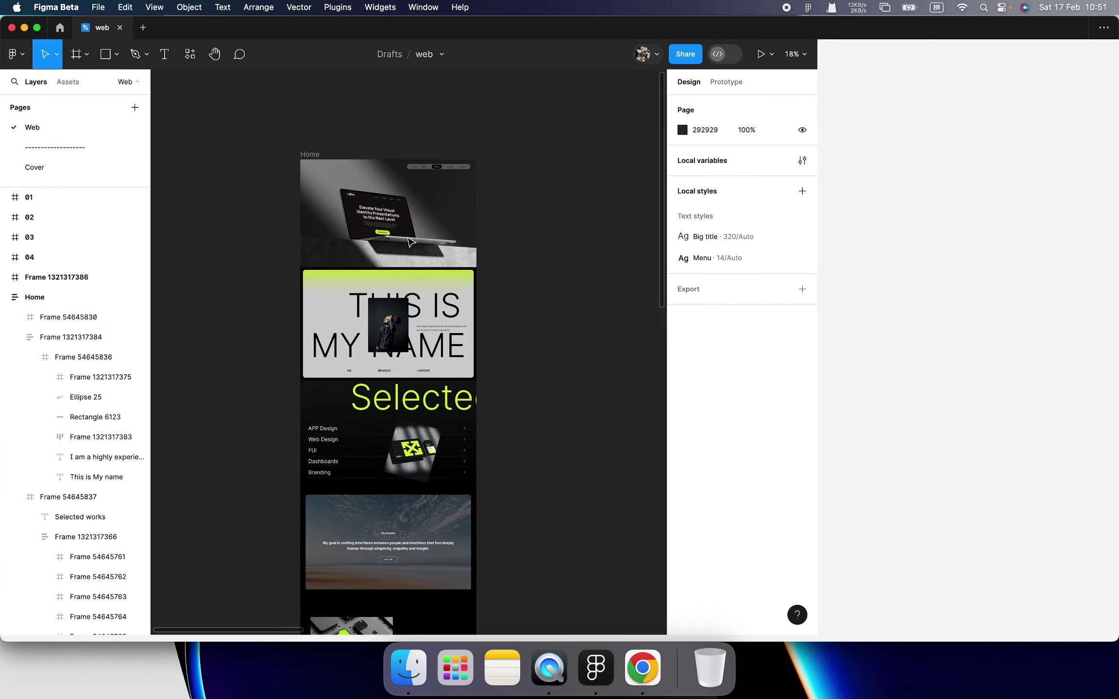
left_click_drag(380, 249, 590, 189)
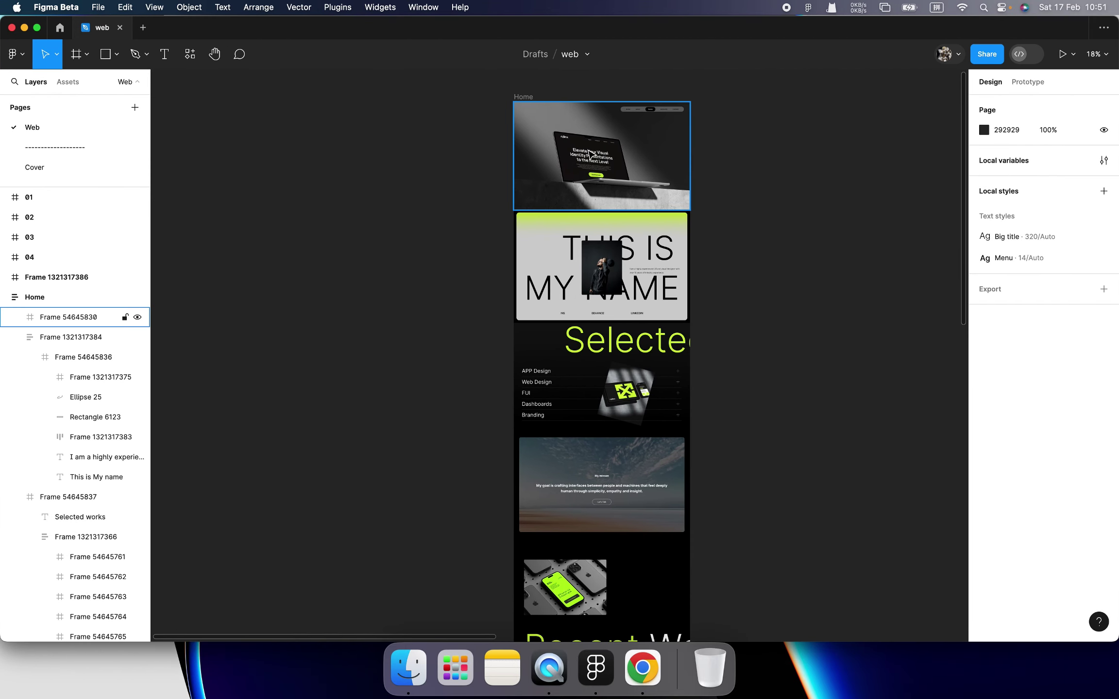
scroll(590, 173, "up", 5)
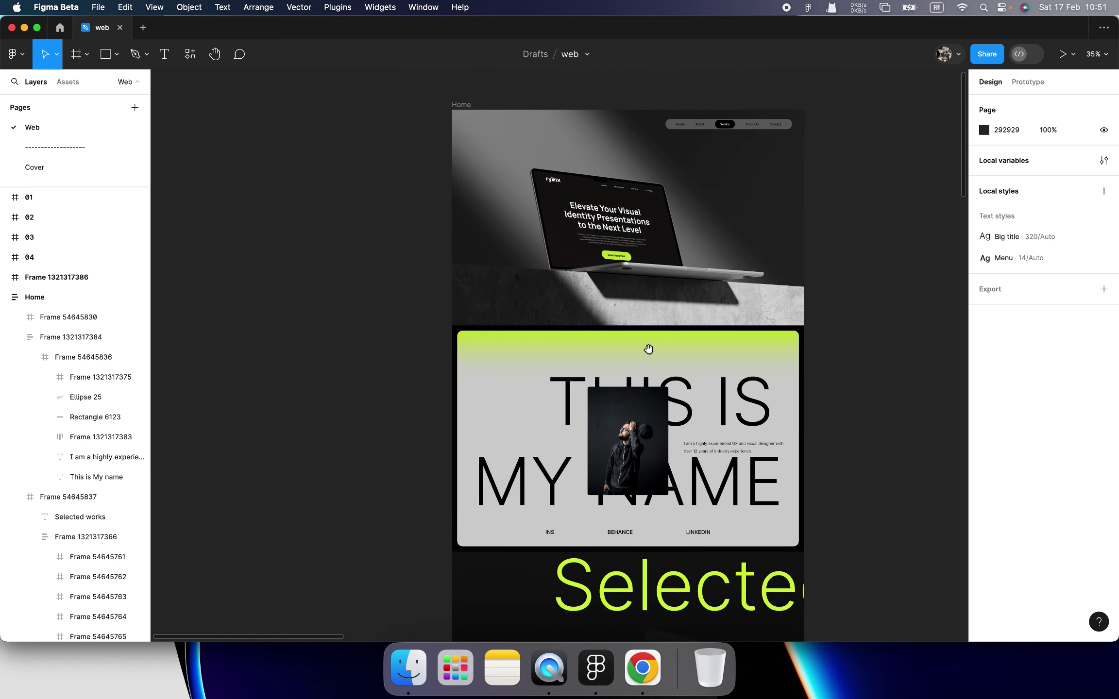
scroll(636, 348, "down", 5)
scroll(631, 330, "down", 4)
scroll(624, 301, "down", 3)
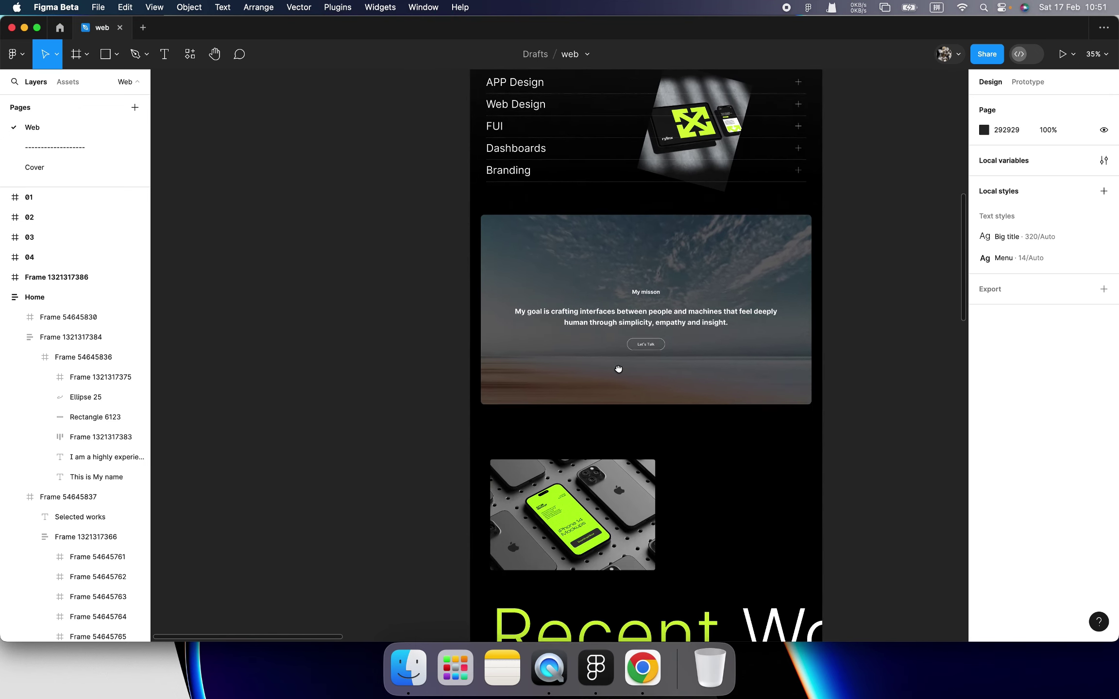
- Pan around the Home design to empty canvas space on its left
scroll(617, 272, "down", 6)
scroll(610, 243, "down", 3)
scroll(609, 241, "up", 5)
scroll(600, 229, "up", 8)
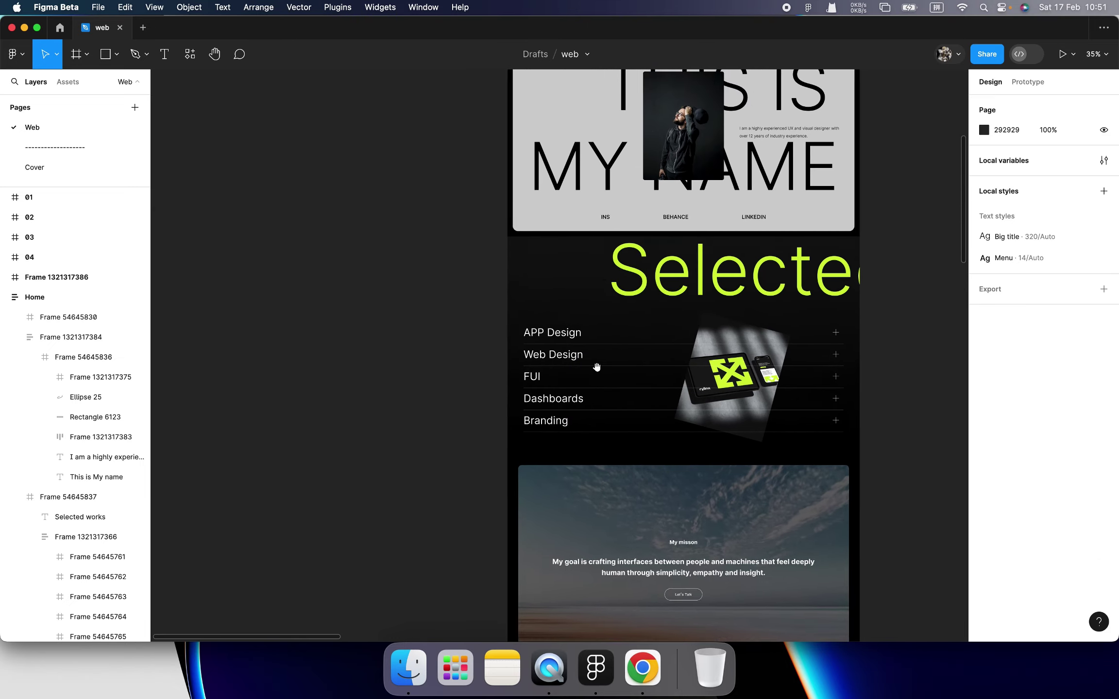
scroll(583, 219, "up", 5)
scroll(573, 209, "up", 5)
left_click_drag(450, 204, 582, 154)
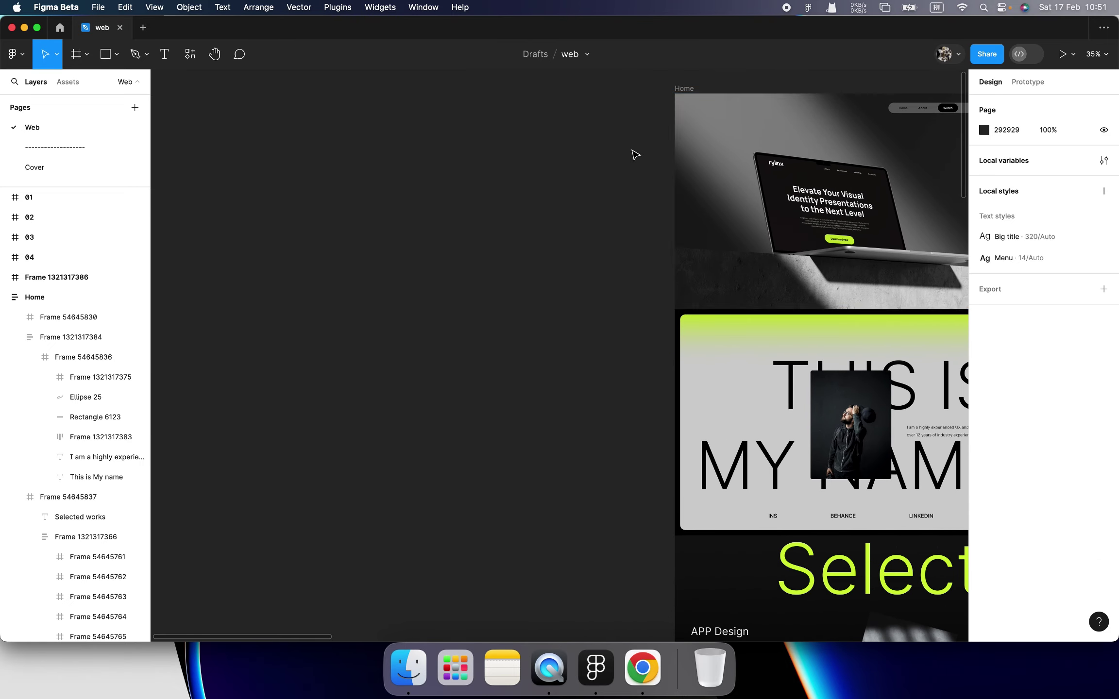
- Draw a new white frame beside Home and set its width to 1600
key("f")
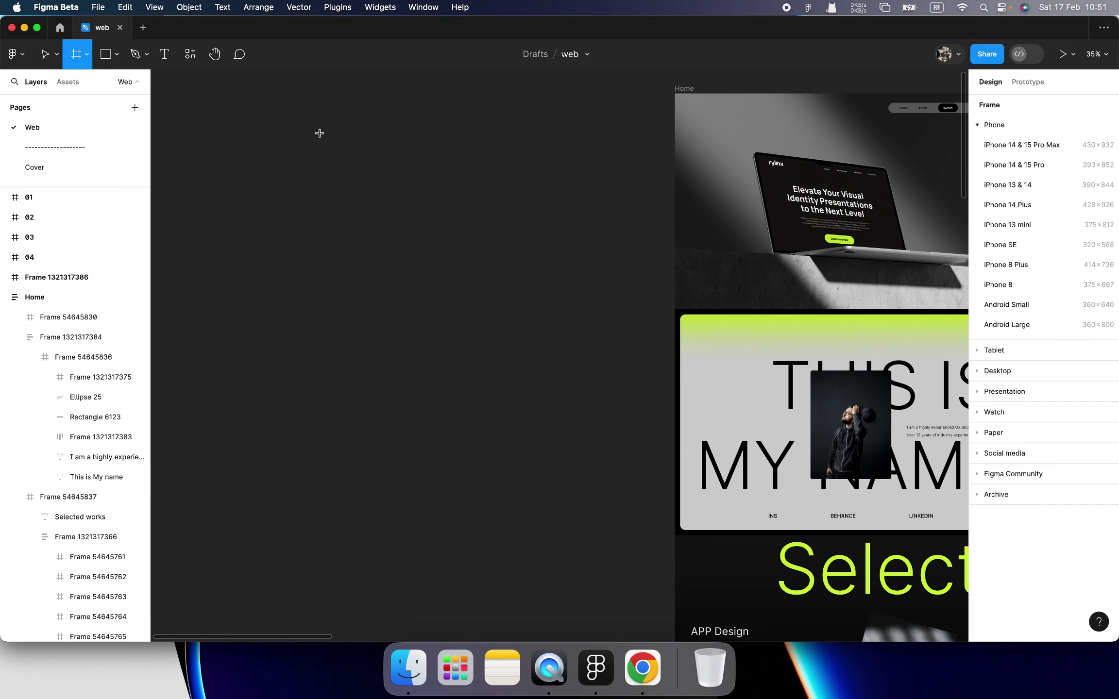
left_click_drag(332, 105, 533, 358)
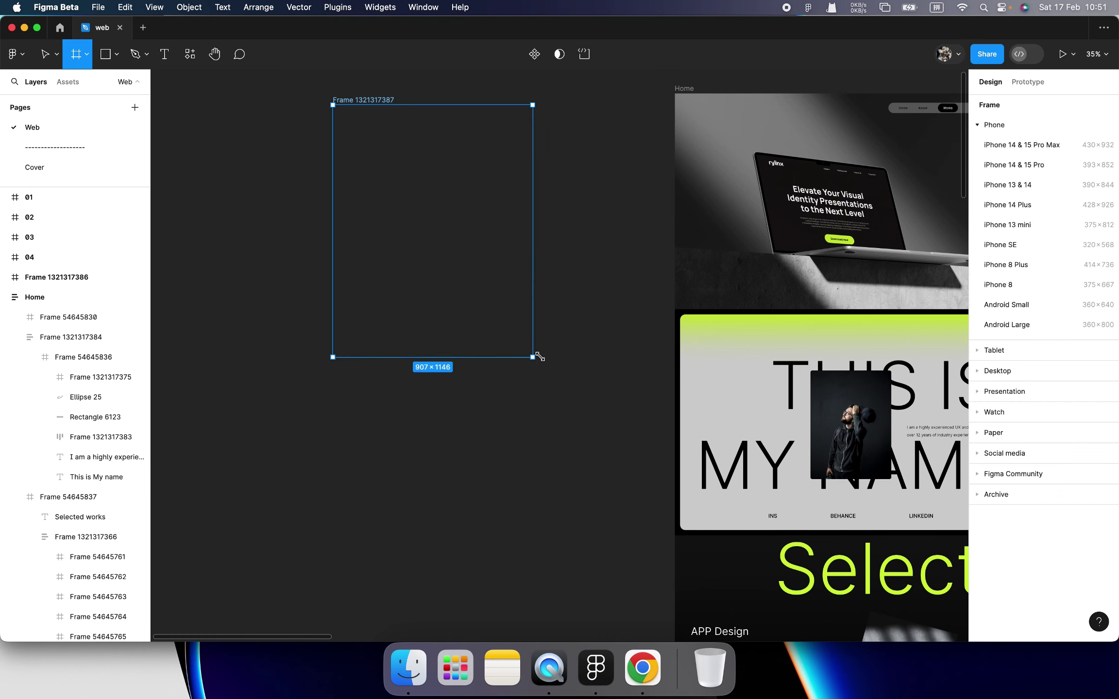
left_click(684, 89)
left_click(378, 103)
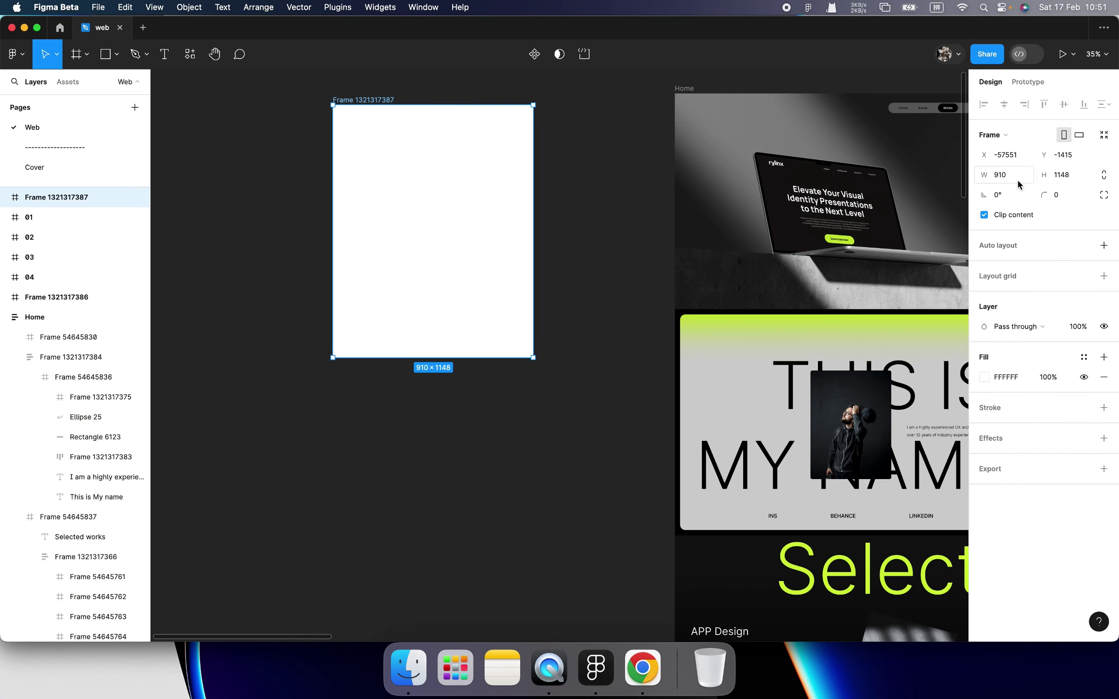
left_click(1005, 174)
type("1600")
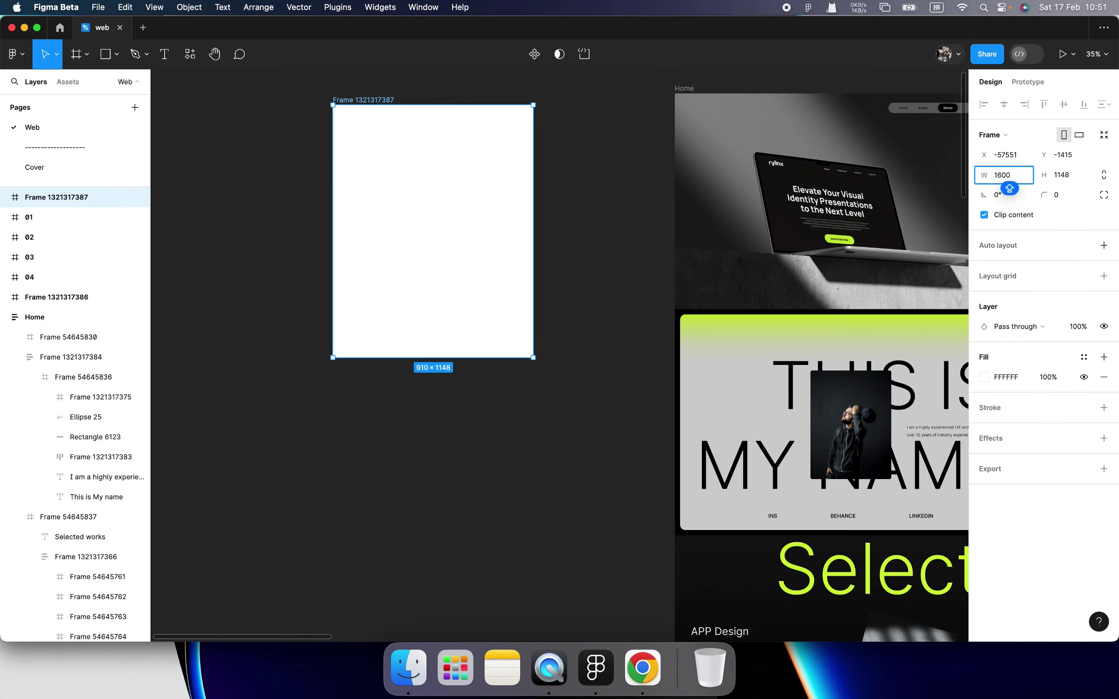
key("Return")
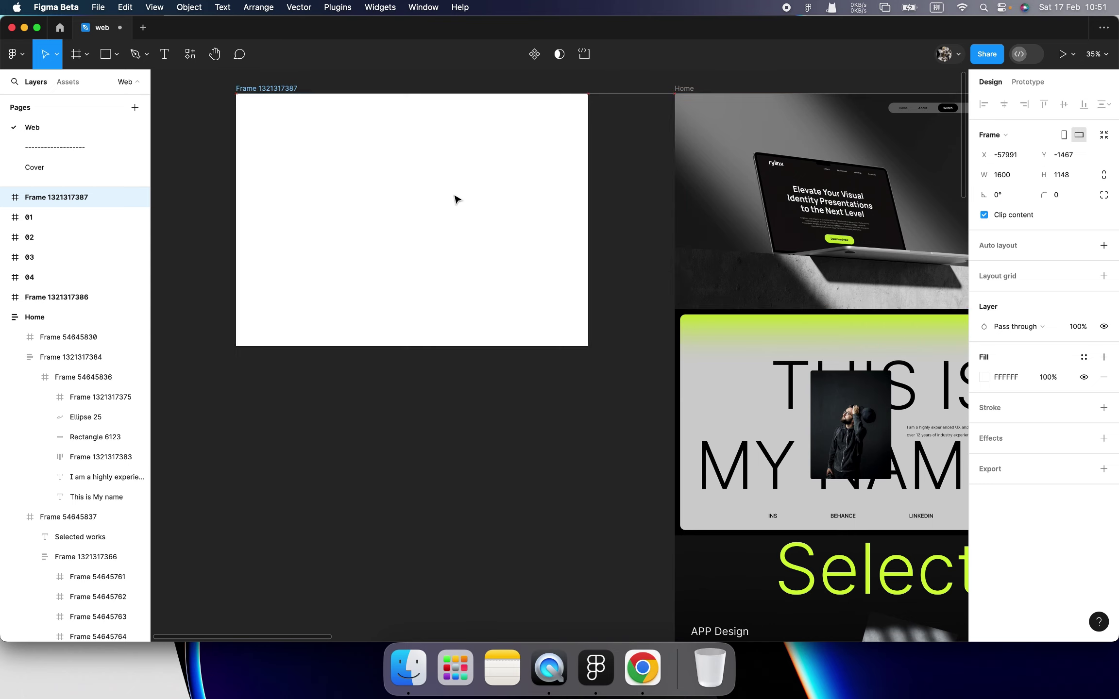
- Shift the 1600-wide frame left and start a second 682 × 164 frame
left_click_drag(556, 211, 458, 199)
scroll(639, 222, "left", 5)
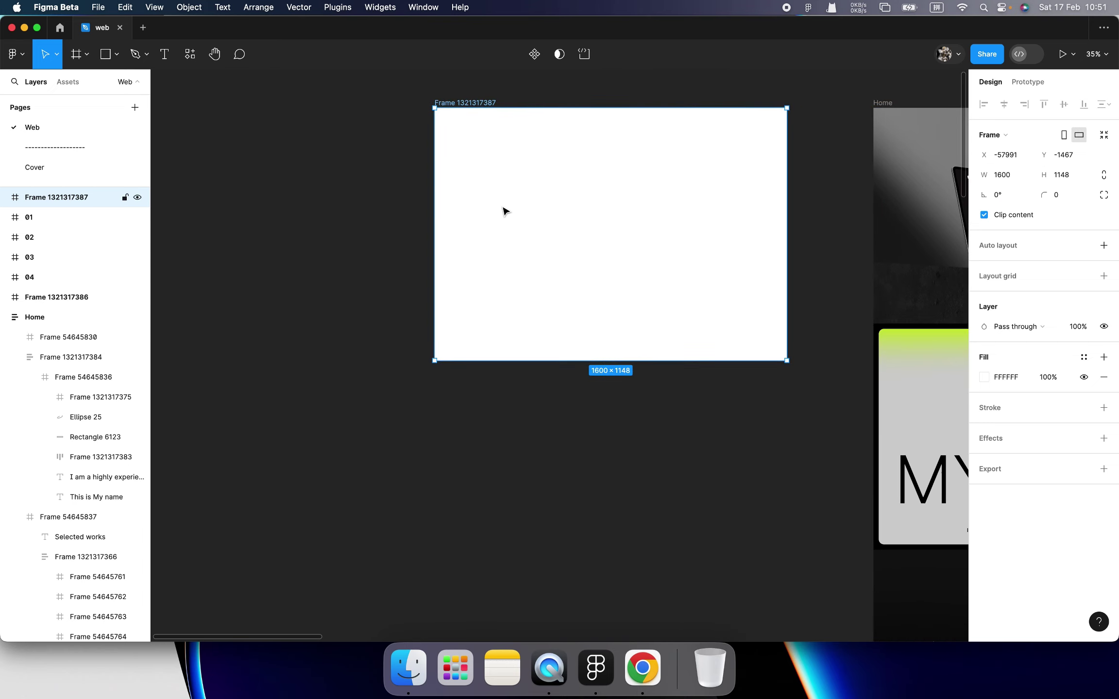
scroll(476, 202, "left", 5)
scroll(485, 195, "up", 5)
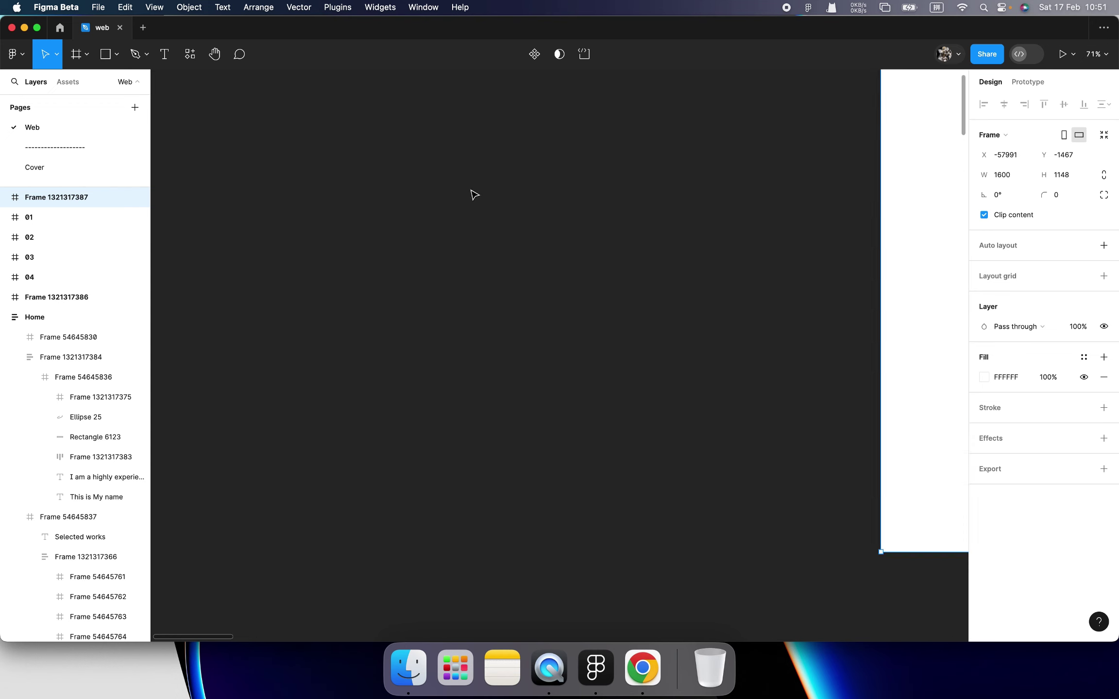
key("Escape")
key("f")
left_click_drag(432, 153, 732, 225)
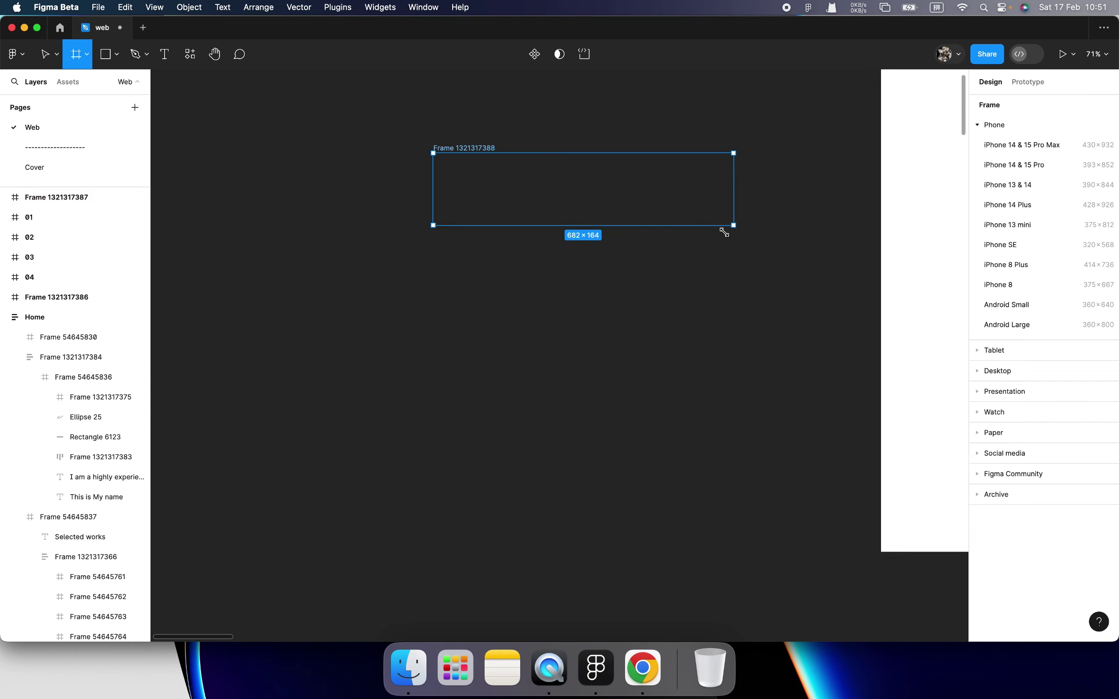
- Reposition the short frame and draw a bright green circle inside it
left_click_drag(649, 207, 596, 174)
left_click(597, 226)
left_click(561, 178)
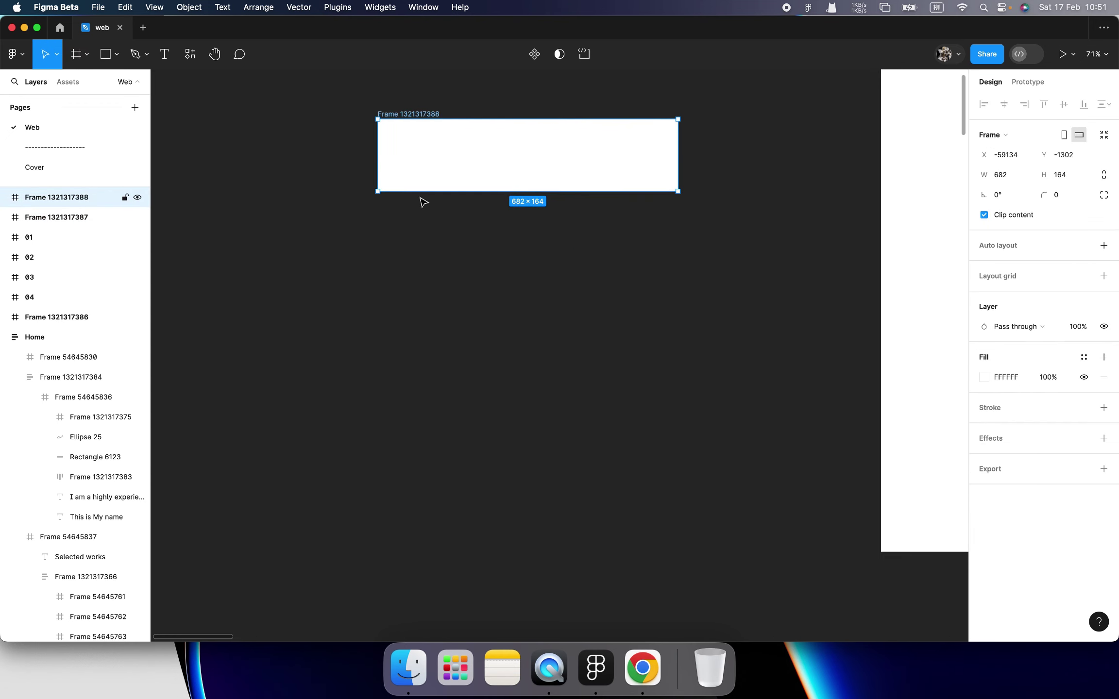
left_click(117, 54)
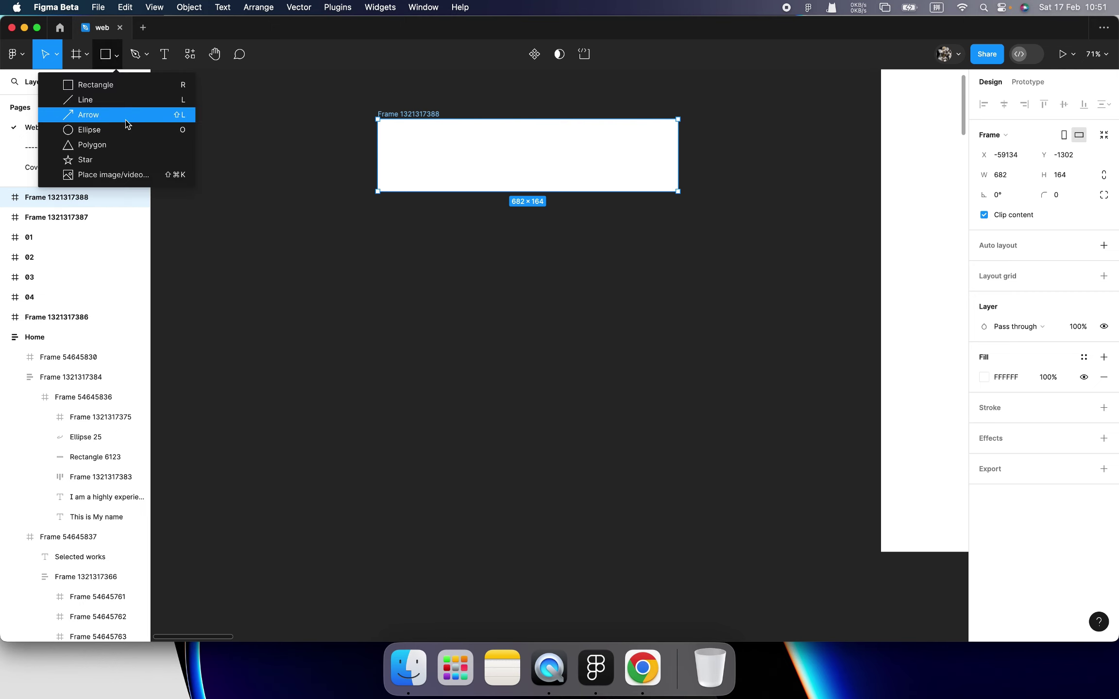
left_click(59, 131)
mouse_move(472, 132)
left_mouse_down()
mouse_move(533, 178)
mouse_move(521, 181)
mouse_move(532, 161)
left_mouse_up()
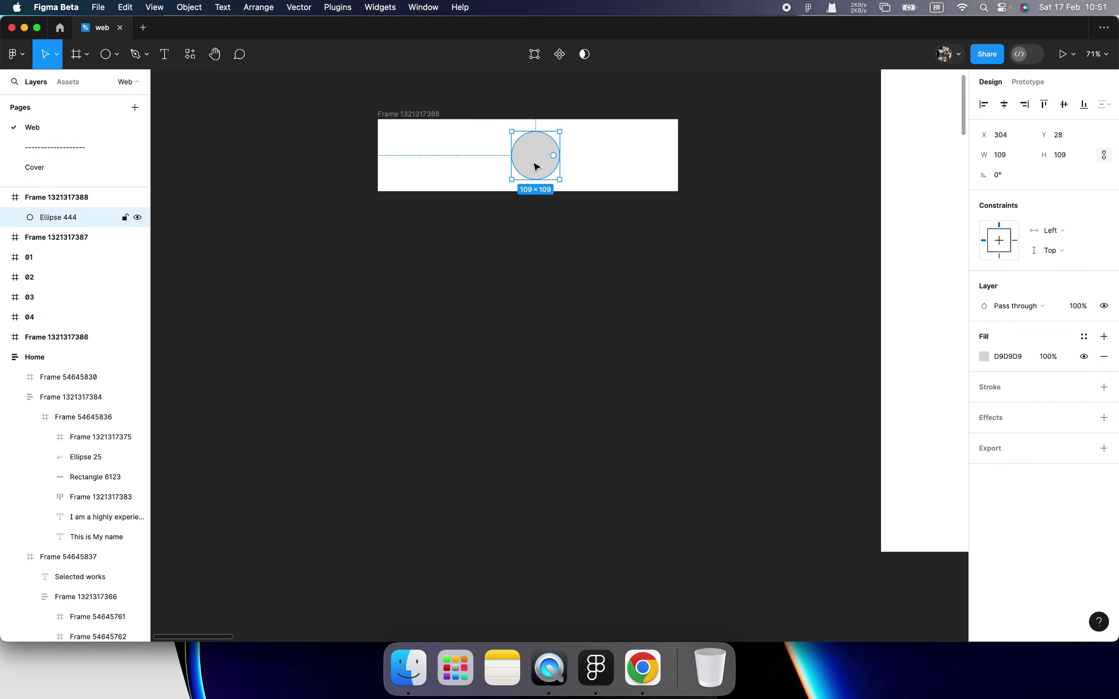
left_click(985, 357)
left_click(895, 483)
left_click_drag(922, 365, 950, 346)
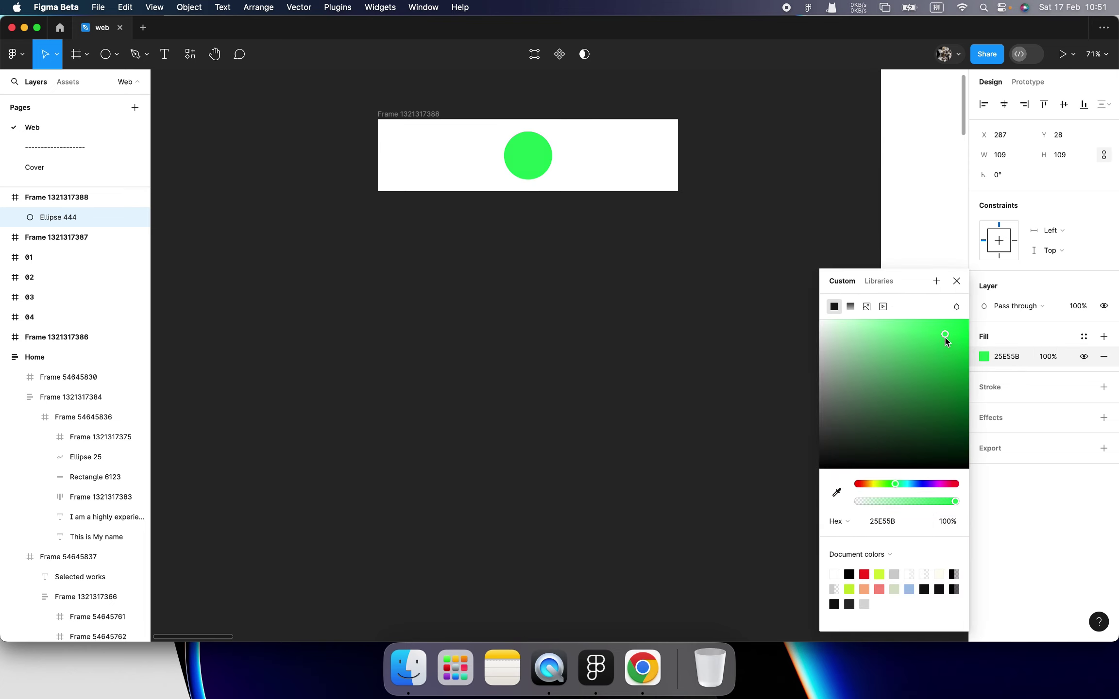
left_click(680, 293)
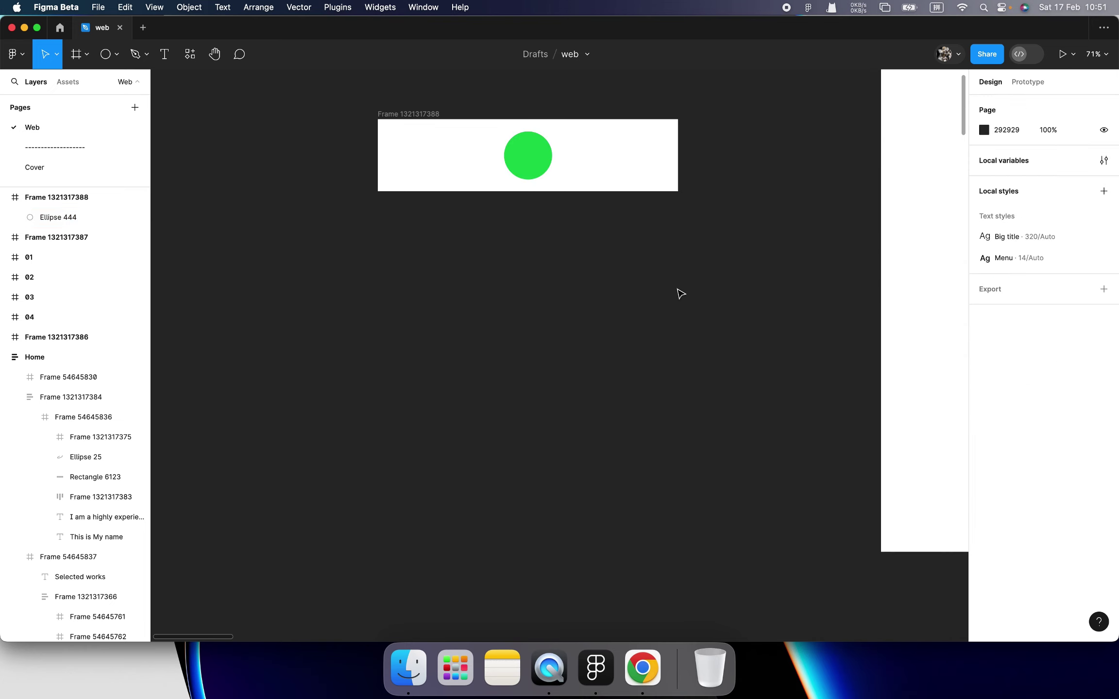
- Draw a blue triangle to the left of the green circle
left_click(116, 54)
left_click(102, 141)
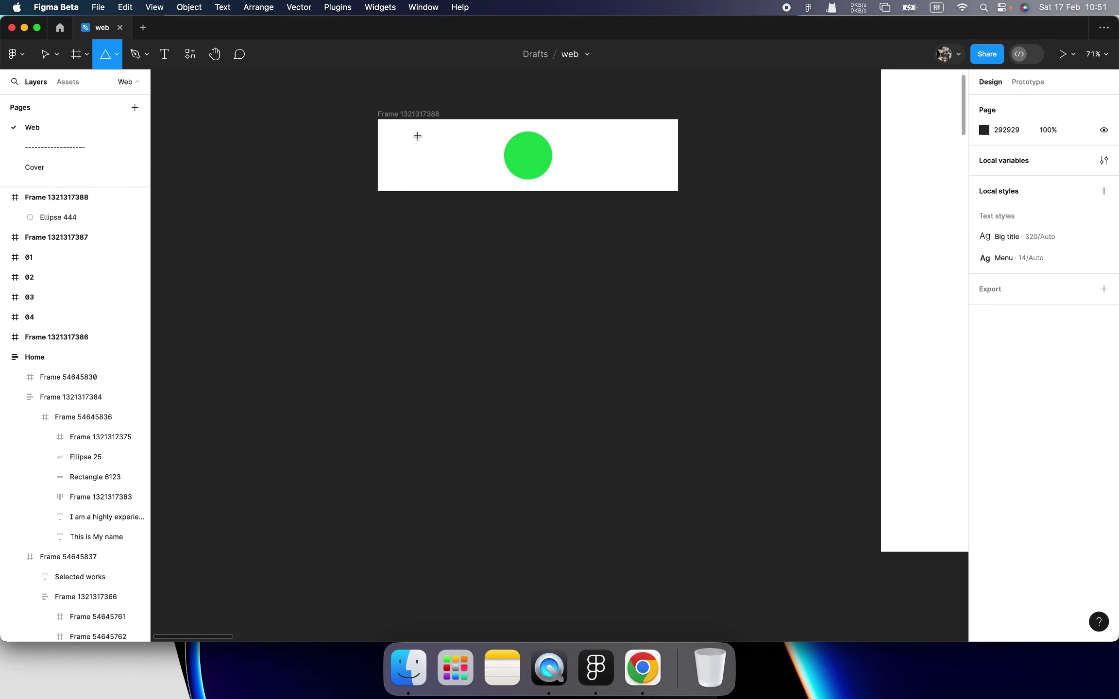
left_click_drag(414, 134, 468, 191)
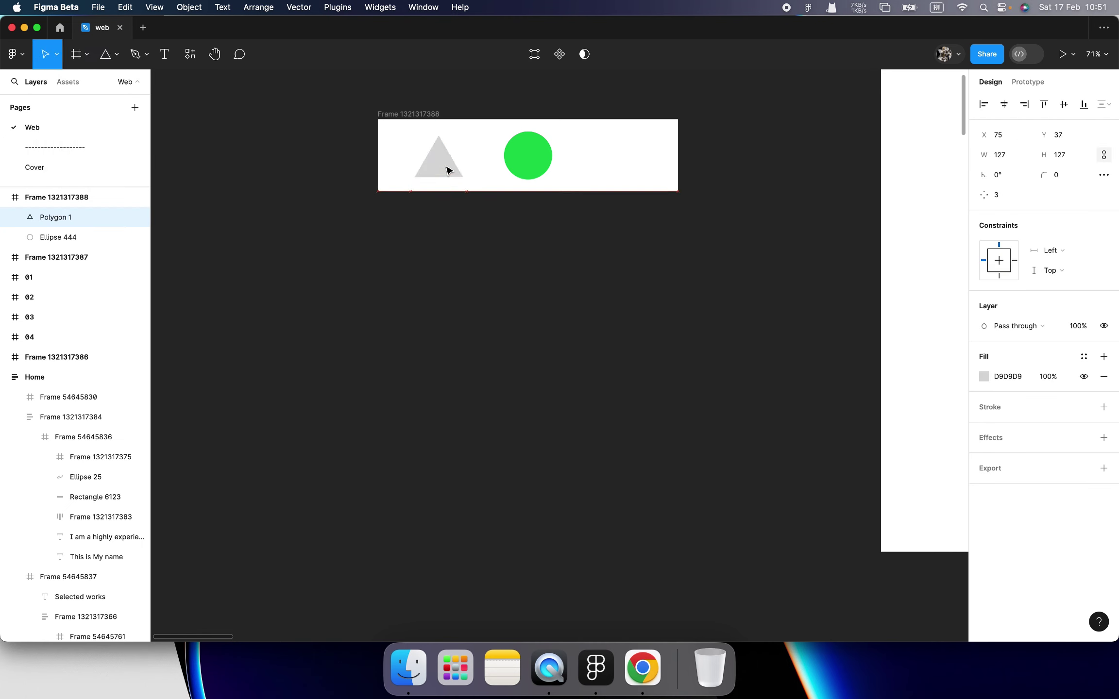
left_click(984, 376)
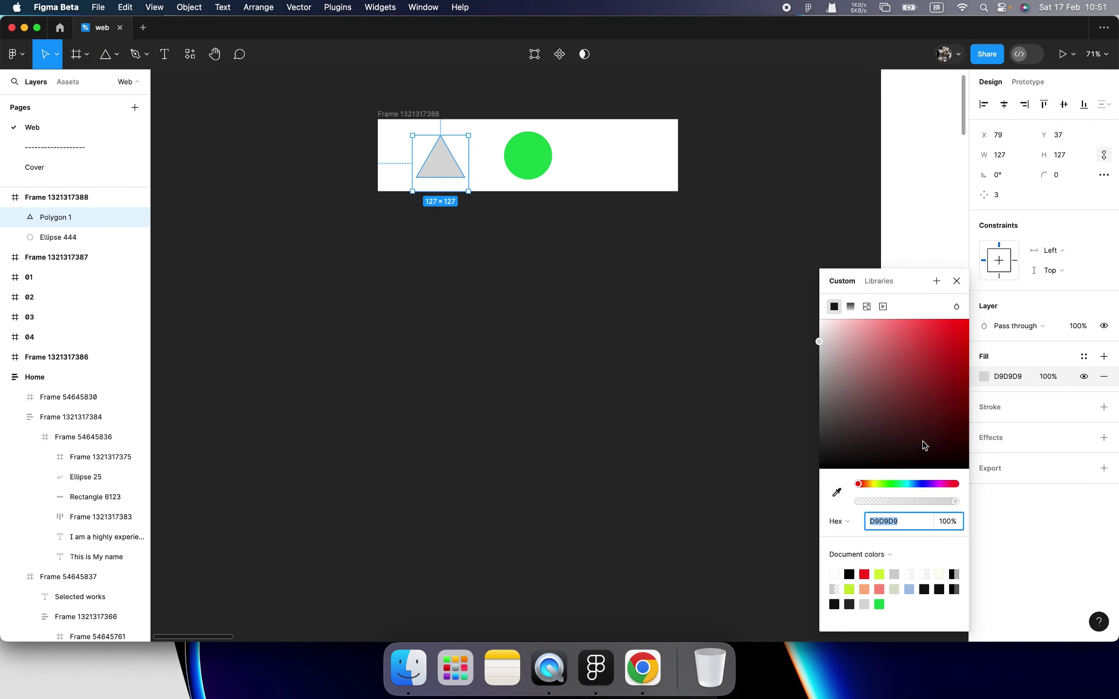
left_click(922, 484)
left_click(934, 342)
left_click(586, 275)
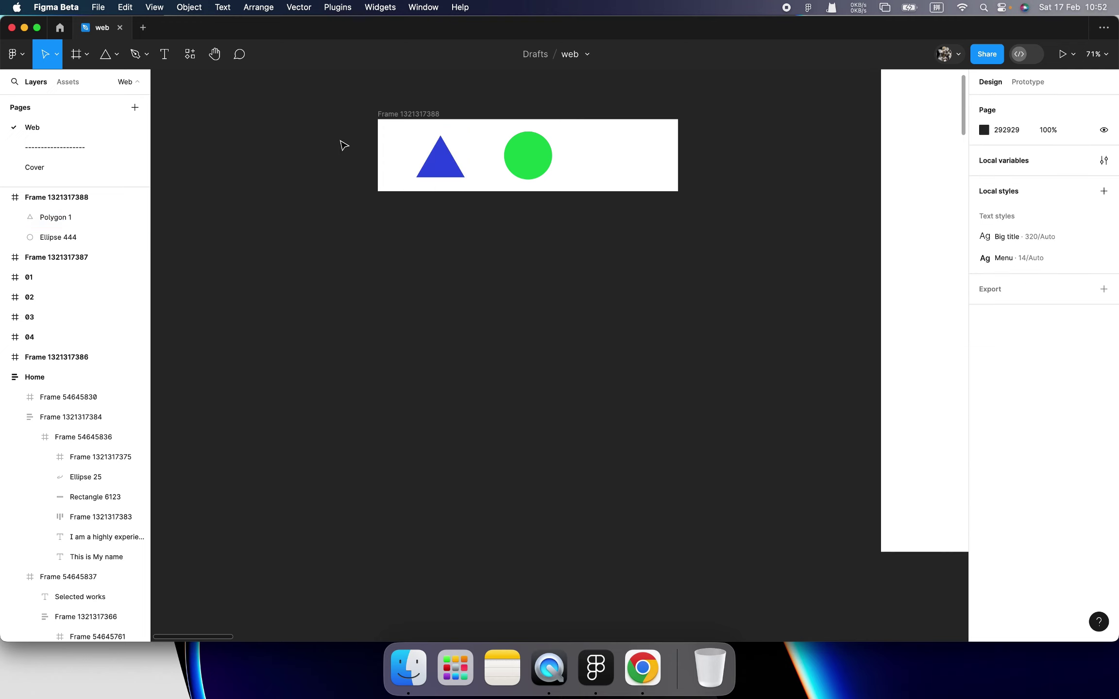
- Add a purple-blue 3D31C7 square right of the circle, then select the frame
left_click(117, 56)
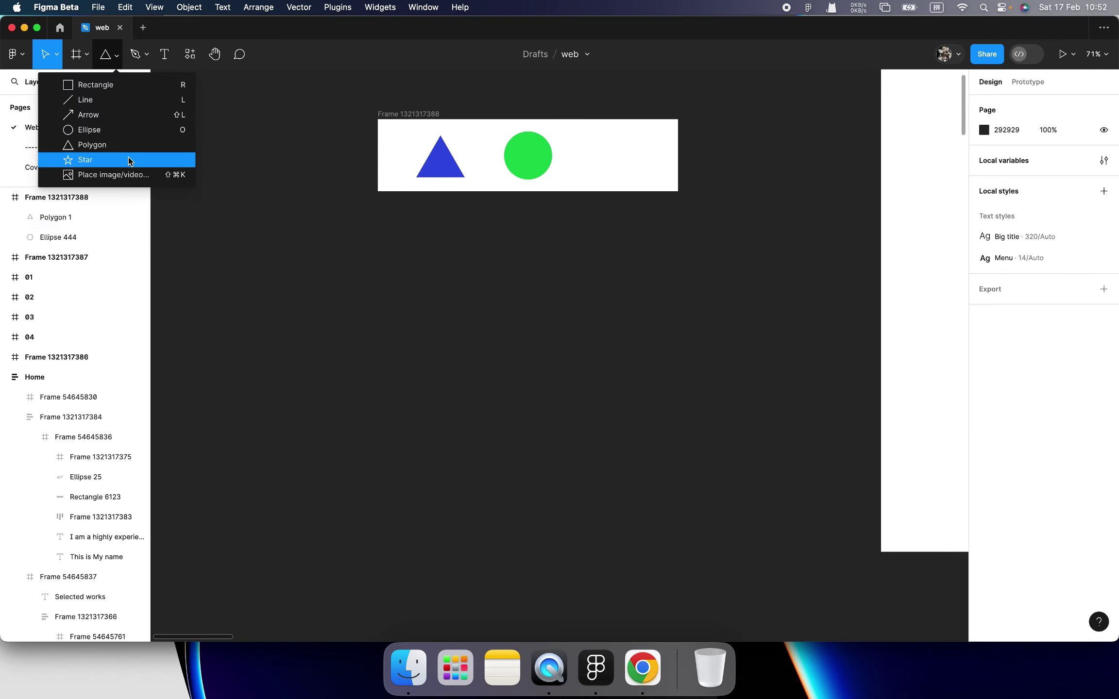
left_click(95, 85)
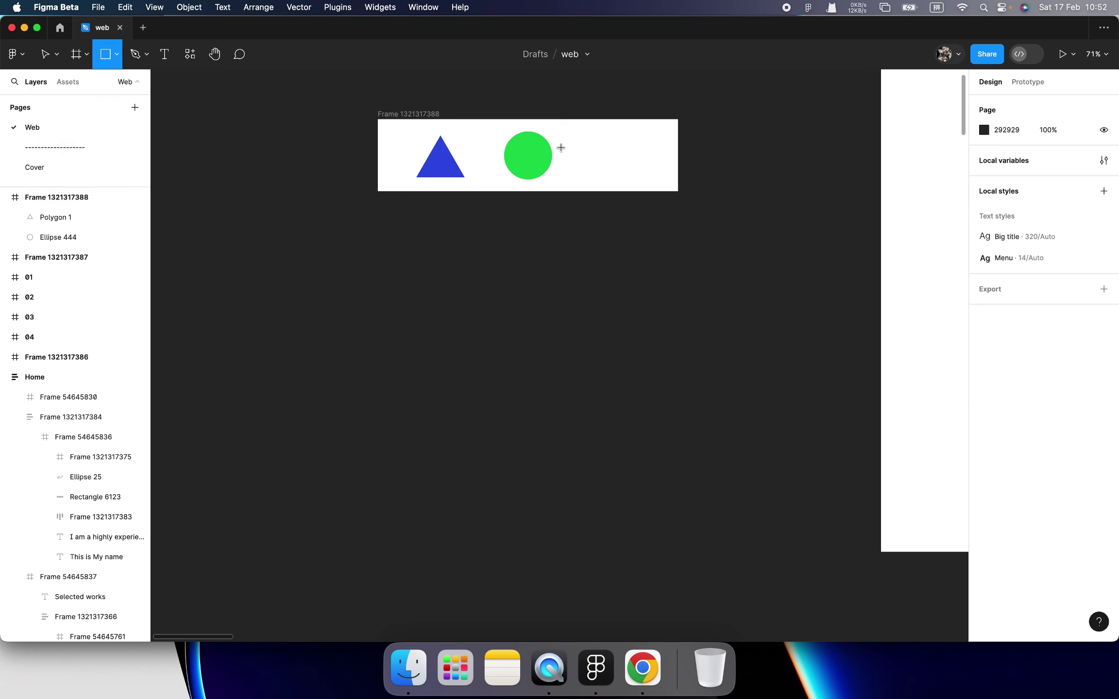
mouse_move(583, 138)
left_mouse_down()
mouse_move(627, 178)
mouse_move(625, 167)
left_mouse_up()
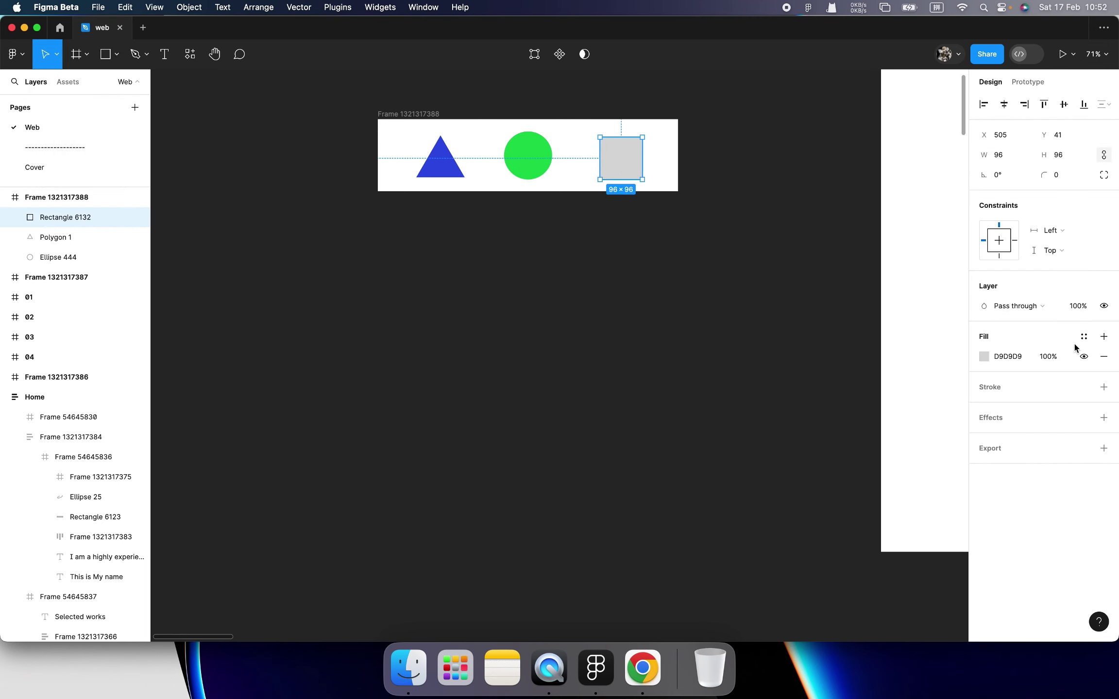
left_click(984, 358)
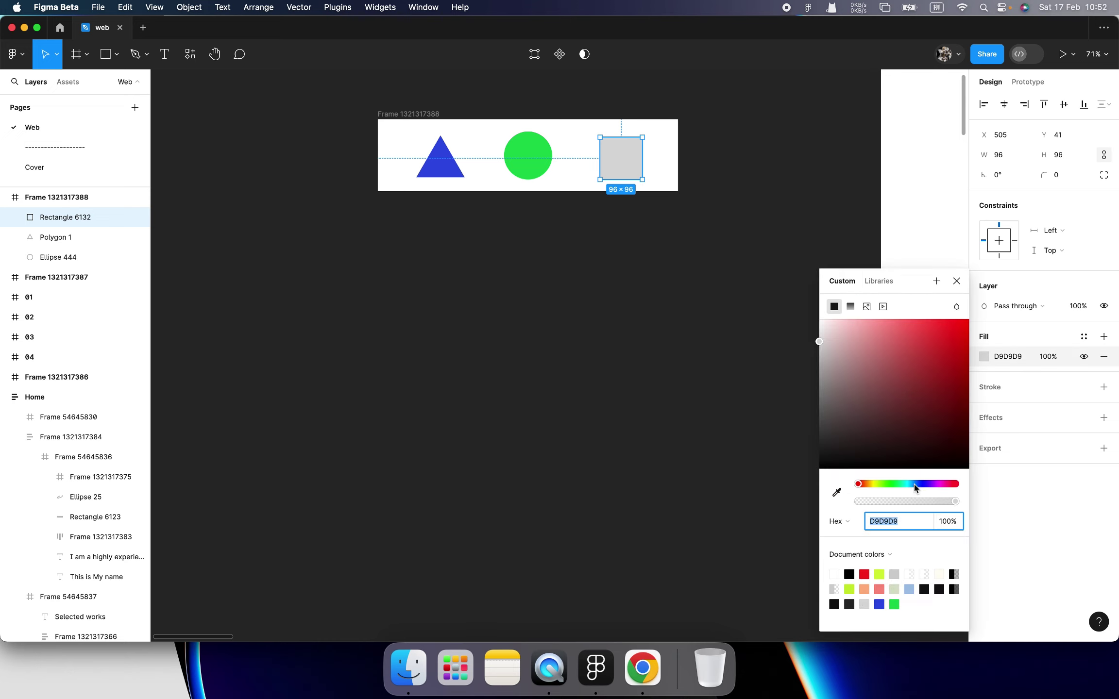
left_click(924, 484)
left_click(928, 365)
left_click(642, 324)
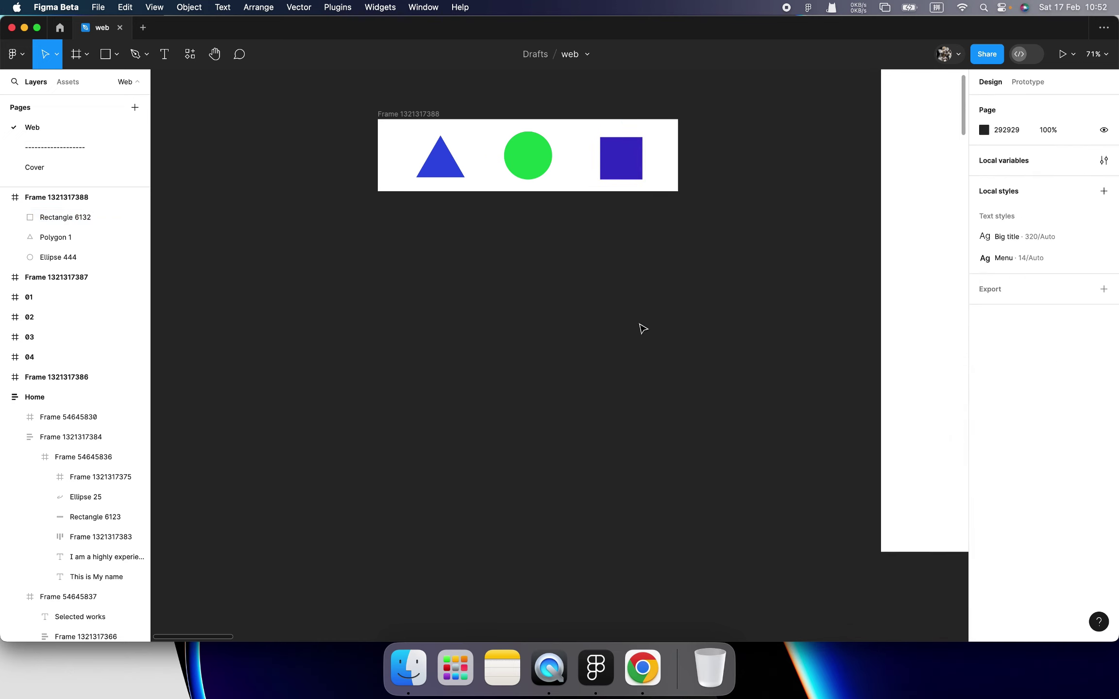
left_click_drag(396, 117, 369, 151)
- Nudge the shapes frame lower and test-widen it, undoing the resize
left_click_drag(594, 202, 593, 209)
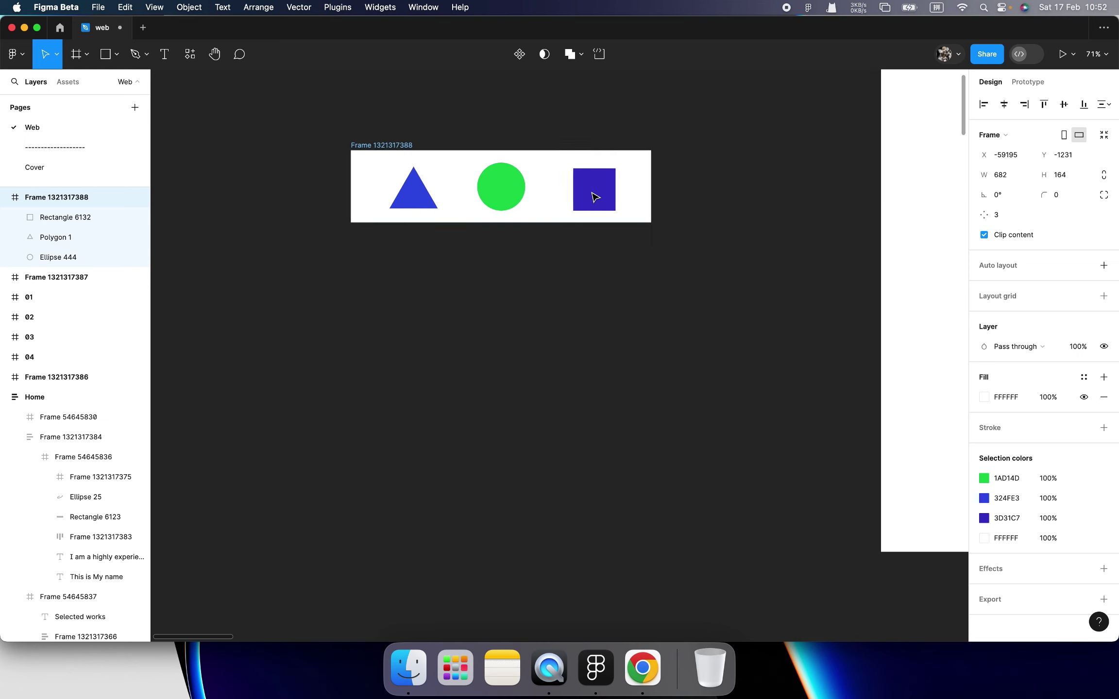
left_click(599, 212)
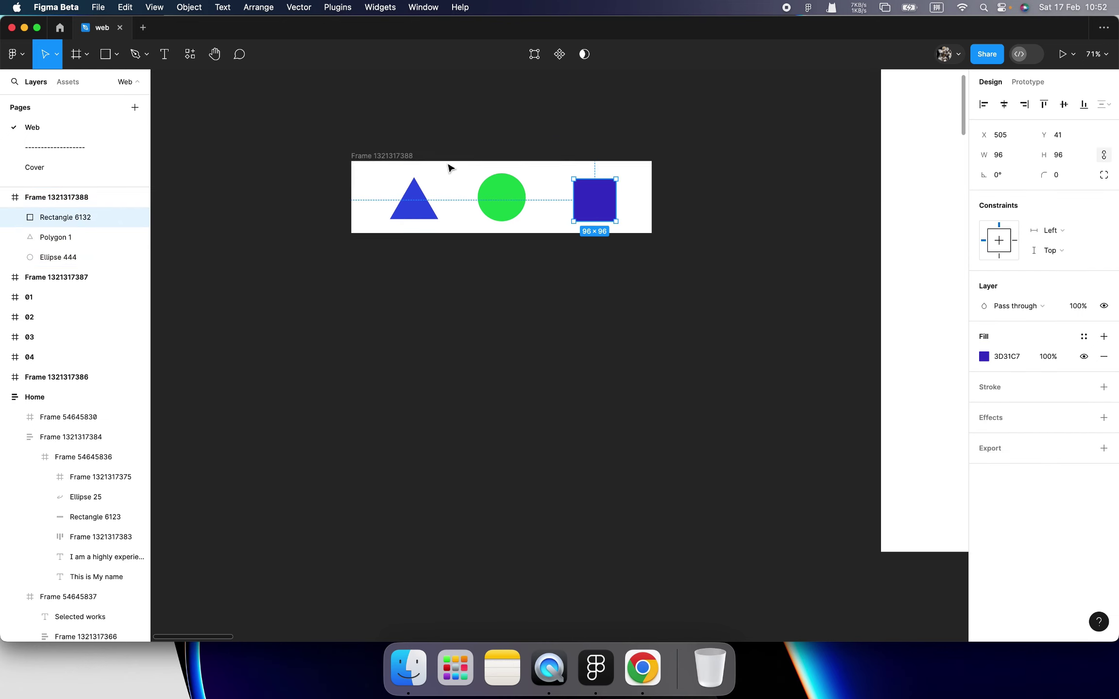
left_click(397, 162)
left_click_drag(652, 203, 736, 210)
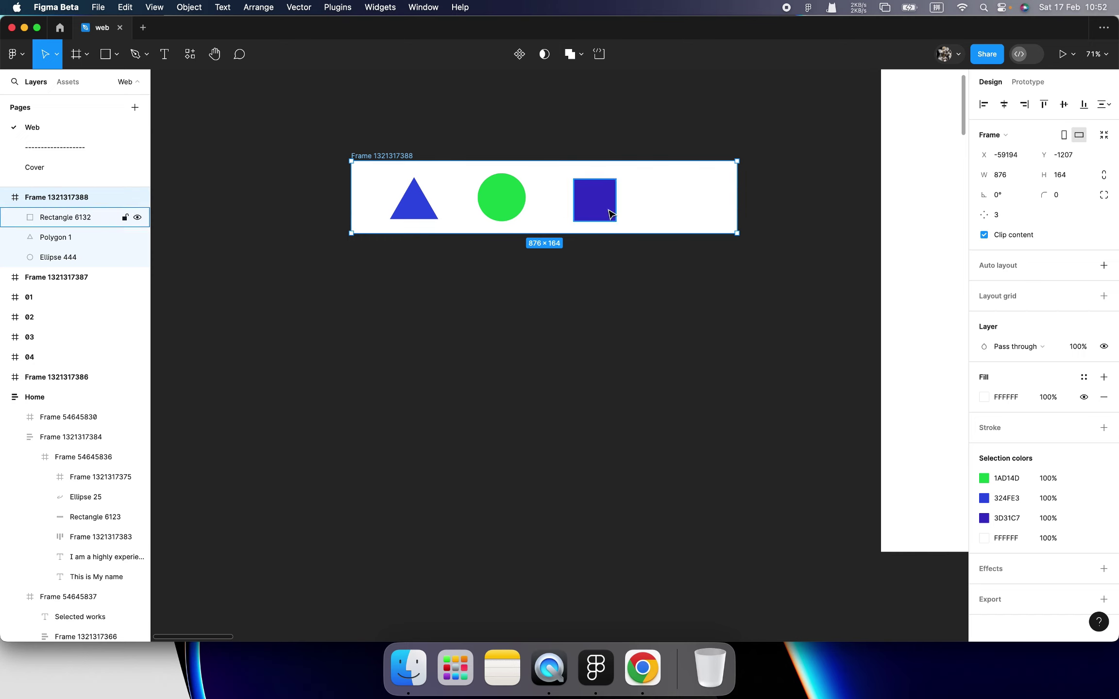
key("super+z")
key("super+z")
left_click(627, 208)
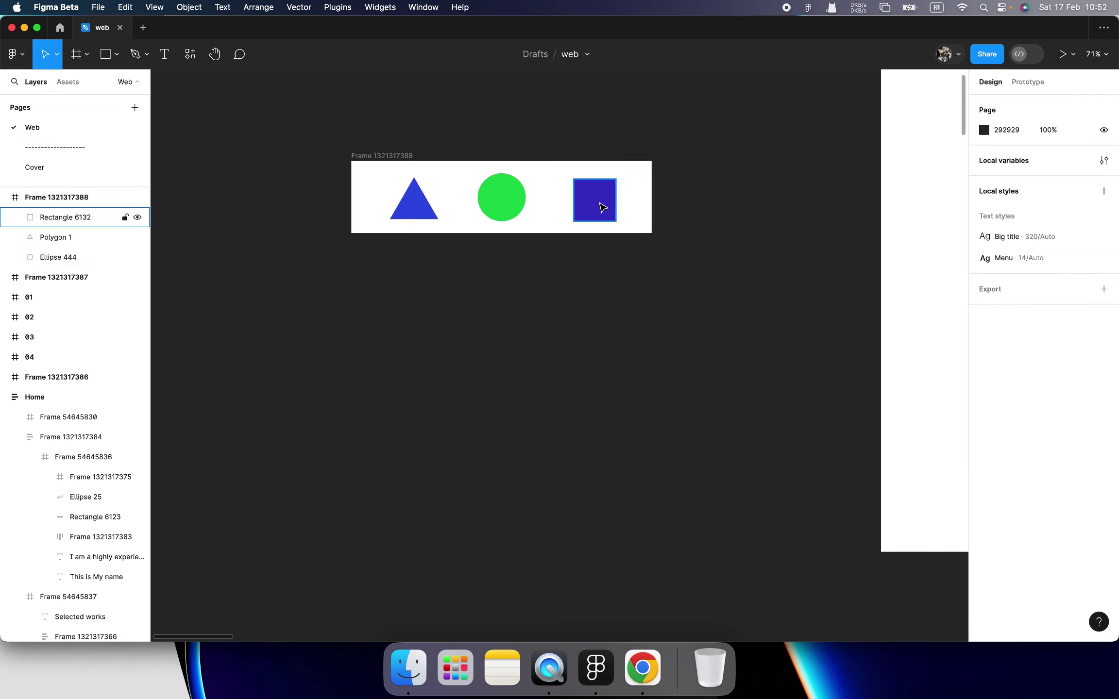
- Set the green circle's horizontal constraint to Center and verify by resizing the frame
left_click(503, 201)
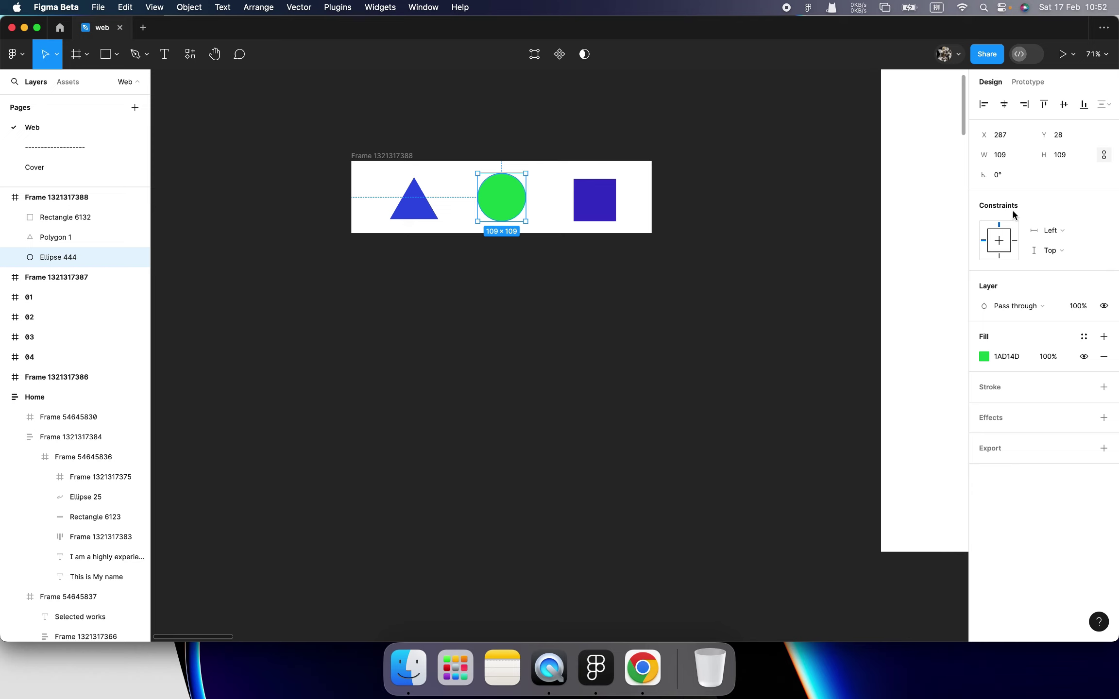
left_click(1058, 232)
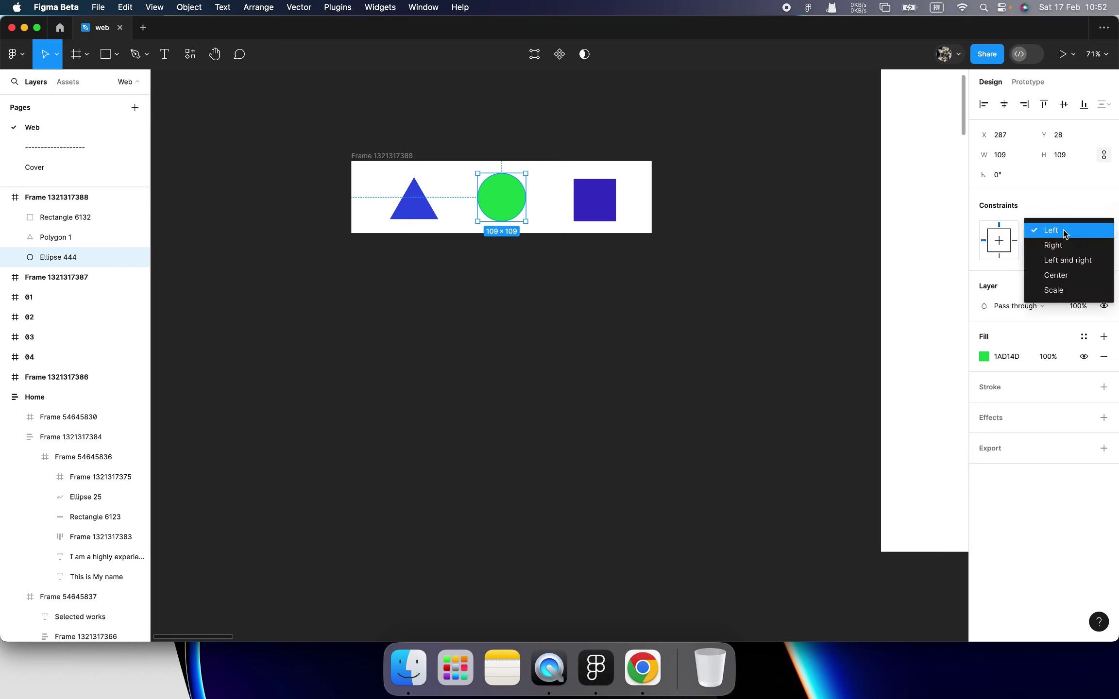
left_click(1072, 282)
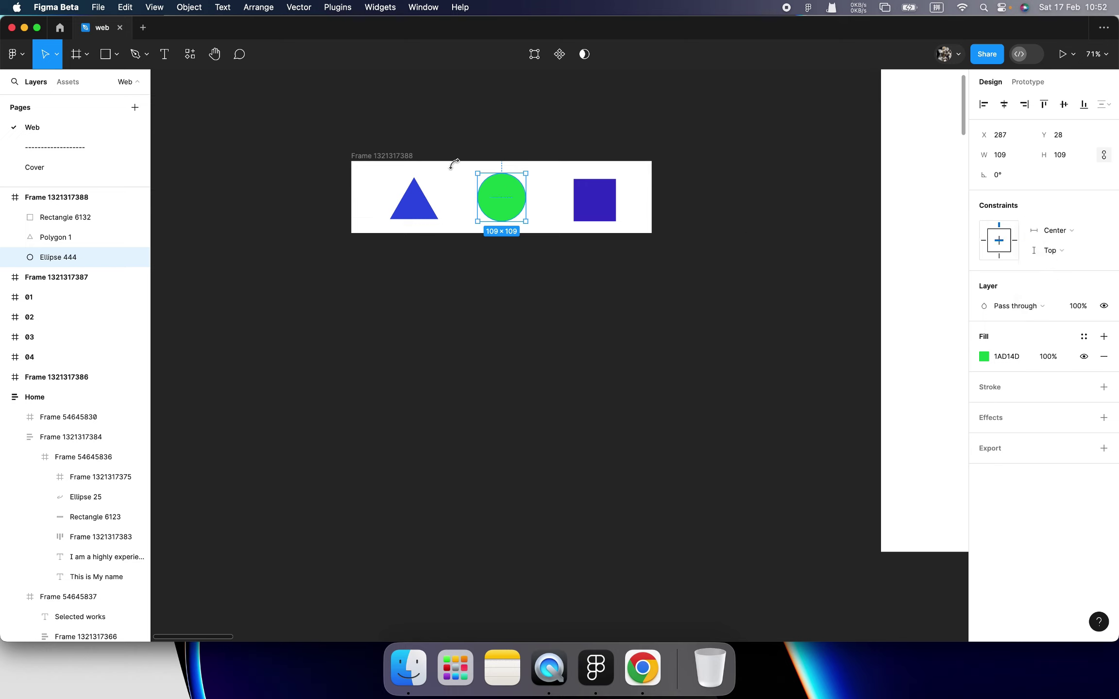
key("Escape")
left_click_drag(656, 194, 727, 200)
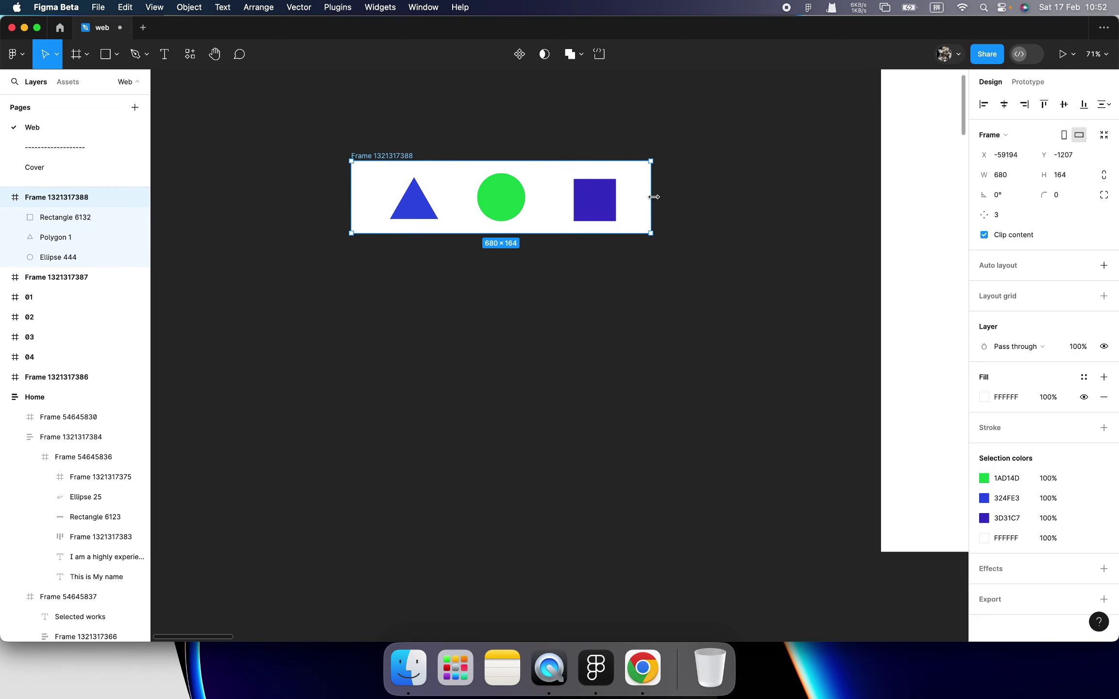
left_click_drag(726, 200, 652, 201)
left_click(516, 204)
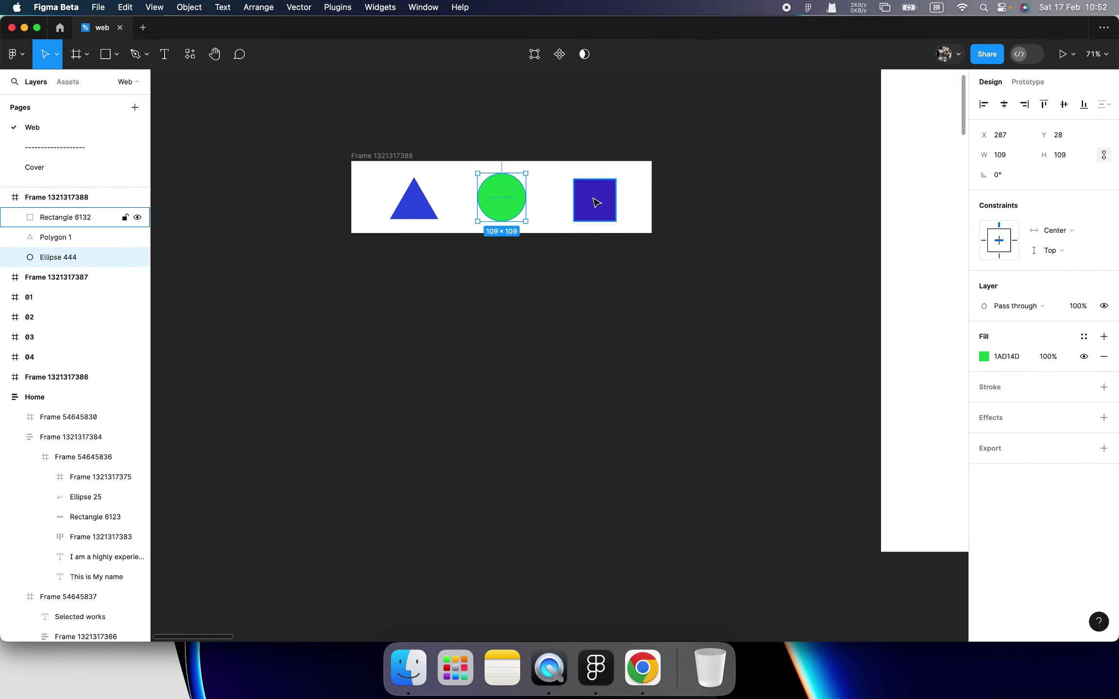
- Pin the purple square's horizontal constraint to Right and test by widening the frame
left_click(597, 202)
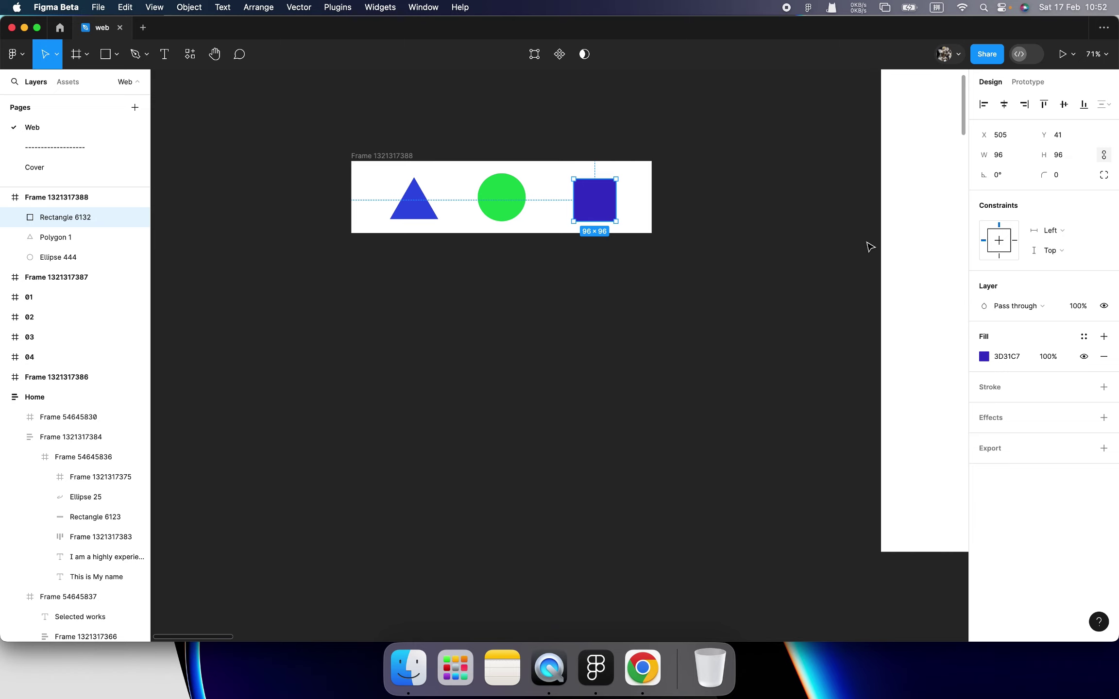
left_click(1059, 235)
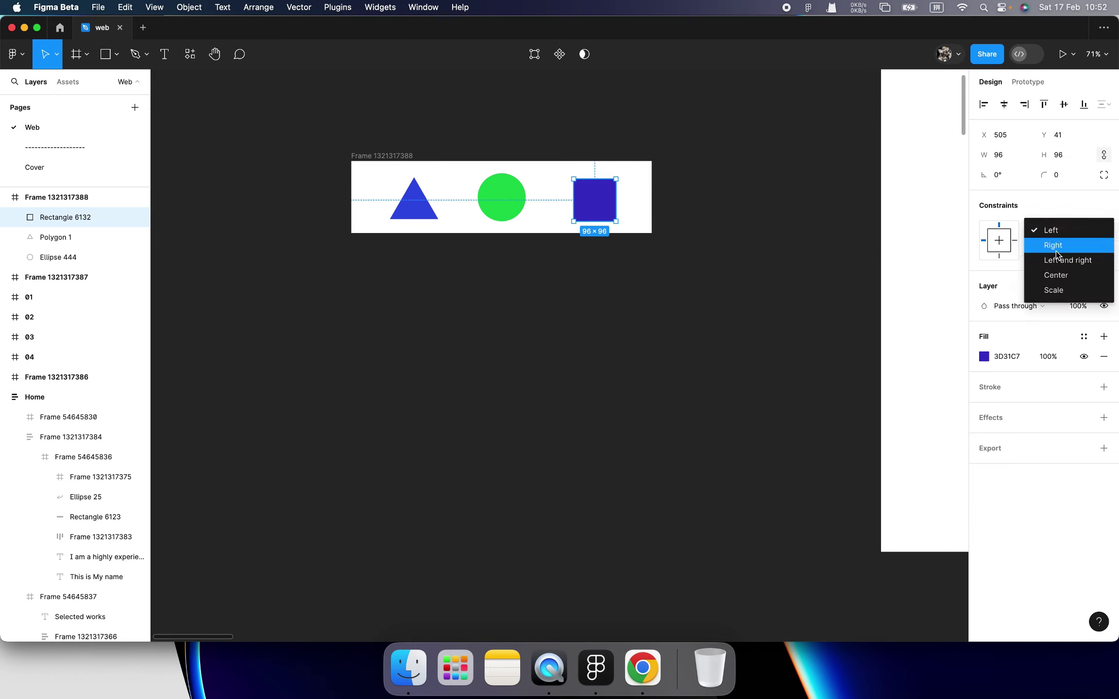
left_click(1055, 243)
left_click(679, 221)
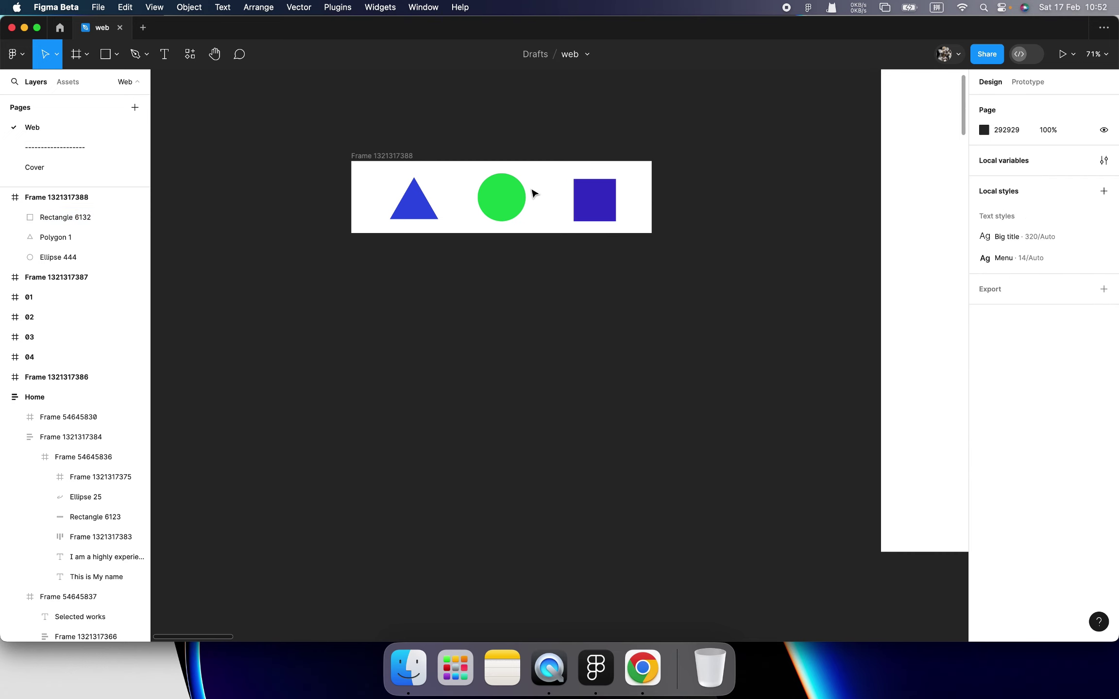
left_click(649, 200)
left_click_drag(651, 199, 772, 203)
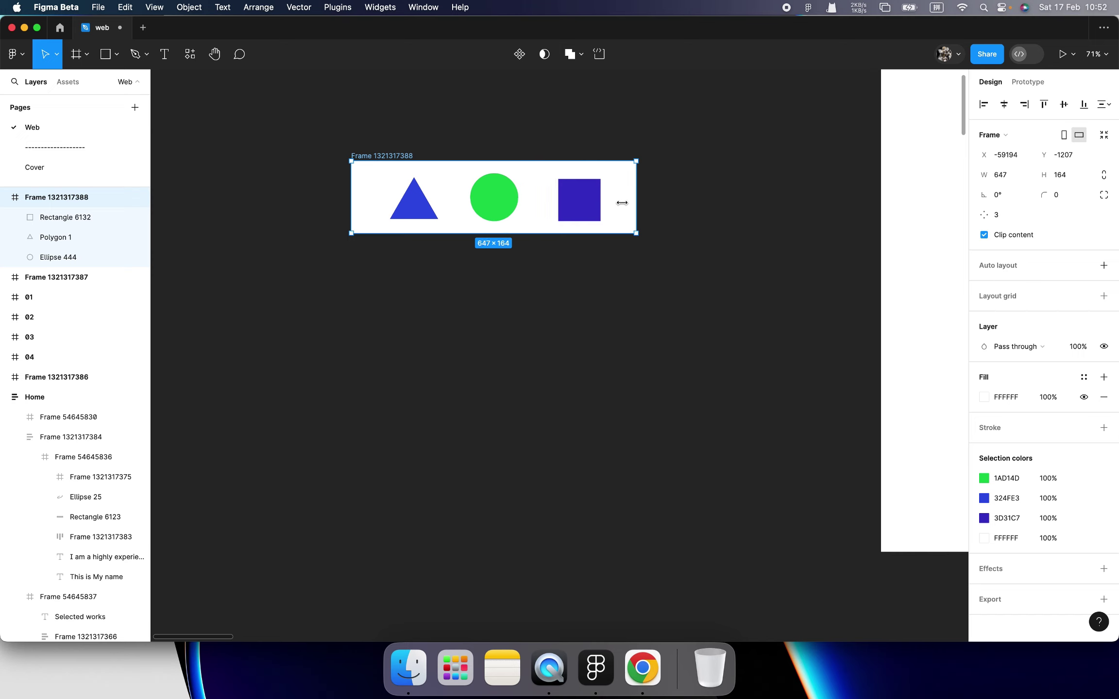
left_click_drag(772, 203, 652, 202)
- Inspect each shape and trial-resize the frame, undoing the change
left_click(609, 210)
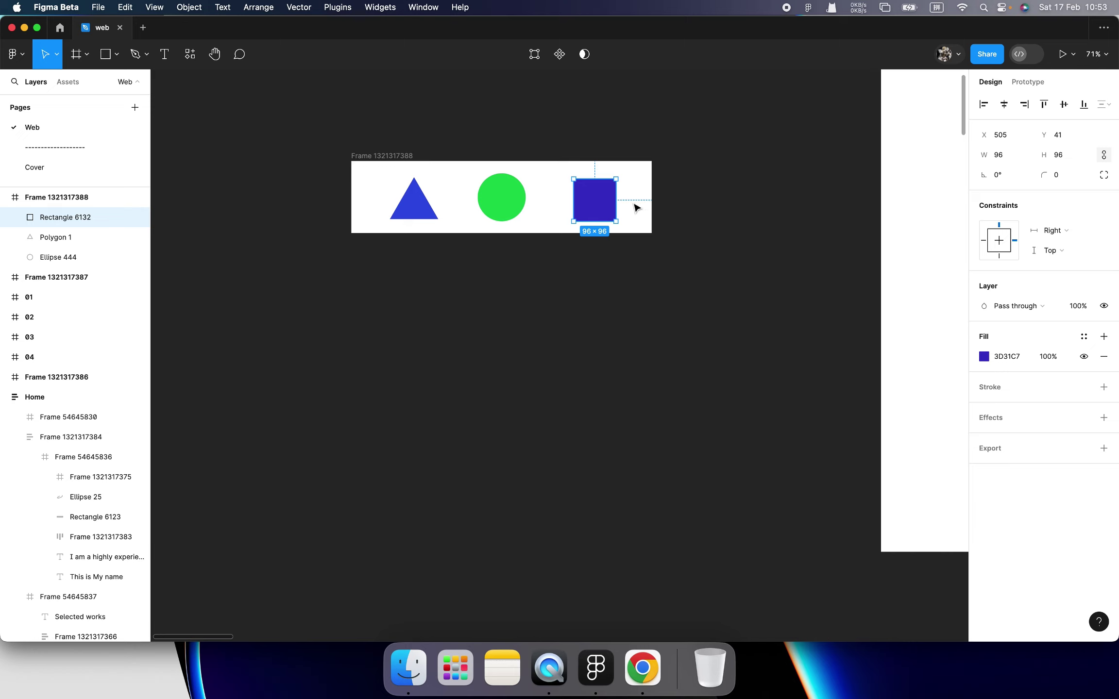
left_click(486, 200)
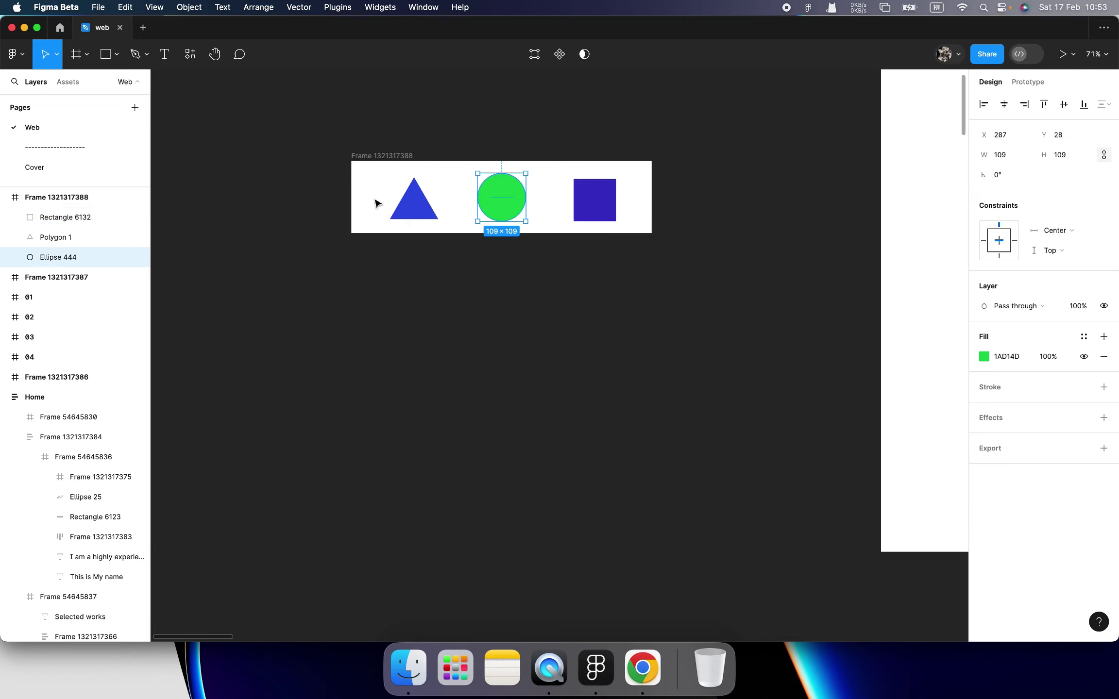
left_click(410, 204)
key("Escape")
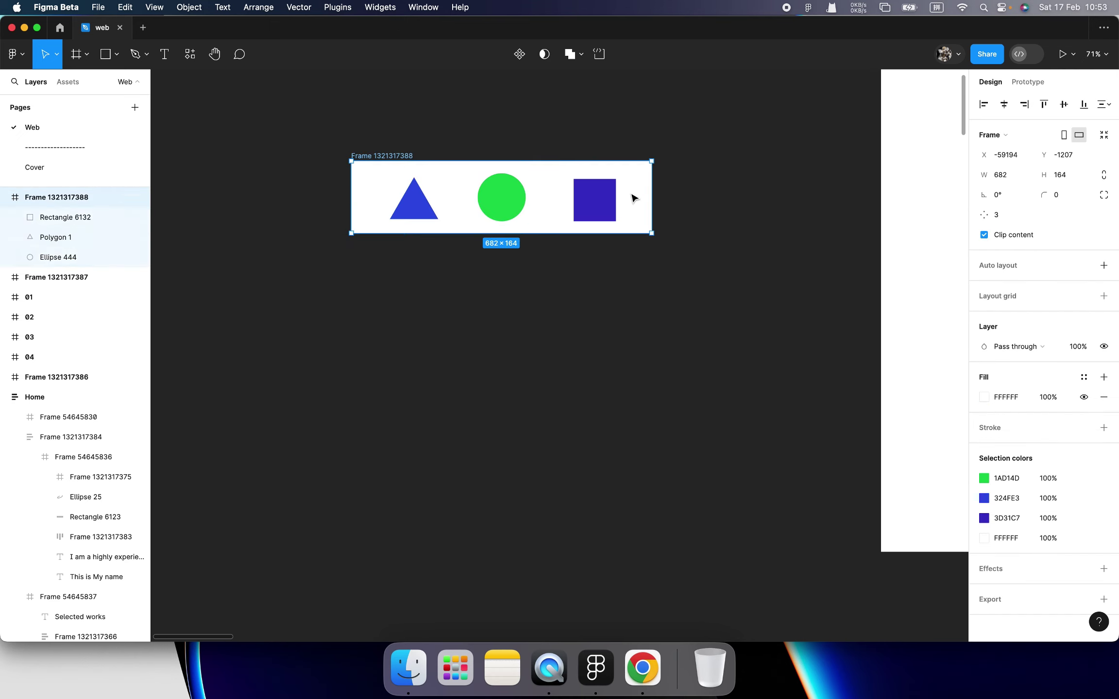
left_click_drag(649, 193, 645, 194)
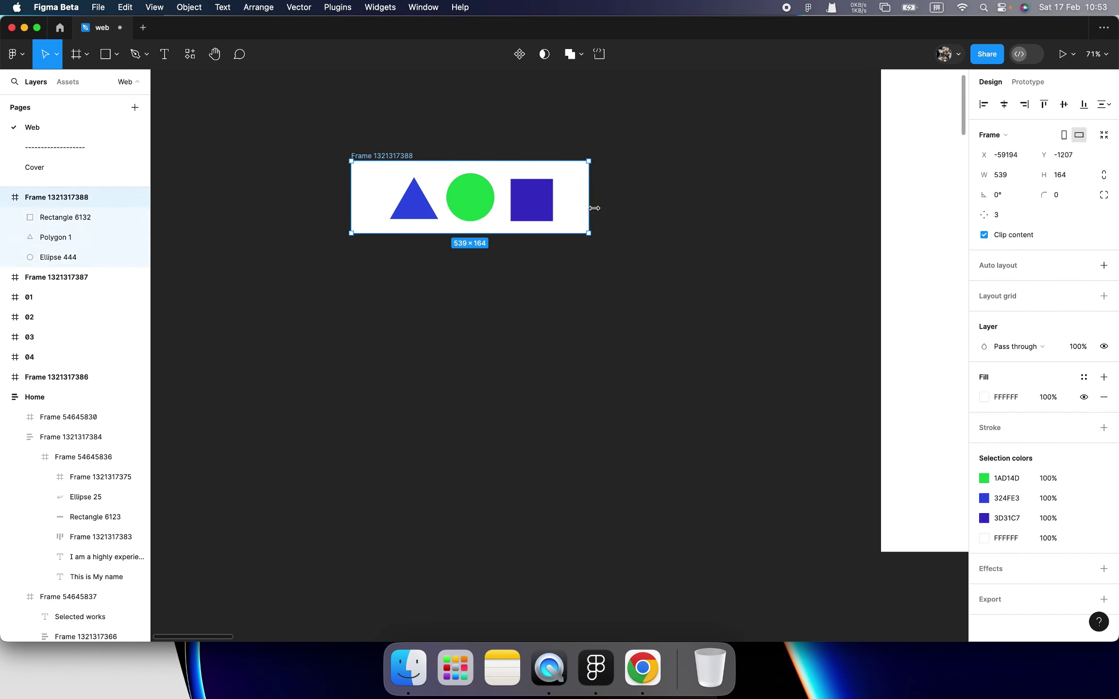
key("super+z")
left_click_drag(468, 232, 469, 234)
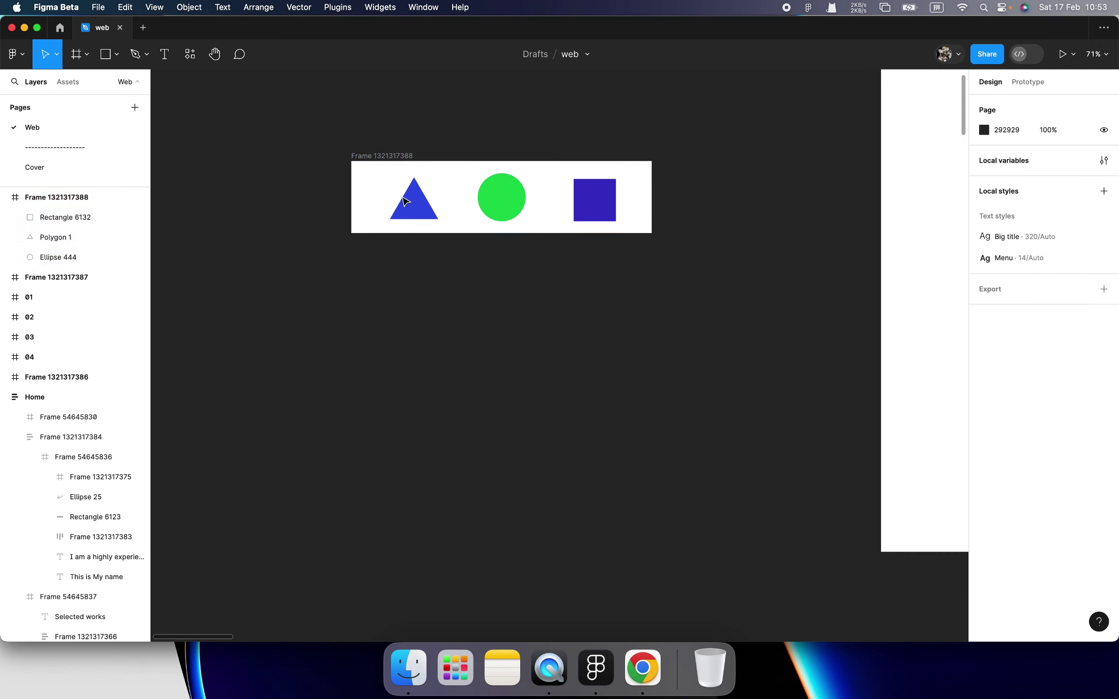
- Set all three shapes' vertical constraint to Center and check by enlarging the frame
left_click_drag(367, 169, 618, 236)
left_click(1068, 302)
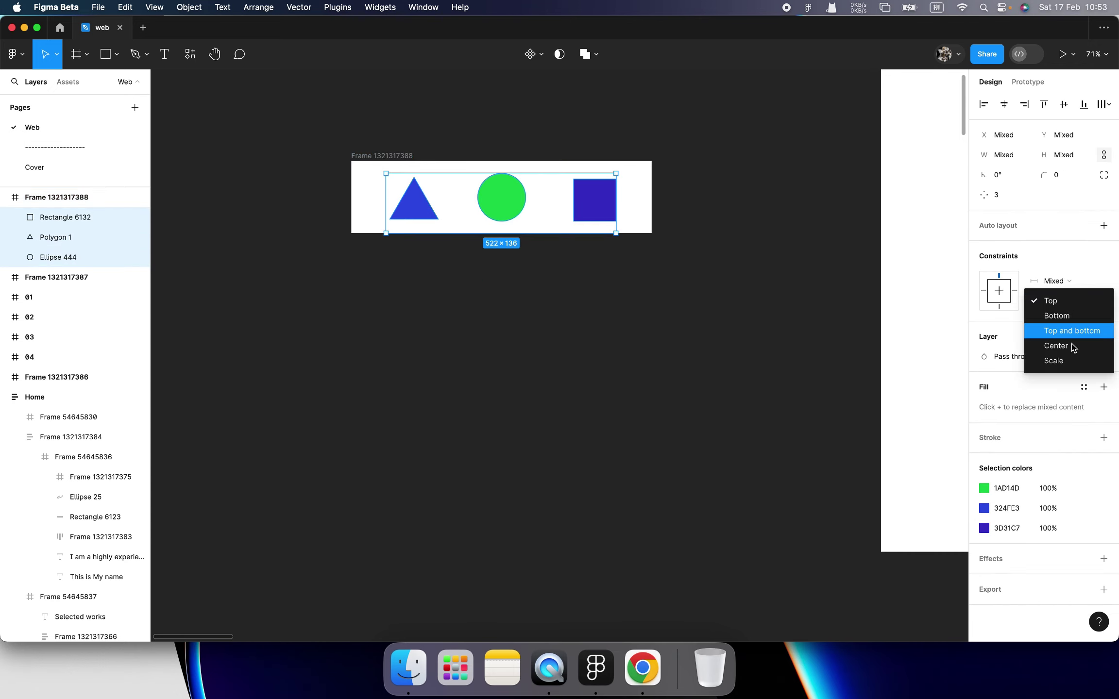
left_click(1032, 345)
left_click(459, 262)
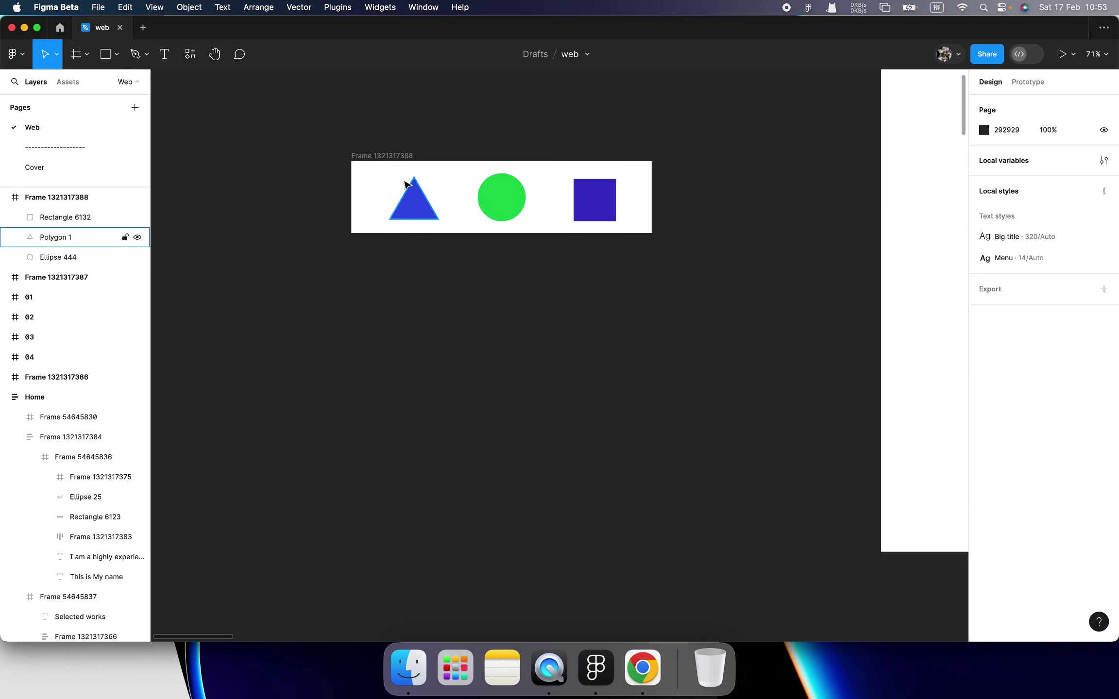
left_click(434, 170)
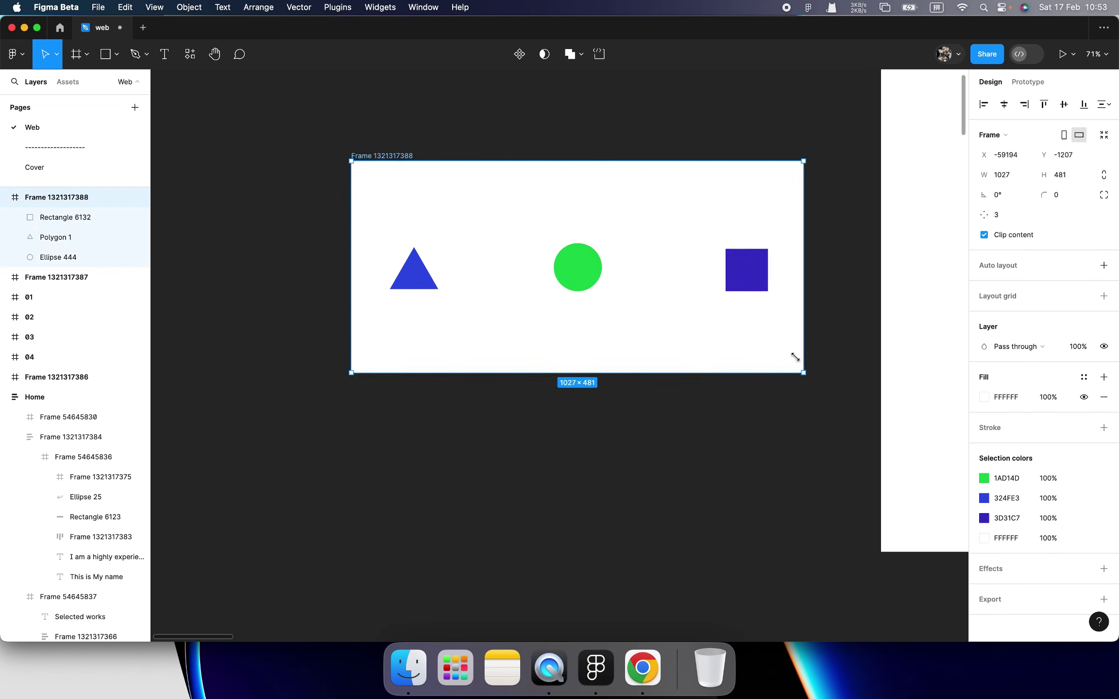
mouse_move(651, 236)
left_mouse_down()
mouse_move(665, 367)
mouse_move(652, 233)
left_mouse_up()
- Try Left and Right horizontal constraint on the circle, widening the frame then undoing
left_click(501, 197)
left_click(1042, 230)
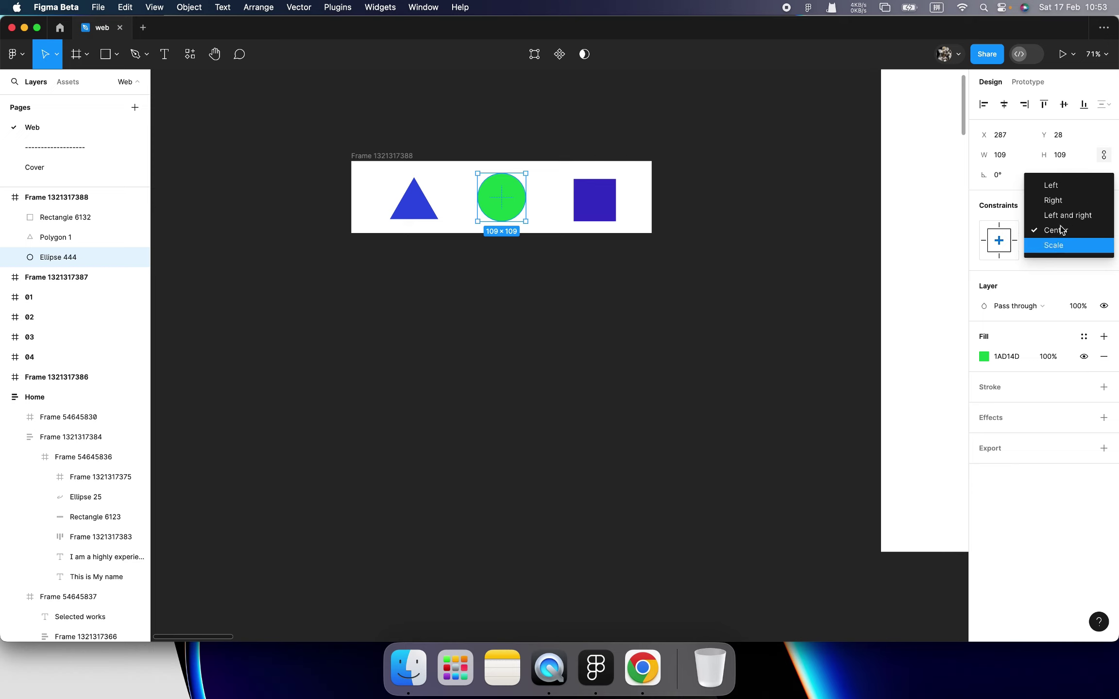
left_click(1062, 216)
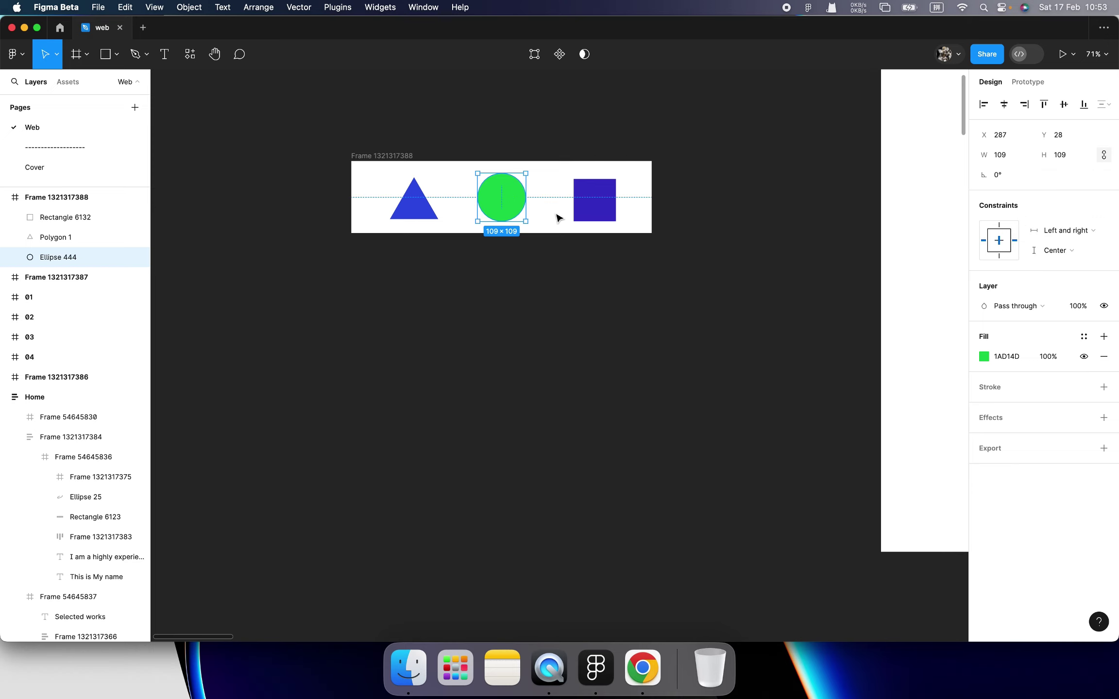
left_click(369, 156)
left_click_drag(652, 206, 794, 204)
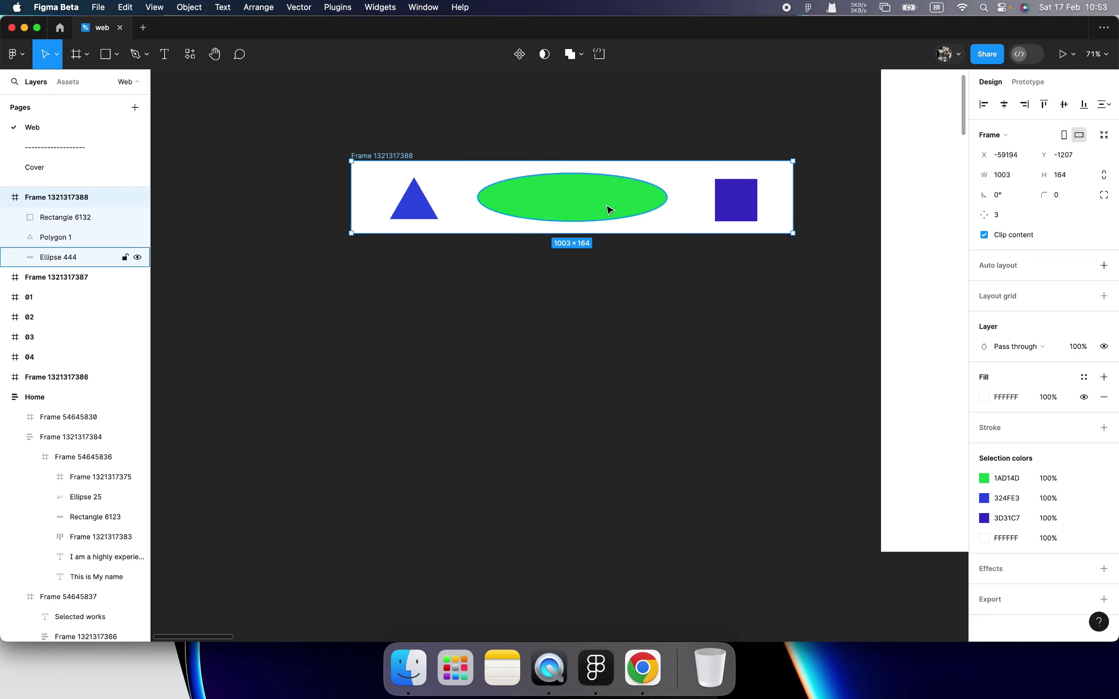
key("ctrl+z")
- Return the circle's horizontal constraint to Center and select the shapes frame
left_click(510, 200)
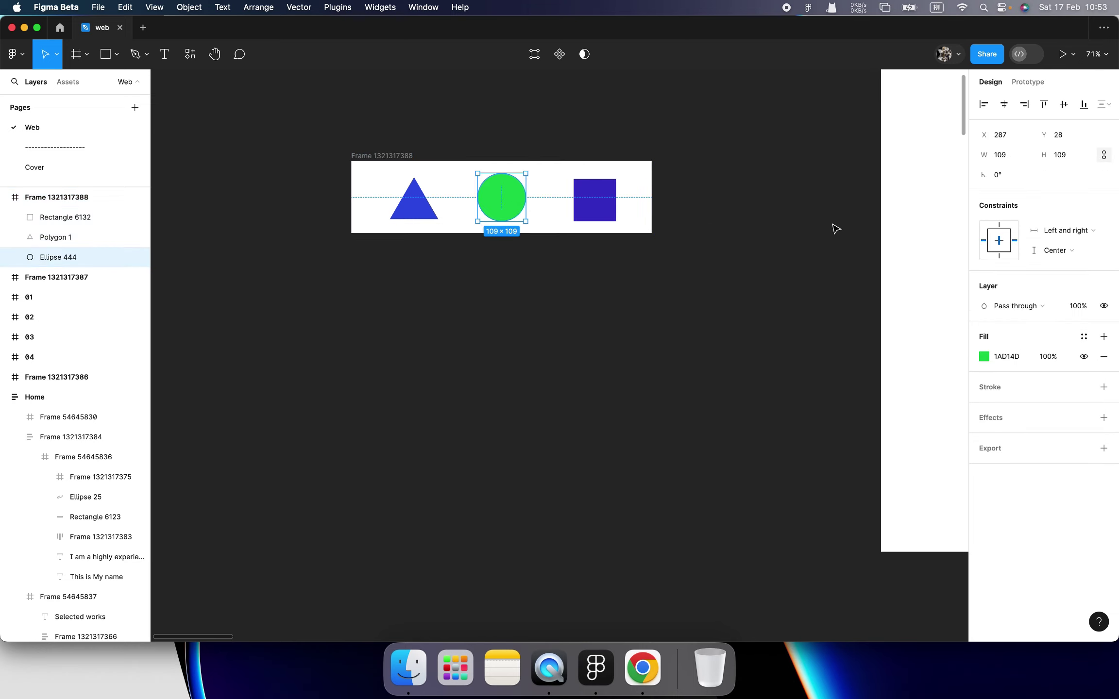
left_click(1065, 238)
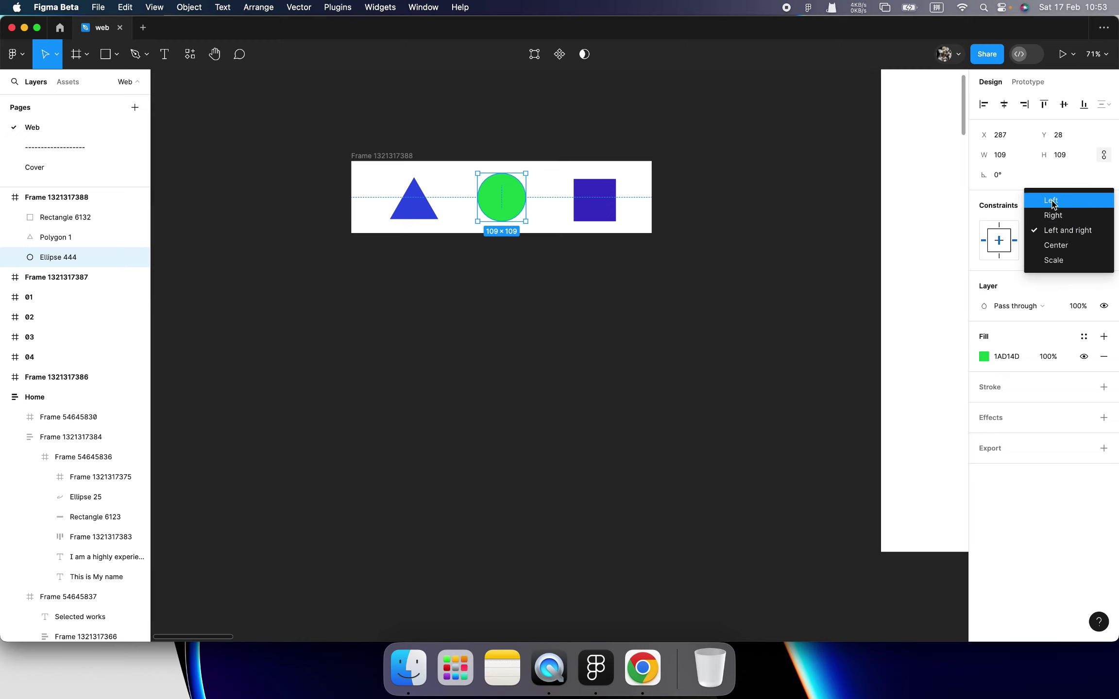
left_click(1060, 250)
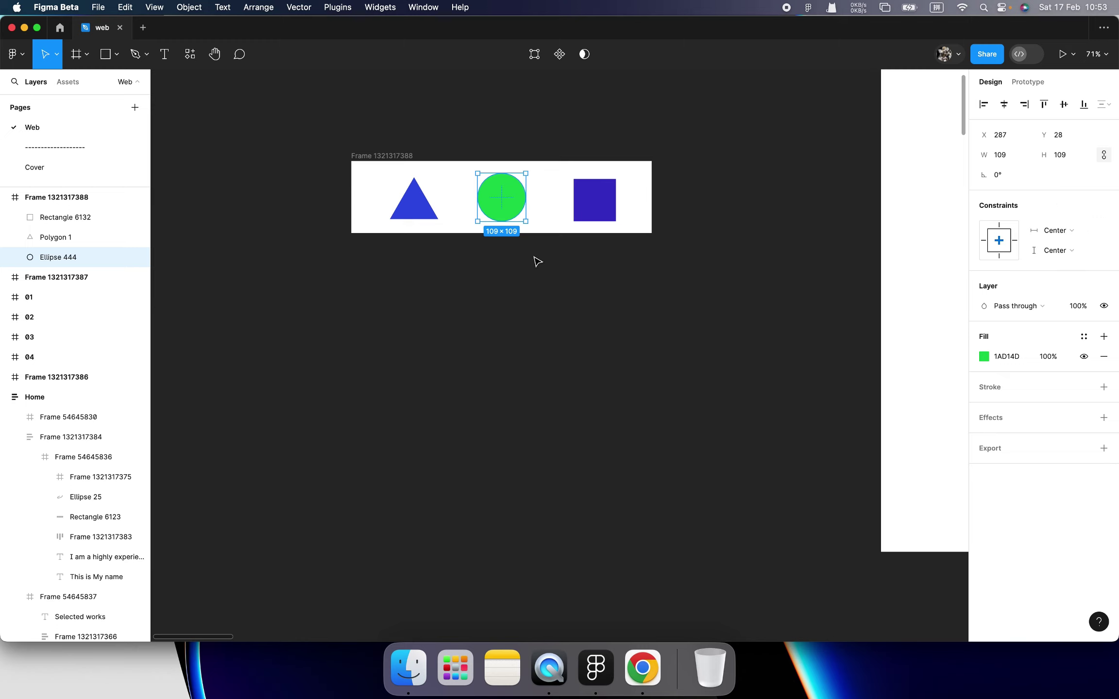
left_click(468, 263)
- Move the original shapes frame up and left, then duplicate it
left_click_drag(394, 154, 364, 132)
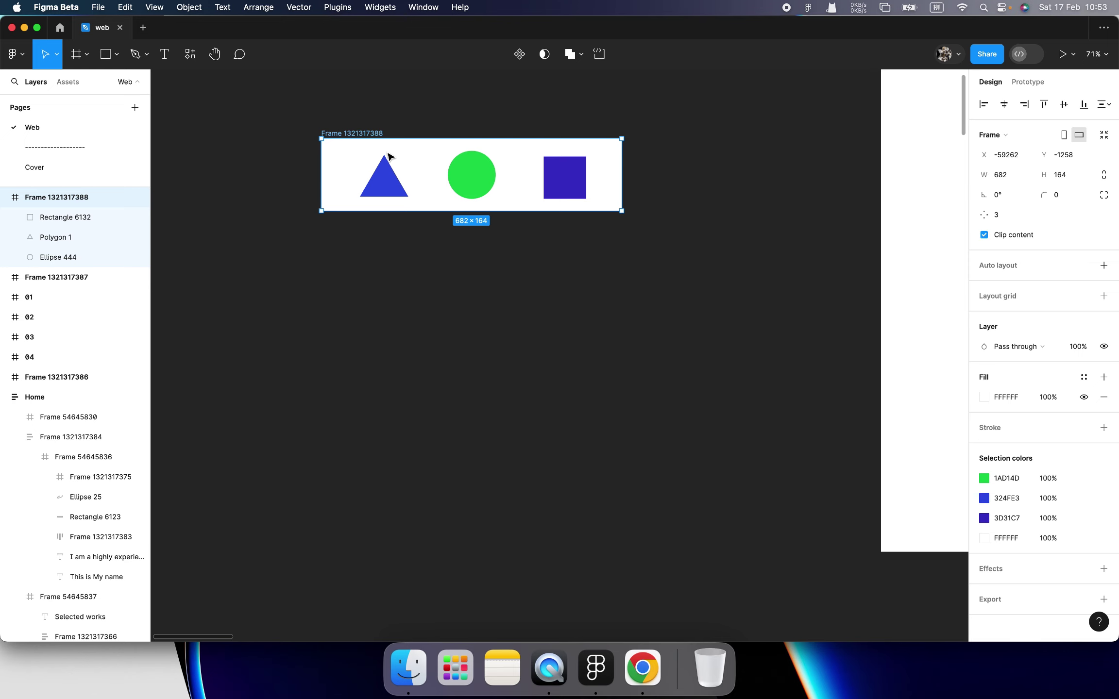
key("super+d")
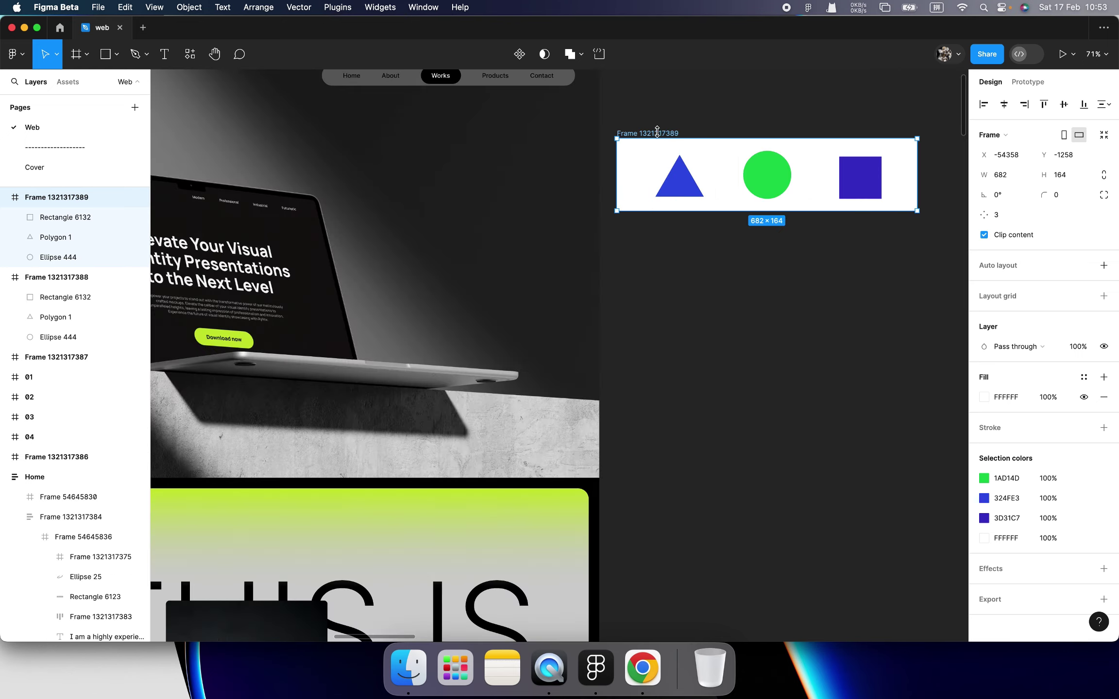
mouse_move(664, 131)
left_mouse_down()
mouse_move(675, 127)
mouse_move(488, 150)
mouse_move(514, 152)
left_mouse_up()
key("super+z")
scroll(522, 161, "up", 5)
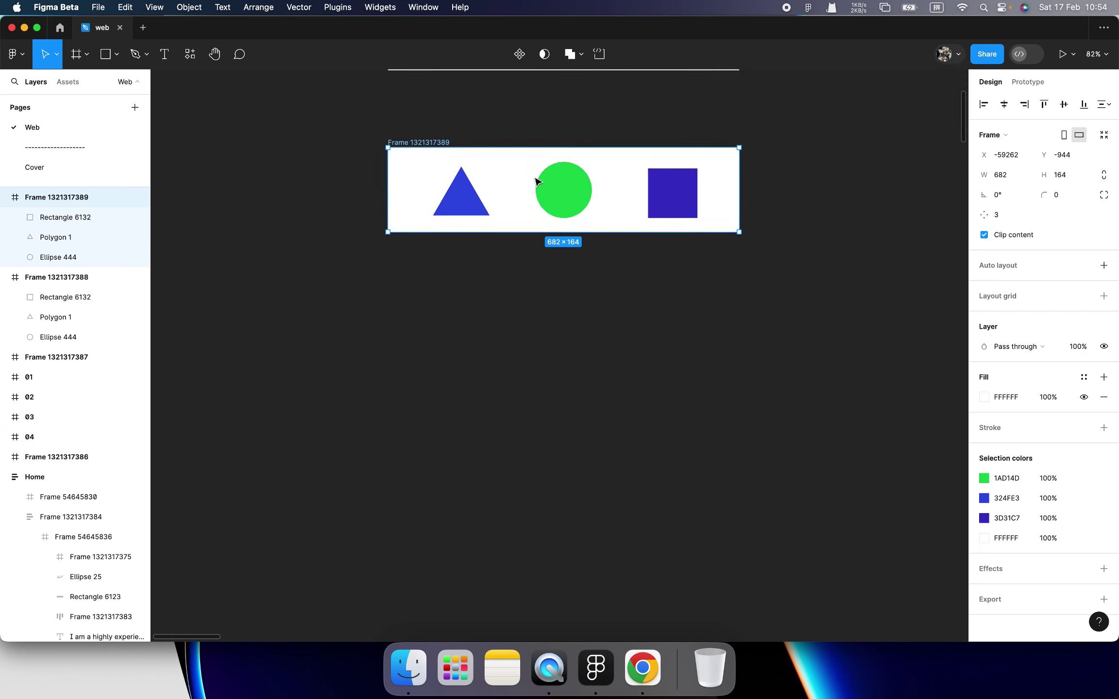
- Give the copy auto layout with 80 vertical and horizontal padding, positioned below the original
left_click(1105, 267)
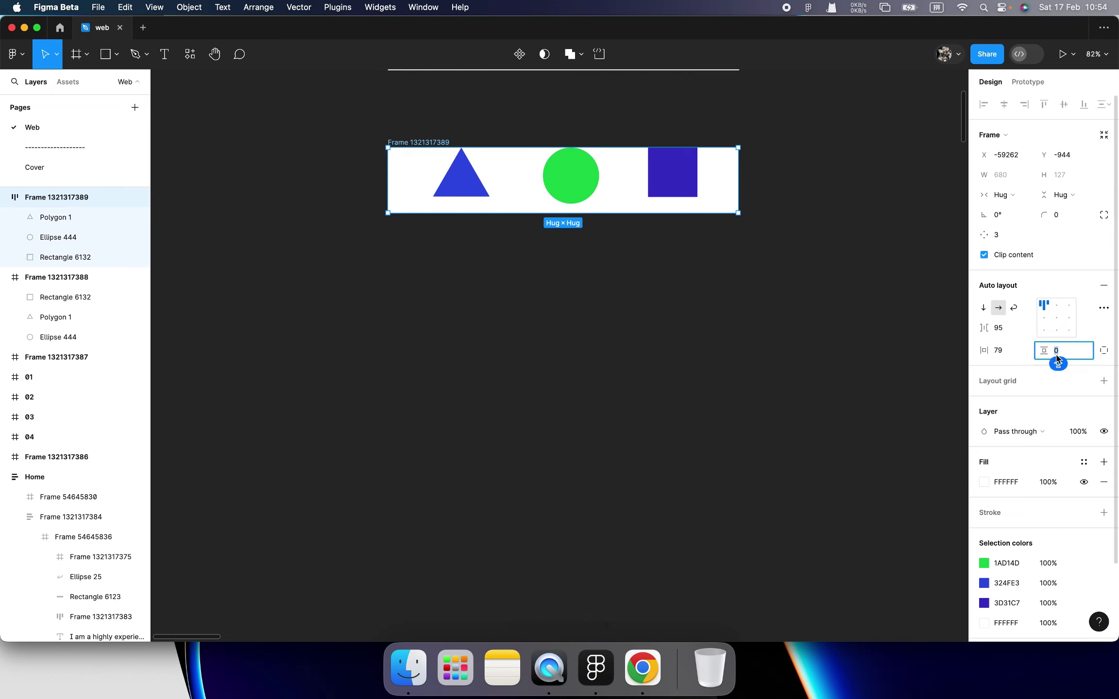
type("80")
key("Return")
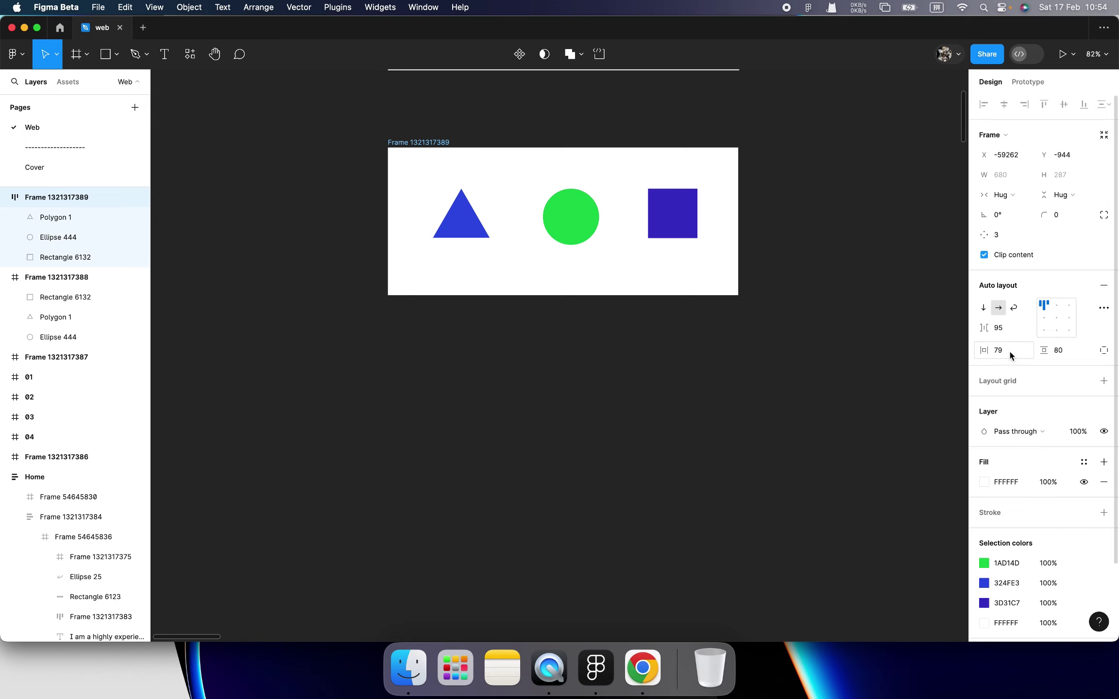
type("80")
key("Return")
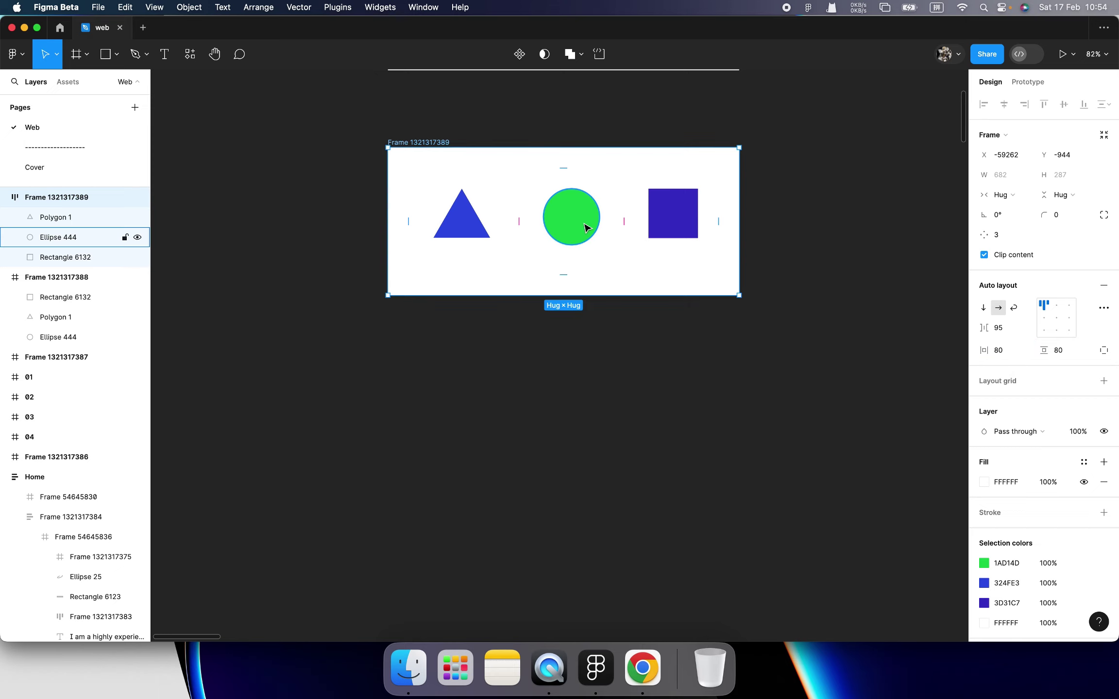
left_click_drag(436, 146, 435, 136)
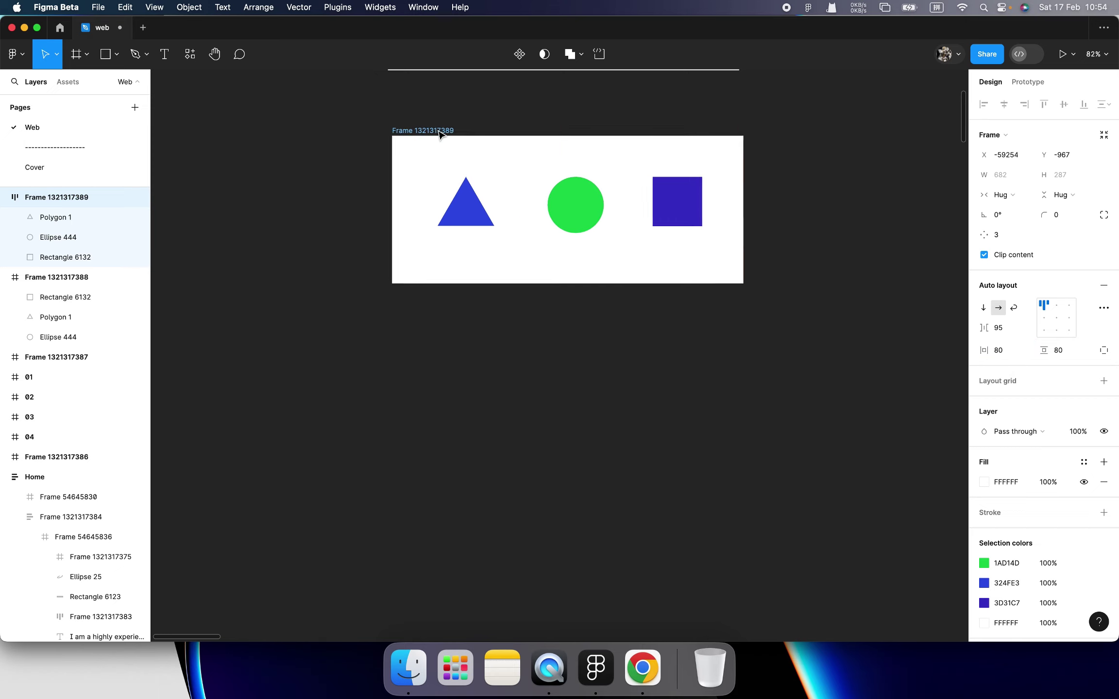
scroll(630, 298, "up", 4)
scroll(629, 297, "right", 2)
left_click(629, 298)
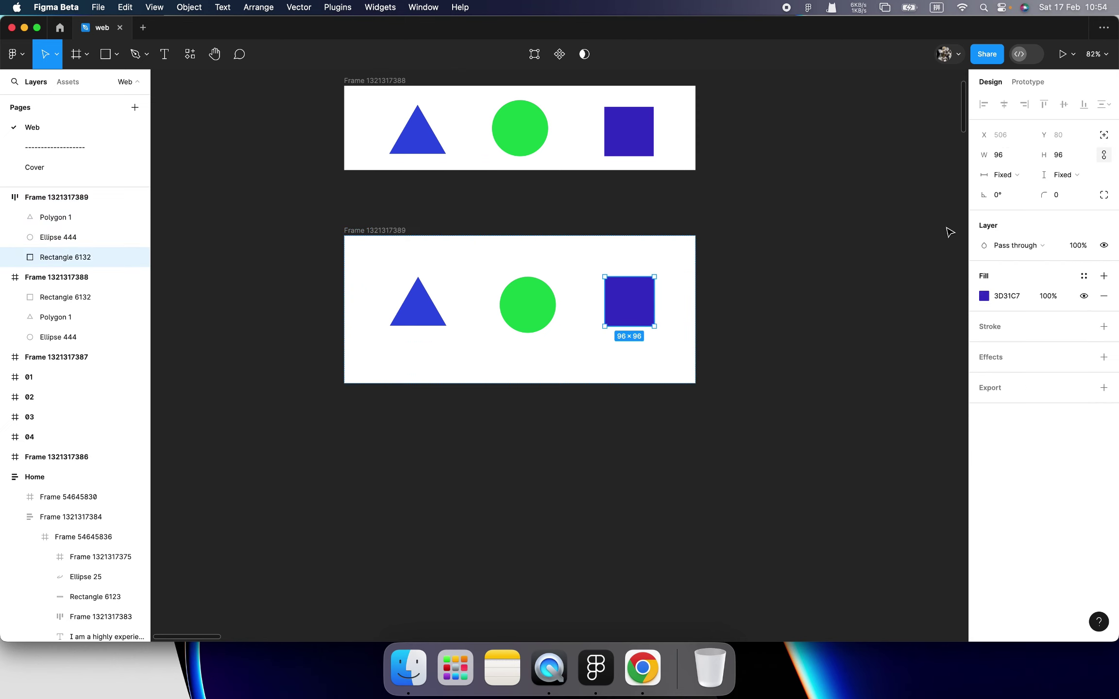
- Stretch-test the auto-layout frame and the original constraints frame, undoing the widening
left_click(529, 110)
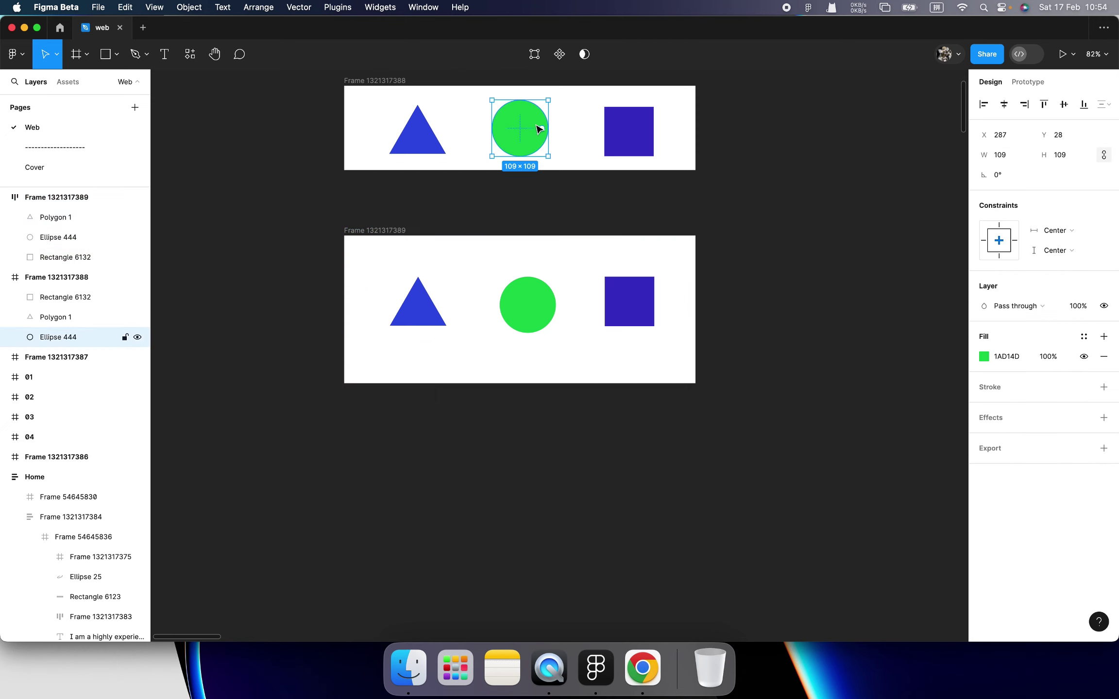
scroll(427, 151, "up", 3)
left_click(426, 148)
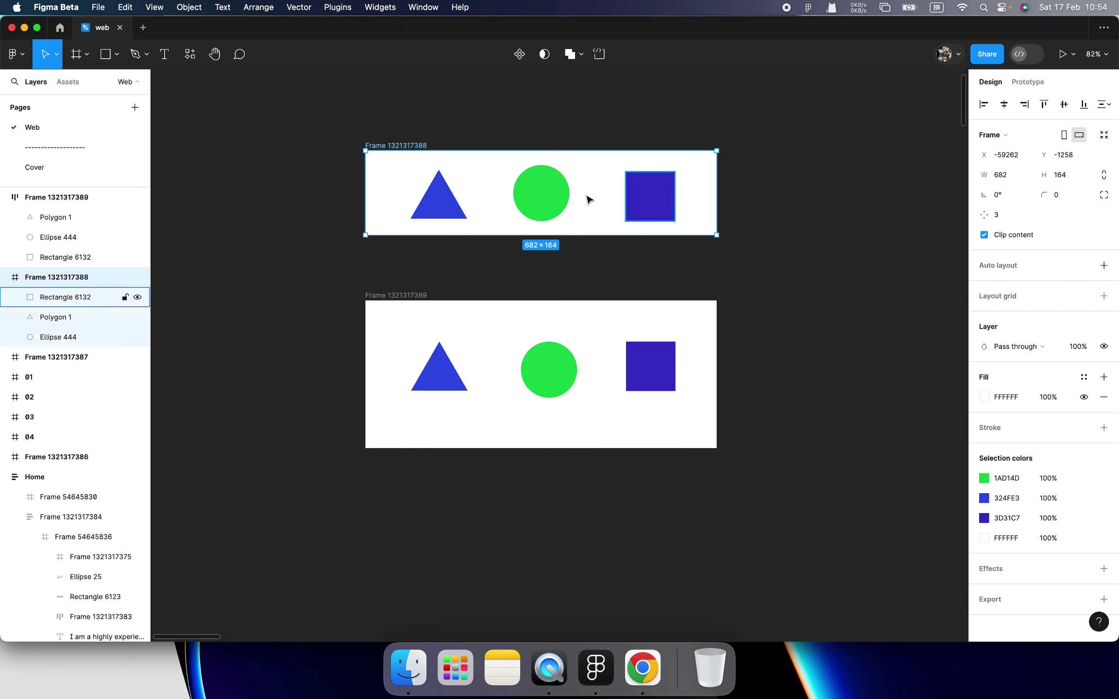
left_click(672, 203)
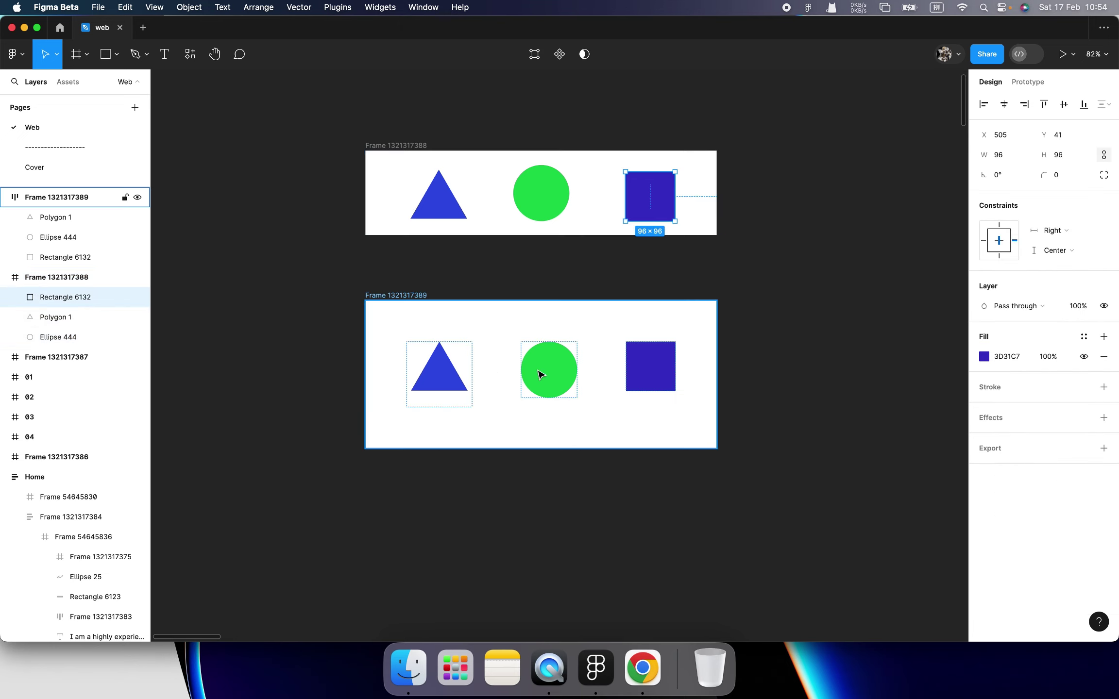
left_click(714, 359)
left_click_drag(715, 358, 783, 359)
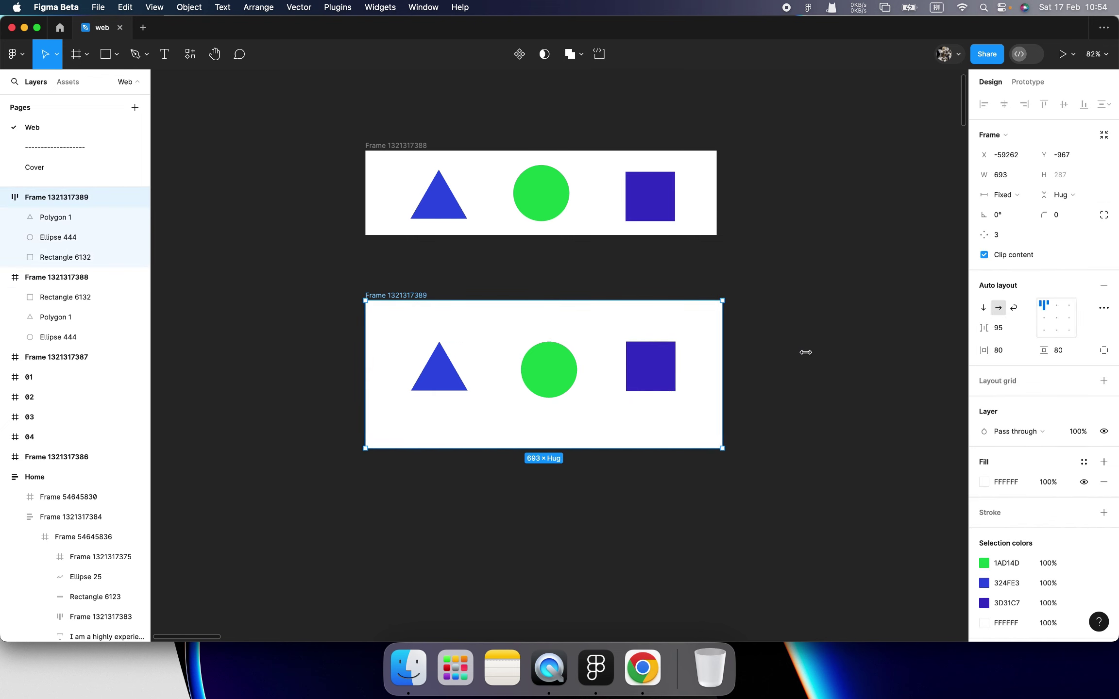
key("super+z")
left_click(451, 181)
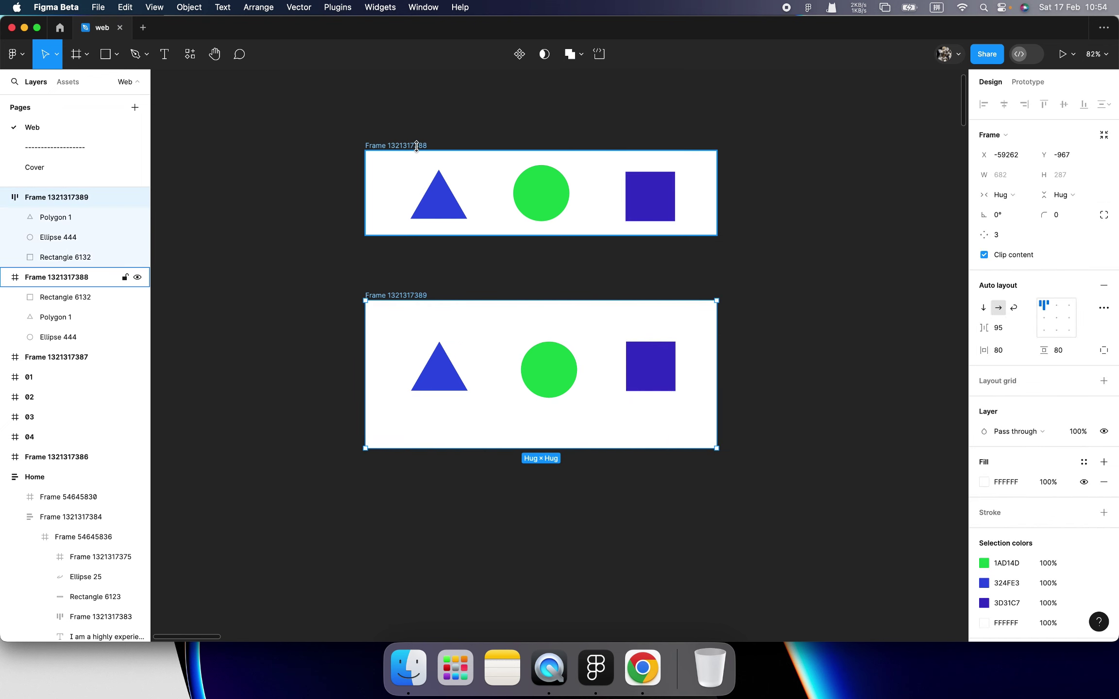
left_click_drag(783, 206, 673, 206)
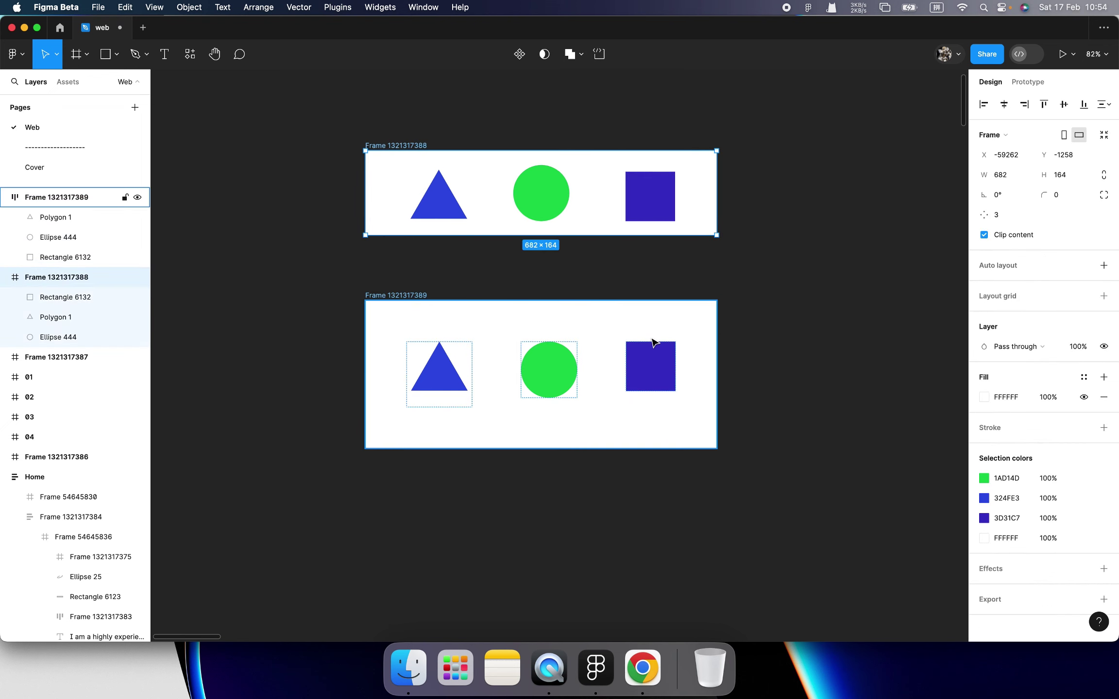
- Set the auto-layout frame to top-centre alignment and resize it to check the centring
left_click(660, 362)
scroll(661, 359, "down", 5)
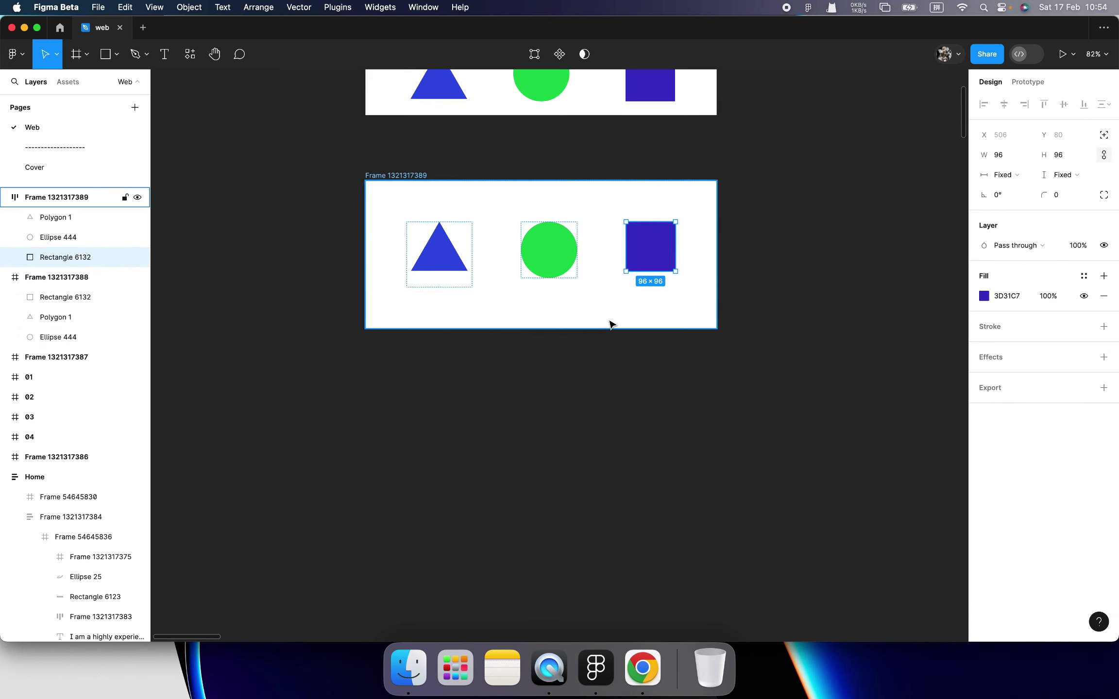
left_click(418, 176)
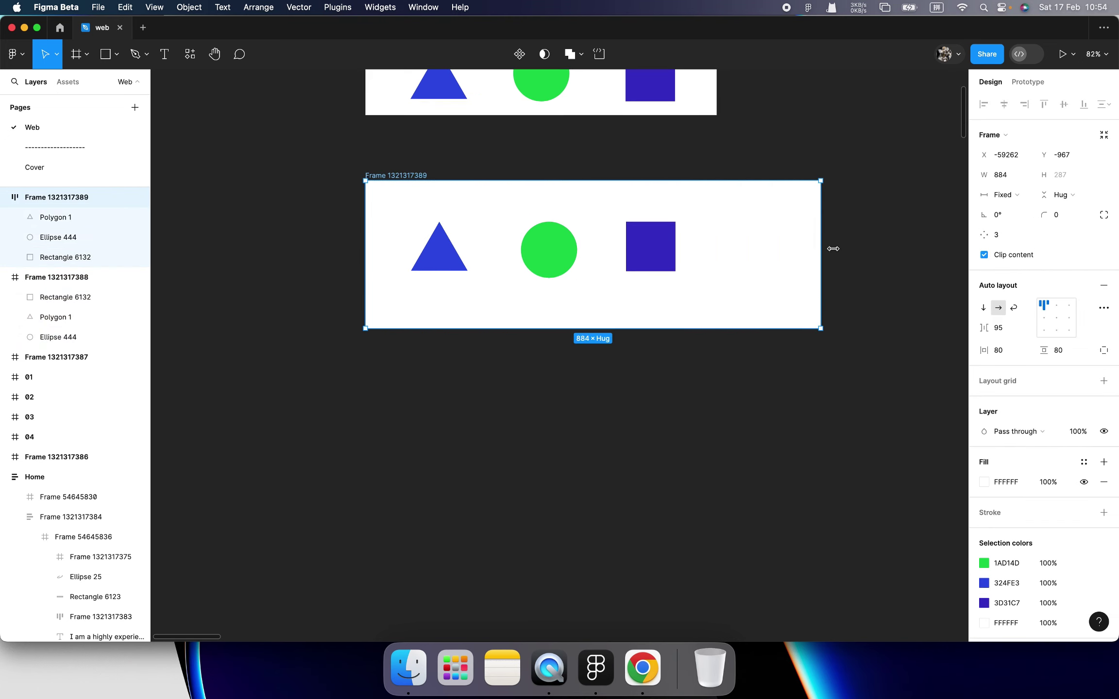
left_click_drag(719, 248, 821, 248)
key("Escape")
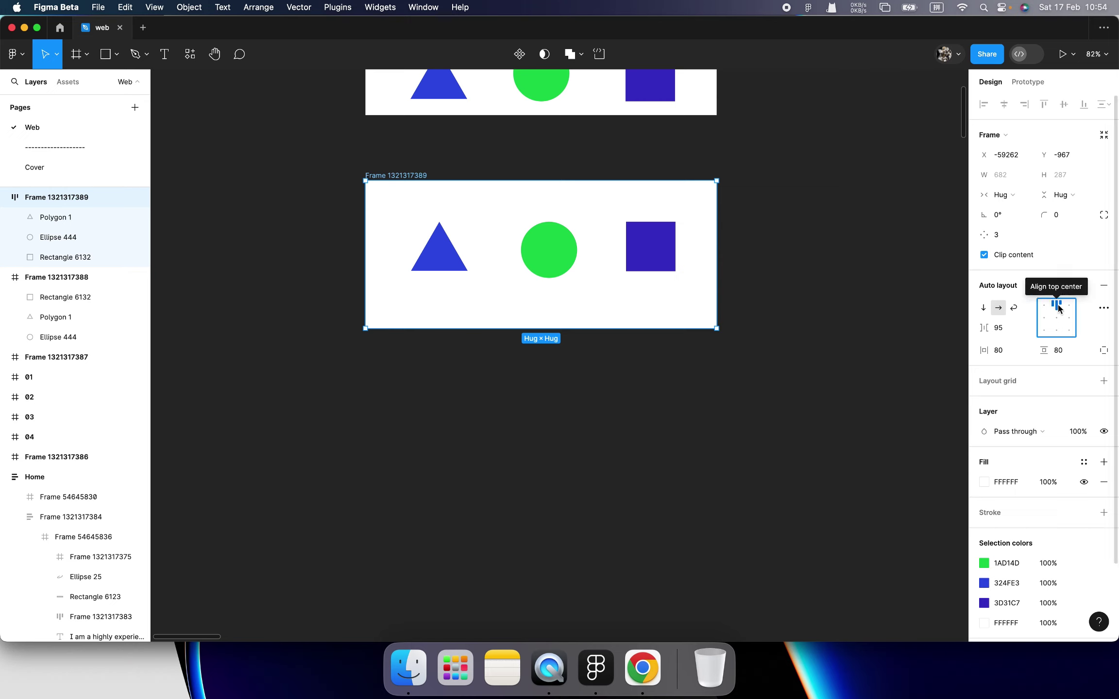
left_click(1057, 304)
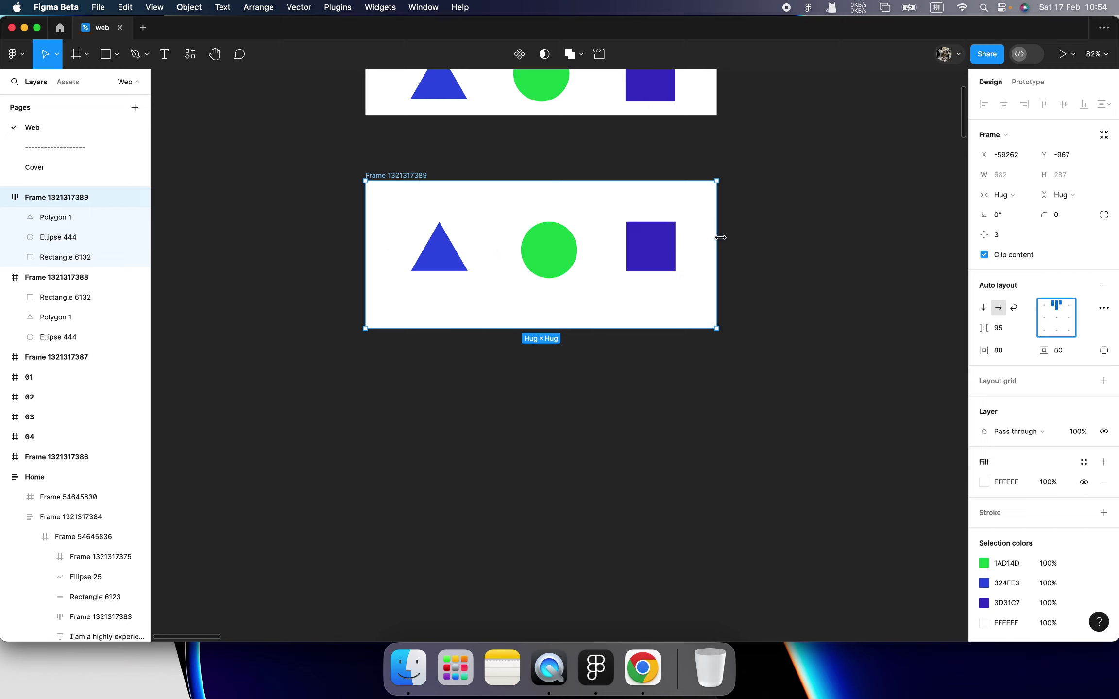
mouse_move(717, 237)
left_mouse_down()
mouse_move(698, 244)
mouse_move(832, 251)
mouse_move(717, 252)
left_mouse_up()
- Set the triangle and square width to Fill container, then shift the frame down-left
left_click(659, 260)
left_click(451, 259, "shift")
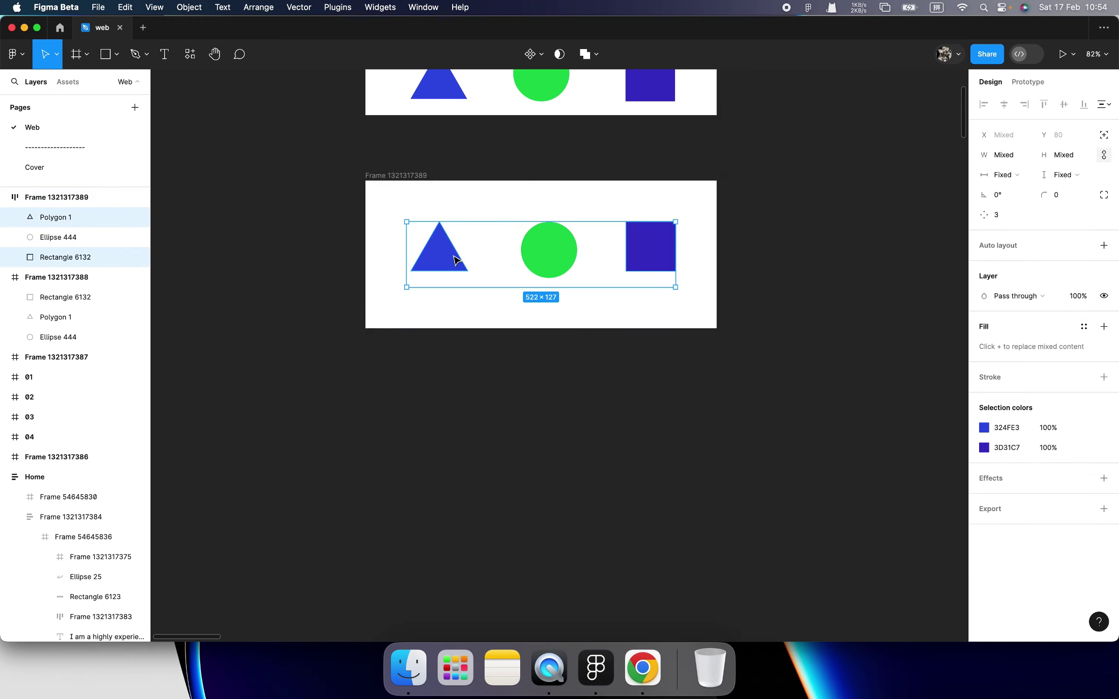
left_click(1015, 176)
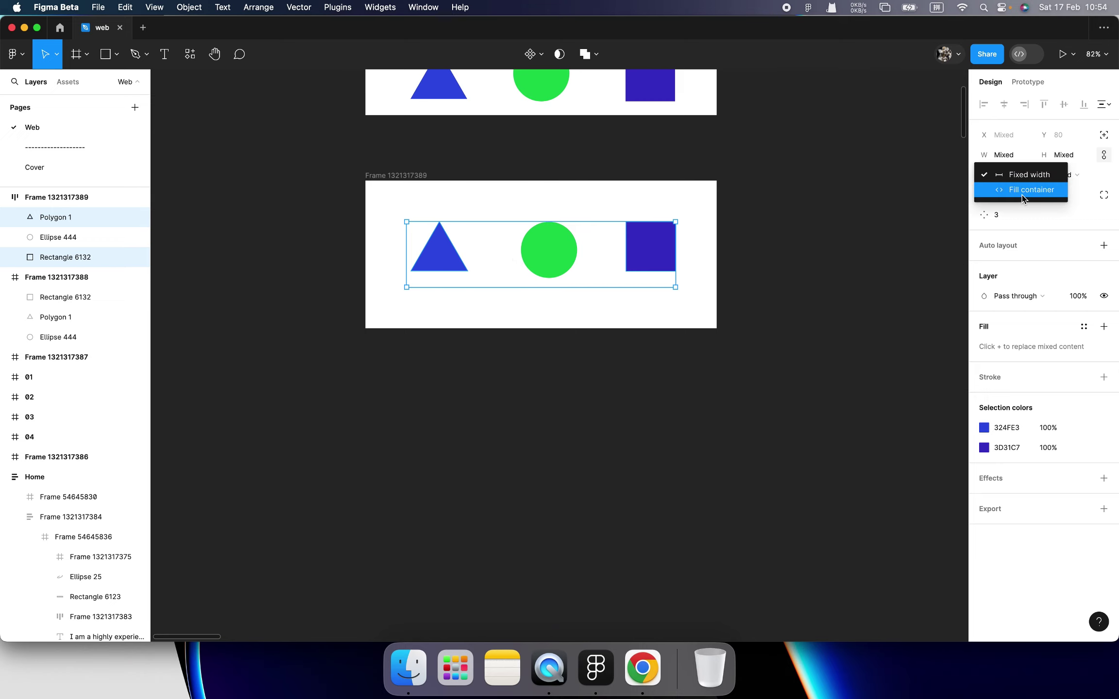
left_click(1022, 194)
left_click(764, 282)
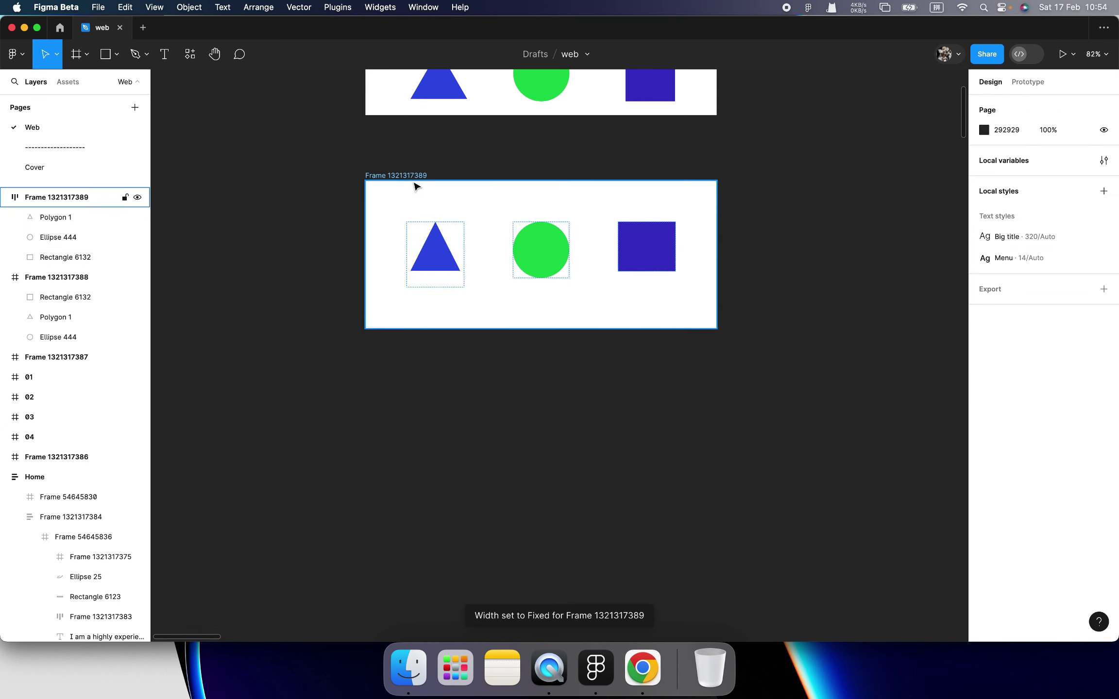
left_click_drag(411, 178, 369, 210)
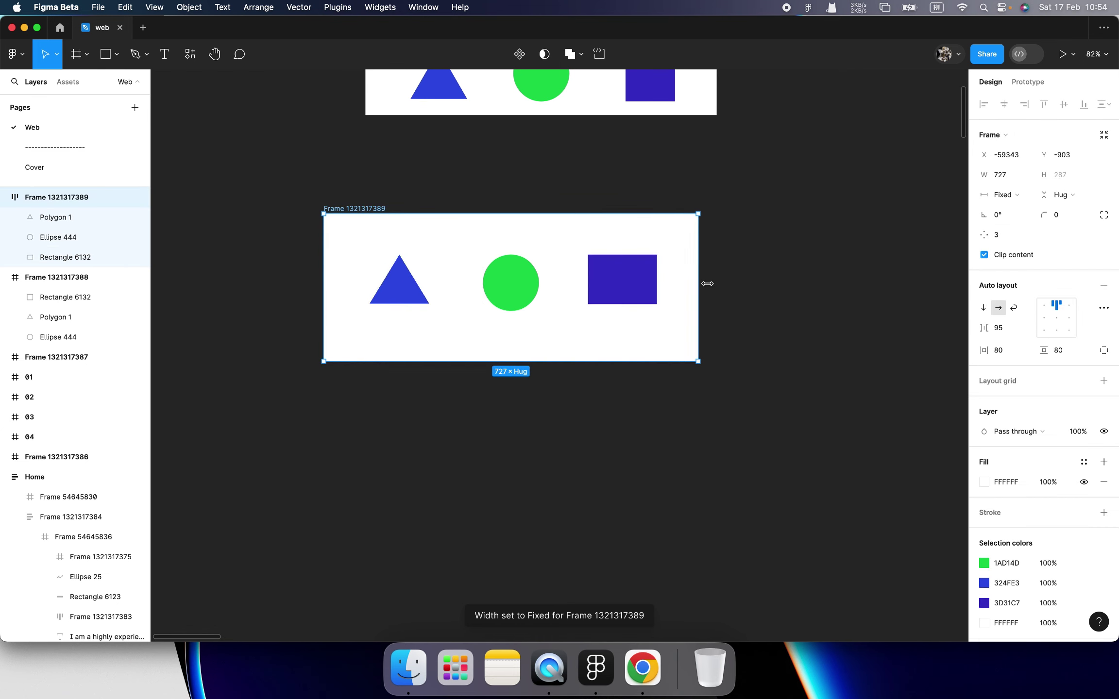
- Align the auto-layout frame under the first frame and widen it to 1035
left_click_drag(678, 280, 851, 280)
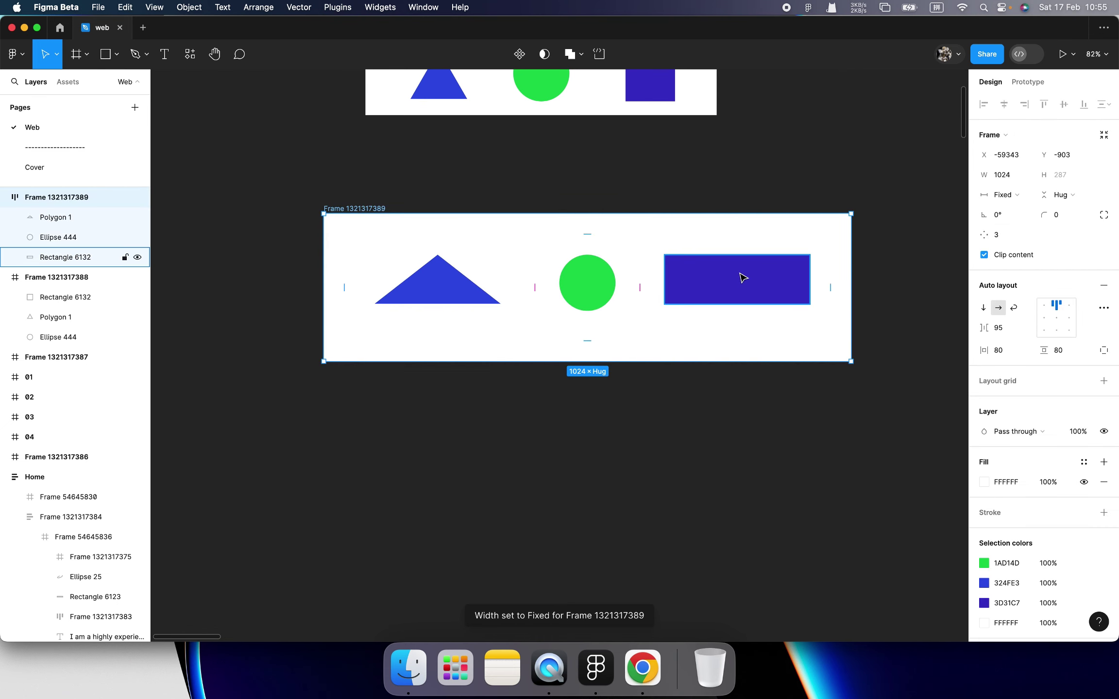
key("super+z")
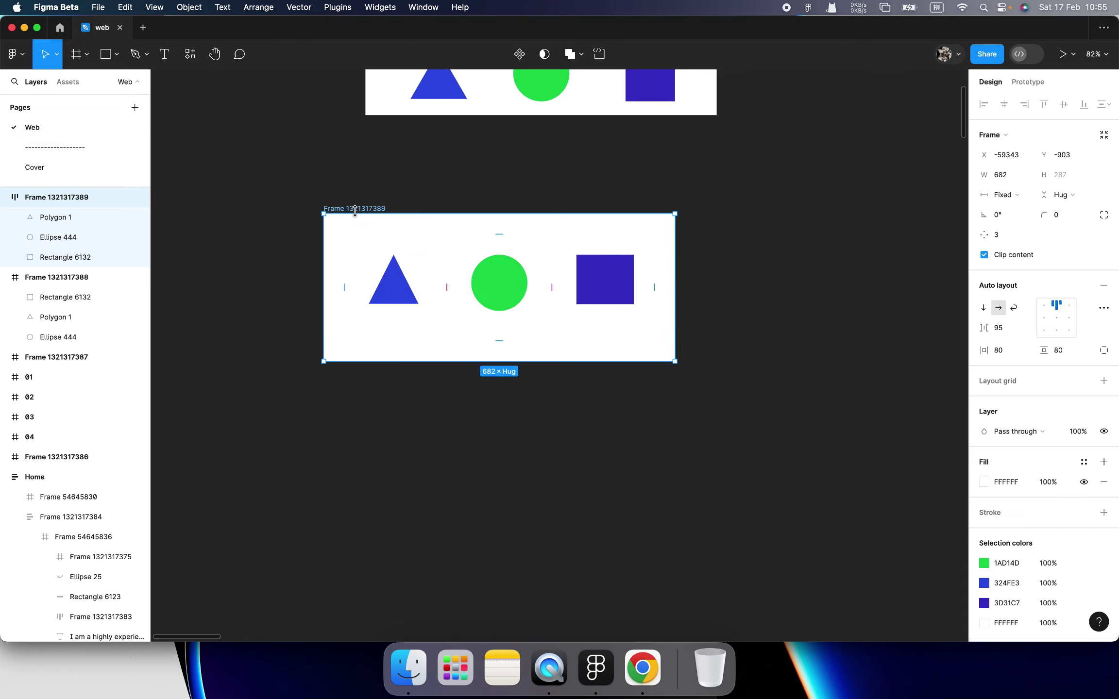
left_click_drag(688, 280, 826, 285)
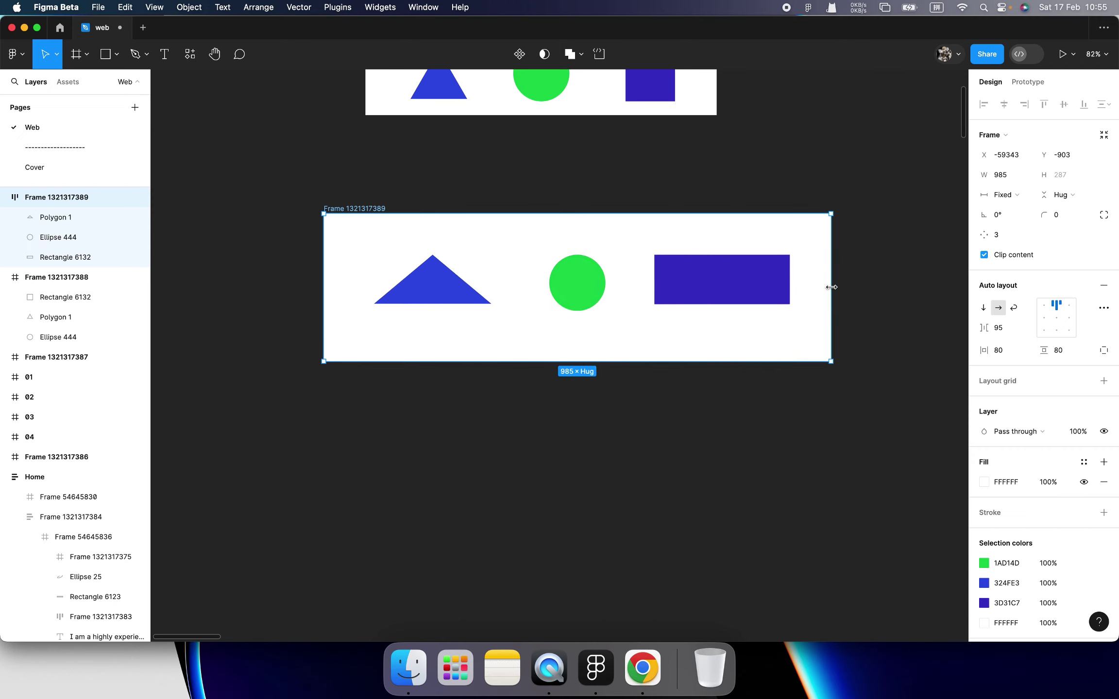
key("super+z")
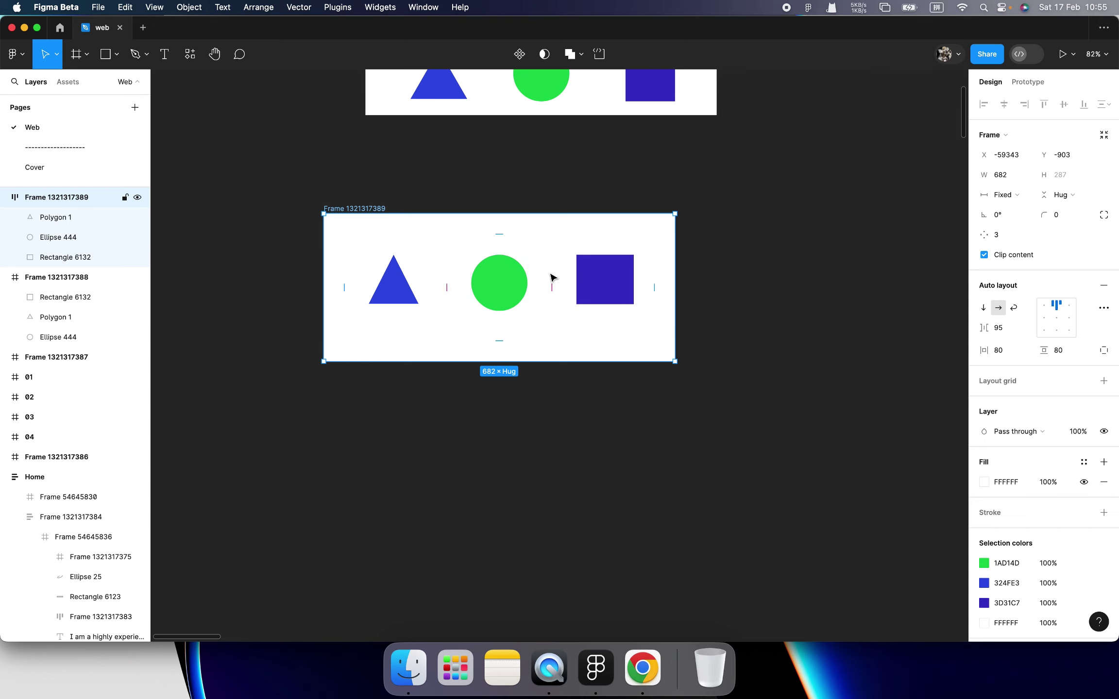
scroll(467, 202, "up", 2)
scroll(413, 204, "up", 3)
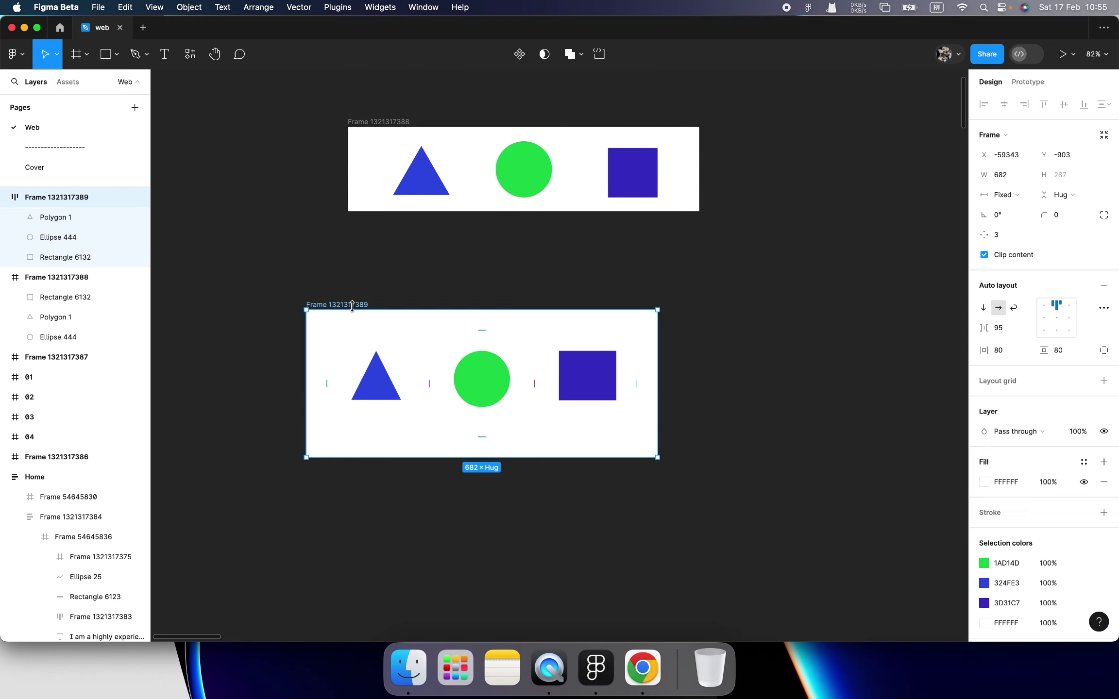
left_click_drag(354, 308, 396, 284)
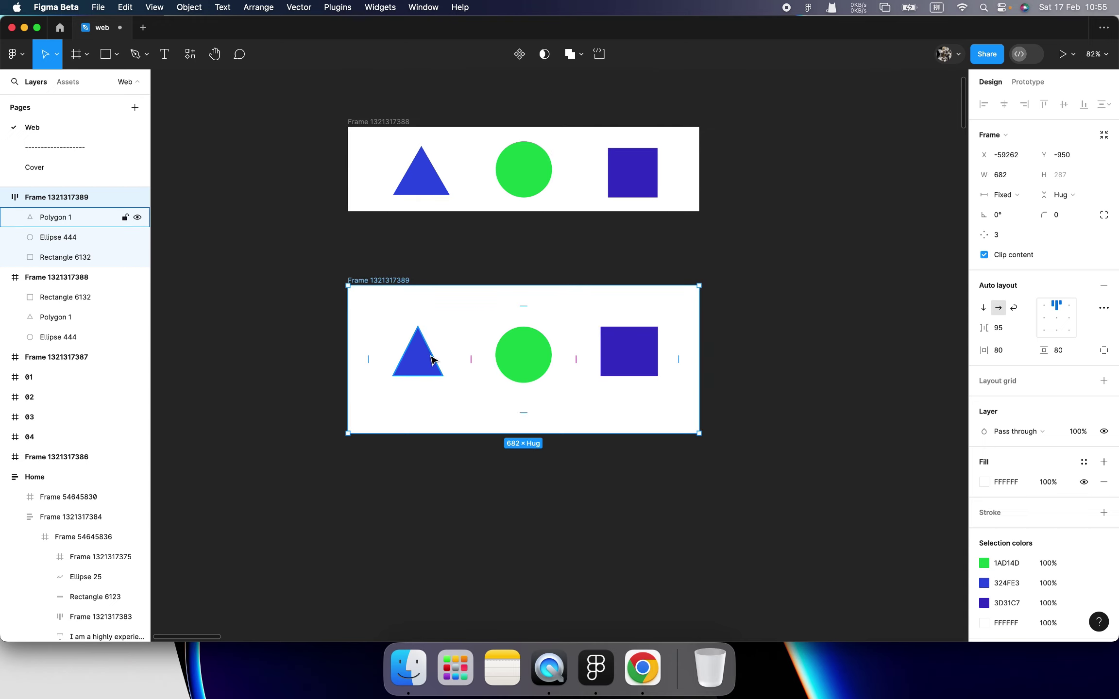
left_click_drag(702, 351, 805, 356)
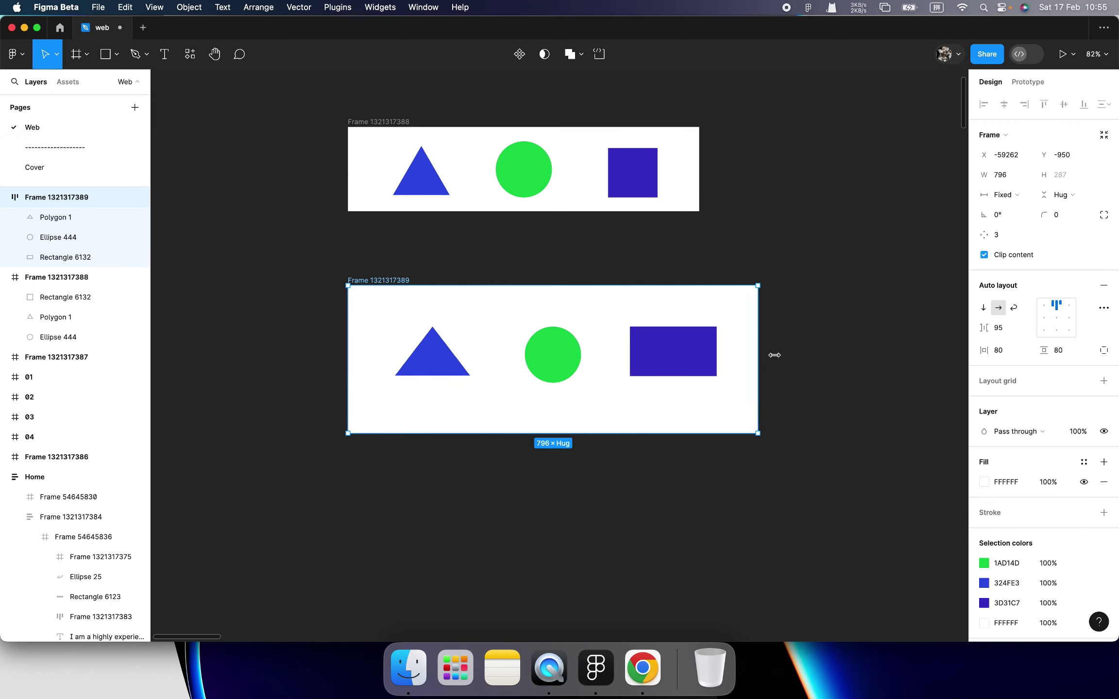
left_click_drag(805, 356, 880, 357)
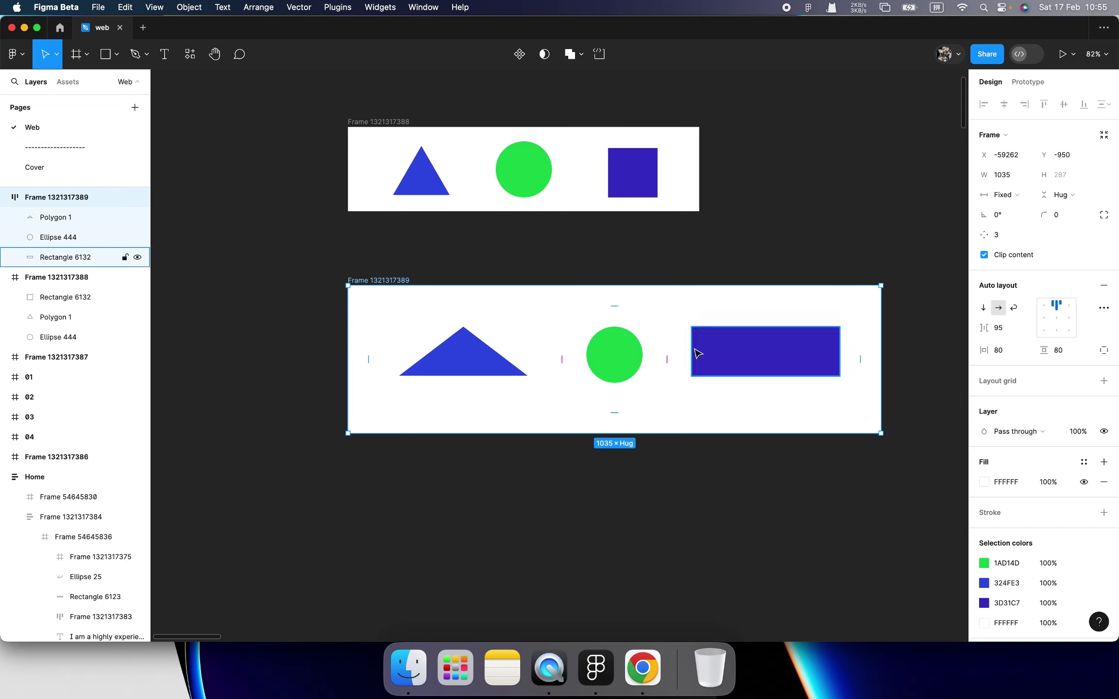
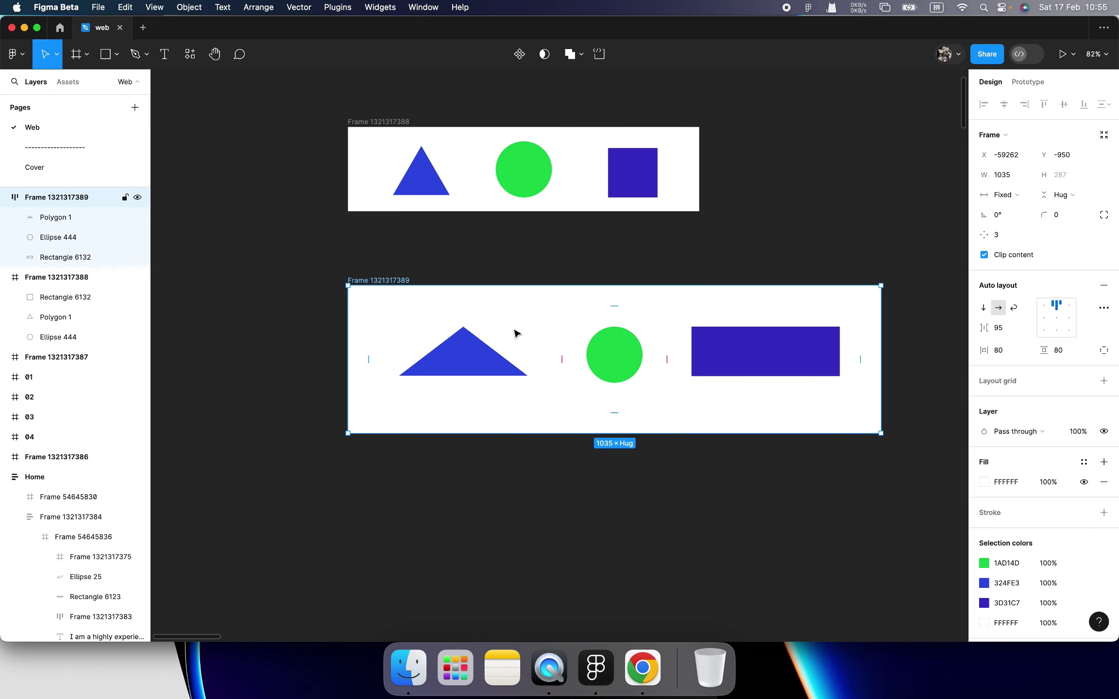
- Widen the top shapes frame to 1107, spreading its shapes across it
key("super+z")
left_click_drag(697, 366, 918, 366)
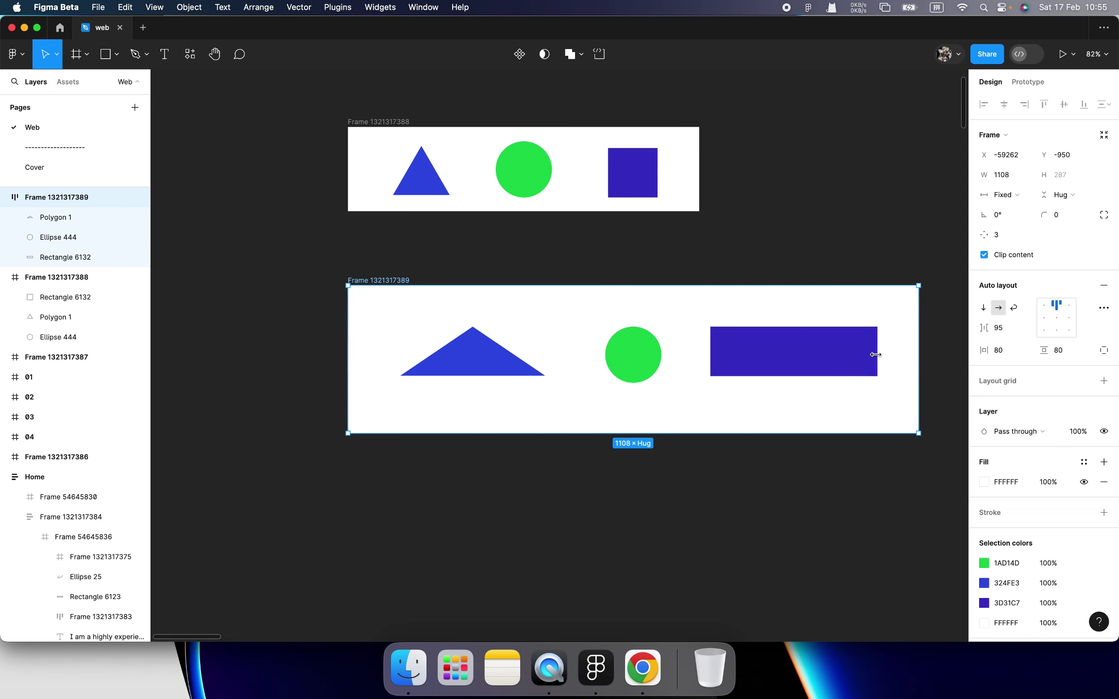
left_click(402, 125)
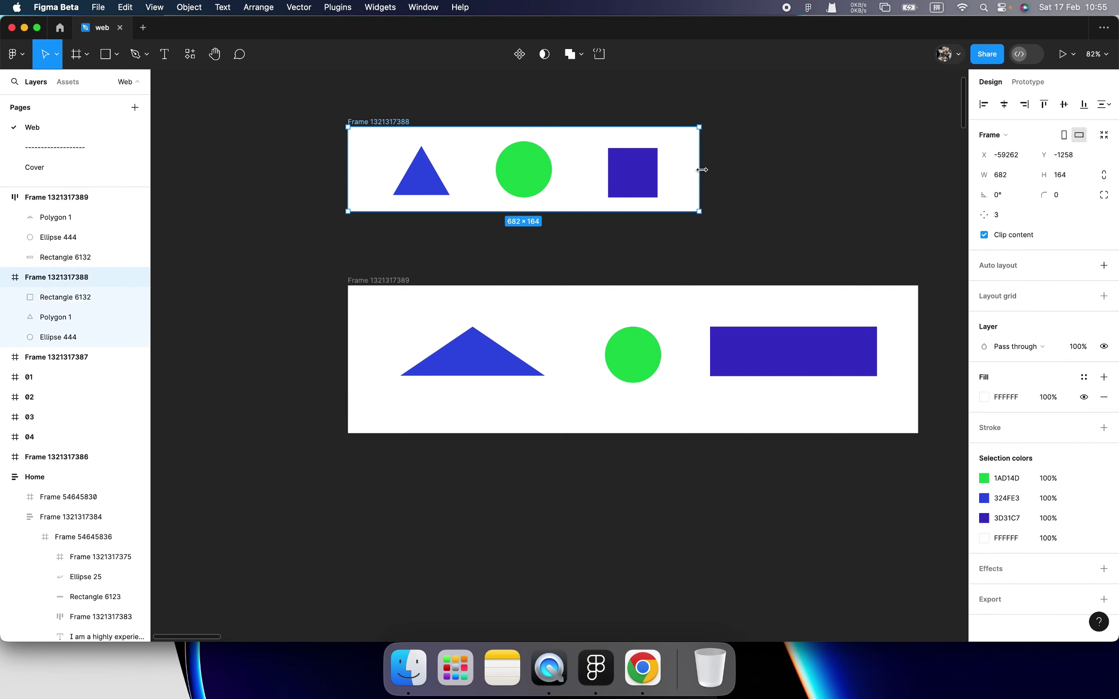
left_click_drag(702, 170, 918, 173)
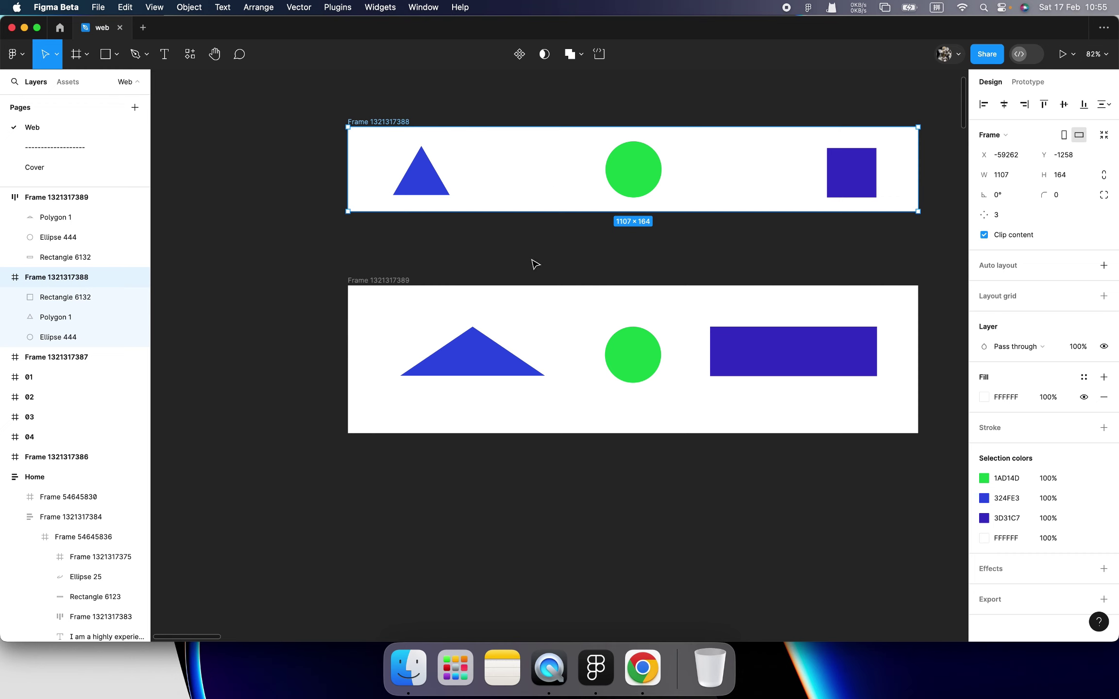
- Narrow the bottom auto-layout frame to 703 wide
left_click(465, 273)
left_click(407, 281)
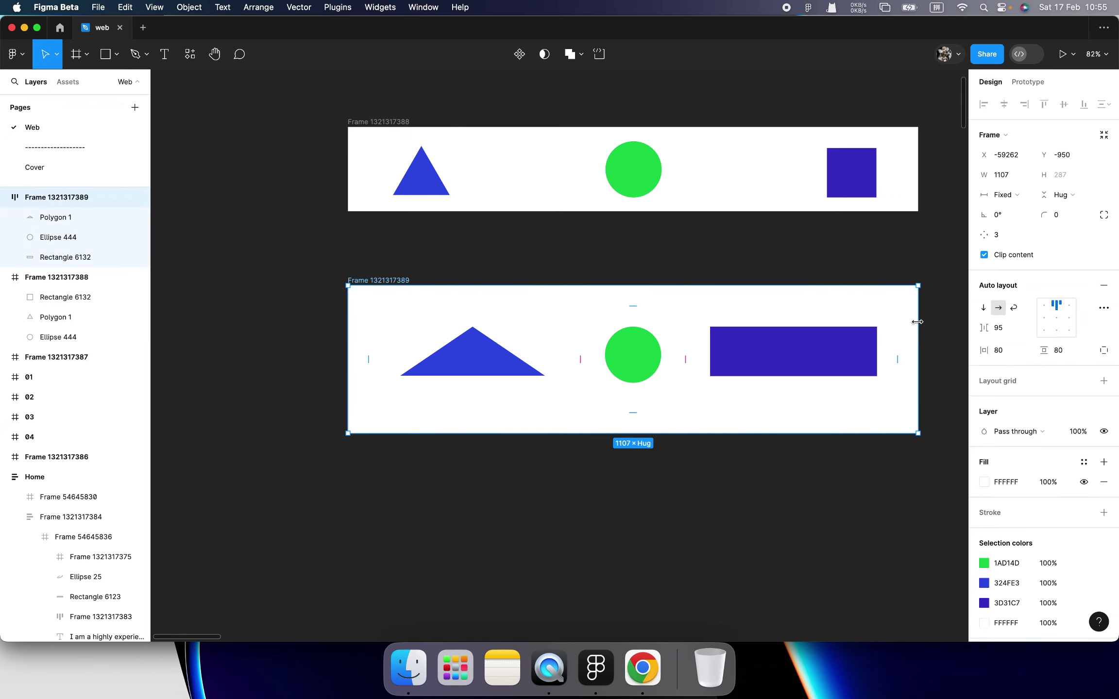
left_click_drag(917, 322, 714, 320)
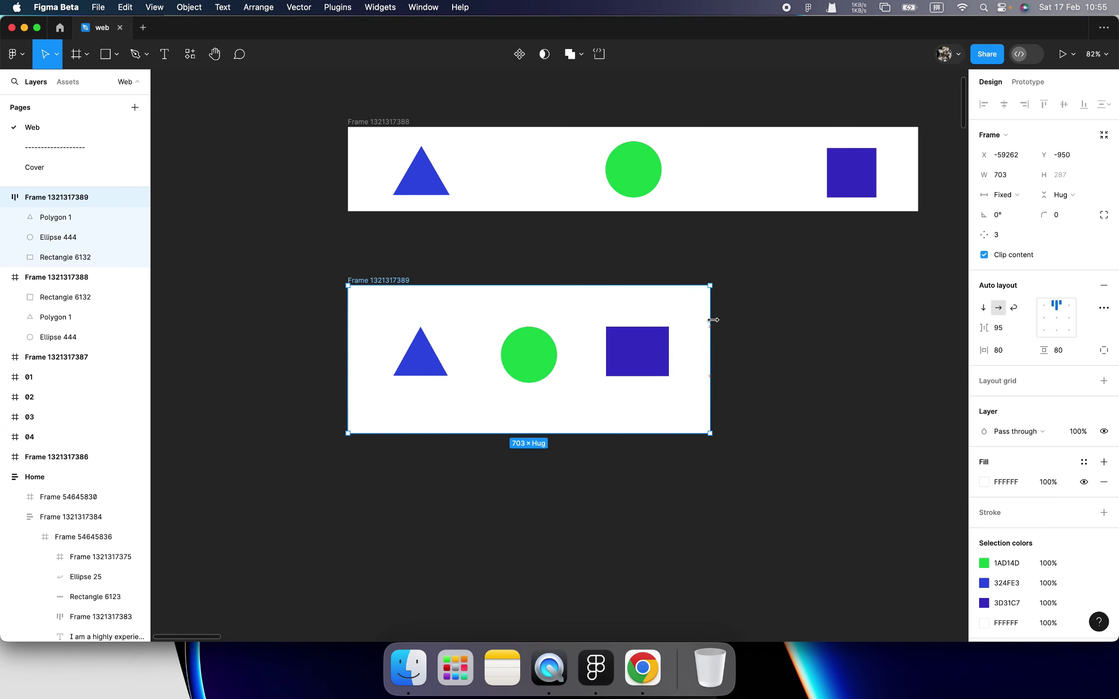
left_click(642, 342)
key("Escape")
- Switch the triangle and rectangle widths from Fill container to Fixed, keeping the row at 703
left_click(65, 257)
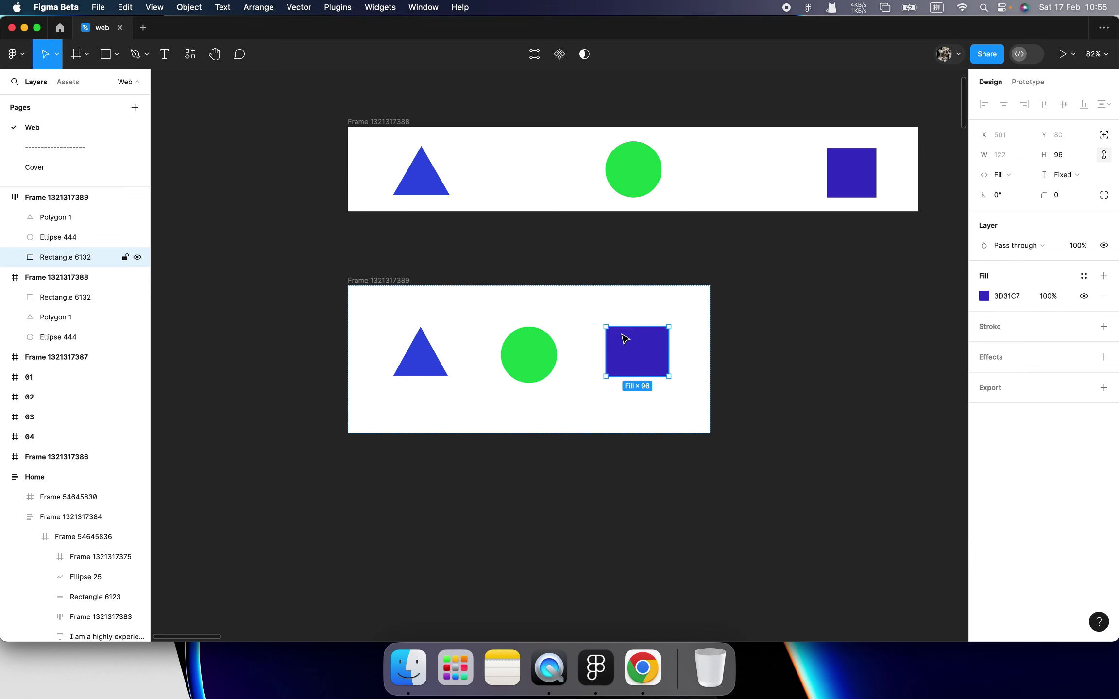
left_click(55, 217, "shift")
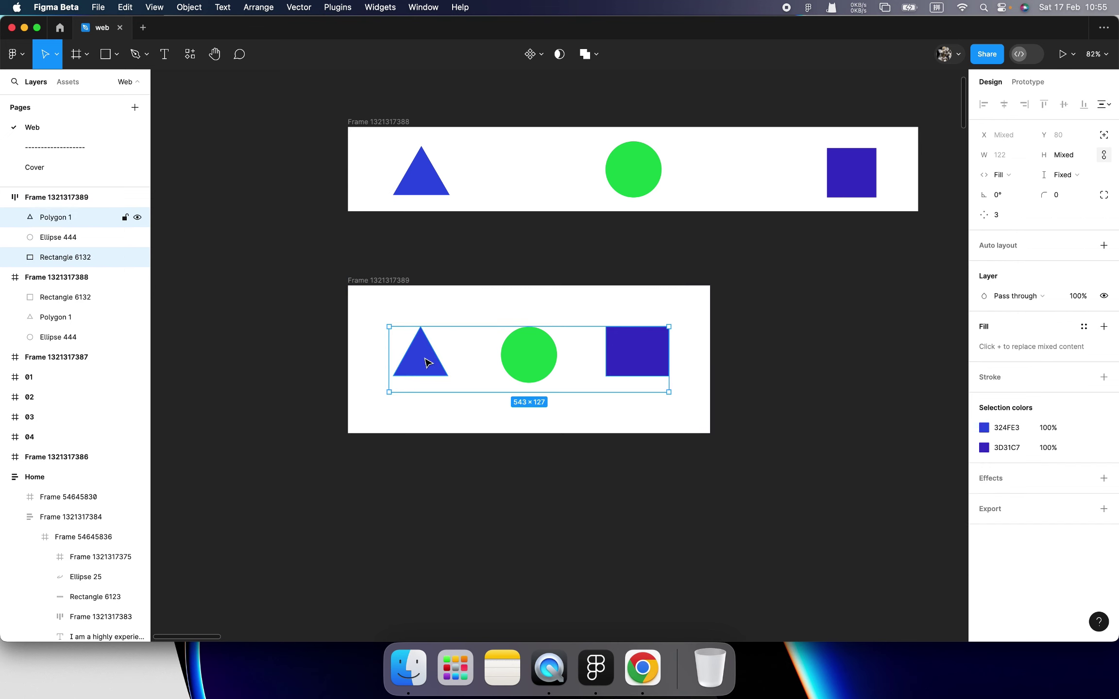
left_click(1028, 175)
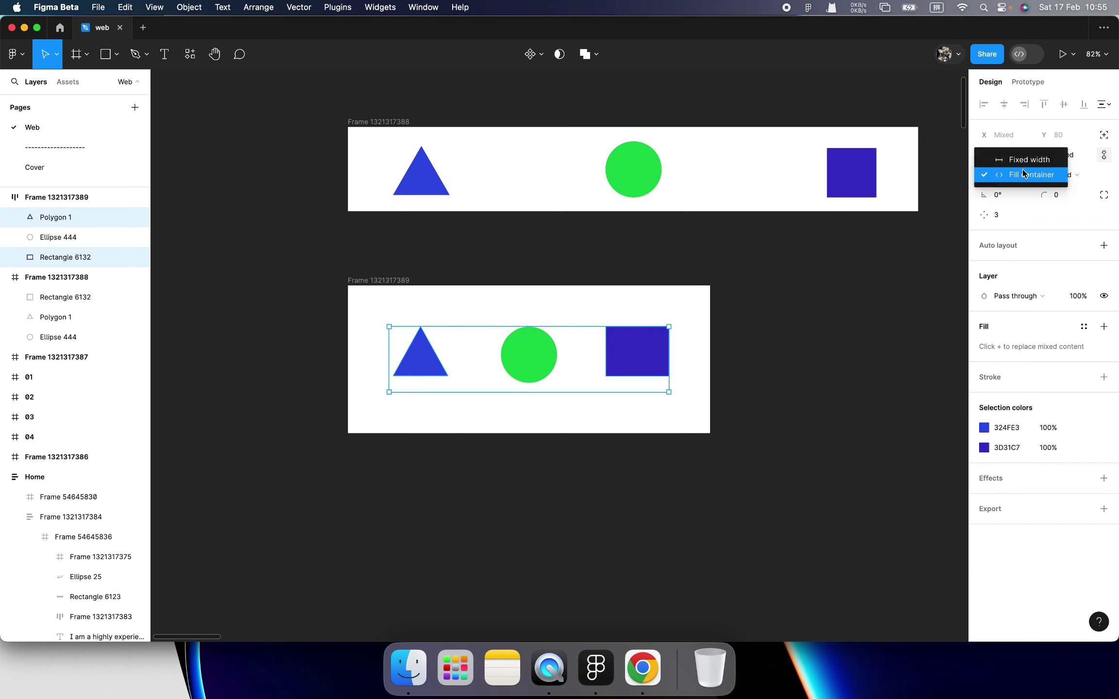
left_click(1024, 162)
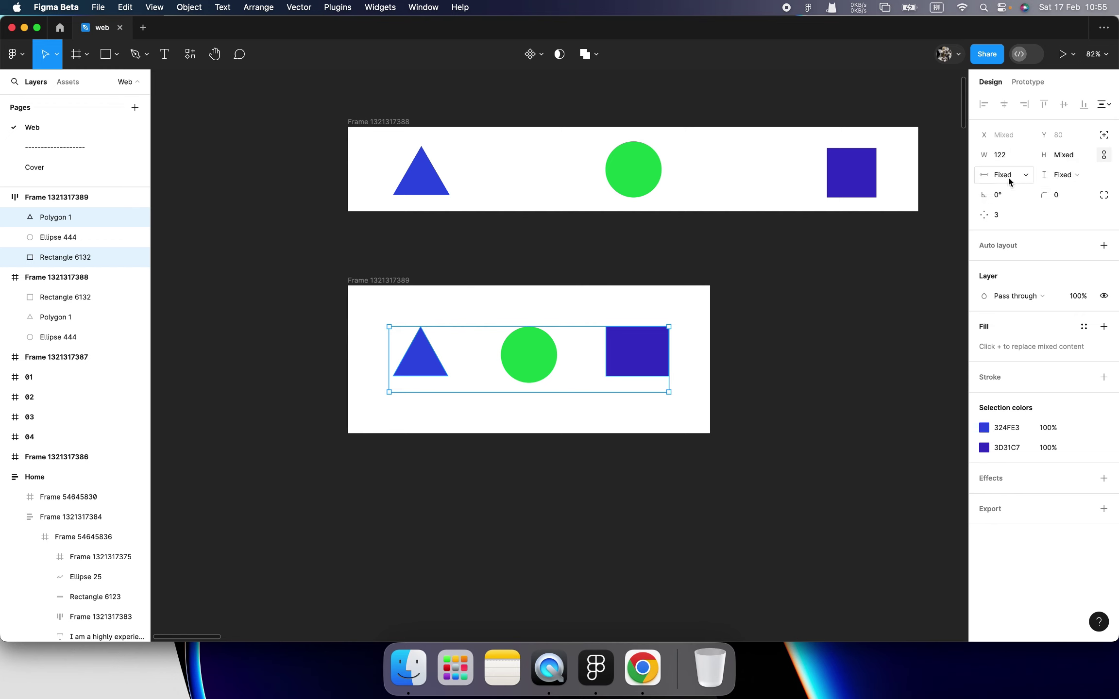
left_click(374, 280)
left_click_drag(709, 338, 705, 367)
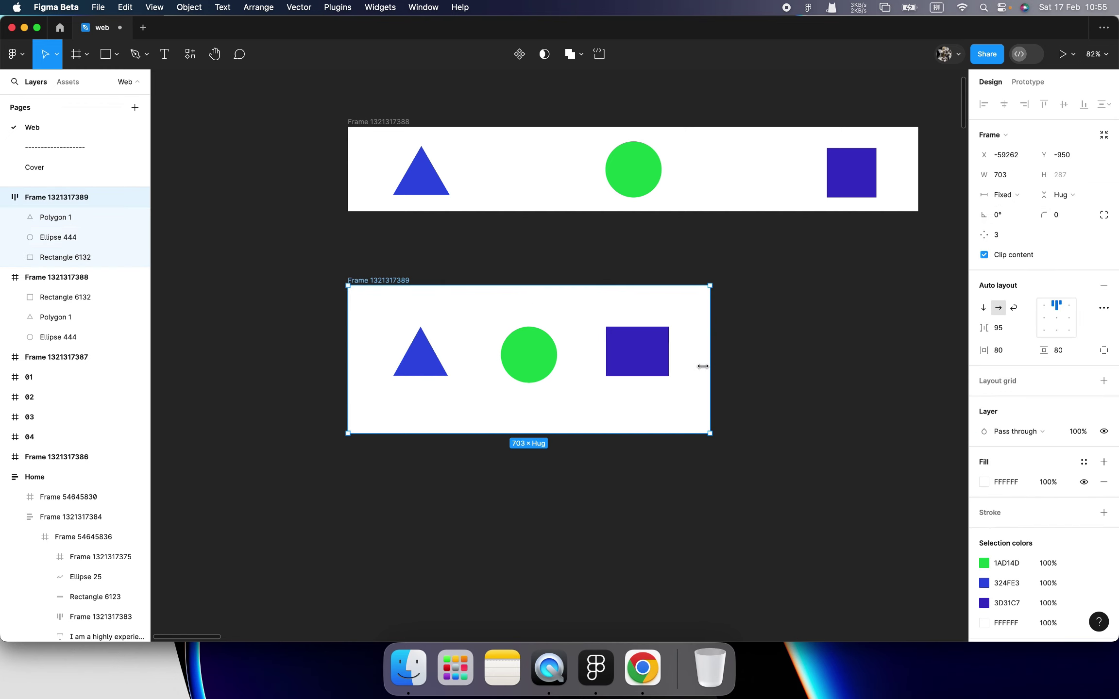
- Set Strokes to Included in the bottom frame's advanced auto layout settings
left_click(1104, 309)
left_click(937, 414)
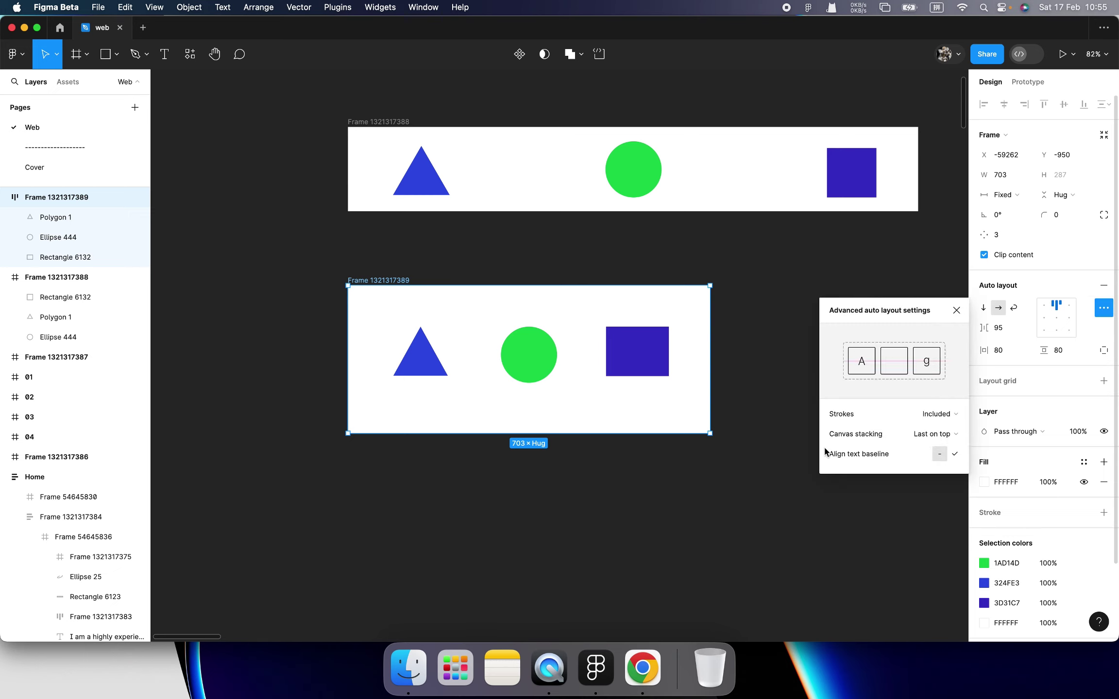
left_click(741, 457)
left_click(391, 290)
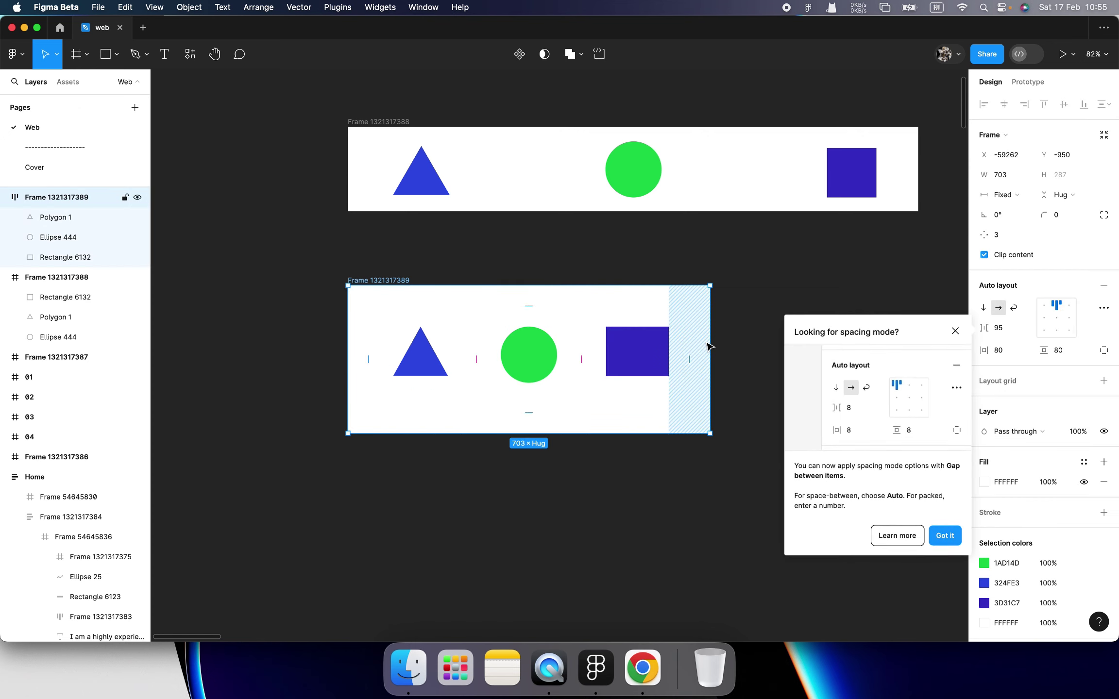
mouse_move(710, 337)
left_mouse_down()
mouse_move(752, 337)
mouse_move(711, 338)
left_mouse_up()
left_click(945, 534)
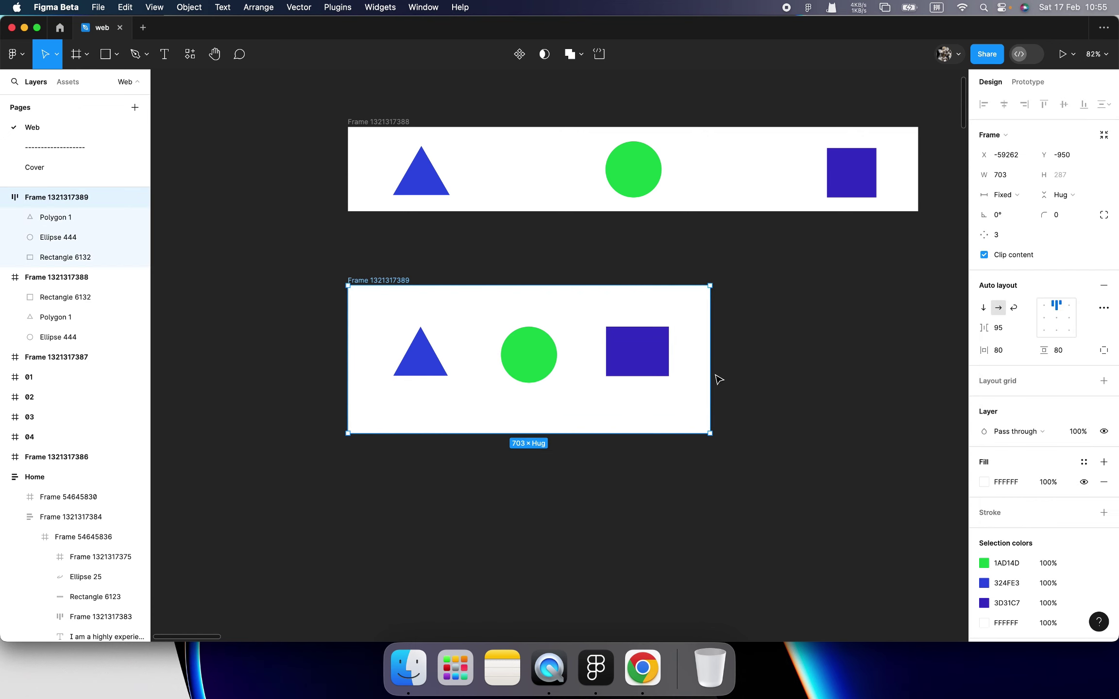
- Recheck the advanced auto layout settings, then select the 1107-wide top shapes frame
left_click(1104, 308)
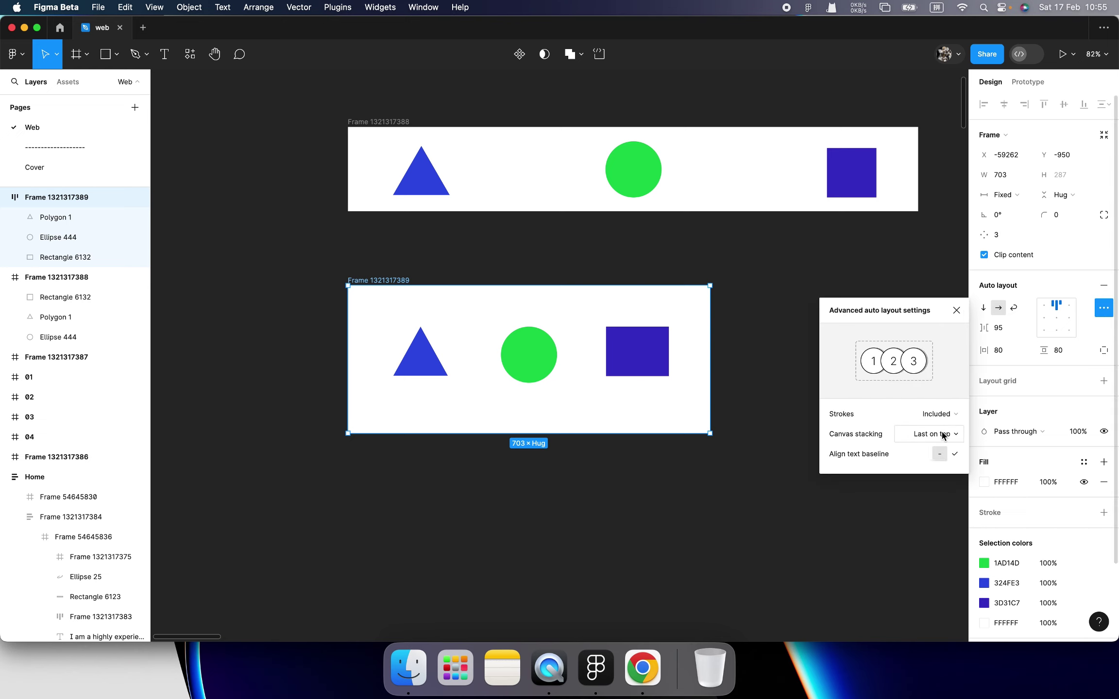
left_click(733, 310)
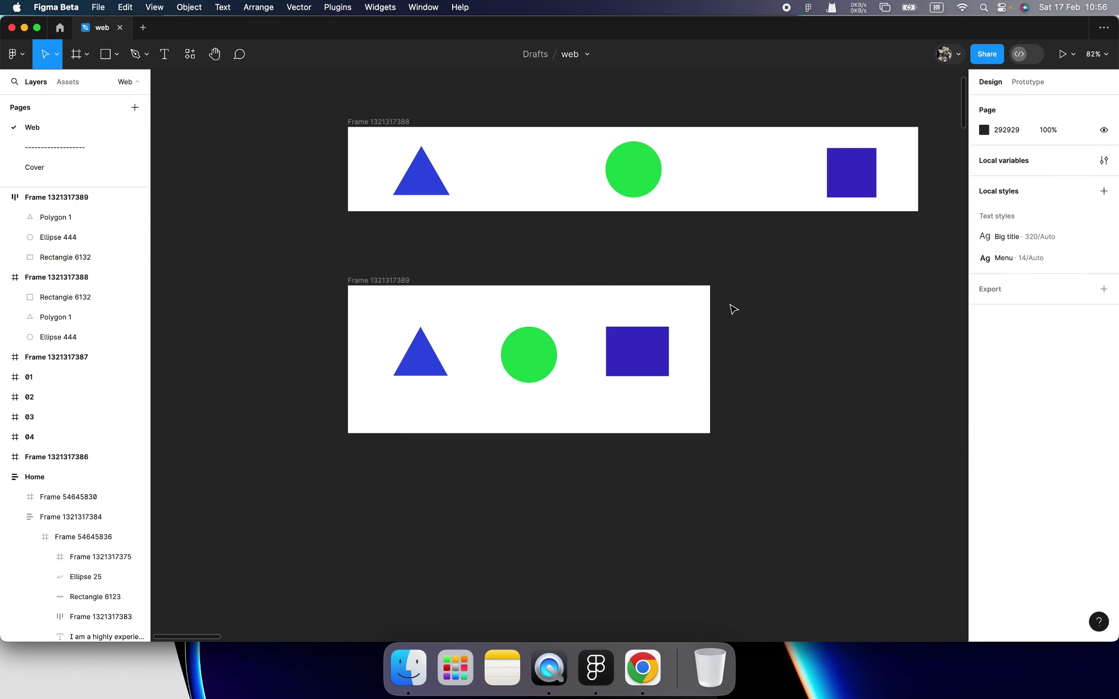
left_click(347, 314)
scroll(376, 316, "down", 5)
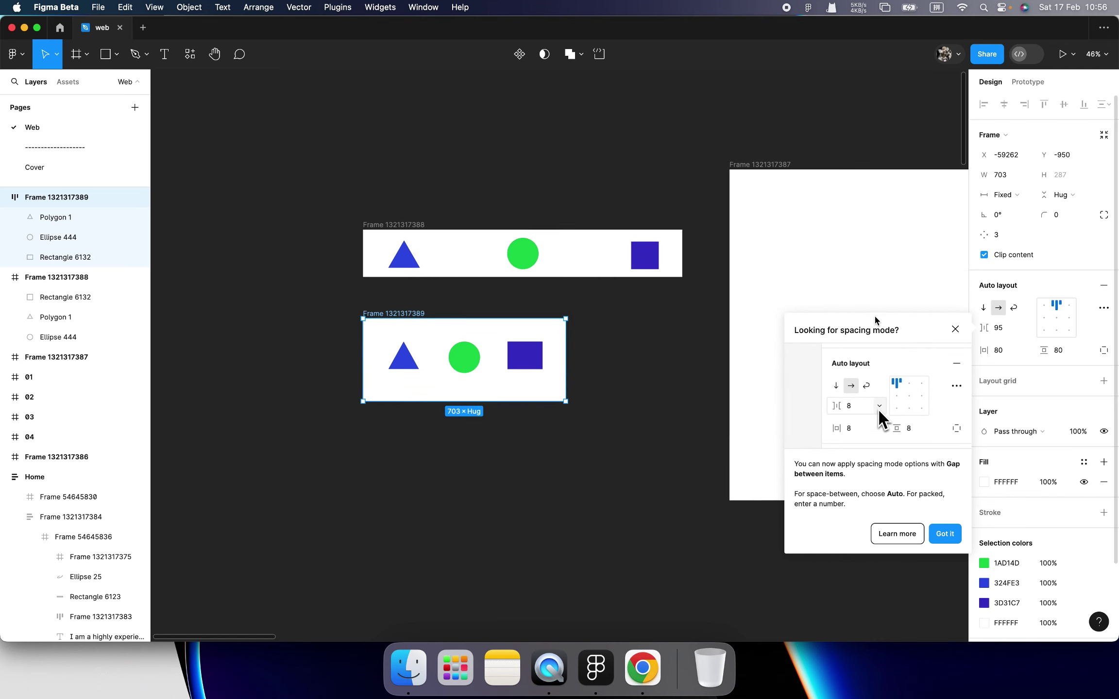
left_click(405, 227, "shift")
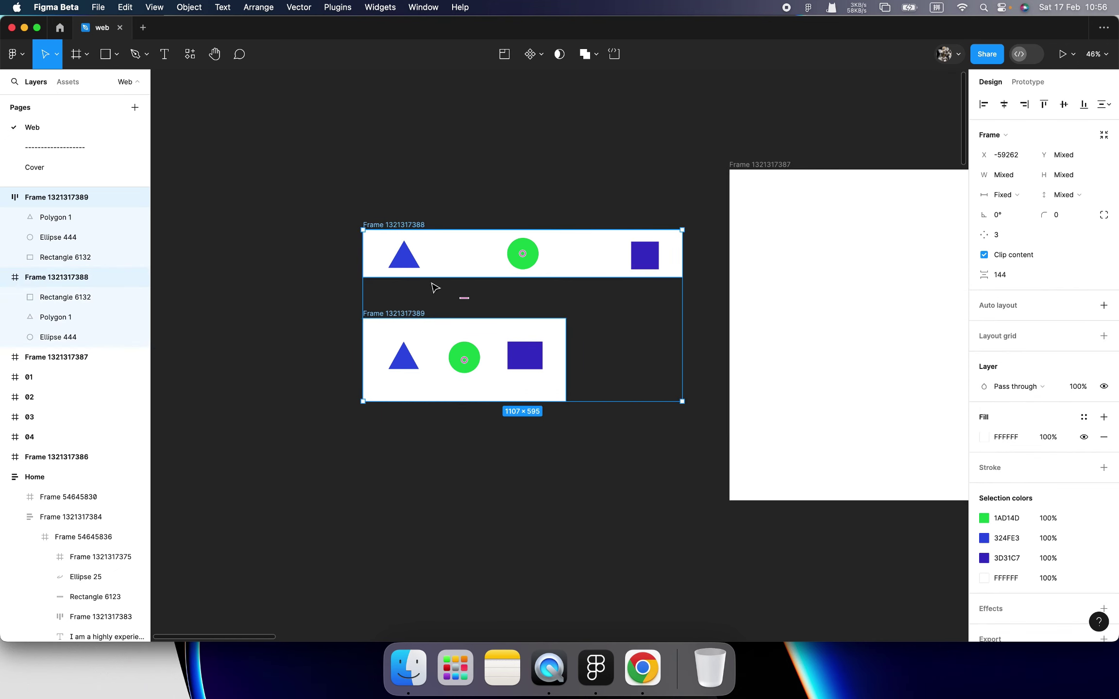
left_click(418, 224)
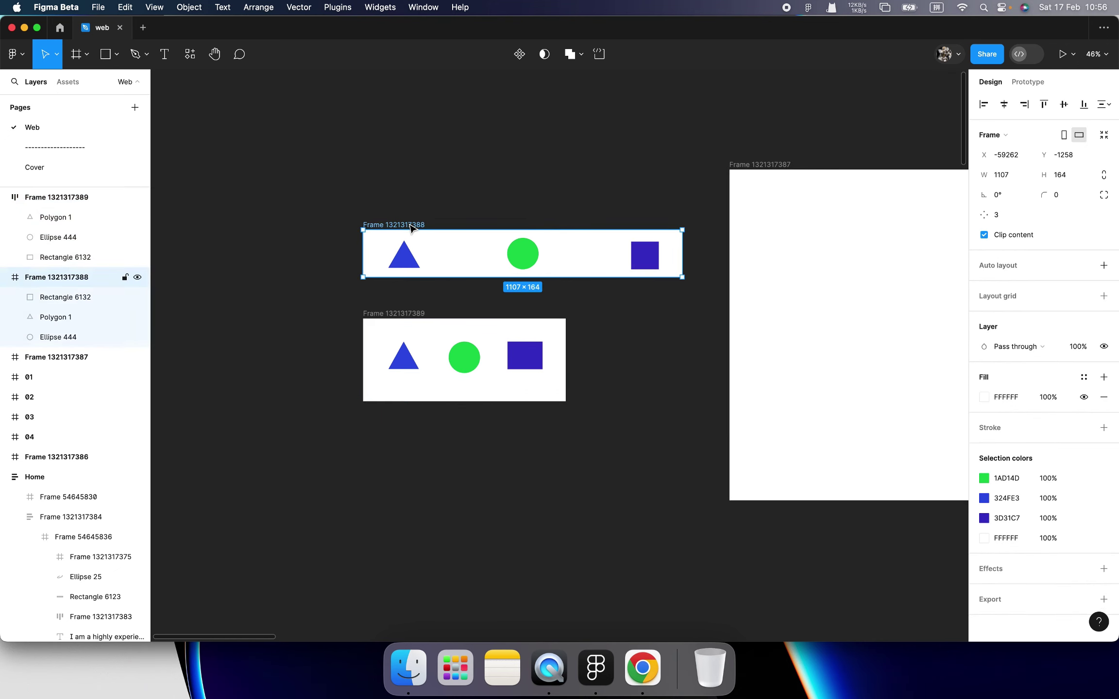
- Name the top frame 'Constraints' and the bottom frame 'Auto Layout'
type("Constraints")
left_click(401, 317)
scroll(401, 317, "up", 1)
double_click(400, 316)
type("Au")
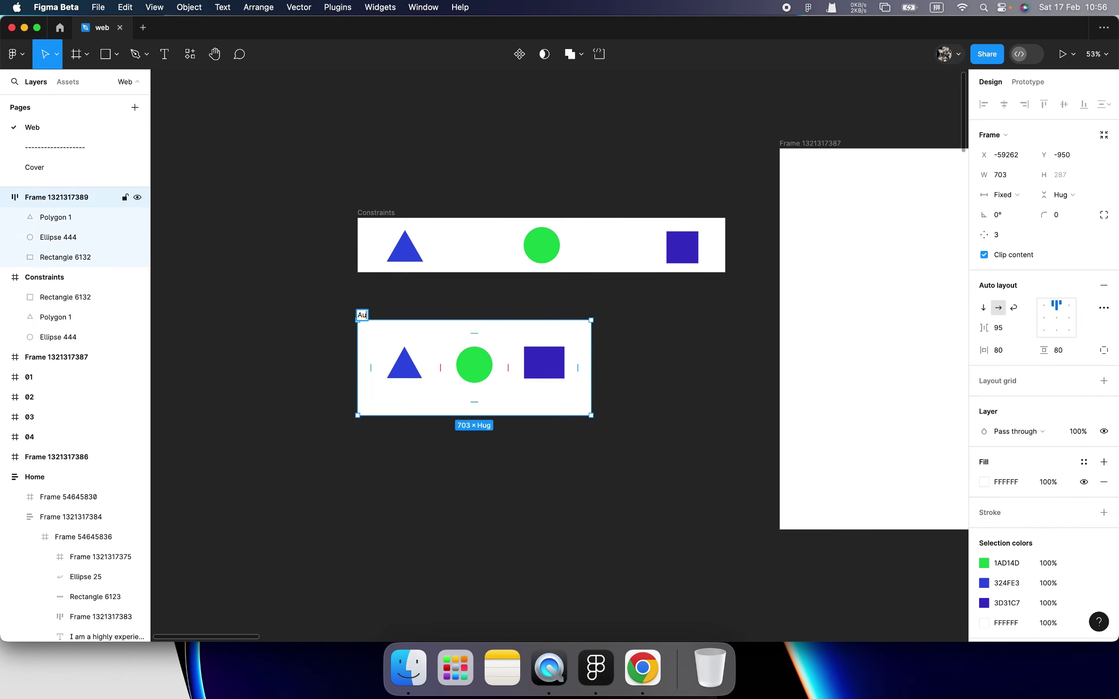
type("to Layout")
key("Return")
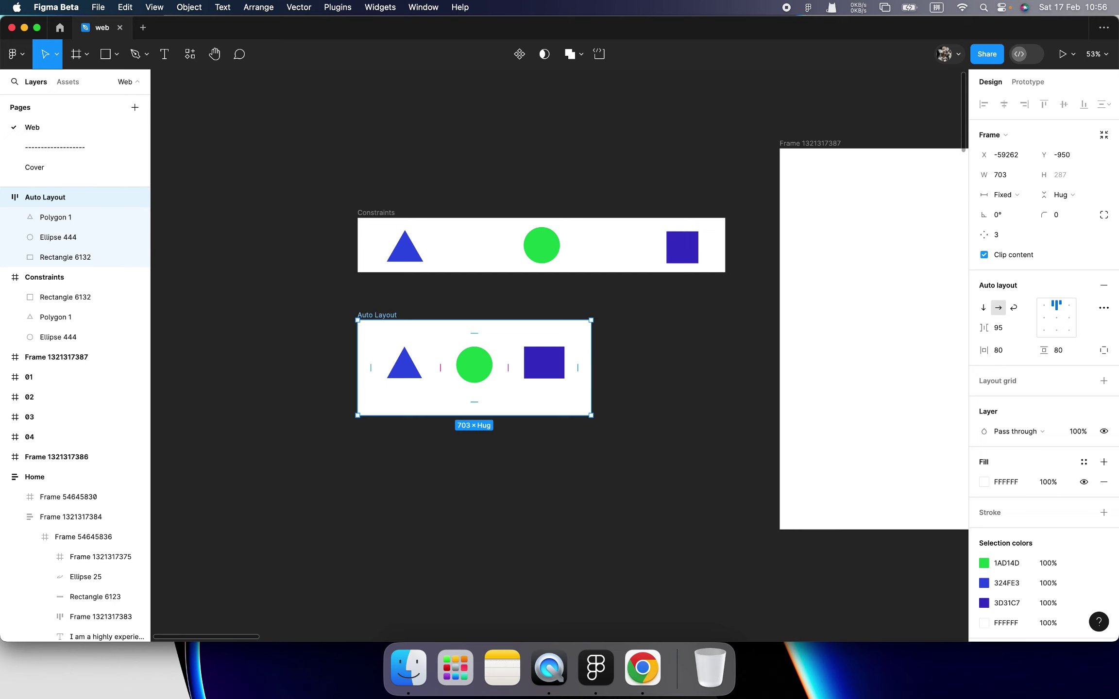
- Resize the Constraints frame to 732 wide and the Auto Layout frame to 785
left_click(390, 213)
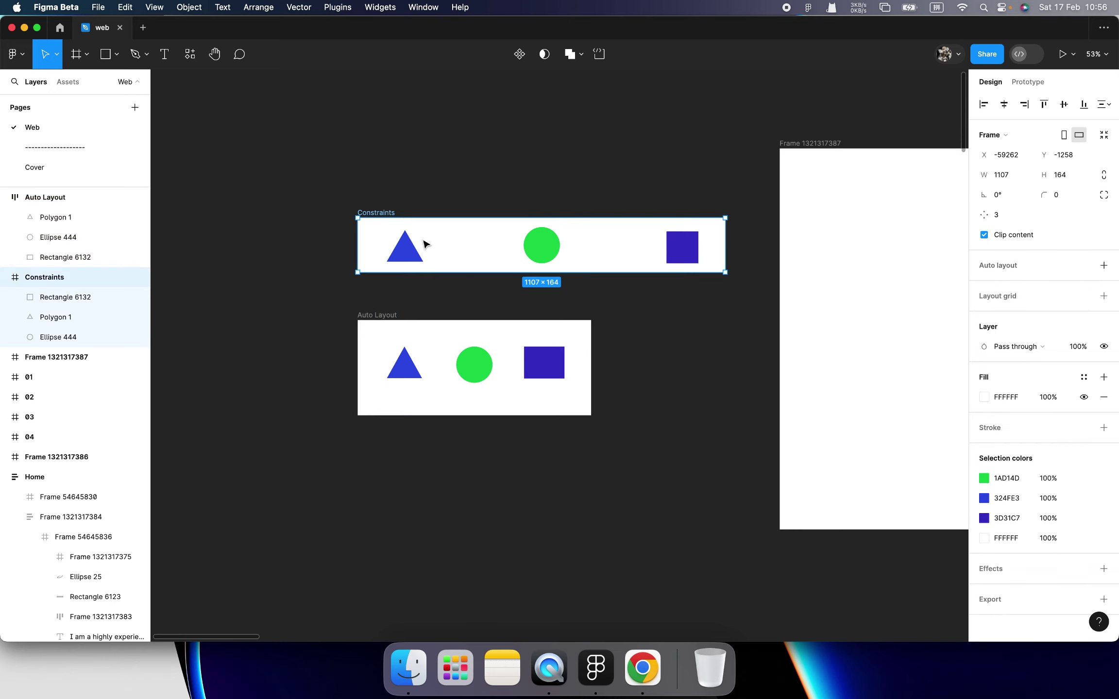
left_click(415, 258)
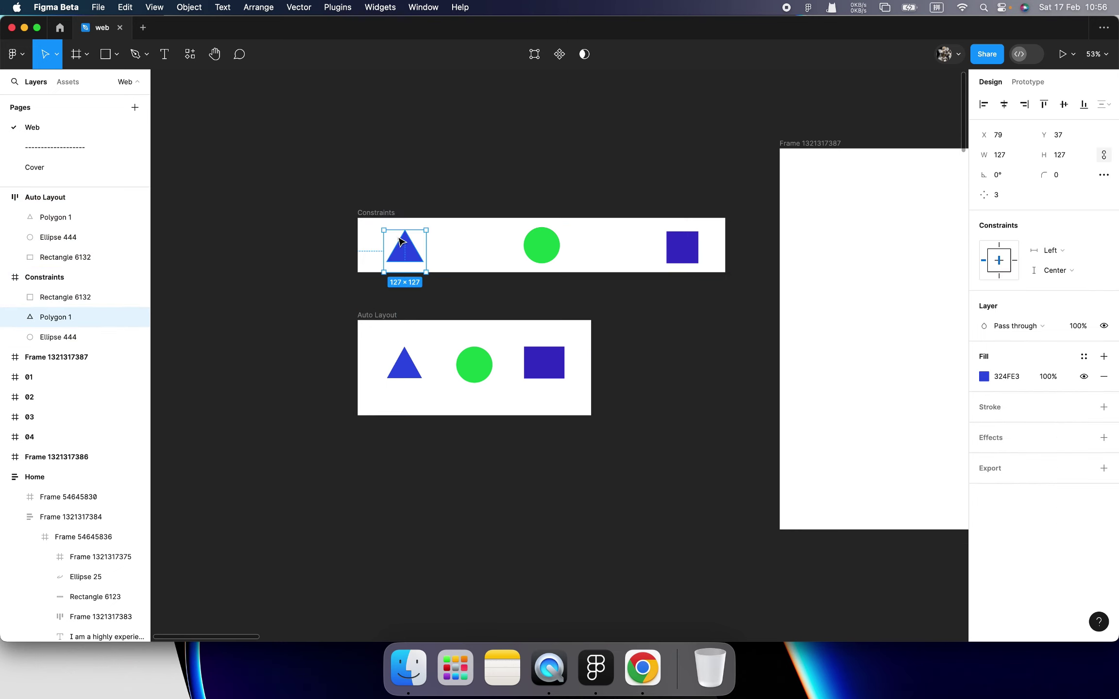
left_click(417, 209)
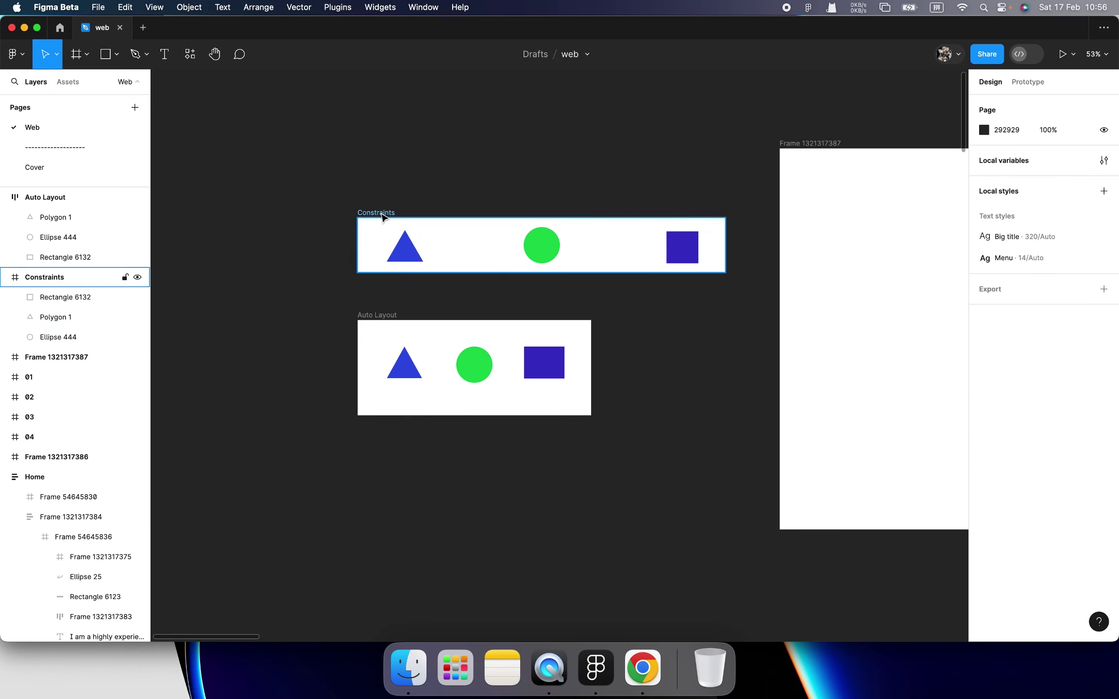
left_click(383, 217)
left_click_drag(725, 252, 601, 252)
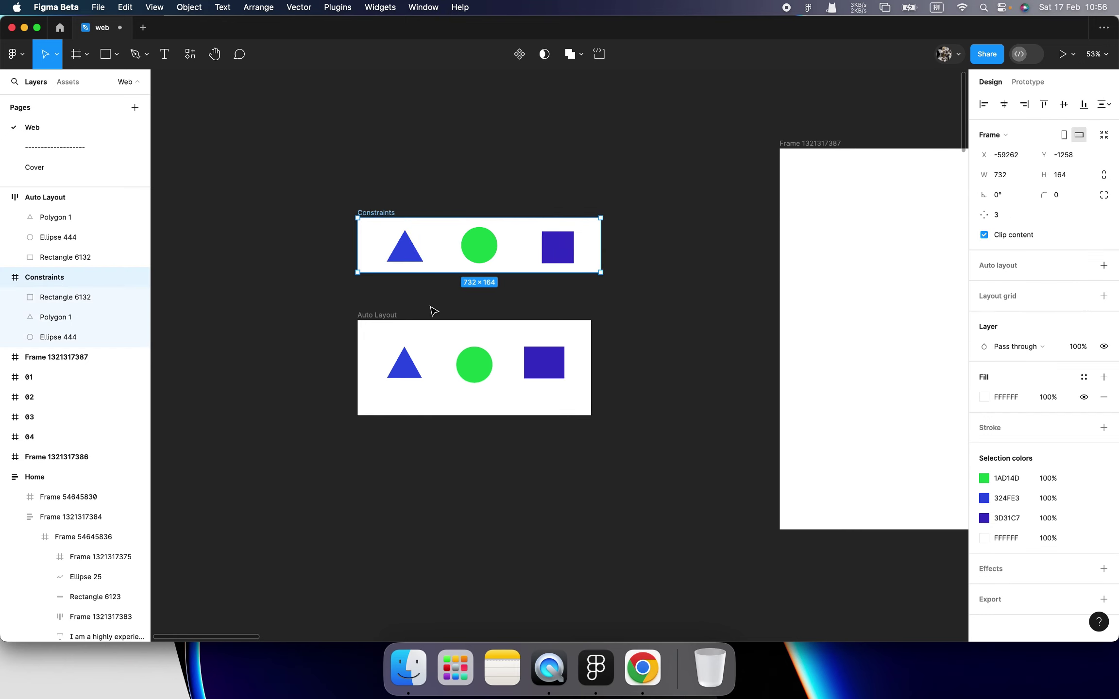
left_click(404, 321)
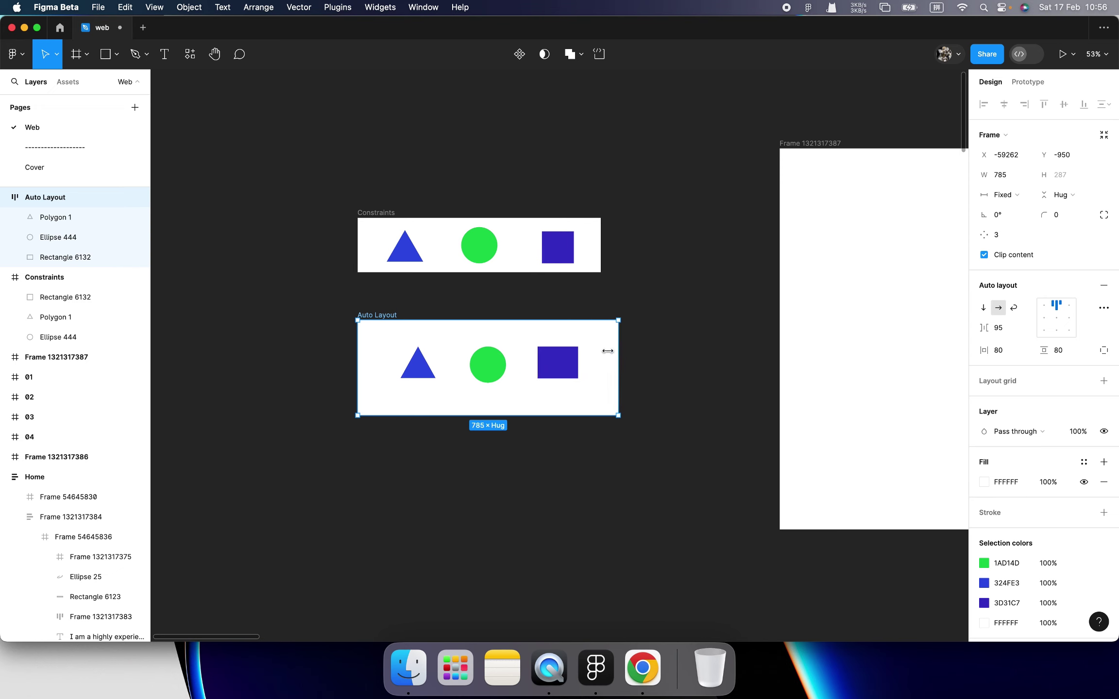
left_click_drag(593, 353, 600, 353)
- Marquee-select the Constraints and Auto Layout frames and delete them
mouse_move(359, 175)
left_mouse_down()
mouse_move(685, 485)
mouse_move(677, 479)
left_mouse_up()
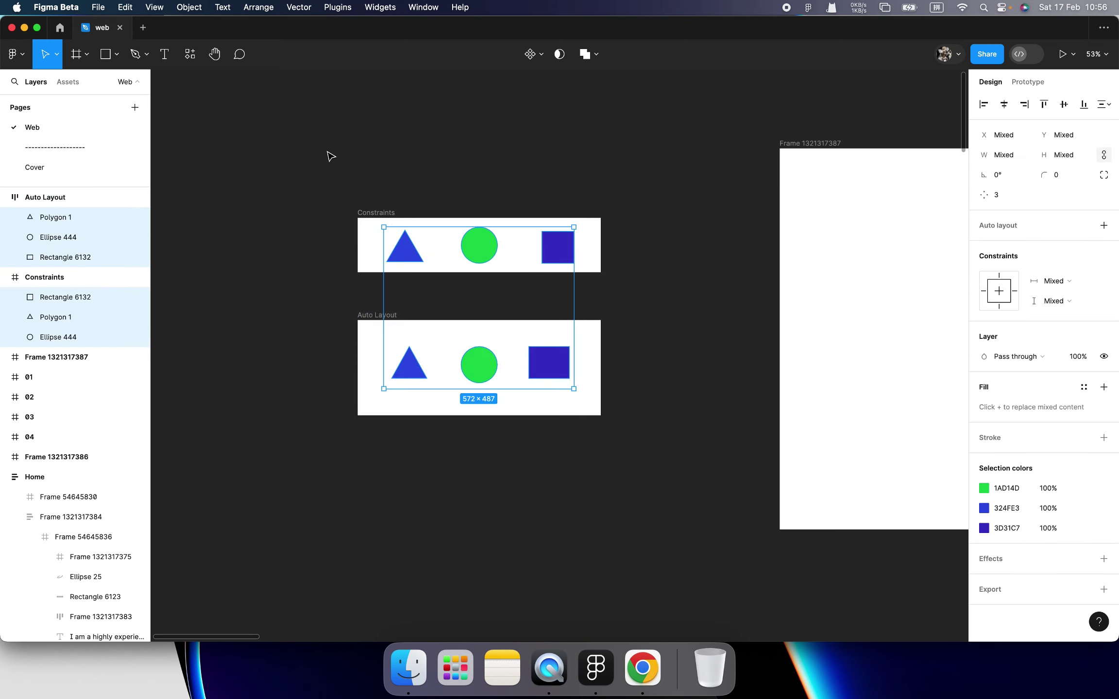
left_click_drag(310, 150, 677, 492)
key("Delete")
scroll(641, 449, "right", 8)
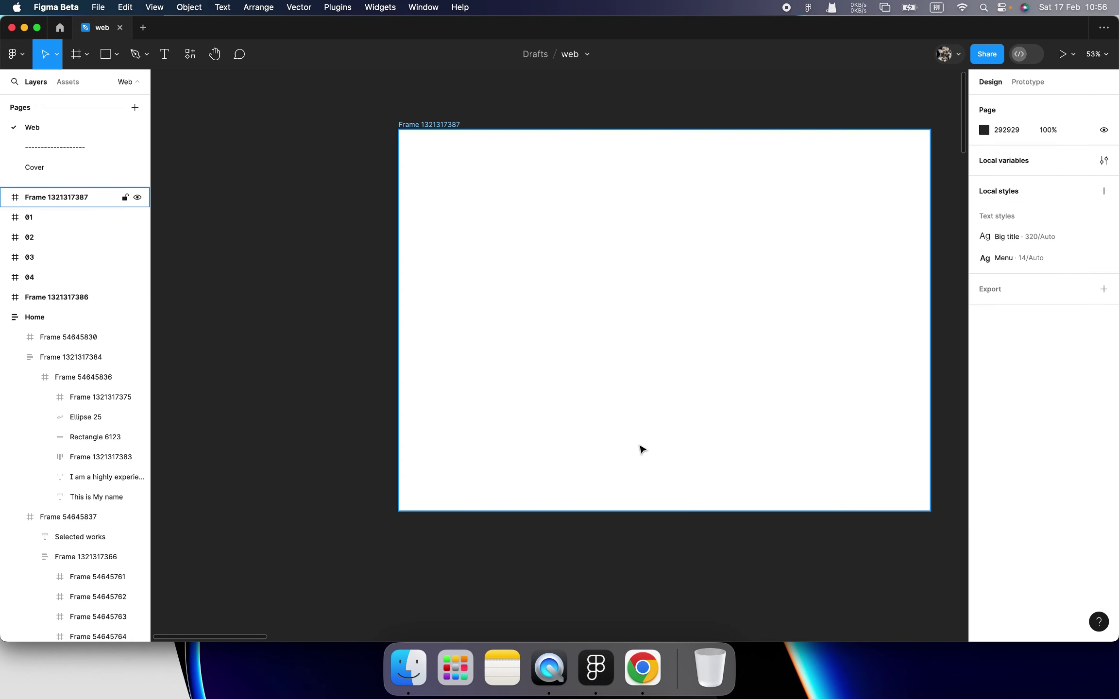
scroll(642, 449, "down", 5)
scroll(645, 429, "right", 3)
scroll(644, 430, "down", 3)
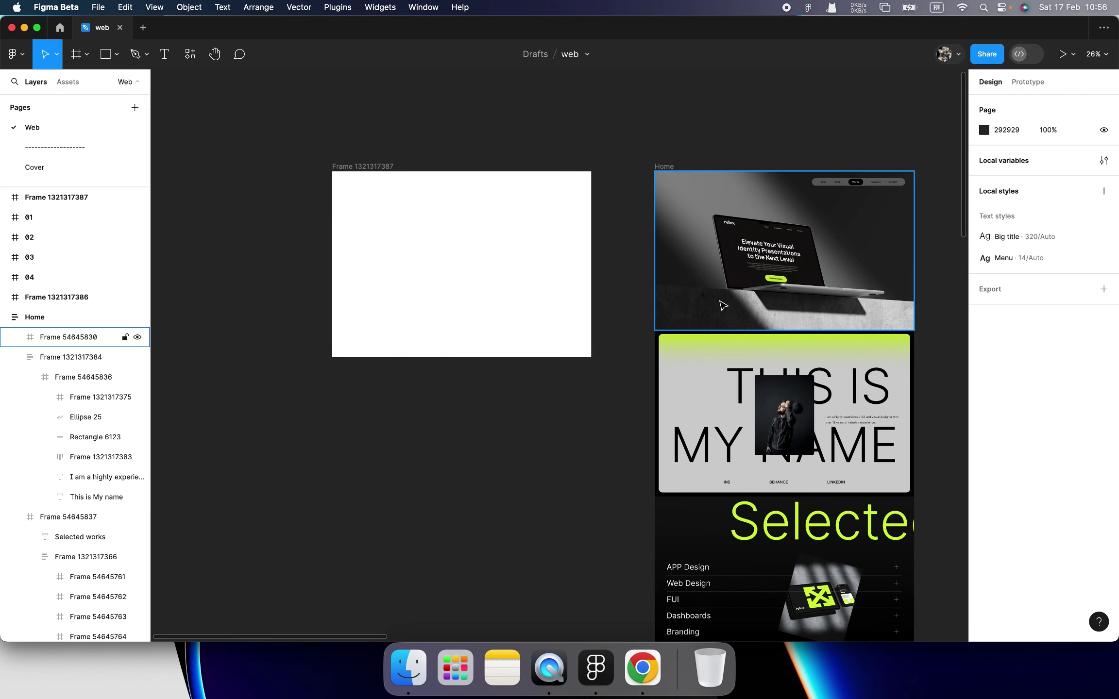
left_click(559, 271)
scroll(559, 272, "down", 2)
scroll(559, 272, "left", 2)
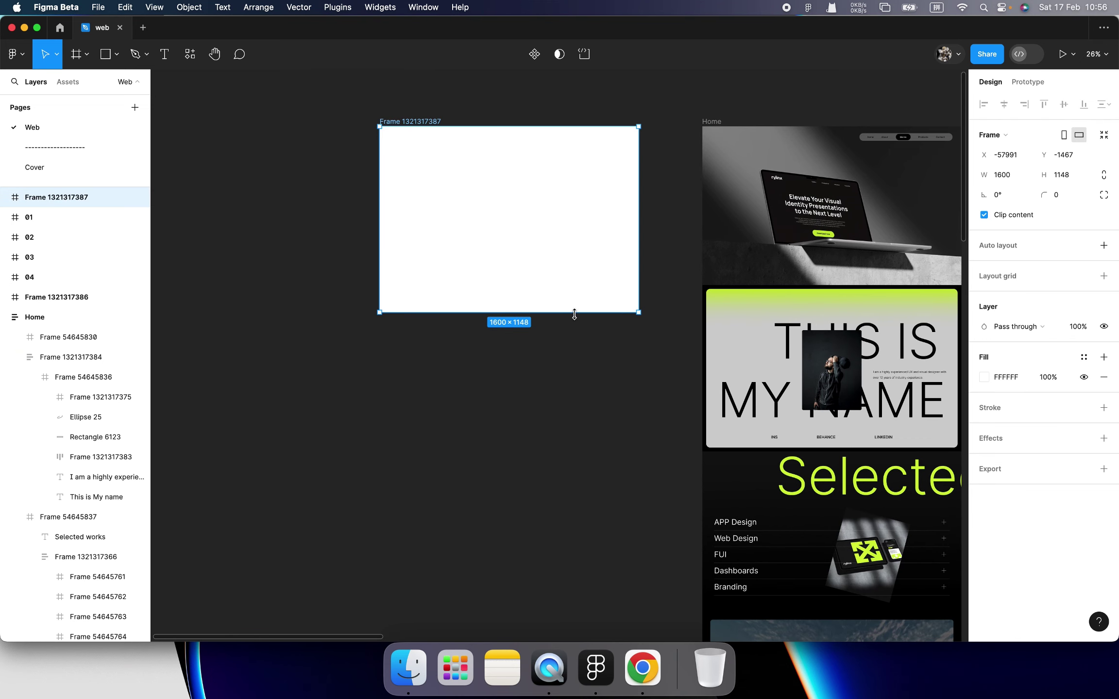
left_click_drag(575, 315, 604, 581)
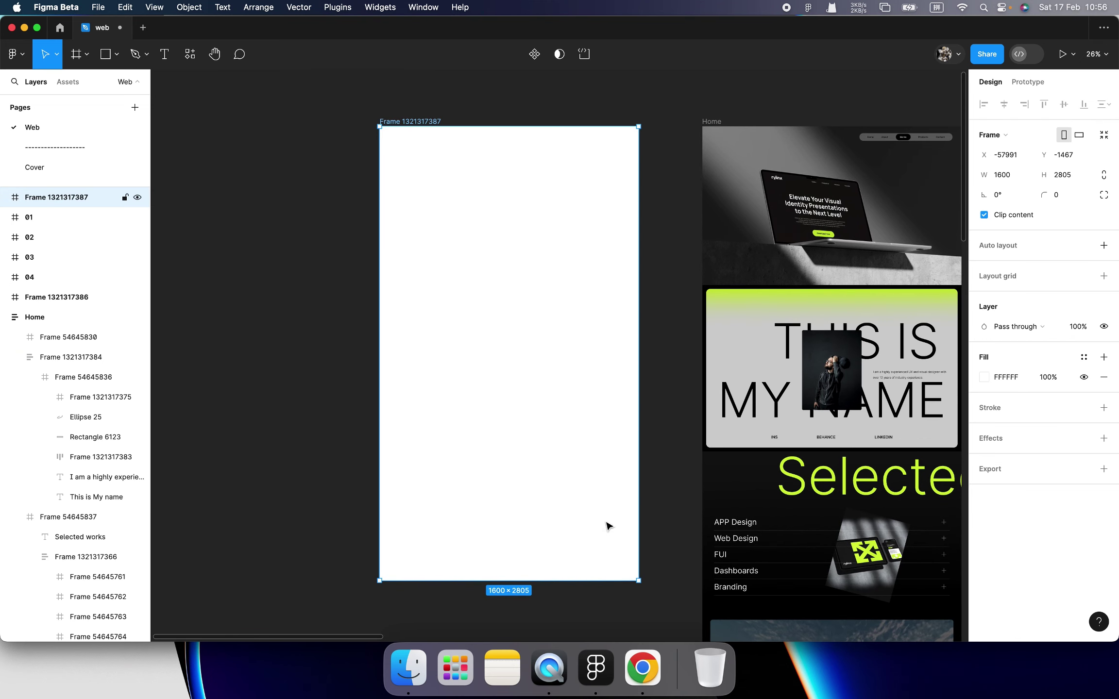
- Check the Home hero section's 1600 × 980 size, then reselect the blank white frame
left_click(356, 283)
left_click(459, 262)
scroll(665, 289, "right", 1)
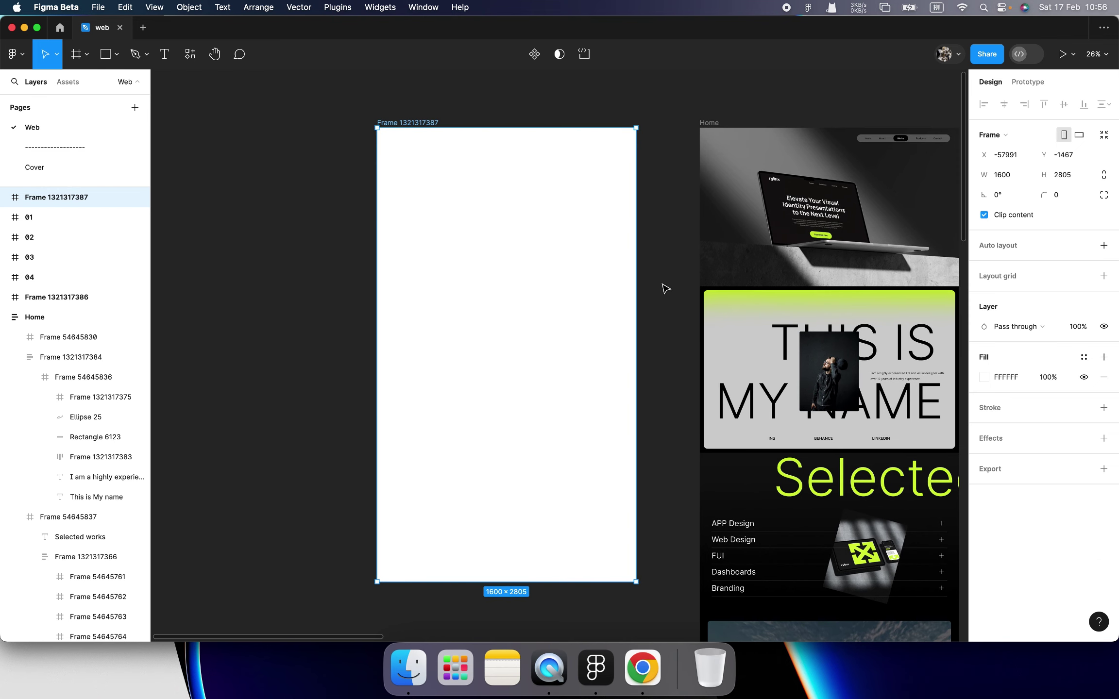
scroll(665, 289, "right", 3)
left_click(662, 238)
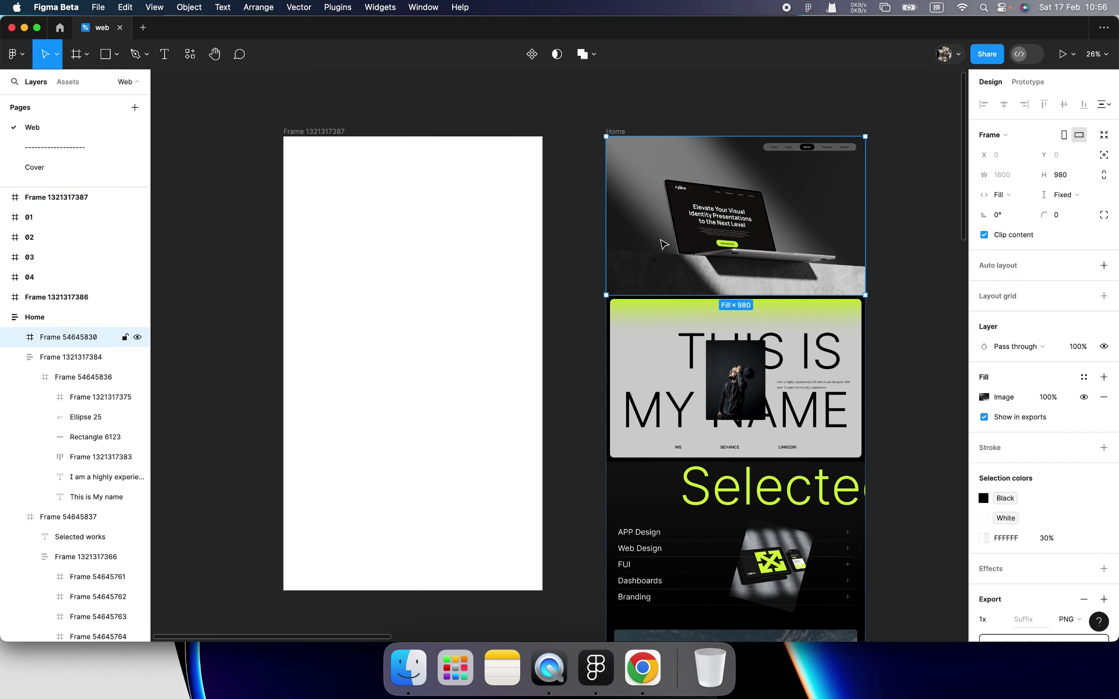
left_click(412, 209)
- Draw a new frame inside the white frame and fill it grey 9A9A9A
key("f")
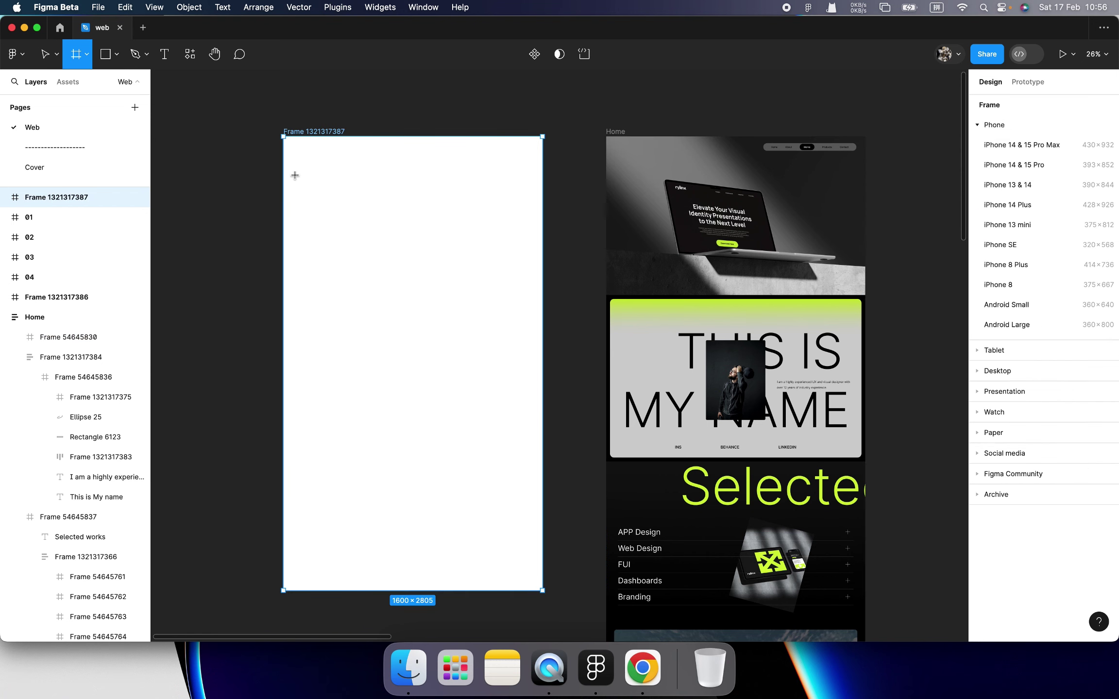
left_click_drag(297, 166, 519, 270)
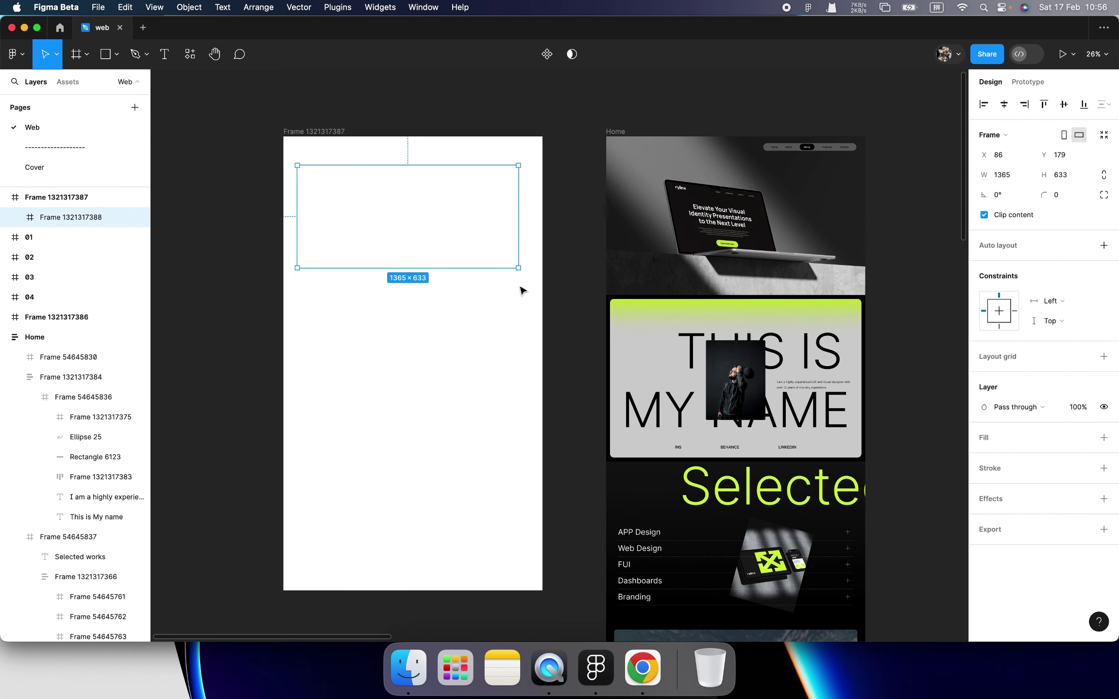
left_click(1103, 438)
left_click(984, 458)
type("9A9A9A")
key("Return")
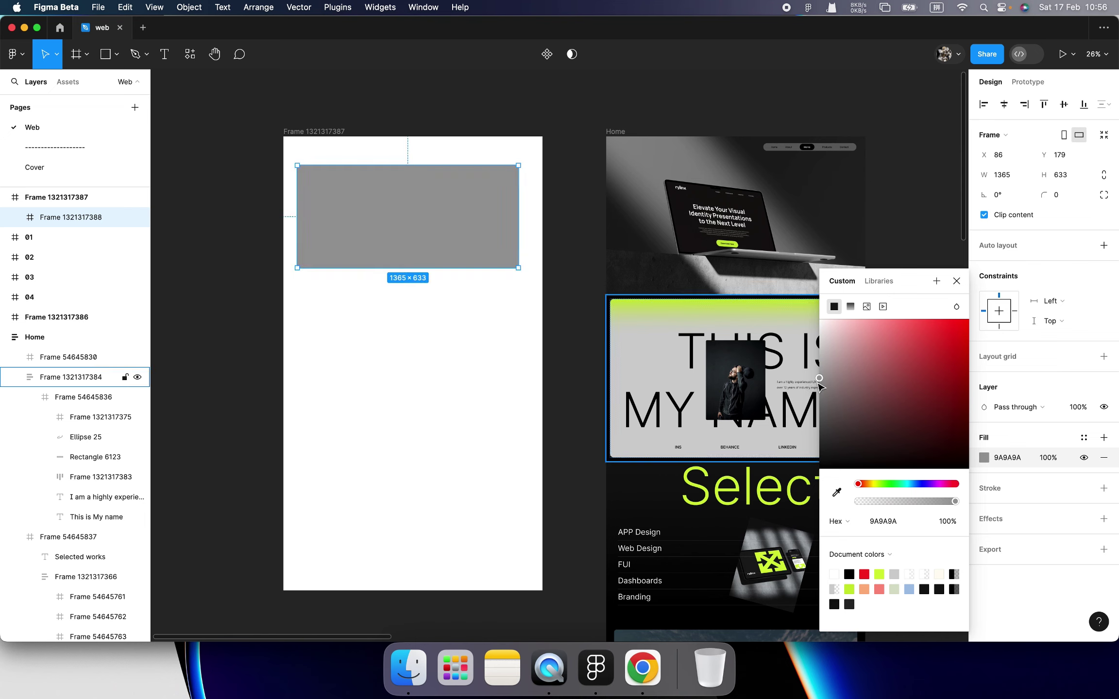
left_click(957, 281)
- Size the grey frame to 1600 × 980 and align it to the parent's top-left
left_click(1003, 176)
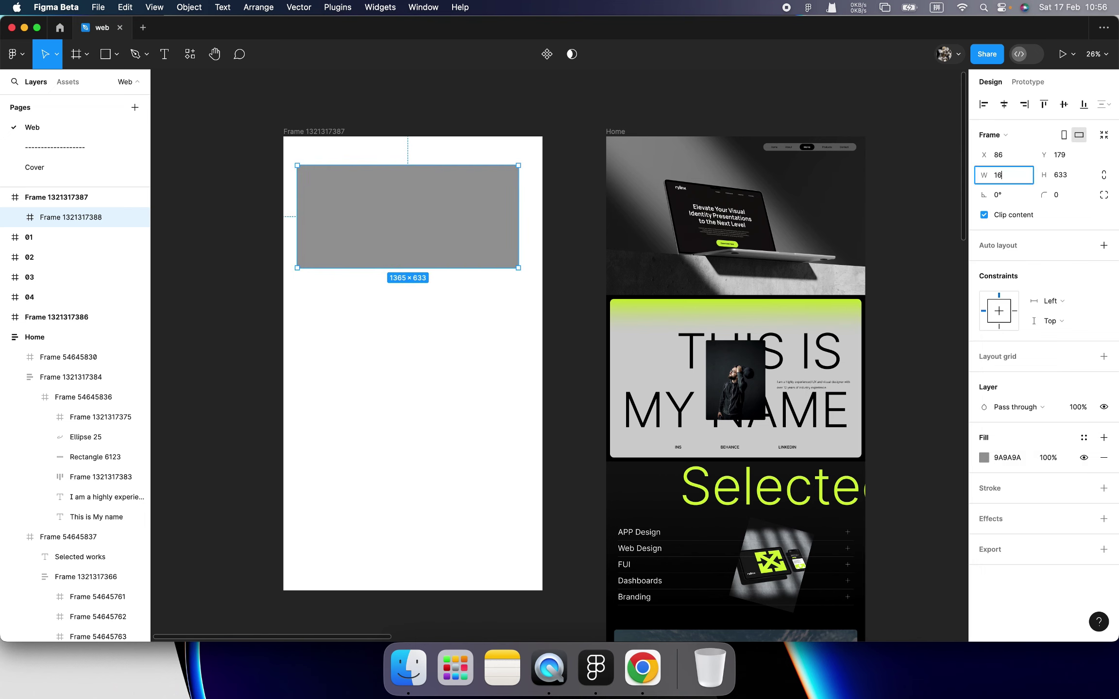
type("00")
key("Return")
left_click(73, 357)
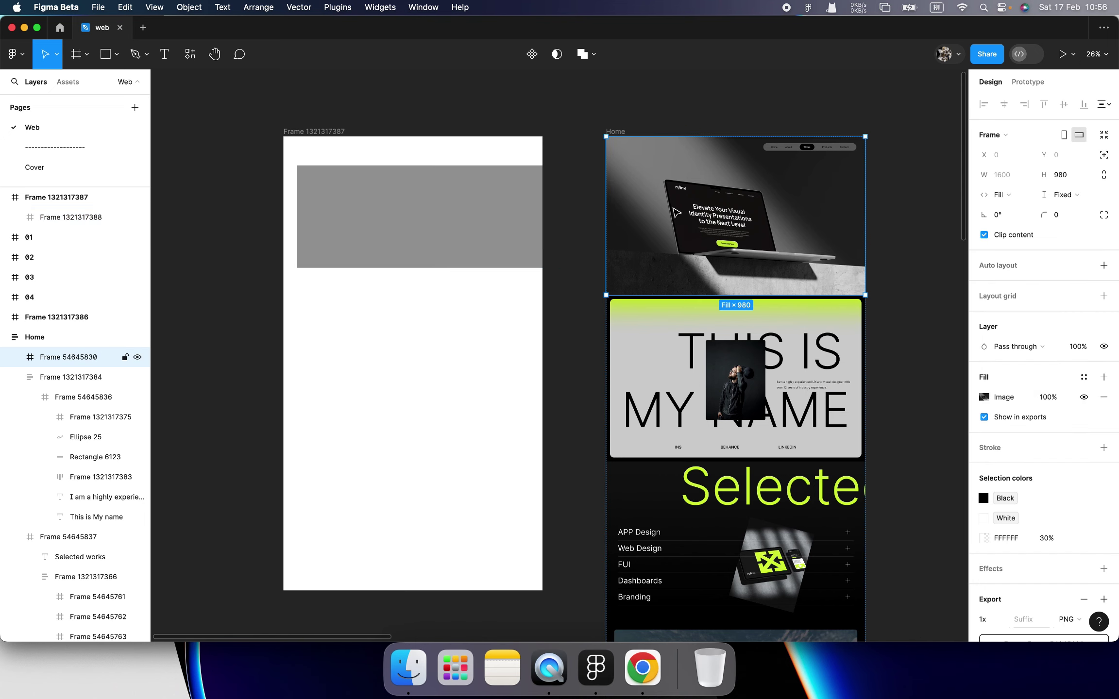
left_click(534, 214)
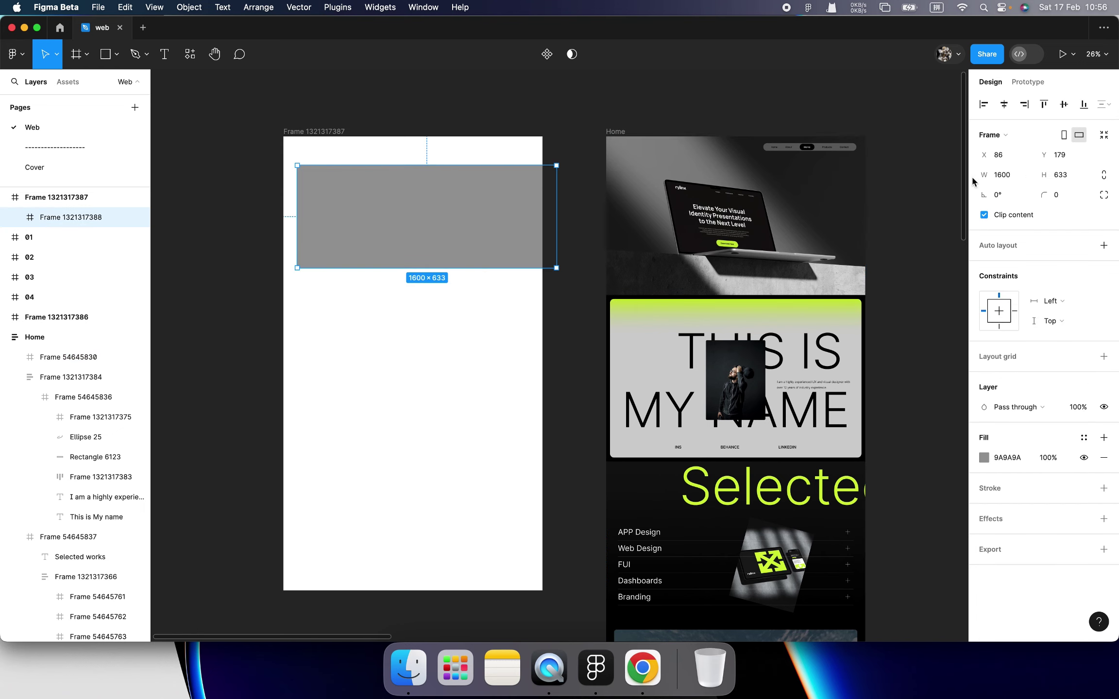
left_click(1064, 176)
type("980")
key("Return")
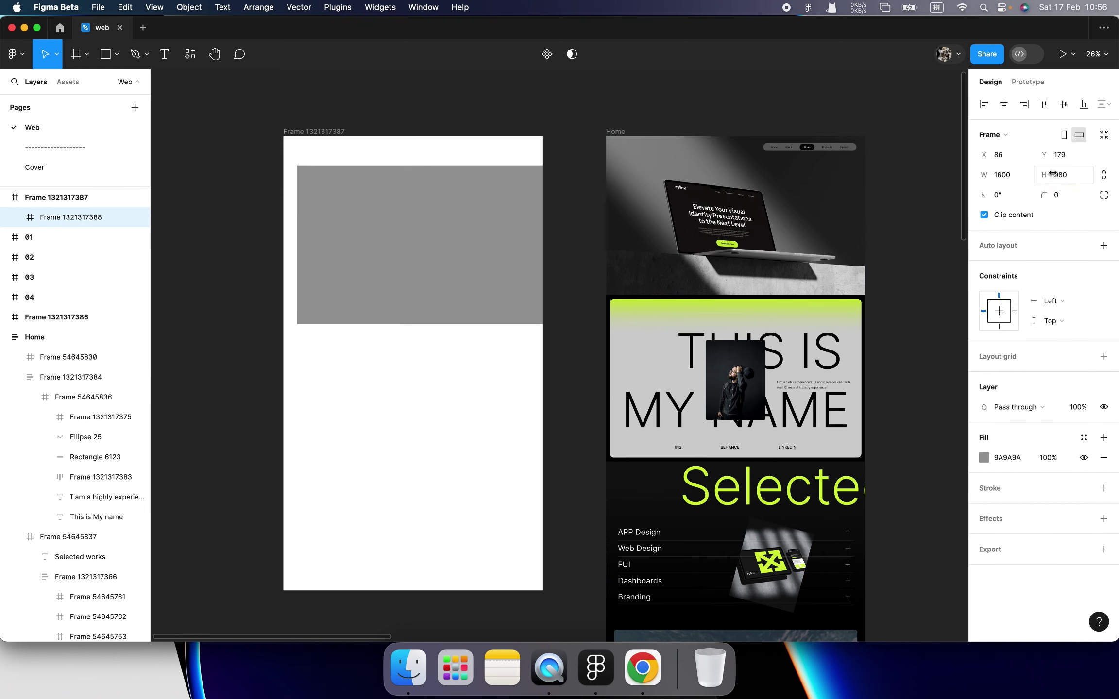
left_click(984, 104)
left_click(1045, 104)
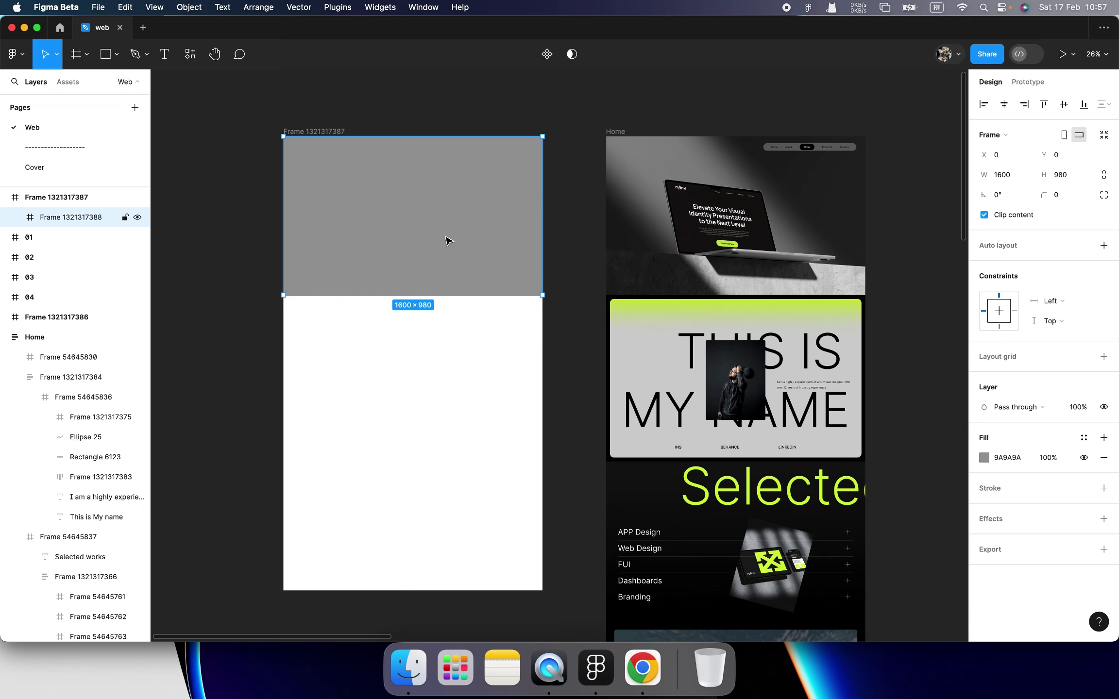
- Shift the white frame slightly left and test widening it, then undo the resize
scroll(447, 242, "left", 5)
scroll(447, 243, "up", 2)
key("Escape")
left_click_drag(508, 187, 373, 187)
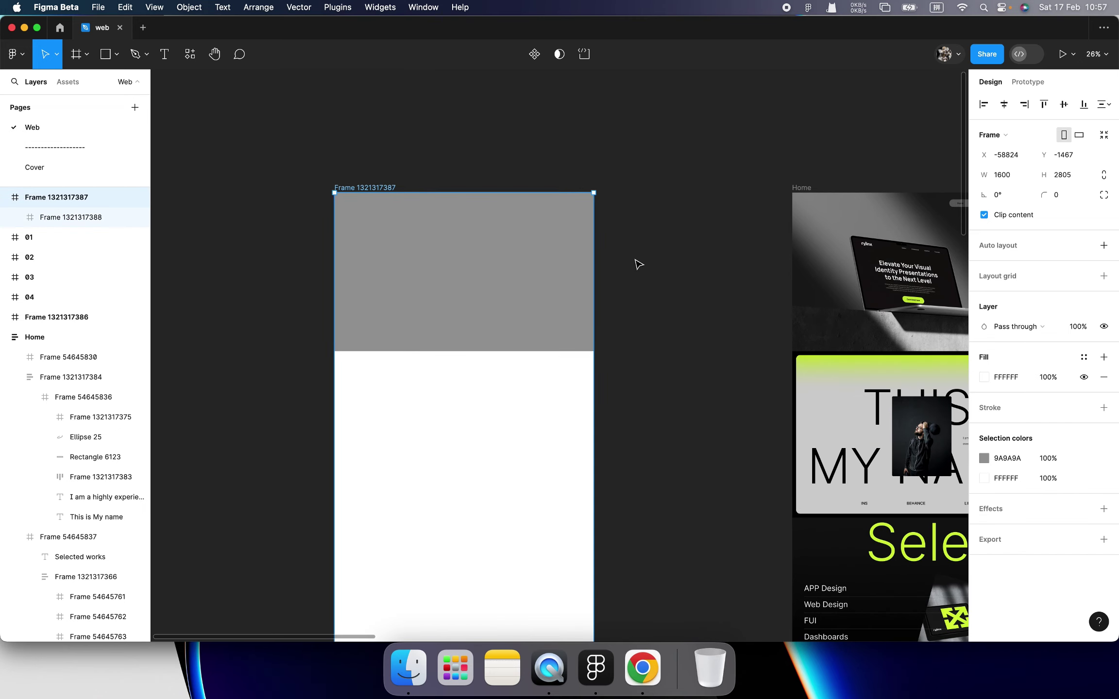
left_click_drag(595, 376, 731, 375)
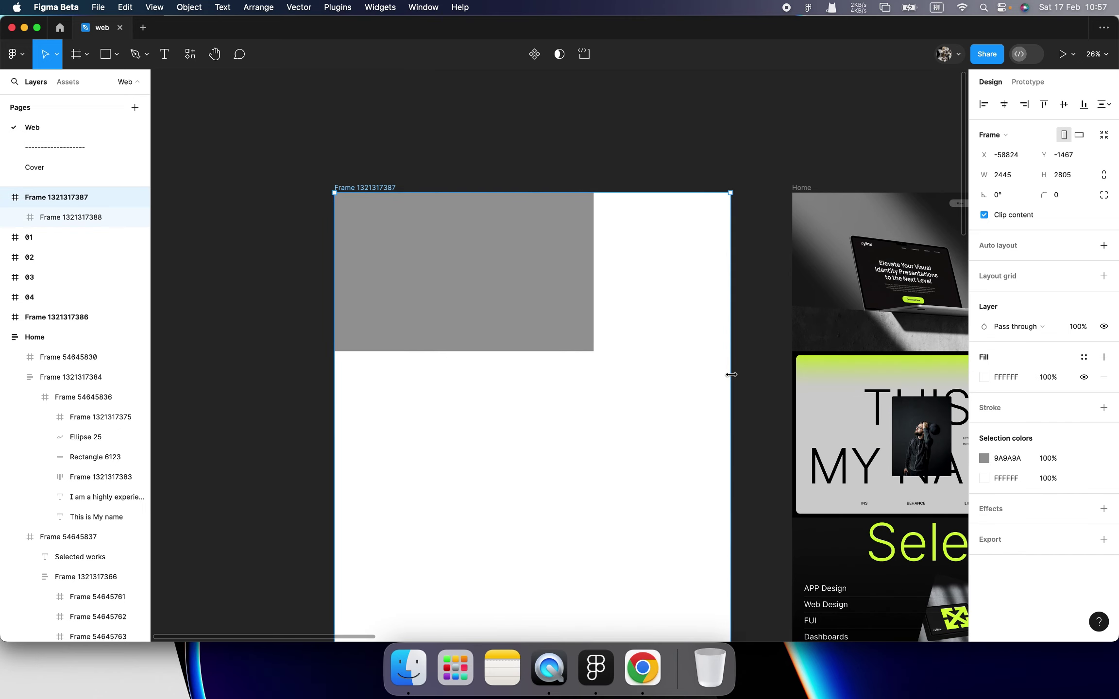
key("cmd+z")
- Set the grey block's horizontal constraint to Left and right, then test by resizing the parent
left_click(575, 293)
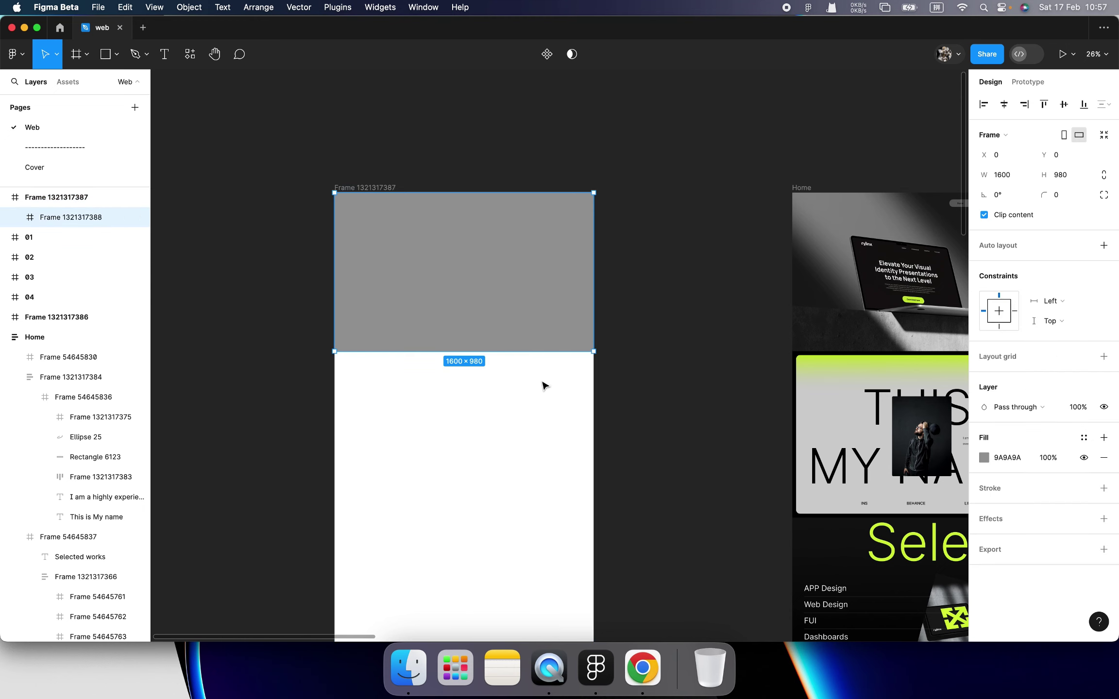
left_click(1052, 302)
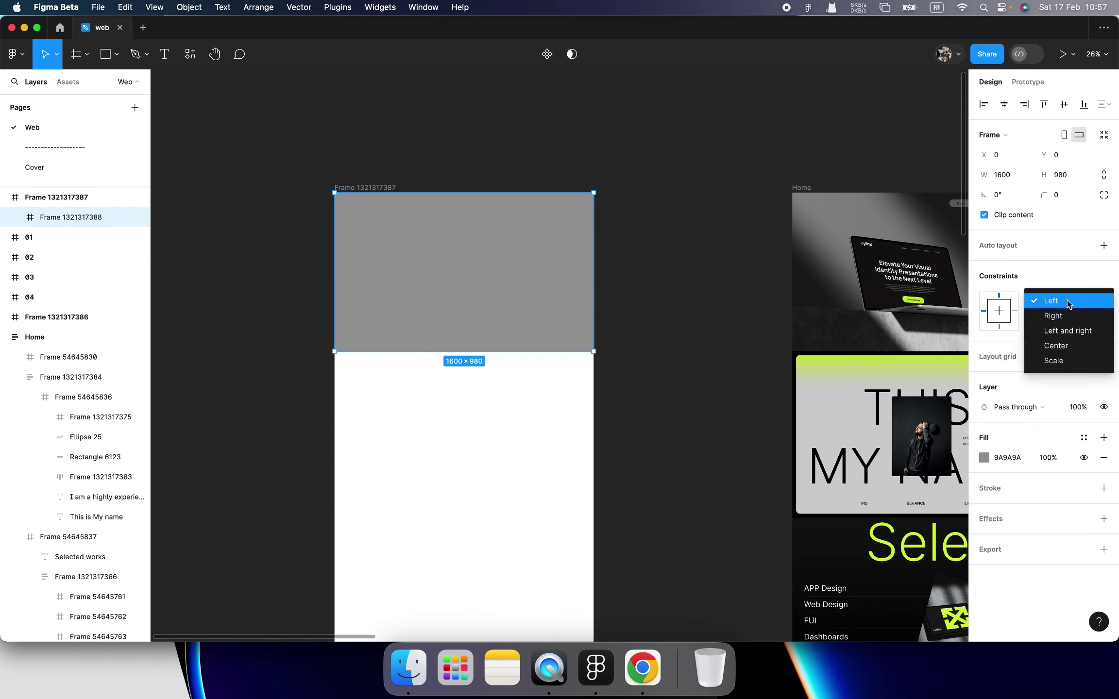
left_click(1075, 334)
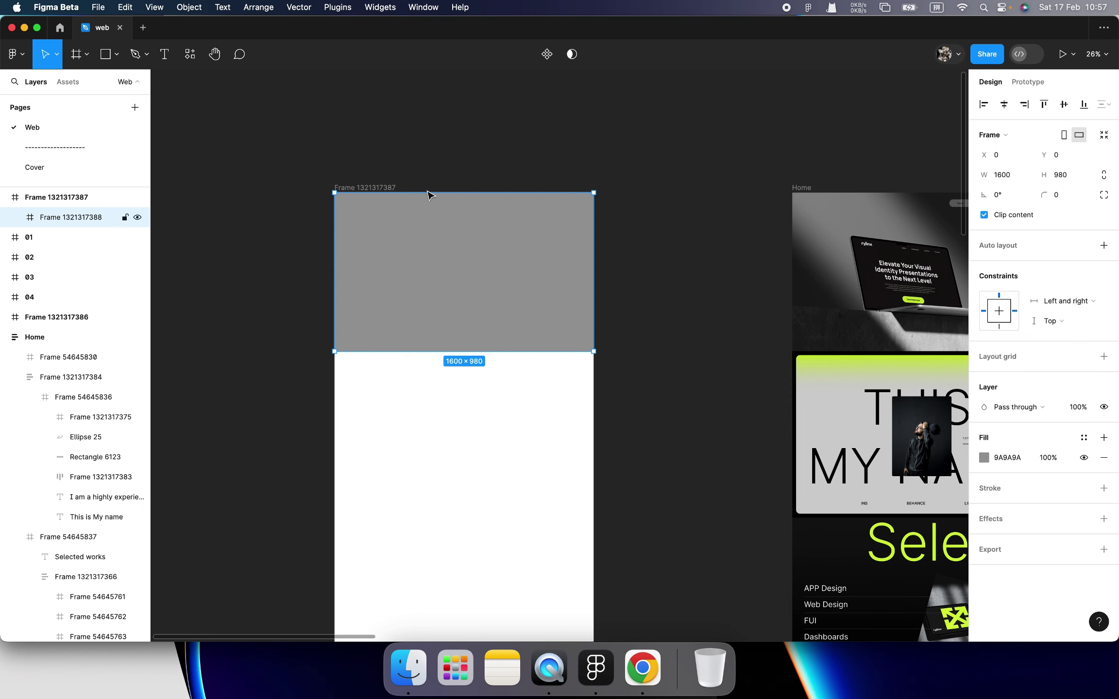
left_click(389, 187)
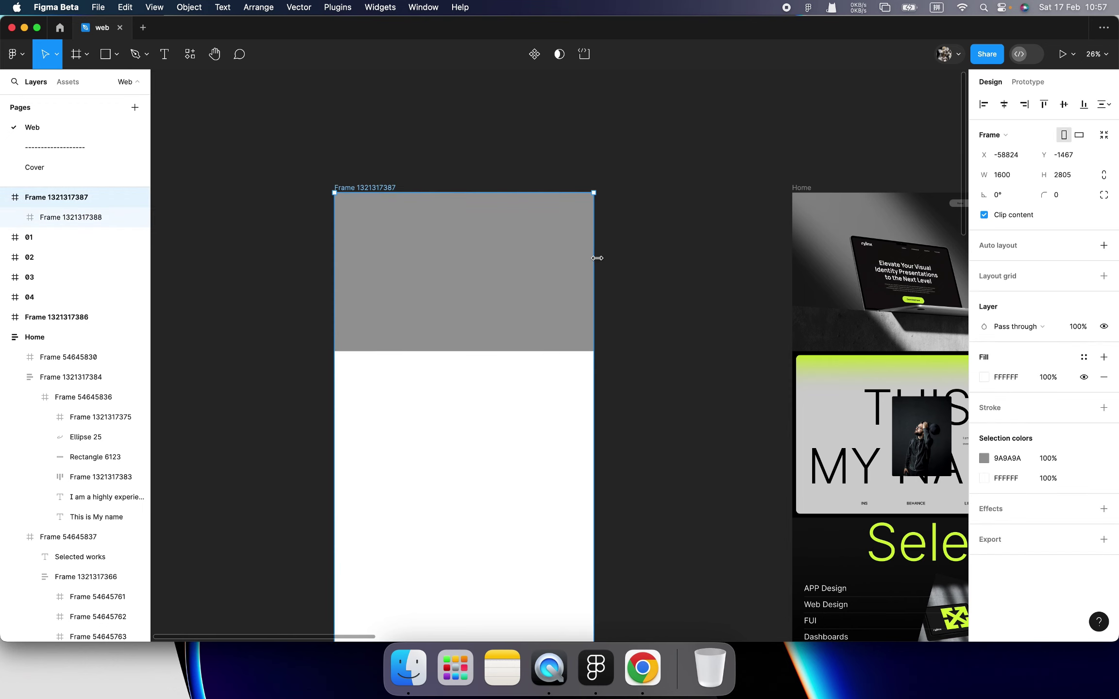
left_click_drag(598, 258, 584, 272)
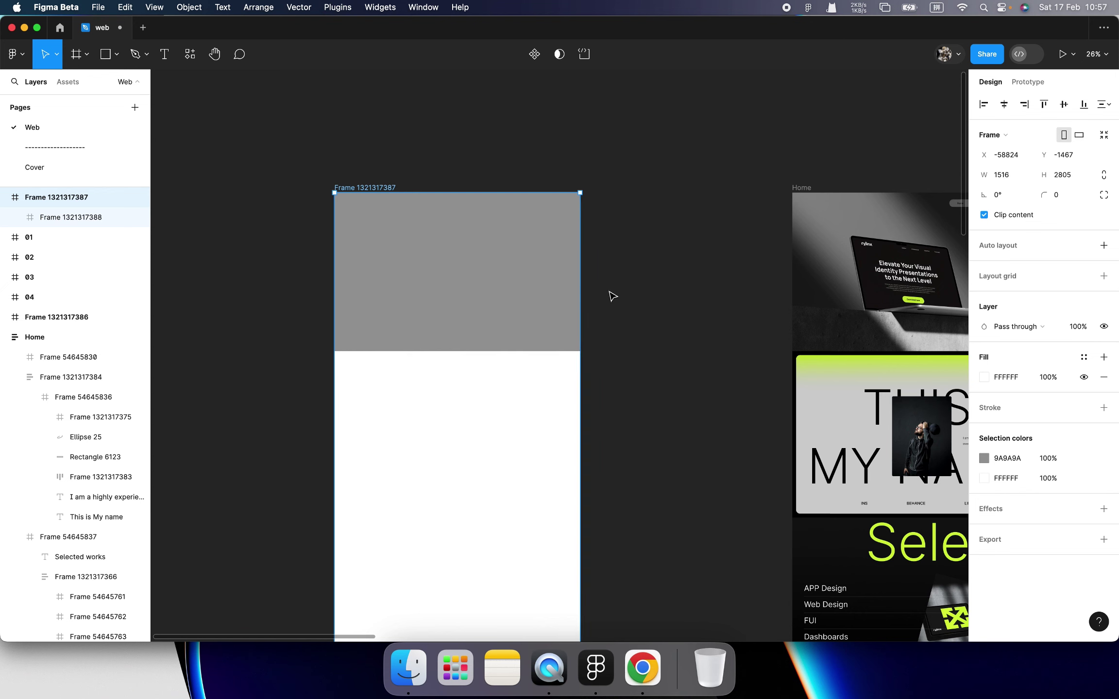
- Duplicate the grey block and place the copy directly below it
key("super+z")
scroll(582, 306, "down", 3)
key("super+d")
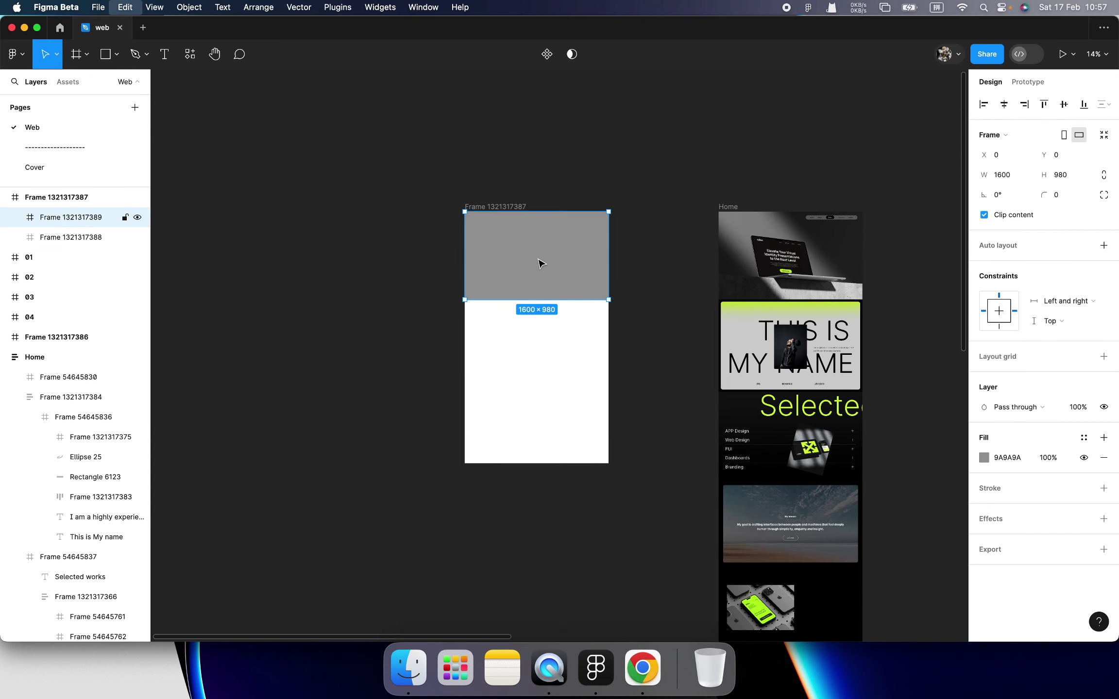
left_click_drag(541, 263, 542, 424)
- Color the middle block red B23737 and the bottom block slate blue 78A2AF
left_click(545, 327)
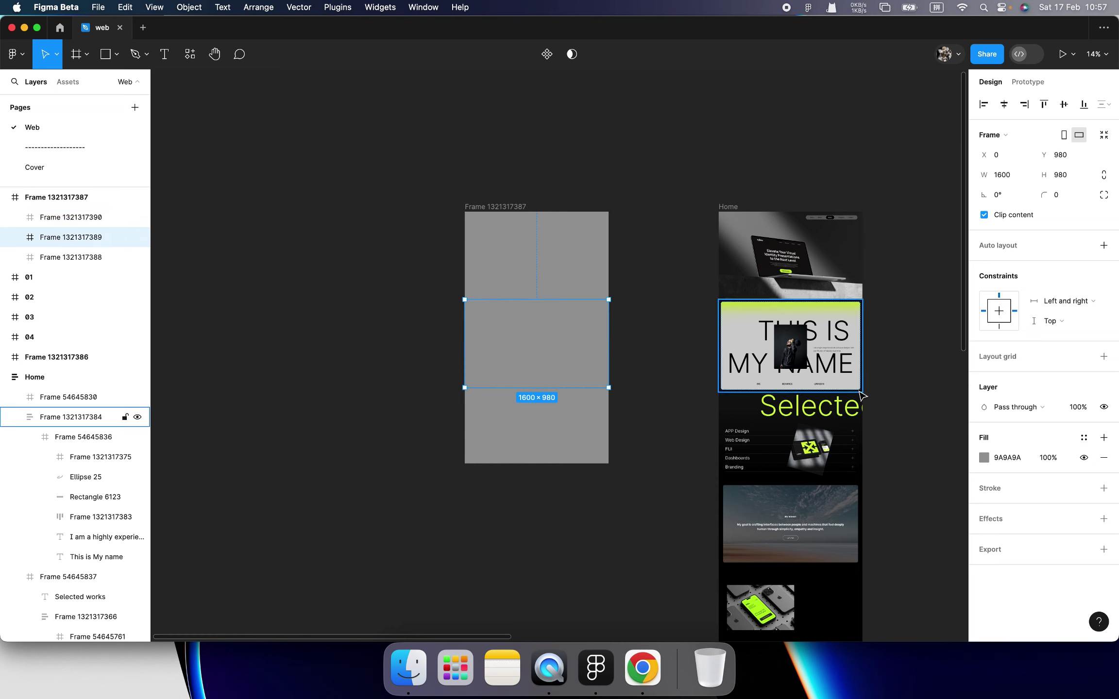
left_click(984, 458)
left_click(925, 375)
left_click(545, 412)
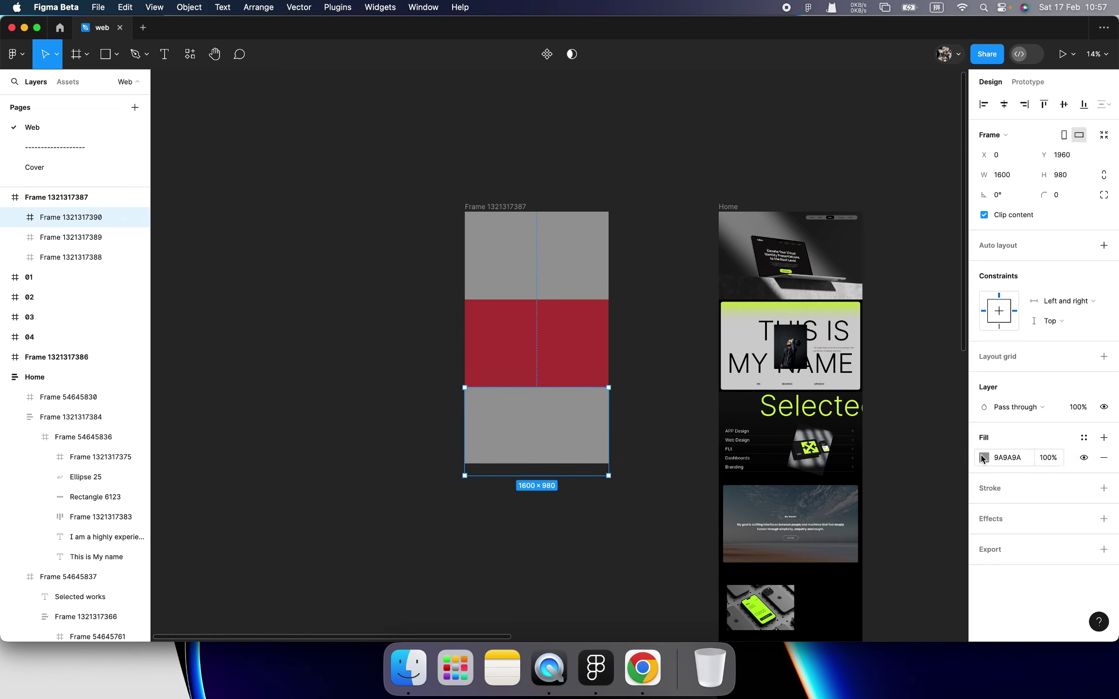
left_click(984, 458)
left_click(910, 484)
left_click(866, 366)
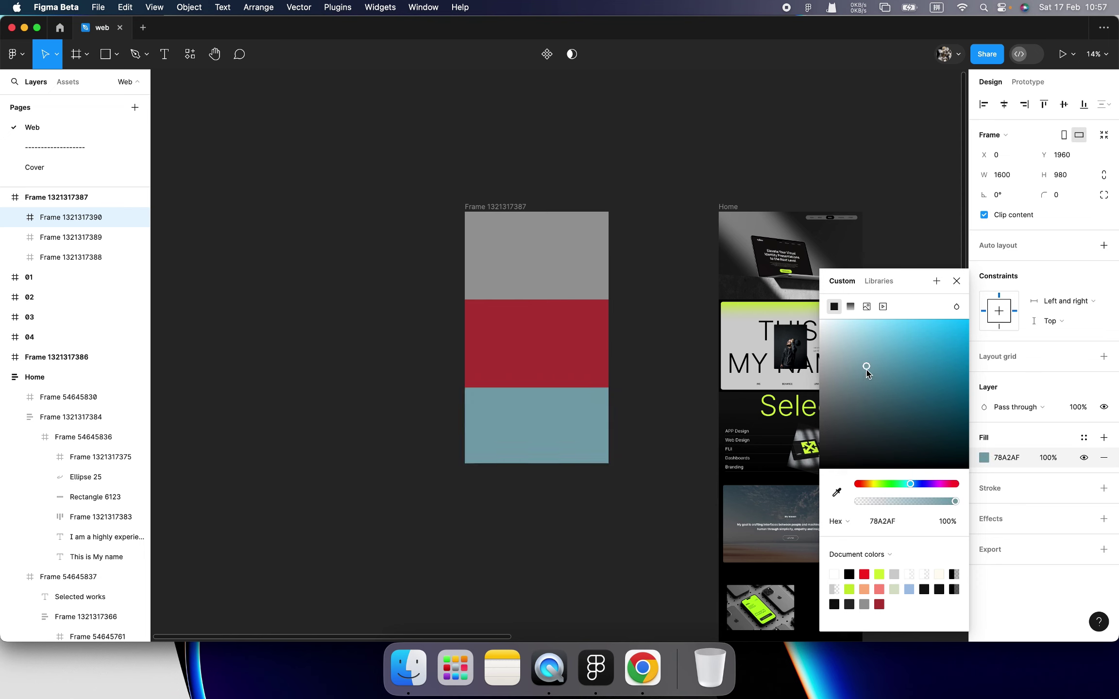
left_click(660, 425)
left_click(499, 206)
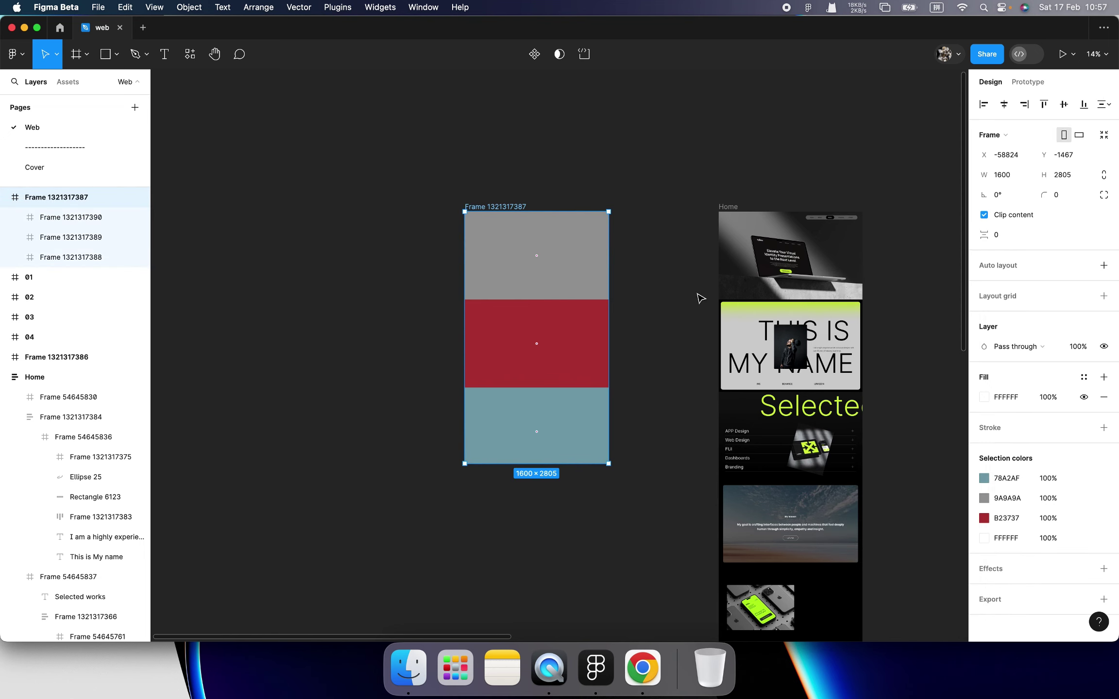
- Give the white frame vertical auto layout and add a duplicated bottom block filled cyan 3DC1EA
left_click(1103, 266)
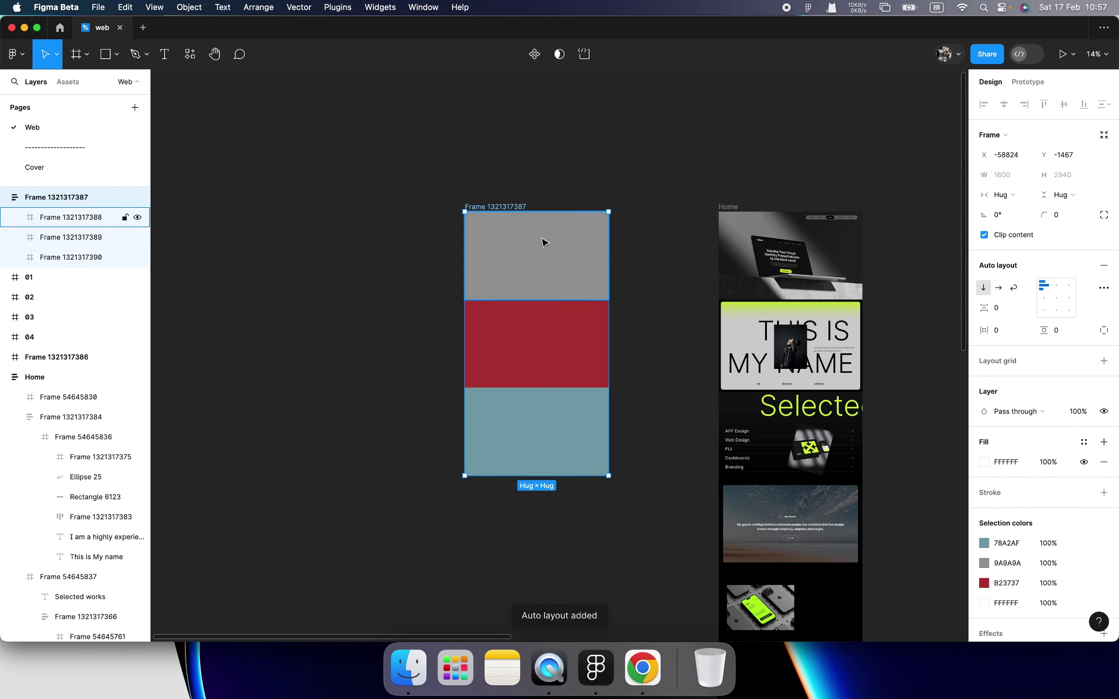
left_click(564, 419)
key("super+d")
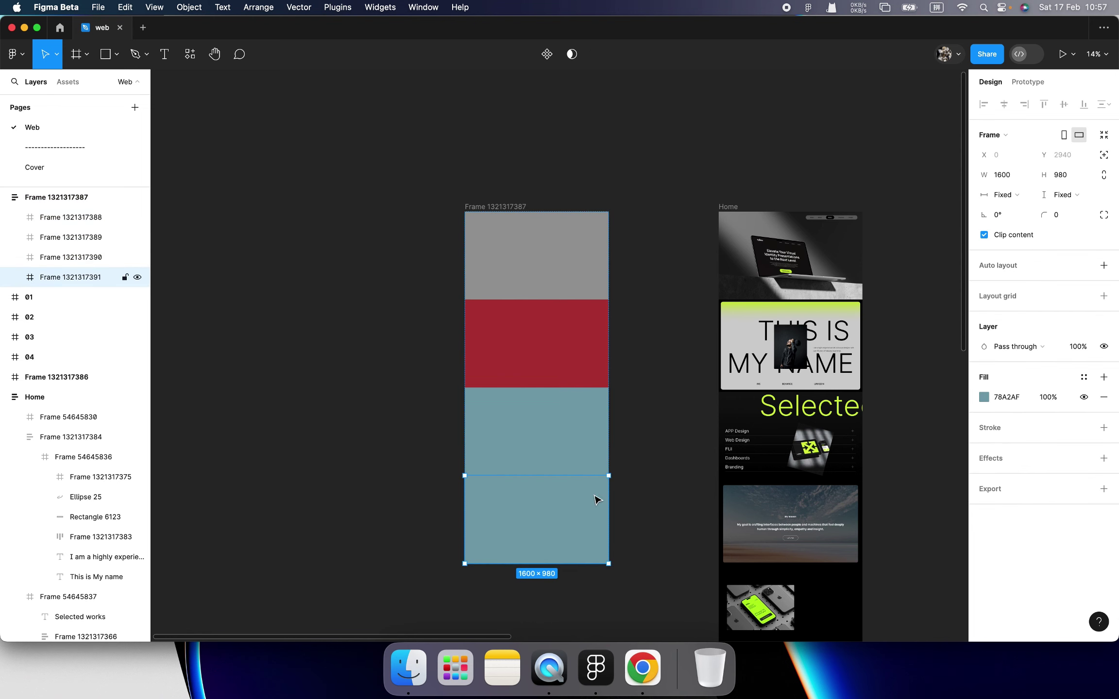
left_click(984, 397)
left_click_drag(928, 359, 930, 331)
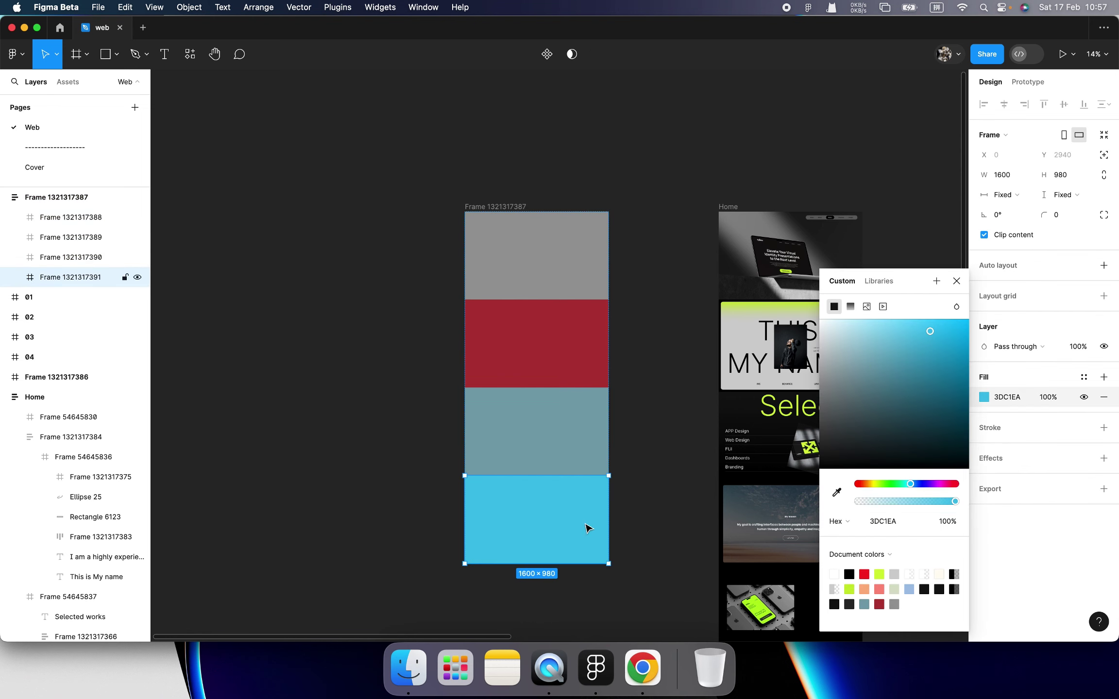
left_click(646, 500)
- Duplicate the cyan block, delete that extra dark slate copy, and nudge the frame left
scroll(612, 466, "down", 3)
left_click(598, 444)
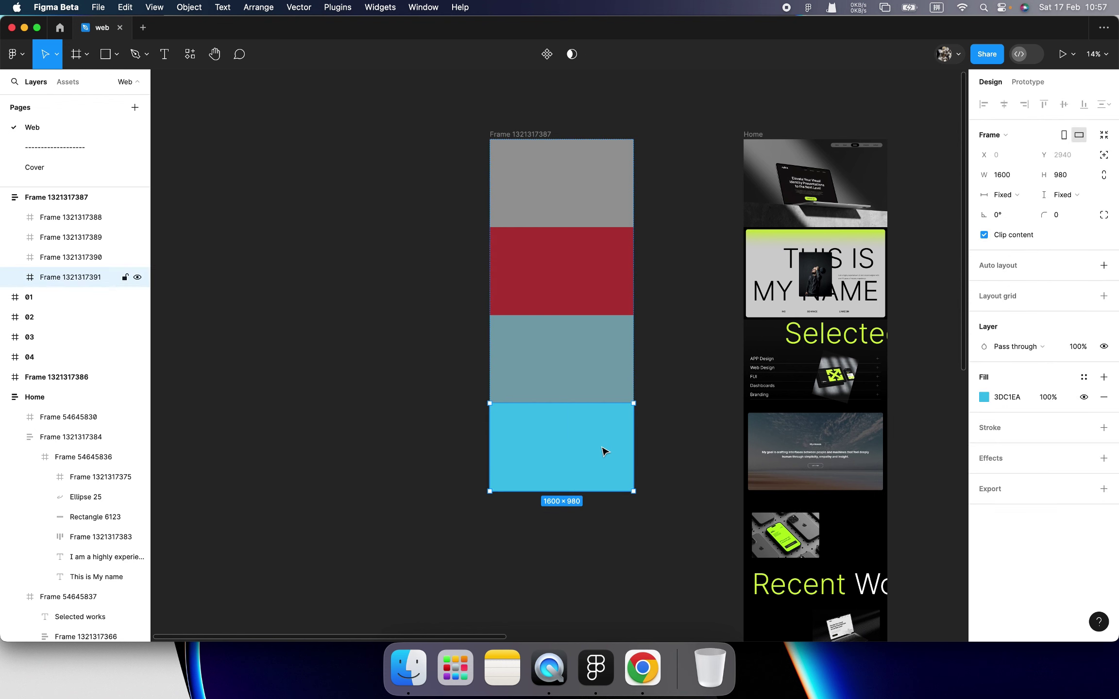
key("super+d")
left_click(984, 397)
left_click(867, 402)
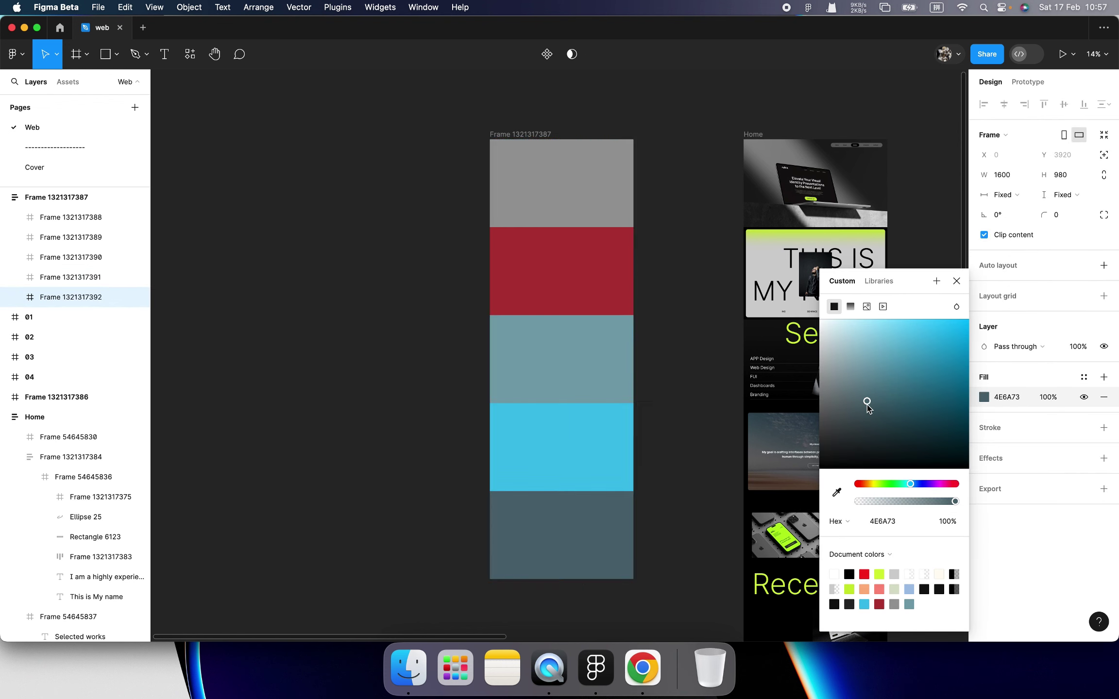
key("Escape")
key("Delete")
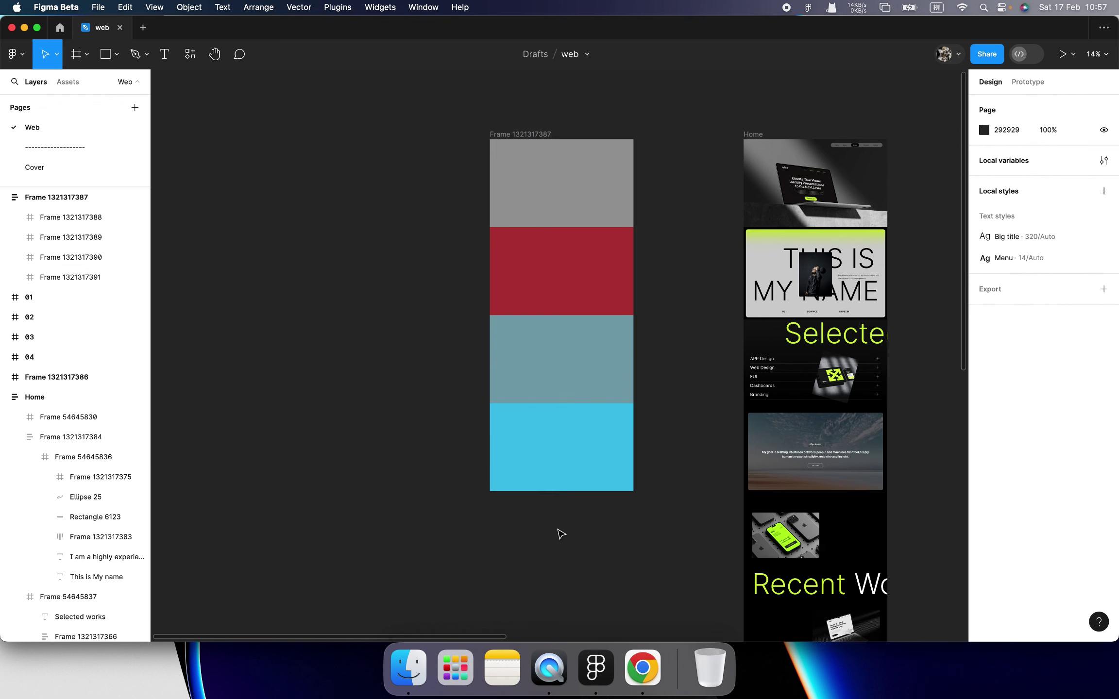
left_click_drag(530, 136, 505, 145)
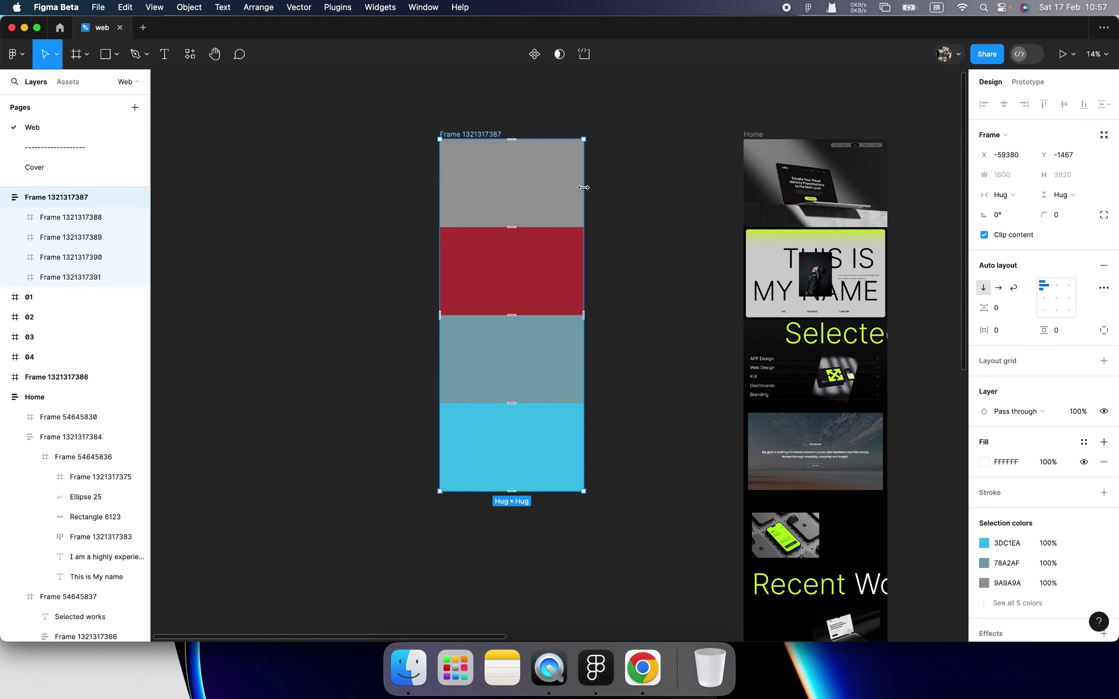
- Set the stacked blocks' width to Fill container and widen the parent frame to test stretching
left_click_drag(584, 187, 703, 196)
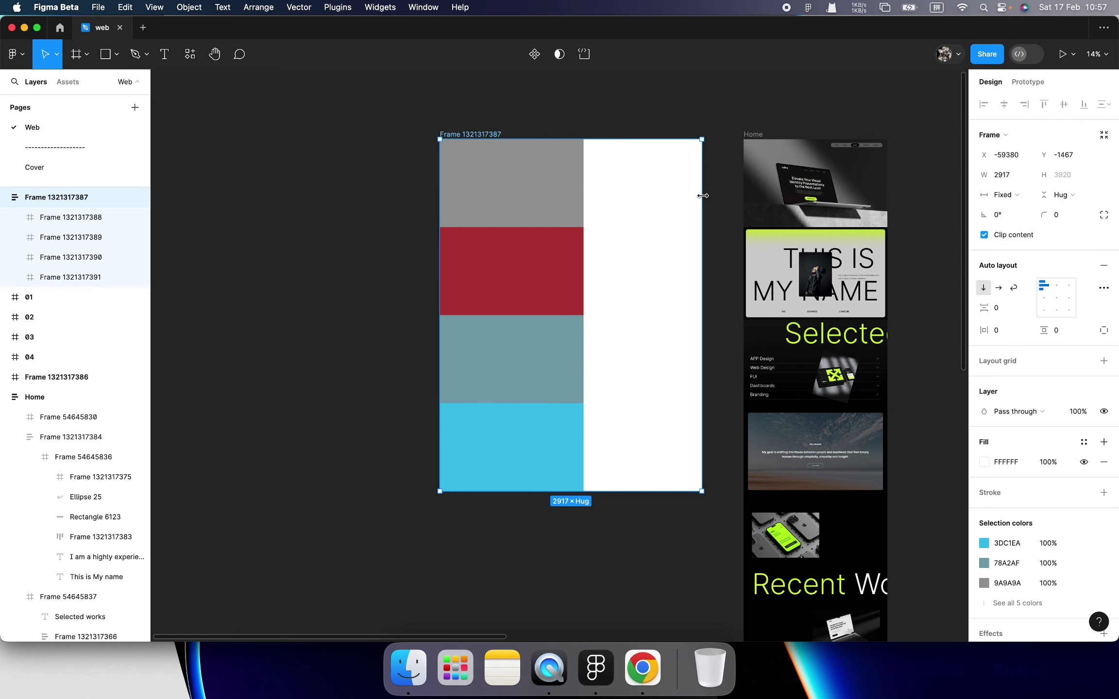
key("super+z")
left_click(574, 221)
left_click(566, 311, "shift")
left_click(553, 398, "shift")
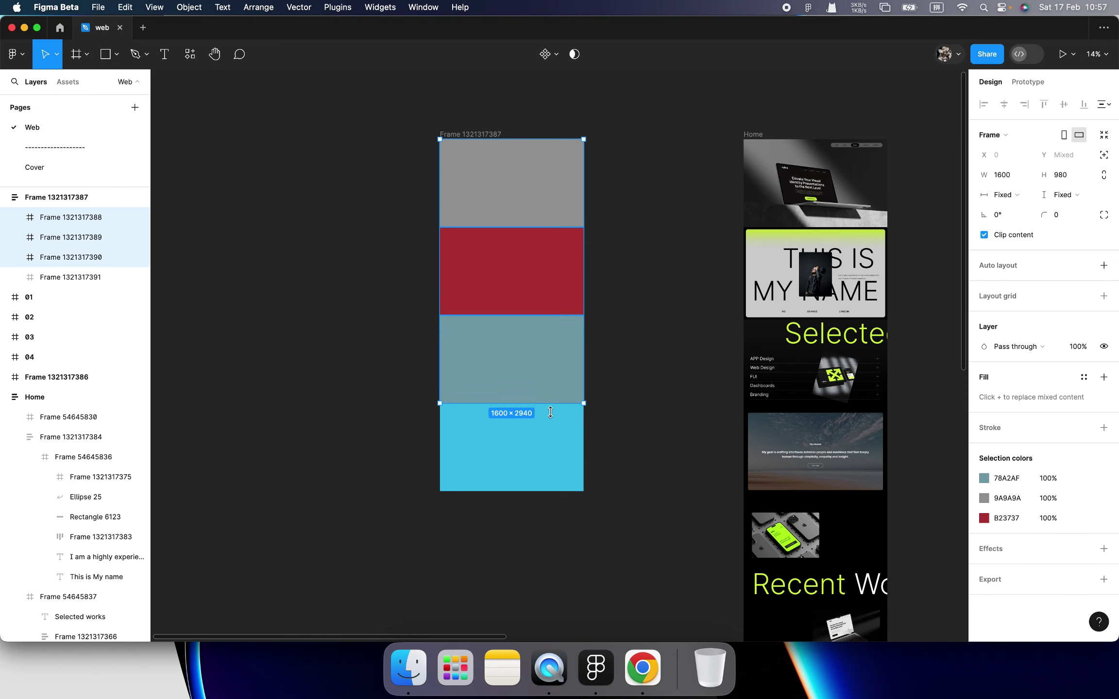
left_click(1012, 195)
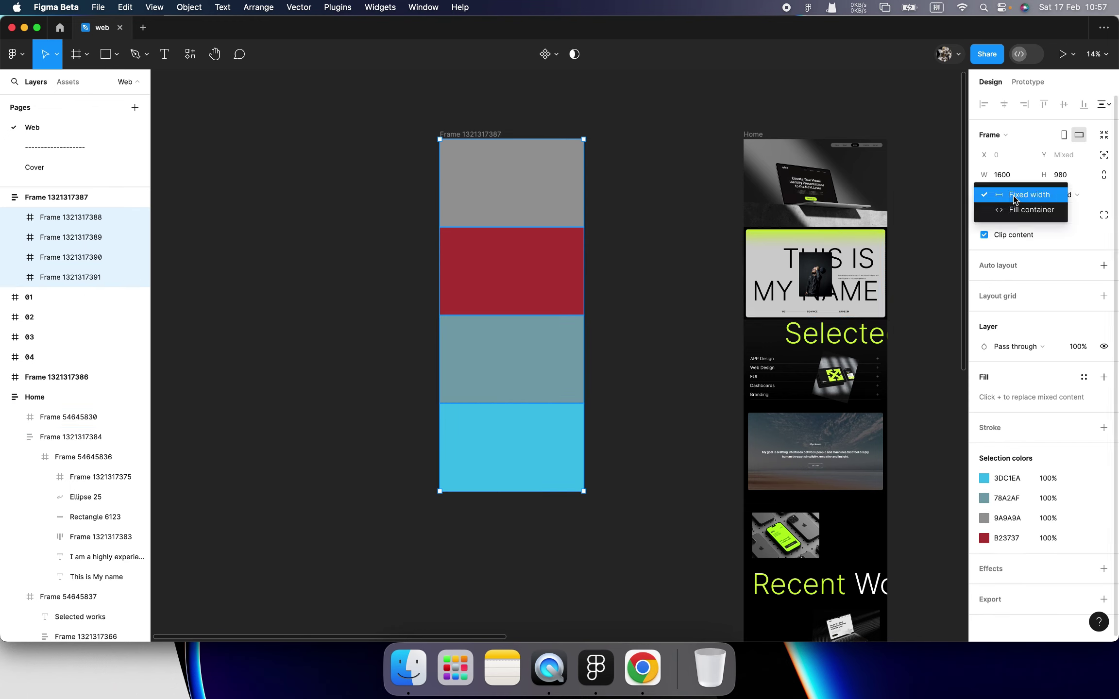
left_click(1022, 210)
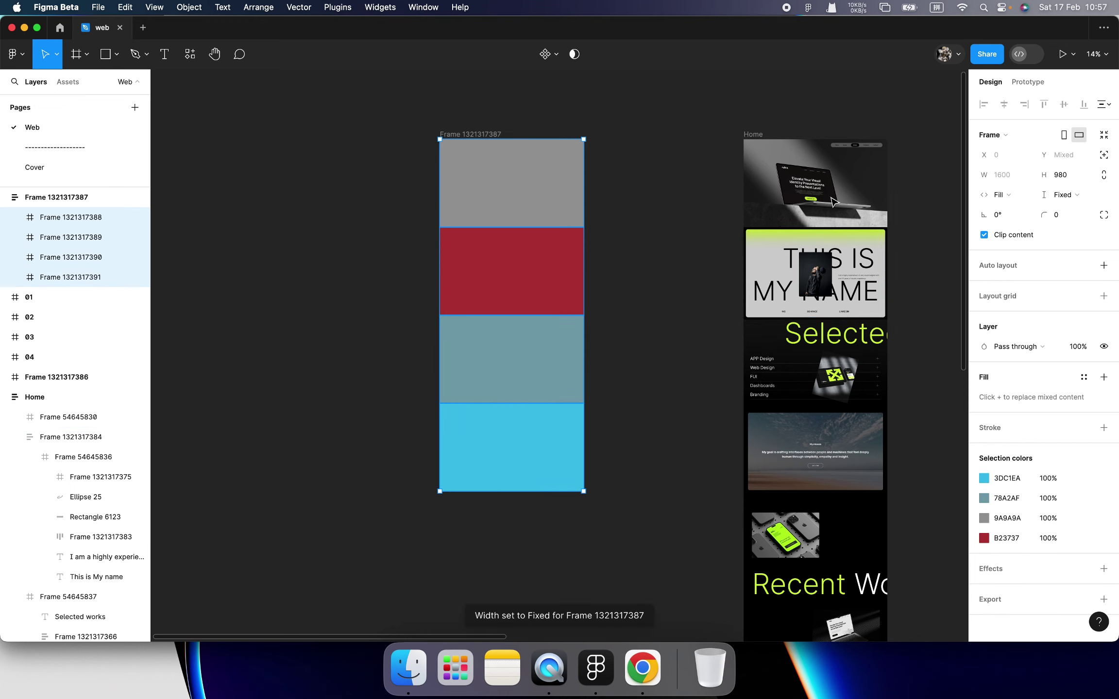
key("Escape")
mouse_move(586, 190)
left_mouse_down()
mouse_move(675, 213)
mouse_move(663, 213)
left_mouse_up()
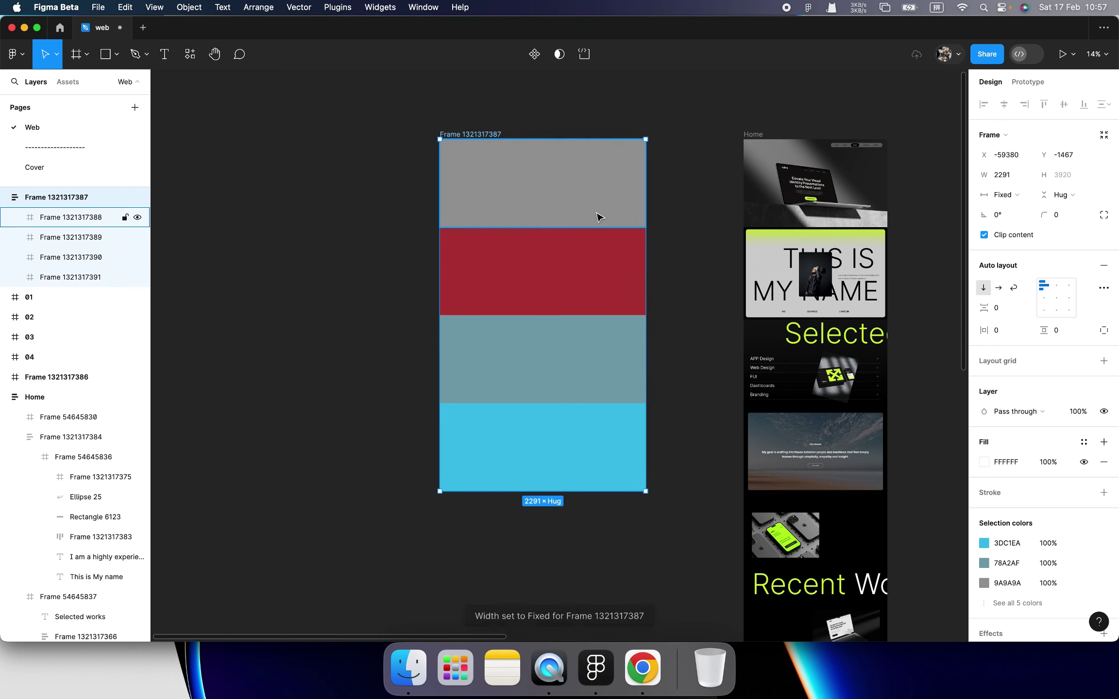
- Restore the frame to 1600 wide and paste the Home laptop hero image onto the grey block
key("cmd+z")
scroll(515, 194, "right", 3)
scroll(408, 165, "left", 3)
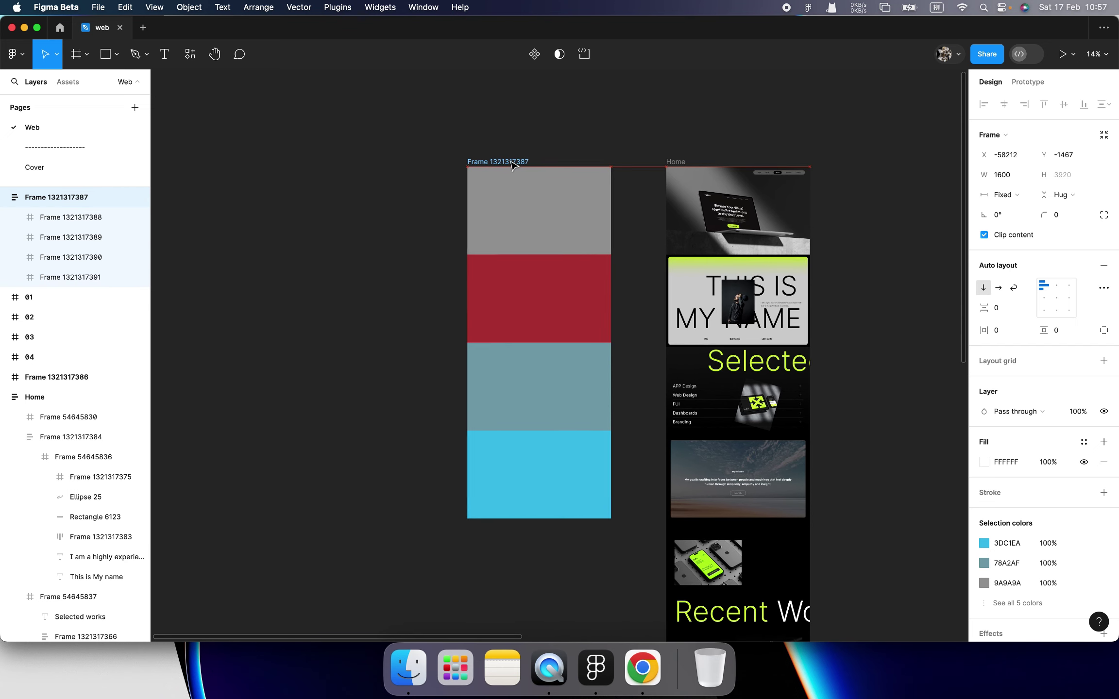
scroll(577, 198, "up", 5)
scroll(611, 245, "up", 3)
left_click(728, 251)
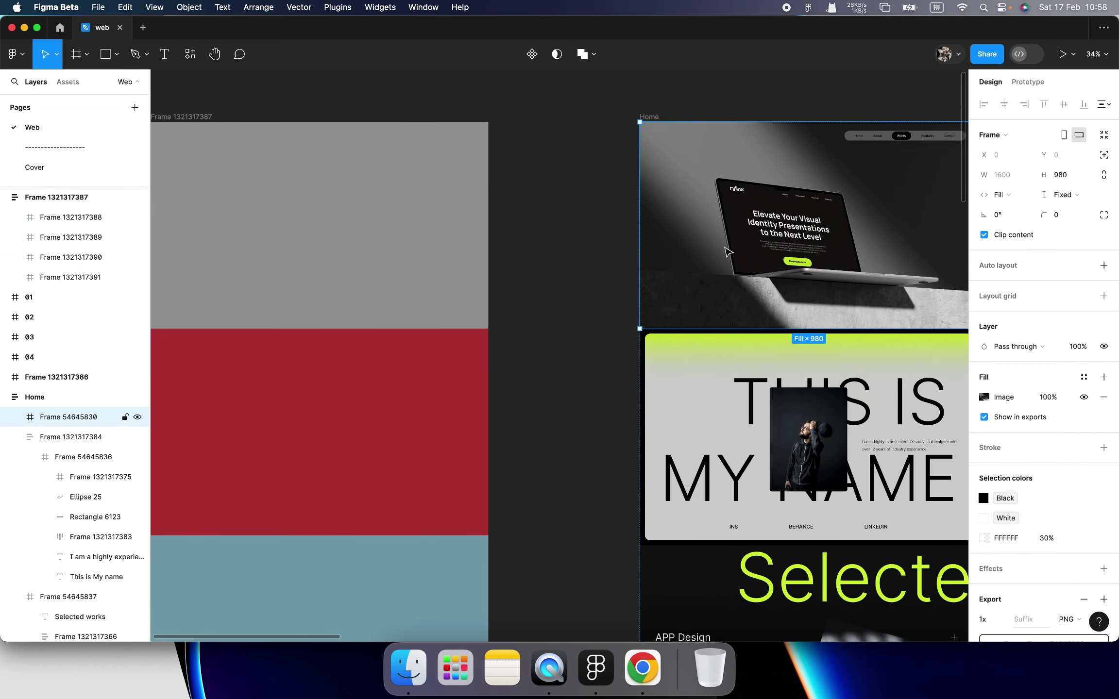
left_click(606, 252)
scroll(588, 252, "left", 3)
key("super+alt+v")
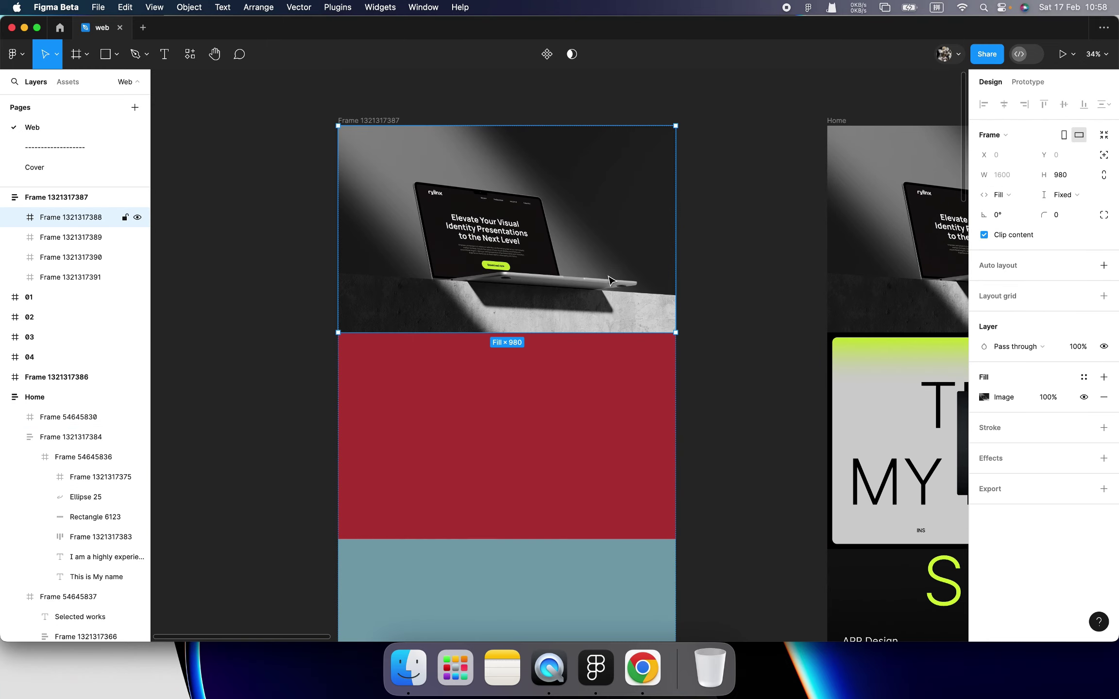
scroll(658, 271, "down", 1)
scroll(680, 272, "down", 2)
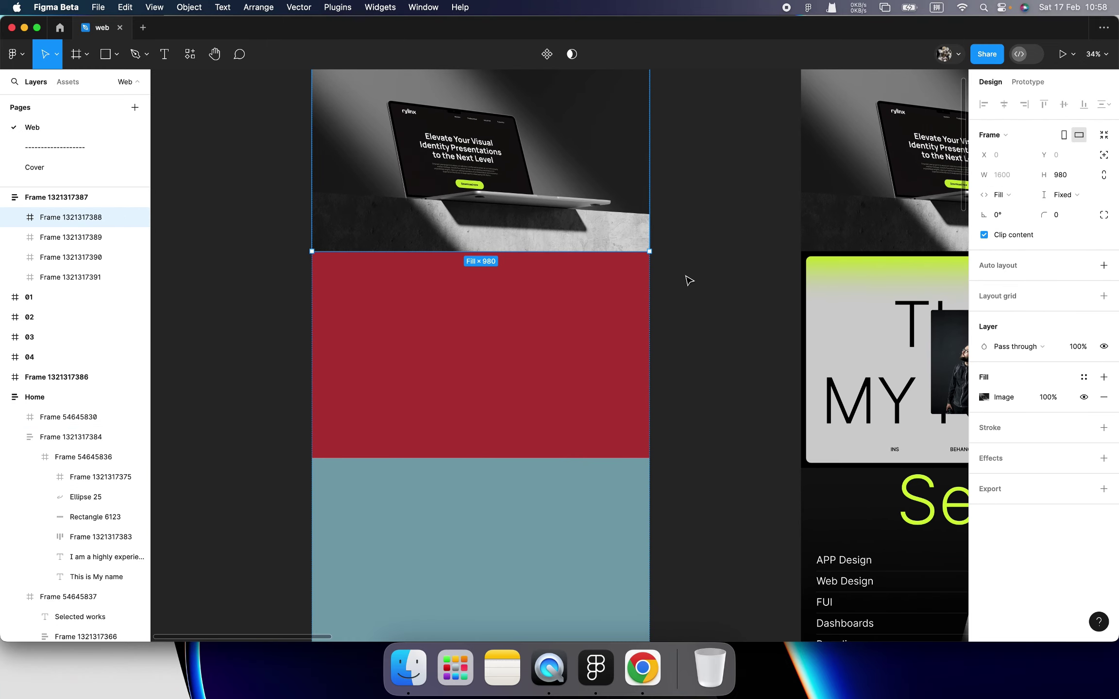
left_click(682, 263)
scroll(642, 291, "down", 3)
scroll(661, 289, "down", 2)
scroll(624, 275, "up", 3)
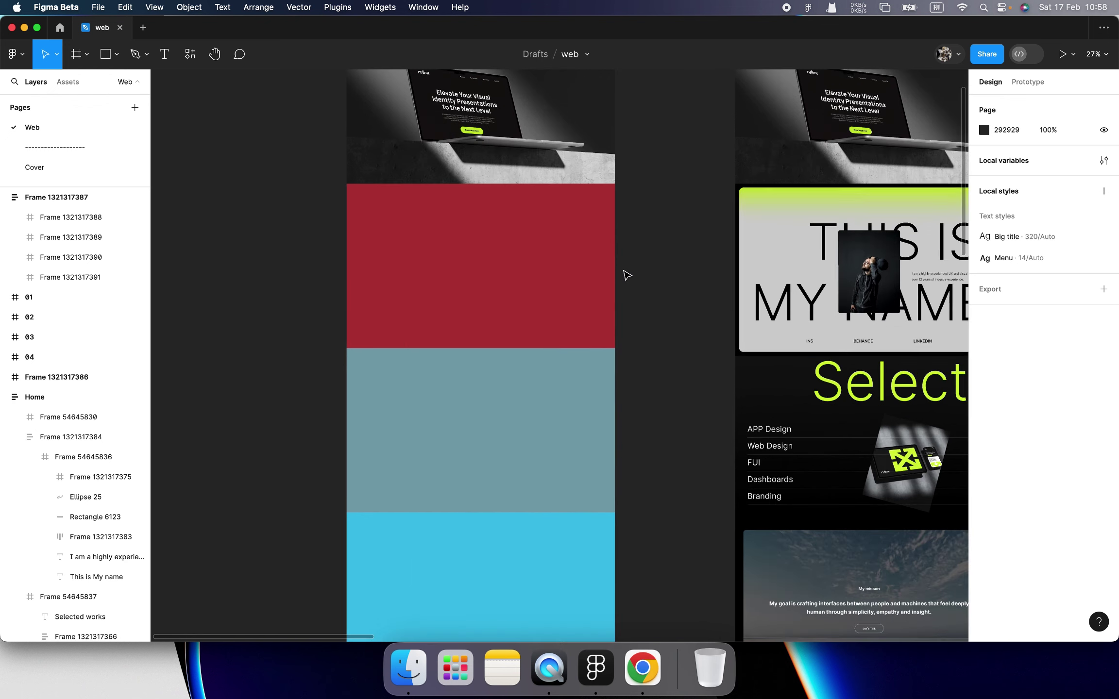
left_click(759, 278)
key("super+c")
left_click(692, 281)
scroll(692, 281, "down", 2)
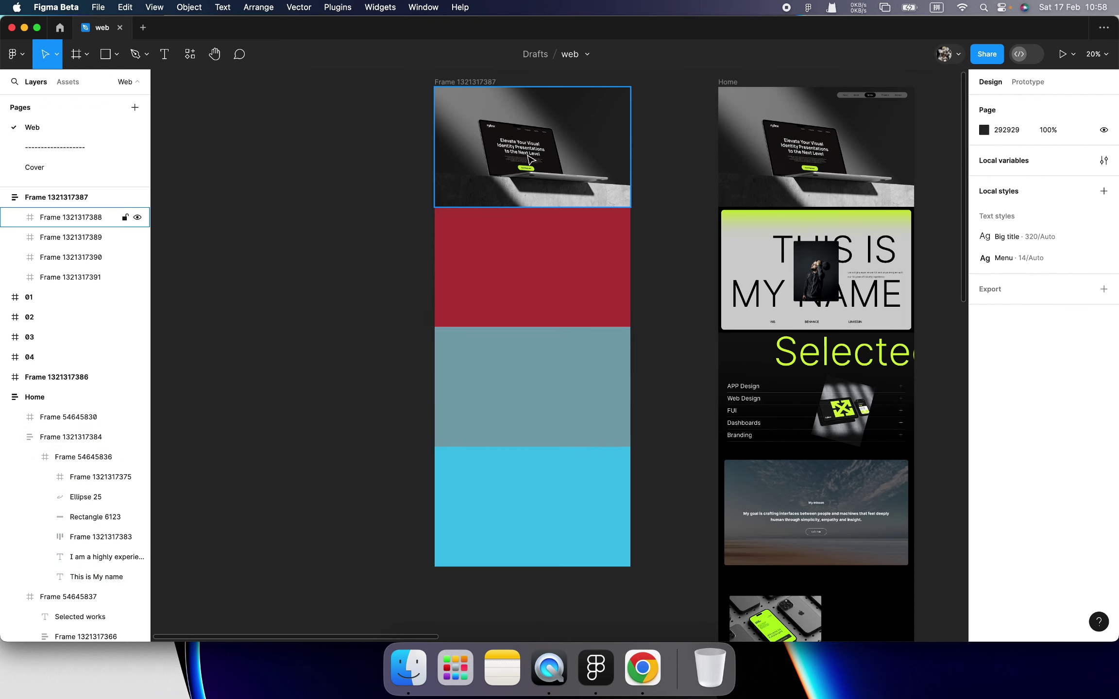
left_click(490, 84)
key("super+v")
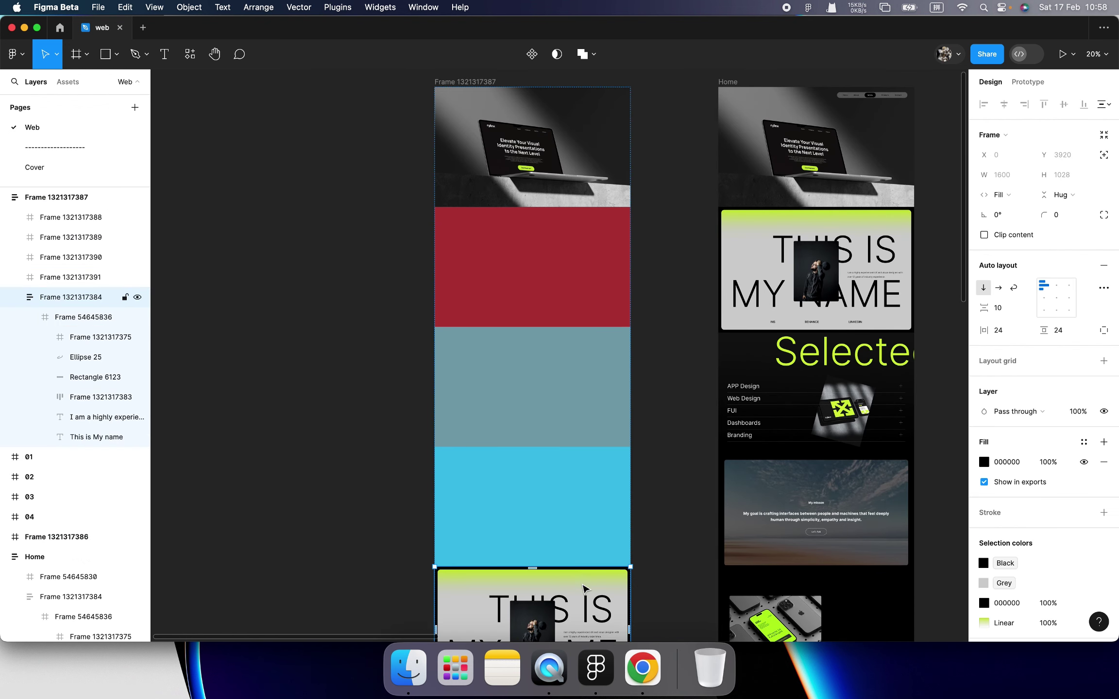
- Move the copied THIS IS MY NAME section up to sit beneath the laptop image
left_click_drag(520, 607, 592, 238)
scroll(593, 238, "up", 2)
scroll(598, 231, "up", 1)
scroll(599, 231, "up", 2)
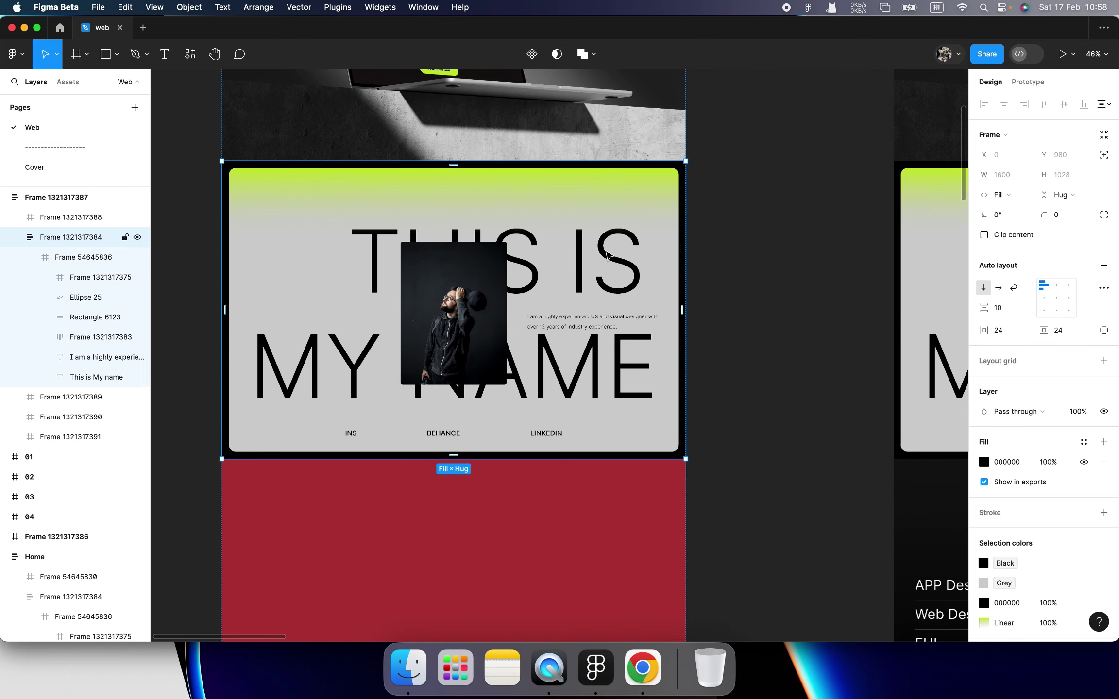
- Inspect the This is My name text layer and page frame, testing a widening and undoing it
left_click(607, 254)
left_click(606, 257)
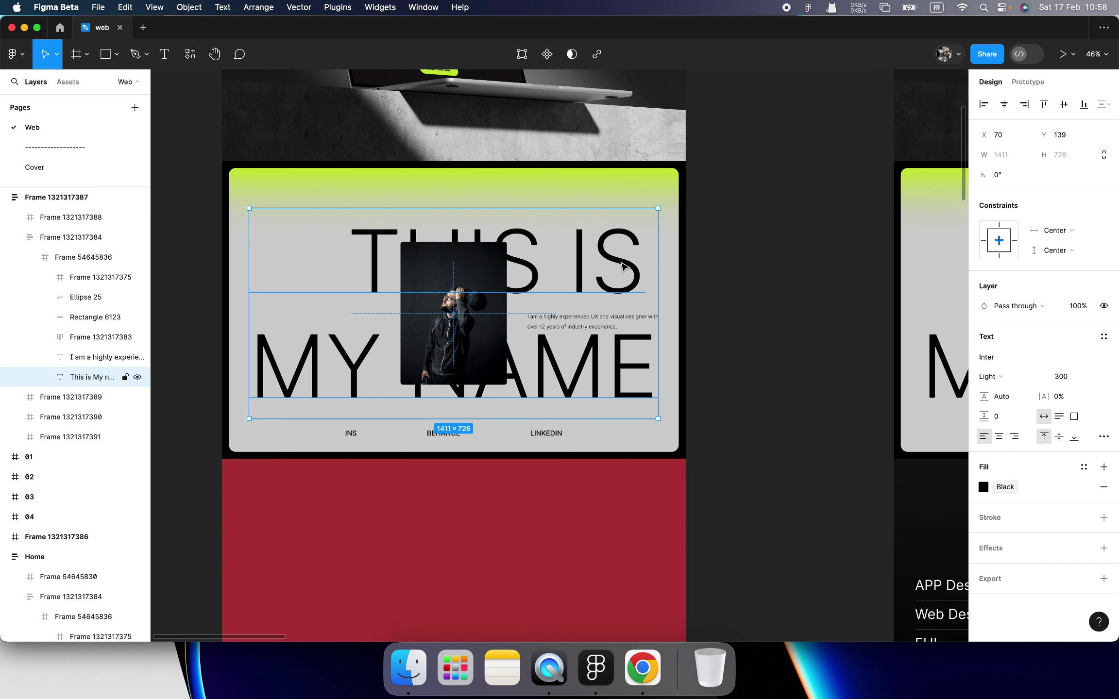
left_click(640, 266)
scroll(670, 290, "down", 5)
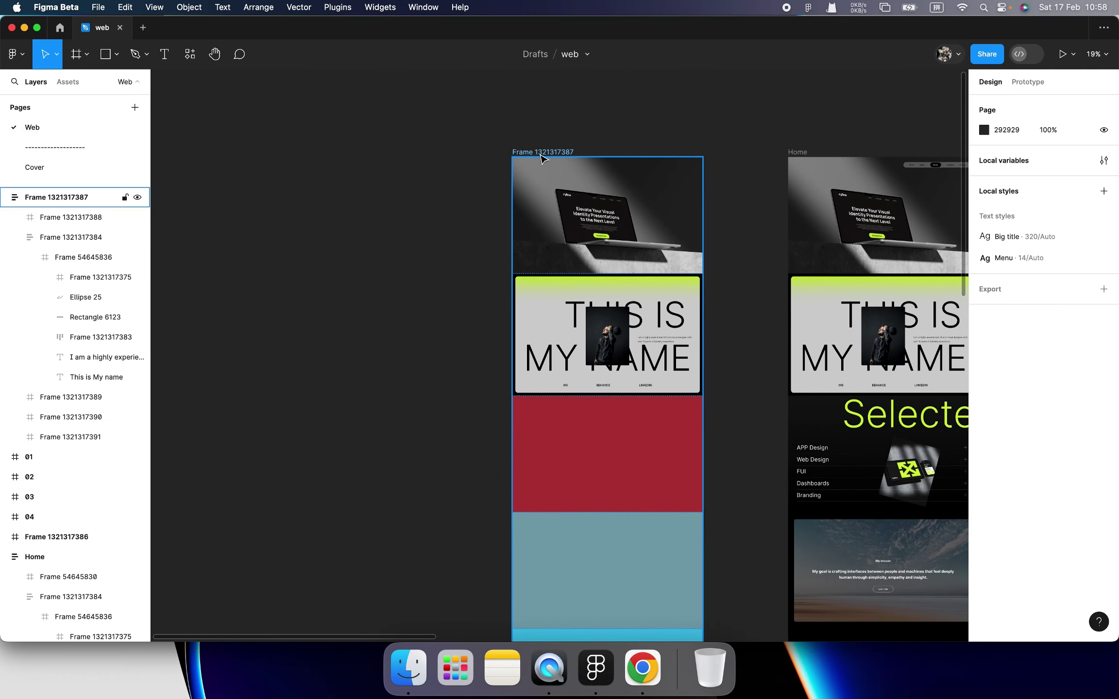
left_click(531, 214)
scroll(626, 326, "up", 3)
left_click_drag(630, 329, 755, 334)
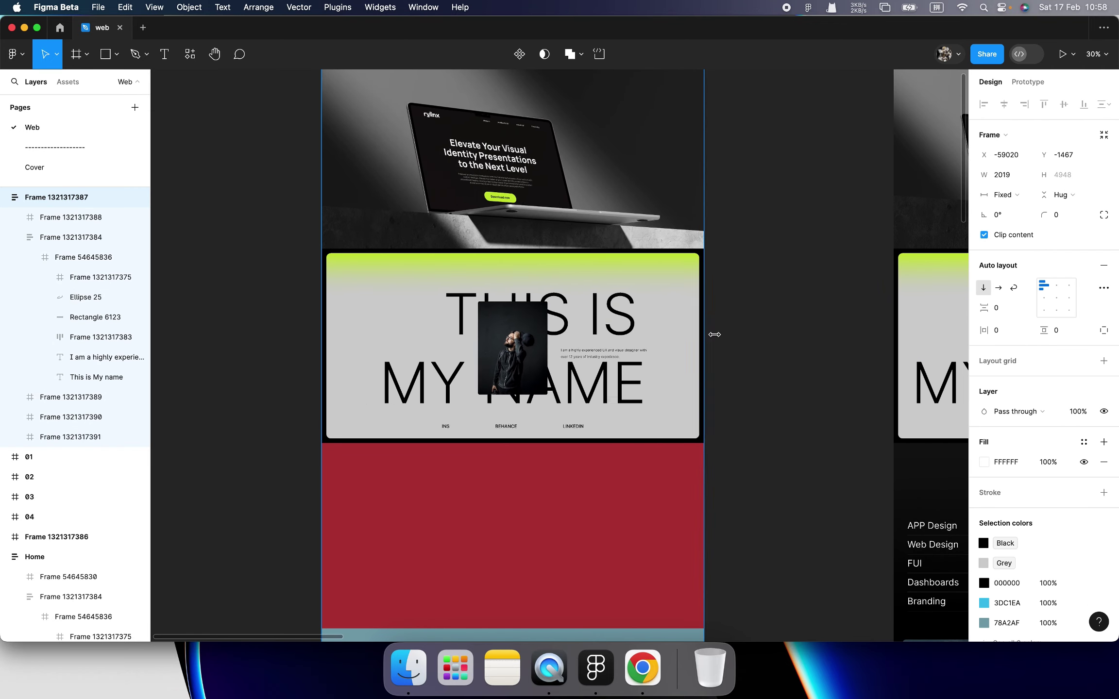
key("ctrl+z")
- Drill into the This is My name heading text, then exit editing and deselect it
double_click(595, 325)
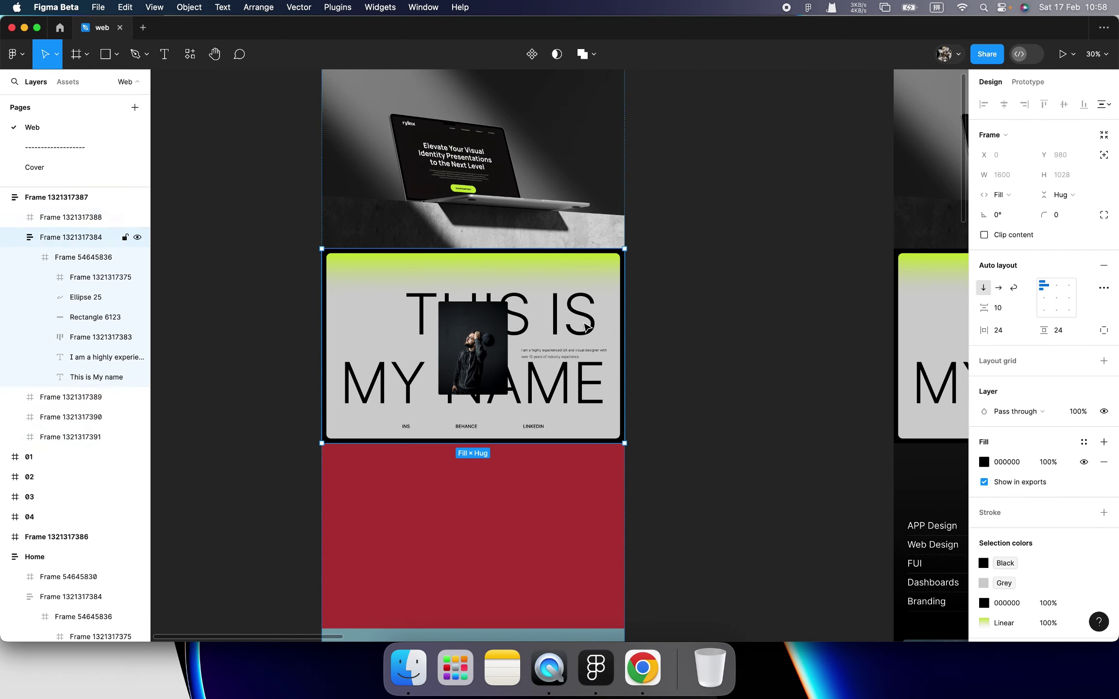
double_click(585, 324)
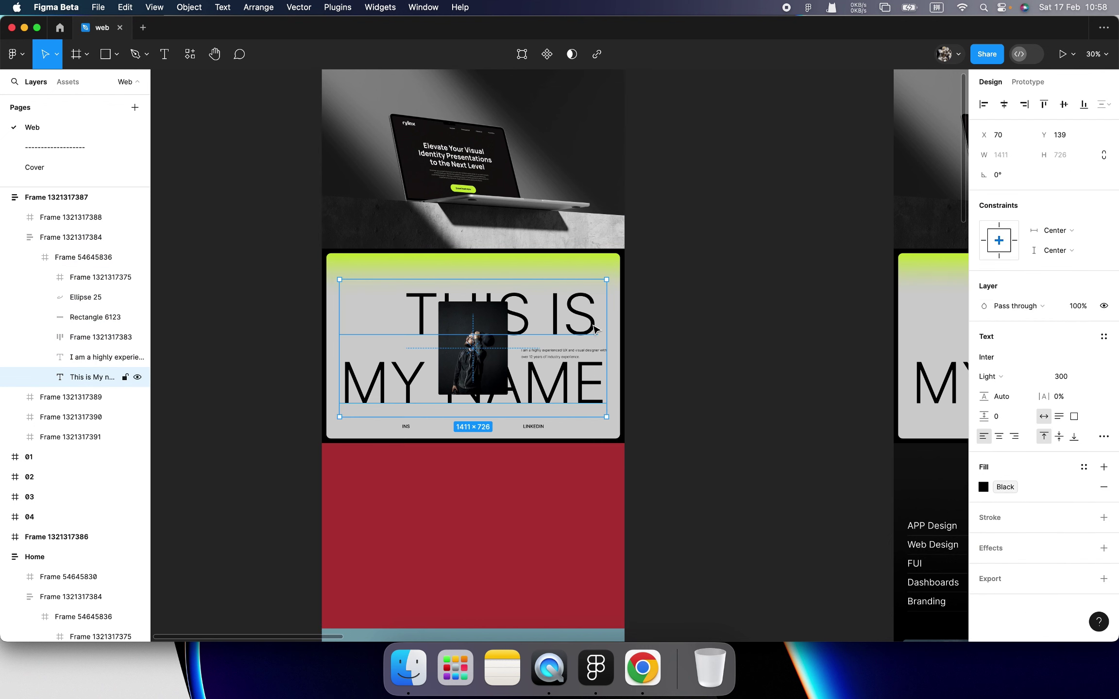
double_click(594, 329)
left_click(602, 318)
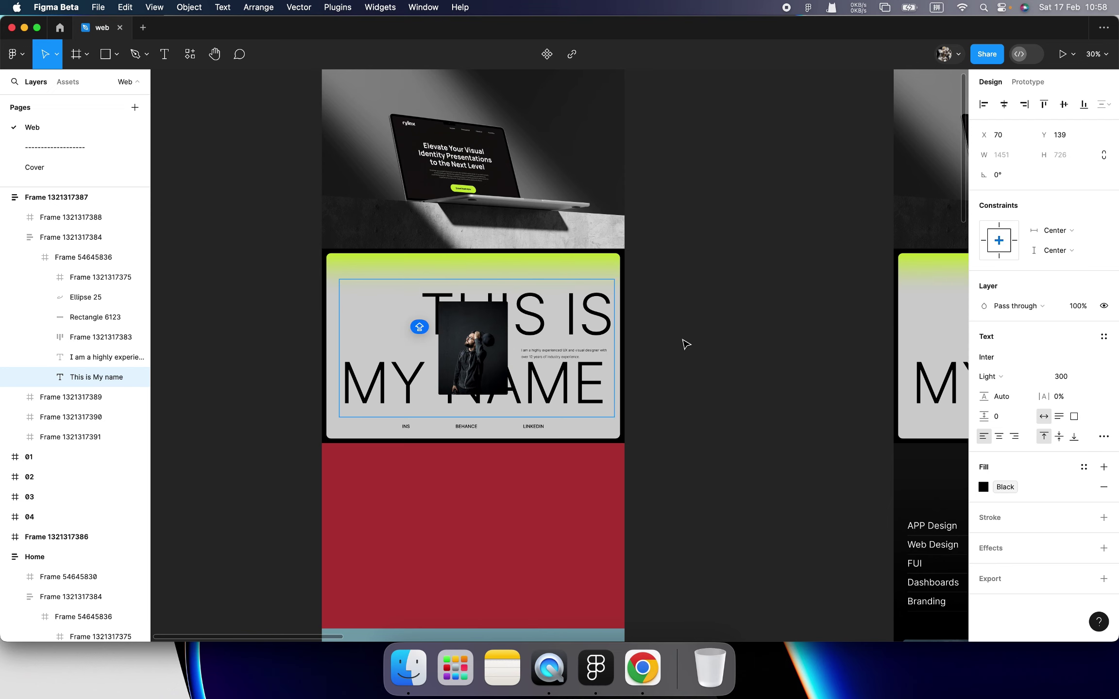
key("Escape")
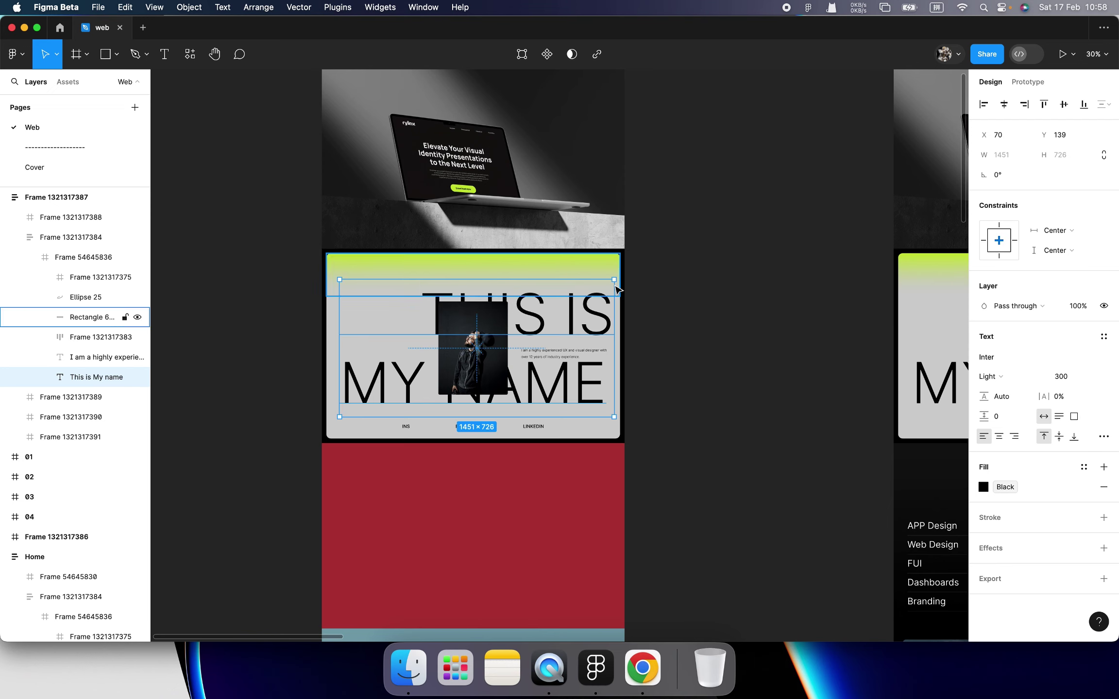
key("Escape")
scroll(663, 347, "up", 5)
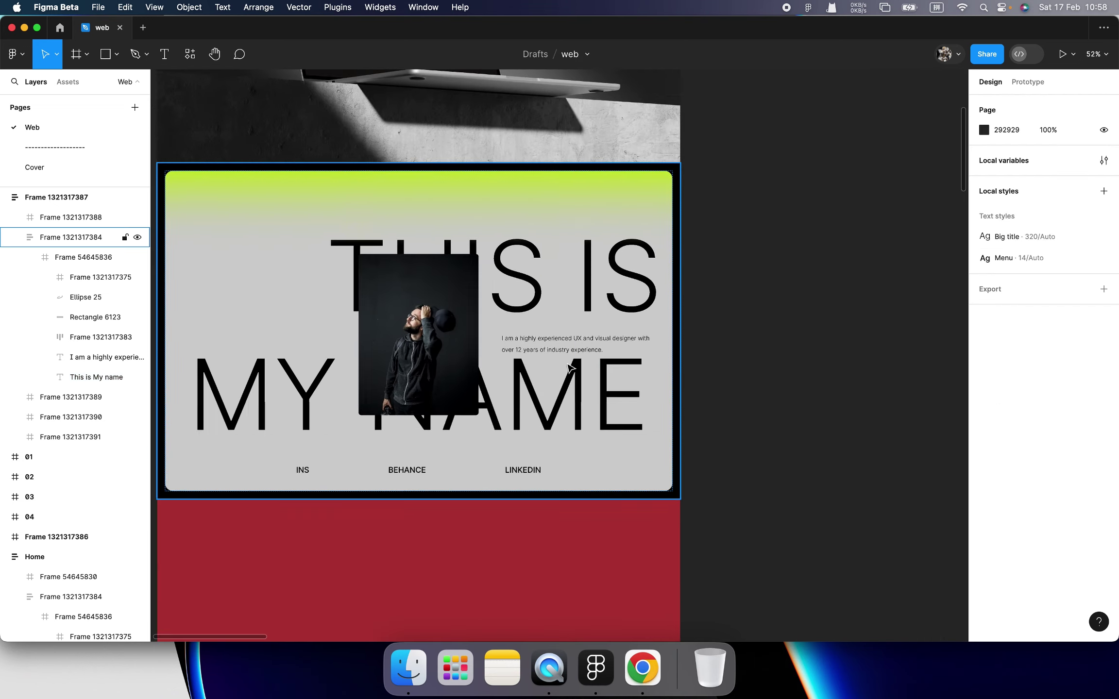
scroll(524, 330, "down", 5)
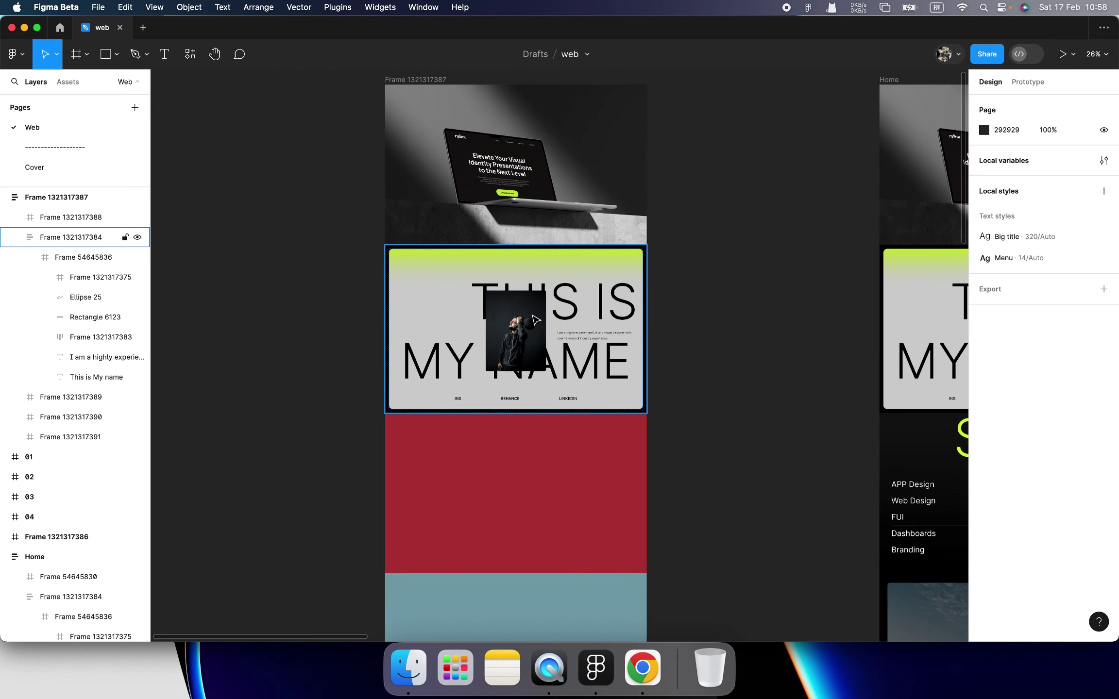
scroll(520, 378, "up", 5)
left_click(509, 402)
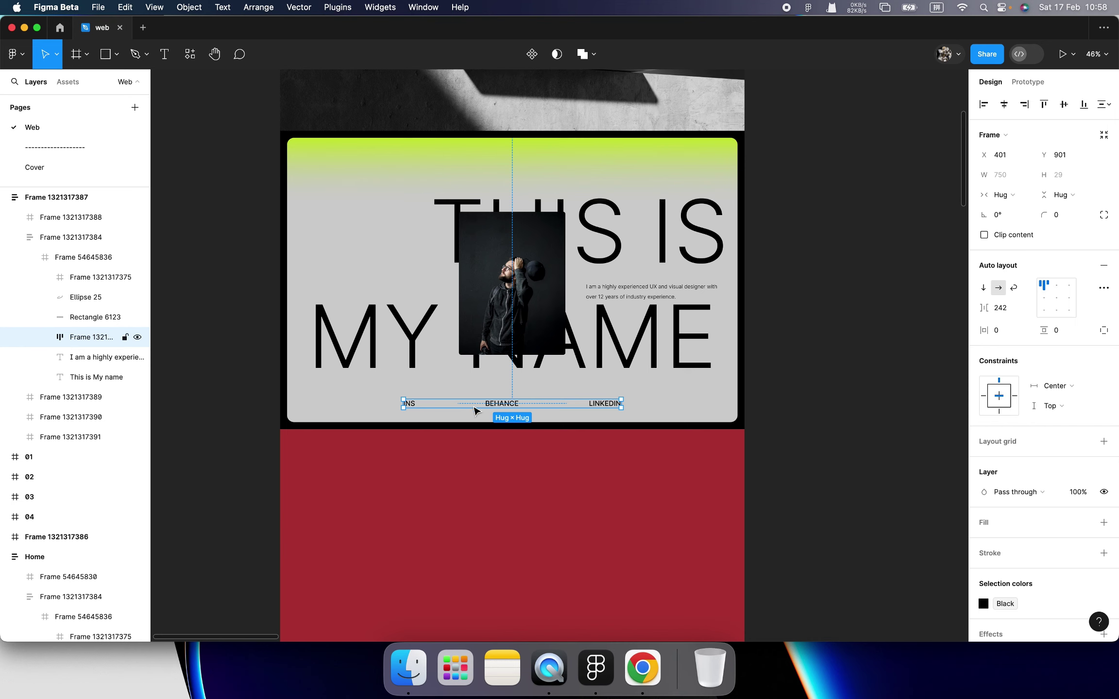
mouse_move(63, 341)
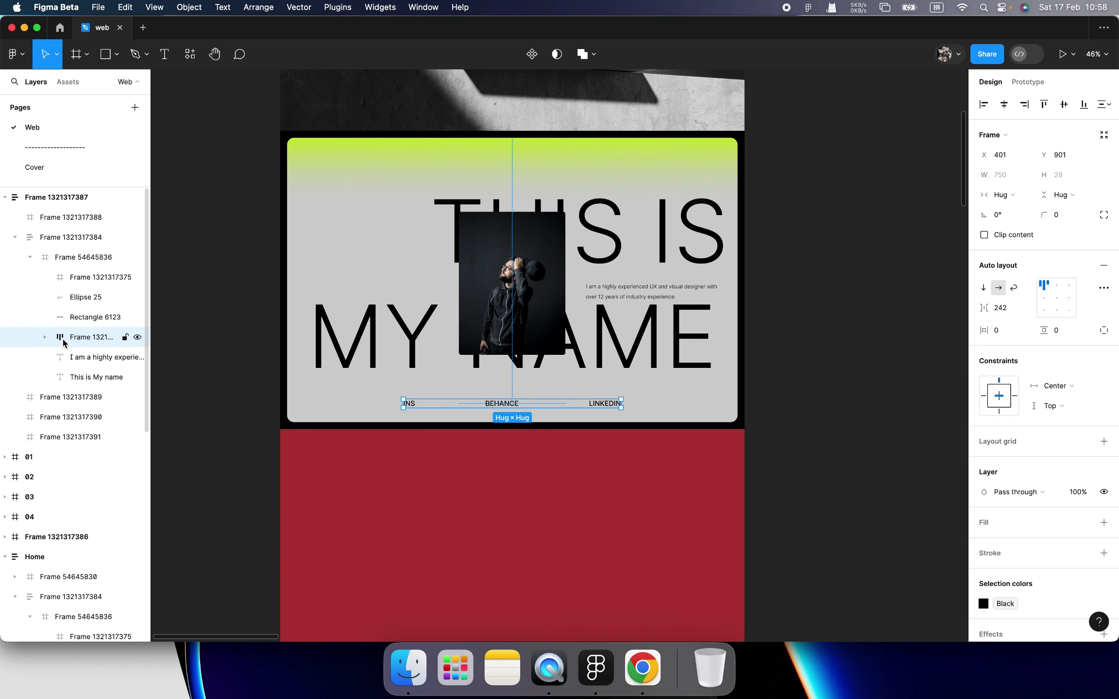
left_click(45, 338)
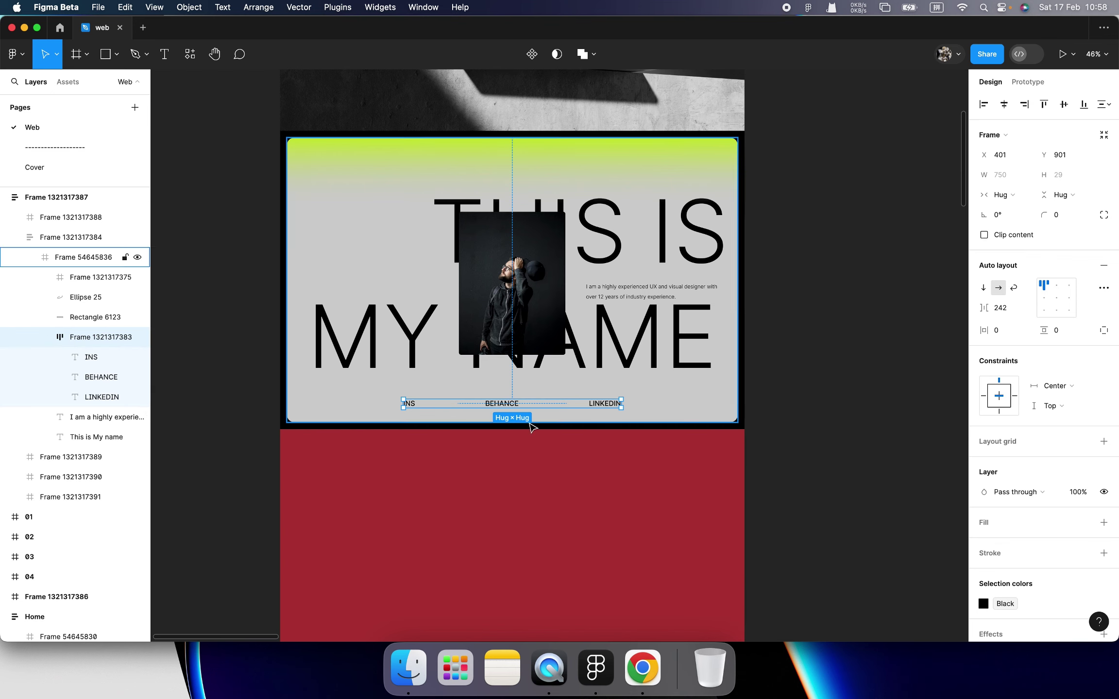
scroll(374, 373, "down", 3)
left_click(359, 118)
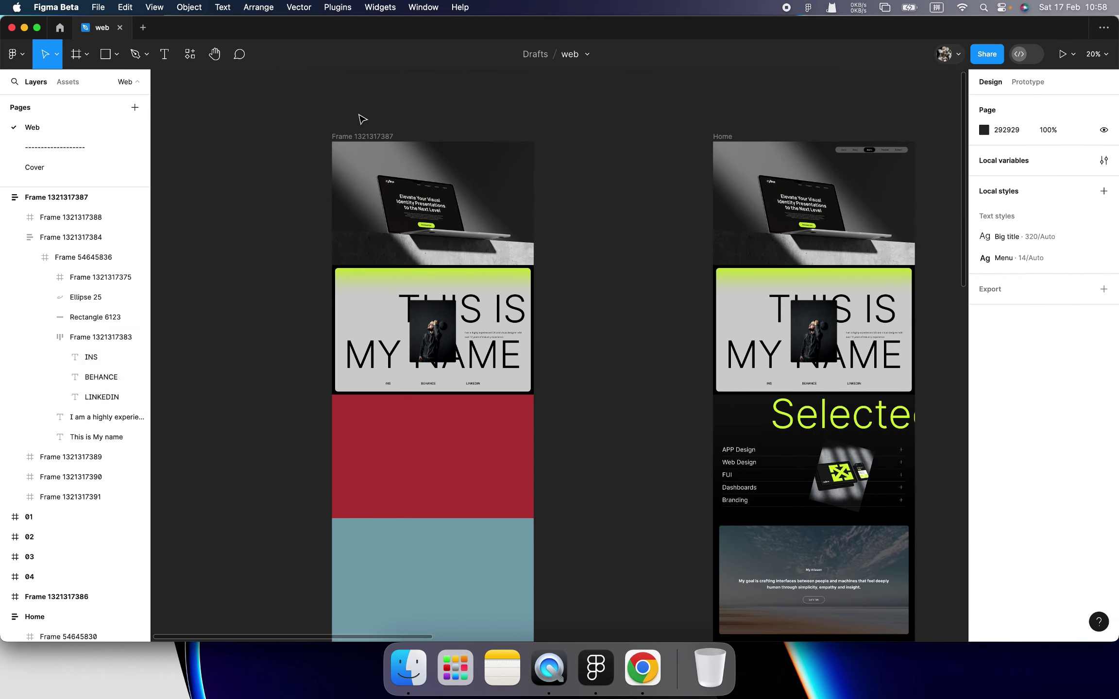
left_click(527, 354)
scroll(548, 355, "up", 3)
mouse_move(554, 355)
left_mouse_down()
mouse_move(729, 360)
mouse_move(537, 357)
mouse_move(800, 359)
mouse_move(492, 363)
mouse_move(806, 370)
mouse_move(583, 374)
mouse_move(701, 376)
mouse_move(556, 364)
left_mouse_up()
- Locate and select the whole Selected works section on the Home design
scroll(602, 365, "down", 5)
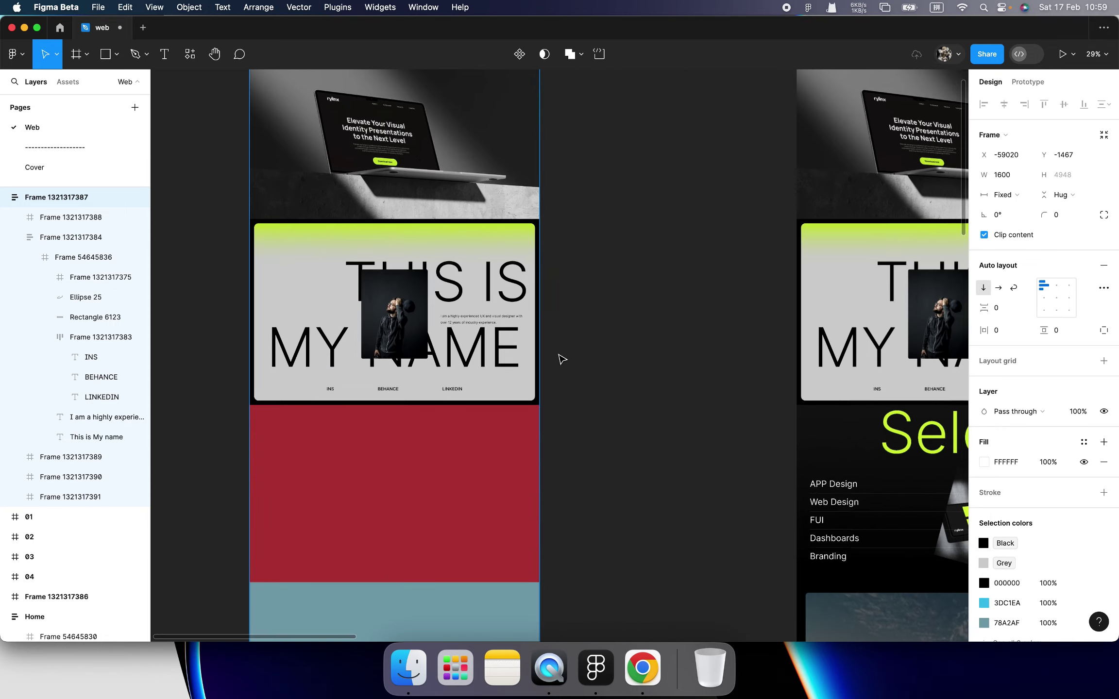
scroll(613, 355, "down", 3)
left_click(627, 350)
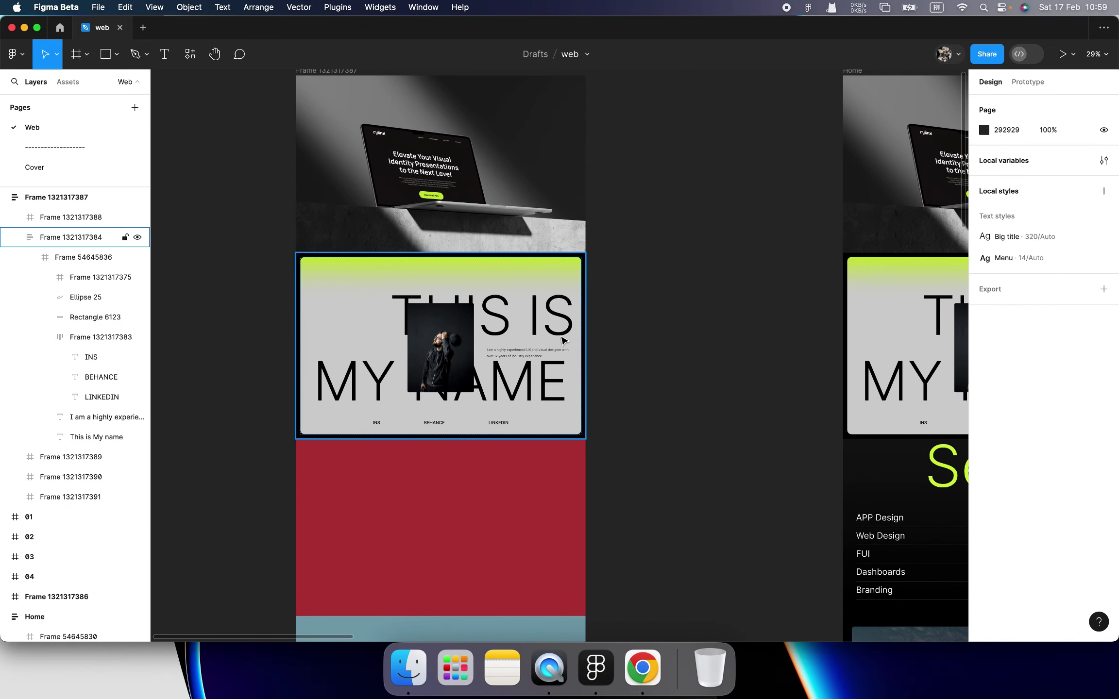
scroll(578, 379, "down", 3)
scroll(627, 381, "right", 2)
scroll(624, 384, "down", 5)
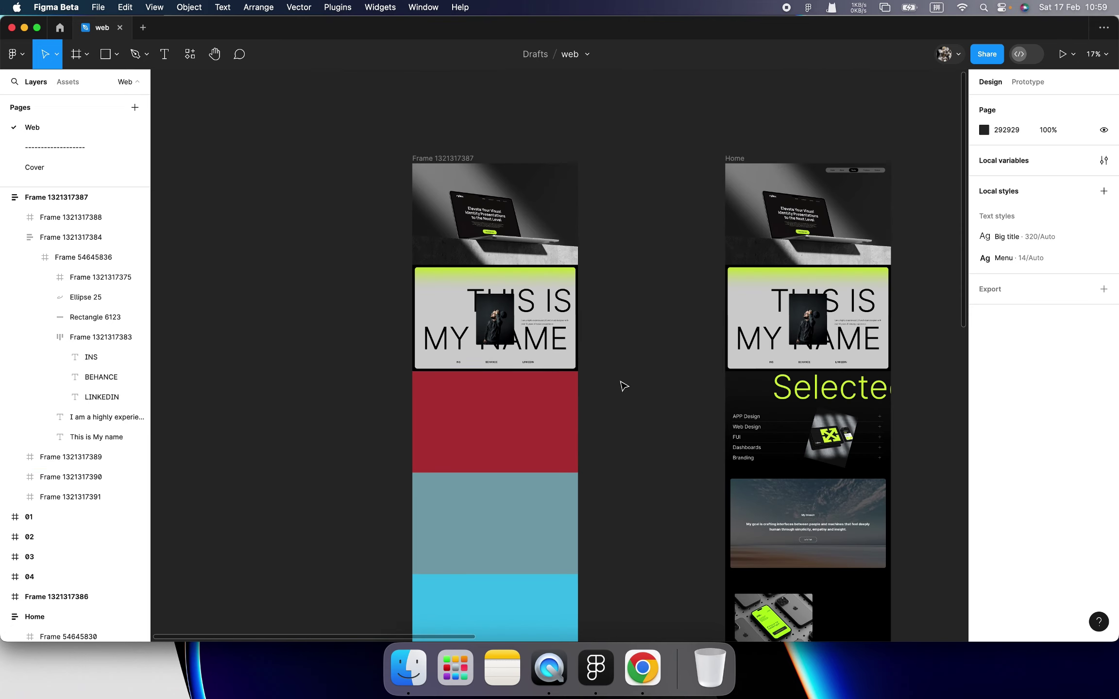
scroll(617, 384, "down", 2)
left_click(793, 357)
scroll(796, 360, "up", 3)
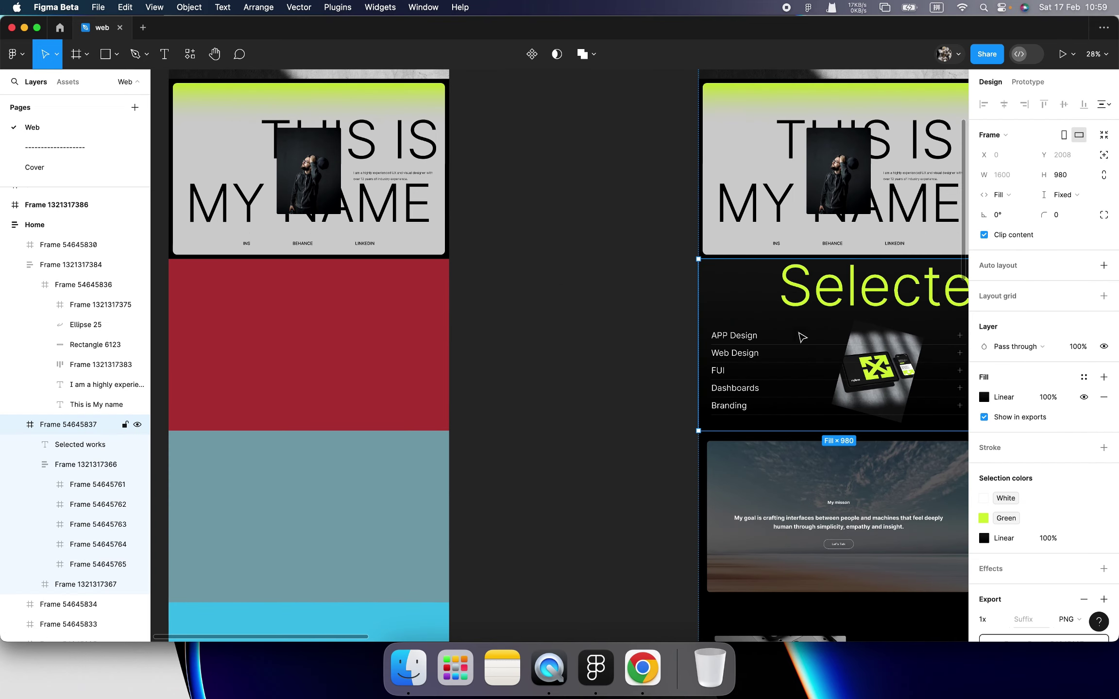
scroll(796, 296, "right", 3)
double_click(781, 295)
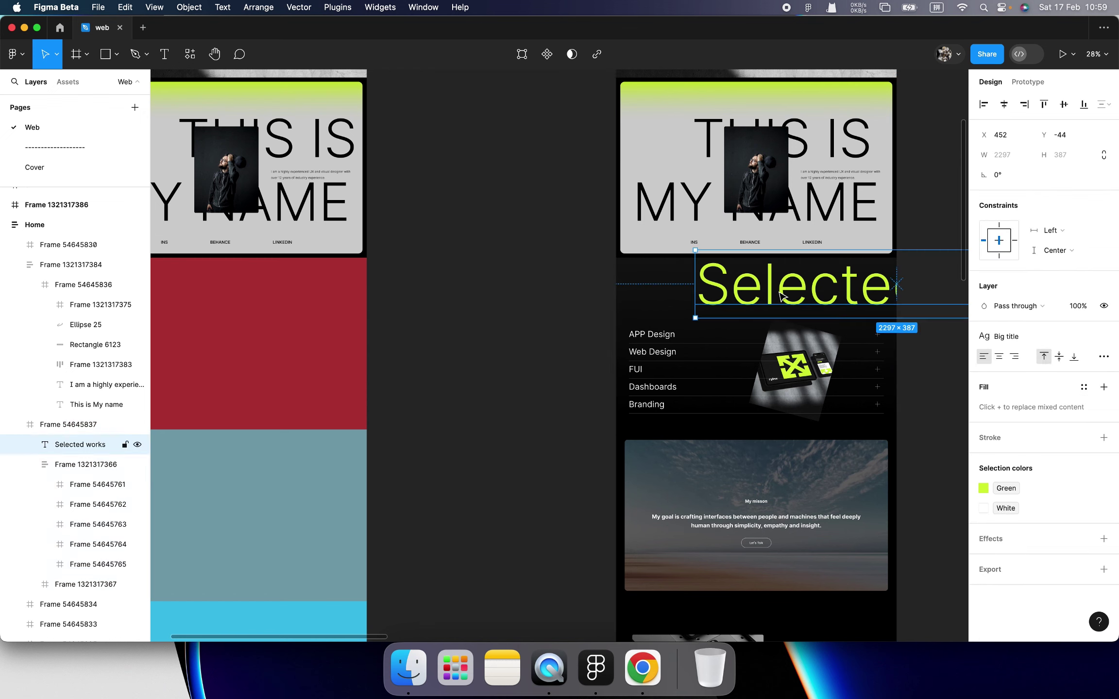
scroll(732, 319, "left", 2)
scroll(732, 320, "down", 1)
left_click(712, 282)
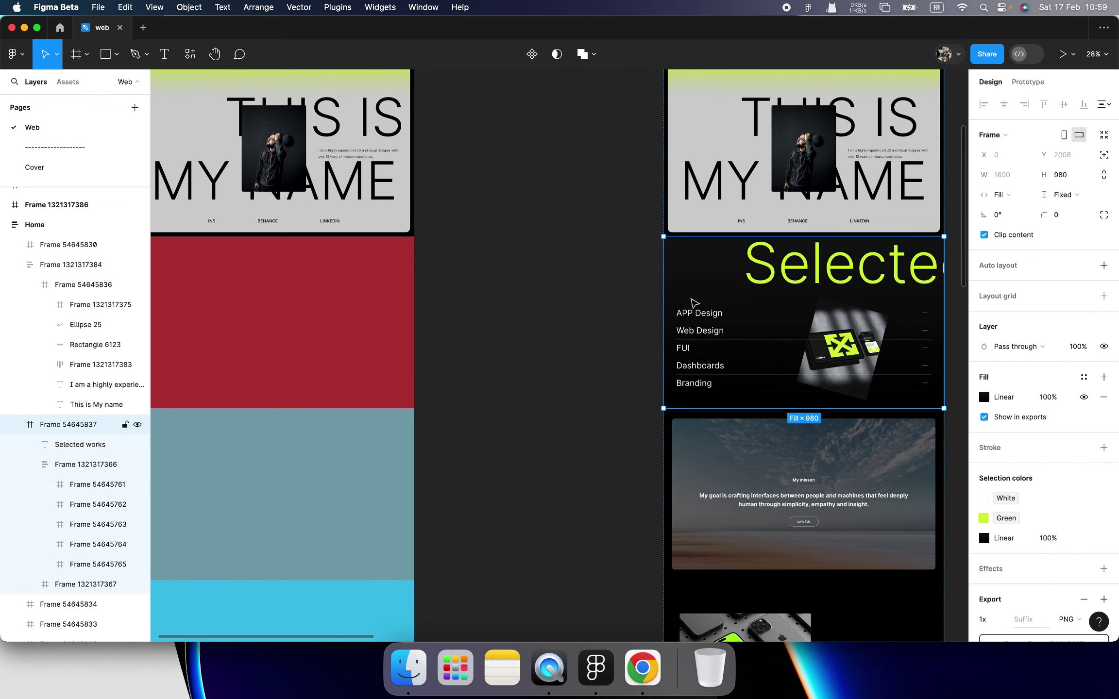
- Copy the Selected works section's properties and paste its dark 101010 fill onto the red left section
double_click(784, 282)
left_click(629, 323)
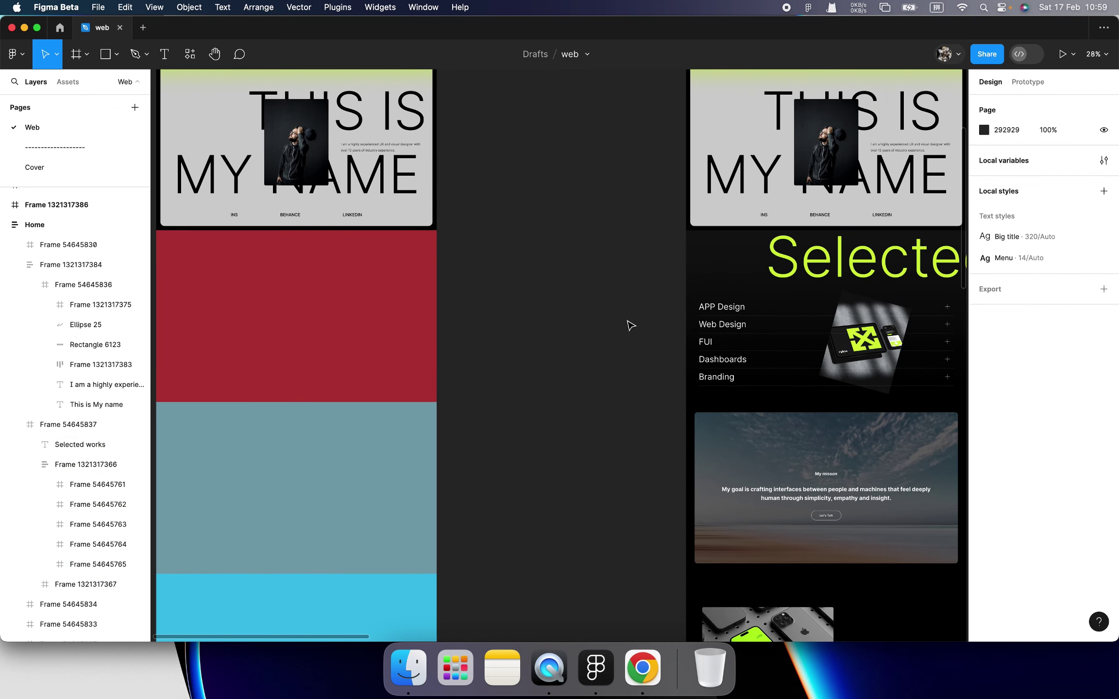
scroll(629, 322, "left", 2)
left_click(440, 286)
scroll(586, 324, "down", 1)
key("i")
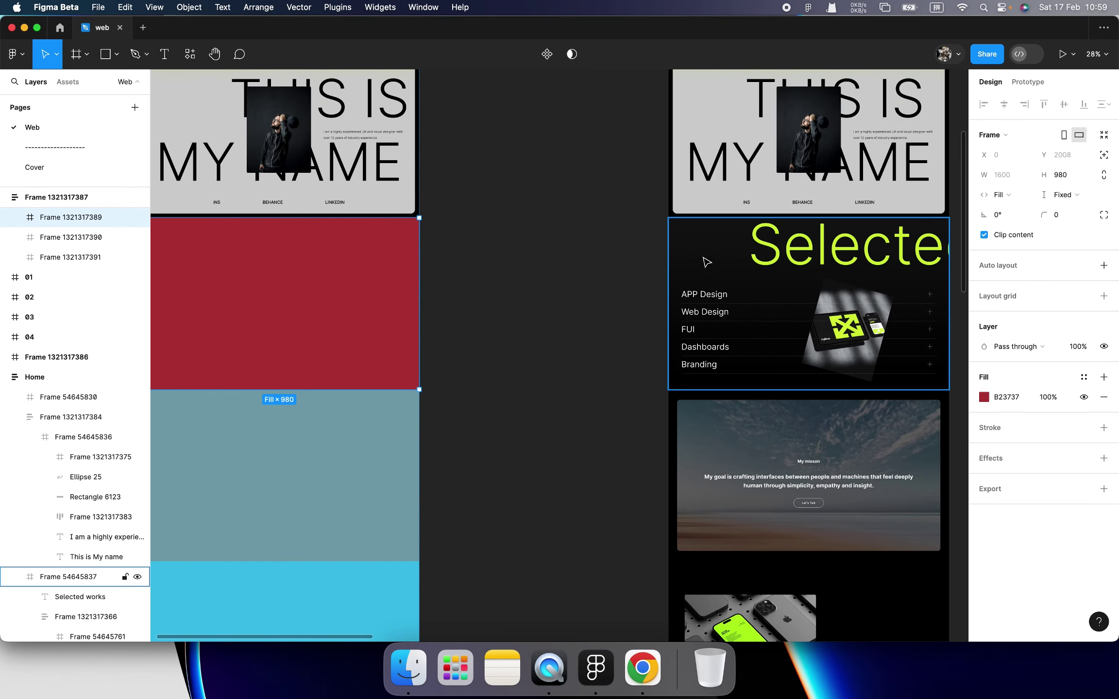
left_click(706, 257)
key("Escape")
- Compare the now-dark left section against the right design's Selected works section
left_click(429, 303)
scroll(462, 295, "up", 1)
scroll(462, 295, "right", 1)
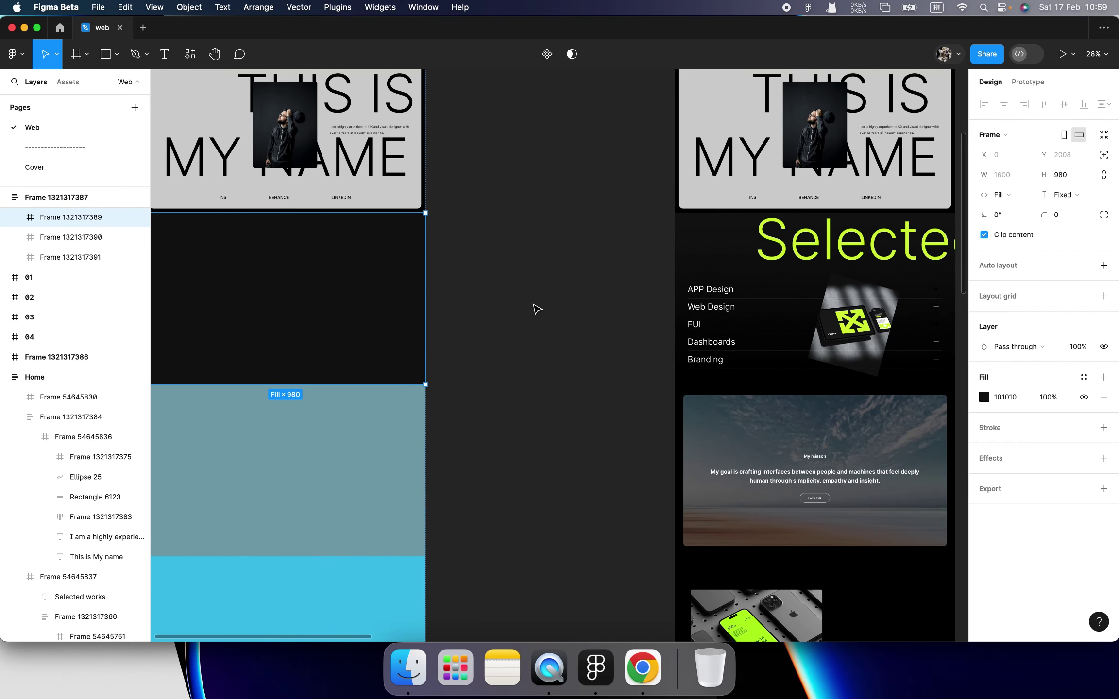
left_click(532, 307)
double_click(788, 256)
left_click(583, 304)
- Paste the Selected works heading into the dark left section and position it
scroll(547, 305, "left", 3)
left_click(547, 305)
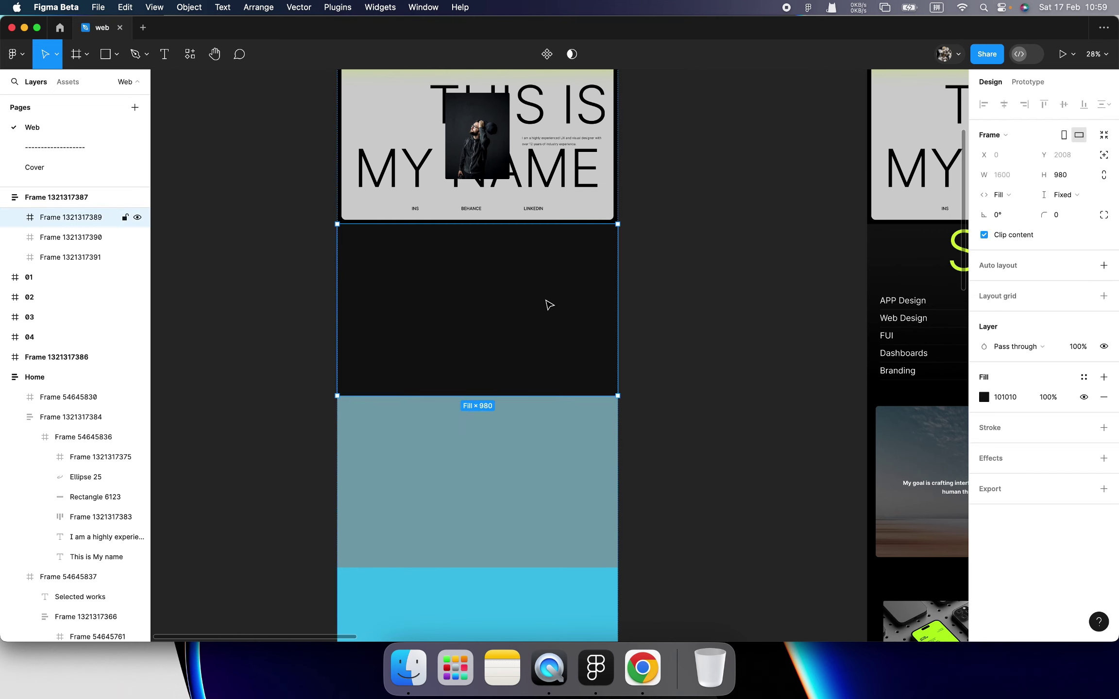
key("super+v")
scroll(511, 277, "up", 3)
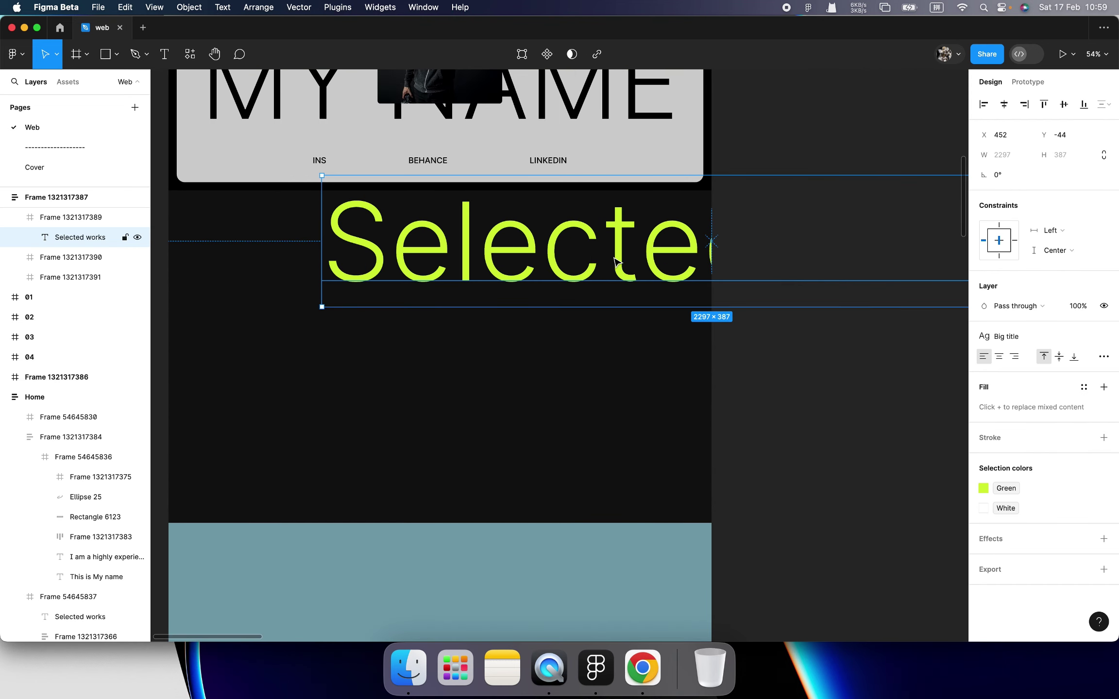
left_click_drag(614, 262, 464, 262)
key("super+z")
mouse_move(670, 260)
left_mouse_down()
mouse_move(521, 264)
mouse_move(641, 263)
left_mouse_up()
mouse_move(687, 277)
left_mouse_down()
mouse_move(644, 272)
mouse_move(693, 273)
left_mouse_up()
- Paste the category list (APP Design, Web Design, FUI, Dashboards, Branding) into the dark section
key("super+z")
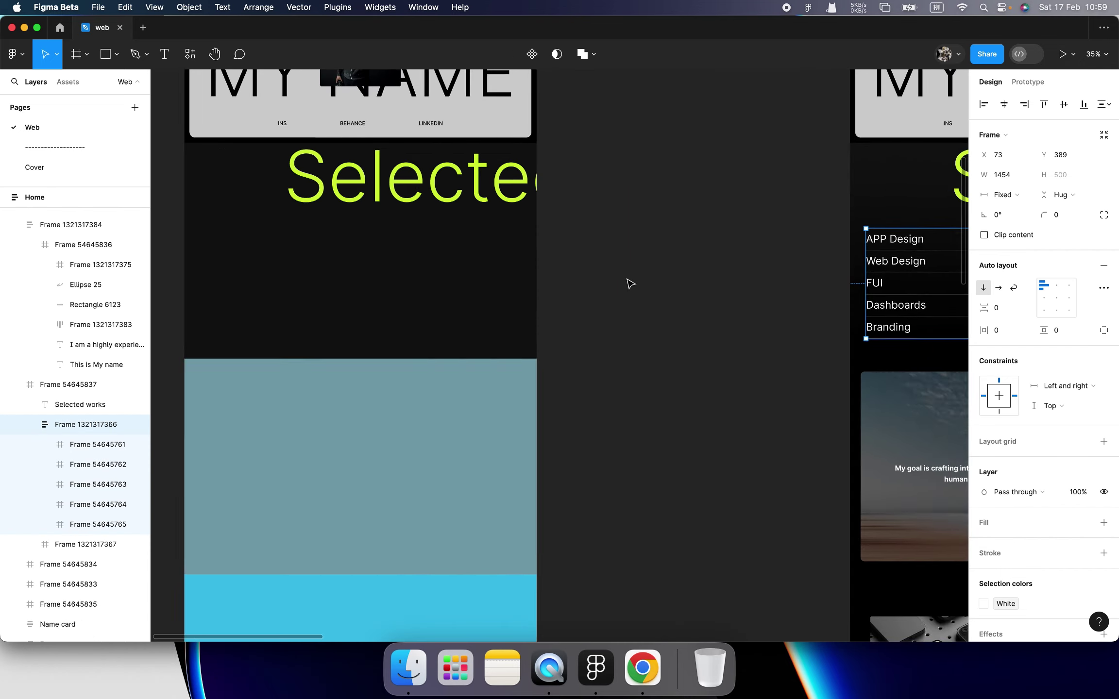
left_click(582, 275)
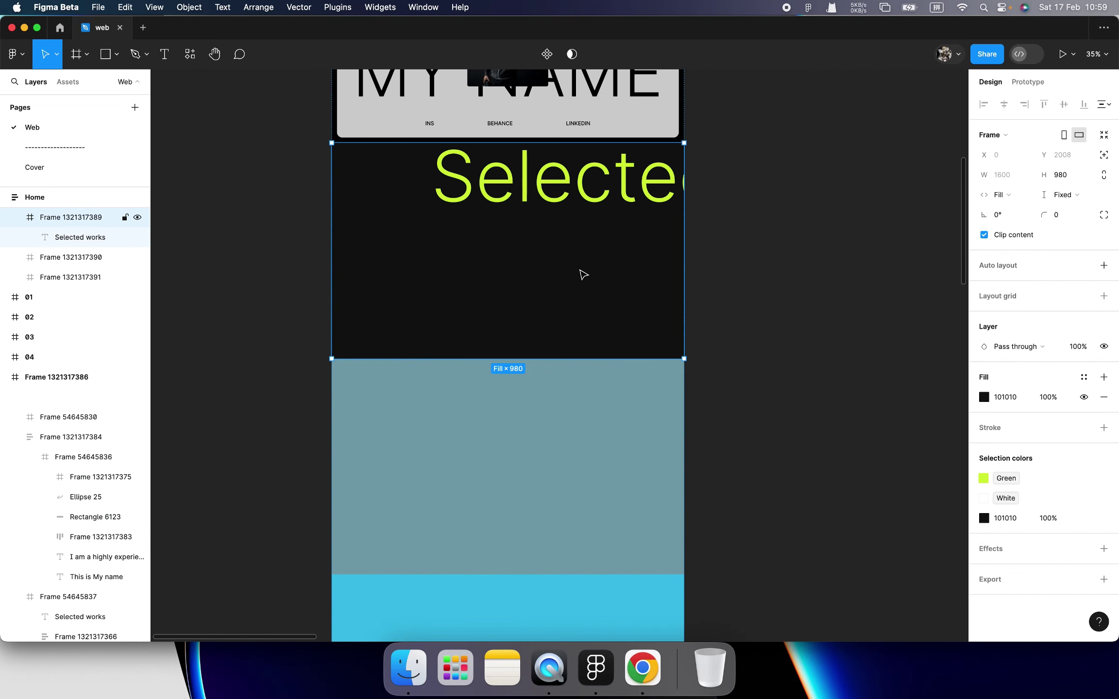
key("super+v")
scroll(423, 266, "up", 3)
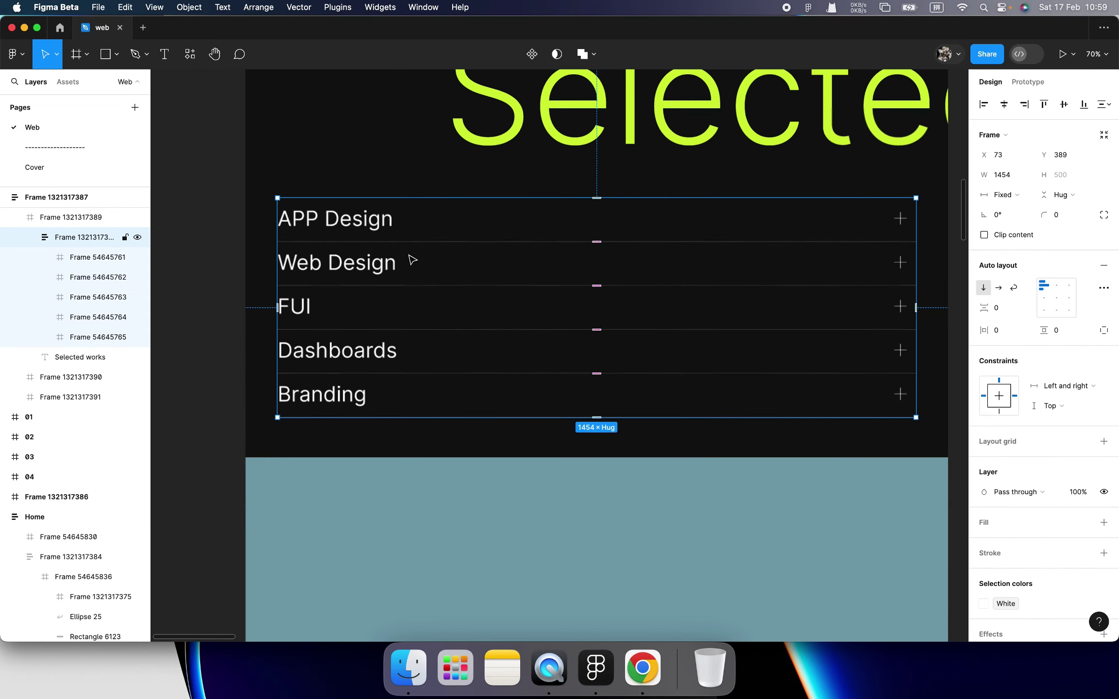
- Inspect the copied list rows APP Design, Web Design, FUI and Dashboards
left_click(420, 232)
left_click(422, 281)
left_click(419, 320)
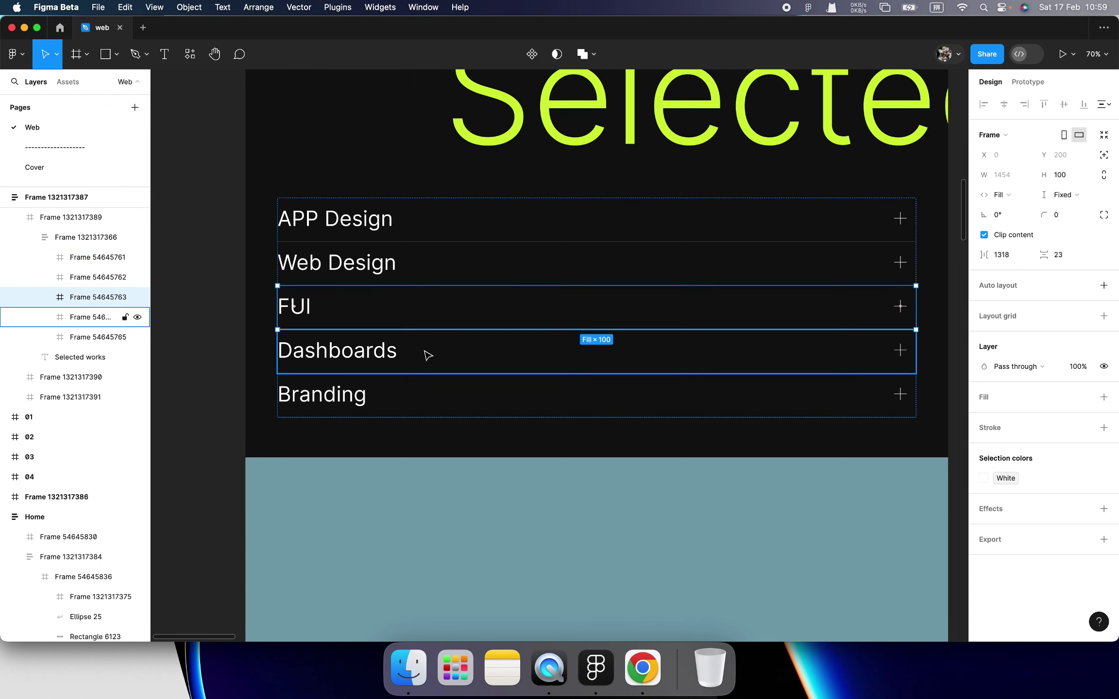
left_click(427, 360)
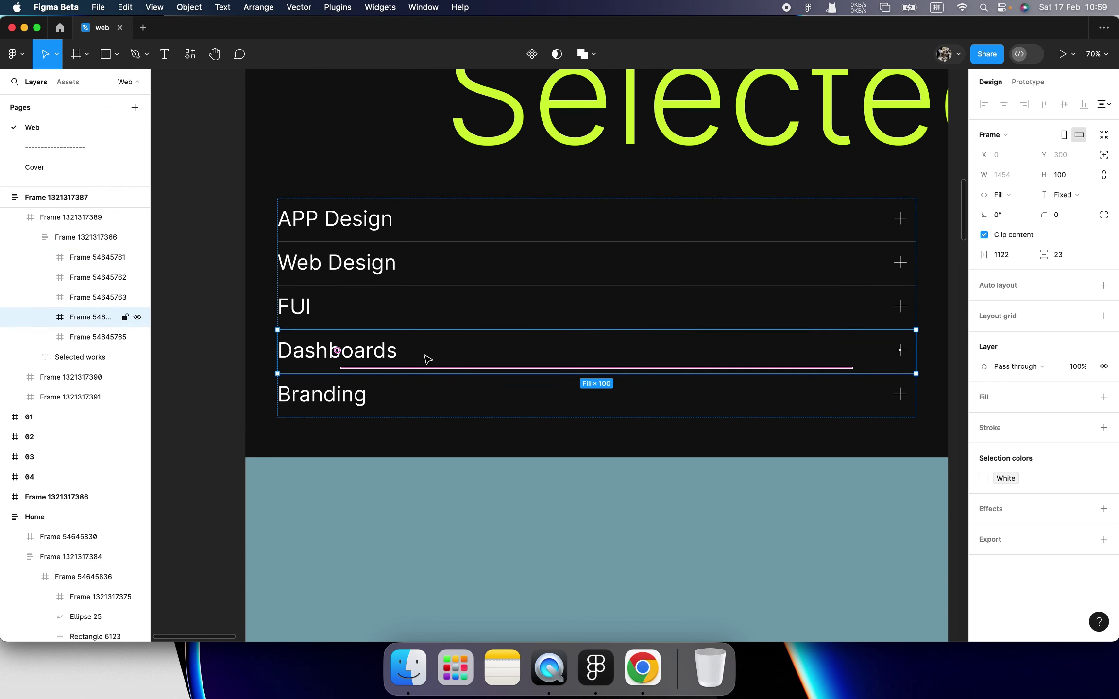
double_click(380, 267)
double_click(394, 265)
left_click(395, 265)
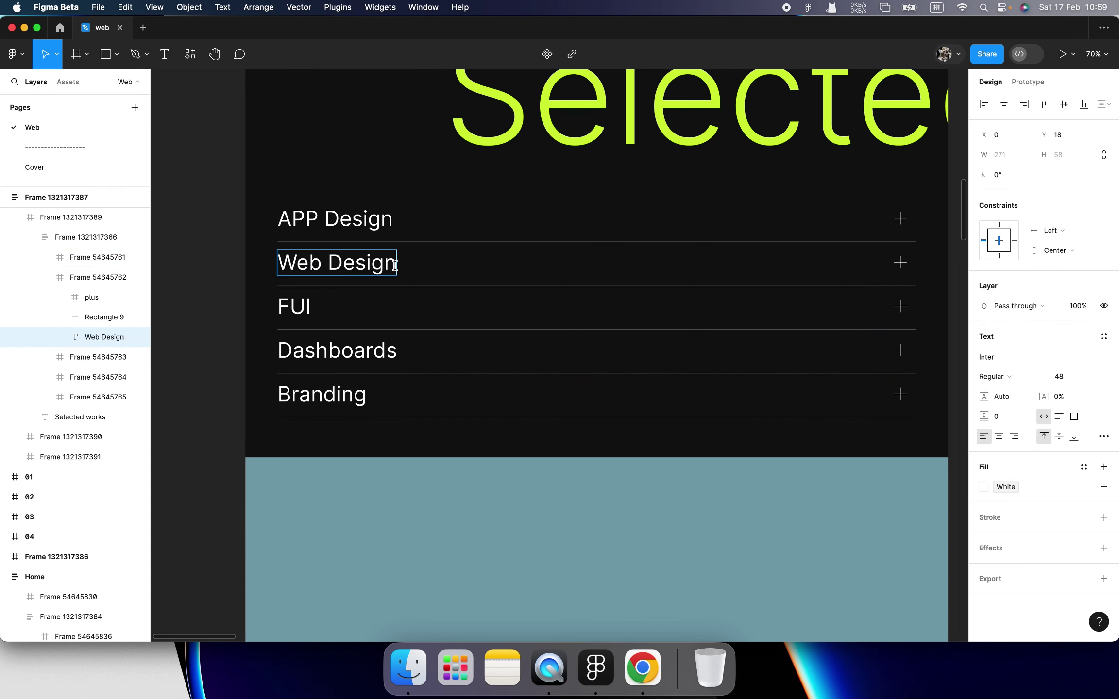
left_click(204, 253)
left_click(426, 228)
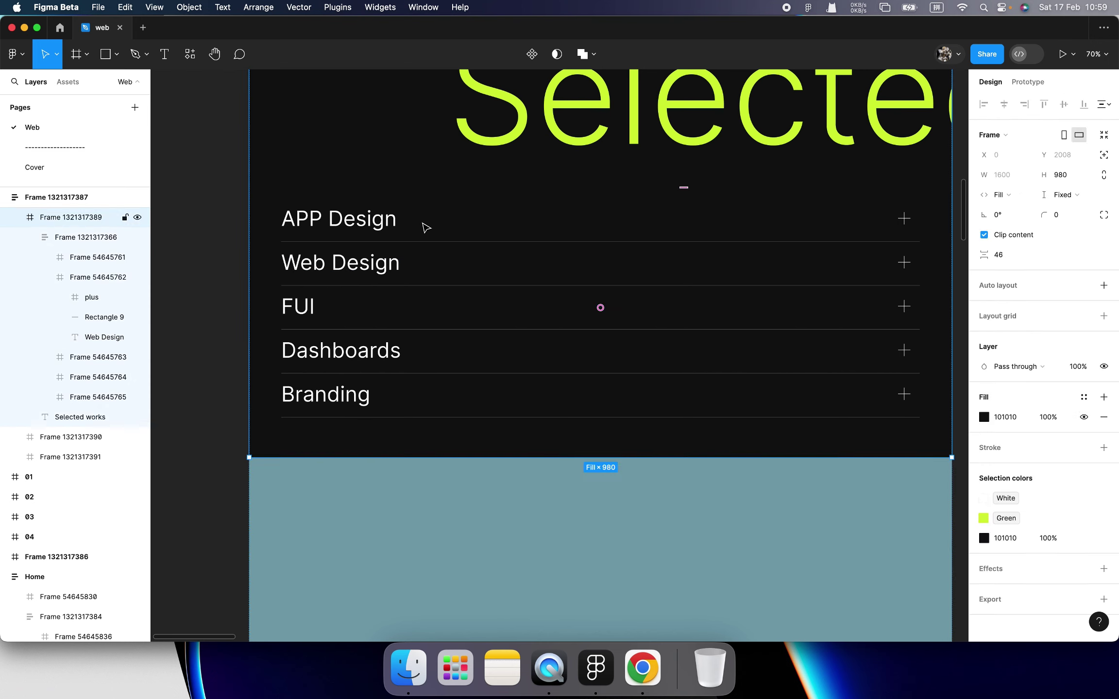
double_click(427, 228)
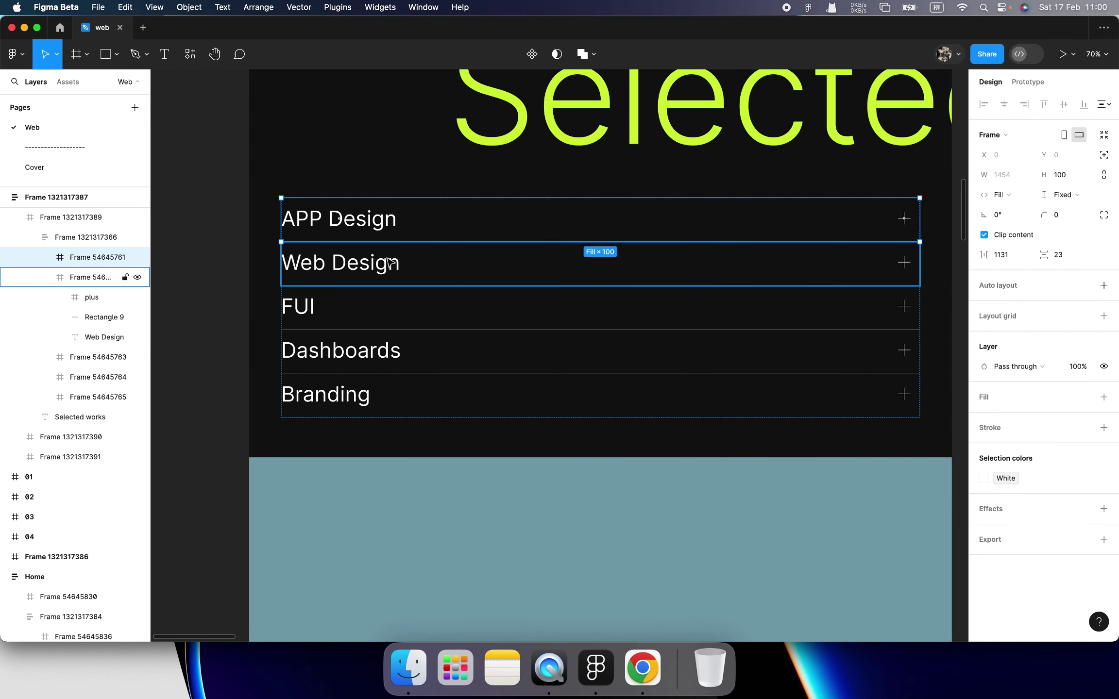
key("Escape")
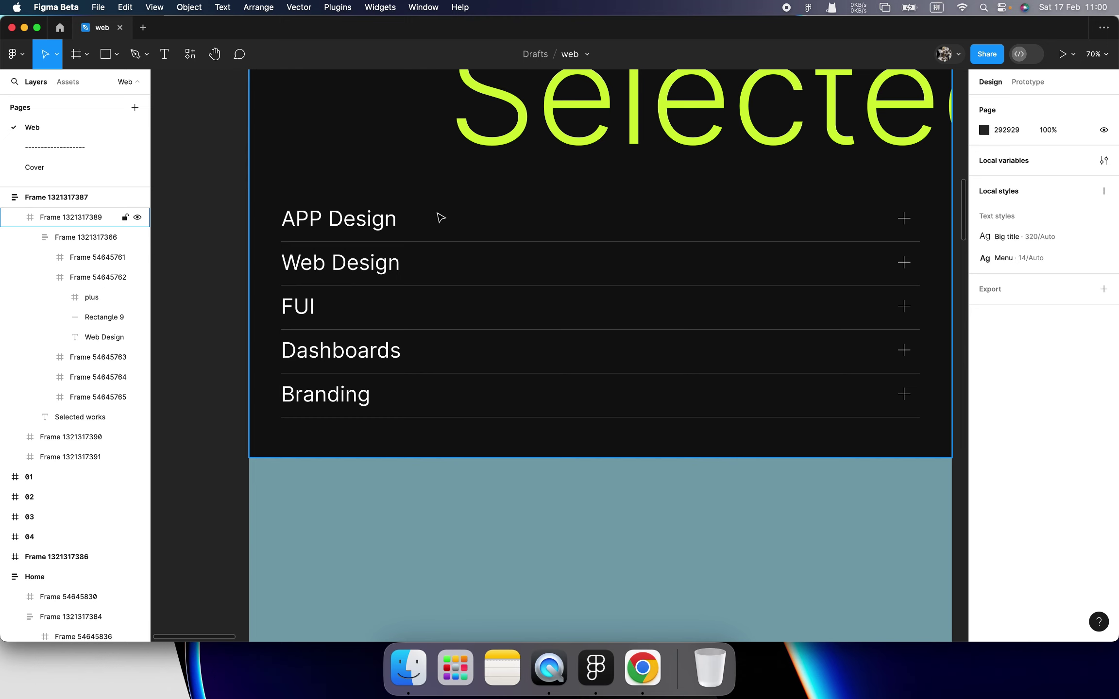
- Compare the dark section with the right design's category list and rotated device image
scroll(439, 218, "down", 5)
left_click(524, 267)
scroll(632, 301, "down", 3)
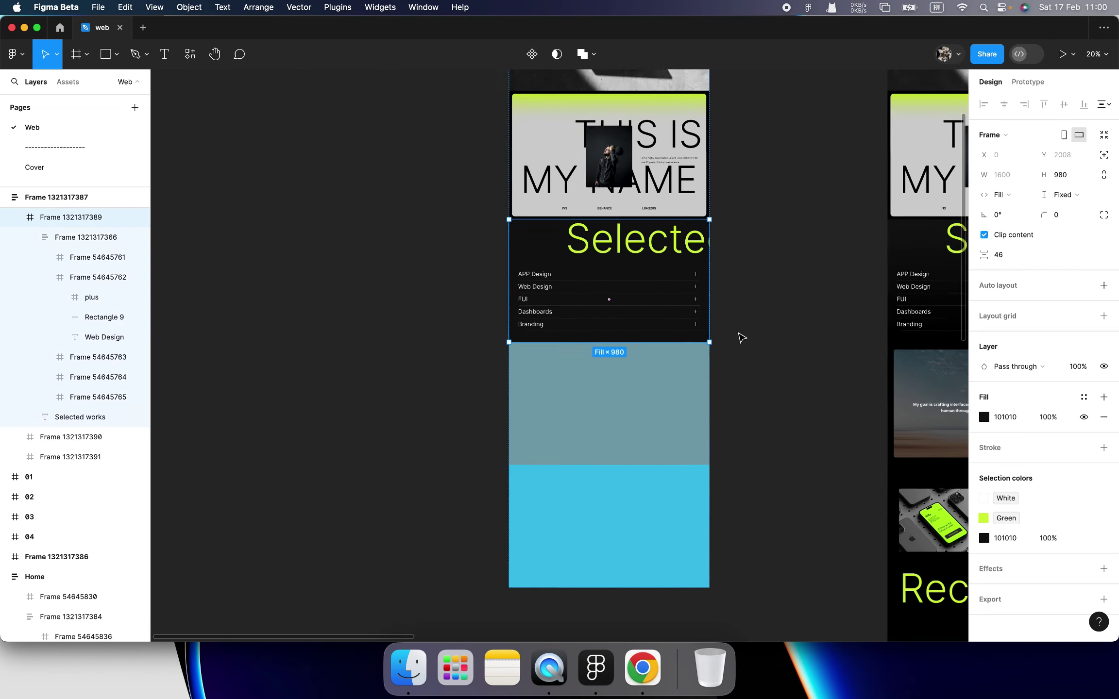
left_click(740, 332)
scroll(820, 325, "up", 5)
left_click(820, 324)
scroll(809, 325, "right", 5)
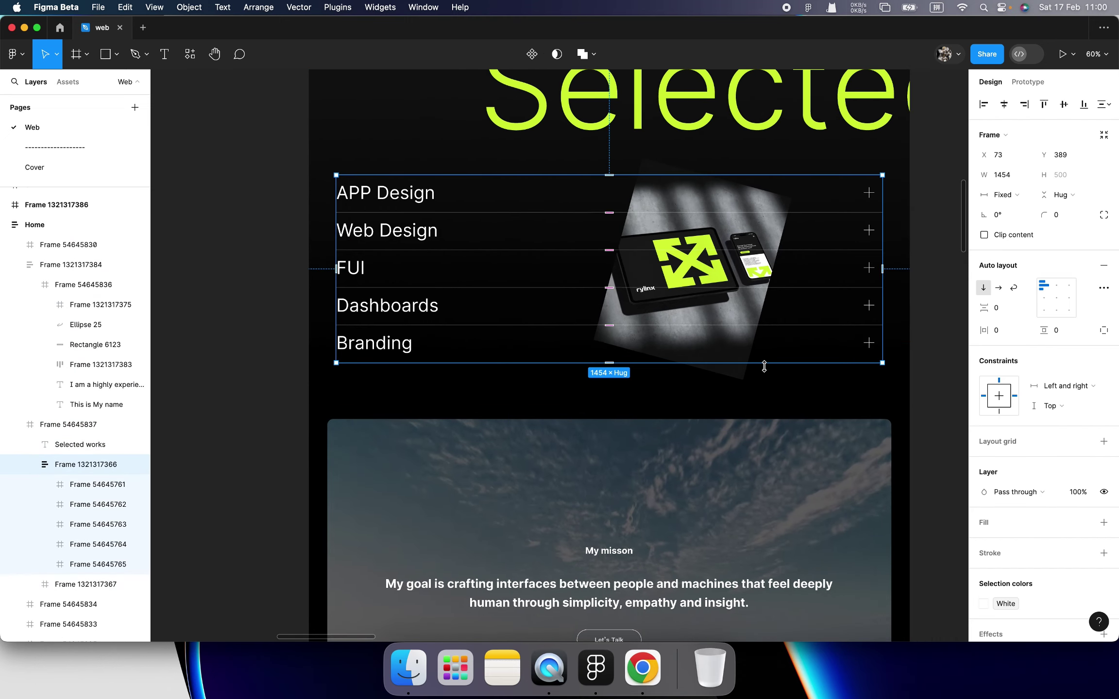
left_click(735, 378)
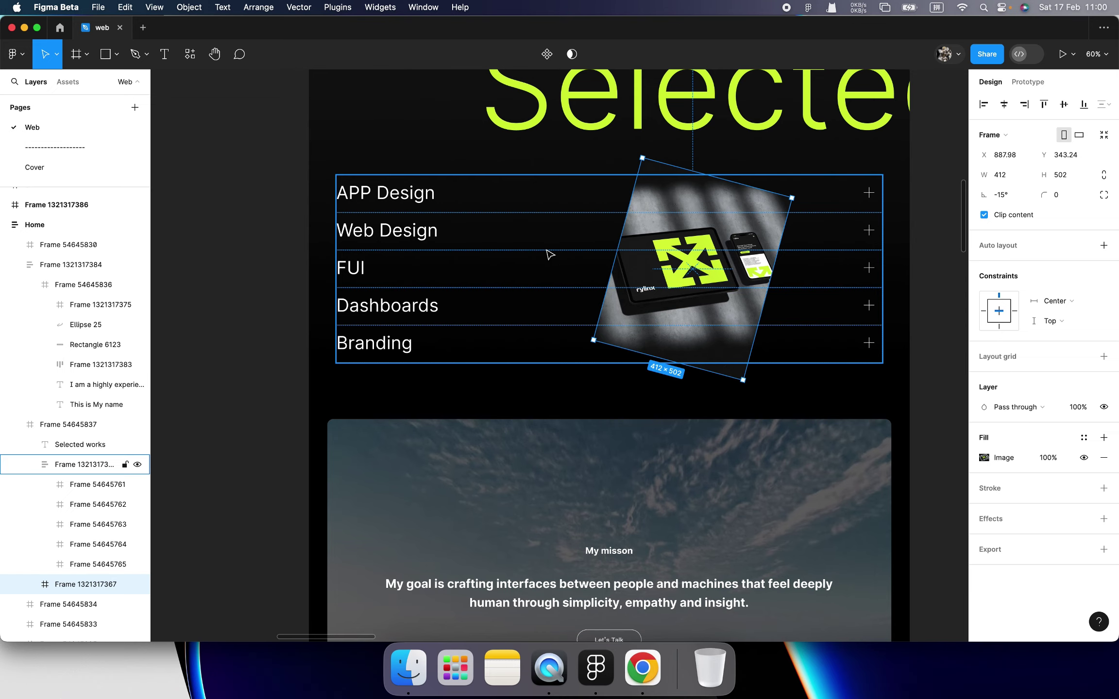
scroll(549, 253, "down", 3)
scroll(509, 249, "right", 3)
left_click(510, 250)
scroll(447, 274, "left", 1)
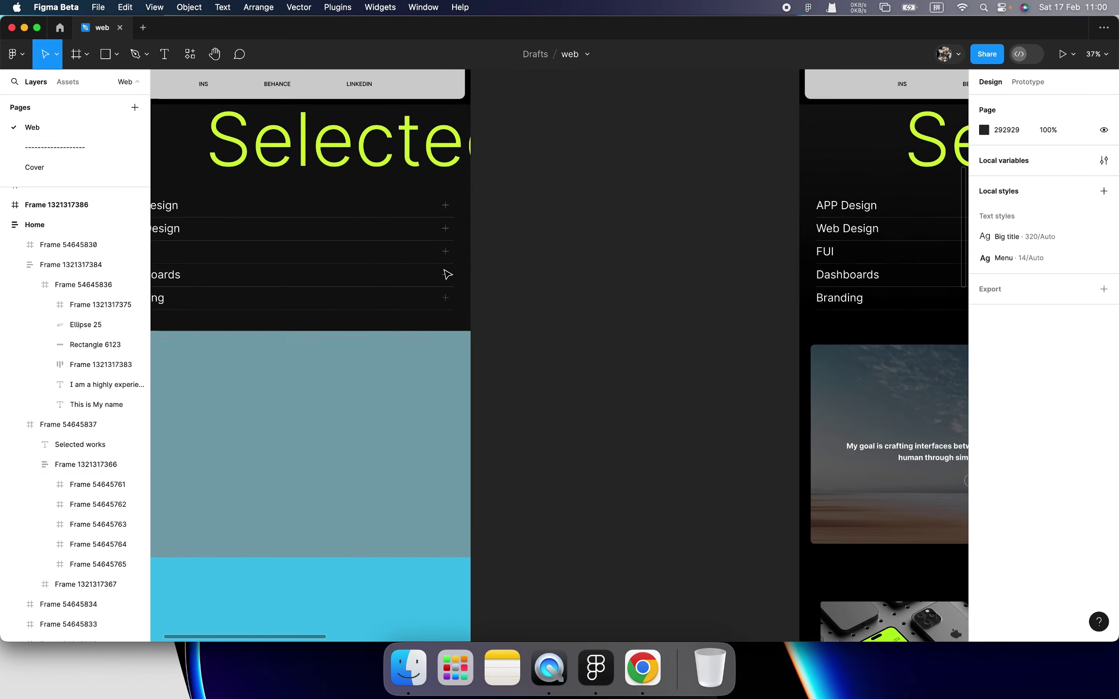
scroll(447, 274, "left", 3)
double_click(453, 252)
scroll(449, 262, "up", 5)
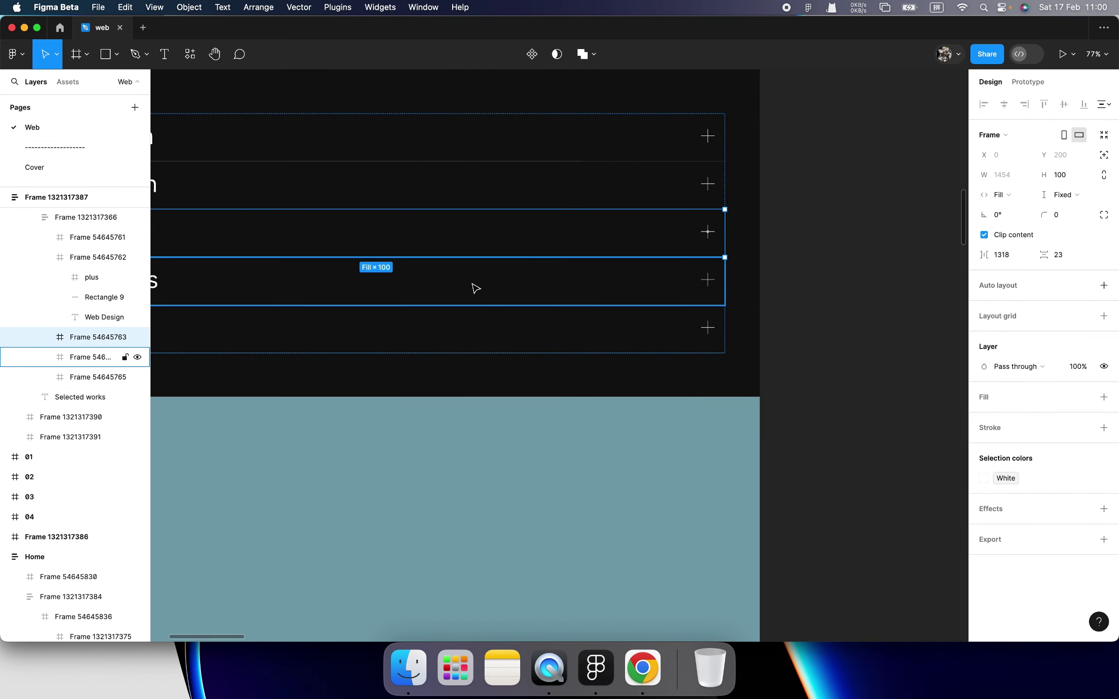
- Delete the Dashboards row, duplicate Branding, and rename the upper copy to Flat design
left_click(419, 287)
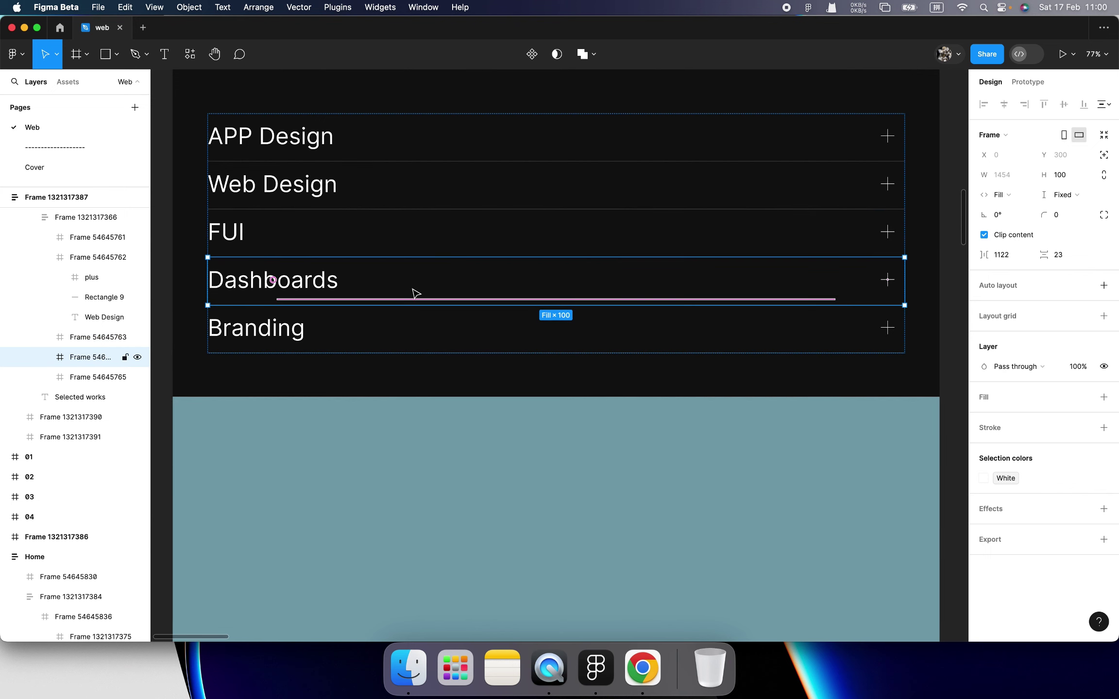
key("Delete")
left_click(387, 293)
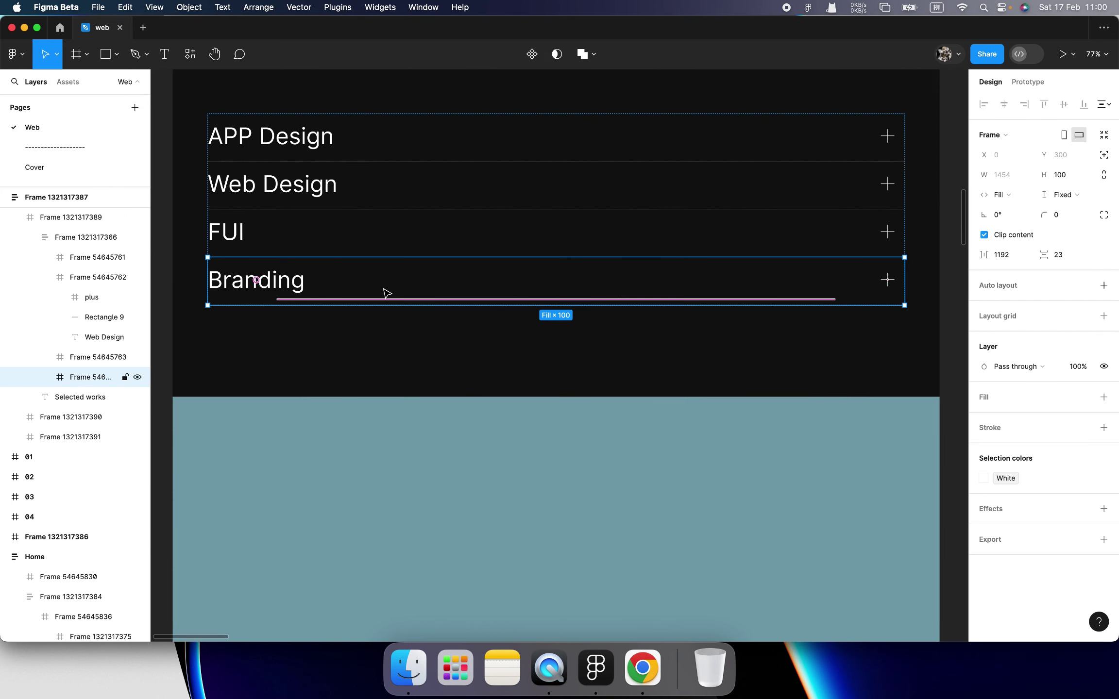
key("super+d")
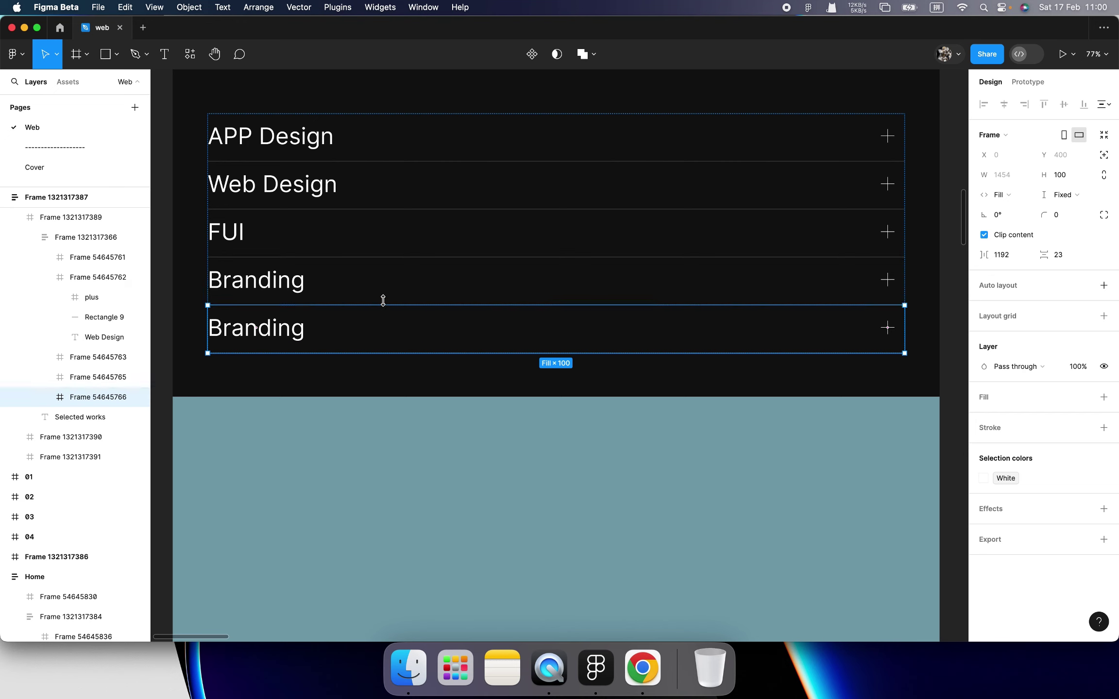
left_click(383, 298)
double_click(291, 291)
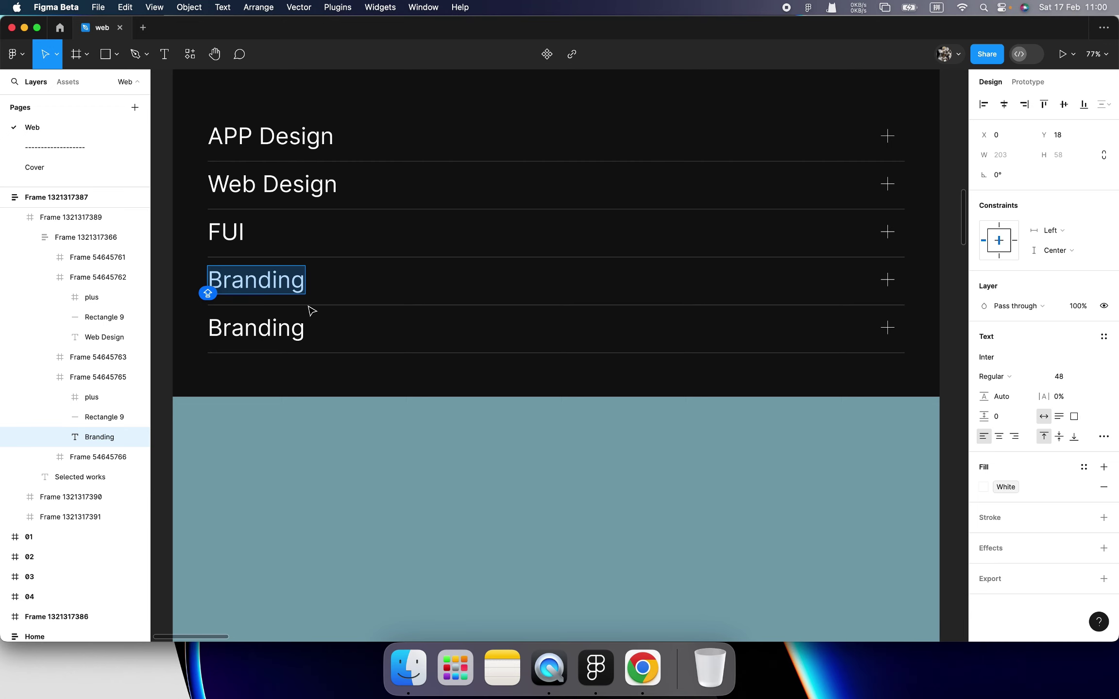
type("Flat design")
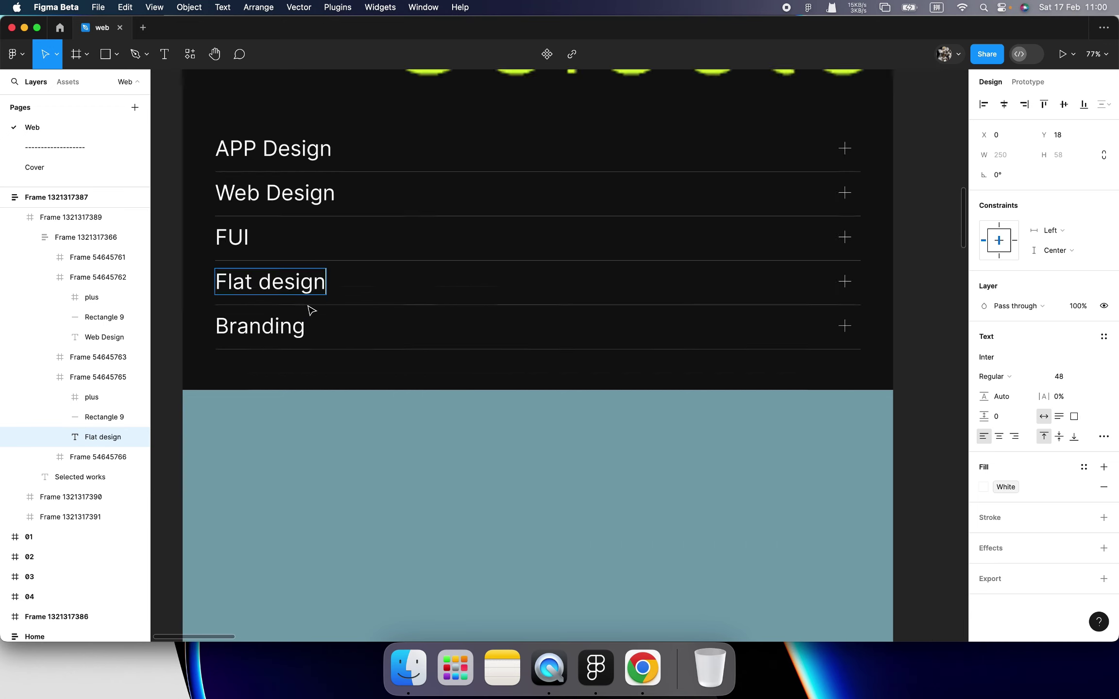
scroll(310, 308, "down", 5)
left_click(467, 332)
- Change the grey section below the list to a black 000000 fill
scroll(438, 286, "down", 3)
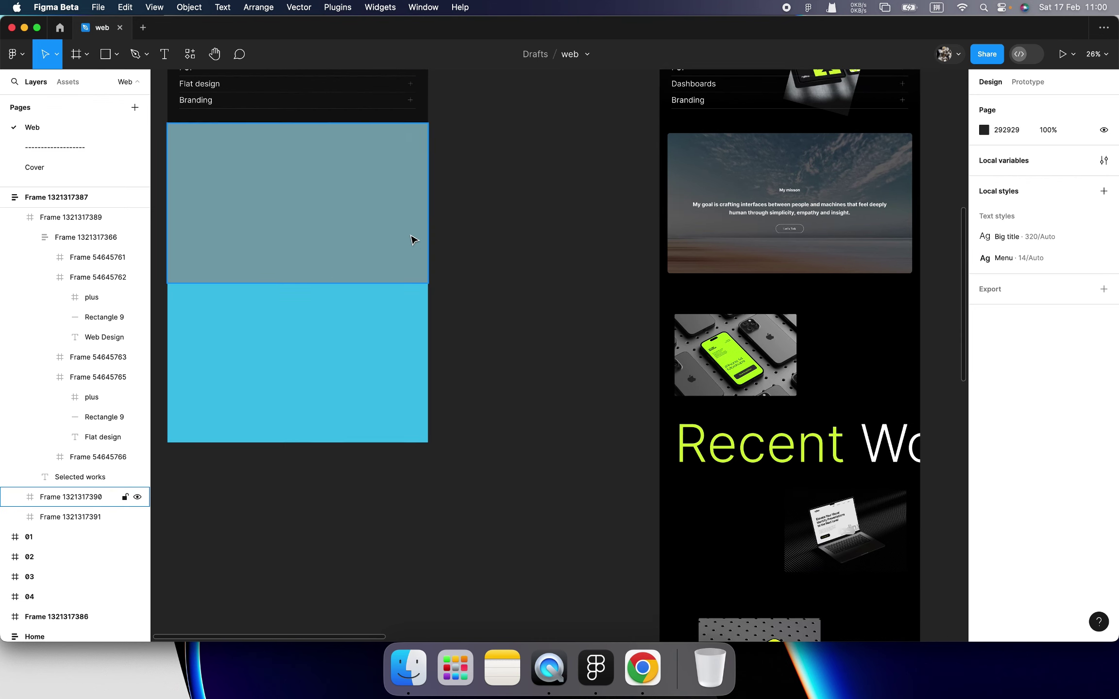
scroll(413, 240, "up", 2)
left_click(370, 283)
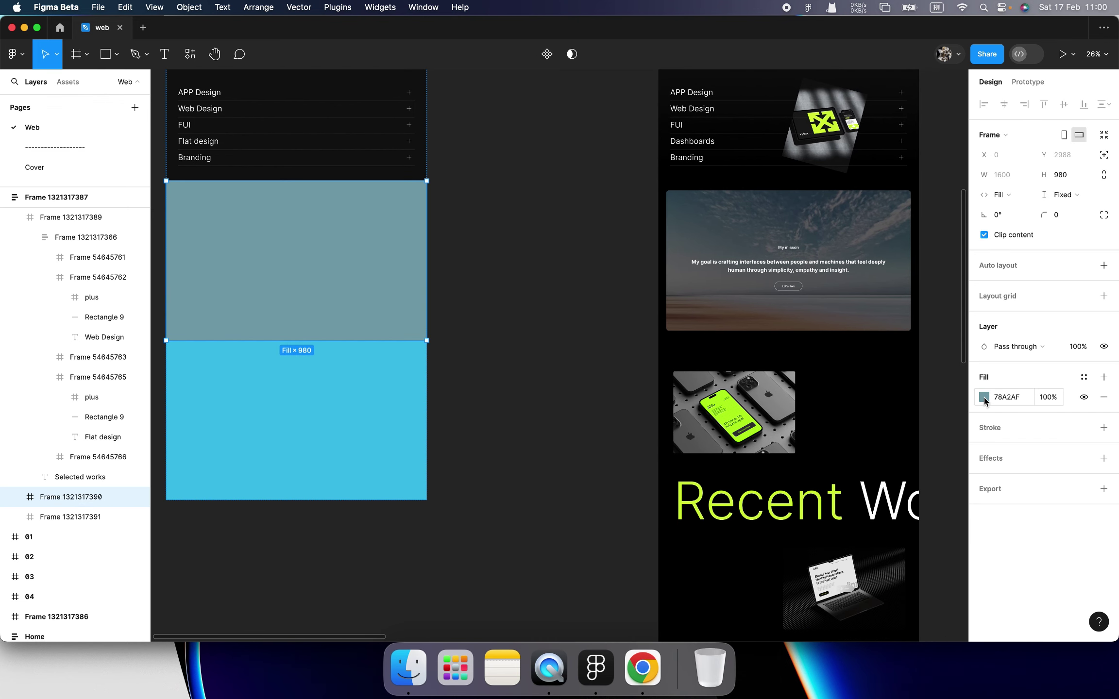
left_click(985, 399)
type("000000")
scroll(608, 311, "left", 3)
left_click(455, 263)
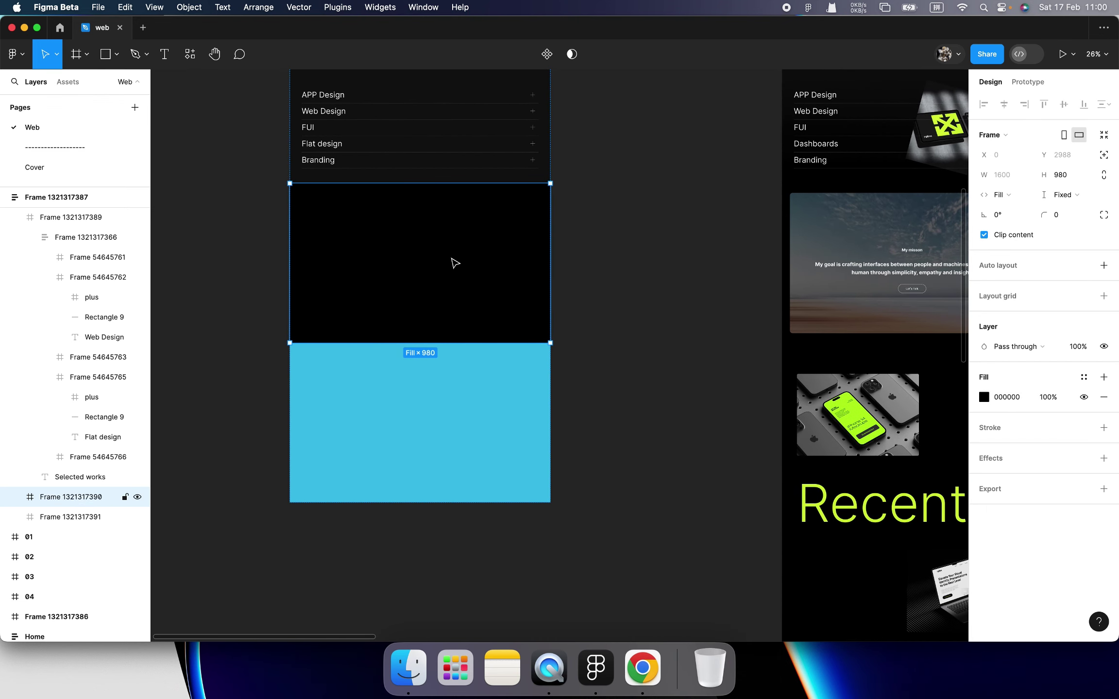
- Draw a new filled frame inside the black section
key("f")
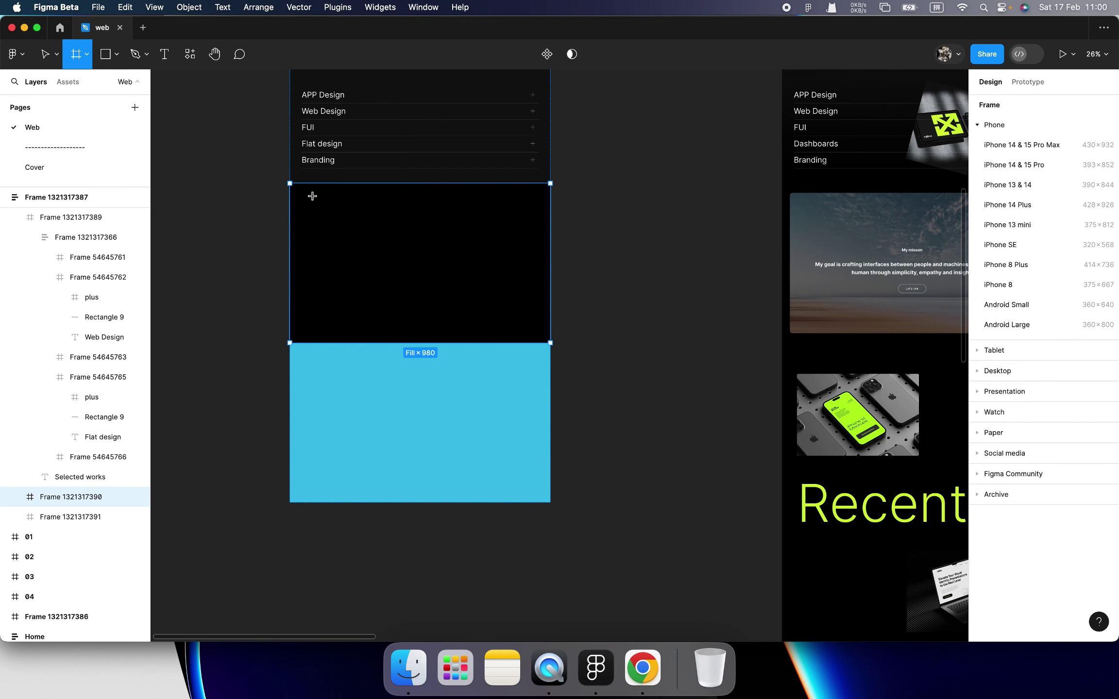
left_click_drag(310, 193, 540, 330)
scroll(728, 379, "down", 2)
scroll(728, 379, "right", 3)
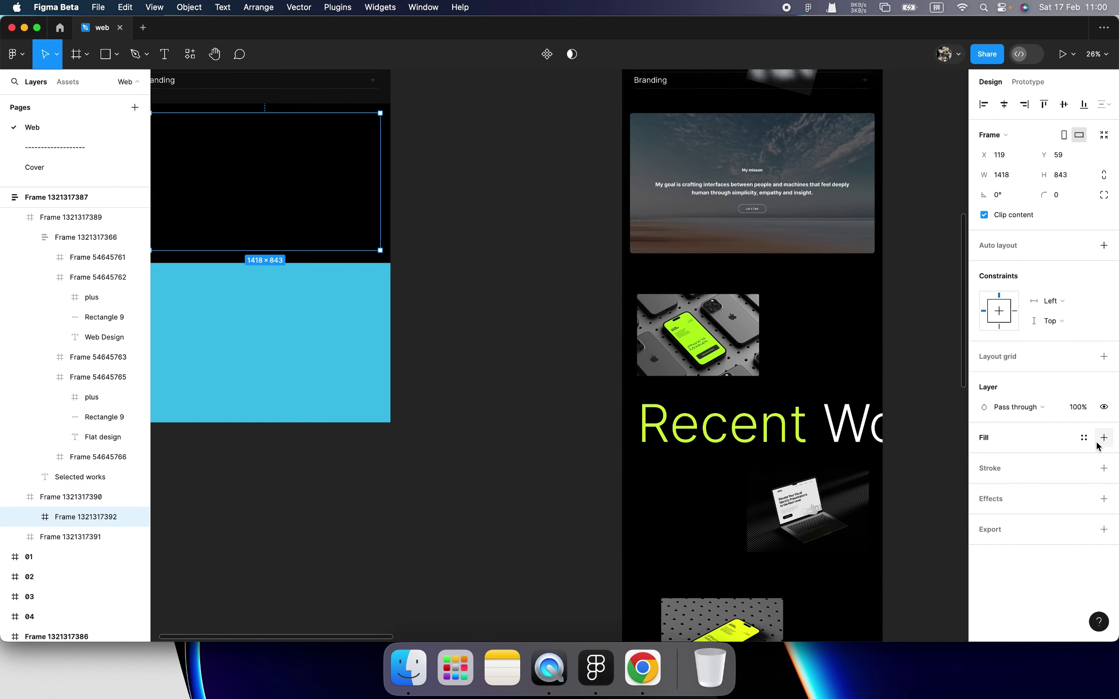
left_click(1104, 437)
- Inspect the mission section and its image frame on the right design
scroll(748, 226, "up", 1)
left_click(748, 226)
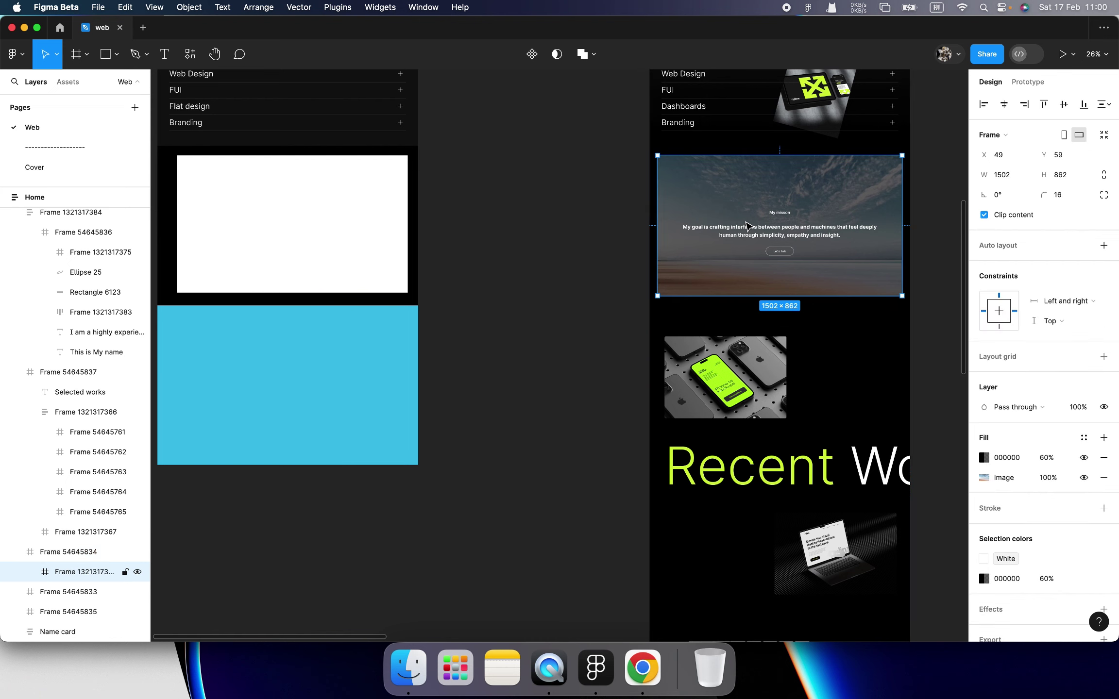
scroll(748, 226, "up", 2)
scroll(748, 226, "right", 3)
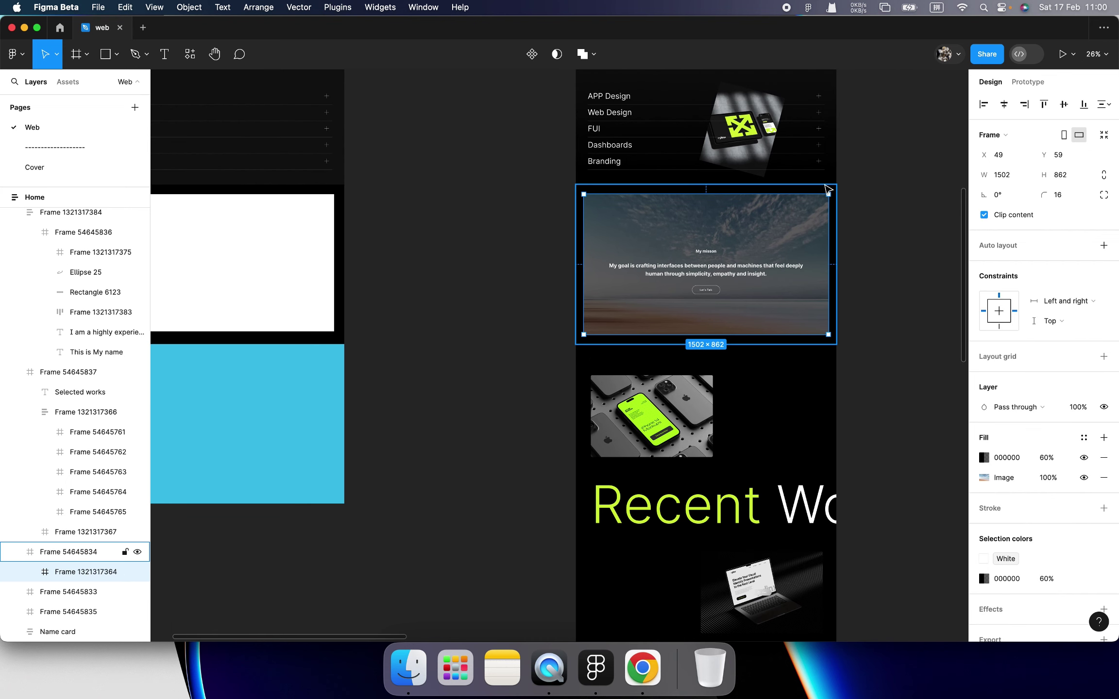
left_click(826, 189)
double_click(818, 220)
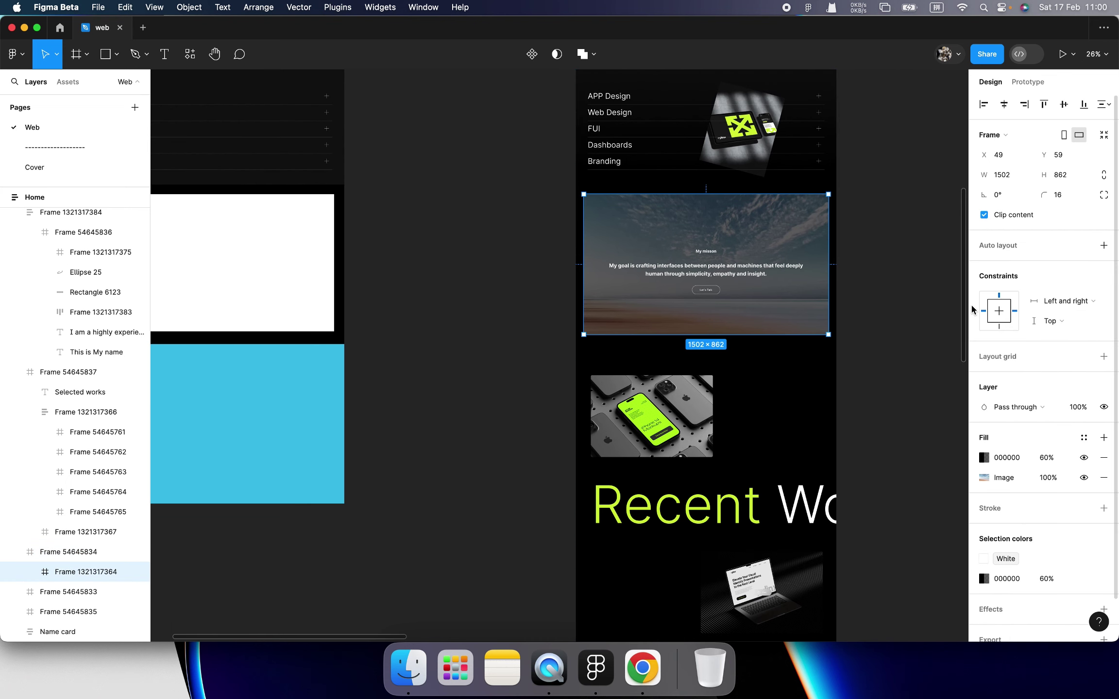
scroll(620, 267, "left", 5)
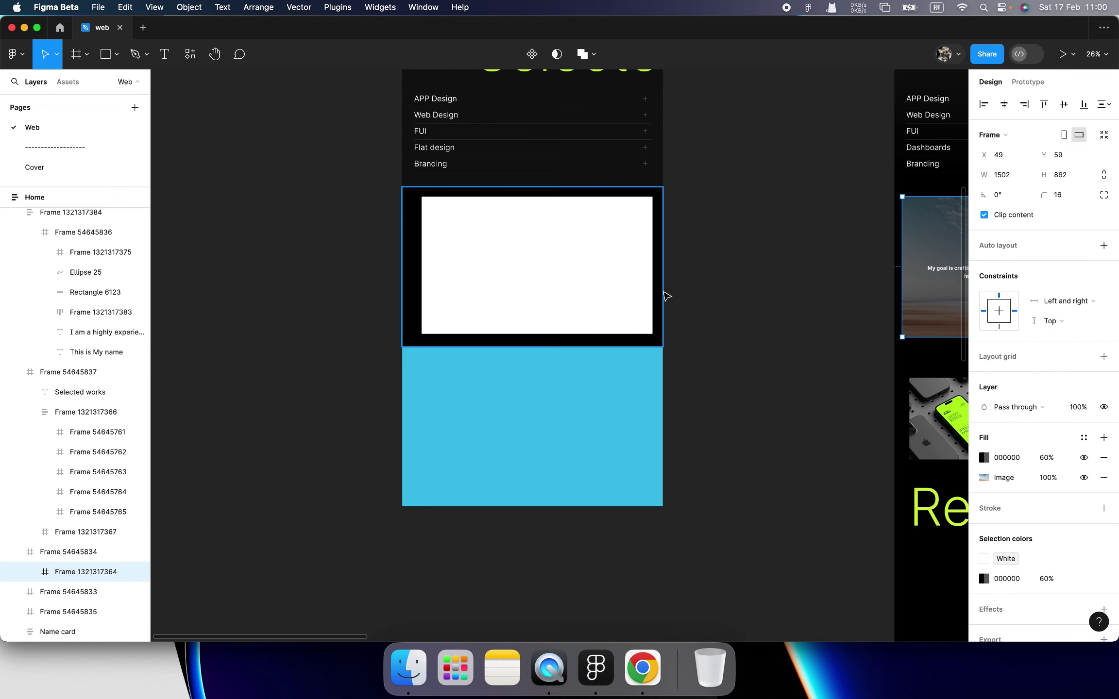
- Centre the white placeholder in its section, stretch it left and right, and set corner radius 10
double_click(603, 257)
left_click(1004, 104)
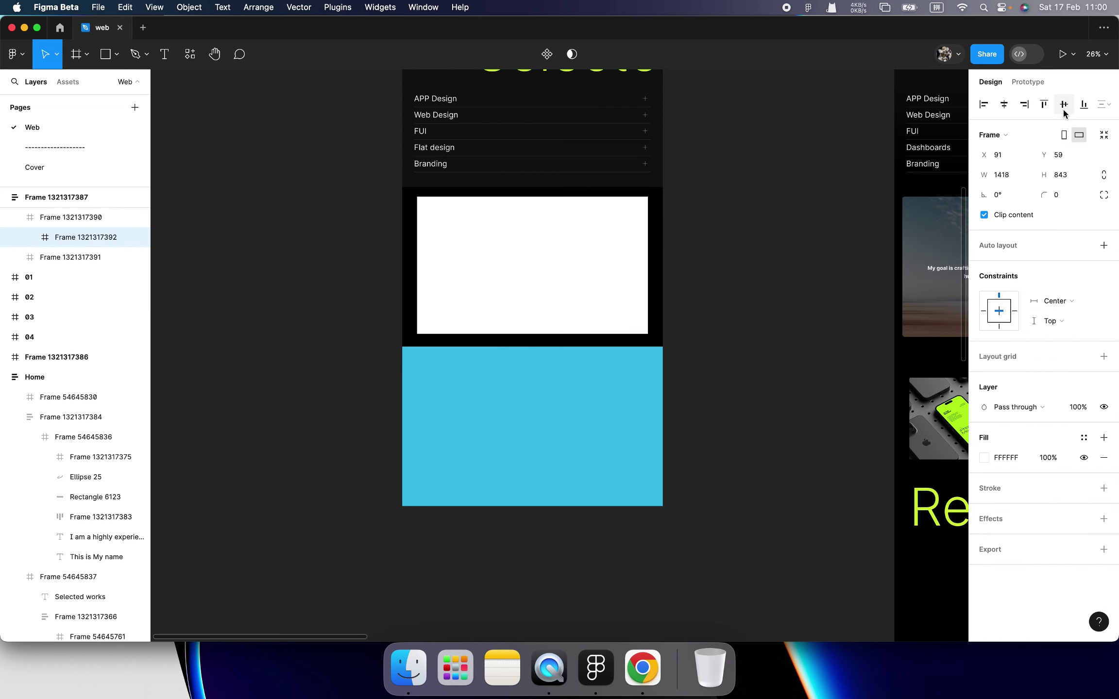
left_click(1064, 104)
left_click(1054, 302)
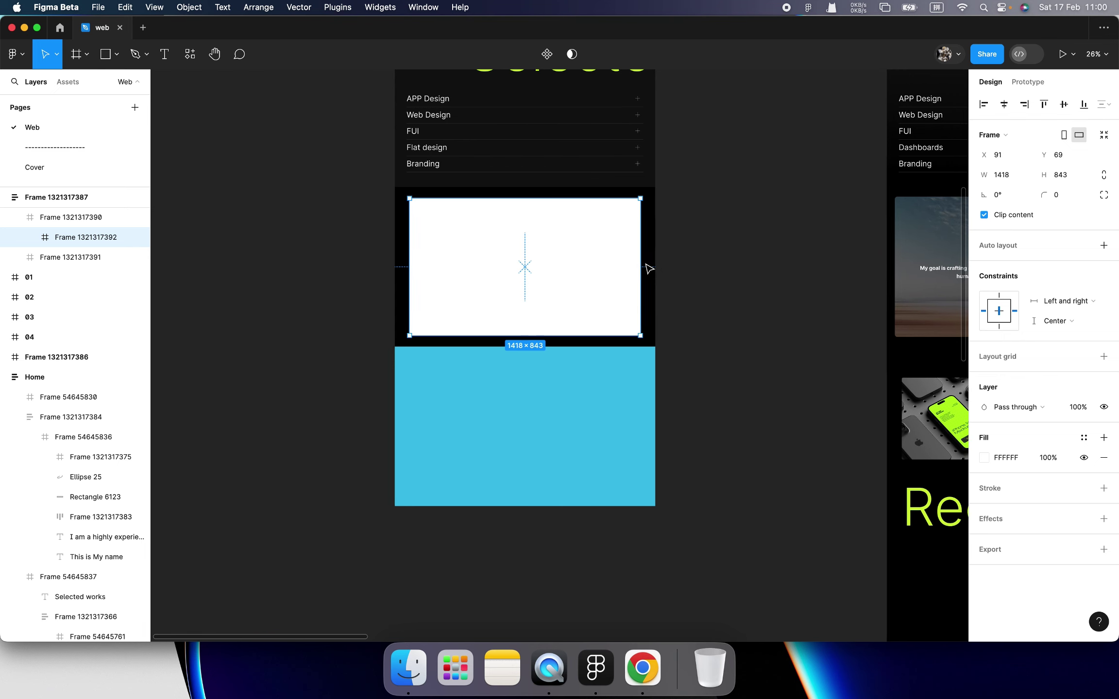
scroll(645, 265, "right", 6)
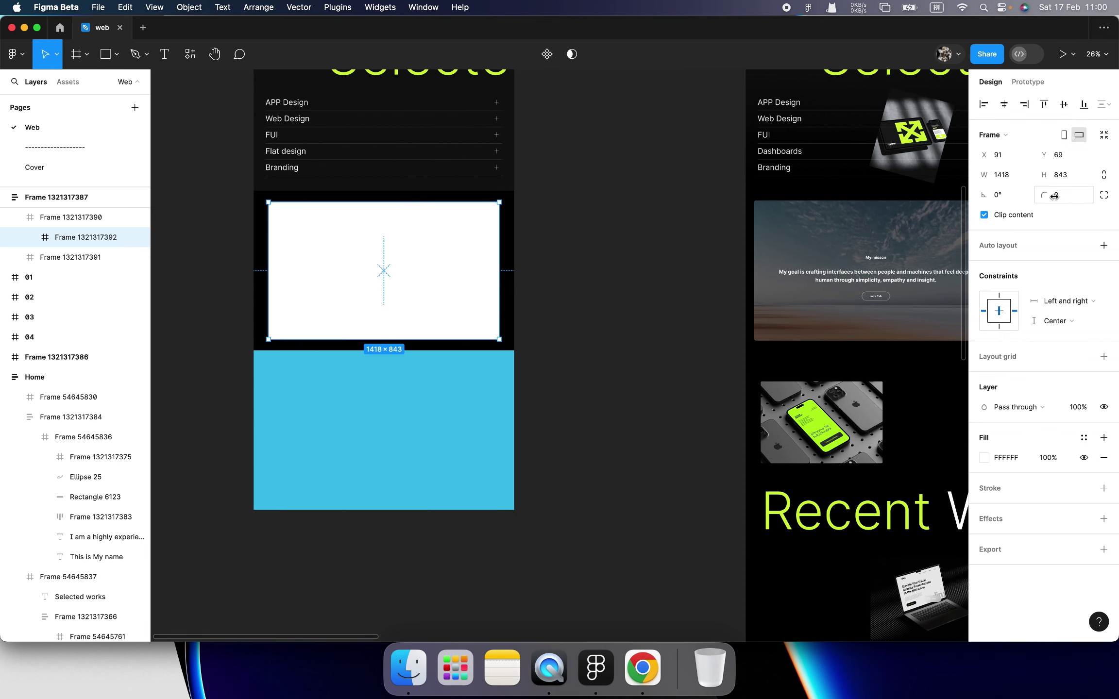
type("10")
key("Return")
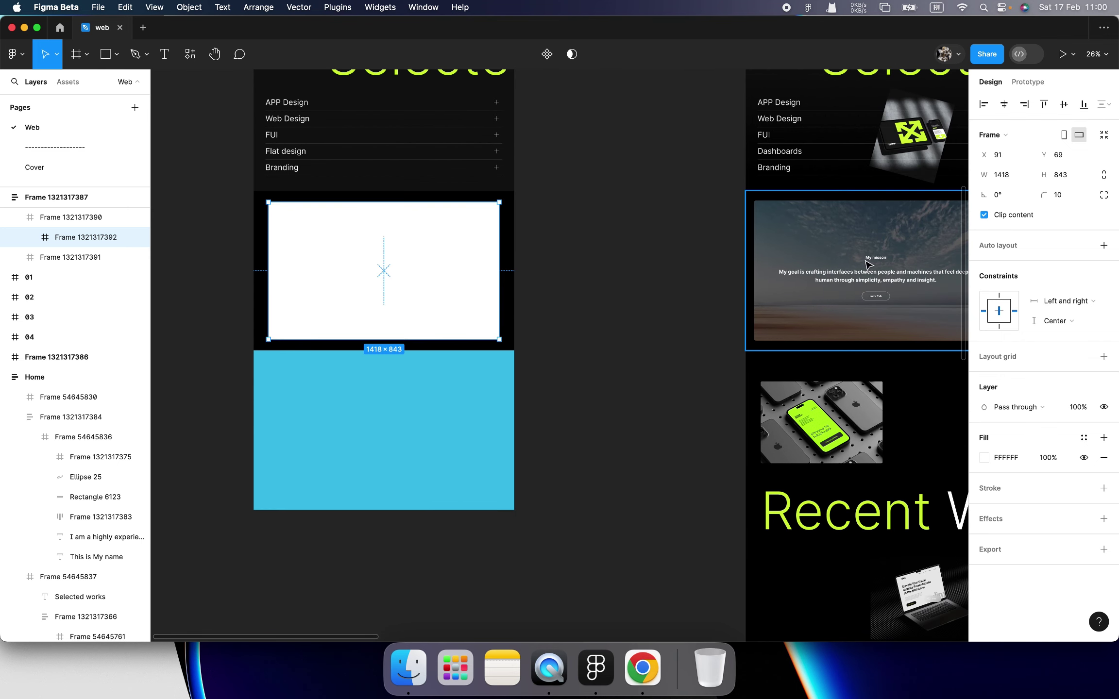
left_click(616, 287)
- Try widening the copied page frame, then cancel the width change
scroll(627, 340, "down", 5)
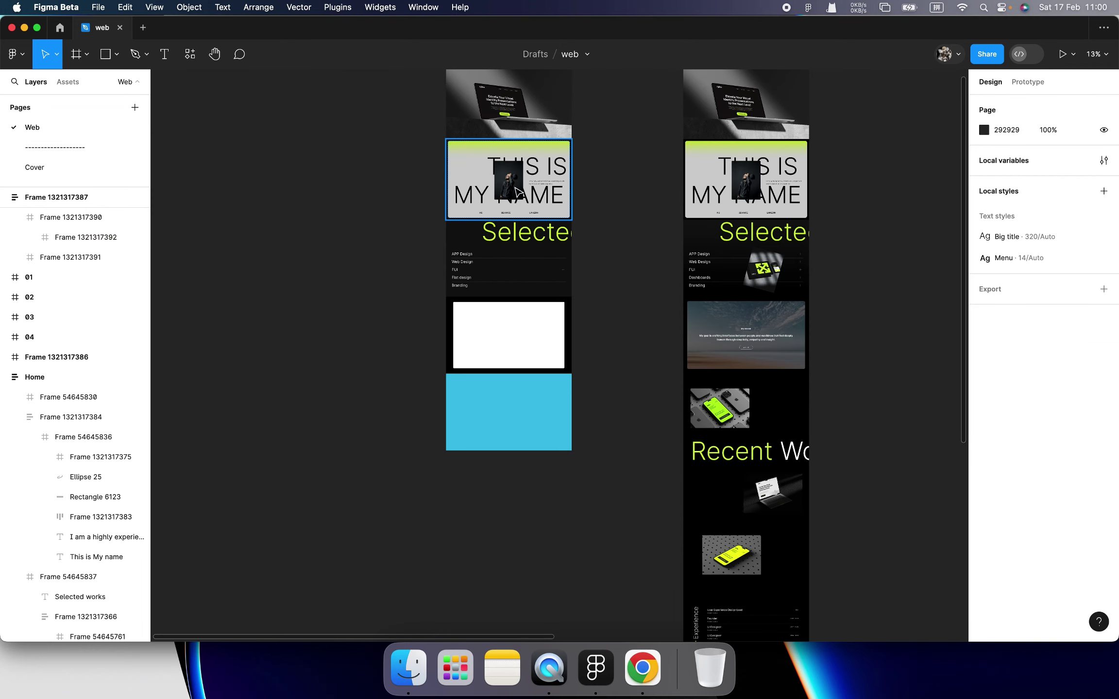
scroll(535, 291, "up", 6)
left_click(454, 206)
scroll(541, 372, "up", 5)
left_click_drag(555, 395, 682, 400)
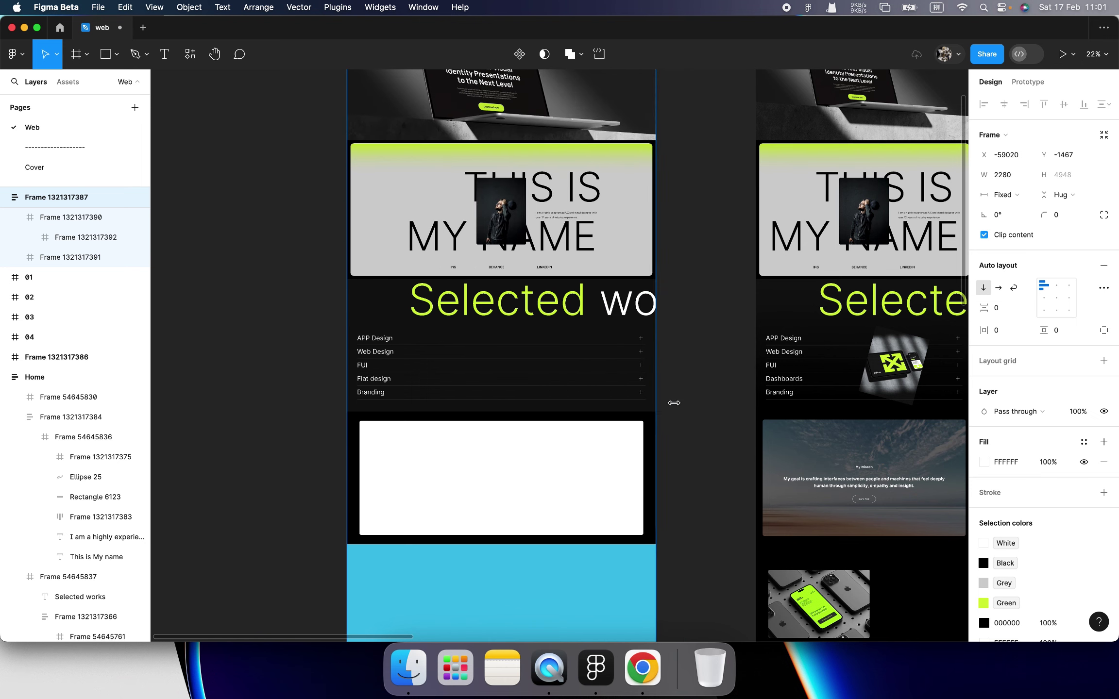
left_click_drag(683, 400, 657, 419)
key("Escape")
- Widen the white placeholder to 1482 and centre it horizontally in its section
left_click(516, 338)
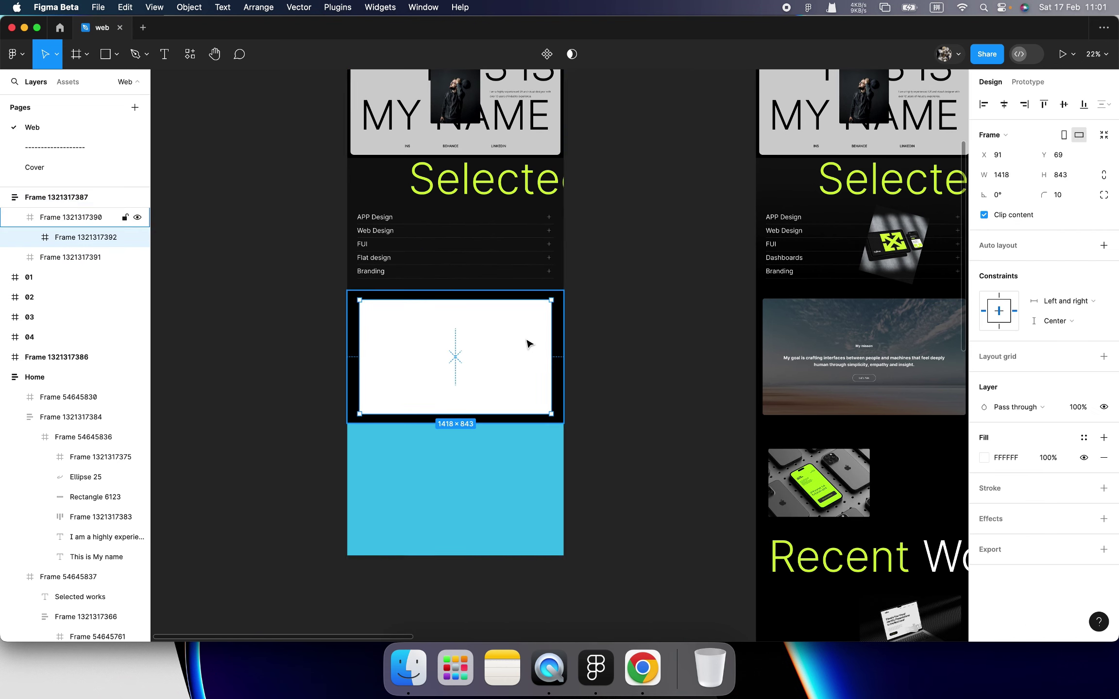
scroll(529, 349, "up", 5)
left_click_drag(574, 348, 579, 348)
scroll(574, 393, "left", 5)
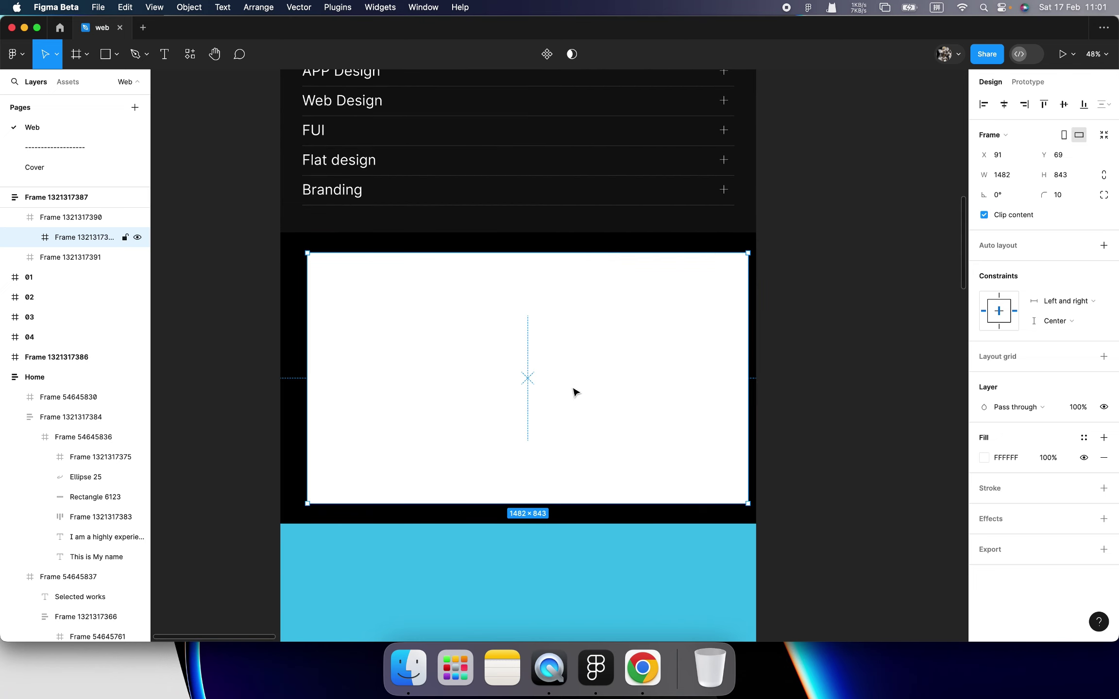
left_click(1004, 104)
- Set the placeholder's horizontal constraint to Left and right
scroll(773, 335, "down", 3)
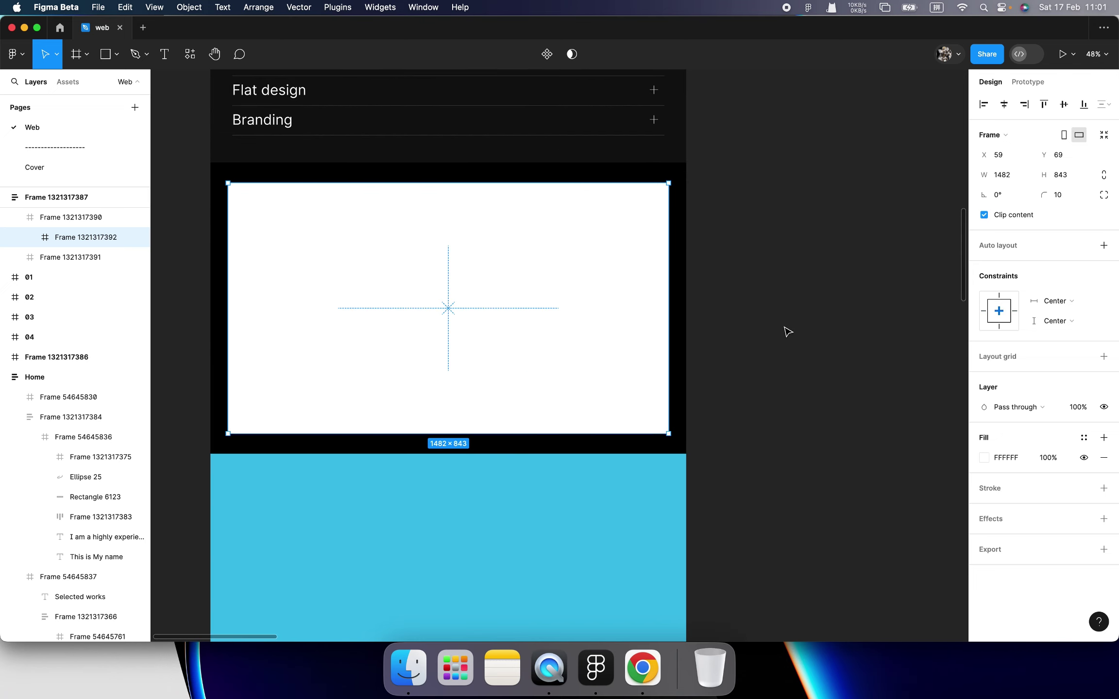
left_click(1058, 306)
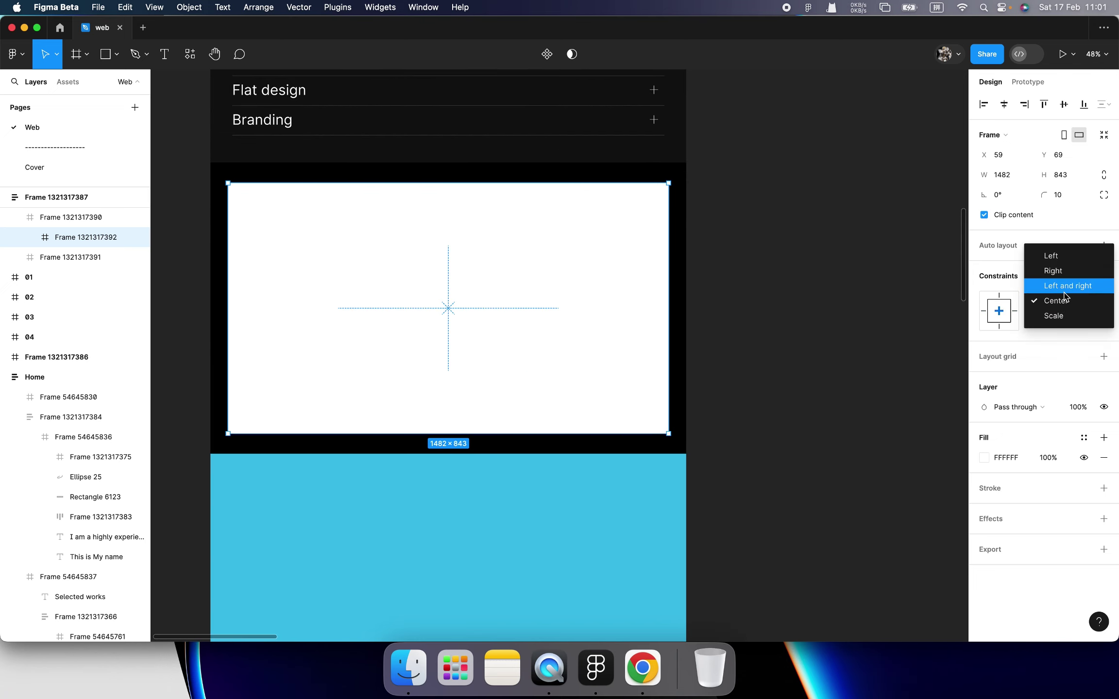
left_click(1065, 285)
left_click(753, 333)
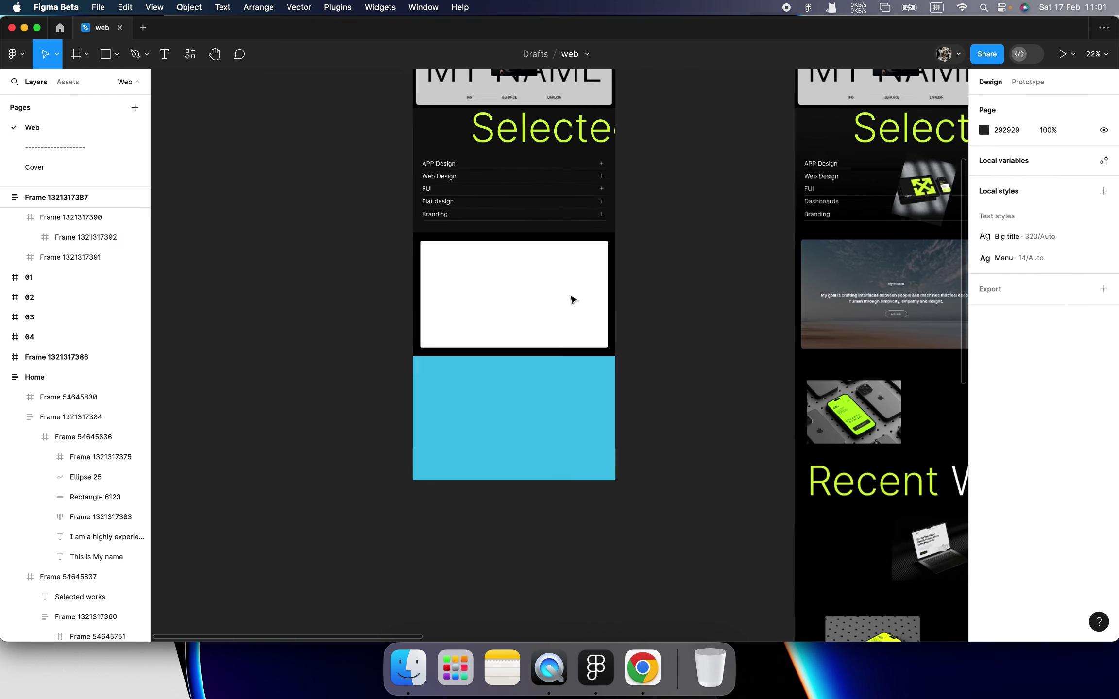
scroll(572, 300, "down", 5)
scroll(630, 344, "down", 2)
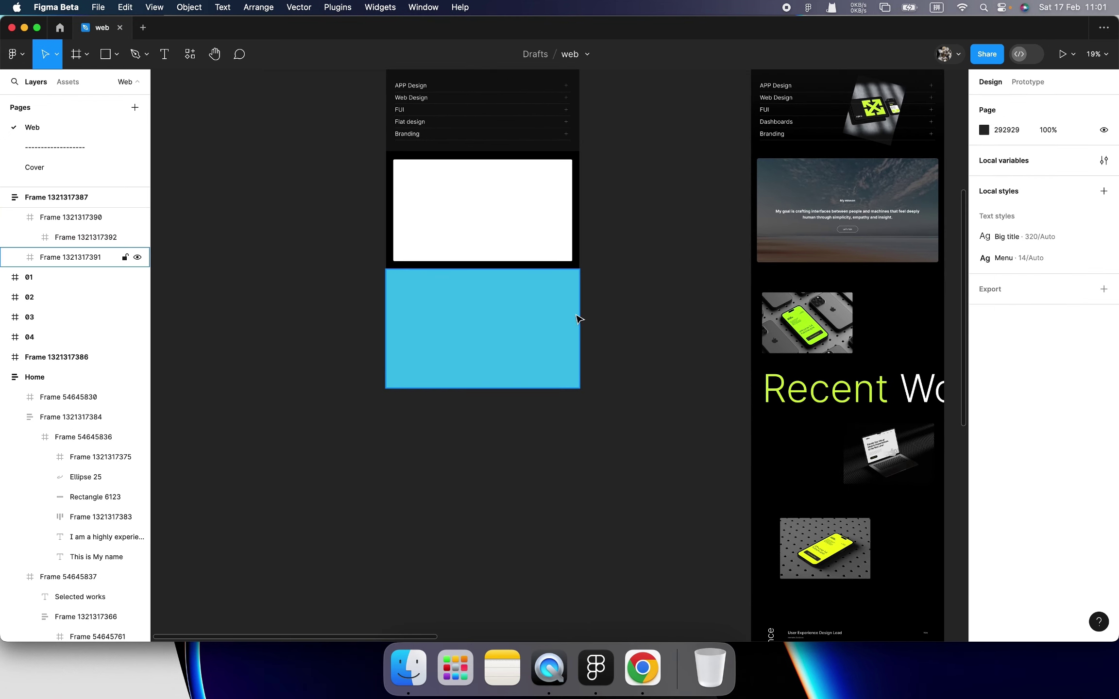
scroll(669, 320, "down", 3)
scroll(670, 320, "right", 3)
- Inspect the Home page's Recent Works mockup images and heading
left_click(762, 270)
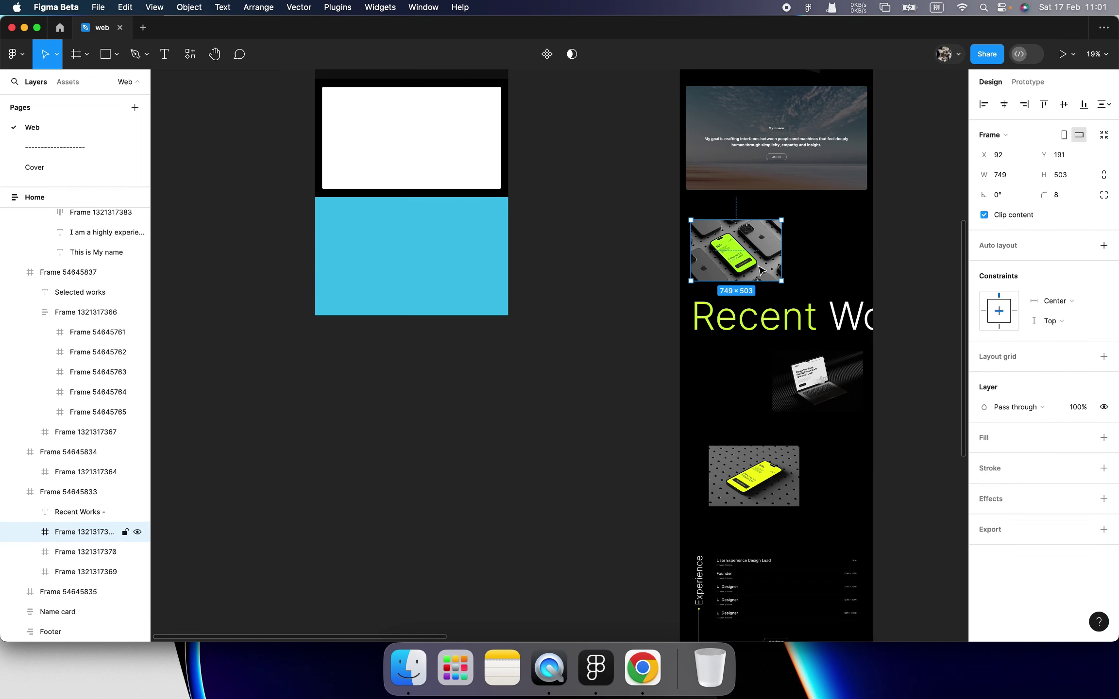
left_click(744, 386)
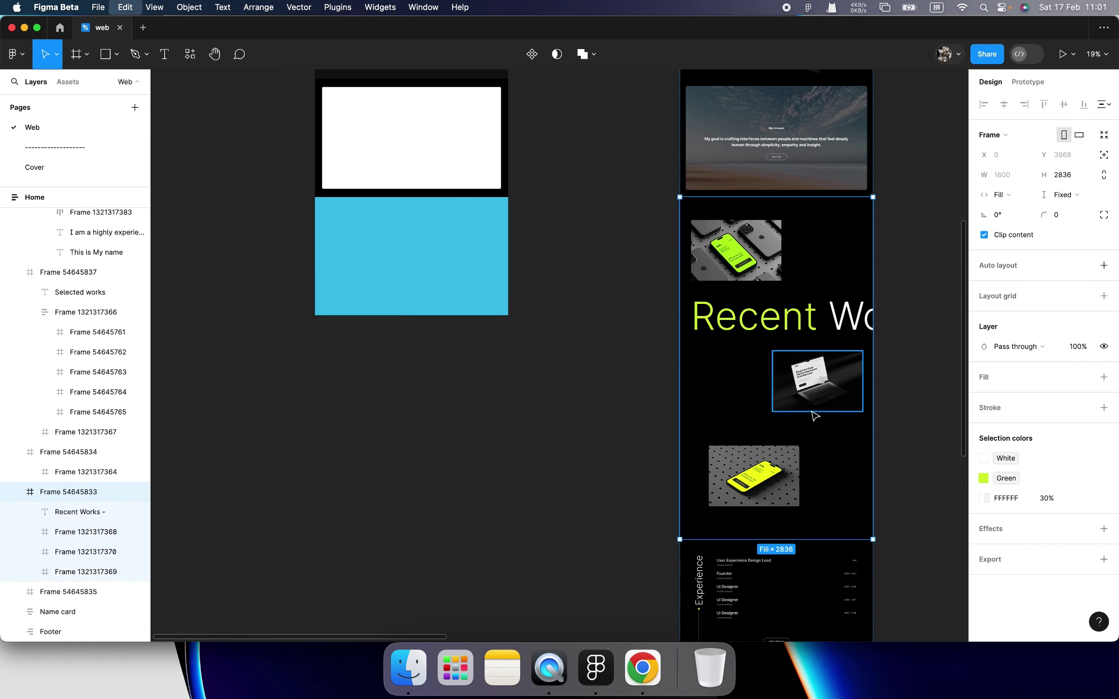
scroll(815, 416, "down", 2)
scroll(755, 325, "up", 5)
left_click(761, 323)
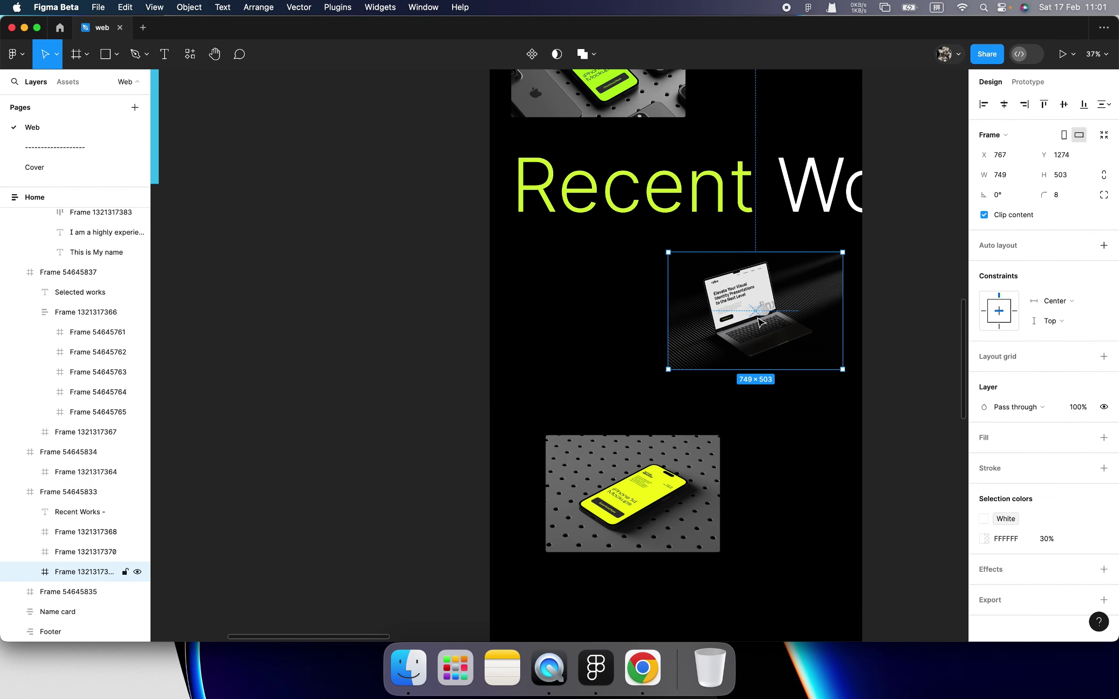
left_click(663, 440)
left_click(641, 189)
- Select the whole Recent Works section, Frame 54645833, for copying
scroll(641, 242, "up", 3)
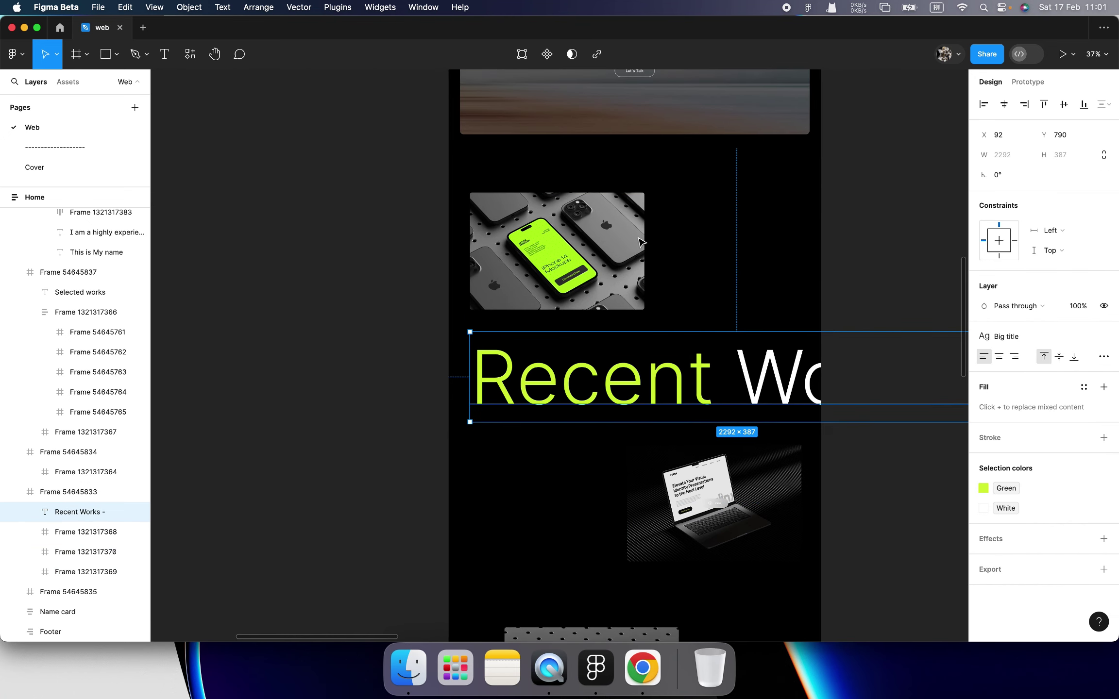
scroll(619, 352, "up", 5)
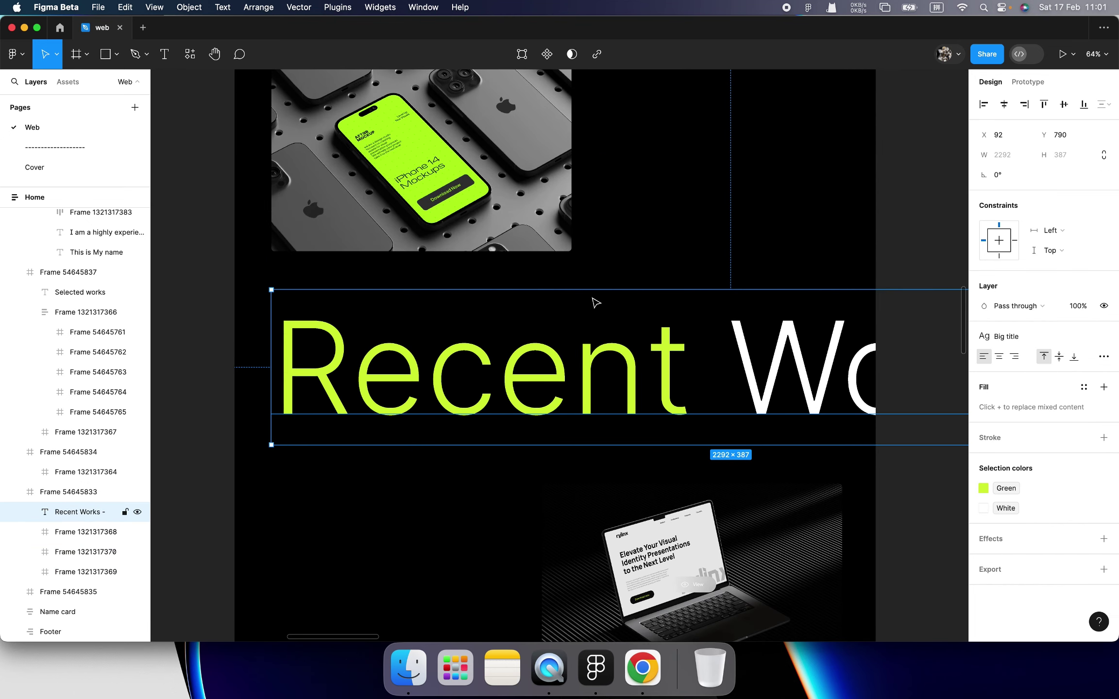
scroll(583, 311, "down", 5)
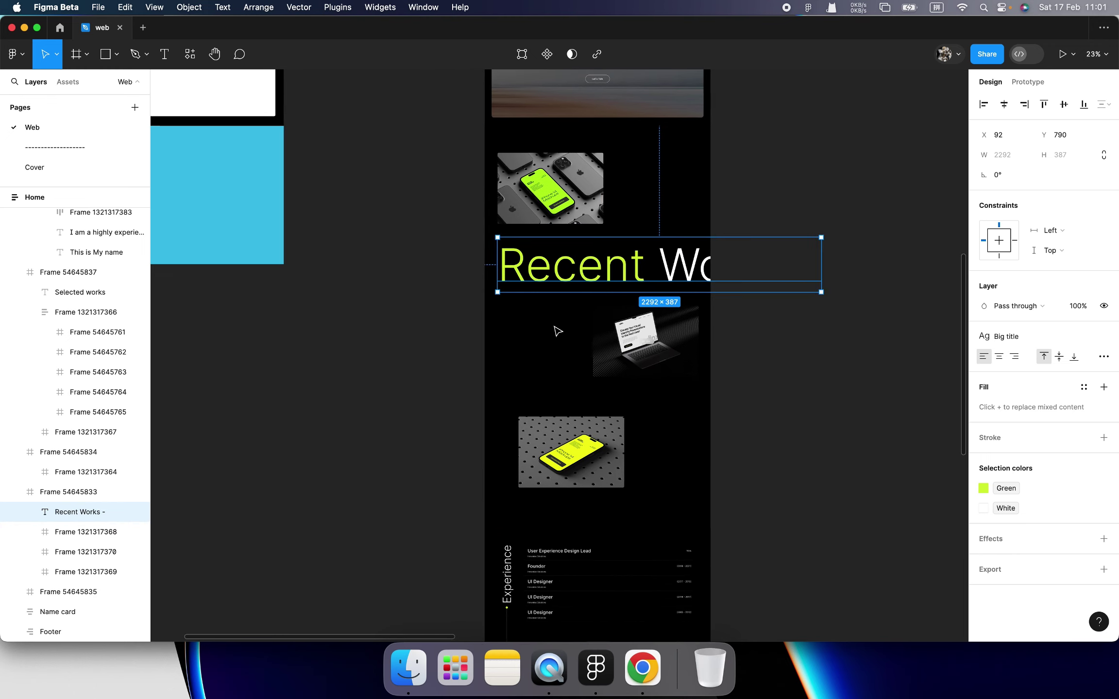
scroll(558, 331, "left", 3)
left_click(620, 339)
scroll(488, 303, "down", 5)
- Paste the Recent Works section into the copied page and delete the blue block
scroll(477, 299, "left", 2)
left_click(428, 200)
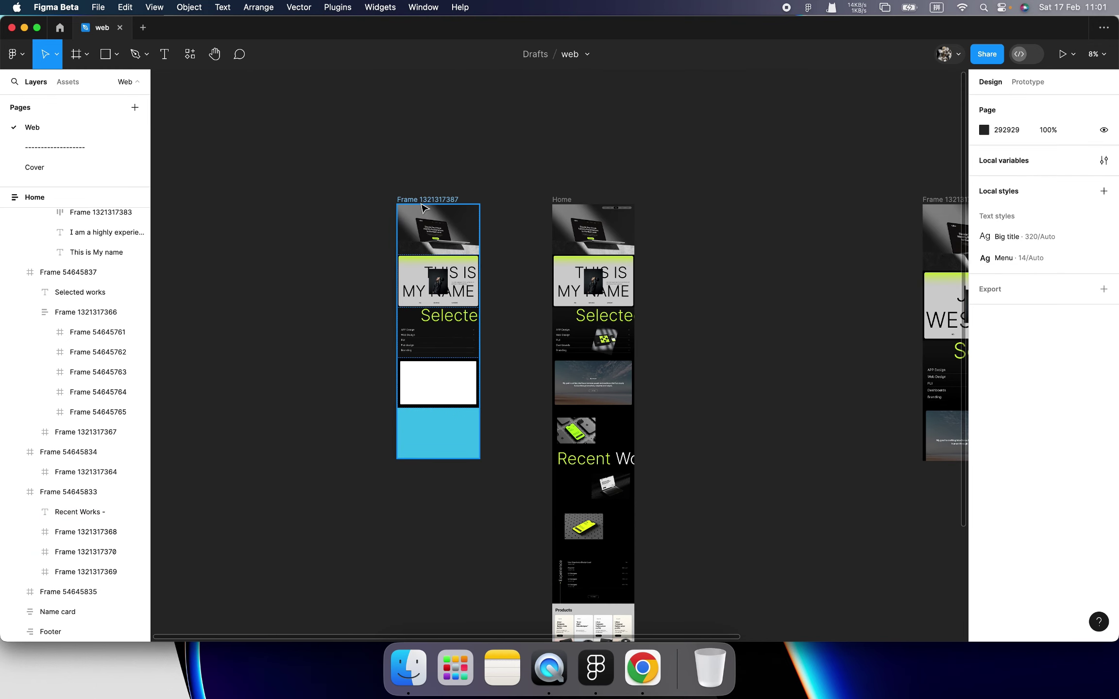
key("super+v")
scroll(466, 436, "up", 5)
left_click(450, 437)
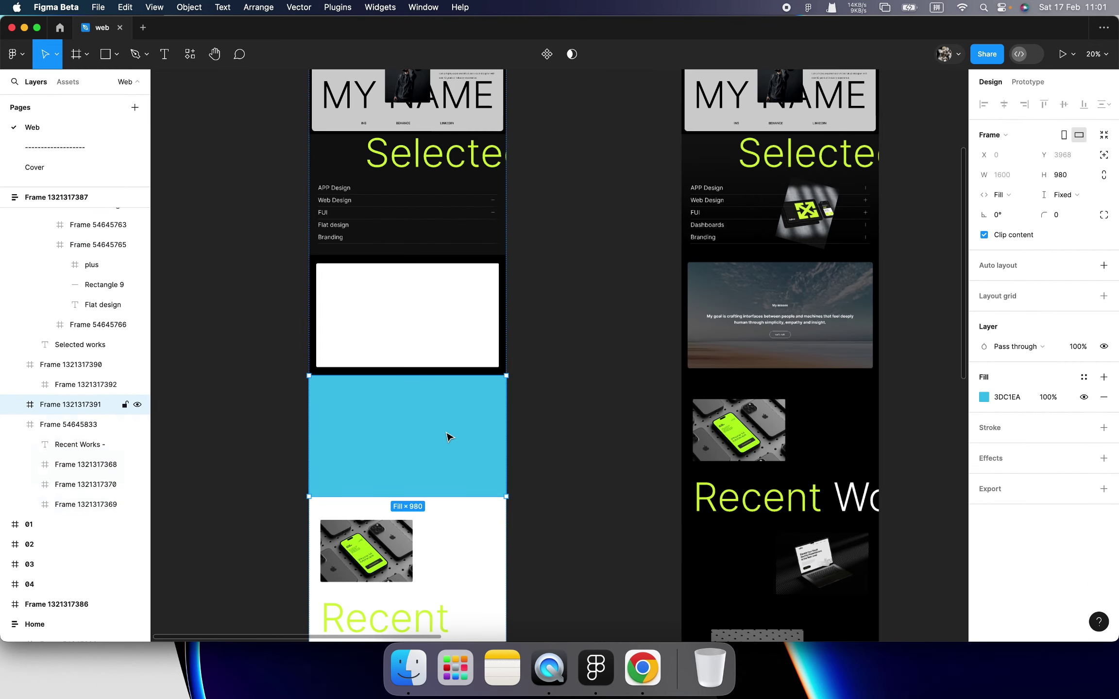
key("Delete")
- Add a fill to the pasted Recent Works section and view its colour settings
scroll(447, 432, "down", 2)
left_click(481, 397)
scroll(481, 398, "down", 3)
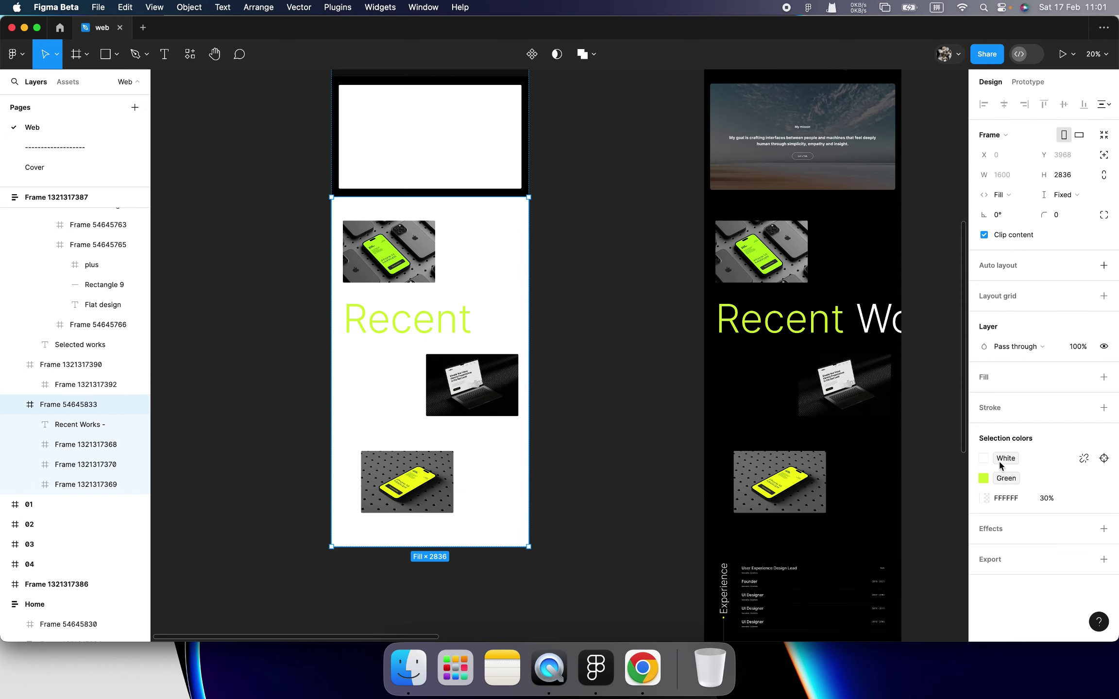
left_click(1104, 377)
left_click(984, 397)
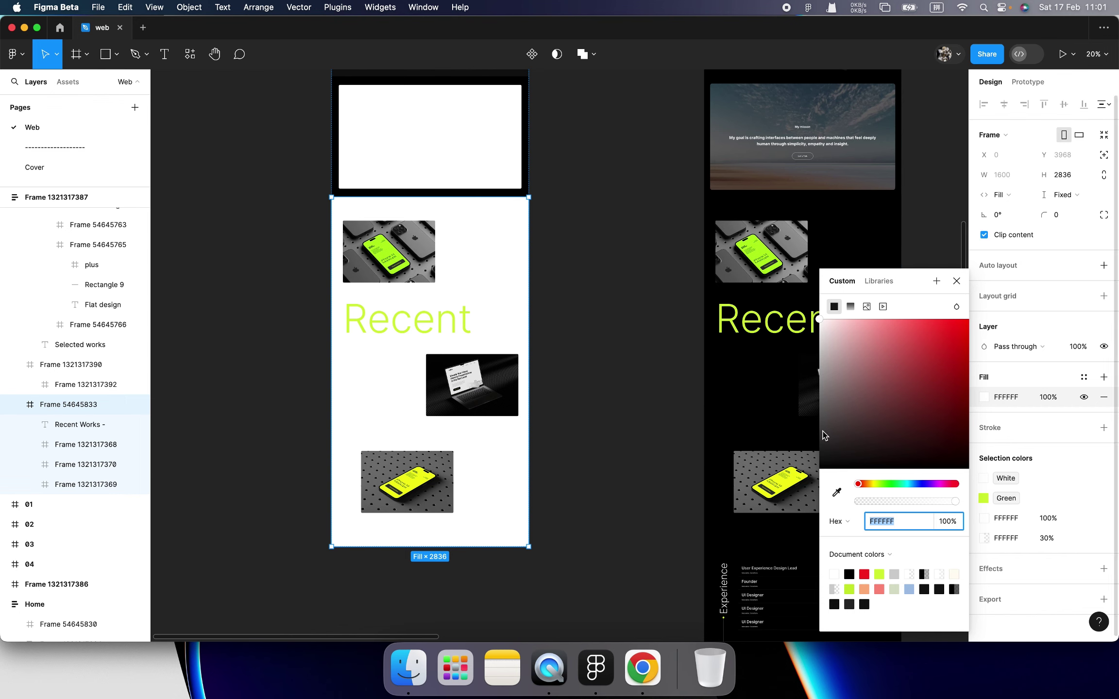
left_click(590, 337)
- Set the copied page frame's fill colour to black, 000000
scroll(366, 206, "up", 8)
scroll(366, 205, "up", 4)
left_click(366, 205)
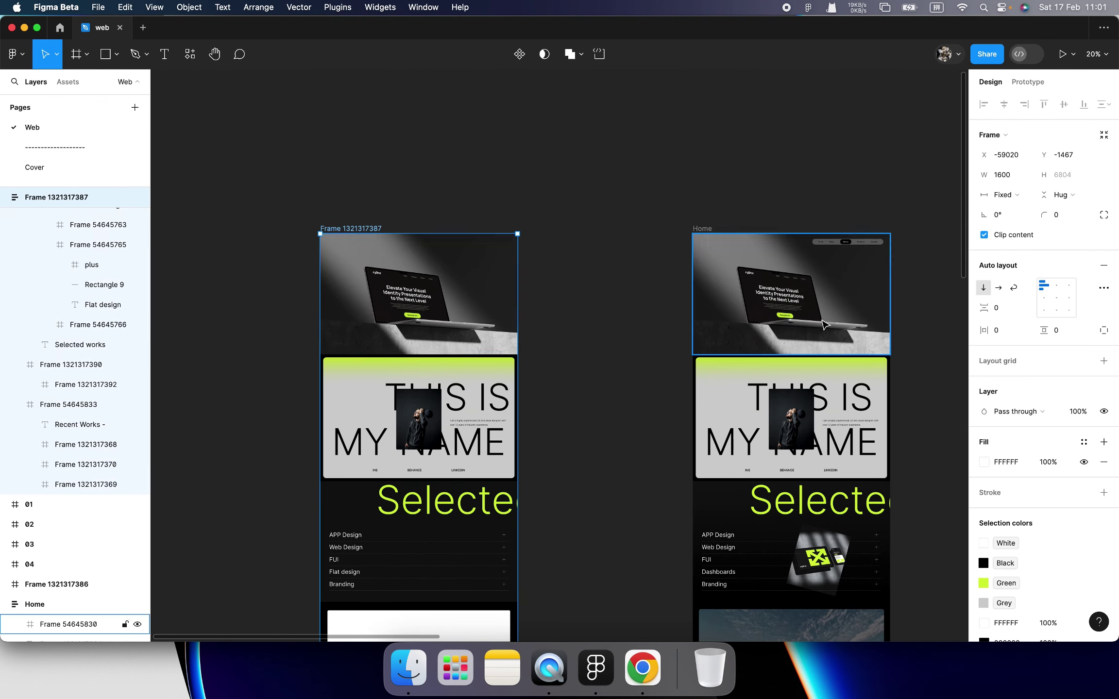
scroll(366, 205, "down", 7)
left_click(984, 327)
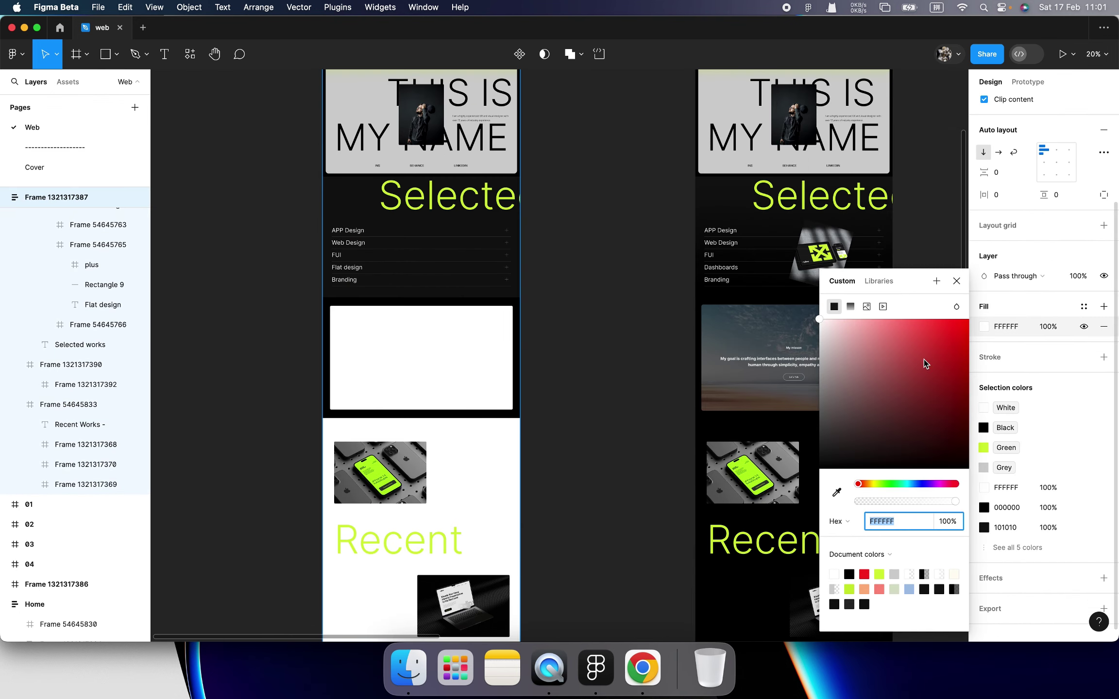
type("000000")
key("Return")
left_click(656, 455)
- Remove the white fill from the pasted Recent Works section
scroll(475, 359, "down", 4)
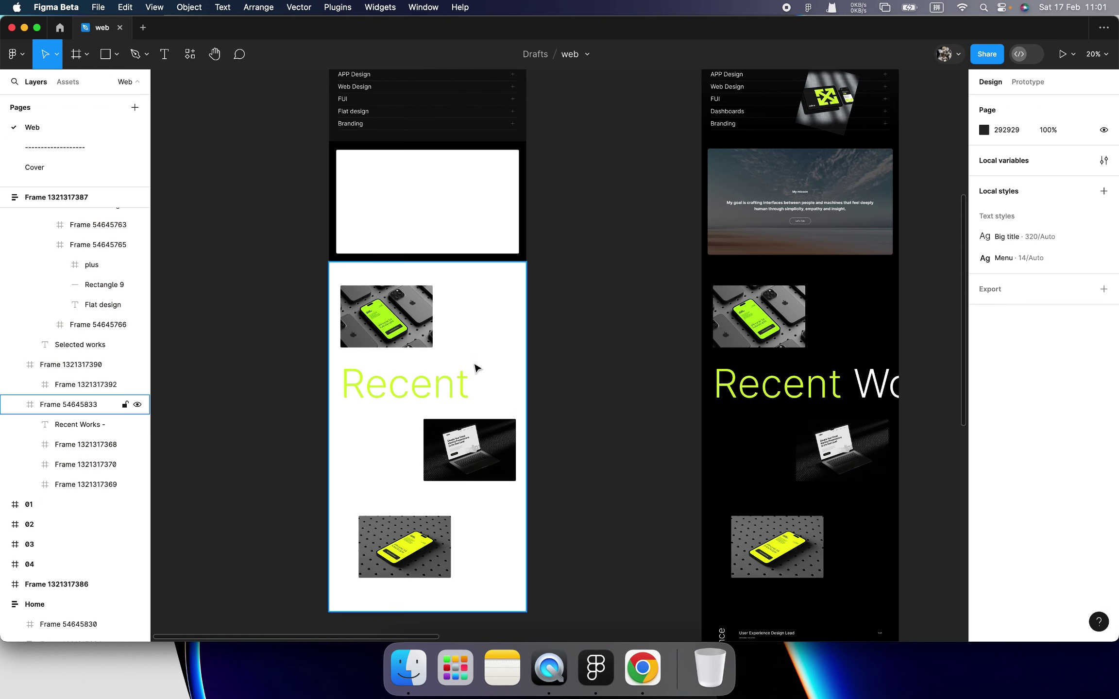
left_click(476, 360)
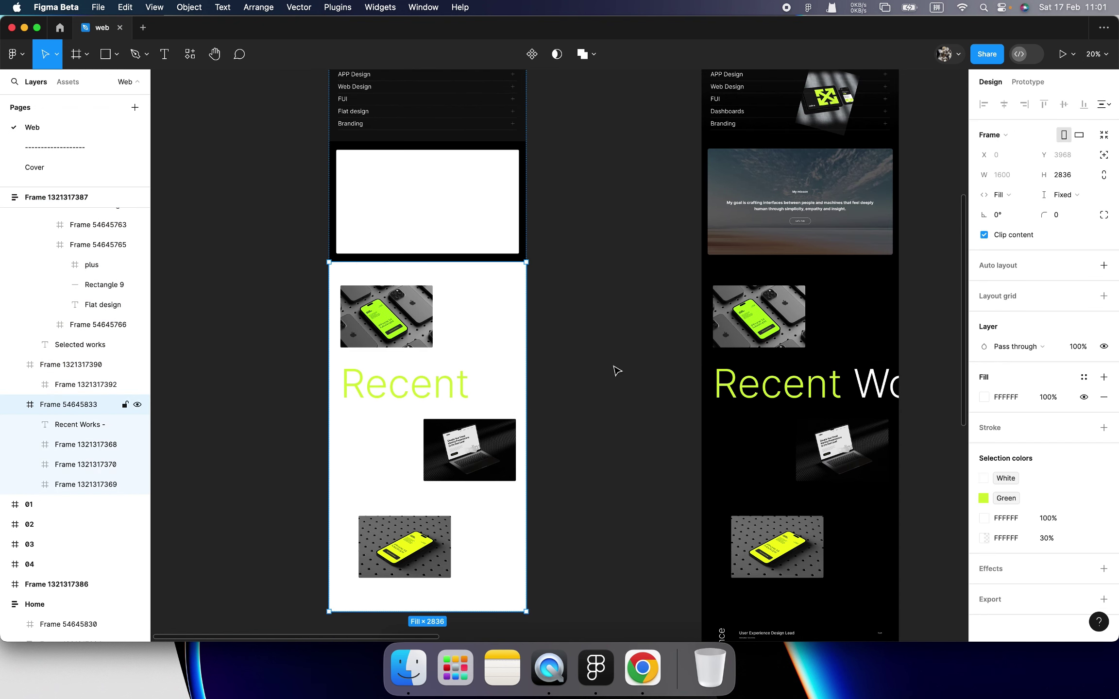
left_click(1103, 398)
scroll(630, 420, "down", 5)
scroll(629, 413, "up", 5)
left_click(600, 412)
scroll(461, 318, "up", 2)
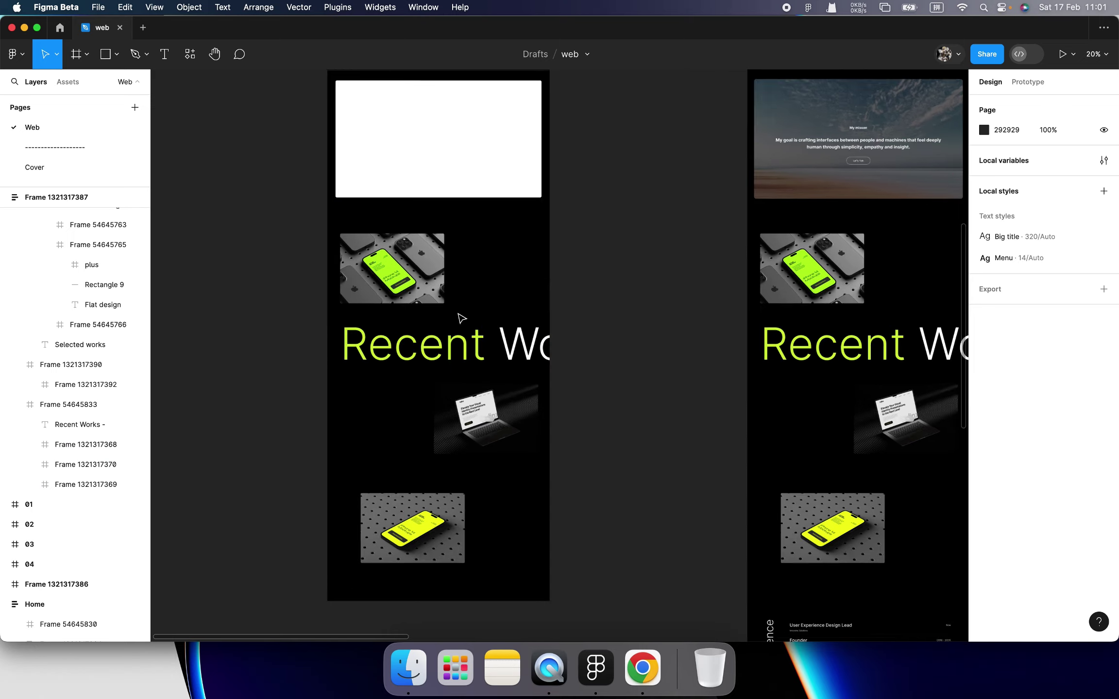
scroll(462, 318, "up", 2)
scroll(479, 340, "up", 2)
scroll(484, 340, "up", 2)
scroll(486, 340, "up", 2)
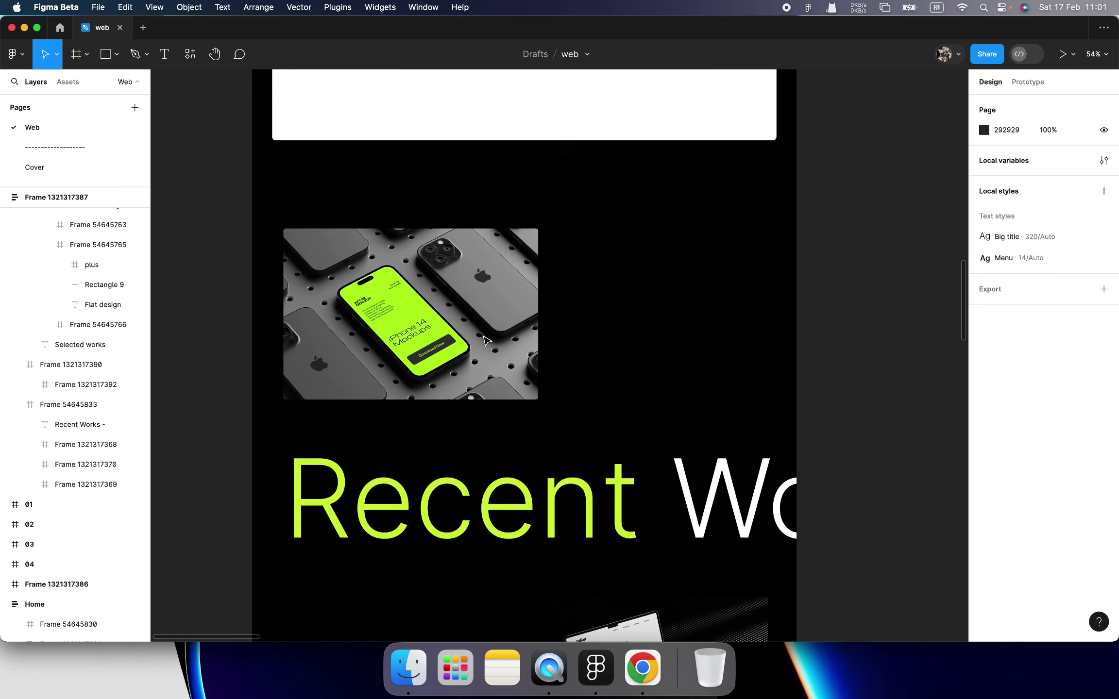
scroll(485, 340, "down", 3)
scroll(486, 340, "down", 2)
scroll(489, 336, "down", 3)
scroll(489, 335, "up", 2)
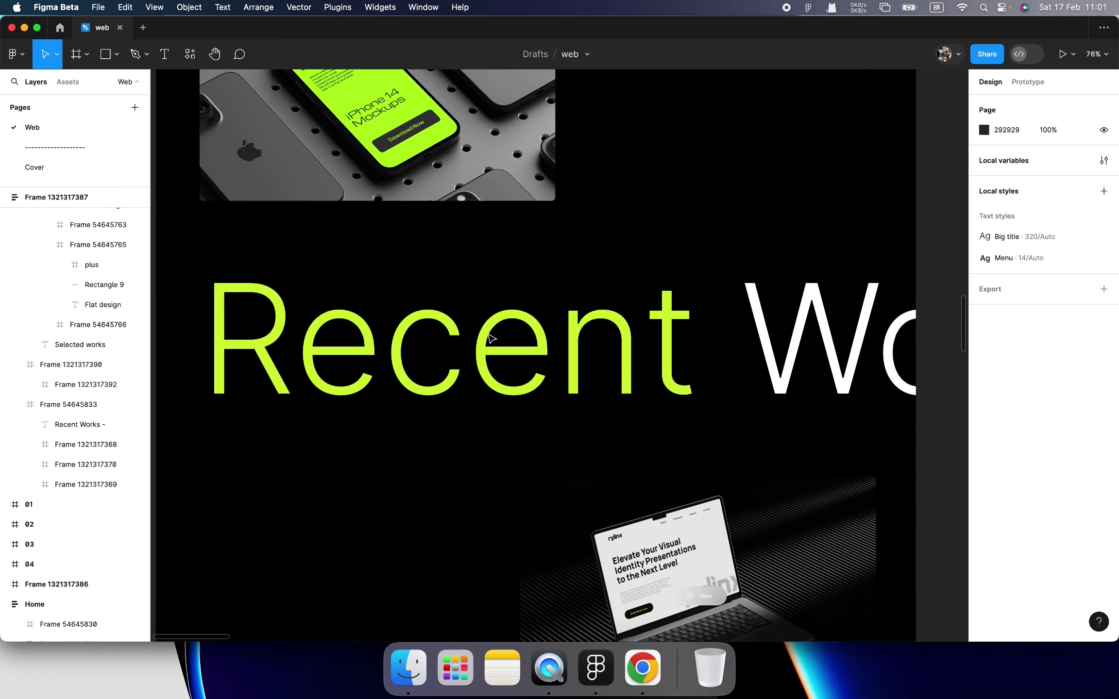
scroll(489, 336, "up", 5)
scroll(489, 340, "down", 3)
scroll(492, 355, "down", 5)
scroll(492, 353, "down", 7)
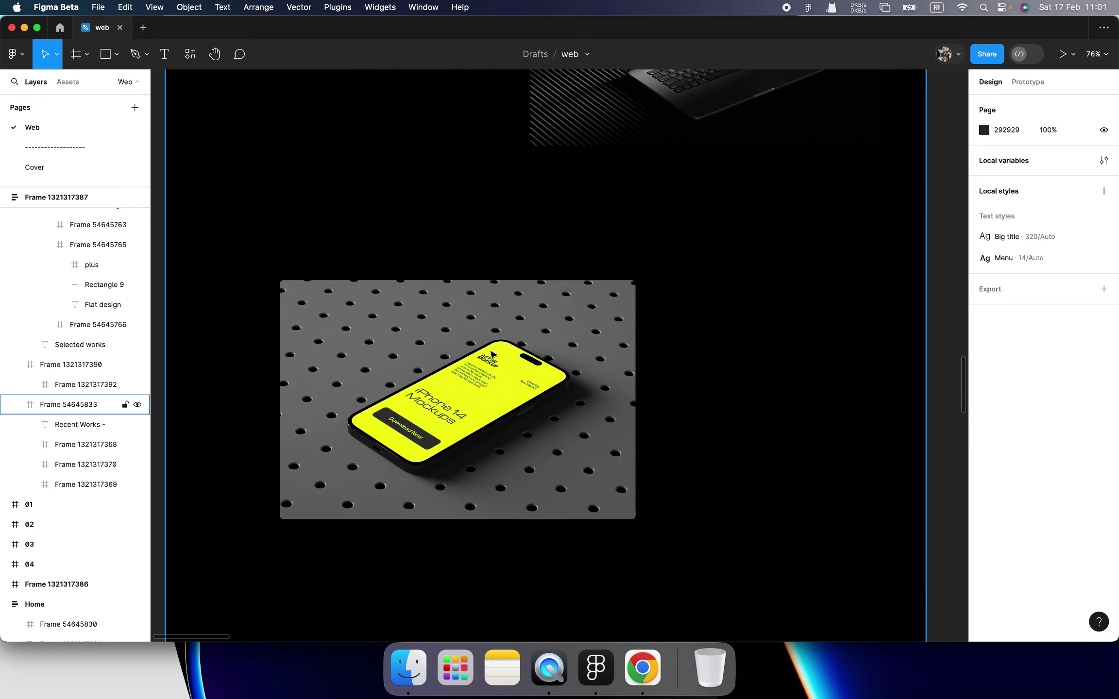
scroll(492, 353, "up", 5)
scroll(491, 353, "up", 5)
scroll(491, 352, "up", 4)
scroll(493, 353, "up", 5)
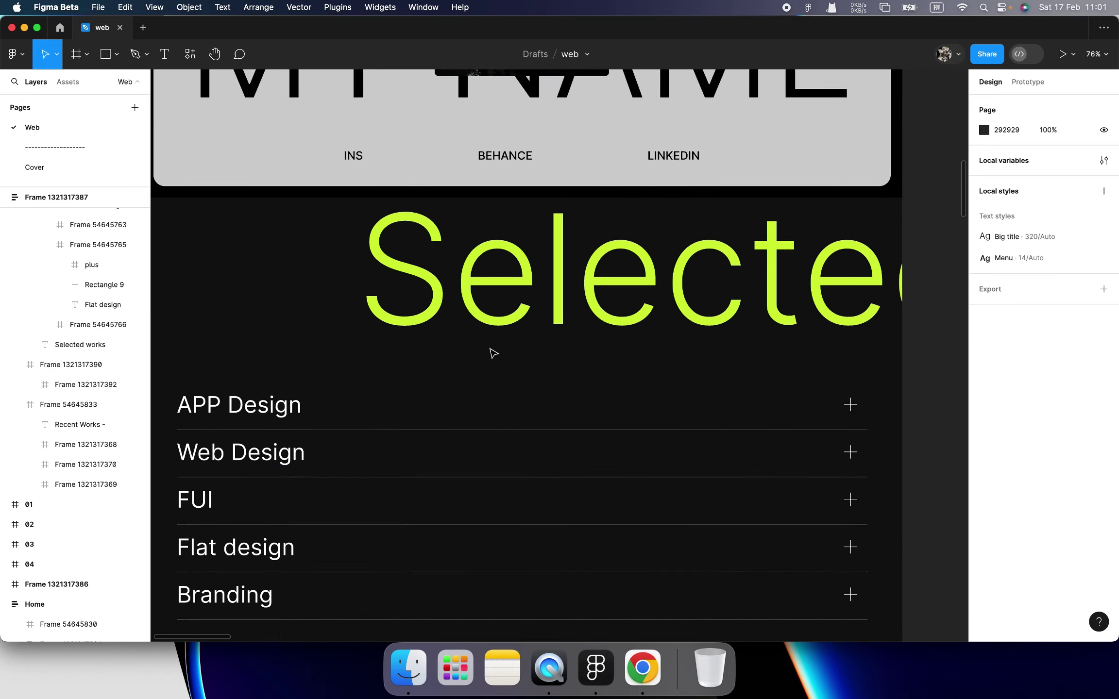
scroll(493, 353, "up", 3)
scroll(493, 353, "down", 8)
scroll(493, 353, "down", 8)
scroll(493, 353, "down", 5)
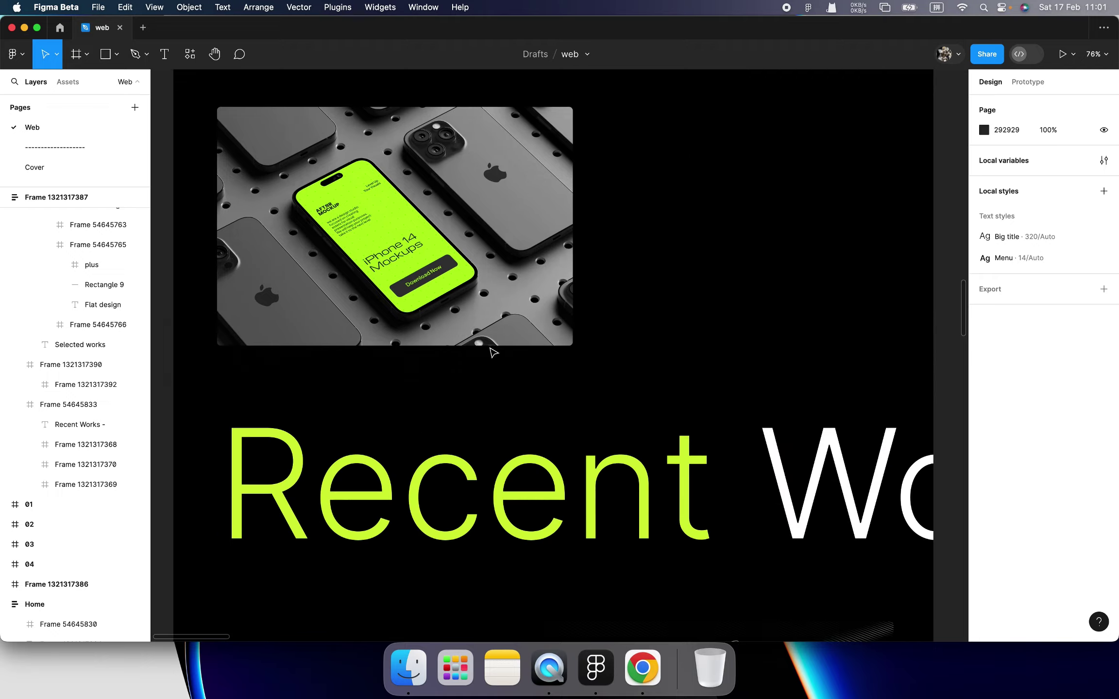
scroll(493, 353, "down", 4)
scroll(573, 356, "up", 3)
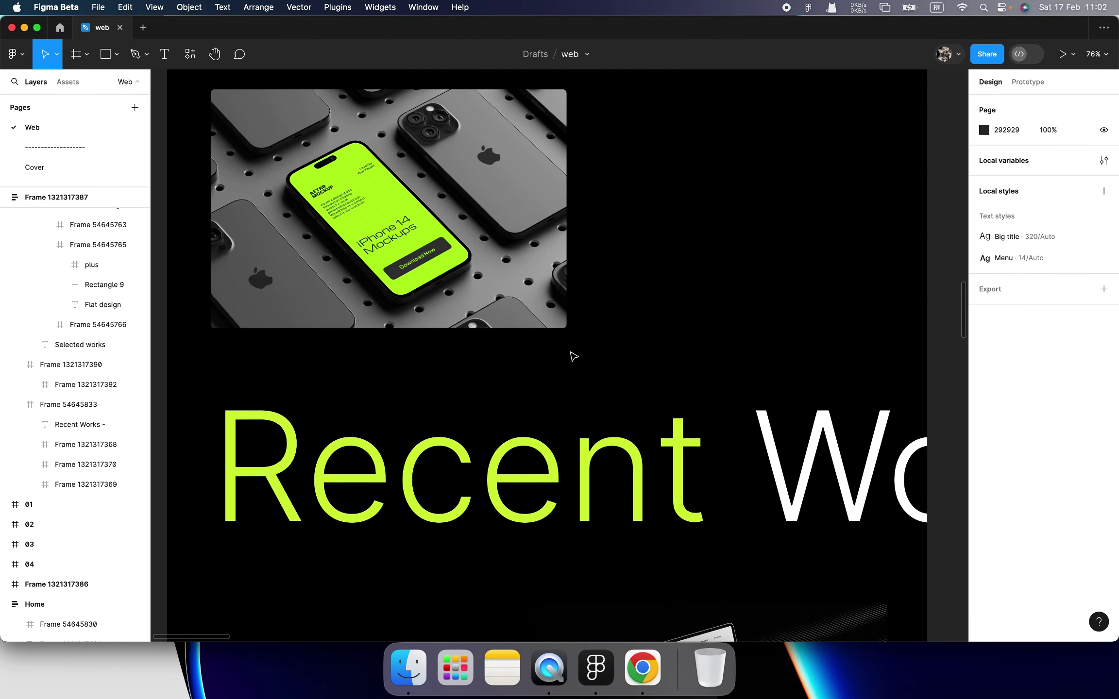
scroll(574, 356, "up", 1)
scroll(573, 355, "down", 6)
scroll(573, 356, "down", 10)
scroll(573, 355, "down", 4)
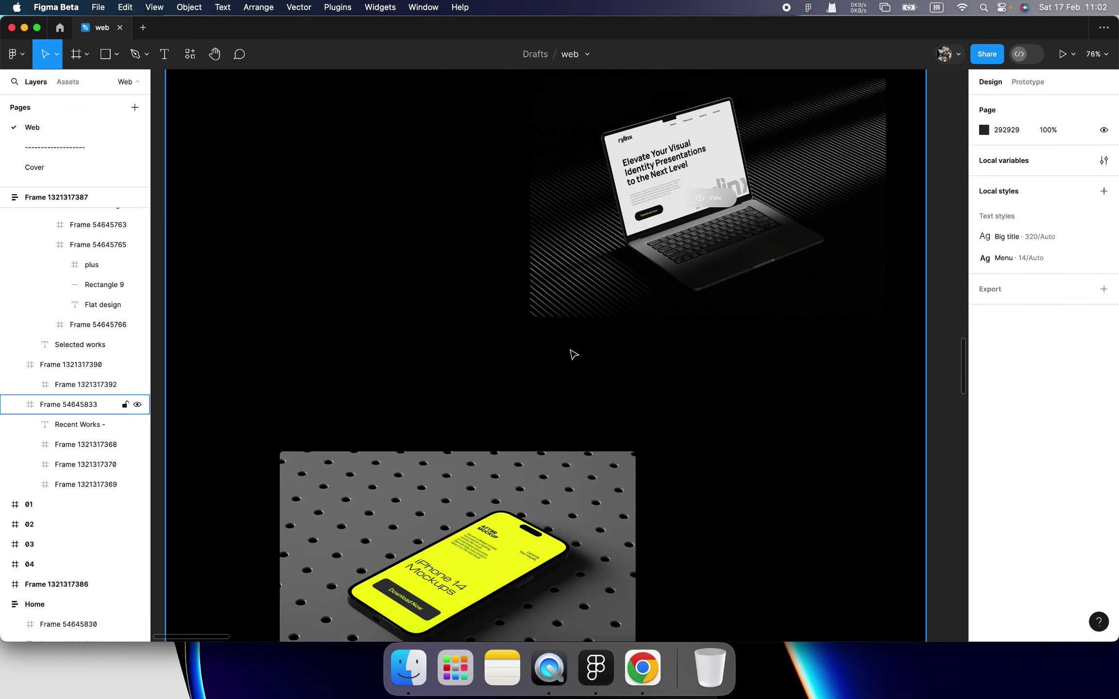
scroll(573, 356, "down", 8)
scroll(573, 355, "down", 2)
scroll(574, 354, "down", 8)
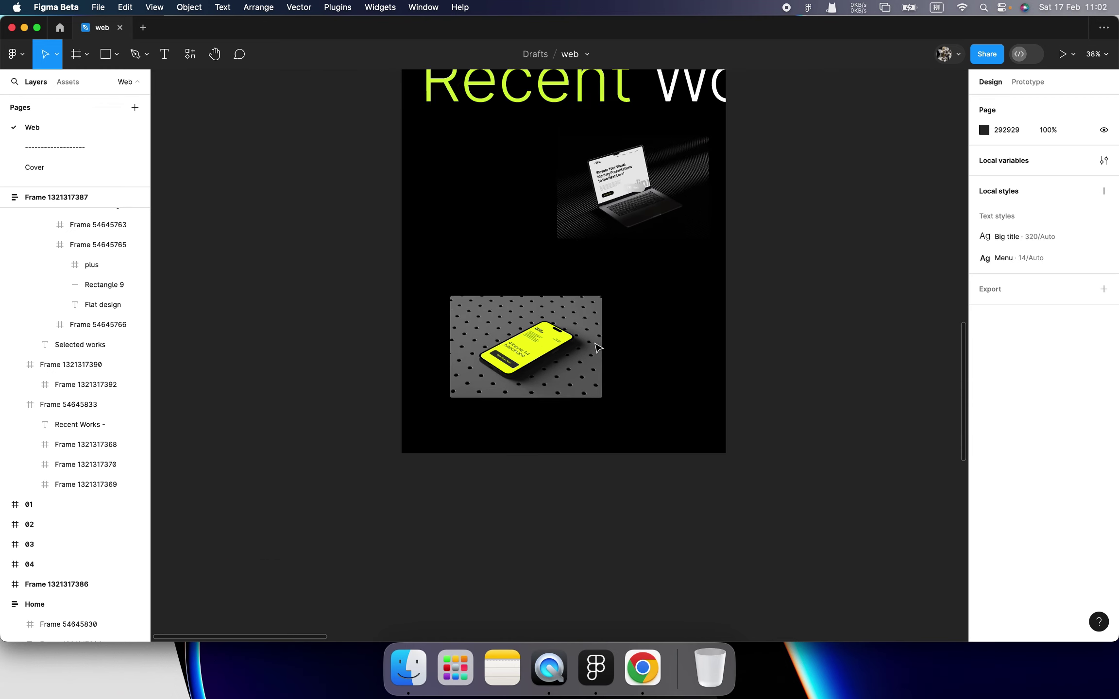
scroll(595, 347, "down", 5)
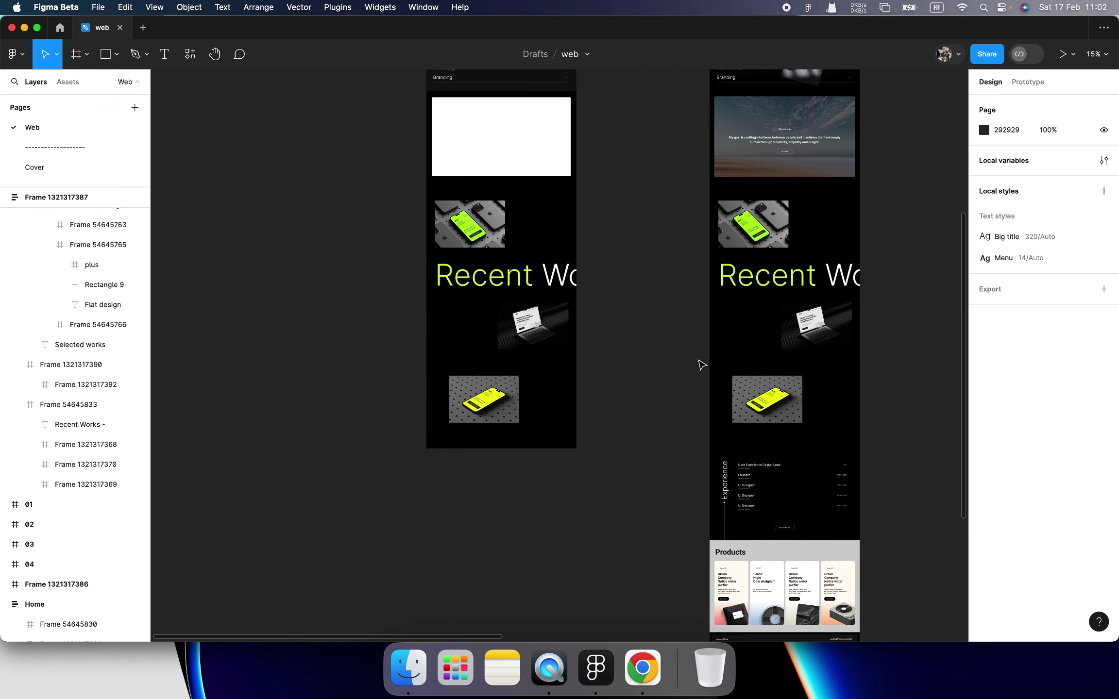
scroll(670, 355, "up", 3)
scroll(559, 347, "up", 4)
- Replace the white placeholder frame with the pasted mission image block
left_click(760, 342)
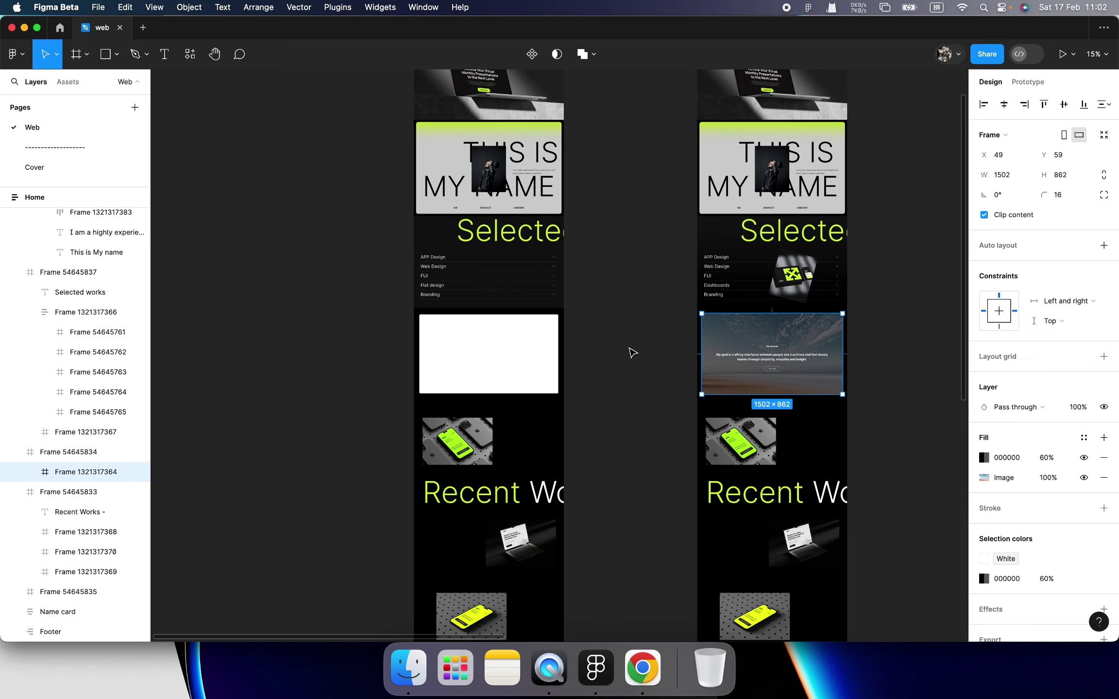
left_click(530, 352)
scroll(530, 352, "up", 3)
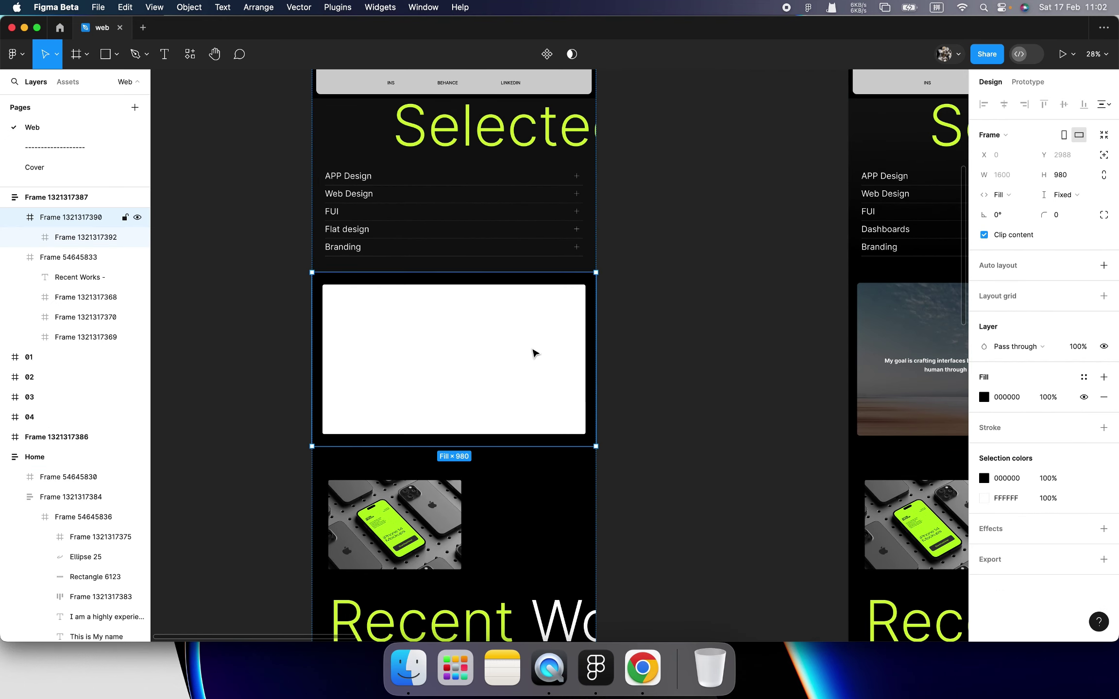
double_click(533, 353)
key("Delete")
left_click(548, 355)
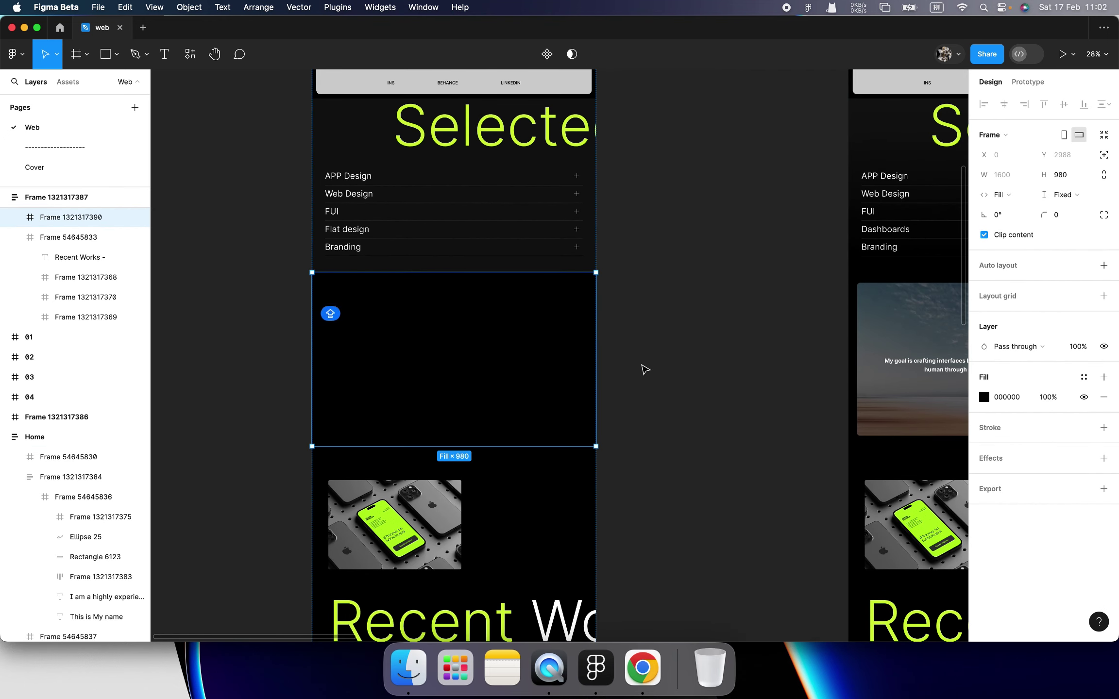
key("ctrl+v")
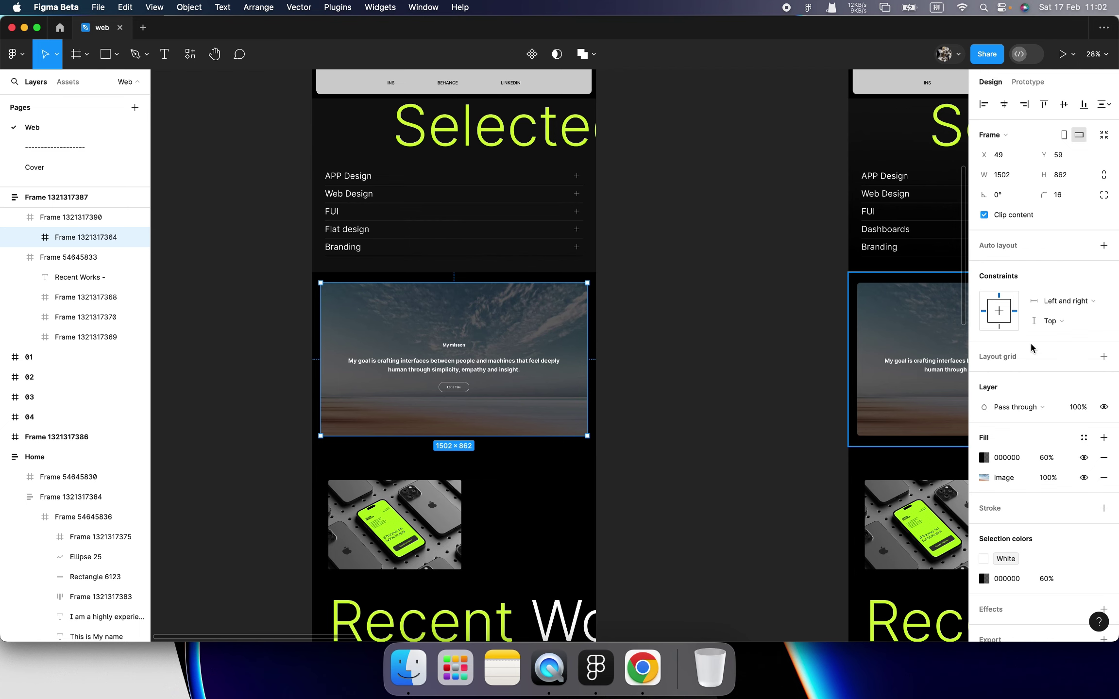
- Set the mission block's vertical constraint to Center
left_click(1054, 321)
left_click(1054, 364)
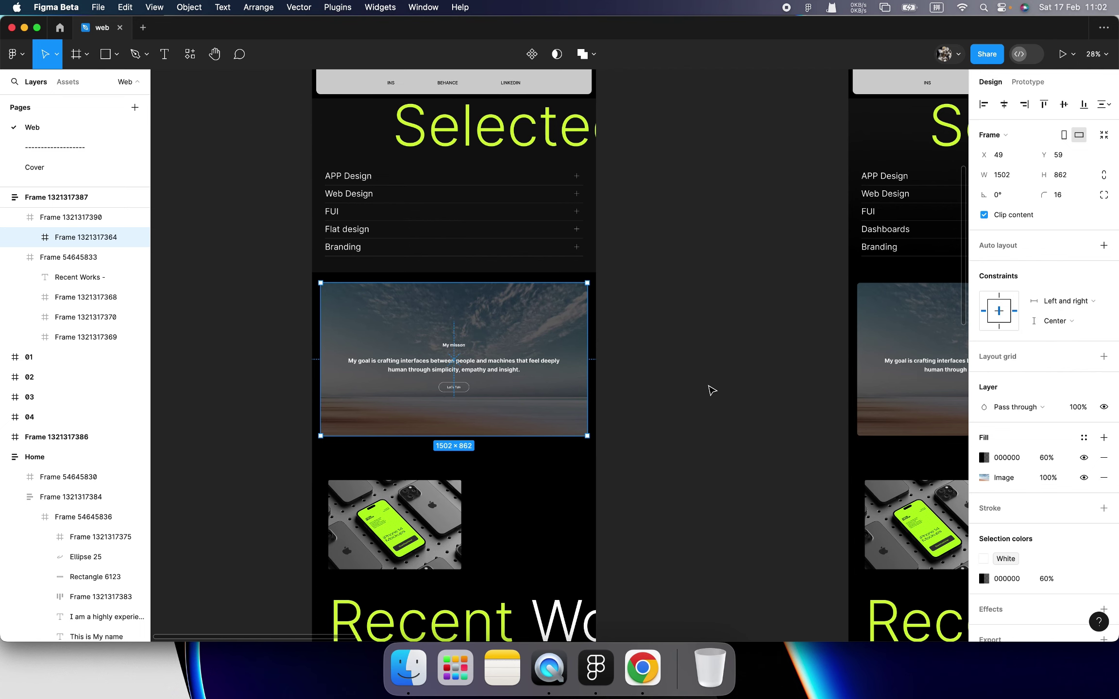
left_click(707, 408)
scroll(690, 411, "down", 5)
scroll(667, 412, "down", 5)
scroll(664, 415, "down", 3)
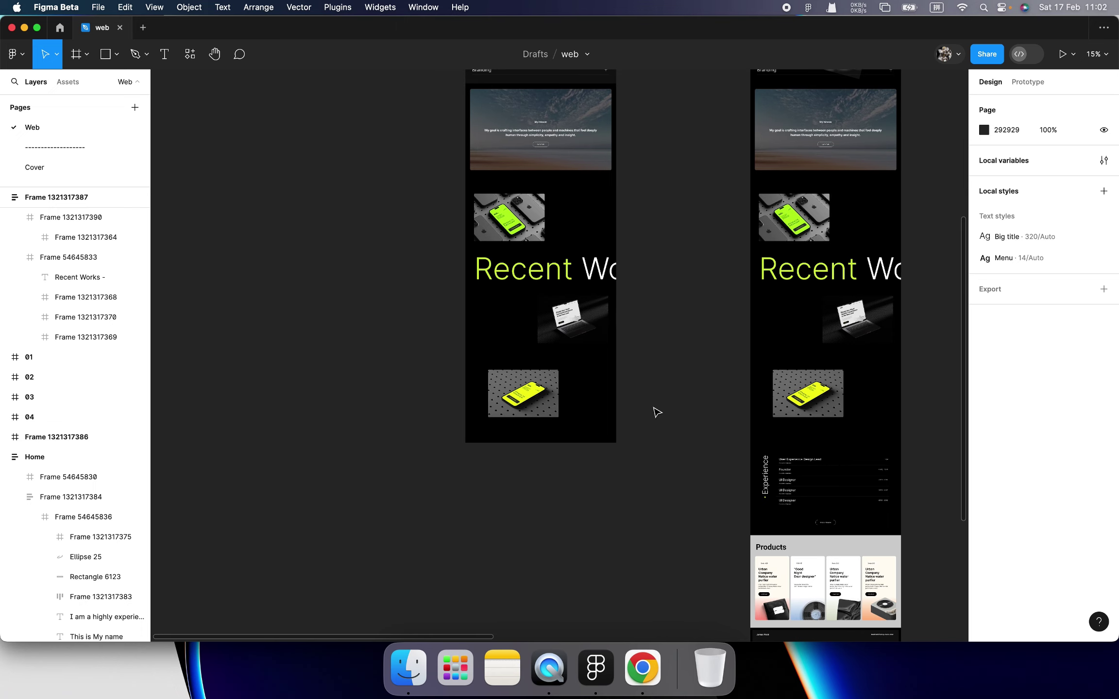
scroll(663, 415, "down", 5)
scroll(706, 327, "up", 5)
- Paste Home's Experience section into the copied page frame
left_click(693, 340)
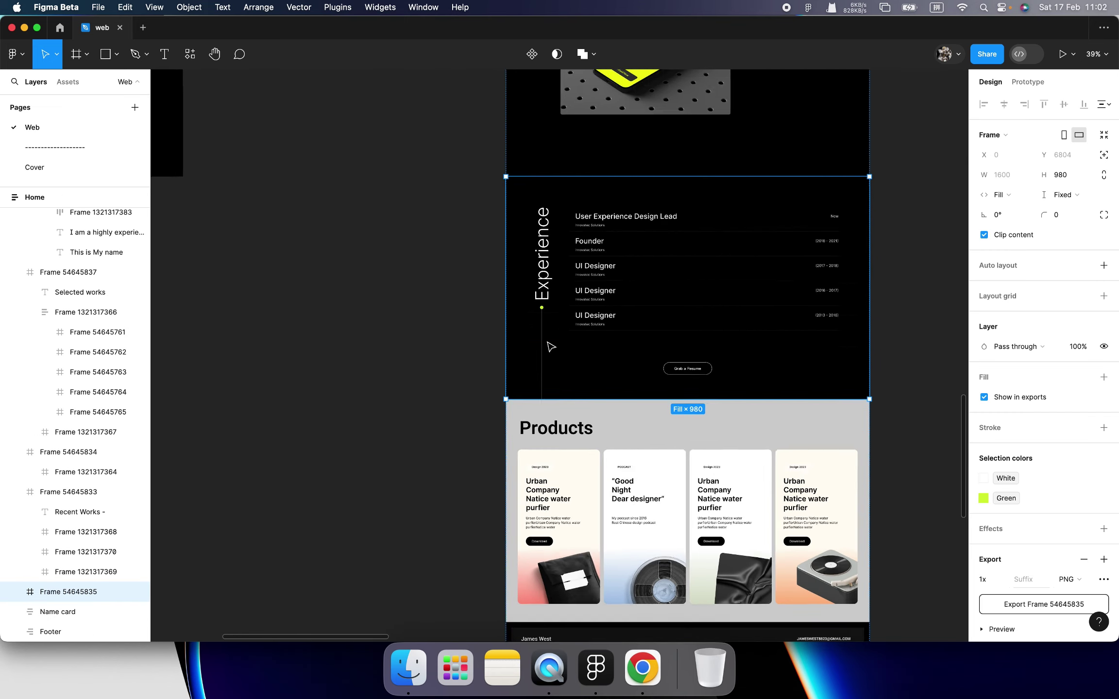
scroll(550, 345, "down", 10)
left_click(503, 335)
left_click(488, 313)
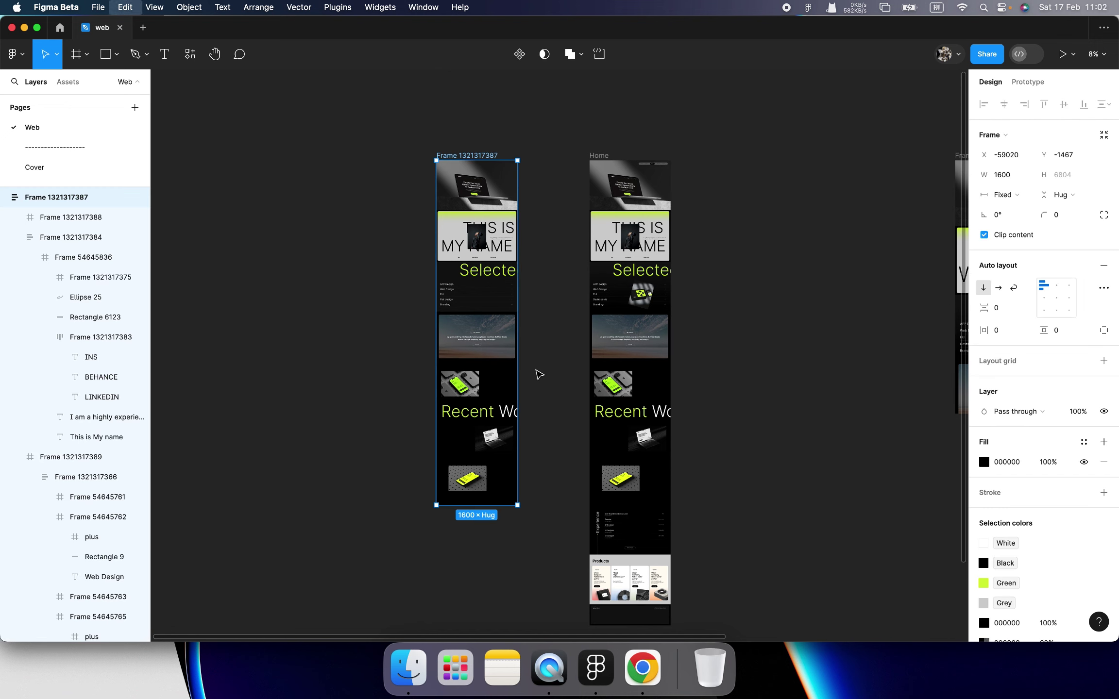
key("ctrl+v")
scroll(516, 422, "up", 5)
scroll(629, 424, "up", 3)
scroll(654, 417, "up", 2)
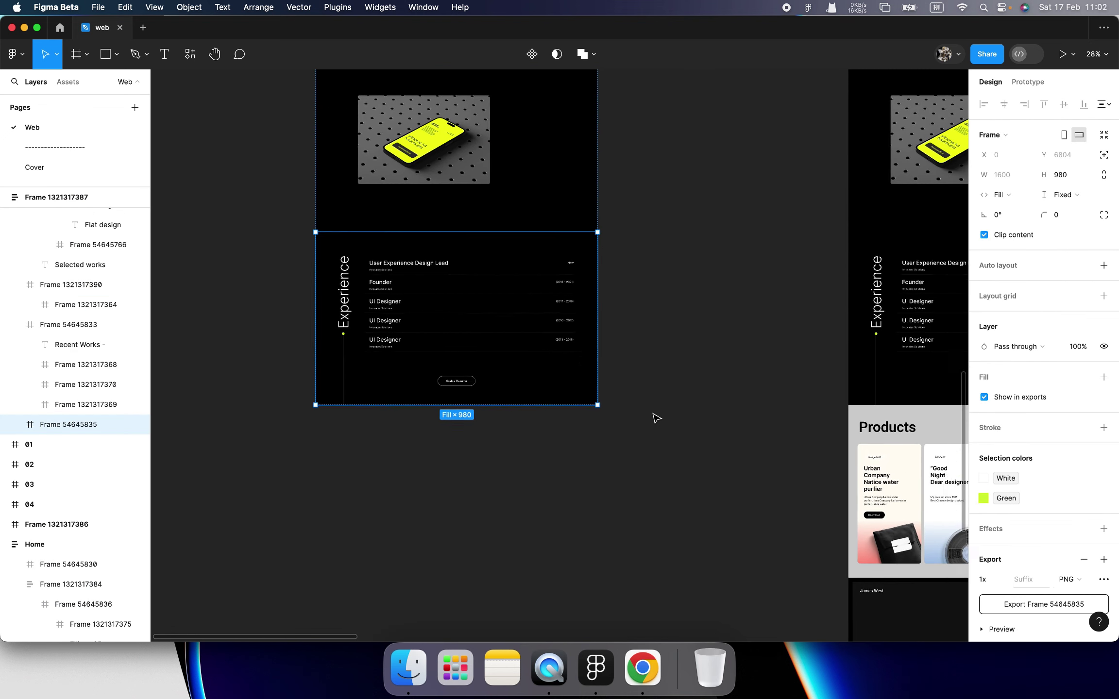
left_click(619, 404)
- Pick Home's Products section and choose the copied page as its destination
scroll(598, 377, "right", 3)
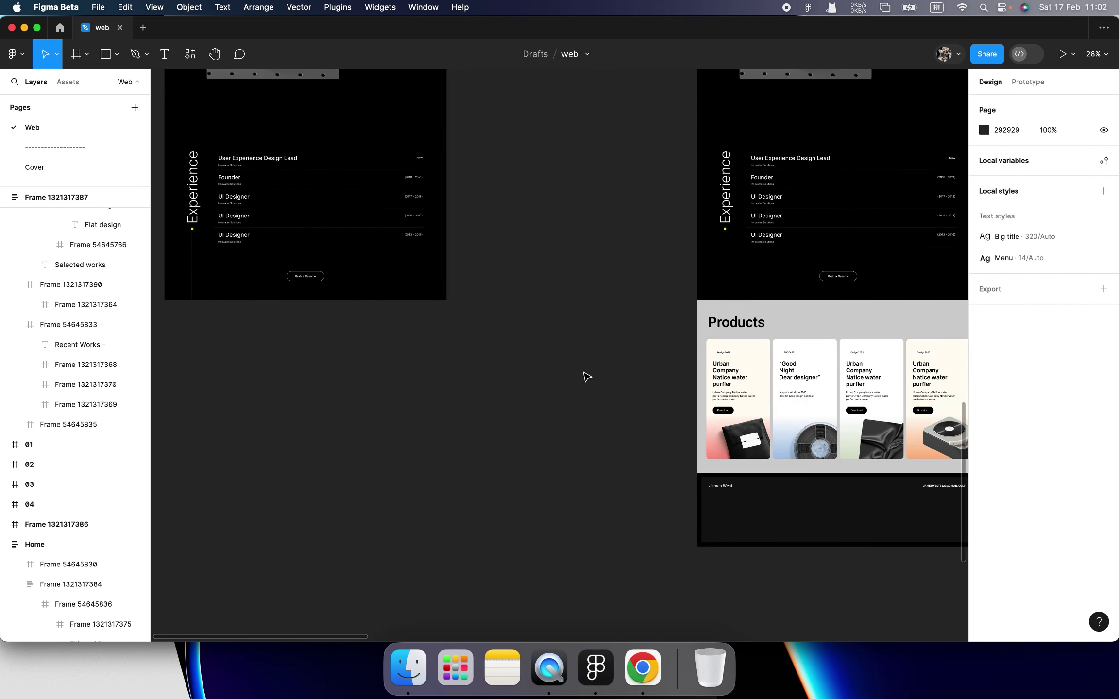
scroll(587, 376, "right", 5)
scroll(586, 376, "down", 2)
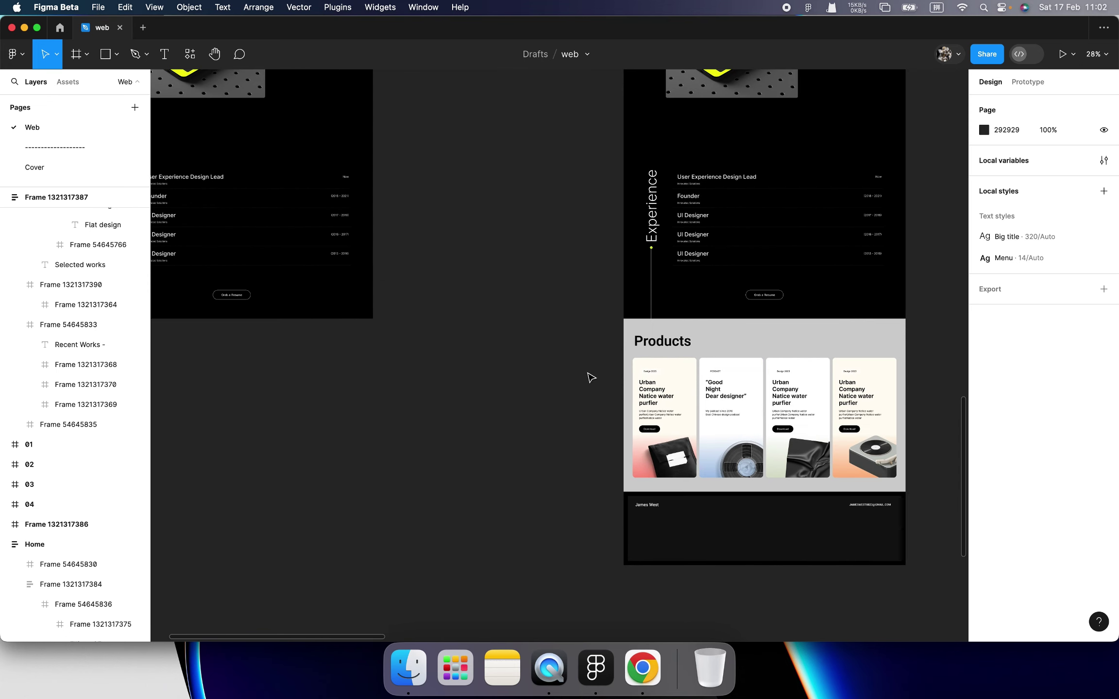
left_click(702, 385)
left_click(532, 364)
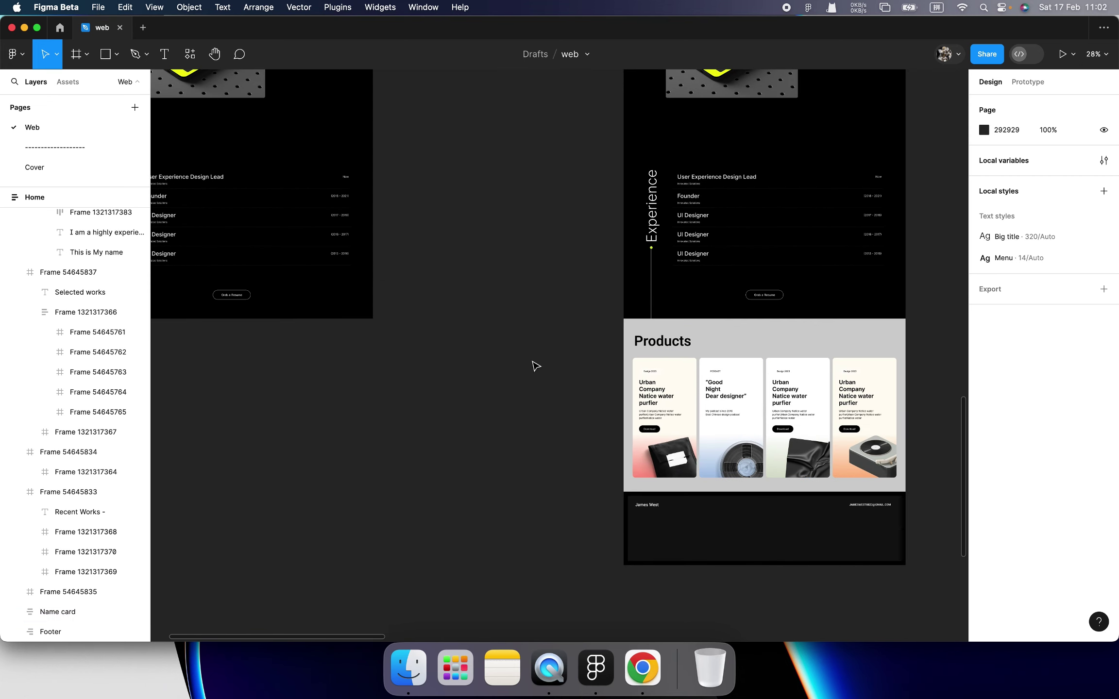
scroll(532, 364, "up", 10)
scroll(517, 352, "down", 5)
left_click(534, 175)
scroll(624, 449, "down", 5)
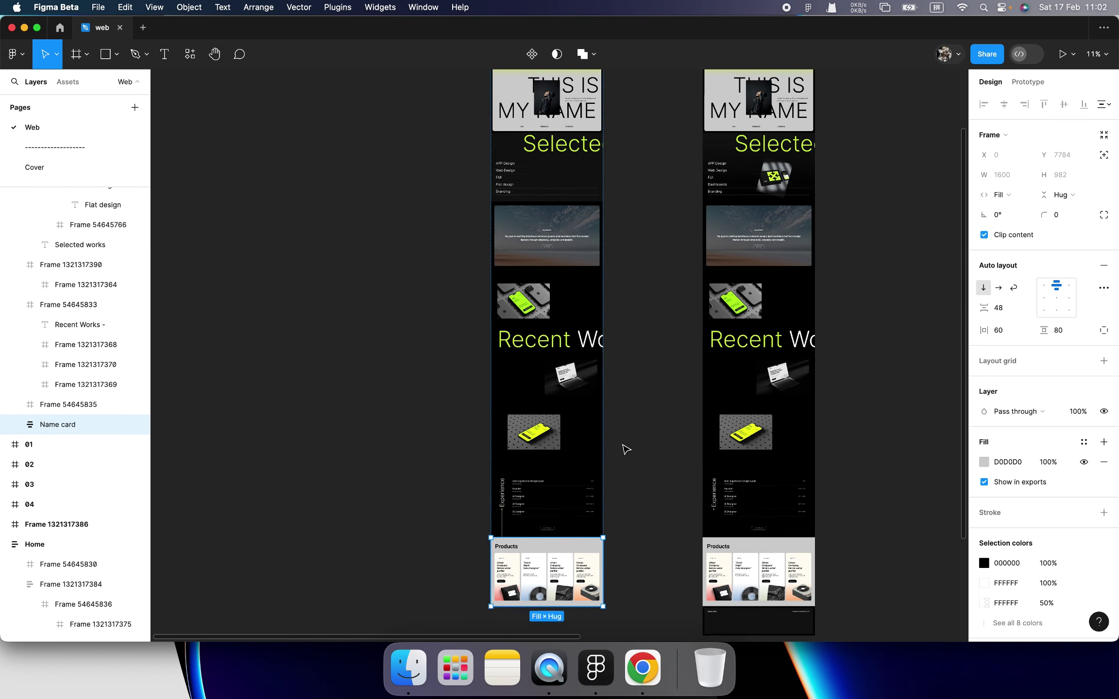
scroll(631, 387, "down", 5)
scroll(621, 393, "up", 5)
scroll(611, 403, "up", 5)
left_click(611, 403, "super")
scroll(611, 403, "up", 5)
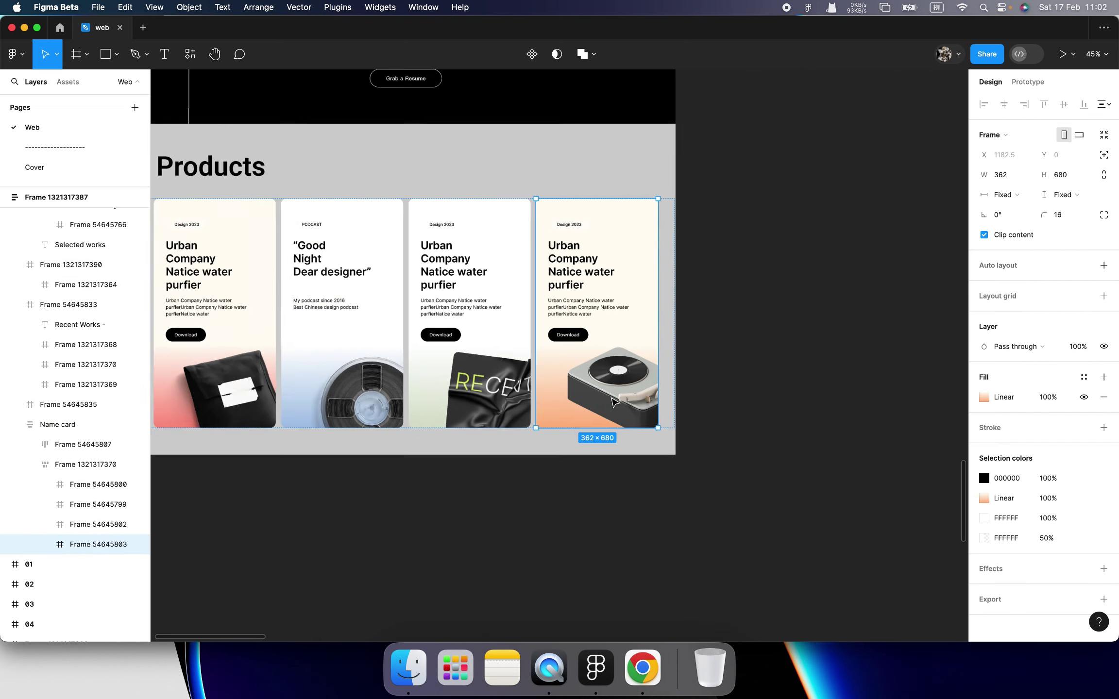
scroll(615, 398, "up", 5)
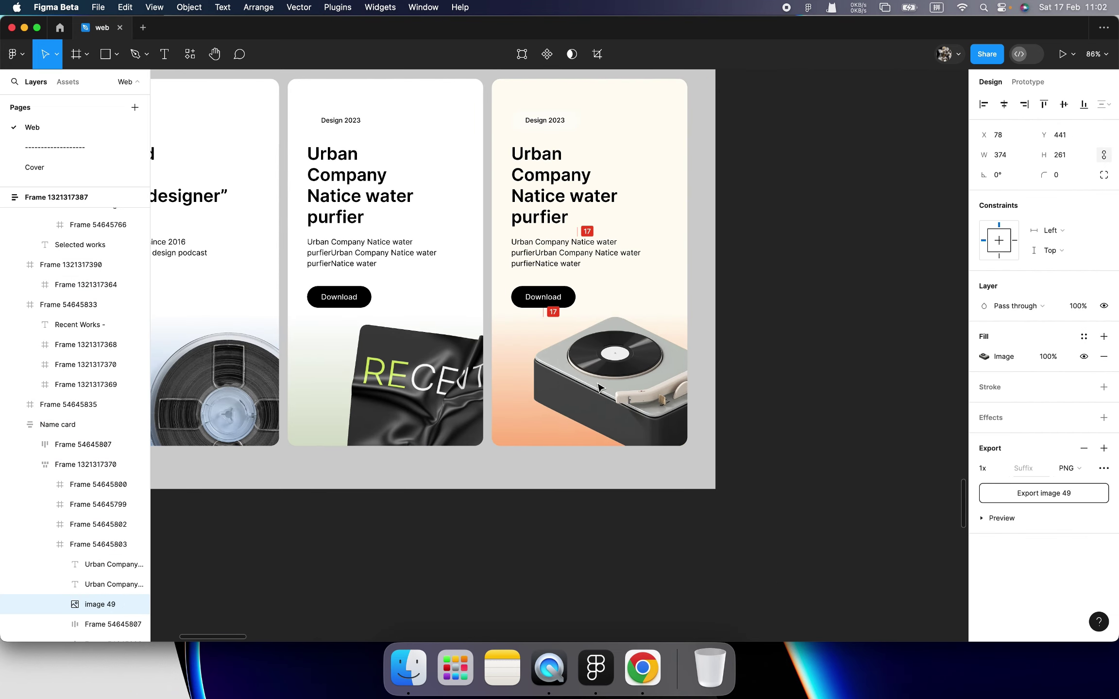
left_click_drag(600, 391, 566, 372)
left_click(540, 202)
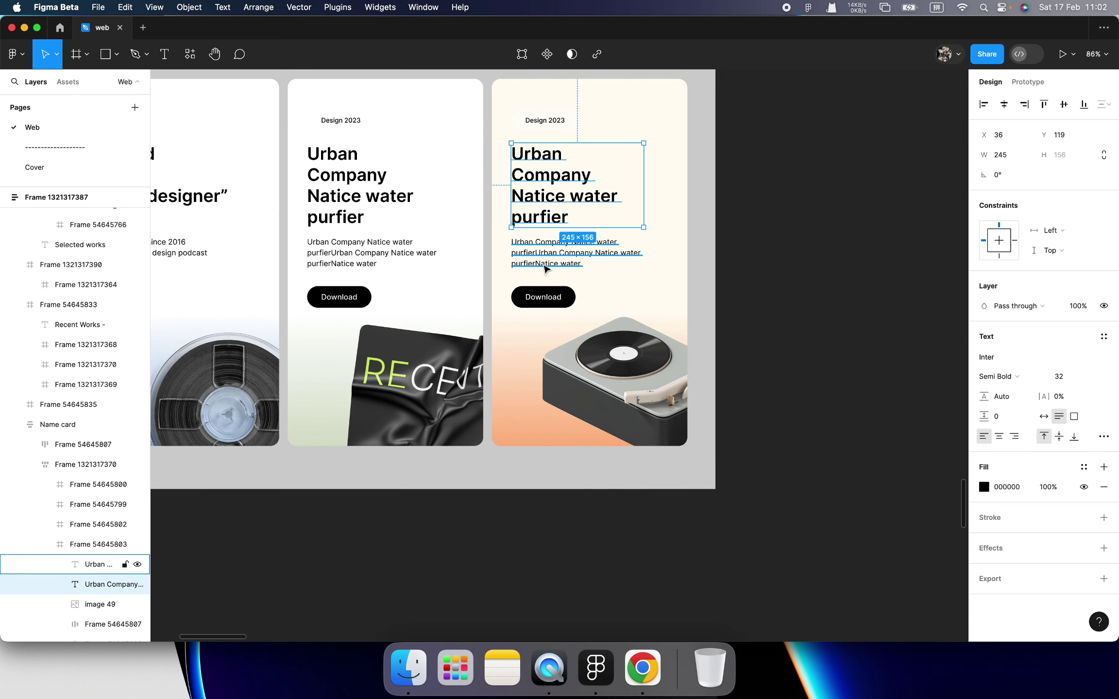
scroll(543, 306, "up", 5)
left_click(585, 305)
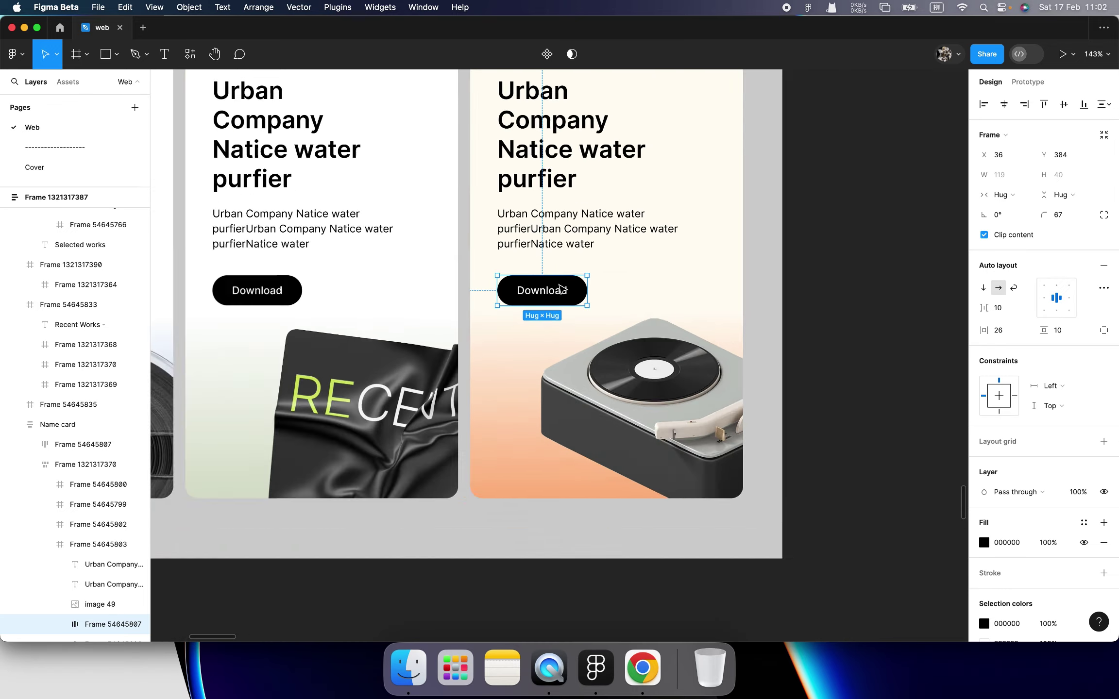
scroll(559, 297, "down", 10)
left_click(686, 319)
scroll(686, 318, "right", 5)
- Inspect the Home footer and the copied page's top hero section
left_click(757, 350)
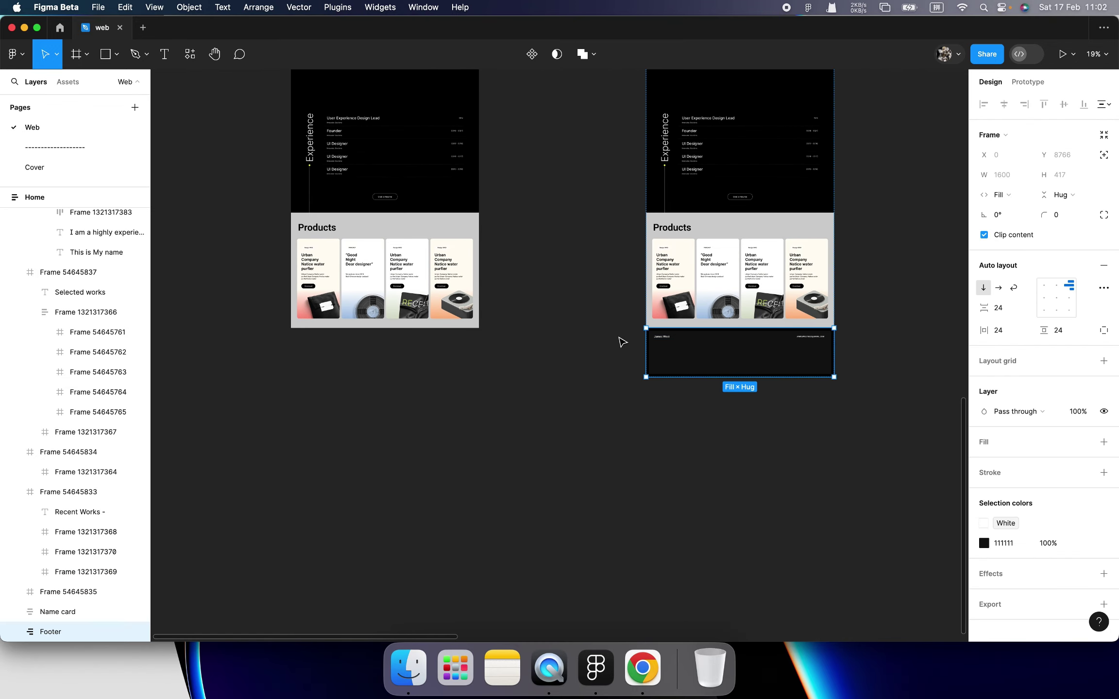
left_click(597, 325)
scroll(545, 270, "down", 3)
scroll(545, 270, "up", 5)
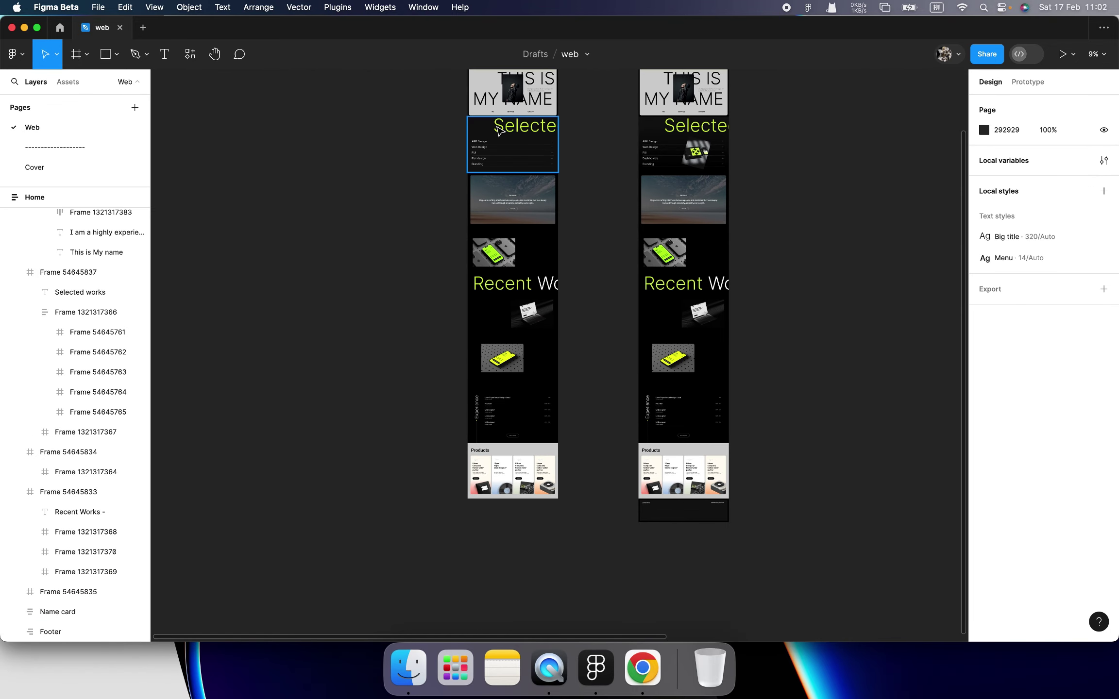
scroll(493, 103, "up", 5)
scroll(467, 145, "up", 1)
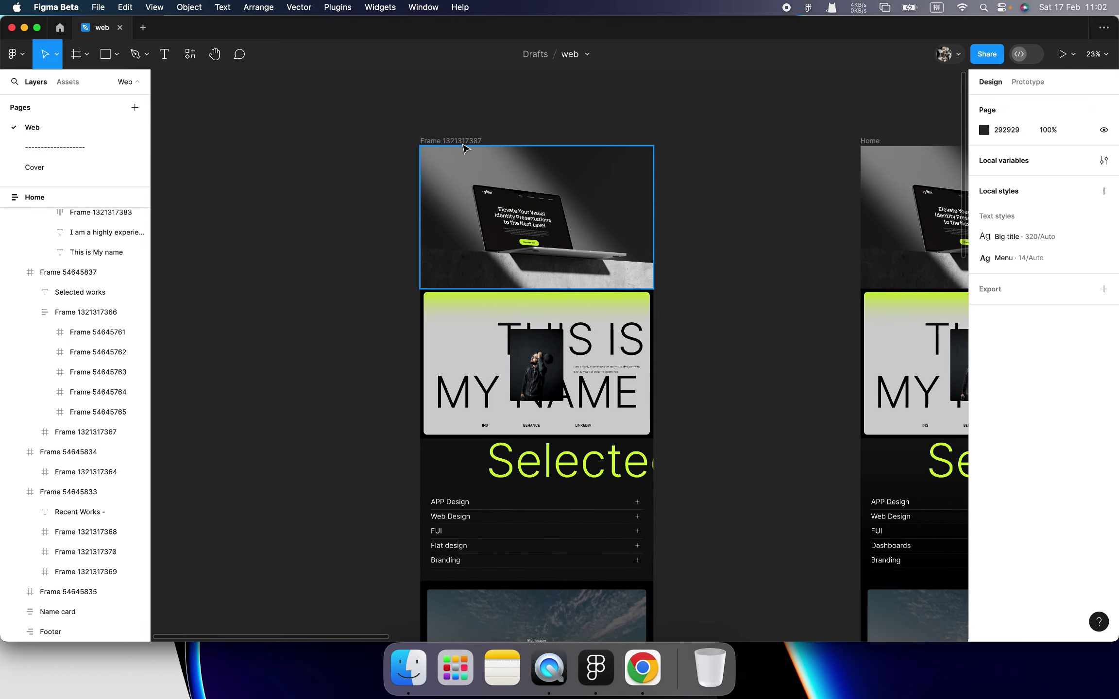
left_click(465, 146)
scroll(694, 338, "down", 10)
scroll(703, 341, "down", 3)
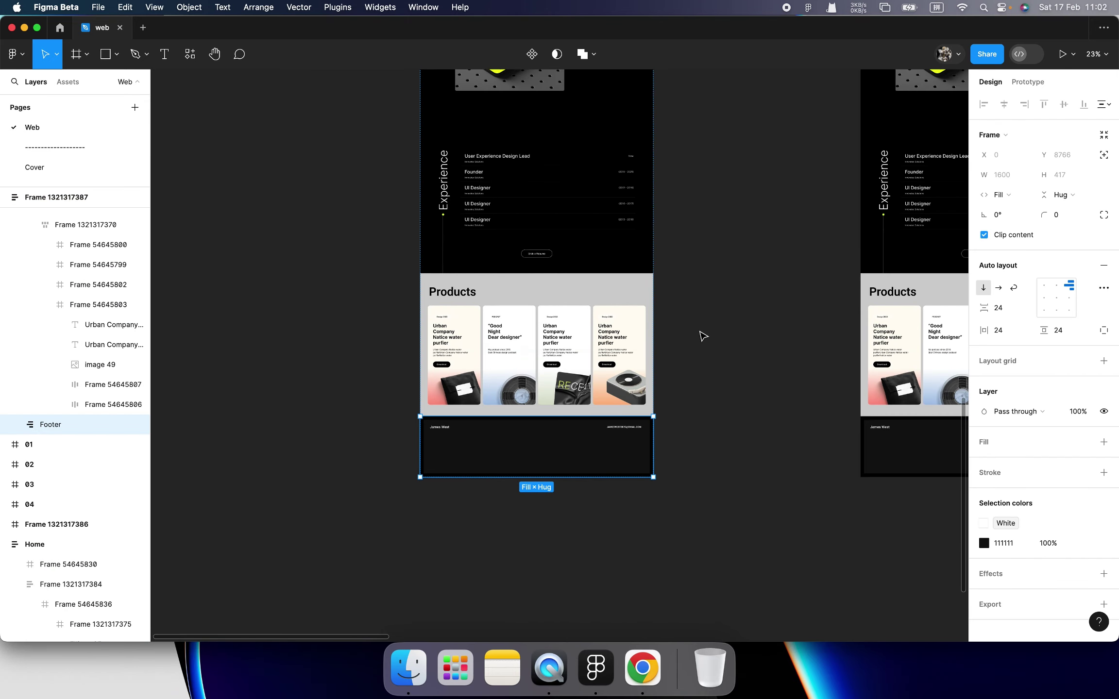
left_click(689, 358)
scroll(692, 353, "down", 5)
scroll(632, 316, "up", 5)
scroll(600, 282, "up", 5)
scroll(552, 202, "up", 3)
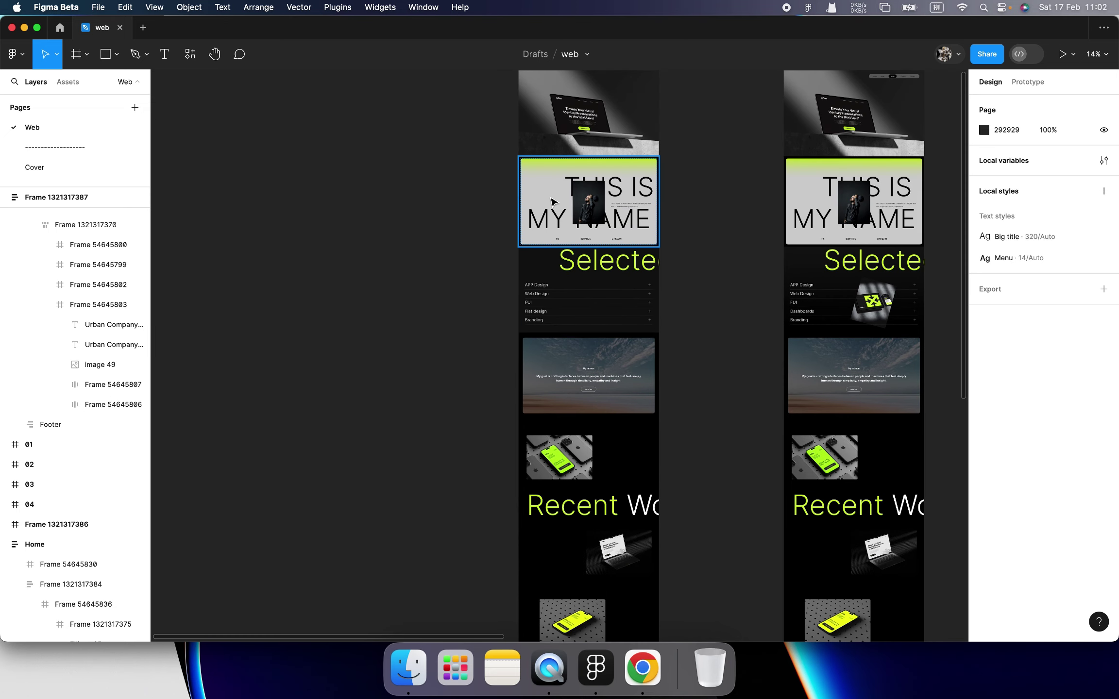
scroll(553, 201, "up", 5)
left_click_drag(559, 277, 400, 119)
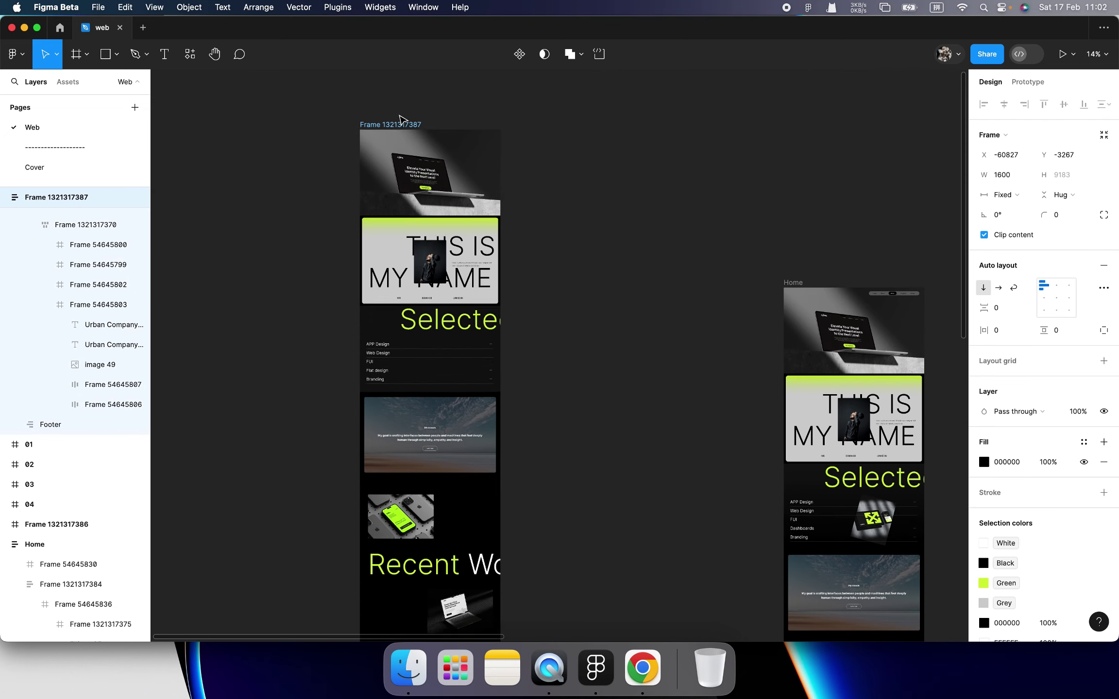
- Test frame widths of 2384 and 2541, undoing back to 1600 each time
scroll(400, 119, "up", 3)
scroll(581, 185, "down", 5)
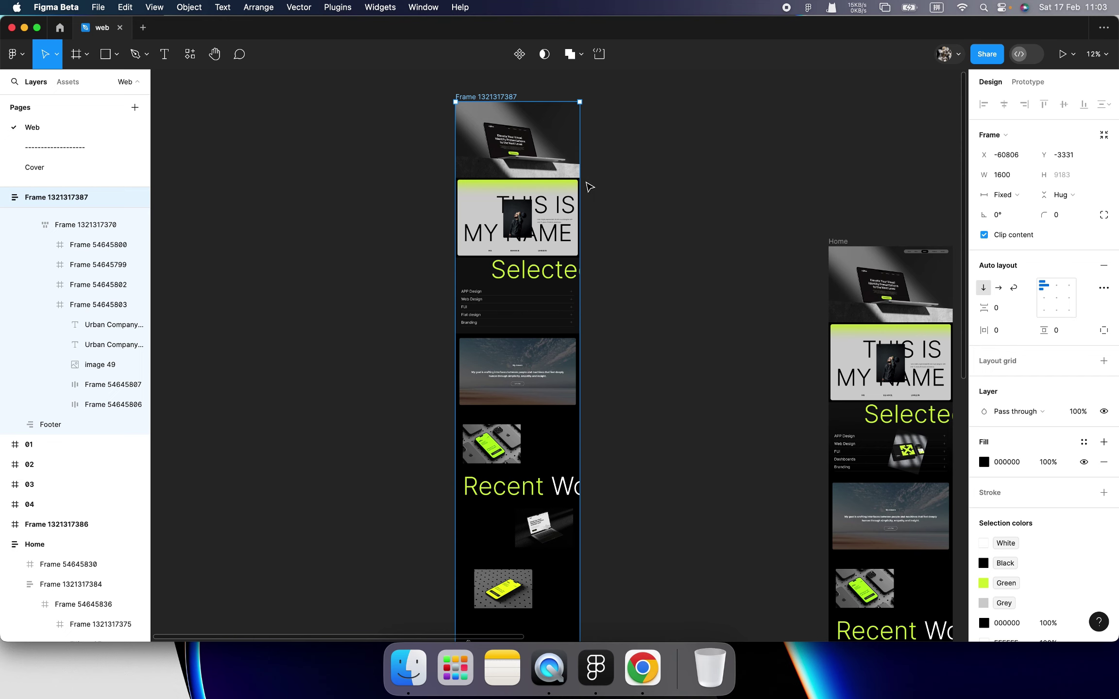
mouse_move(583, 176)
left_mouse_down()
mouse_move(552, 189)
mouse_move(580, 191)
left_mouse_up()
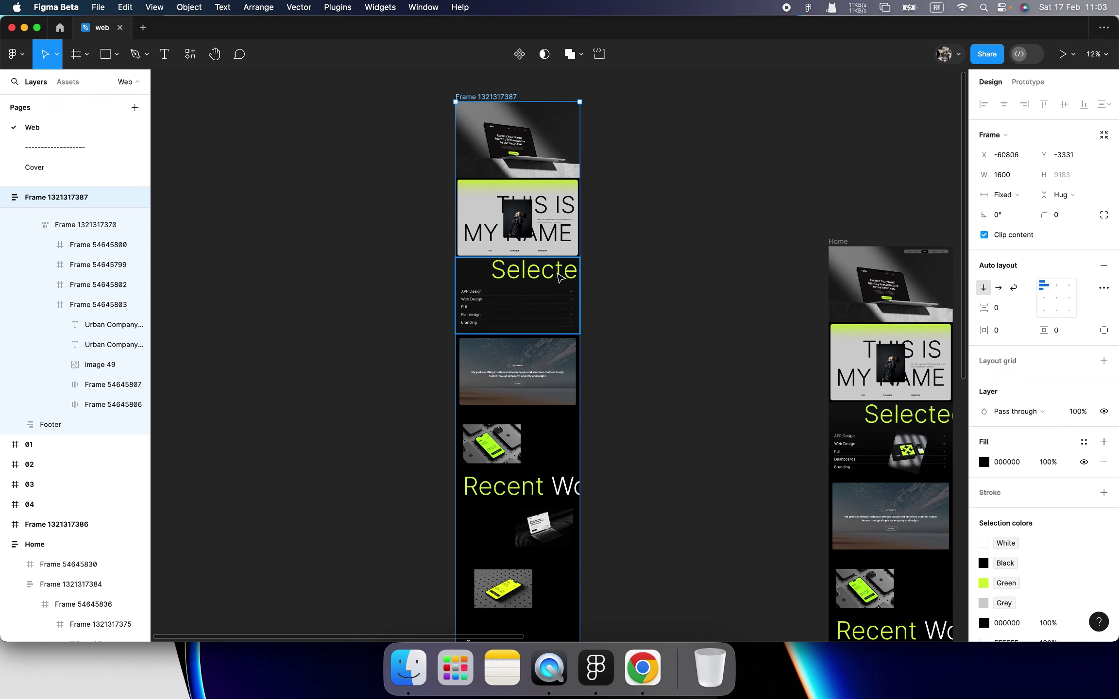
scroll(578, 291, "down", 5)
mouse_move(577, 312)
left_mouse_down()
mouse_move(702, 313)
mouse_move(641, 315)
left_mouse_up()
key("ctrl+z")
scroll(580, 407, "up", 5)
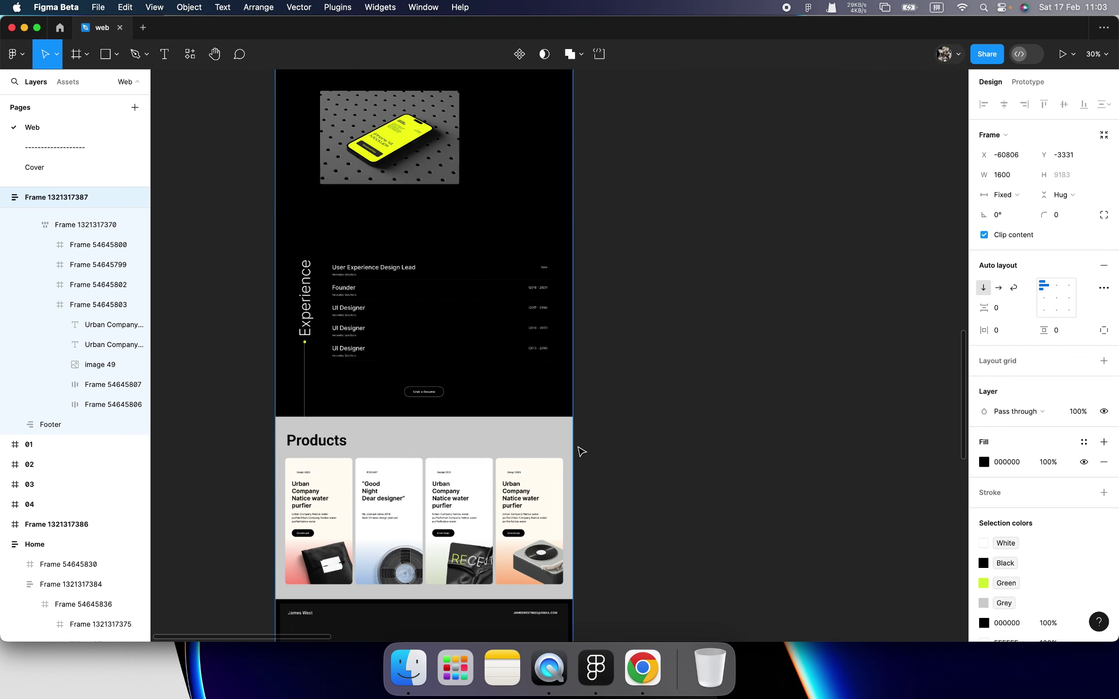
left_click_drag(575, 453, 755, 424)
key("ctrl+z")
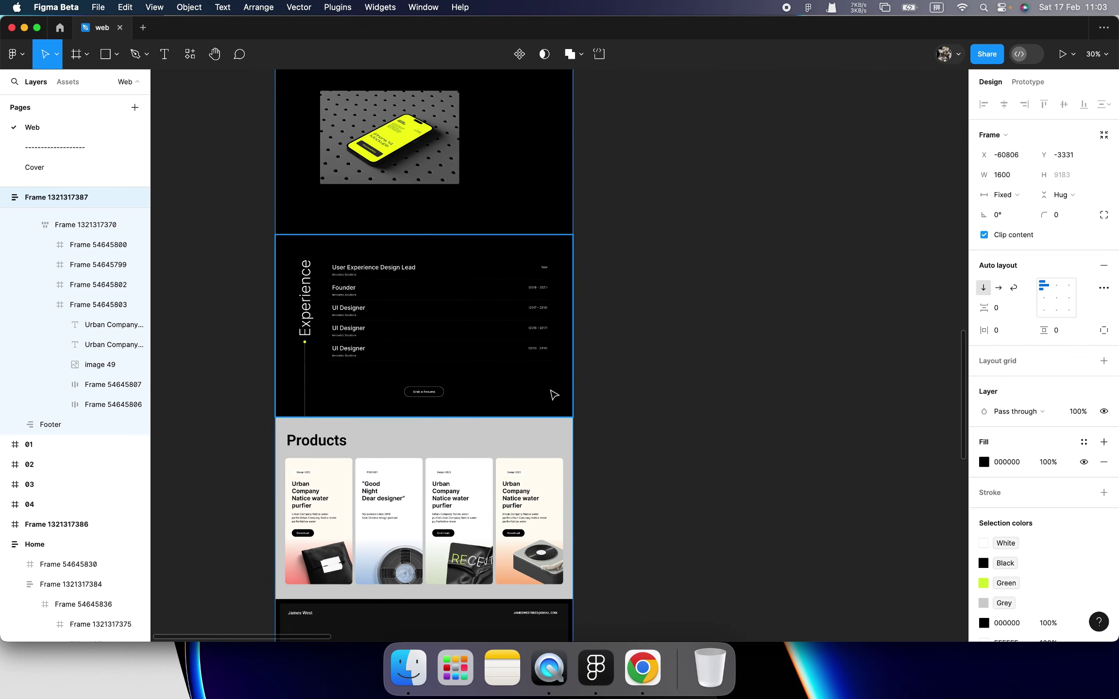
- Place the 1600-wide frame beside the Home frame at the same top height
scroll(553, 389, "down", 5)
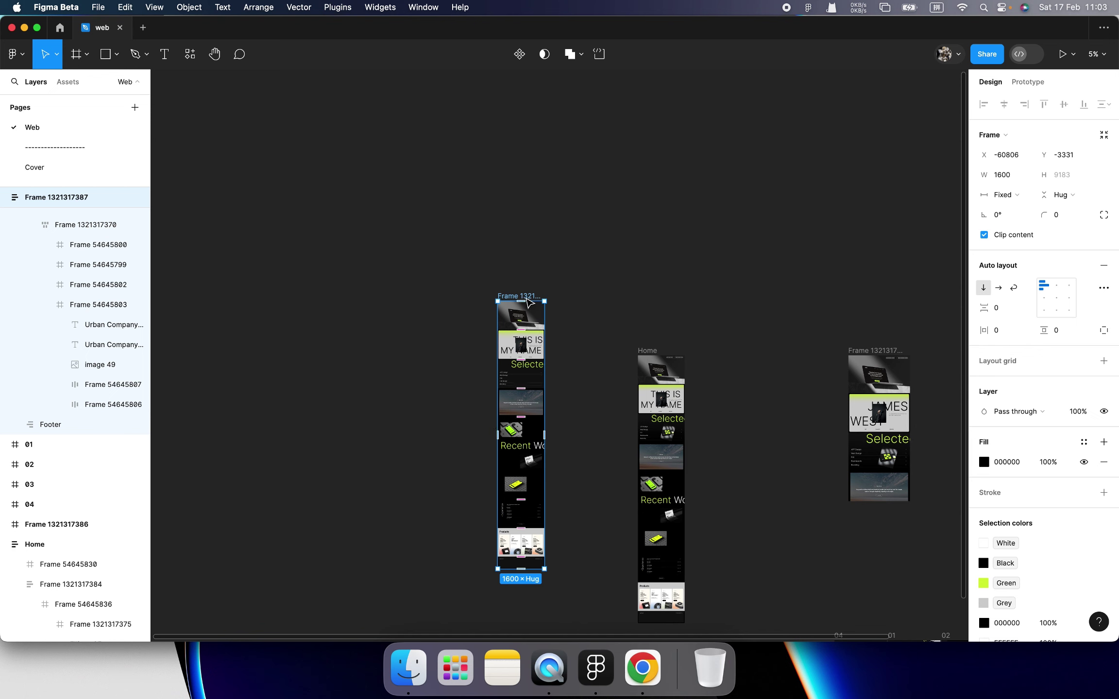
left_click_drag(529, 350, 559, 403)
scroll(563, 385, "up", 1)
scroll(563, 386, "up", 5)
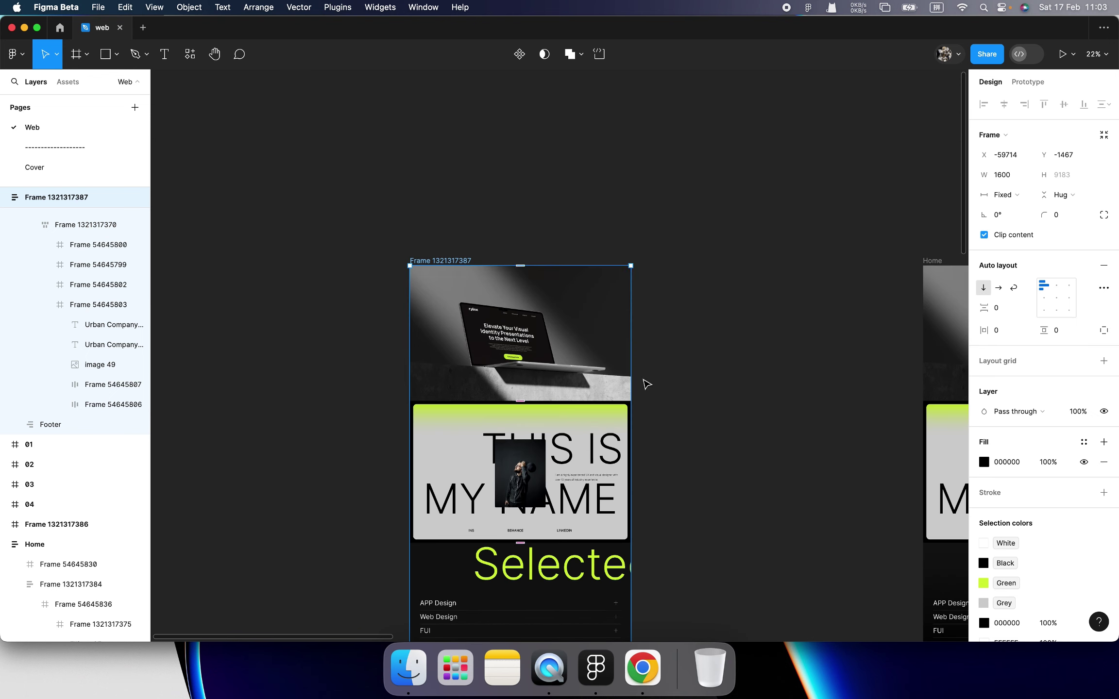
scroll(646, 383, "down", 3)
left_click(662, 375)
scroll(661, 374, "down", 2)
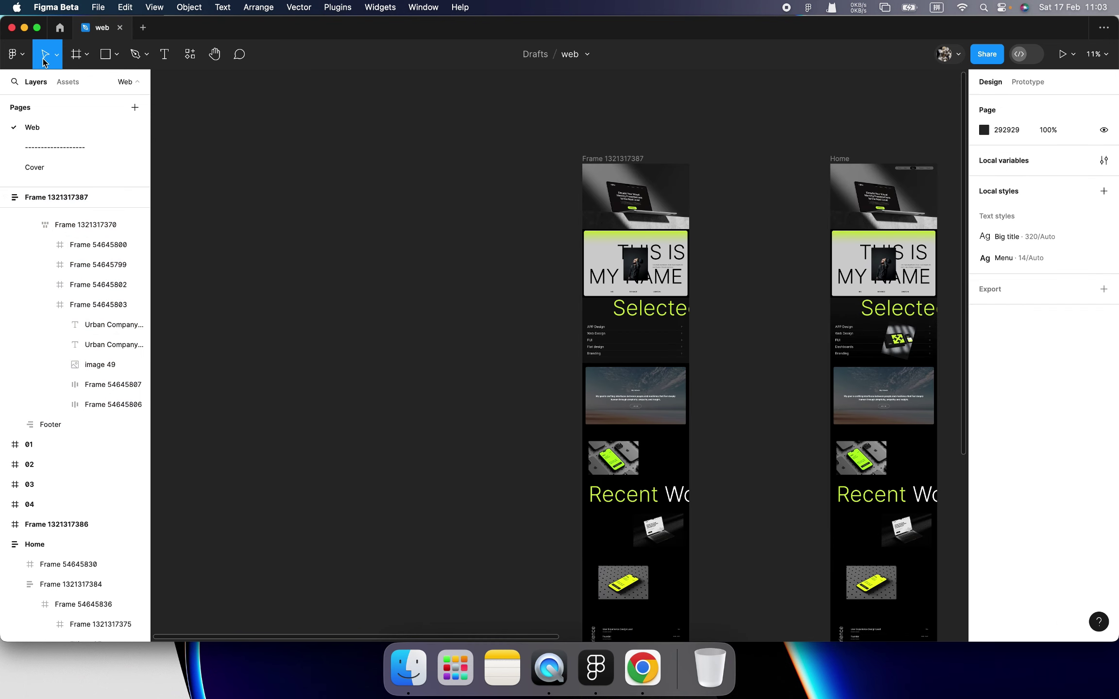
- Search the plugin browser for the Framer plugin with 'framer', then close it
left_click(15, 54)
mouse_move(66, 225)
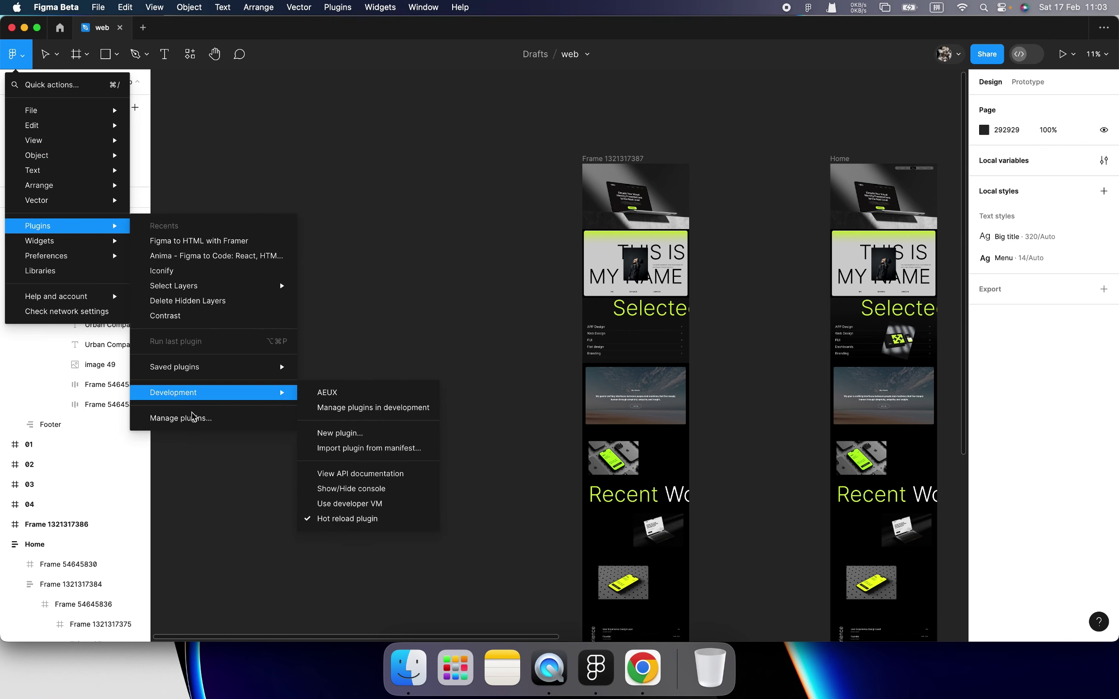
left_click(195, 419)
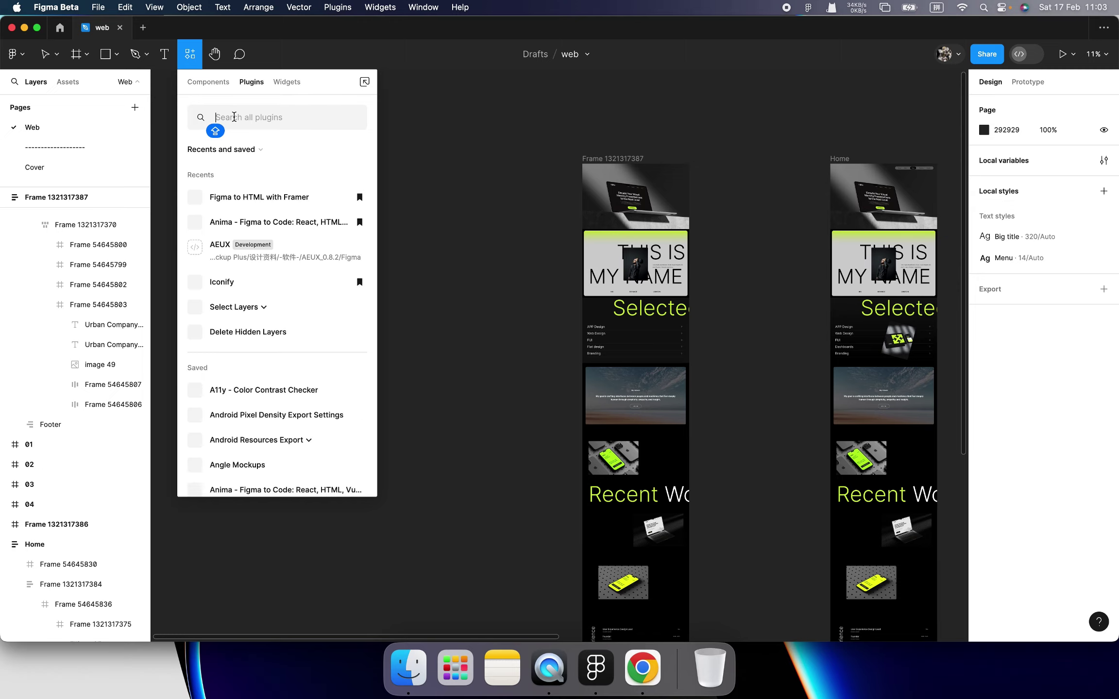
type("framer")
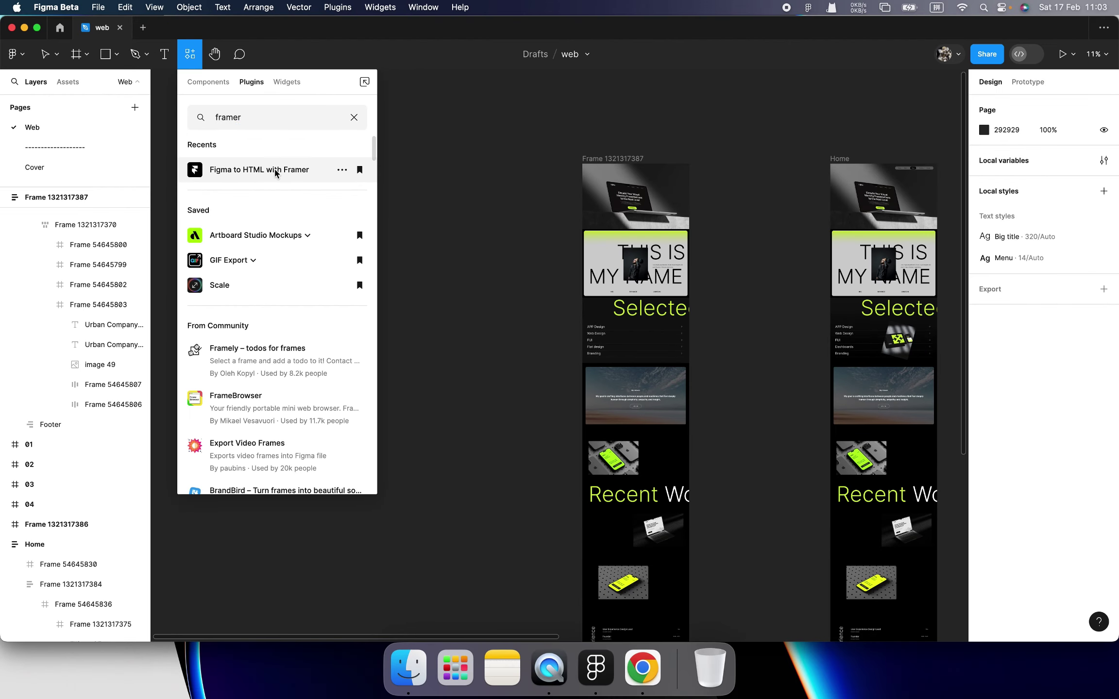
key("Escape")
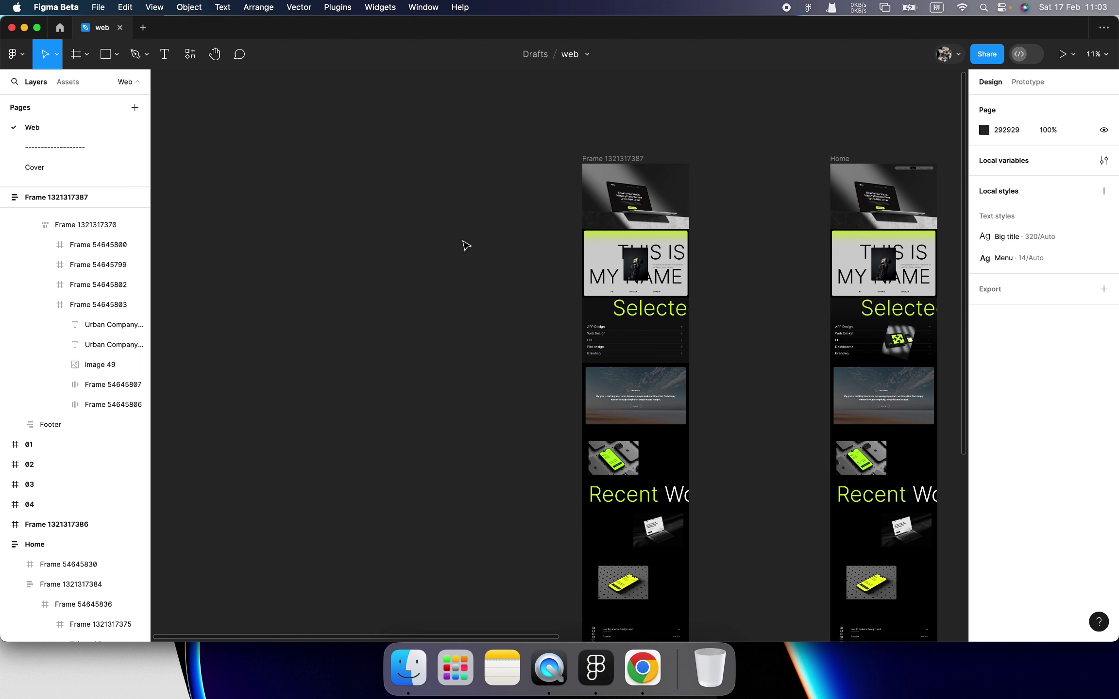
left_click(626, 158)
left_click(625, 160)
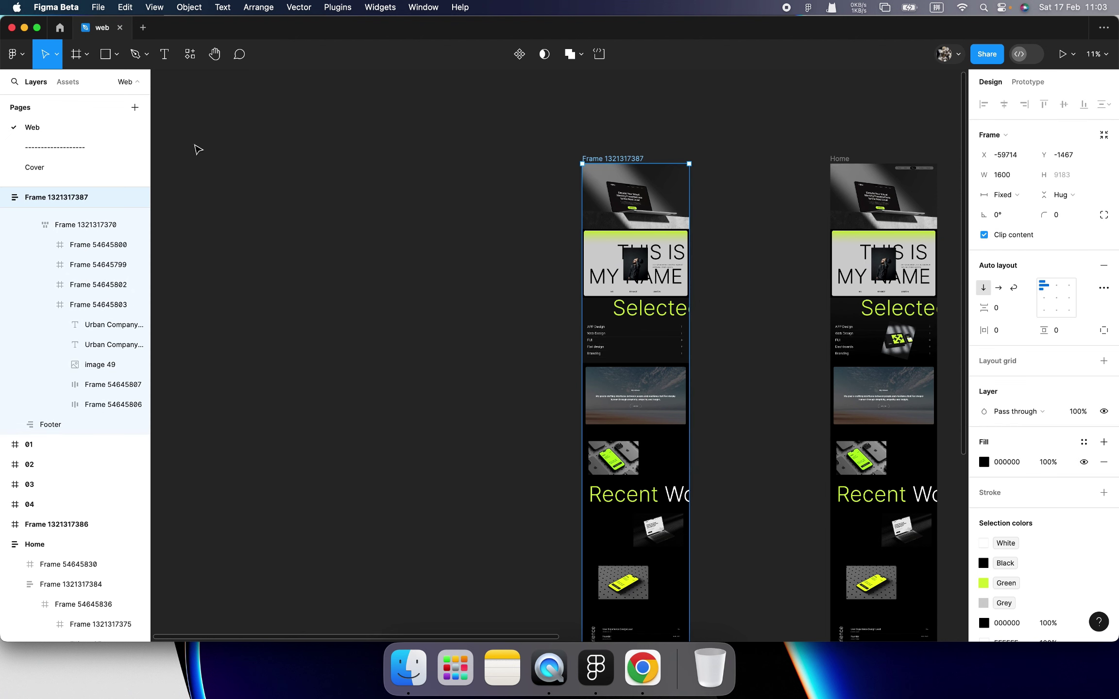
left_click(20, 62)
mouse_move(66, 185)
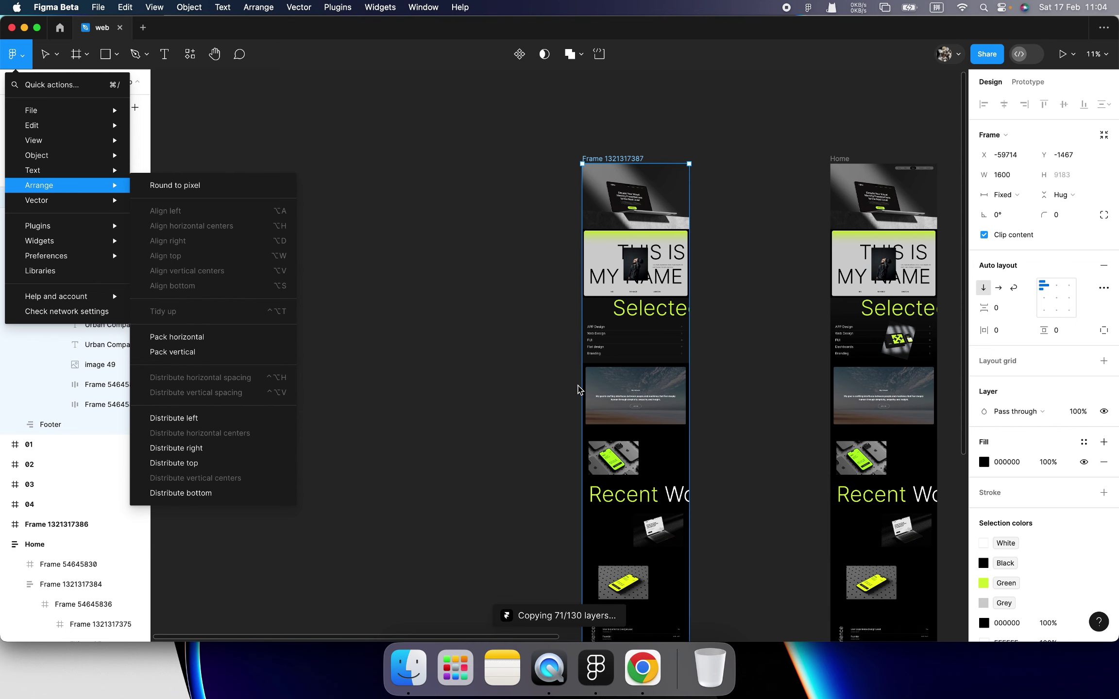
key("Down")
key("Down")
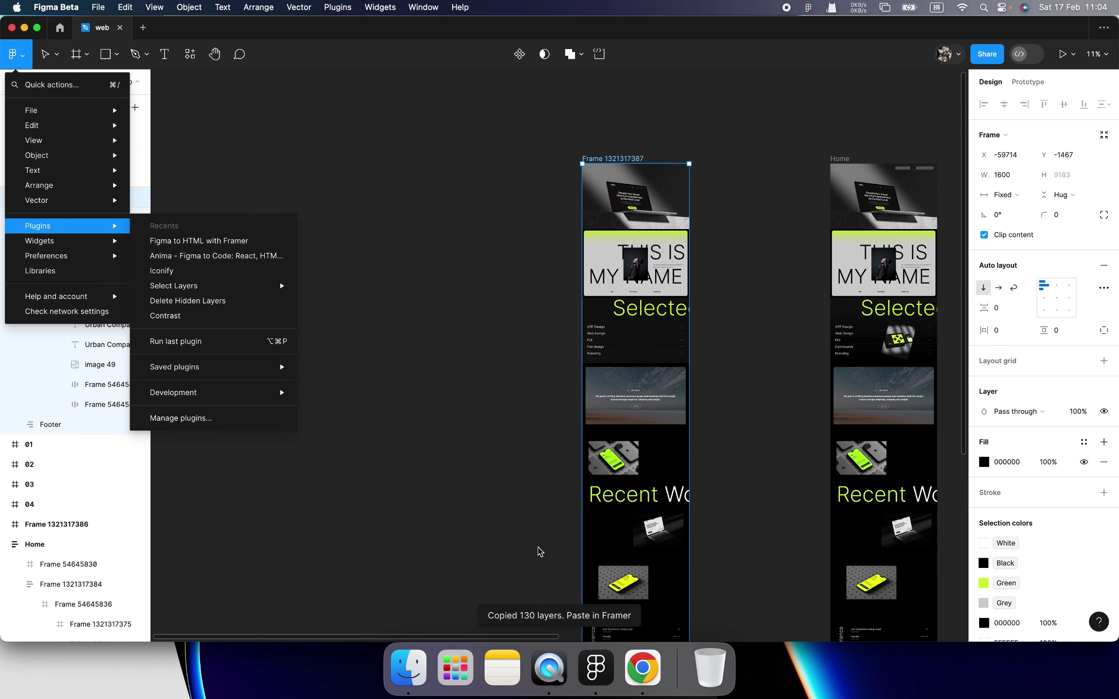
left_click(543, 553)
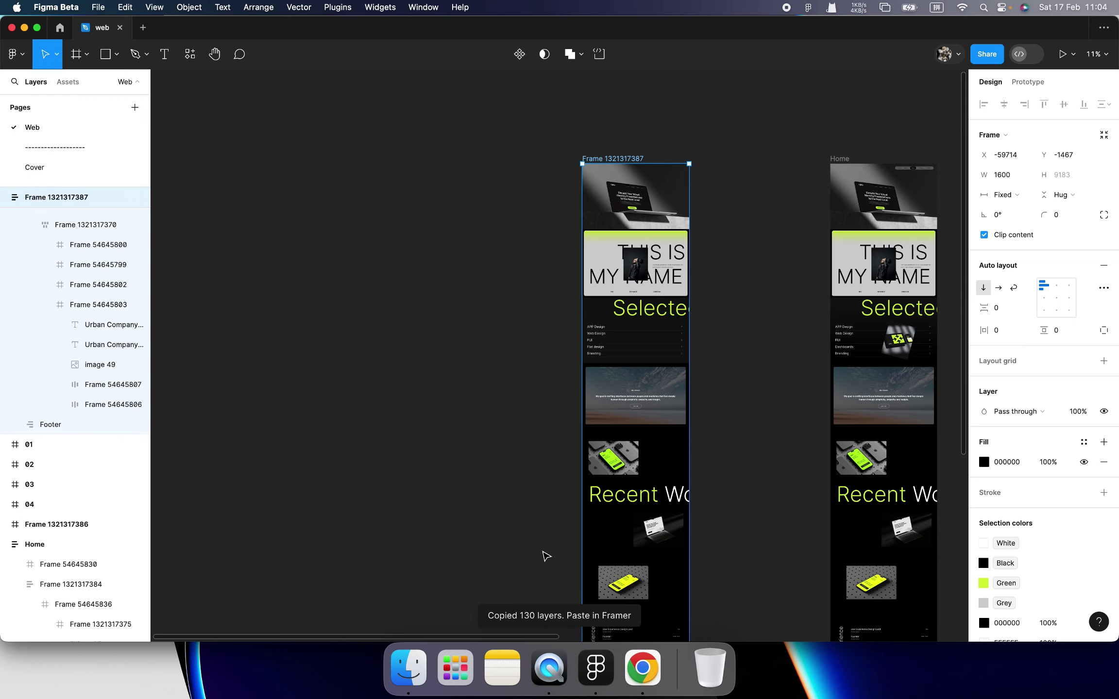
- Paste the copied Figma layers into Framer's Desktop breakpoint
left_click(549, 585)
left_click(642, 668)
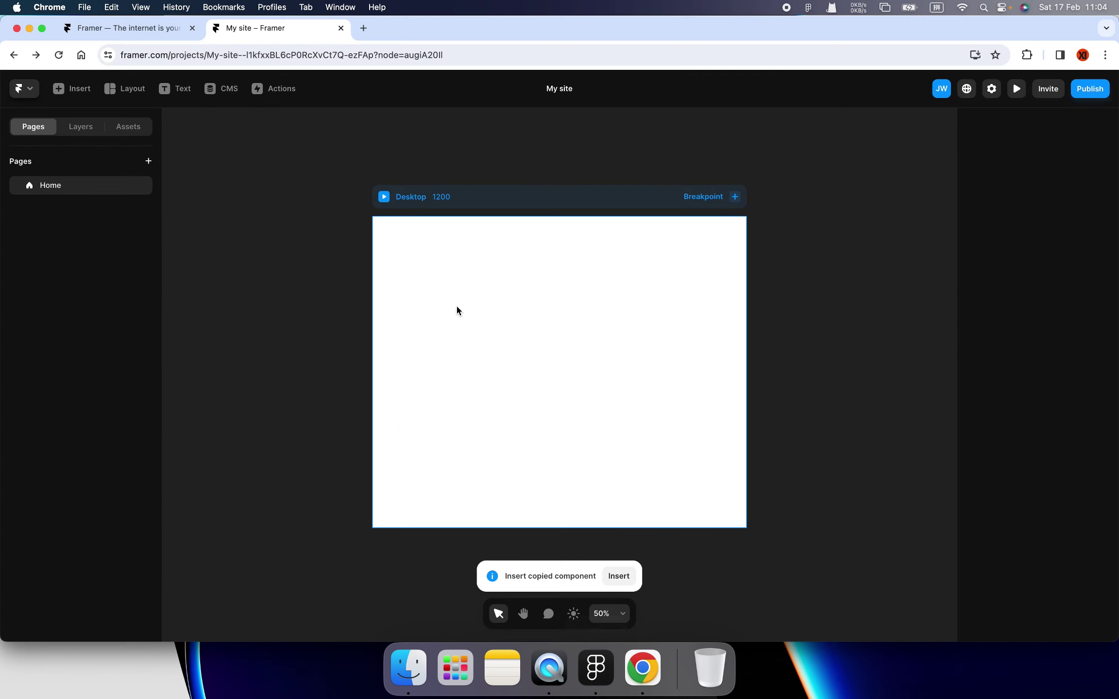
left_click(465, 212)
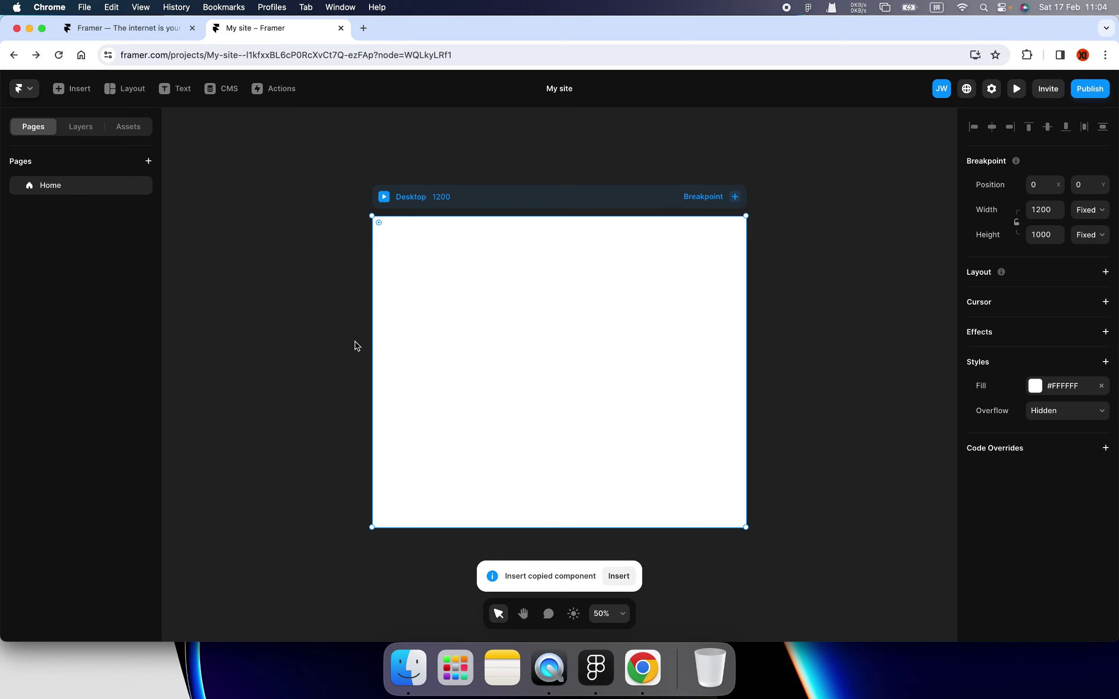
key("super+v")
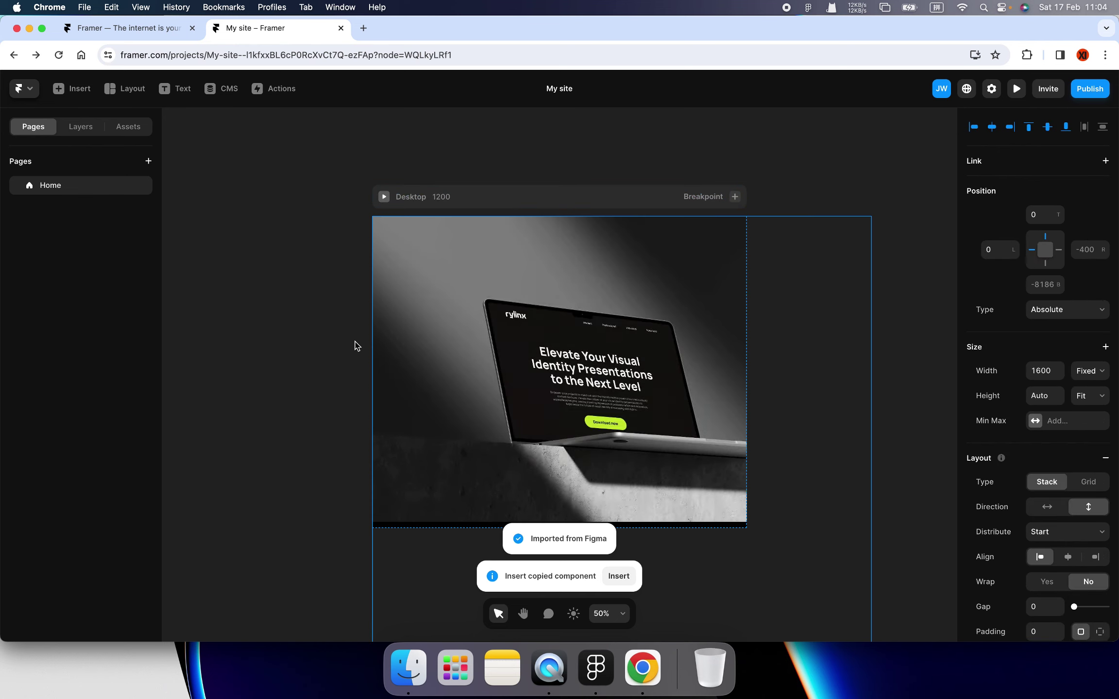
left_click(347, 261)
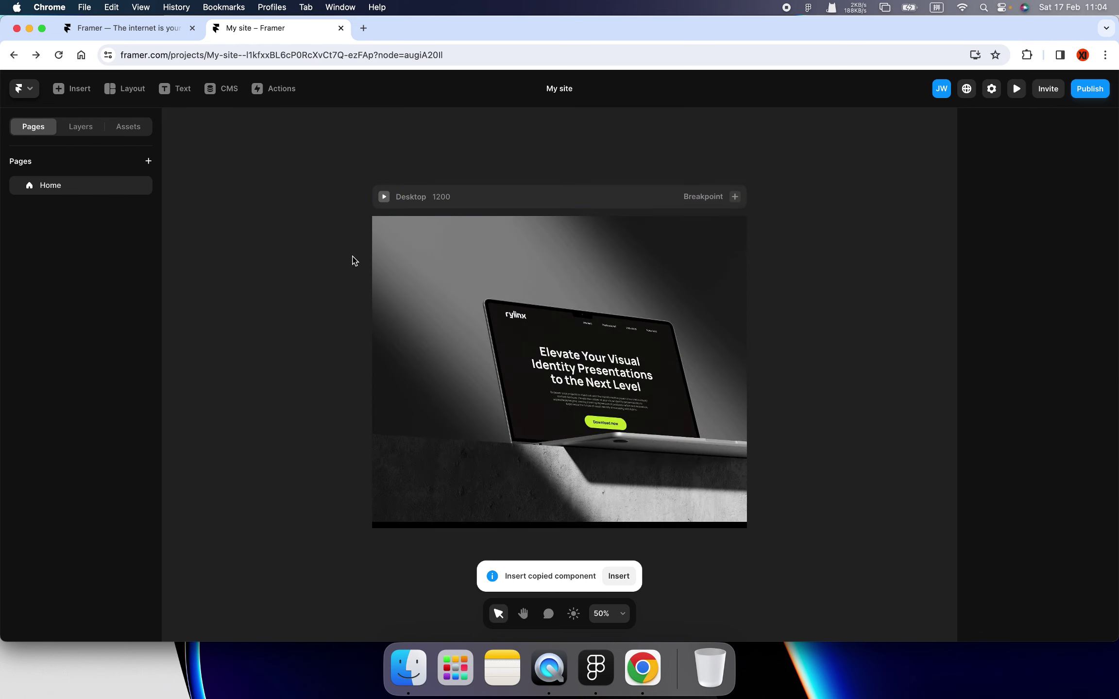
- Set the Desktop breakpoint width to 1600 and review its height sizing options
left_click(482, 195)
type("1600")
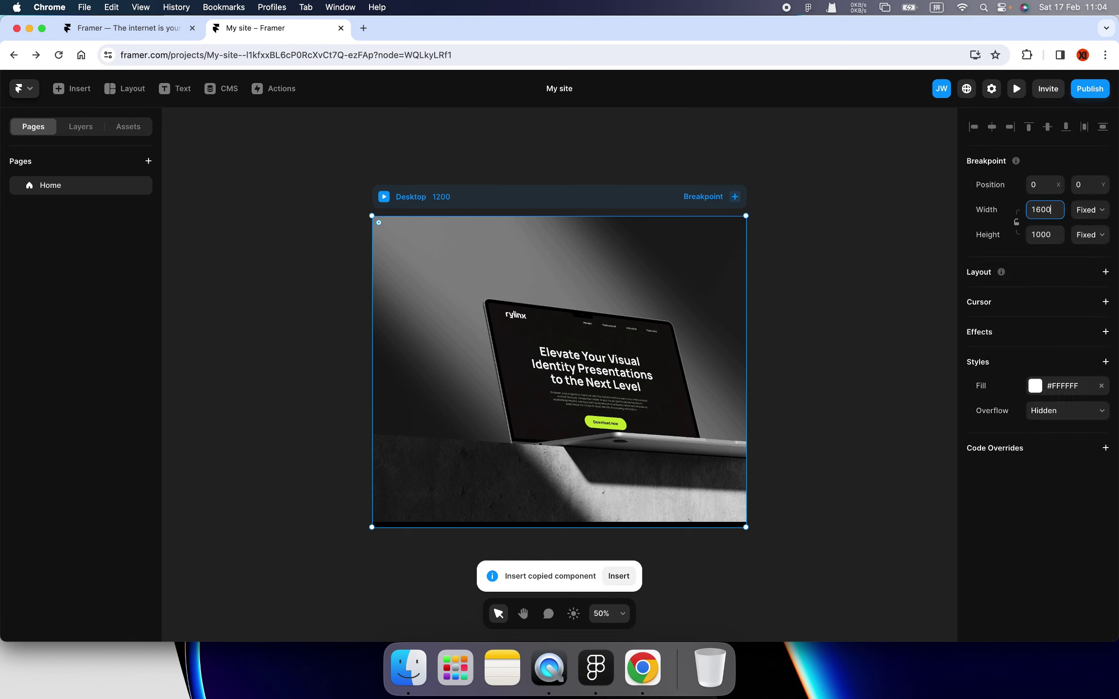
key("Return")
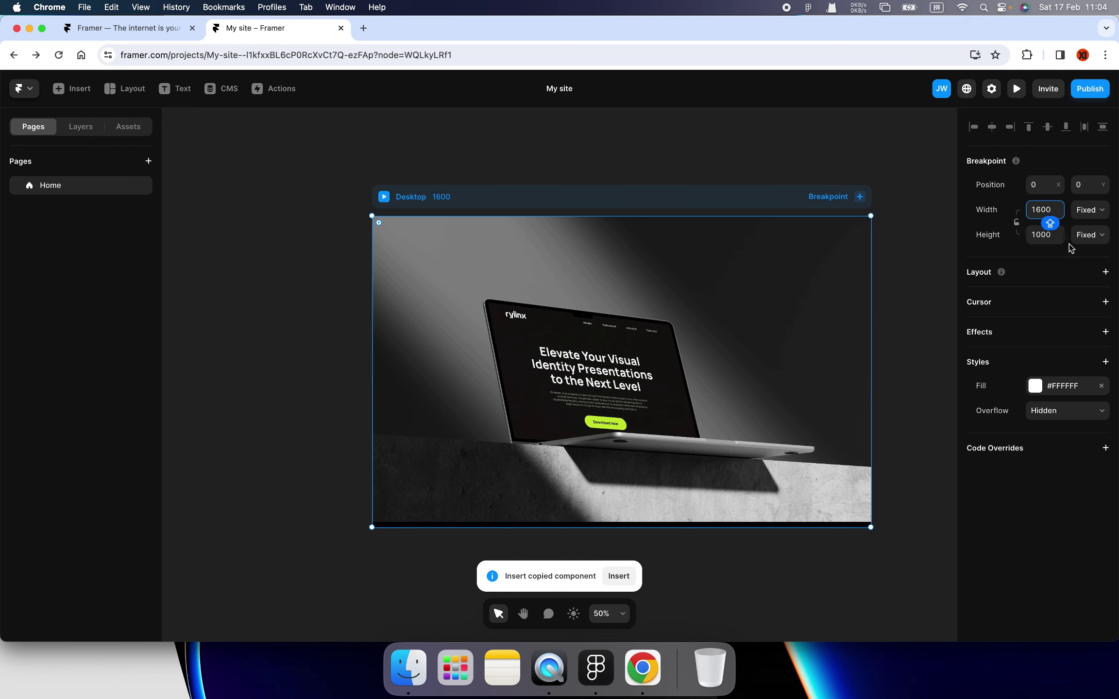
left_click(1093, 237)
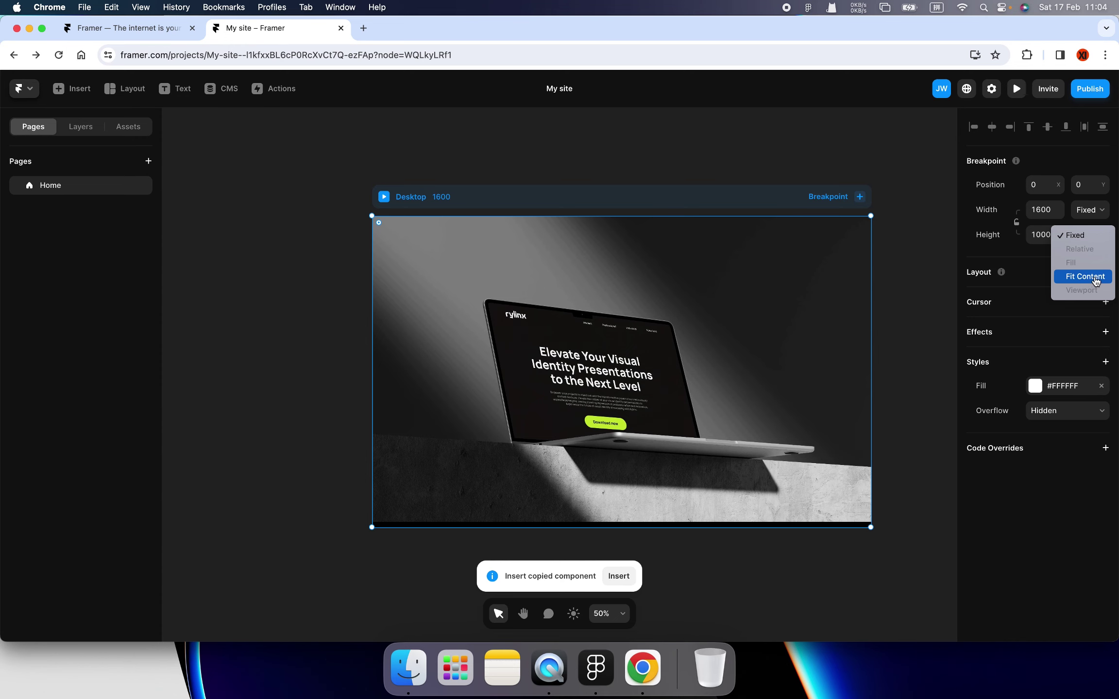
- Set the Desktop breakpoint height to Fit Content and scroll the full imported portfolio to check it
left_click(1086, 277)
scroll(901, 311, "down", 5, "ctrl")
scroll(841, 320, "down", 5)
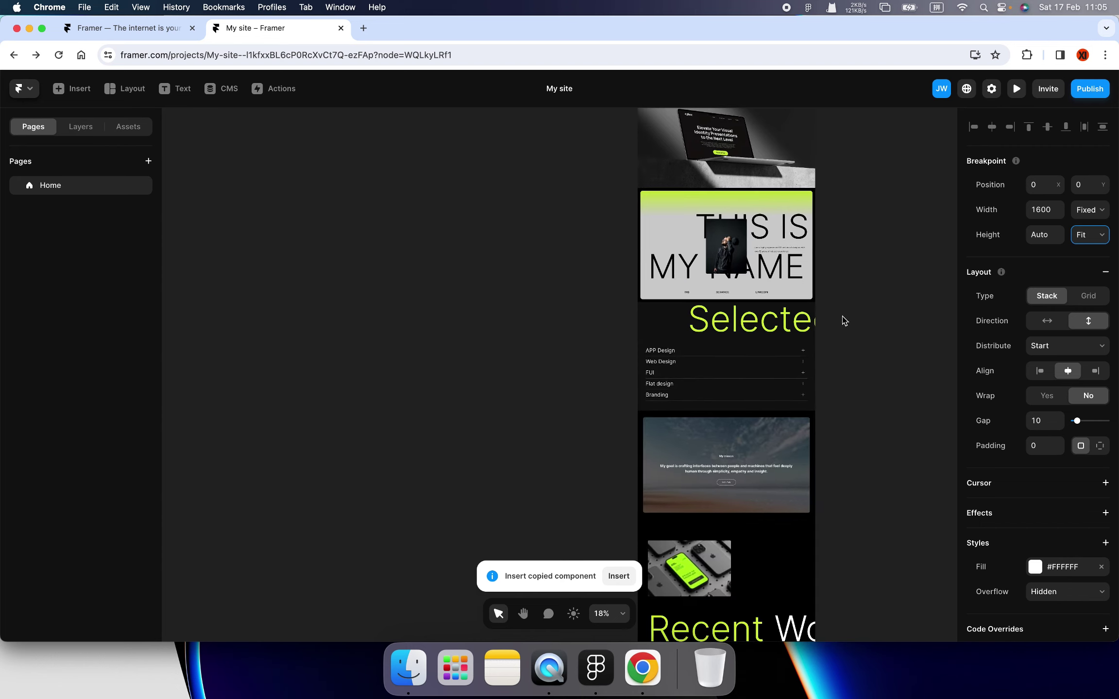
scroll(729, 326, "up", 8)
scroll(703, 324, "up", 5, "ctrl")
scroll(695, 350, "up", 5, "ctrl")
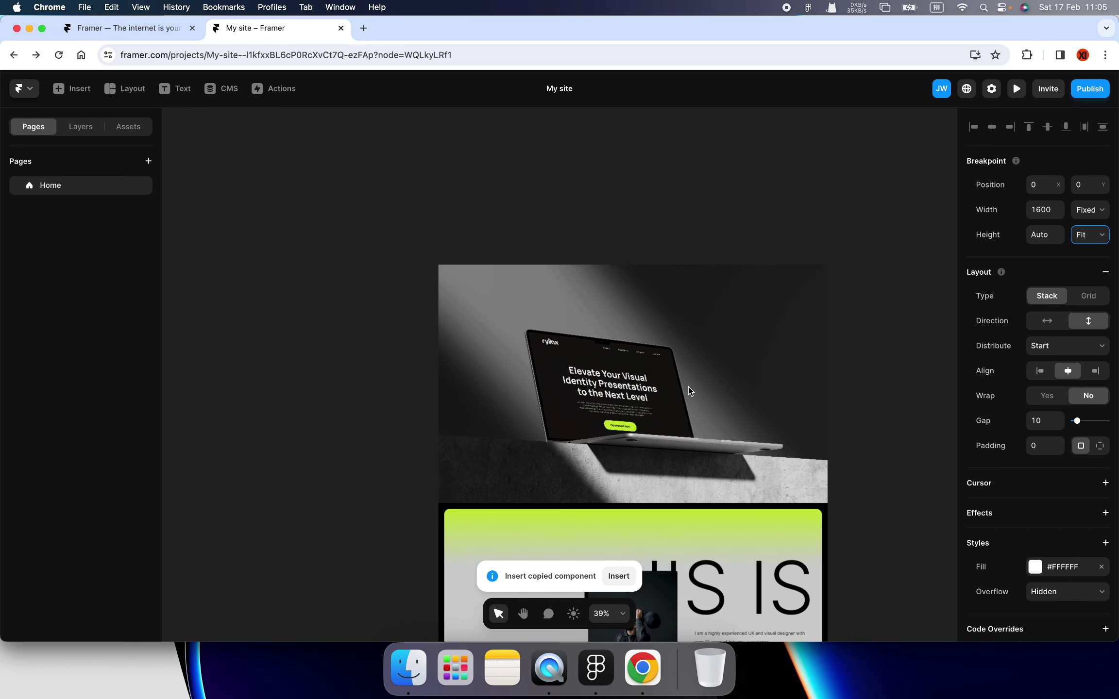
scroll(690, 383, "down", 3)
scroll(687, 365, "down", 5)
scroll(687, 364, "down", 5)
scroll(687, 364, "down", 5)
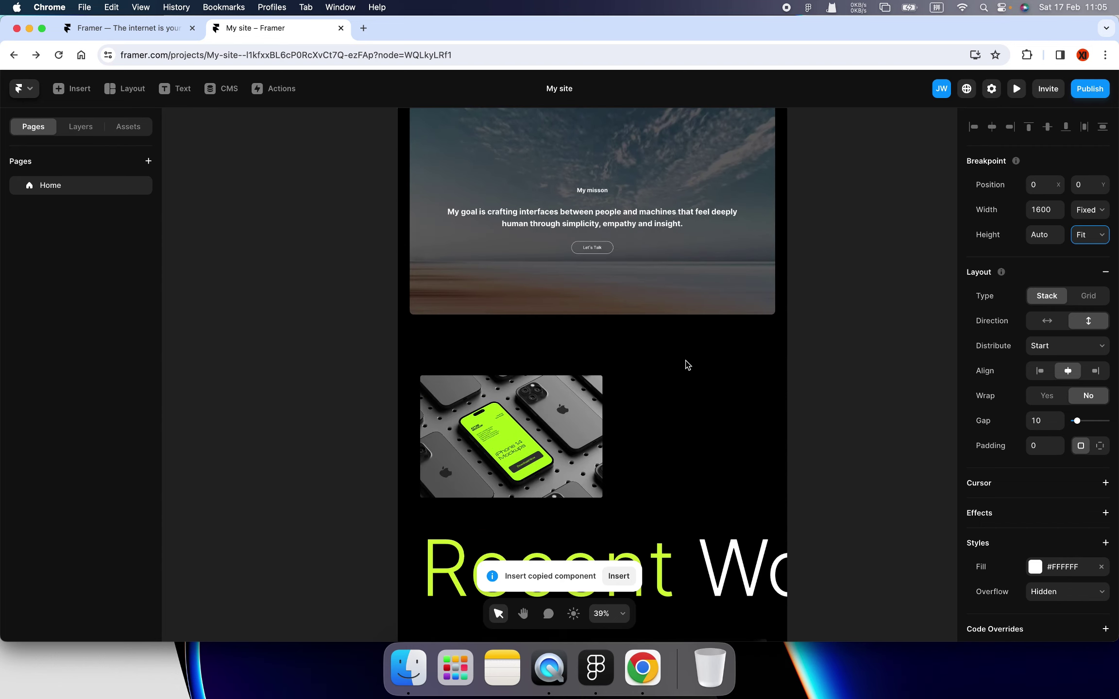
scroll(687, 365, "down", 5)
scroll(686, 364, "down", 3)
scroll(687, 365, "down", 5)
scroll(687, 365, "down", 5)
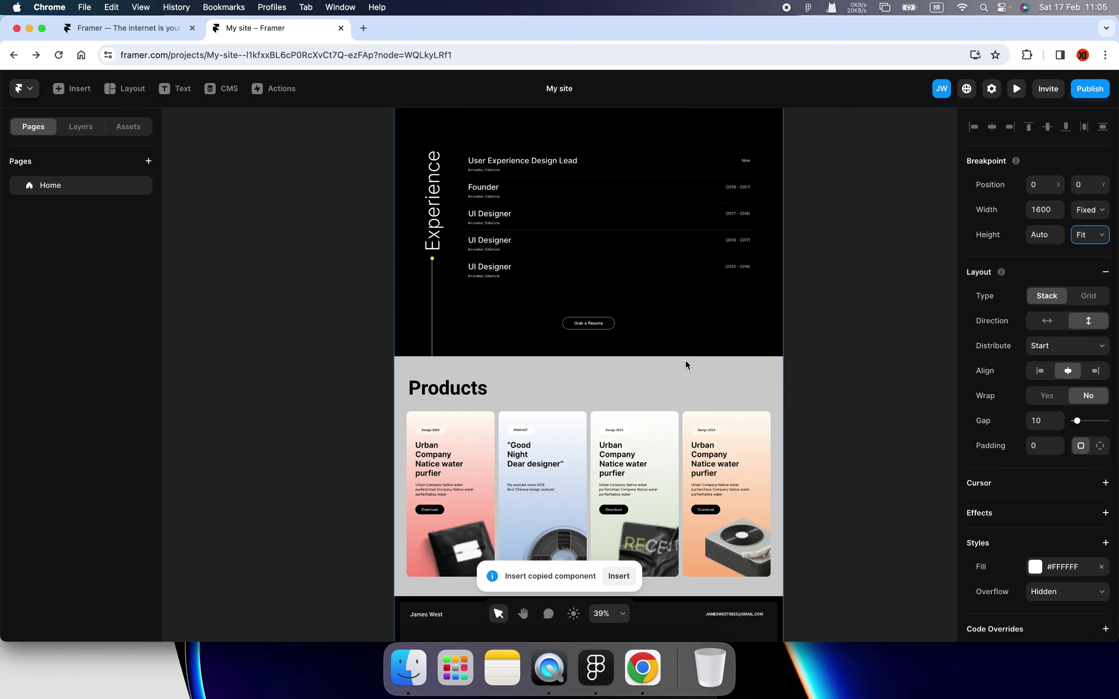
scroll(687, 365, "down", 5)
scroll(687, 365, "up", 2)
scroll(687, 365, "up", 5)
scroll(686, 365, "up", 5)
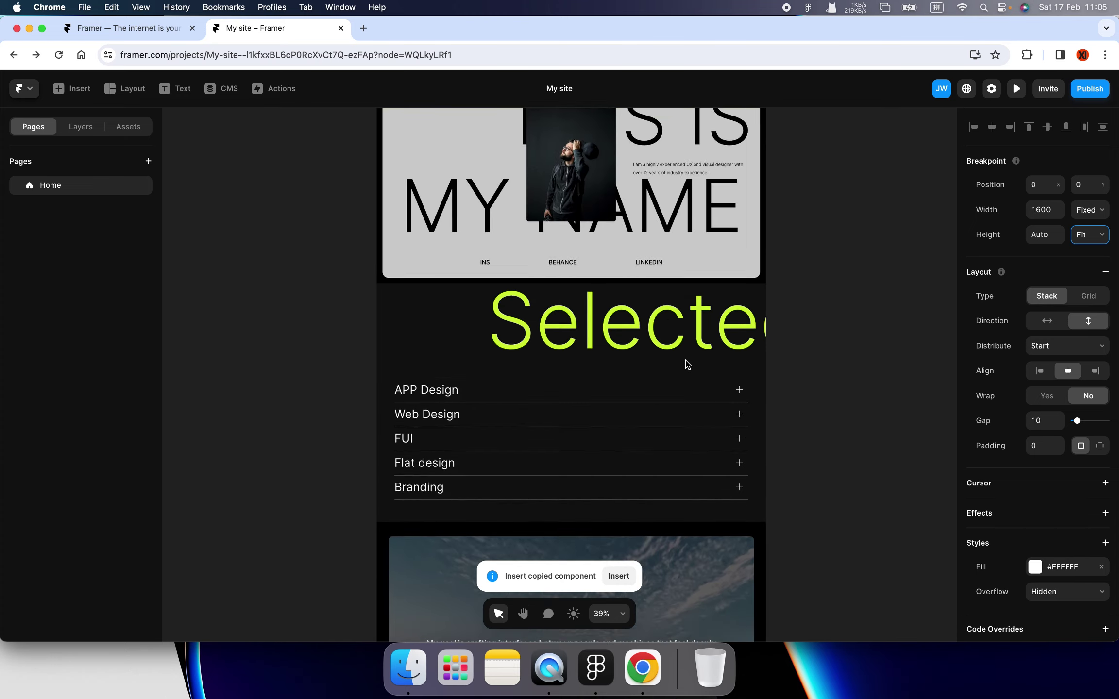
scroll(685, 364, "up", 5)
scroll(684, 362, "up", 2)
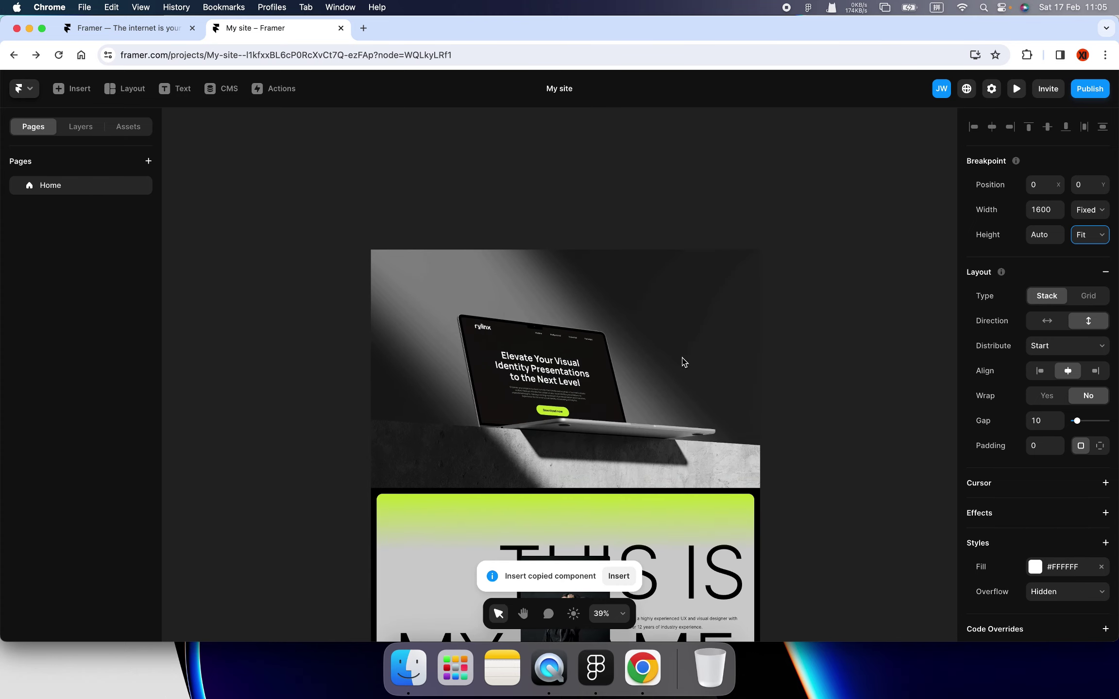
left_click(519, 197)
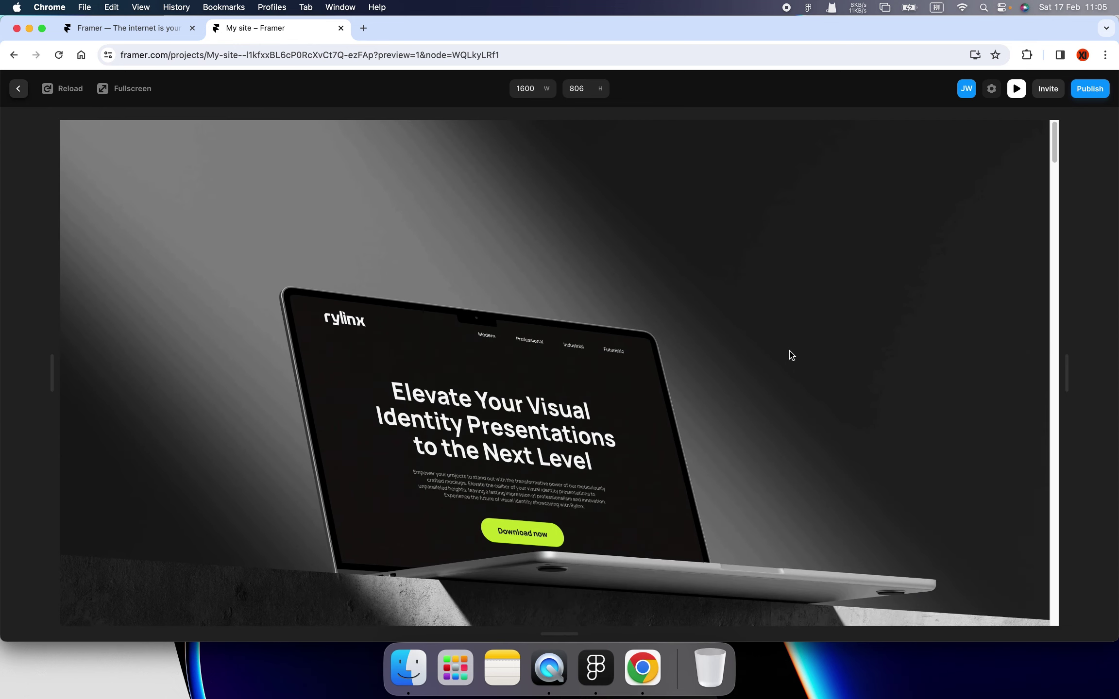
- Review the site preview, widening it to 1742 wide, then return to the editor
scroll(1006, 375, "down", 5)
scroll(1007, 375, "down", 5)
scroll(1007, 375, "down", 5)
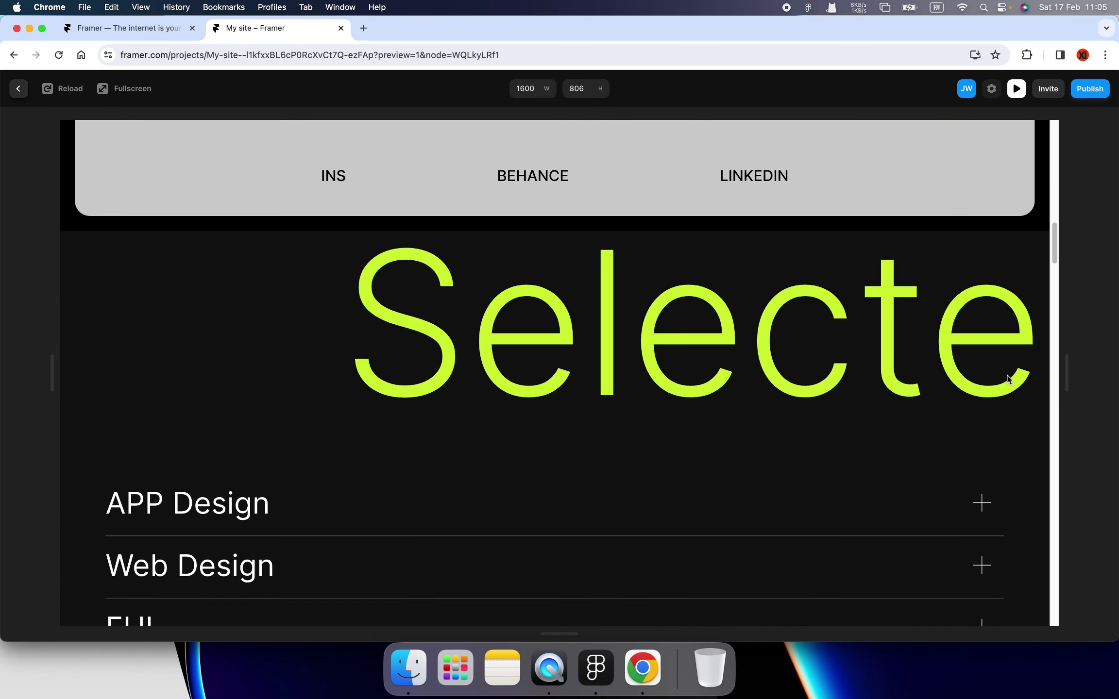
scroll(1006, 375, "down", 5)
scroll(1006, 375, "down", 5)
left_click_drag(1070, 382, 1115, 383)
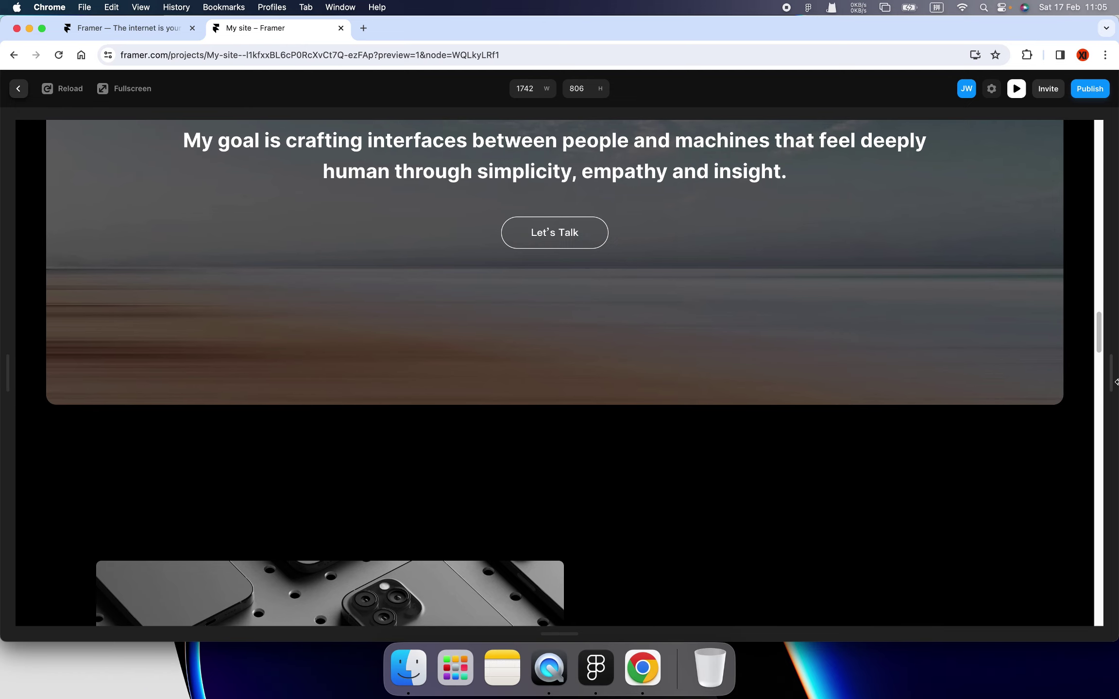
scroll(1035, 390, "down", 3)
scroll(1035, 390, "down", 5)
scroll(1035, 390, "down", 5)
scroll(1036, 391, "down", 5)
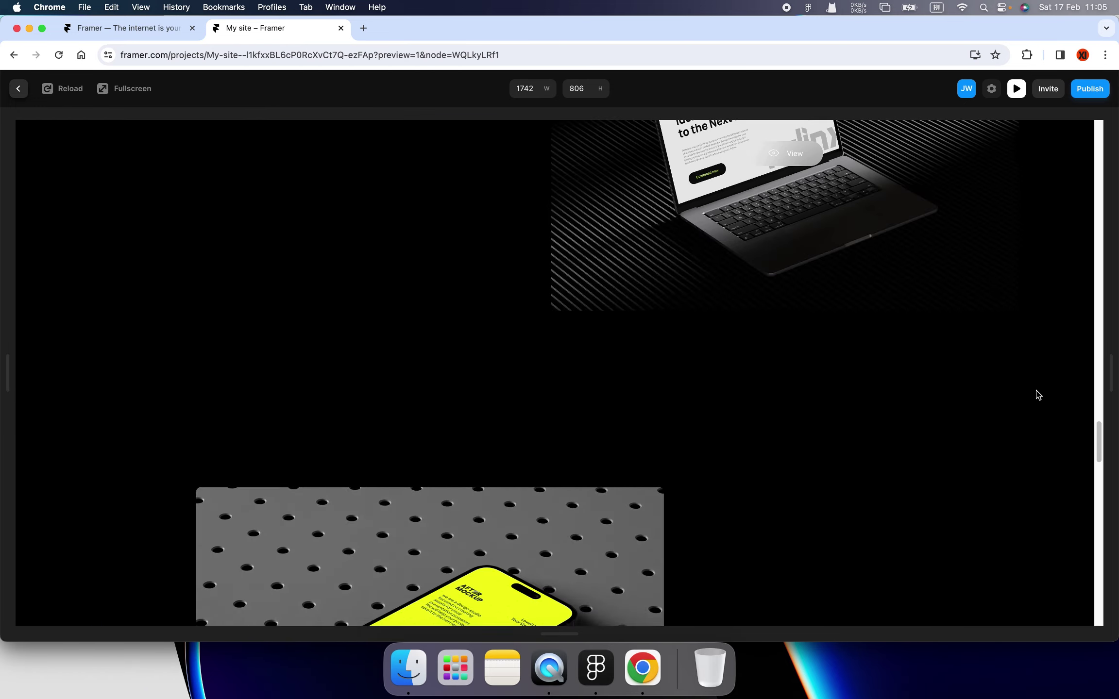
scroll(1036, 390, "down", 5)
scroll(1036, 391, "down", 5)
scroll(1037, 394, "down", 3)
scroll(1037, 391, "down", 5)
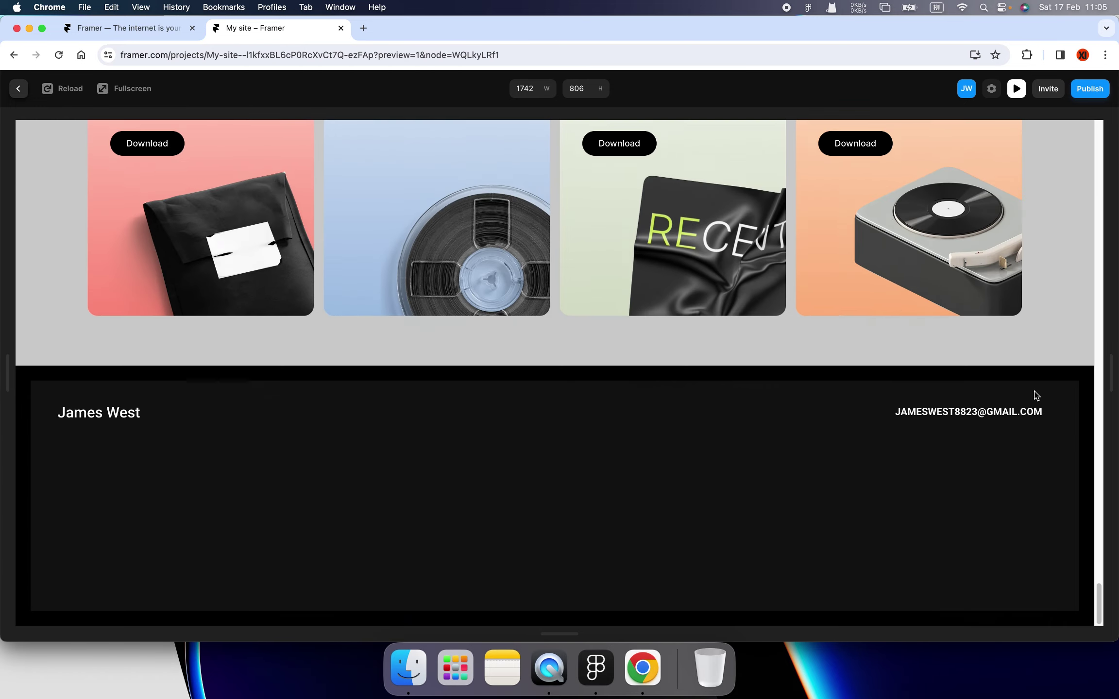
scroll(1034, 391, "up", 5)
scroll(1034, 391, "up", 10)
scroll(1016, 309, "up", 10)
scroll(1017, 310, "up", 10)
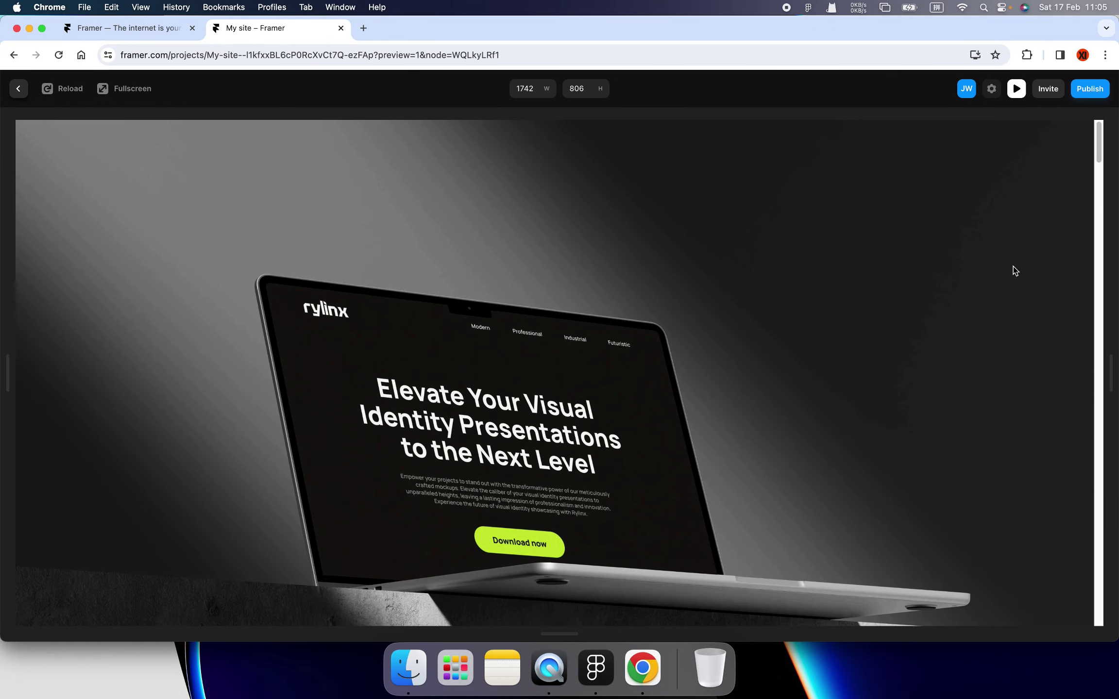
left_click(1017, 90)
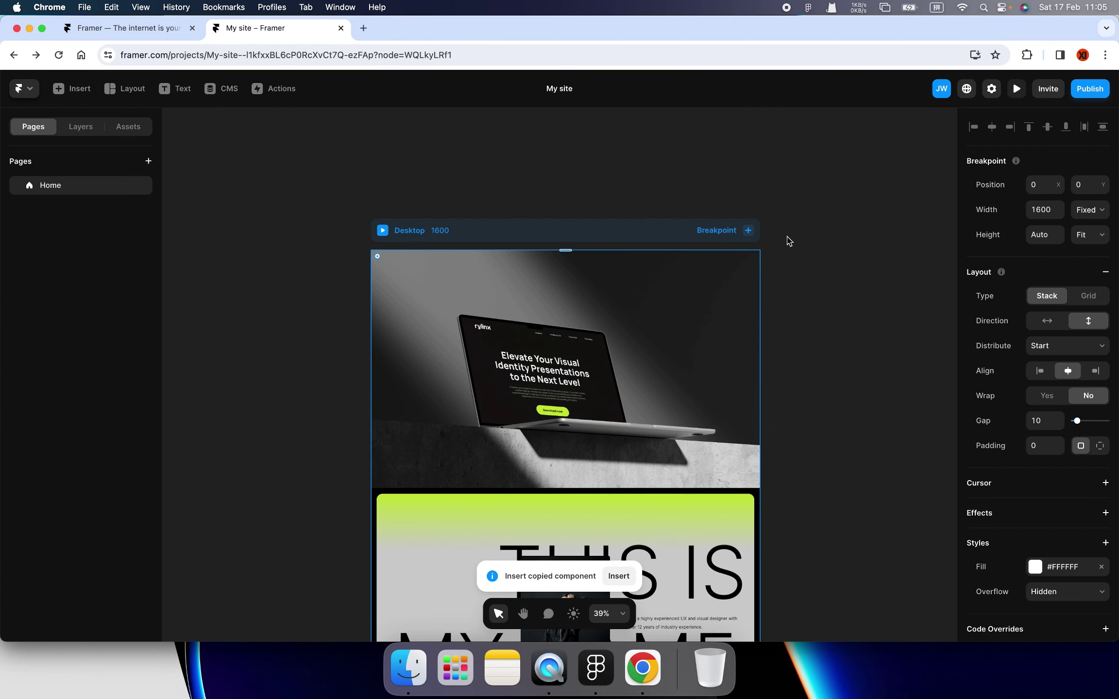
mouse_move(1089, 88)
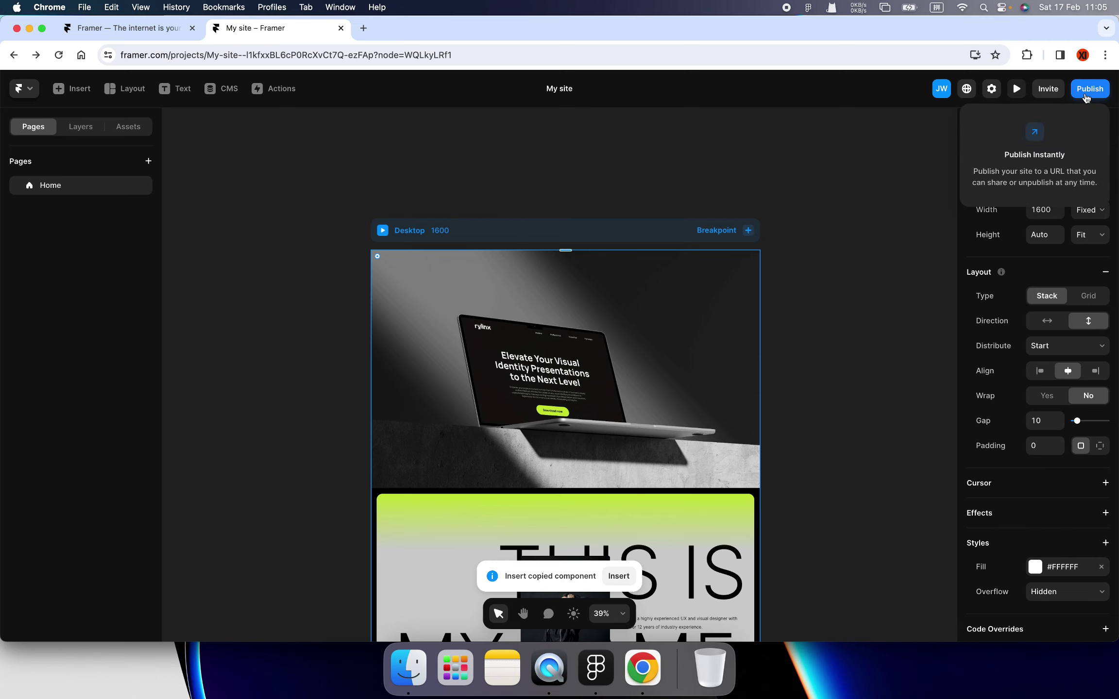
- Publish the latest changes to global-department-273540.framer.app
left_click(530, 180)
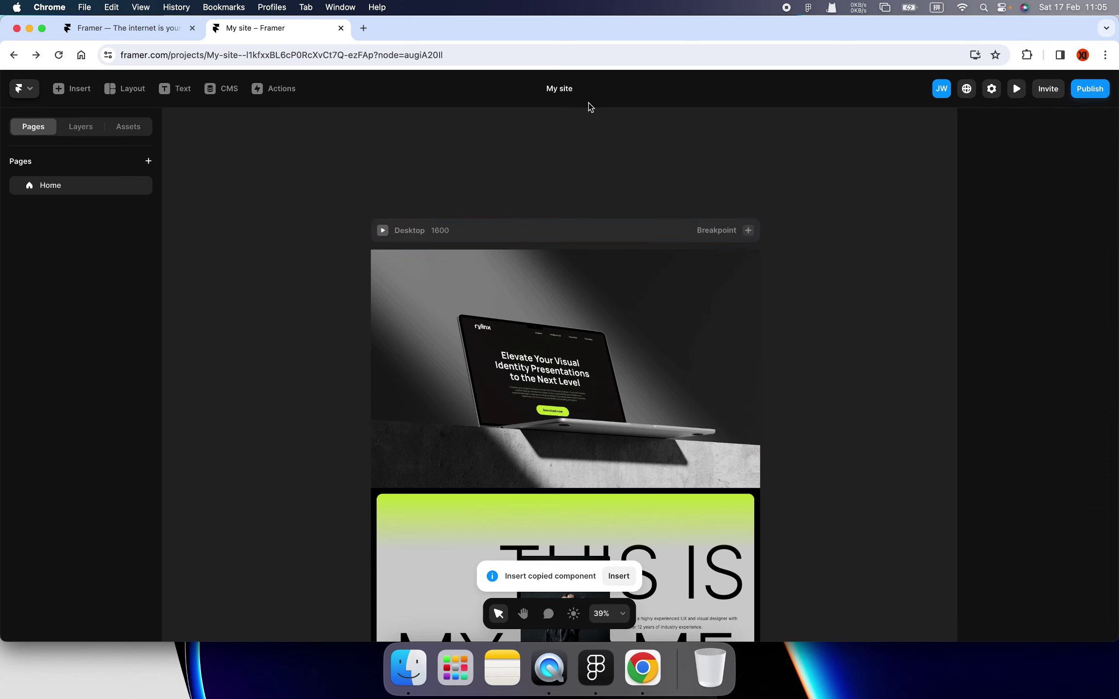
left_click(1088, 90)
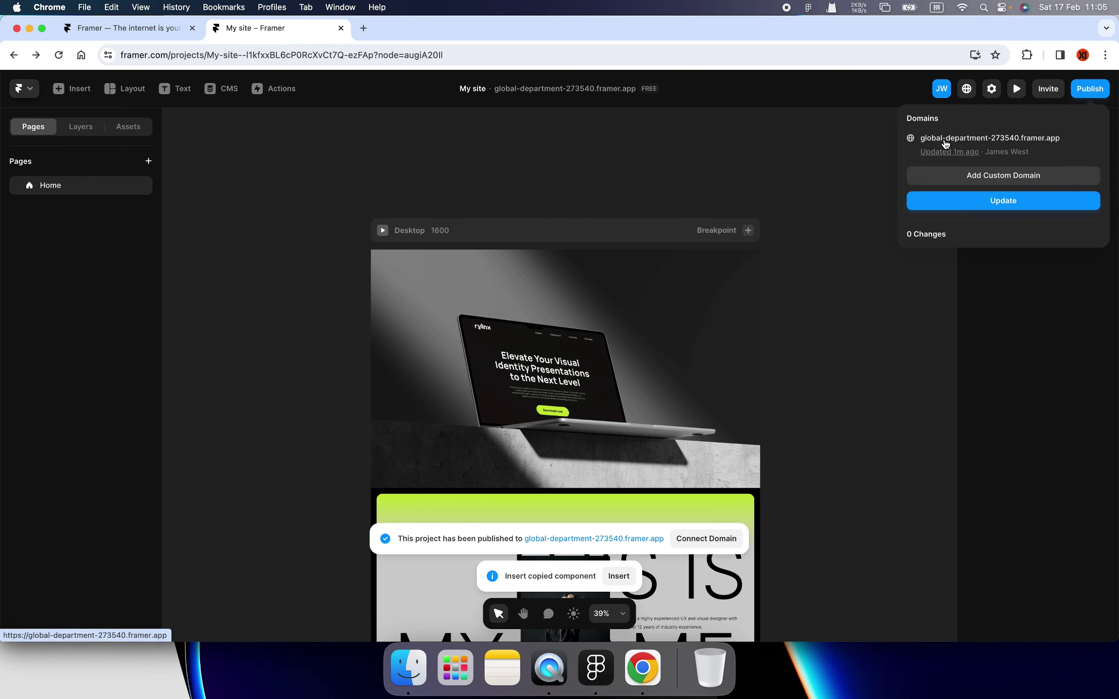
left_click(998, 201)
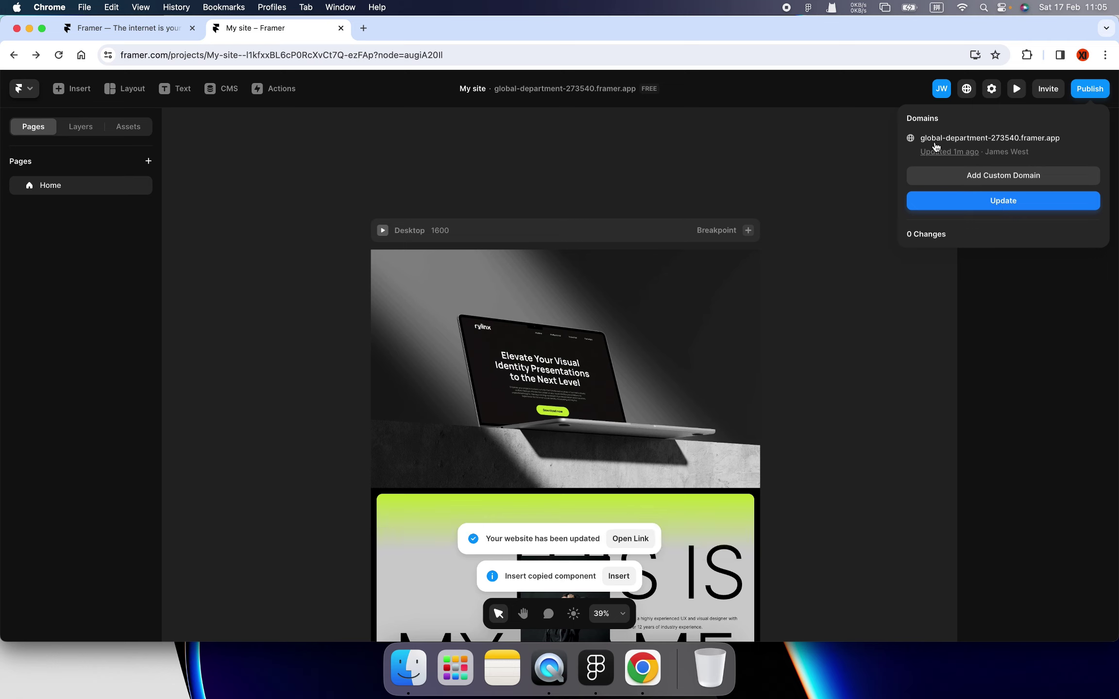
- Open global-department-273540.framer.app and scroll through its hero, intro, works, mission and Products sections
left_click(1010, 140)
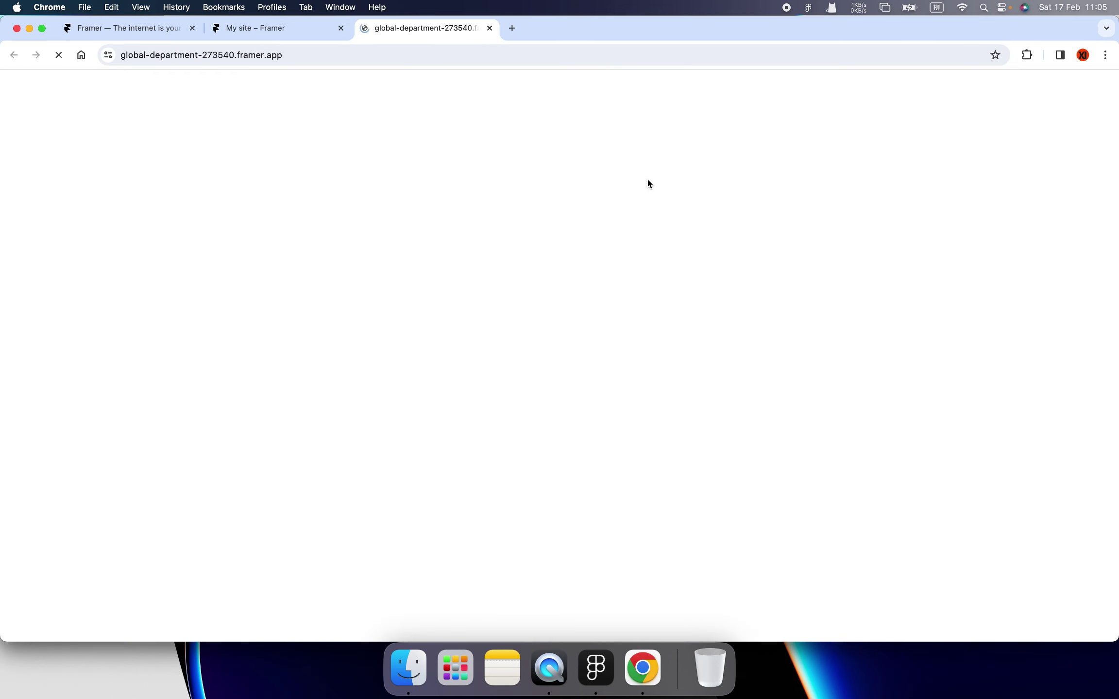
scroll(671, 234, "down", 2)
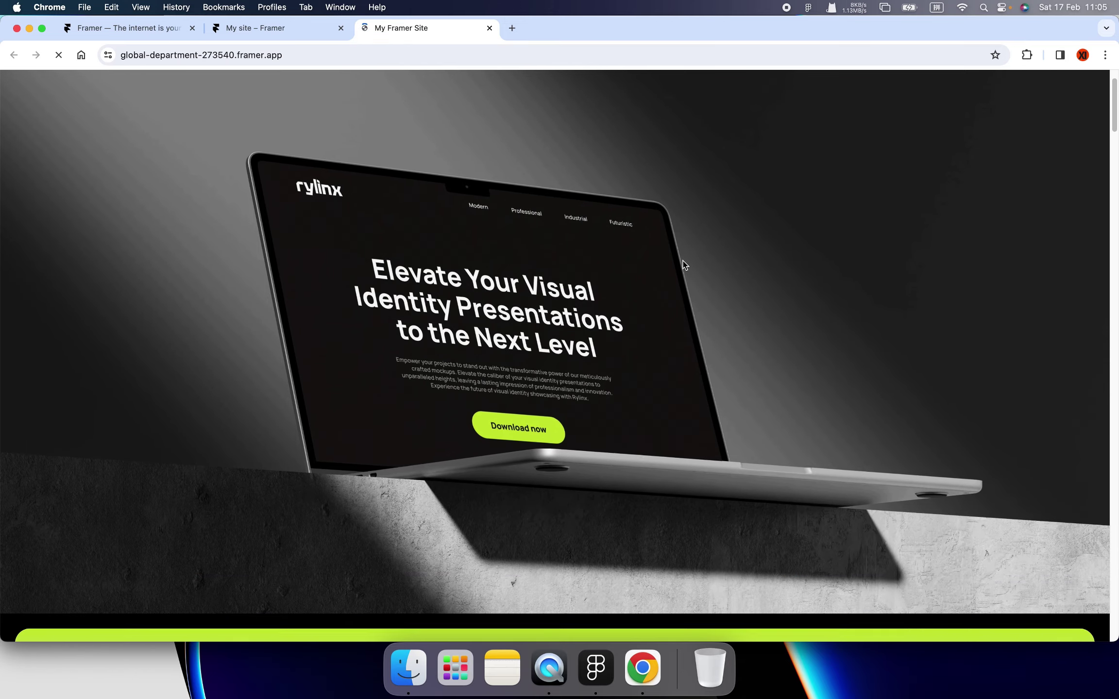
scroll(683, 260, "down", 5)
scroll(684, 260, "down", 5)
scroll(684, 260, "down", 5)
scroll(683, 260, "down", 5)
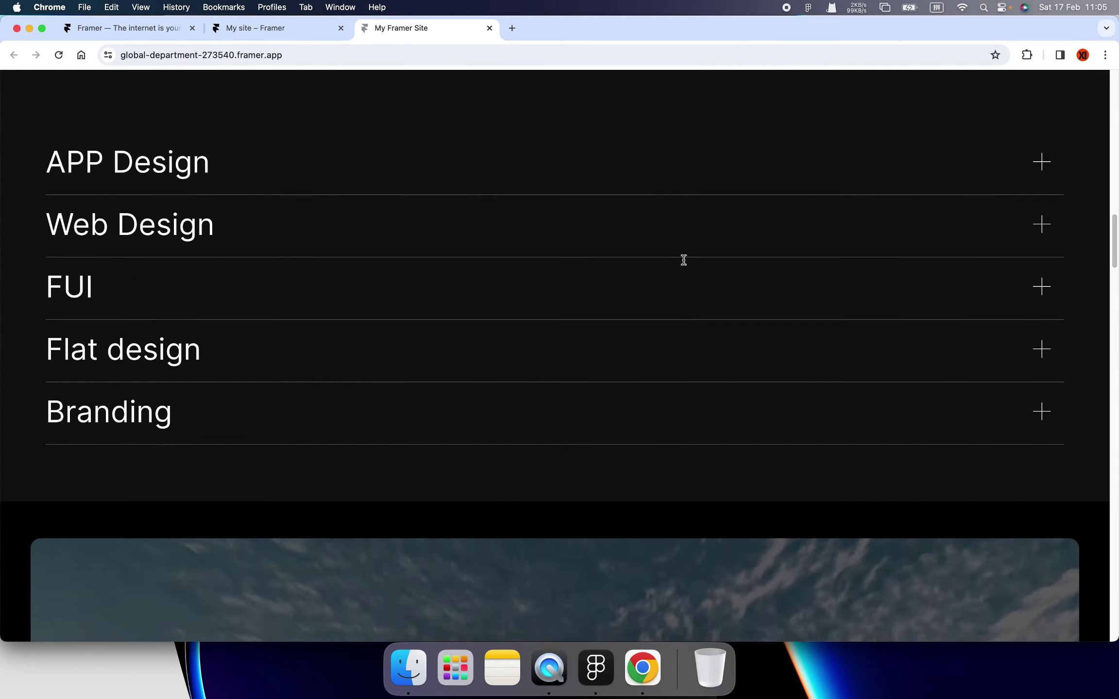
scroll(683, 260, "down", 5)
scroll(684, 259, "down", 5)
scroll(684, 260, "down", 3)
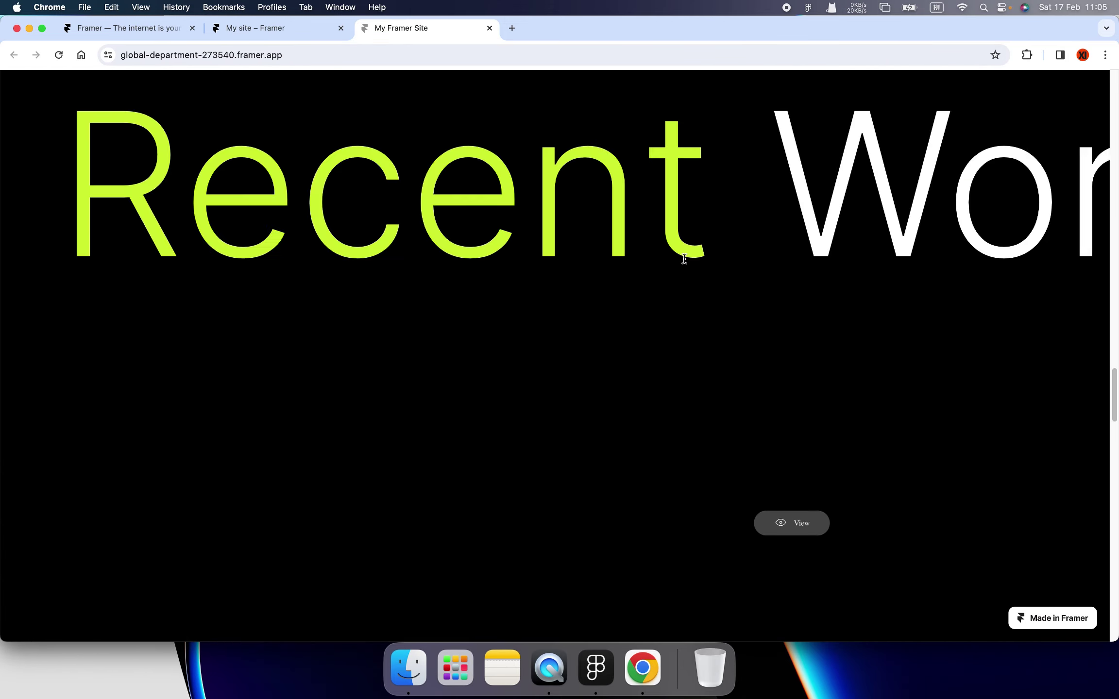
scroll(685, 261, "up", 15)
scroll(685, 260, "up", 10)
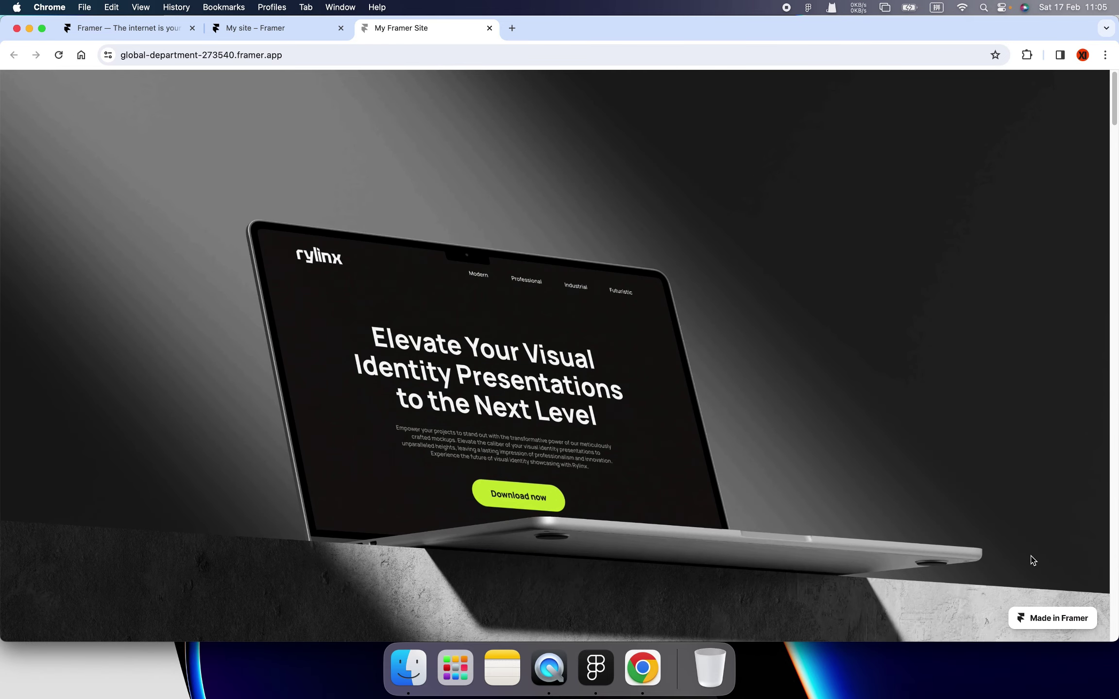
scroll(974, 490, "down", 2)
scroll(953, 481, "down", 5)
scroll(953, 480, "down", 5)
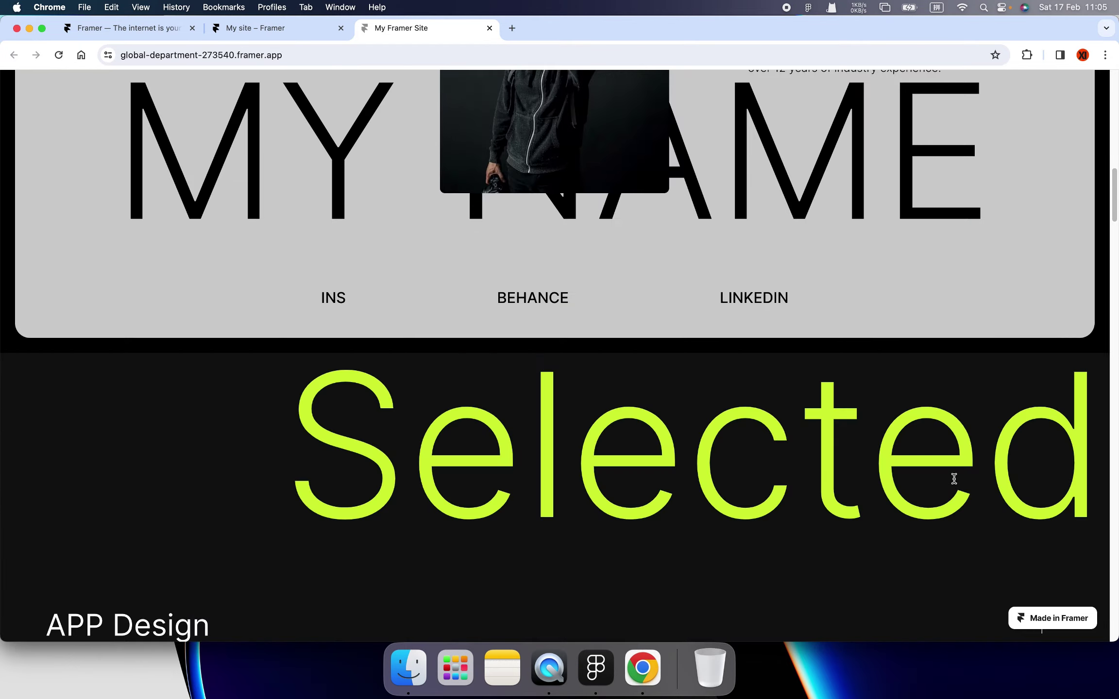
scroll(954, 479, "down", 5)
scroll(954, 480, "down", 5)
scroll(954, 481, "down", 5)
scroll(954, 481, "down", 3)
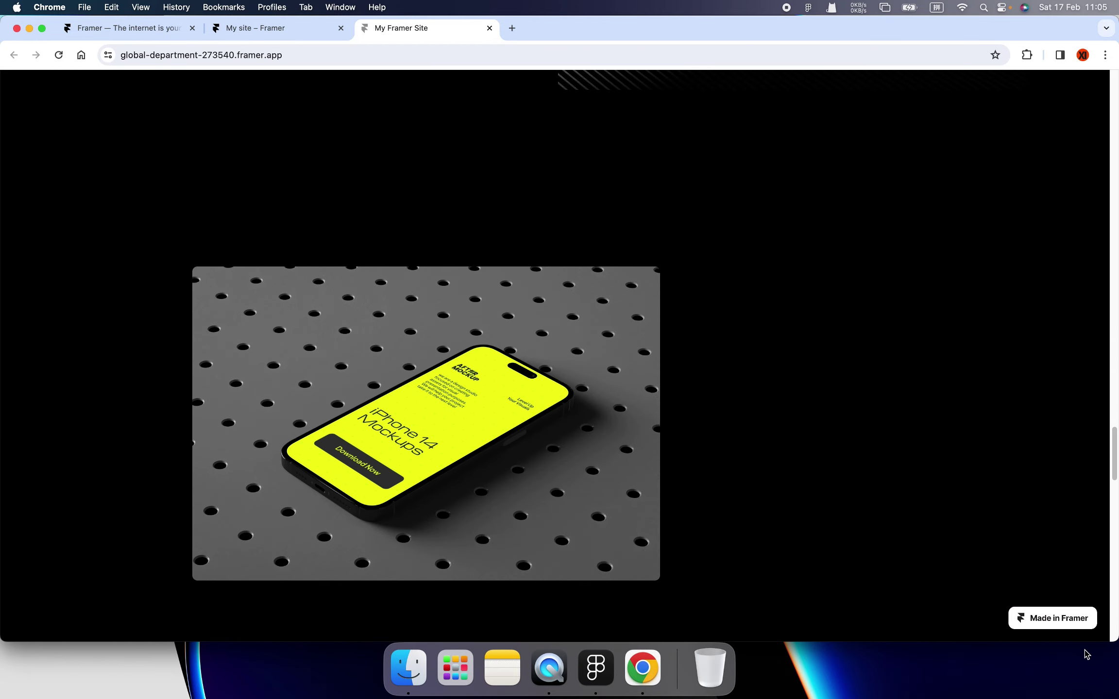
scroll(915, 509, "down", 5)
scroll(794, 465, "down", 1)
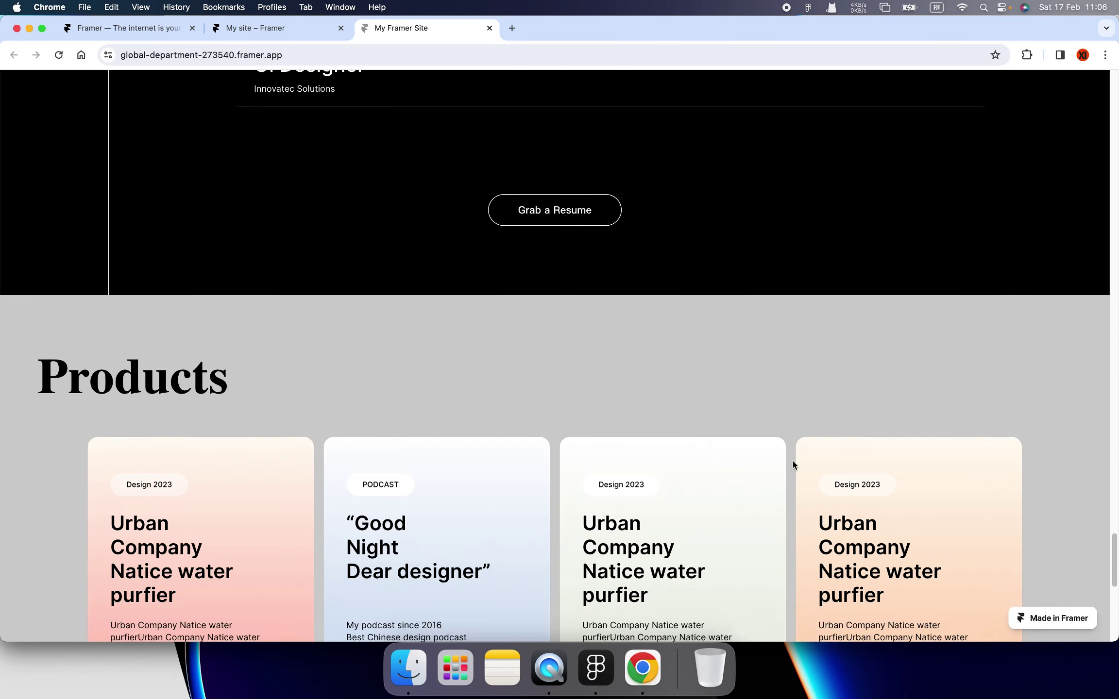
scroll(794, 447, "down", 5)
scroll(793, 448, "up", 2)
scroll(793, 439, "up", 10)
scroll(793, 440, "up", 5)
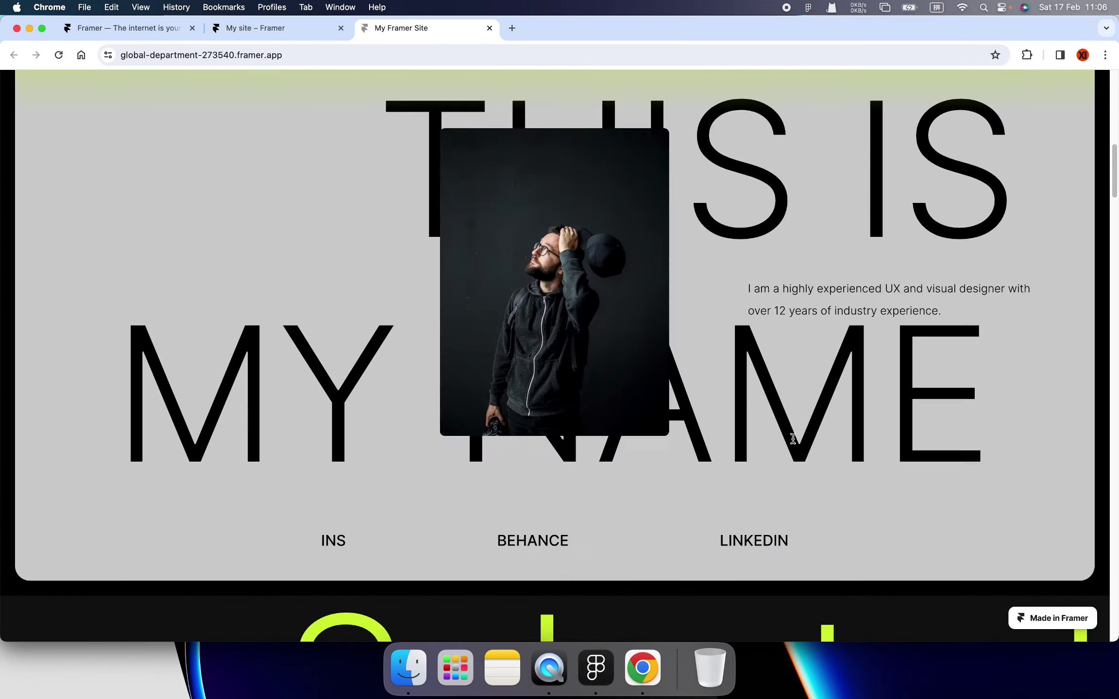
scroll(781, 437, "up", 5)
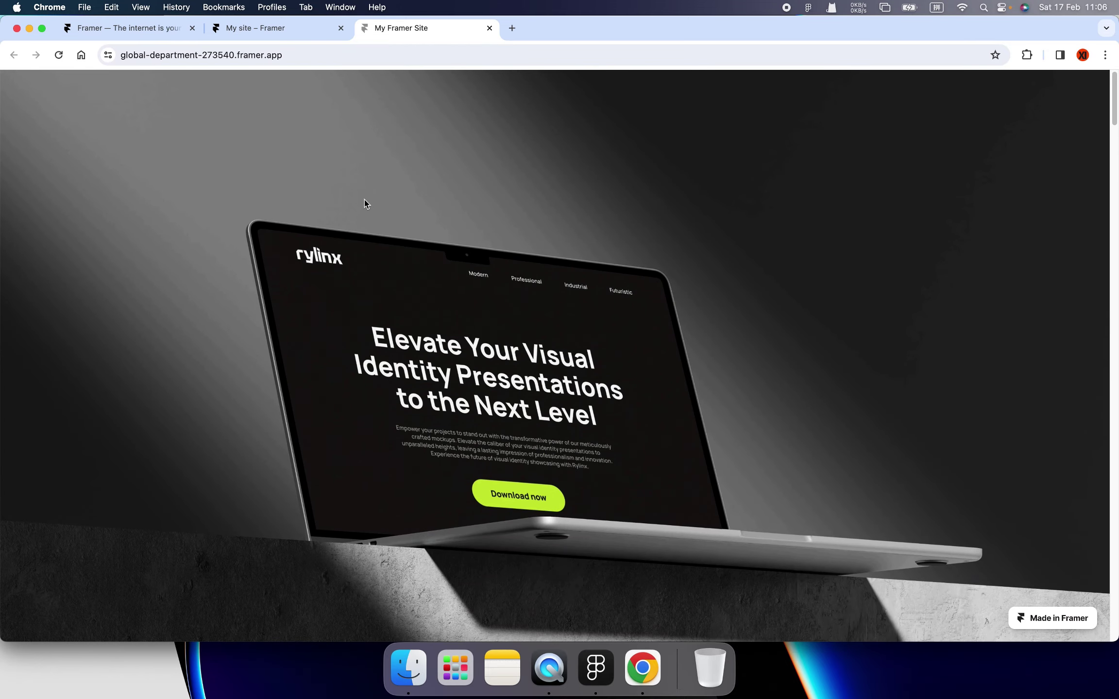
scroll(406, 195, "down", 5)
scroll(431, 218, "down", 5)
scroll(434, 219, "down", 5)
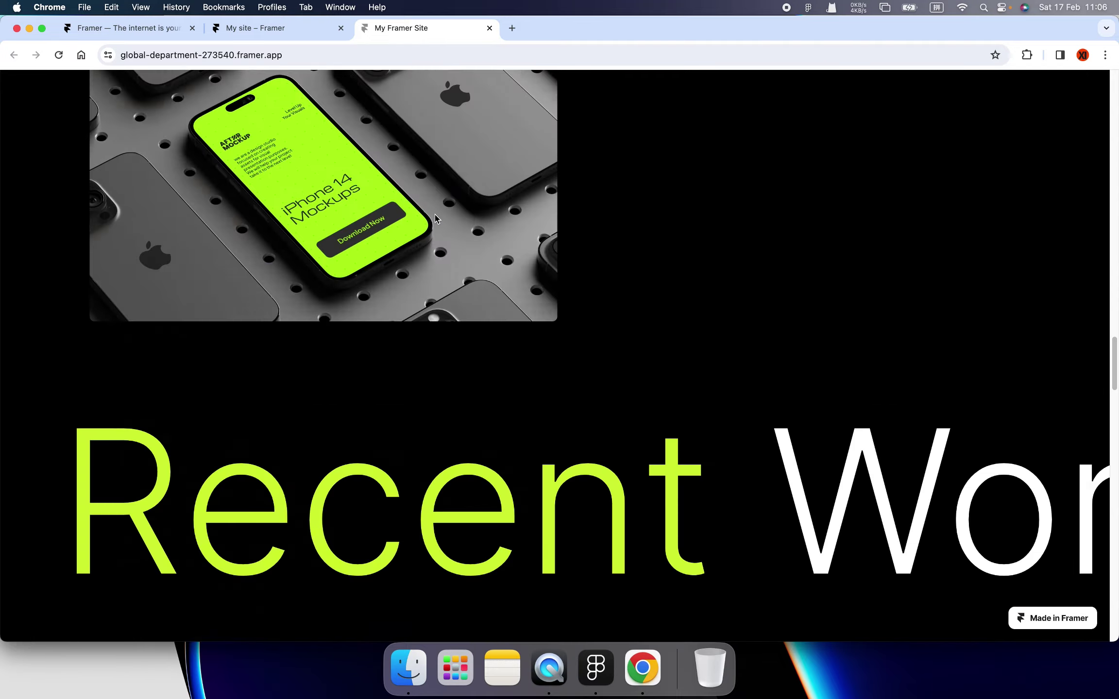
scroll(437, 217, "down", 1)
scroll(436, 212, "up", 5)
scroll(435, 211, "up", 5)
scroll(434, 209, "up", 5)
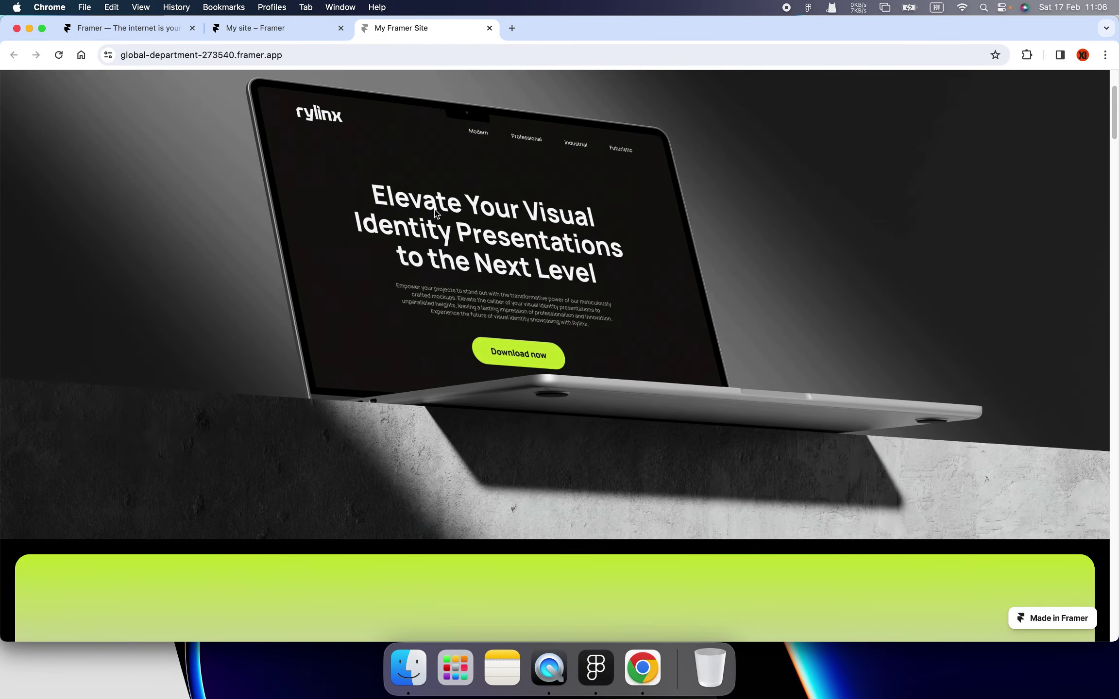
scroll(435, 208, "up", 3)
scroll(436, 208, "down", 5)
scroll(436, 210, "down", 5)
scroll(436, 210, "down", 5)
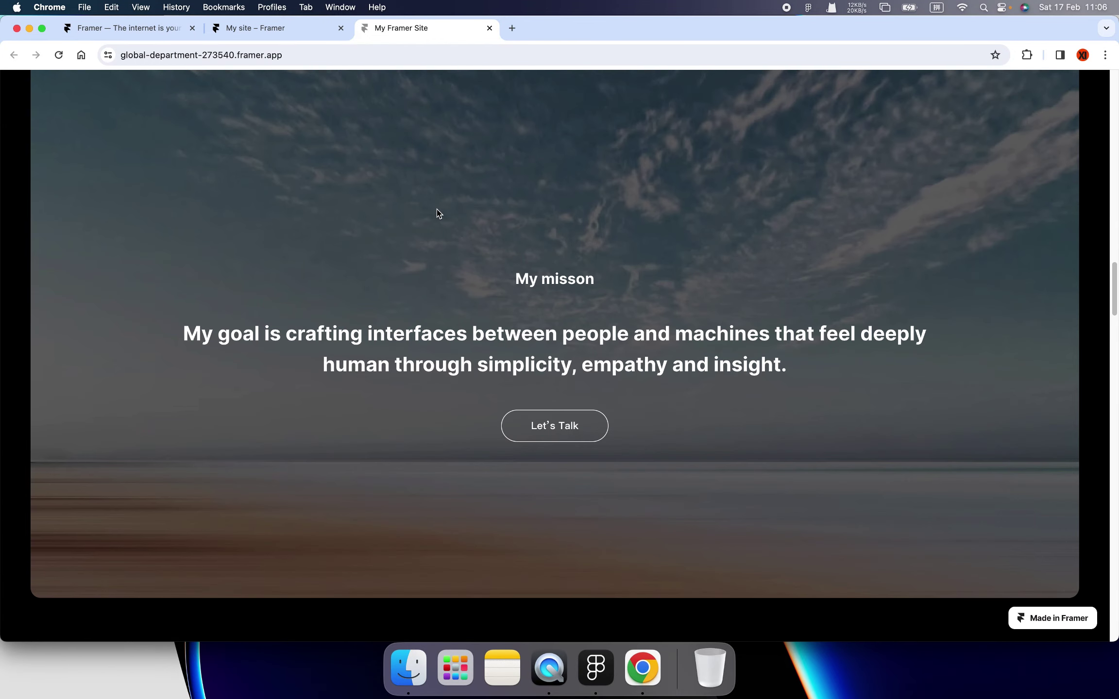
scroll(437, 209, "down", 3)
scroll(436, 209, "up", 2)
scroll(436, 209, "up", 15)
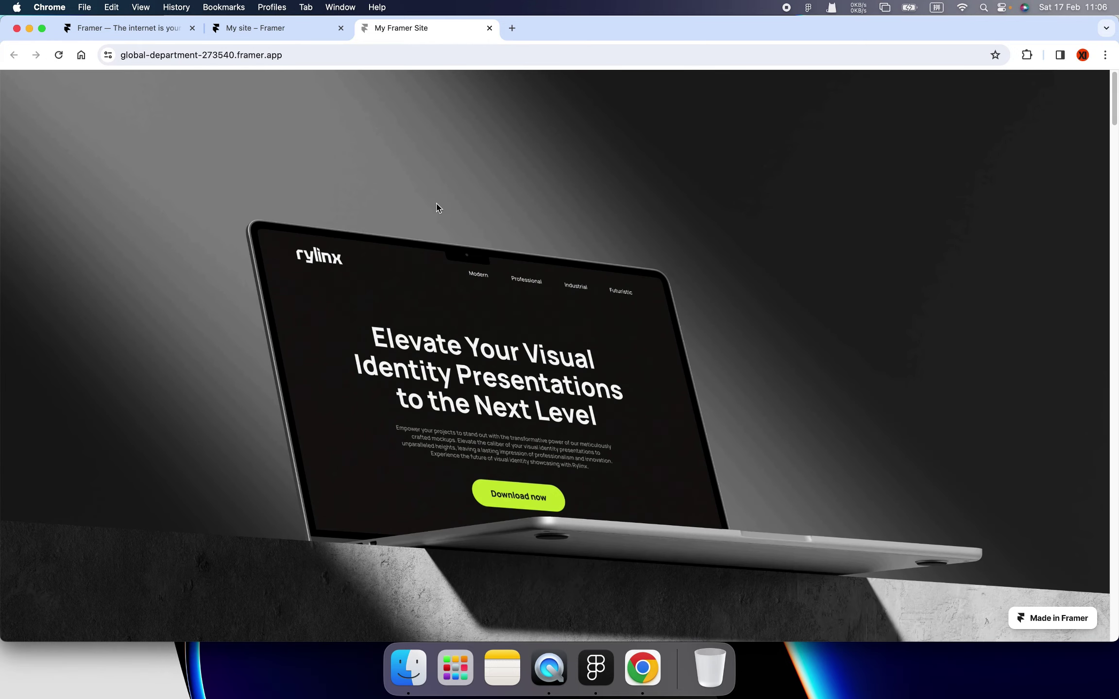
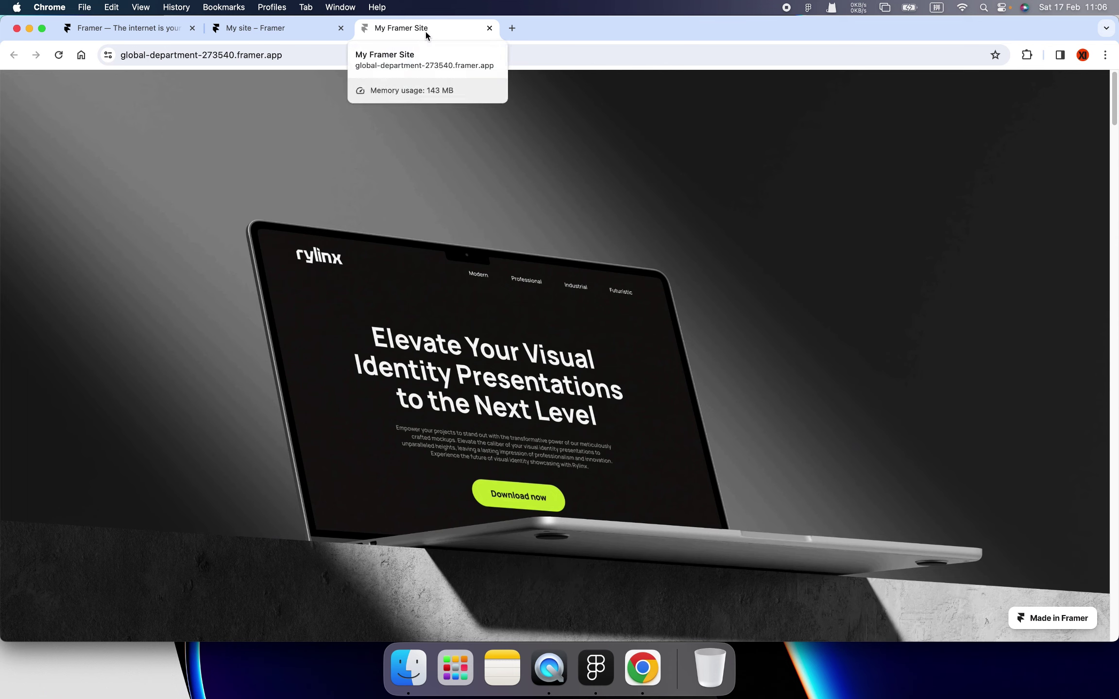
- Return to the My site editor and briefly open, then close, the Publish options
left_click(282, 27)
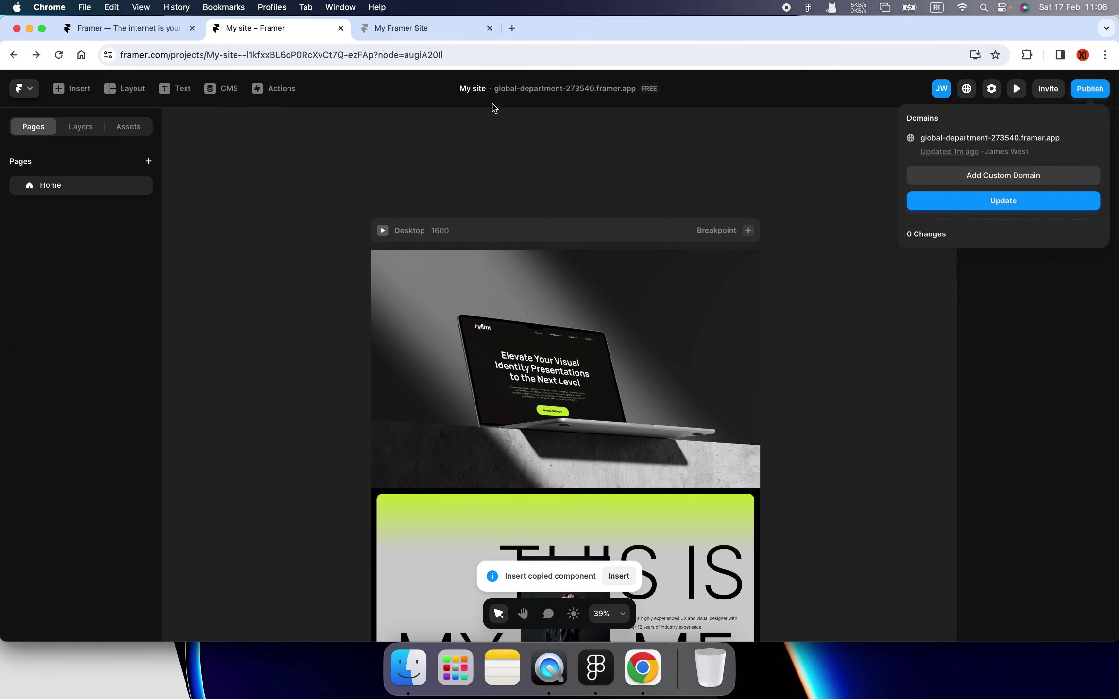
left_click(612, 144)
left_click(1090, 101)
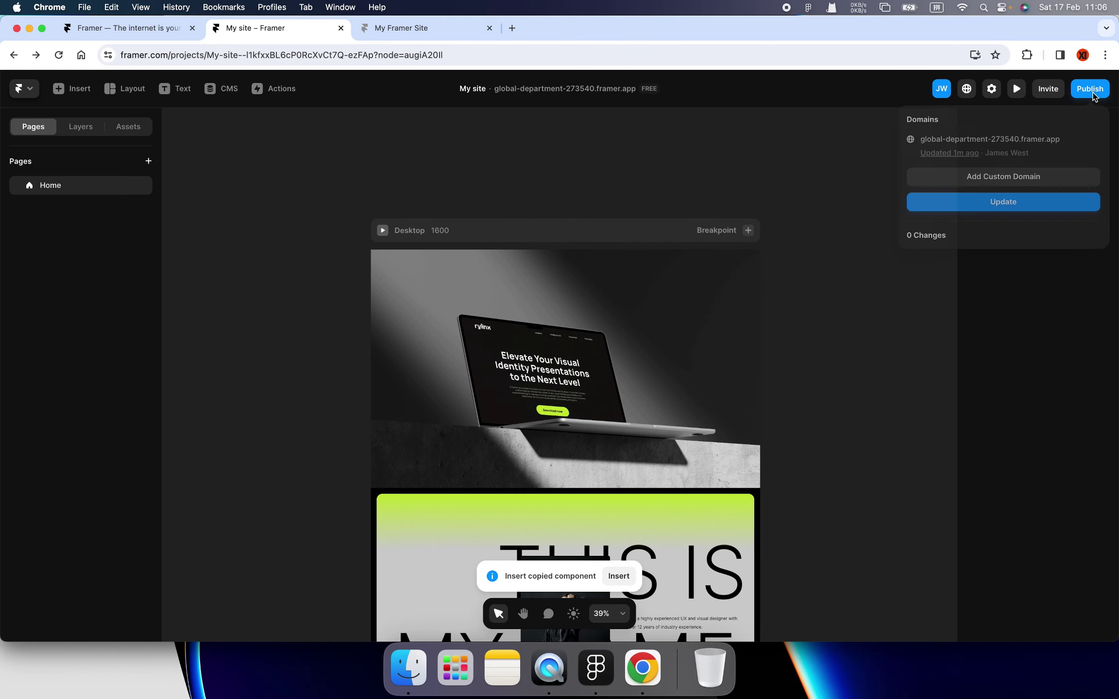
left_click(861, 166)
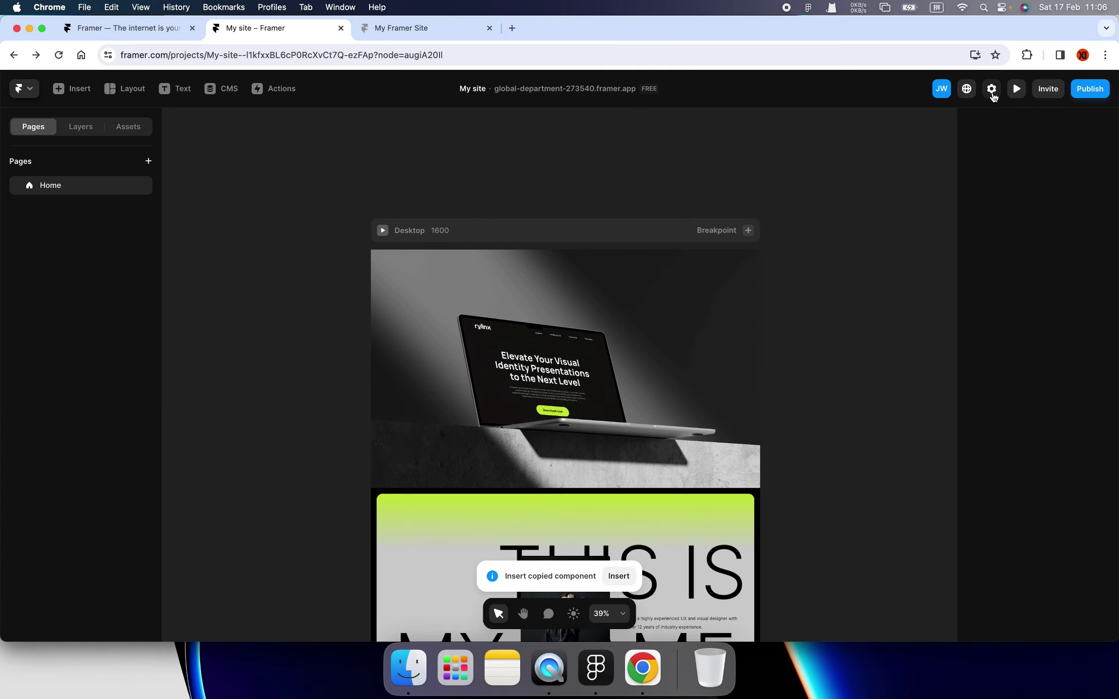
- Set the Home page title to 'My site' in the page settings
left_click(993, 97)
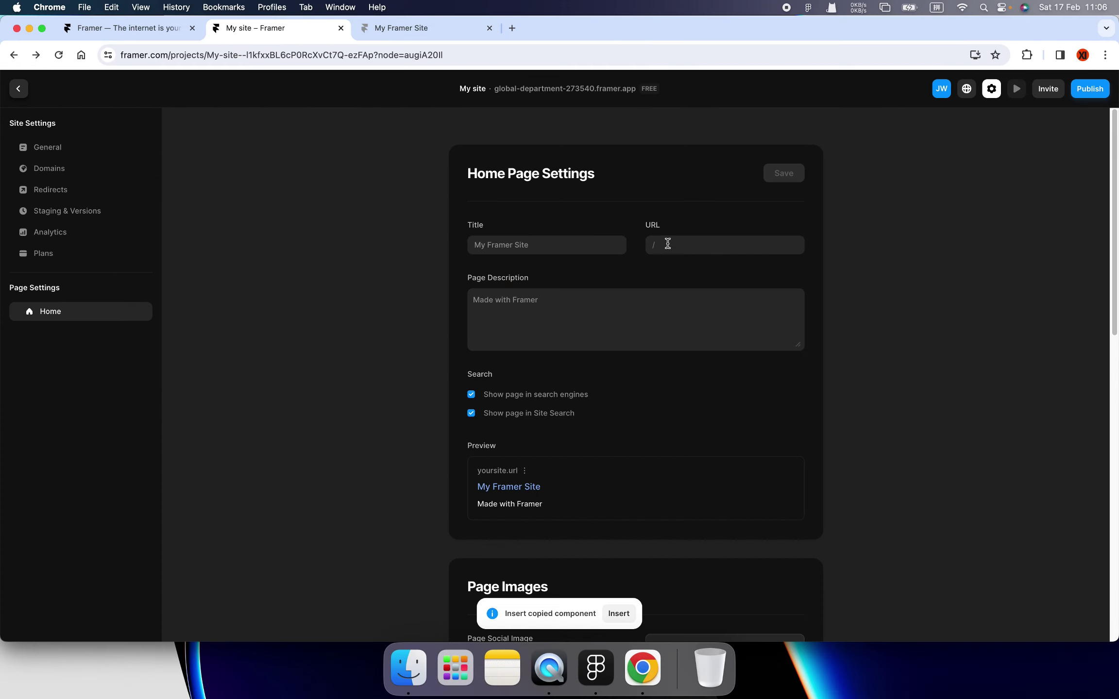
left_click(544, 245)
type("My site")
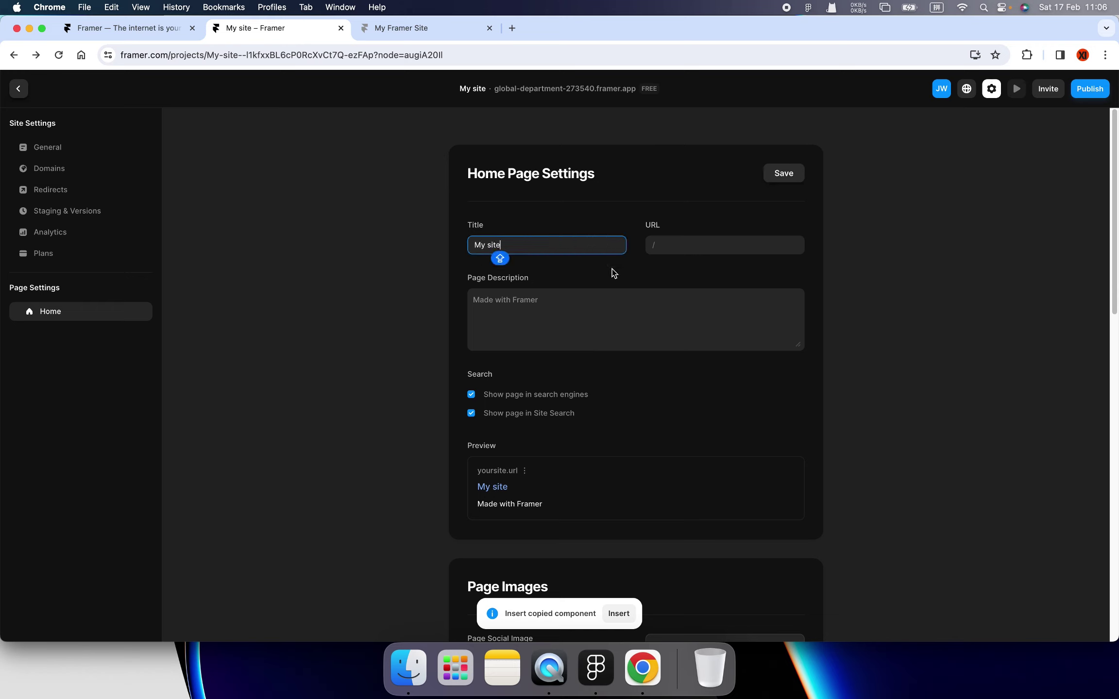
- Enter 'A experience designer' as the page description and review the search preview
left_click(520, 310)
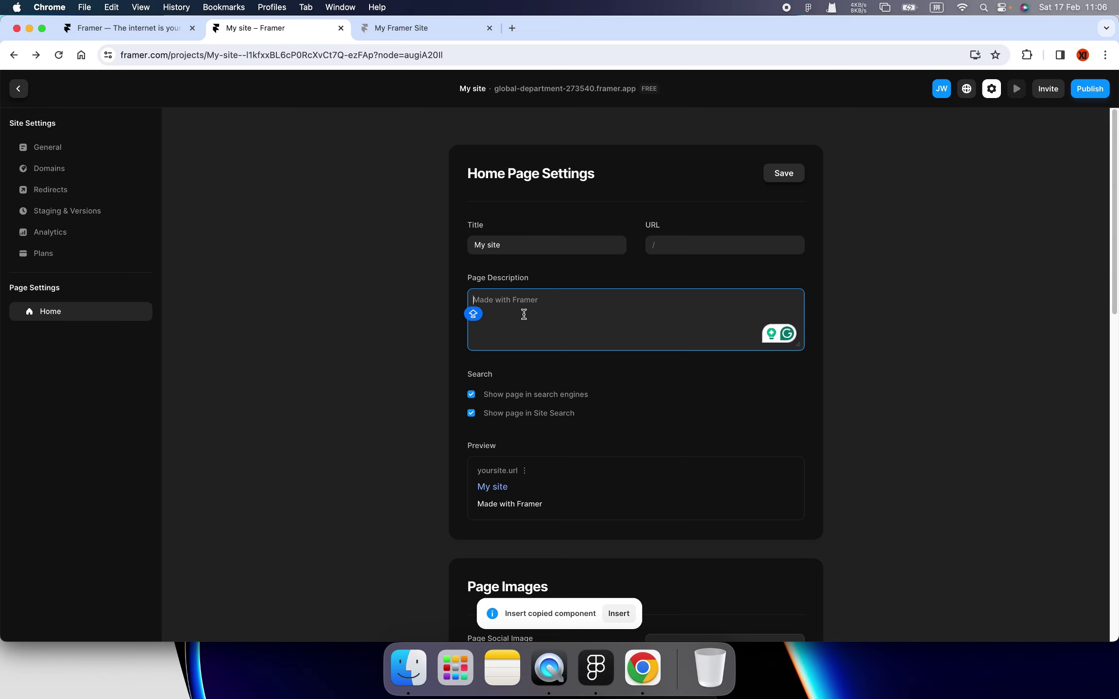
type("A ")
type("experience desi")
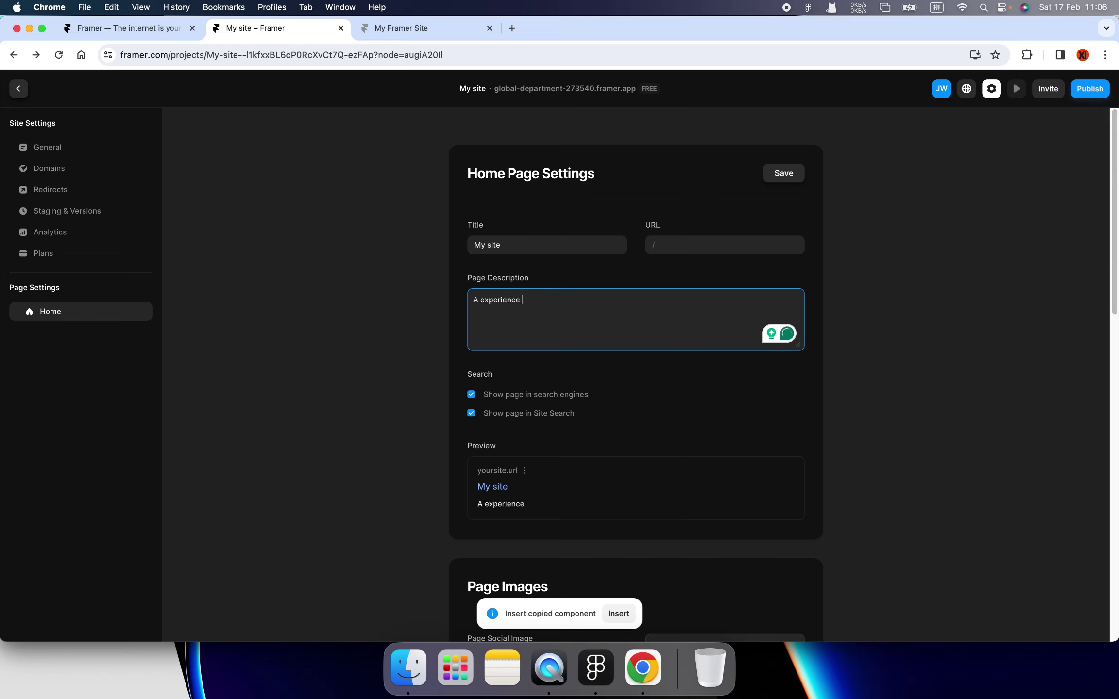
type("ghne")
key("Caps_Lock")
type("ner")
scroll(607, 413, "down", 5)
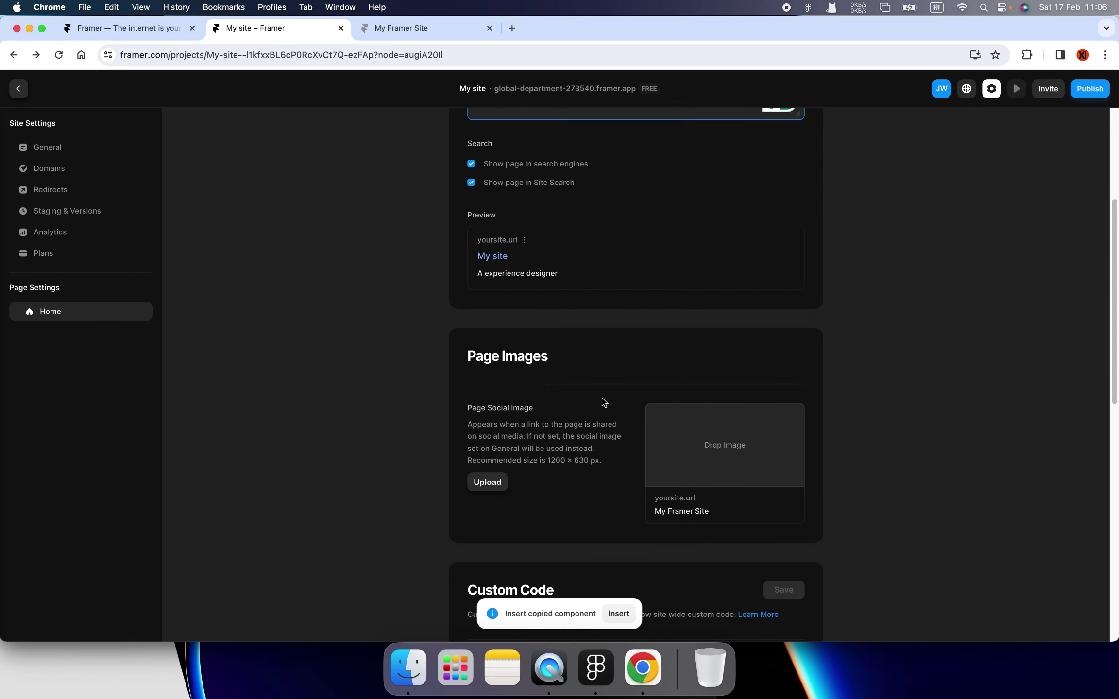
scroll(596, 410, "down", 2)
scroll(637, 350, "down", 1)
scroll(647, 350, "down", 2)
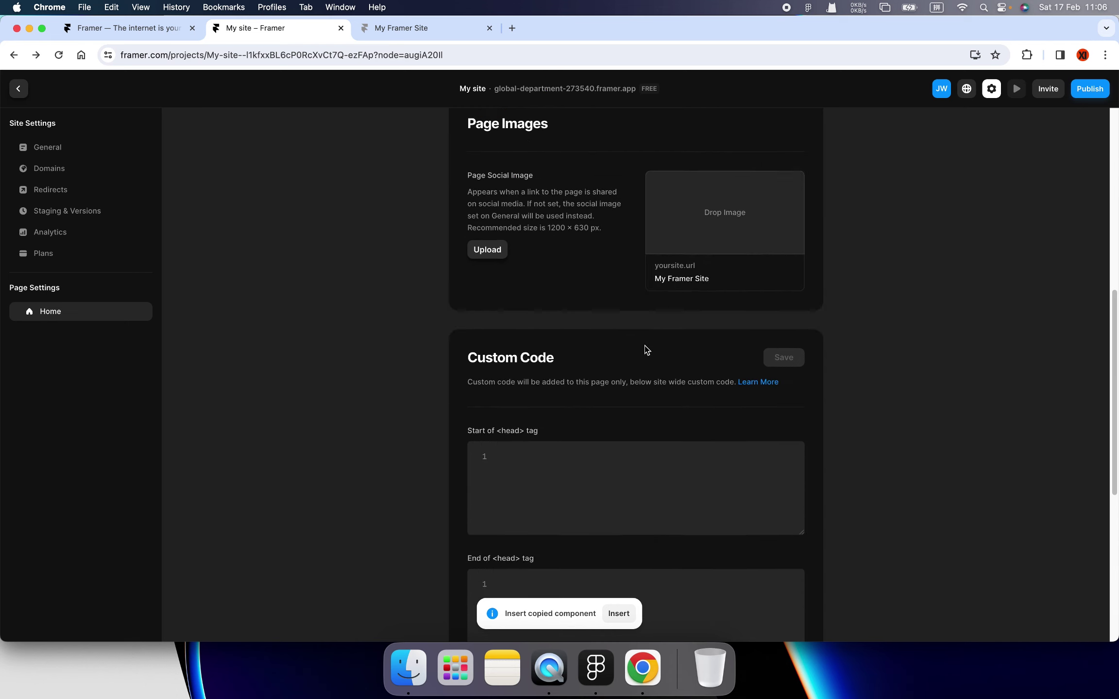
scroll(533, 296, "down", 2)
scroll(680, 284, "up", 8)
scroll(607, 330, "down", 5)
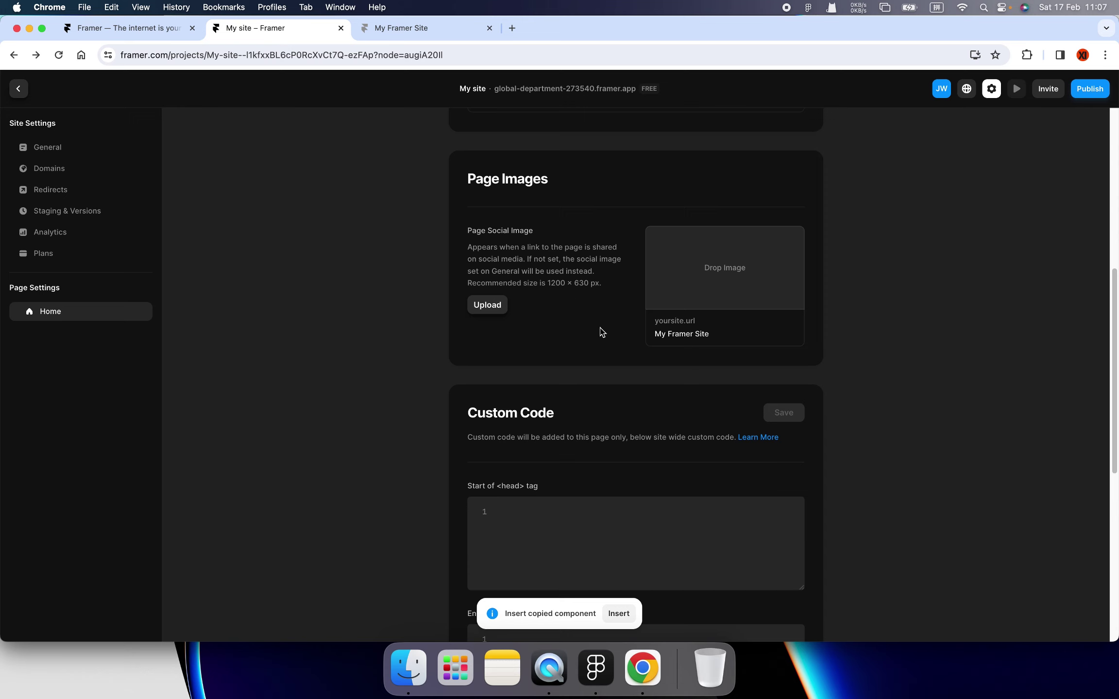
scroll(603, 332, "down", 4)
scroll(587, 283, "up", 2)
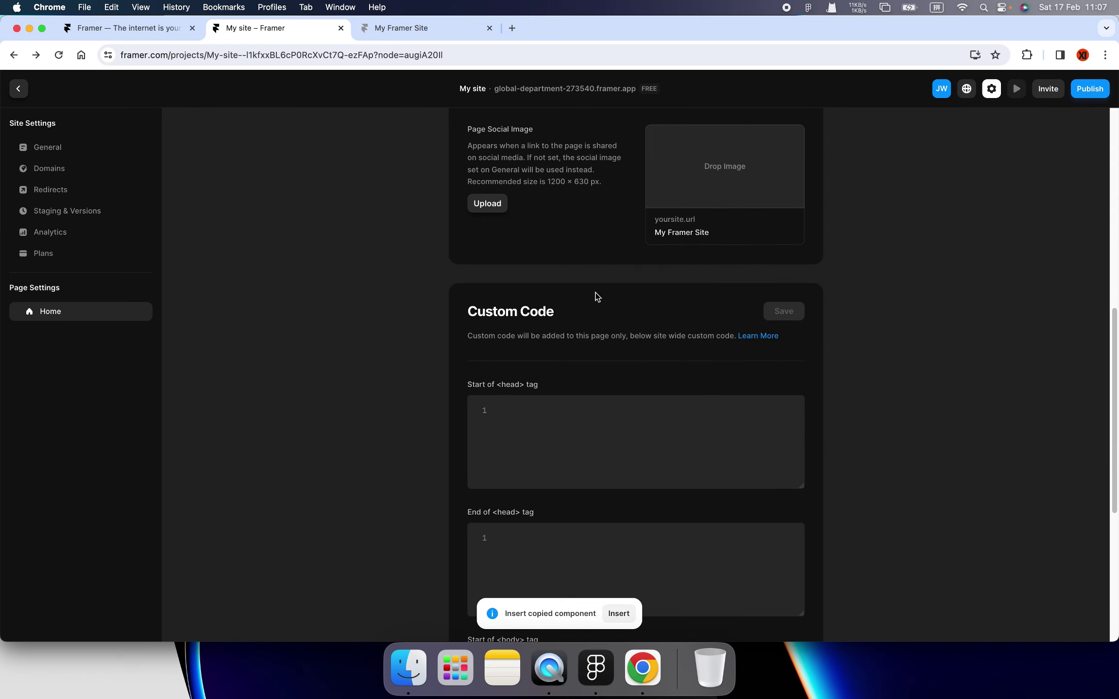
scroll(597, 296, "up", 2)
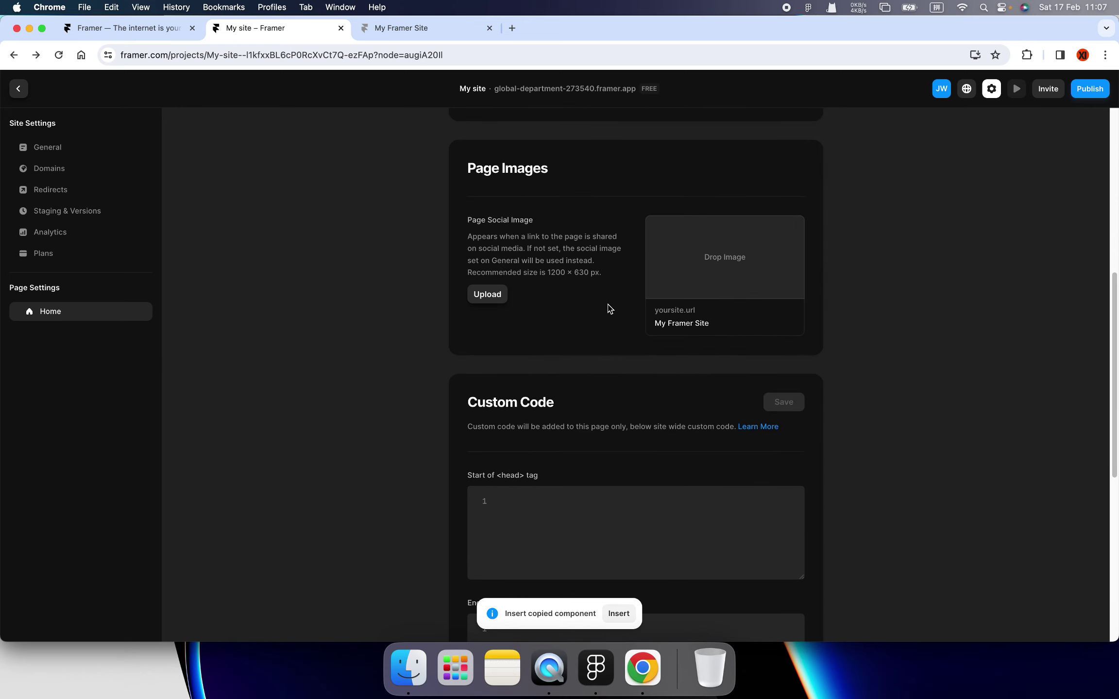
scroll(661, 332, "up", 9)
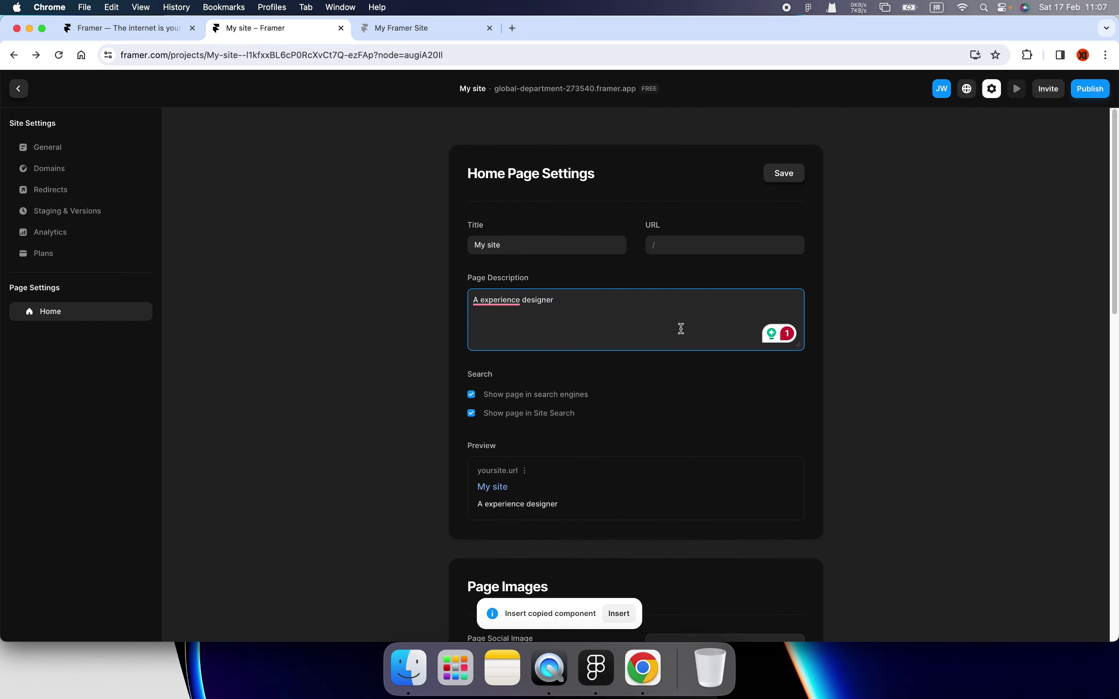
- Save the title and description, publish the update, and reload the live site to check it
left_click(791, 174)
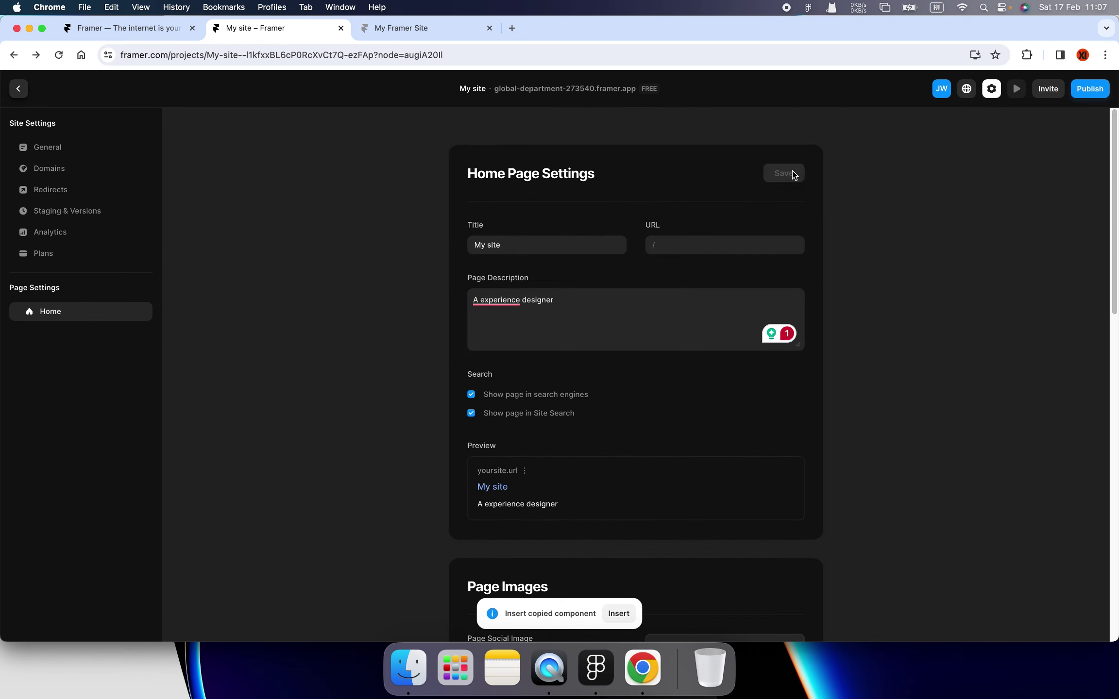
left_click(1090, 88)
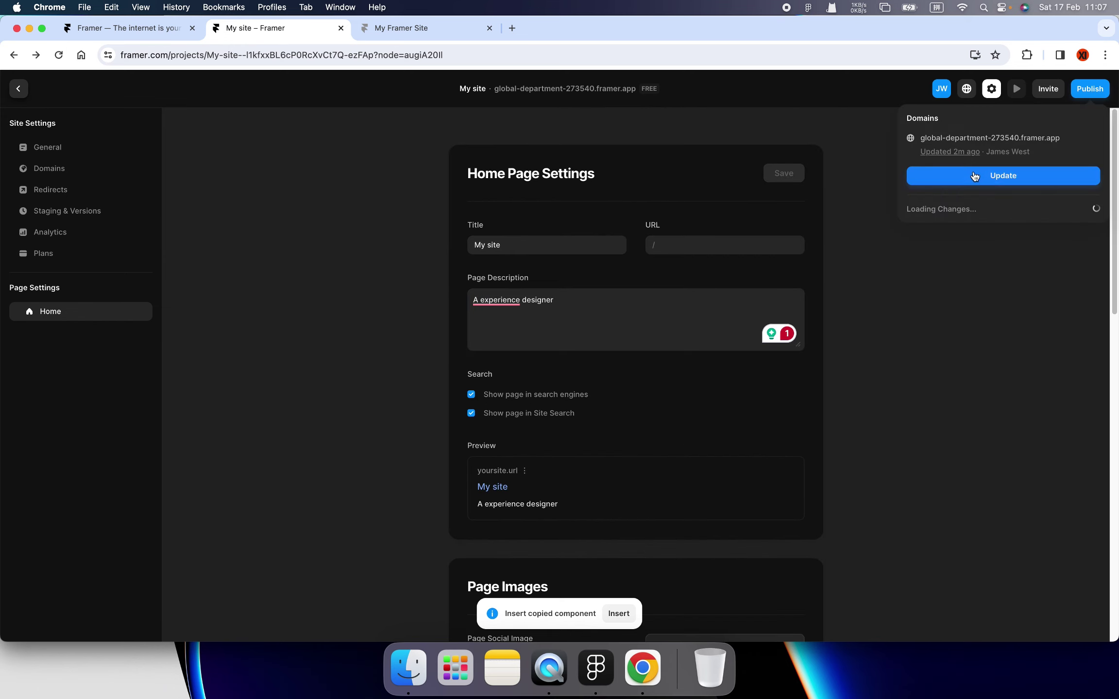
left_click(413, 28)
left_click(58, 53)
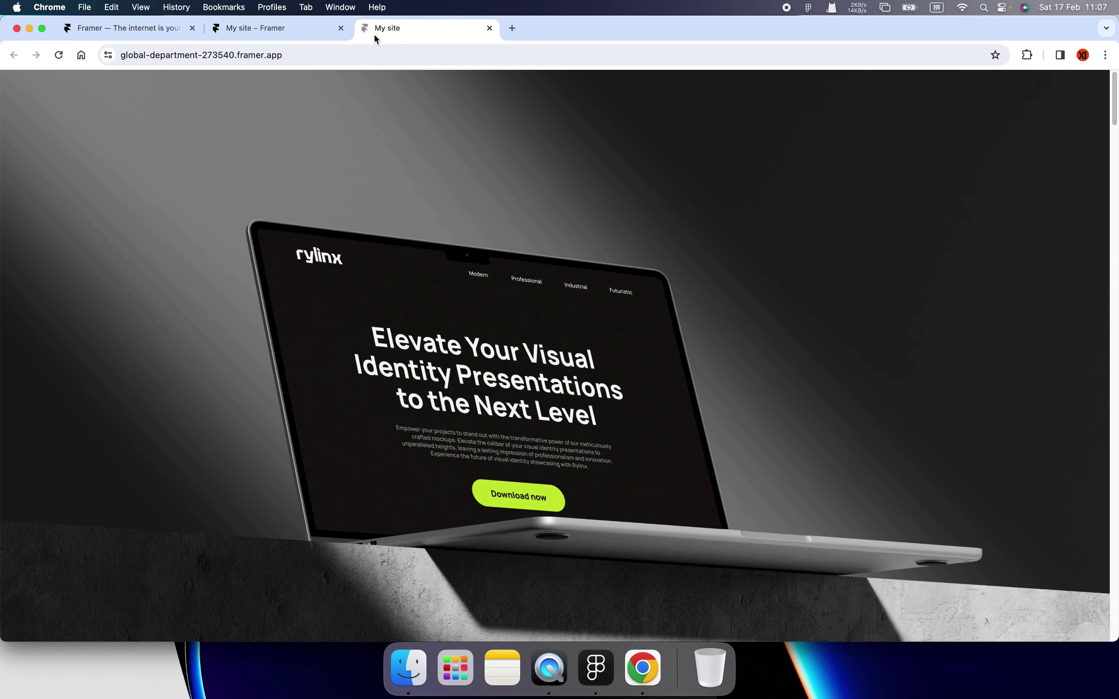
scroll(488, 175, "down", 5)
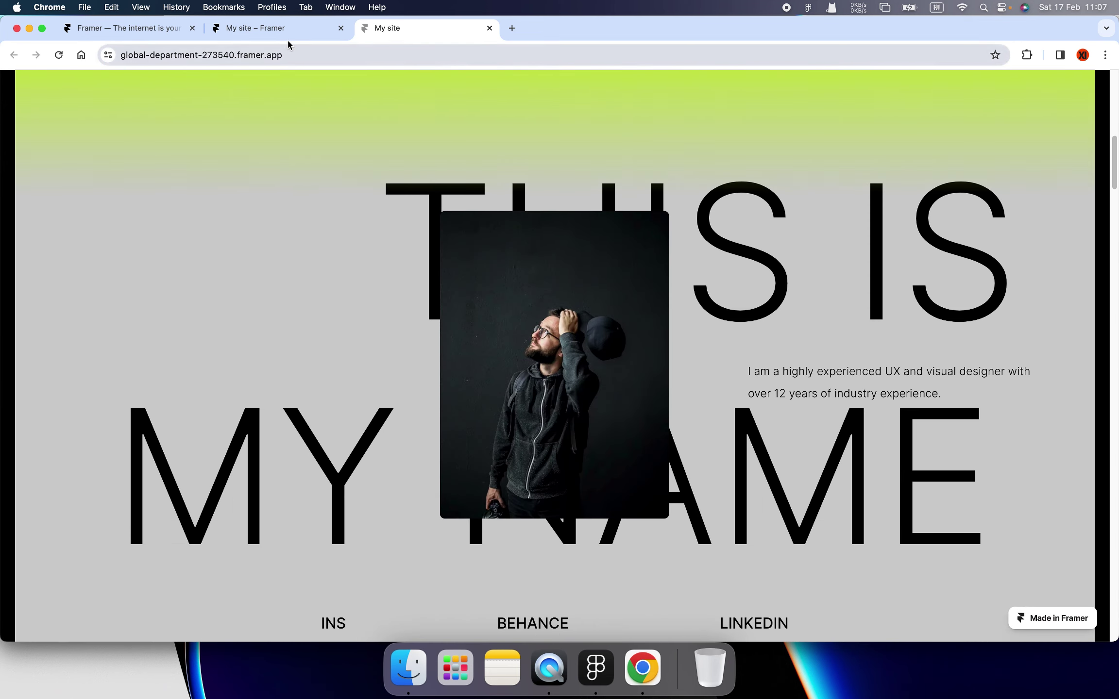
- Return to the Framer project and close Site Settings to get back to the canvas
left_click(291, 30)
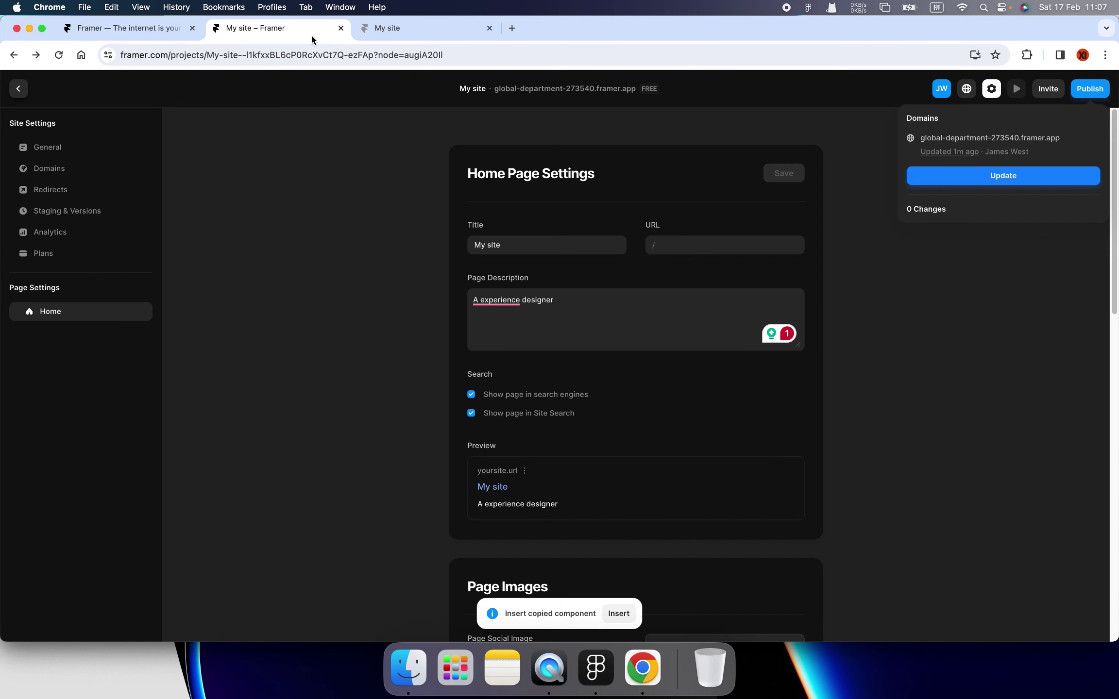
left_click(991, 93)
scroll(819, 244, "down", 2)
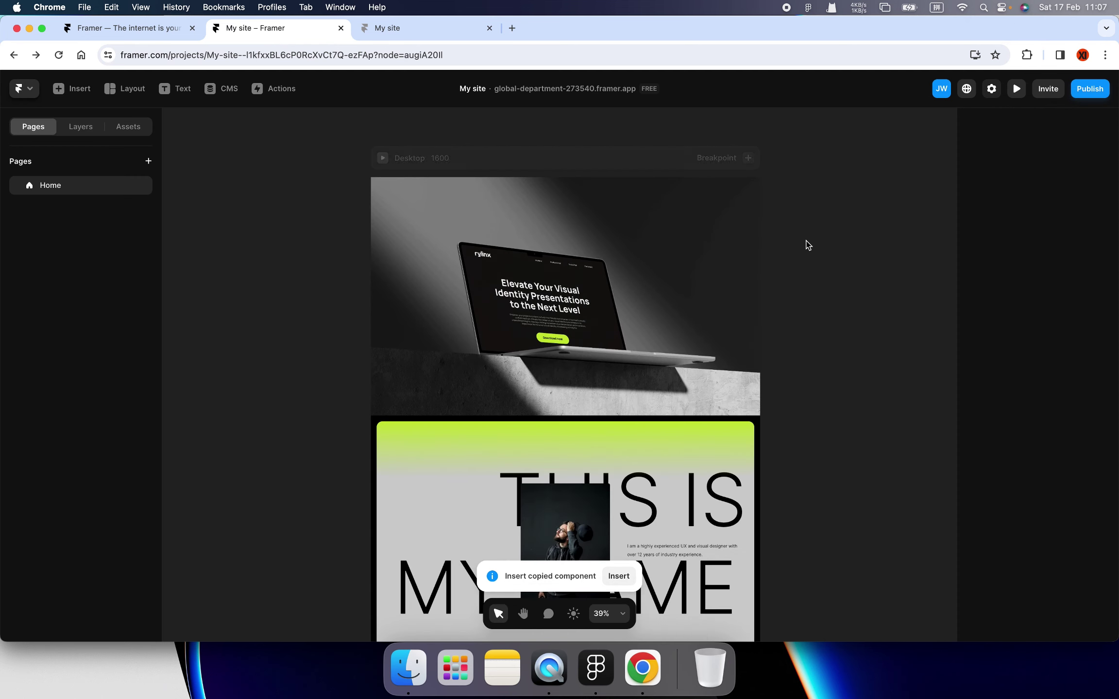
scroll(787, 245, "down", 1)
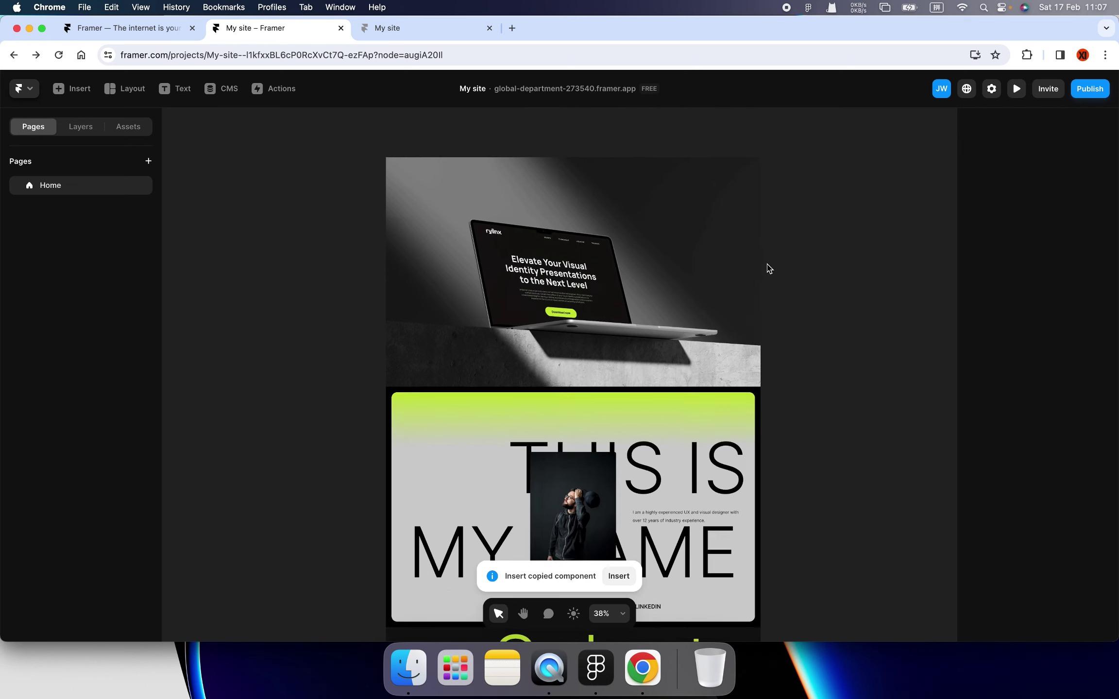
scroll(767, 269, "down", 5, "ctrl")
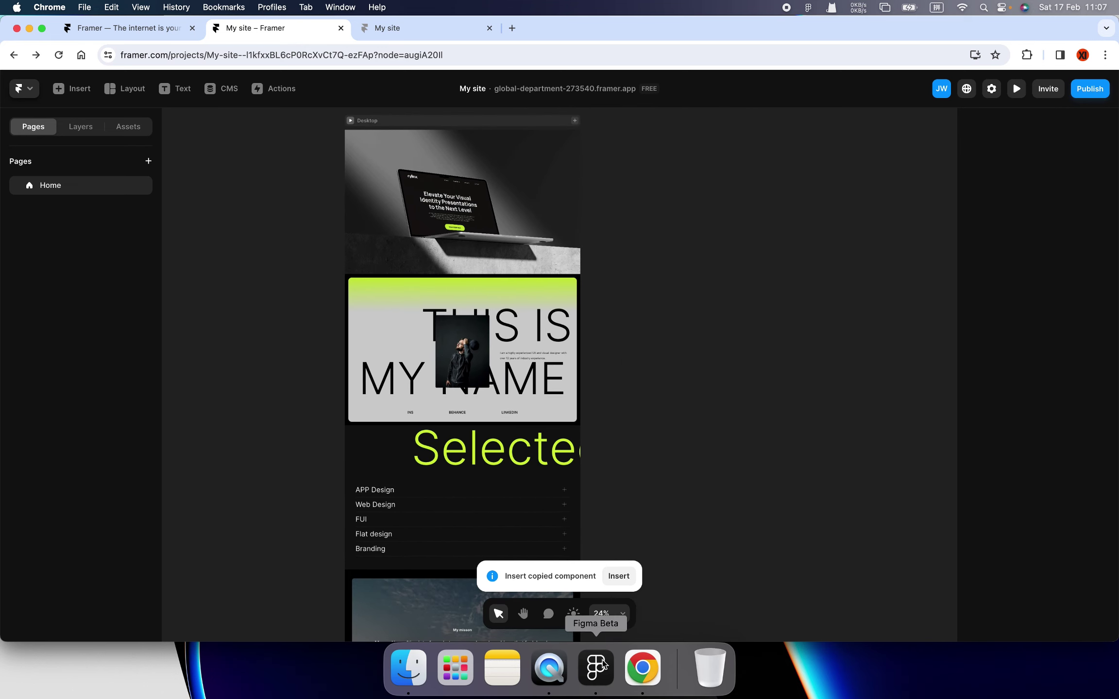
left_click(595, 668)
scroll(557, 287, "right", 5)
- Pan and zoom around Figma's Home design toward the navigation bar
scroll(556, 263, "left", 3)
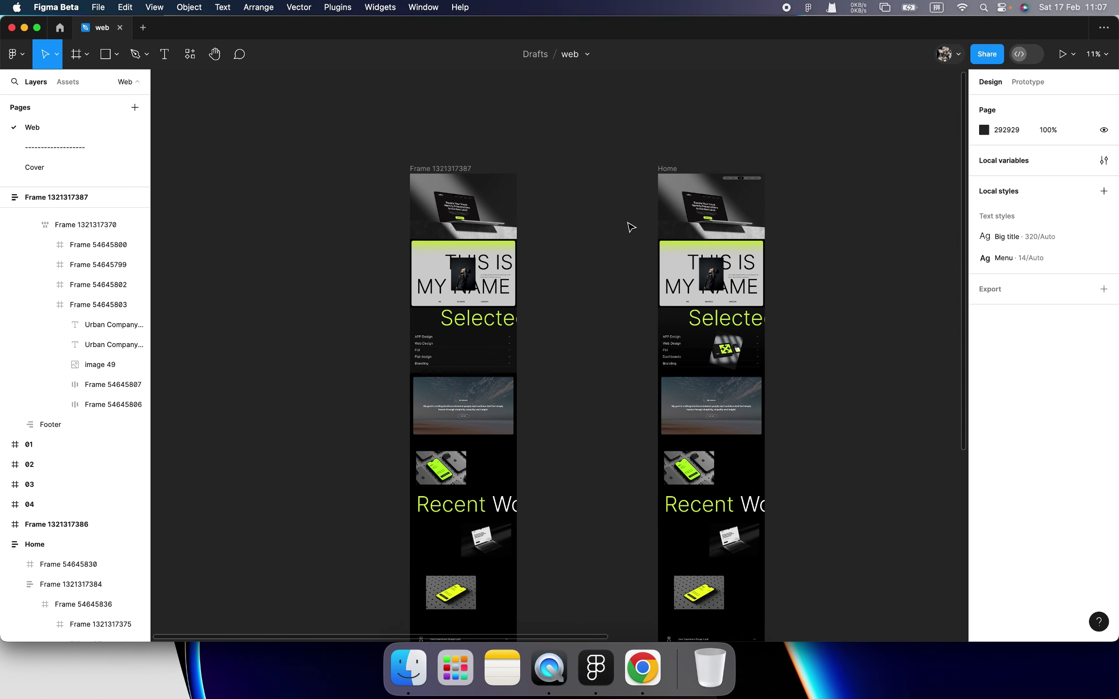
scroll(703, 199, "up", 5, "ctrl")
scroll(709, 192, "up", 5, "ctrl")
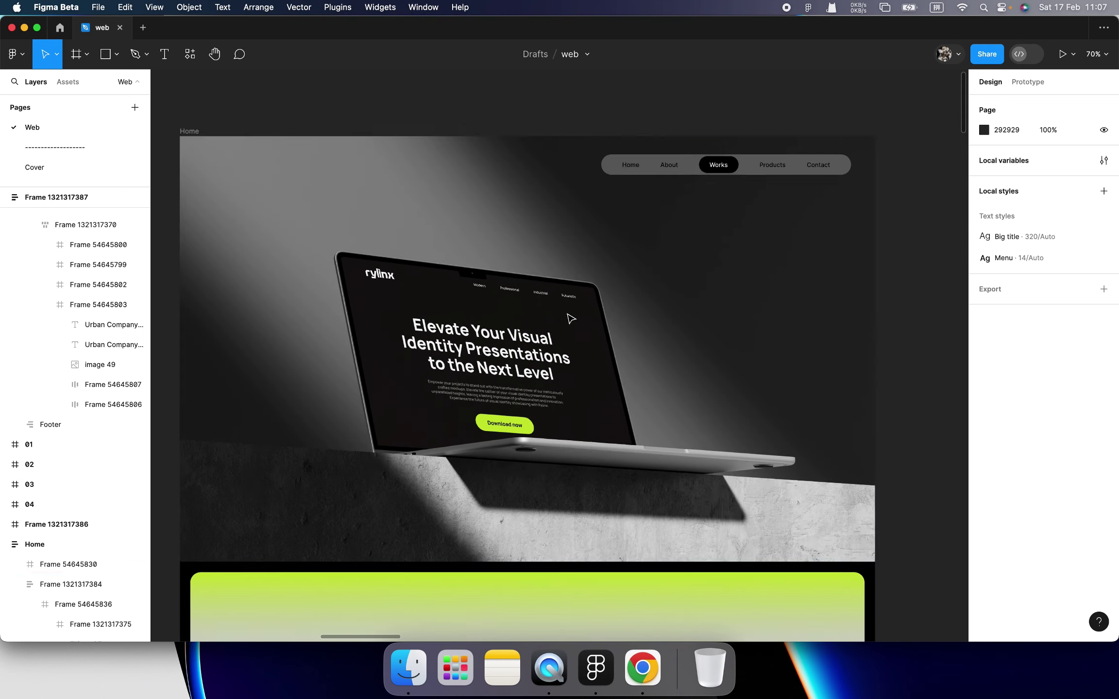
scroll(535, 272, "down", 3, "ctrl")
scroll(524, 275, "left", 5)
scroll(485, 262, "right", 5)
scroll(583, 238, "left", 3)
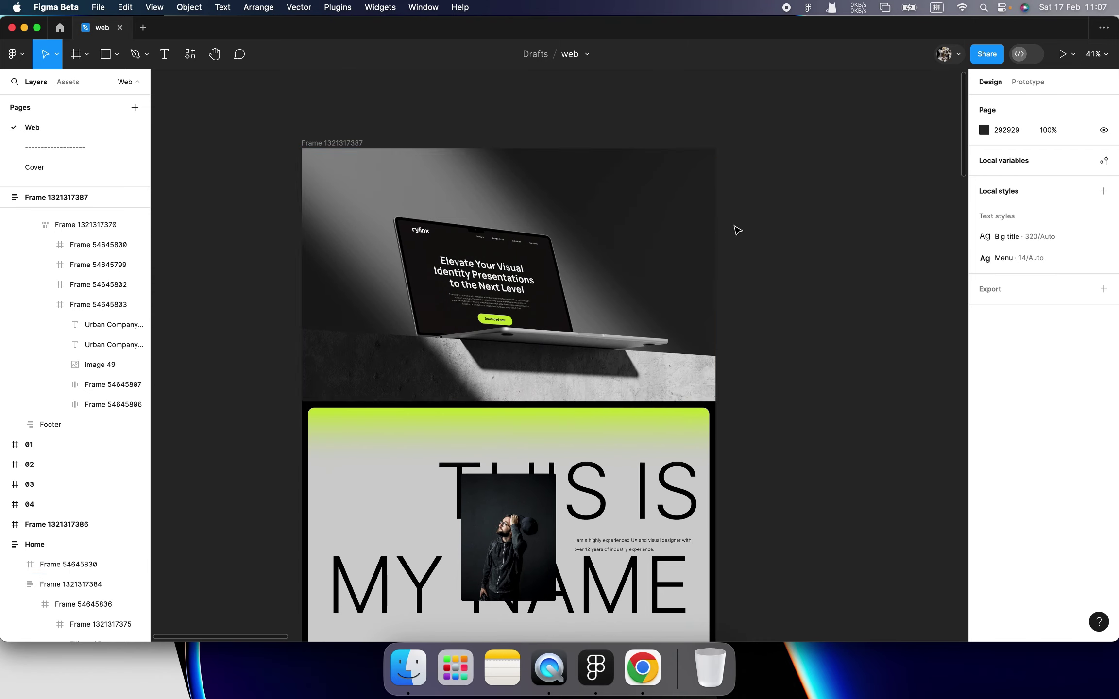
scroll(757, 199, "left", 3)
scroll(768, 173, "right", 3)
scroll(738, 173, "up", 5, "ctrl")
scroll(729, 172, "up", 3, "ctrl")
- Inspect the Home frame's navigation bar up close, then return to Framer
left_click(729, 172)
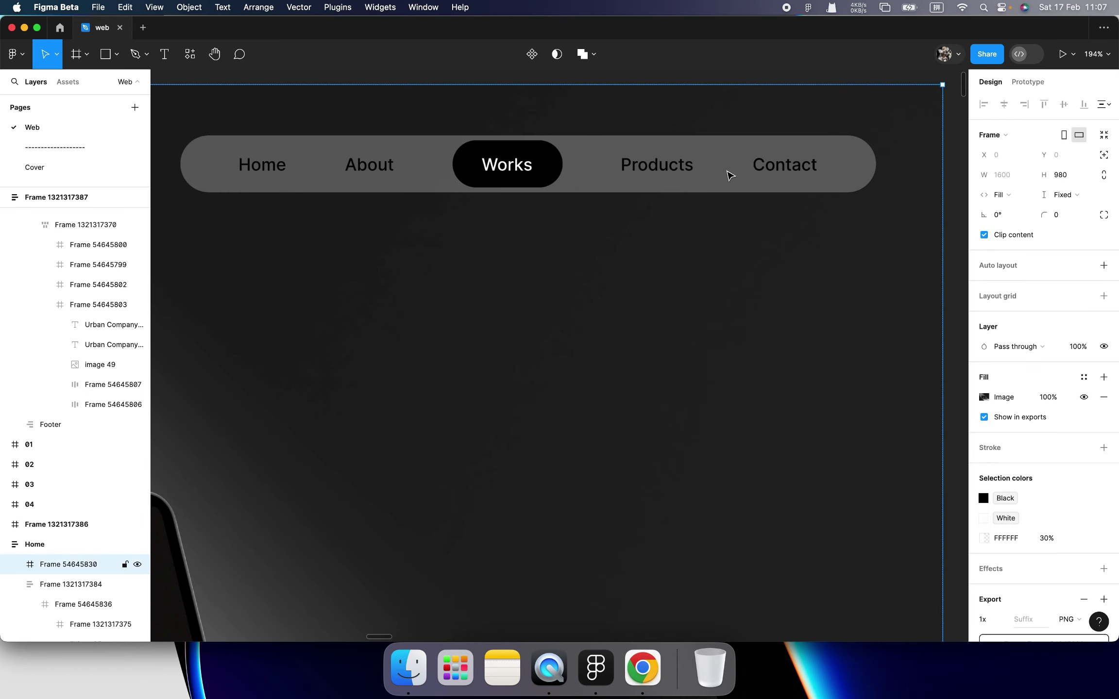
double_click(686, 182)
scroll(634, 182, "down", 2, "ctrl")
left_click(831, 232)
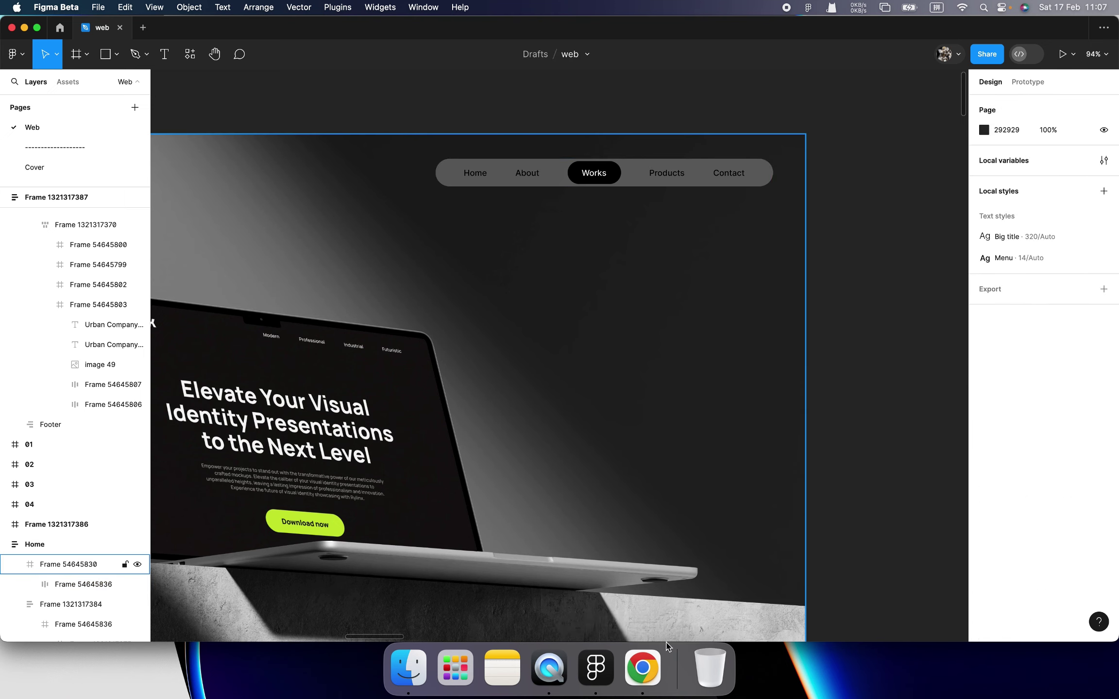
left_click(656, 666)
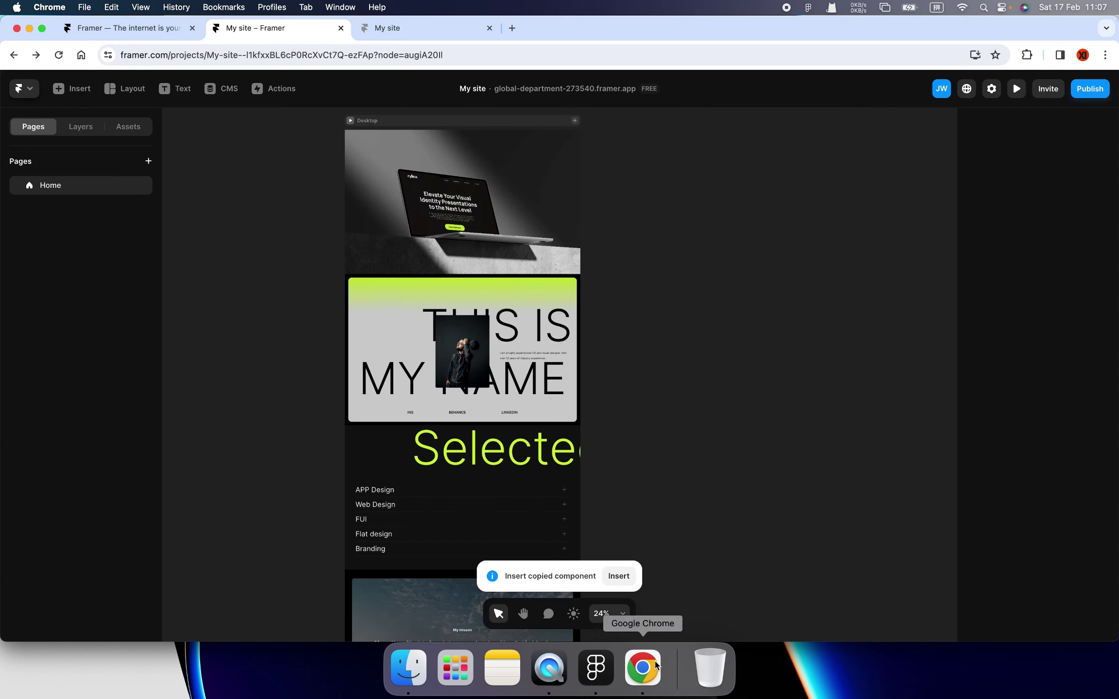
left_click(504, 184)
scroll(515, 209, "up", 3)
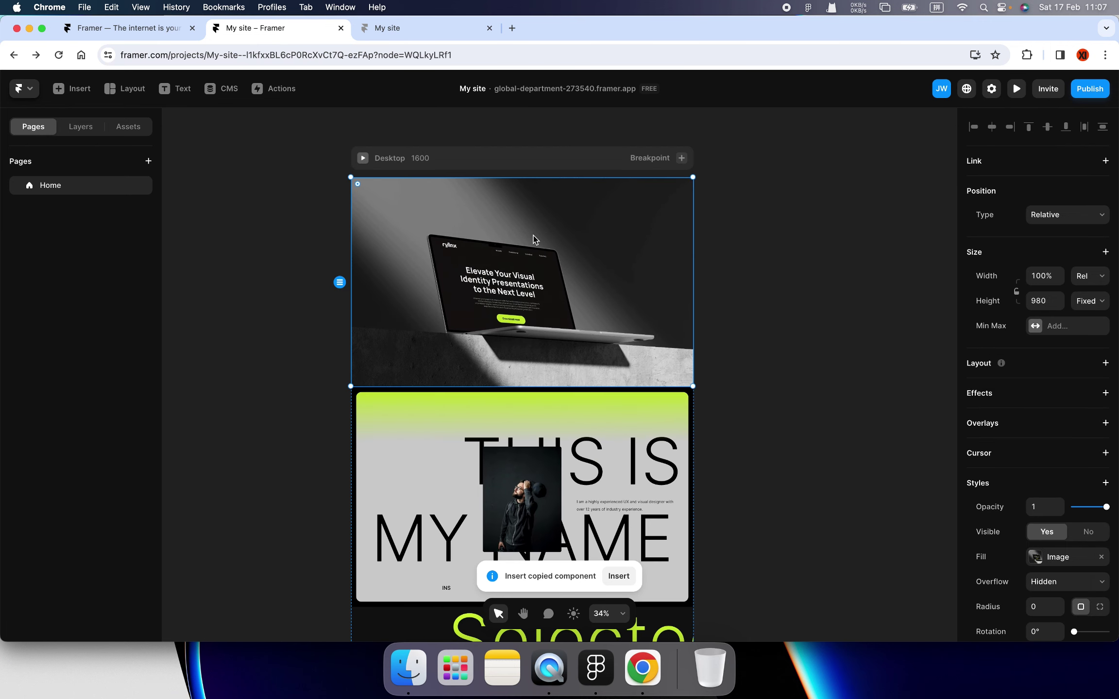
left_click(77, 128)
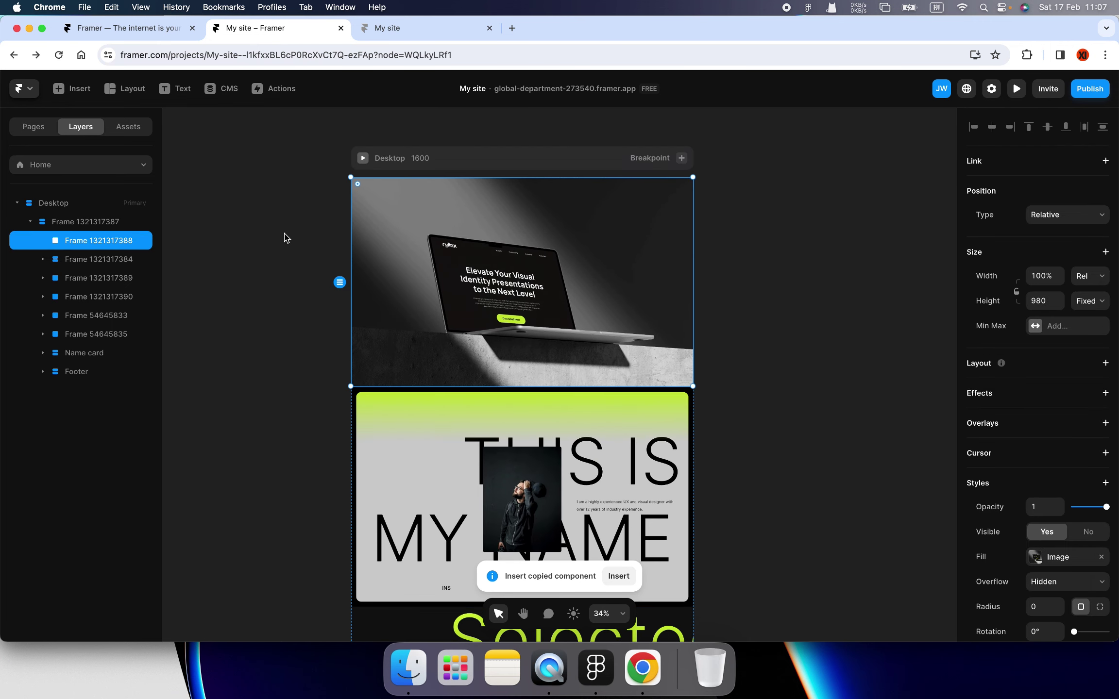
scroll(428, 370, "down", 2)
scroll(437, 364, "down", 2)
left_click(460, 362)
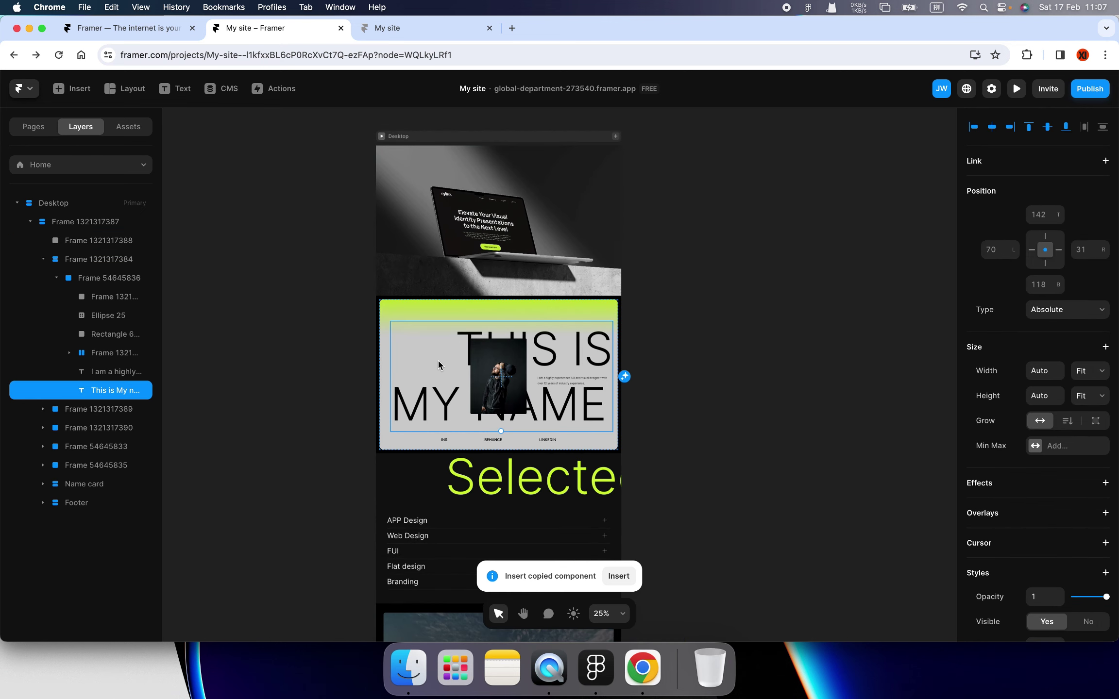
left_click(405, 299)
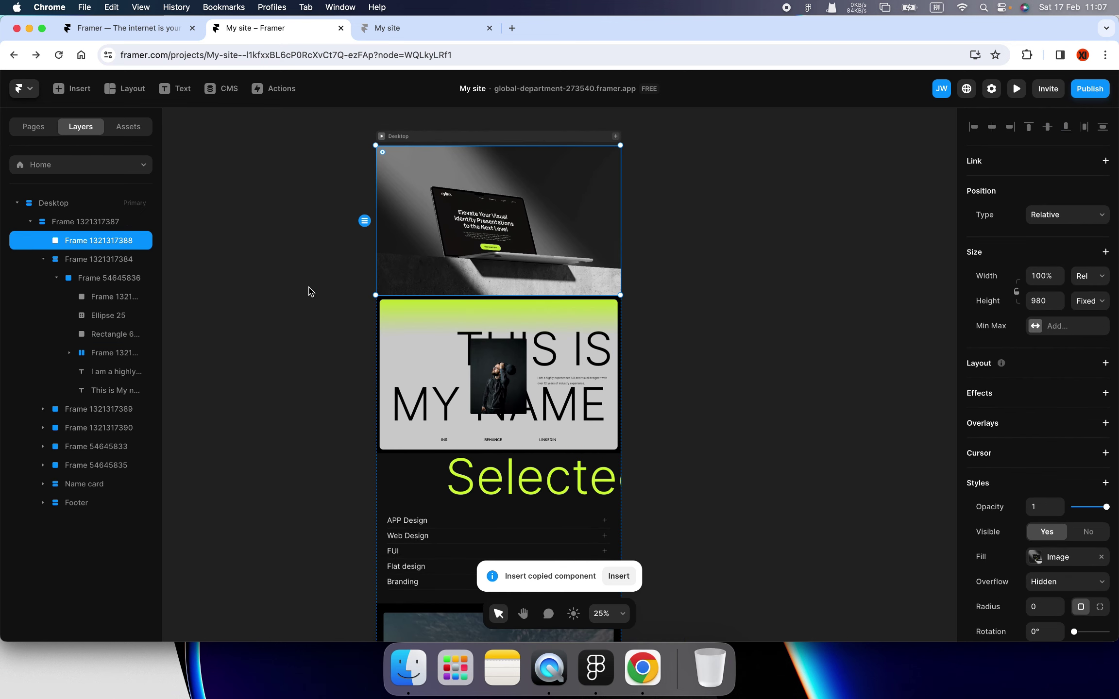
left_click(384, 291)
left_click(30, 222)
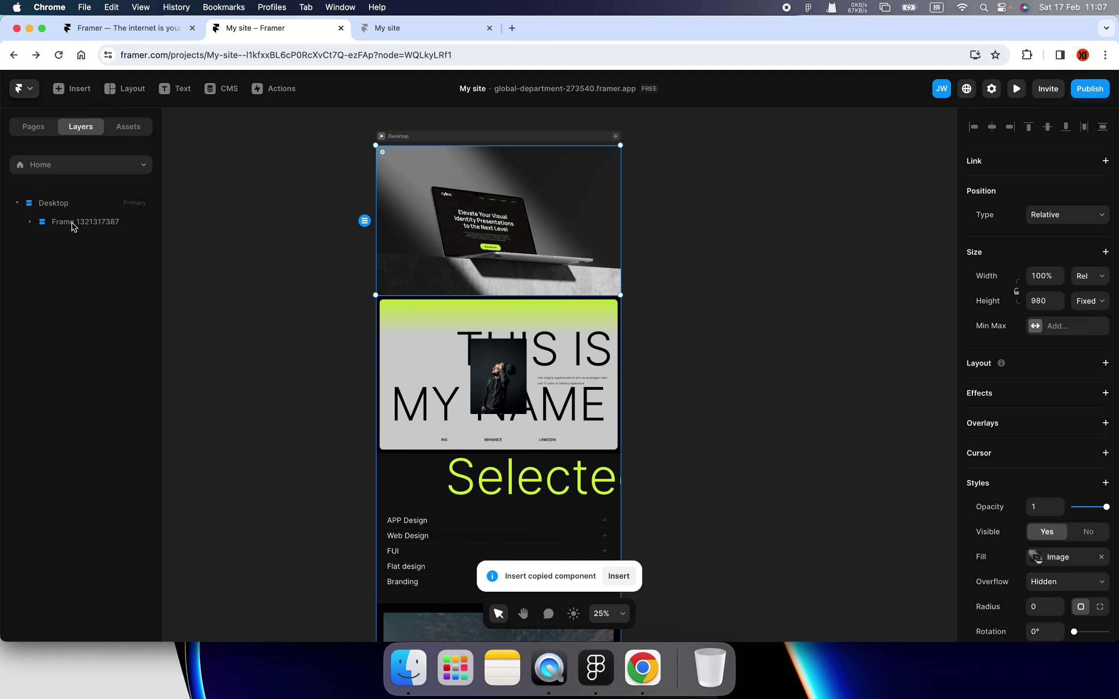
left_click(31, 223)
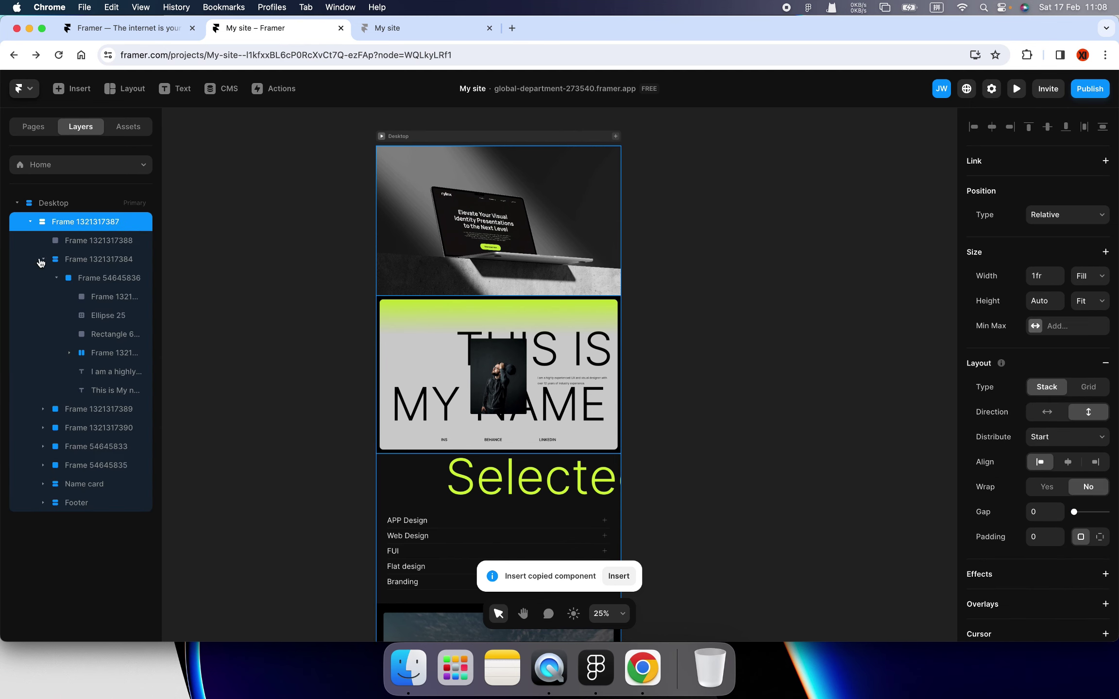
left_click(90, 241)
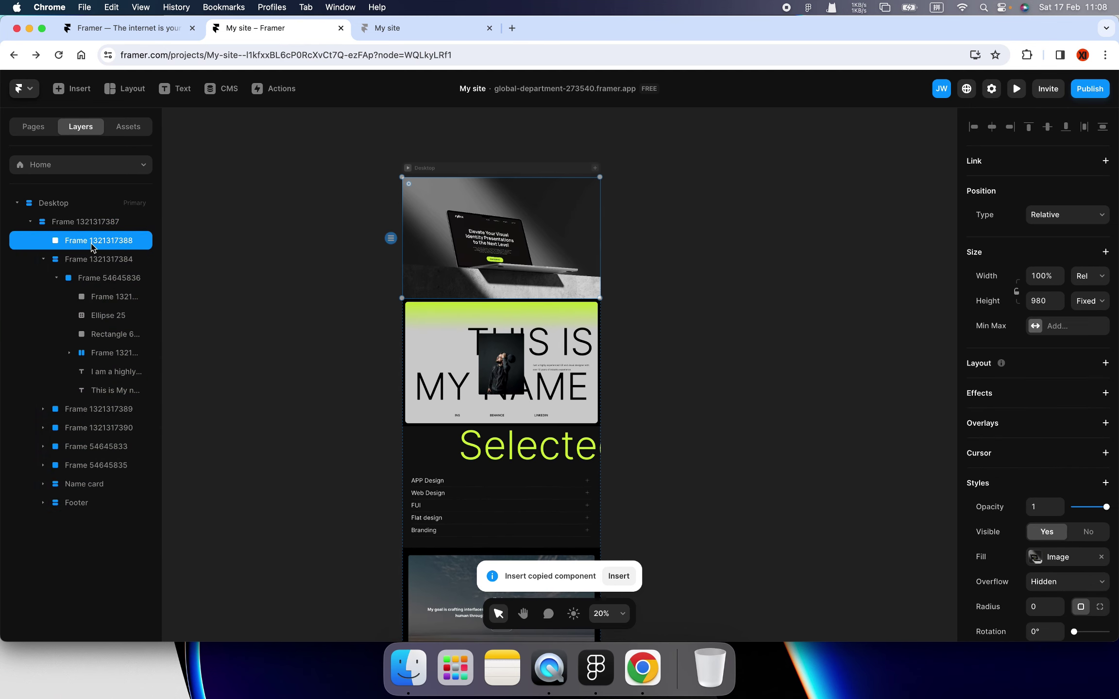
scroll(318, 255, "up", 3)
scroll(319, 256, "up", 2)
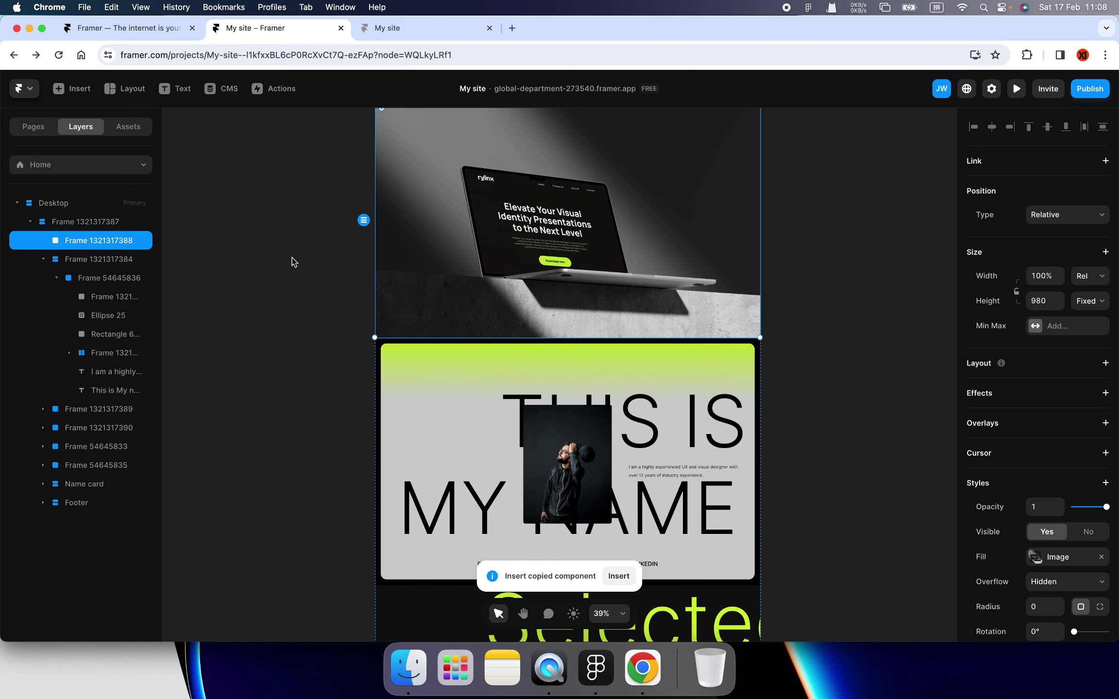
- Rename the hero, name and Selected works section layers to Screen 01, 02 and 03
double_click(117, 246)
type("Screen 01")
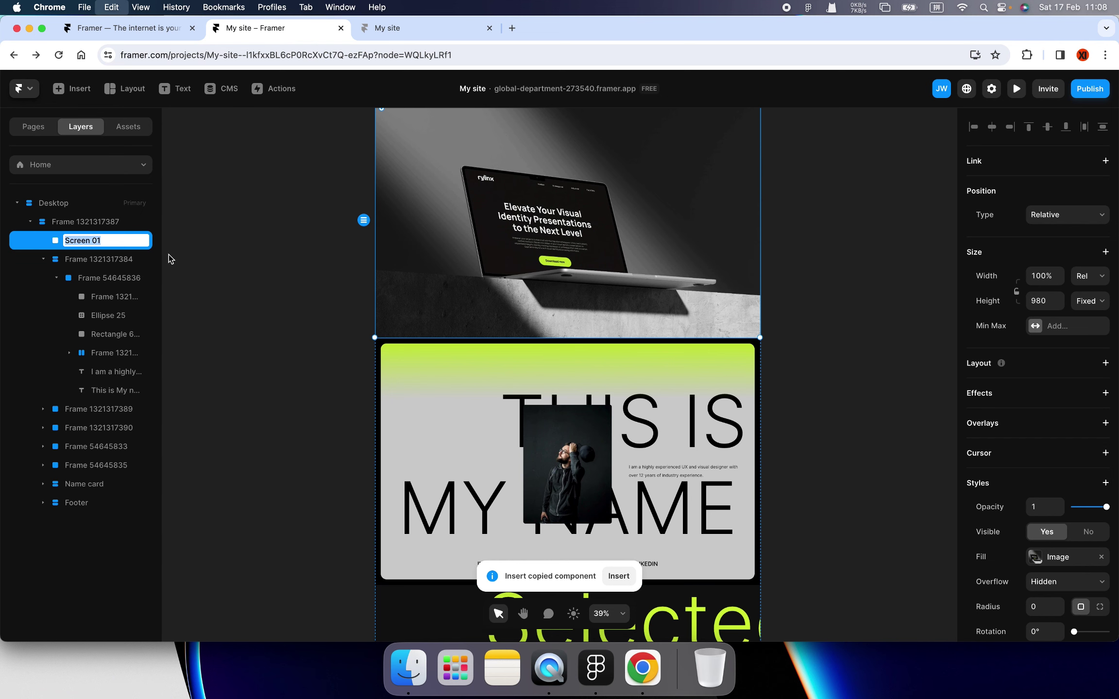
double_click(97, 266)
type("Screen 02")
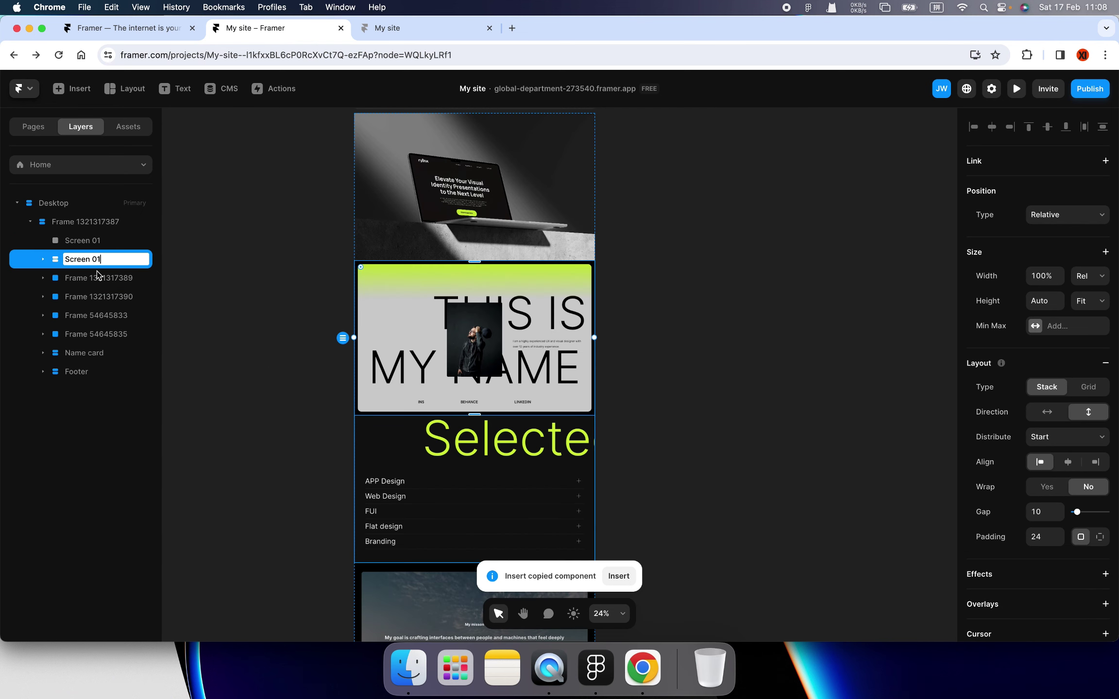
key("Return")
double_click(96, 277)
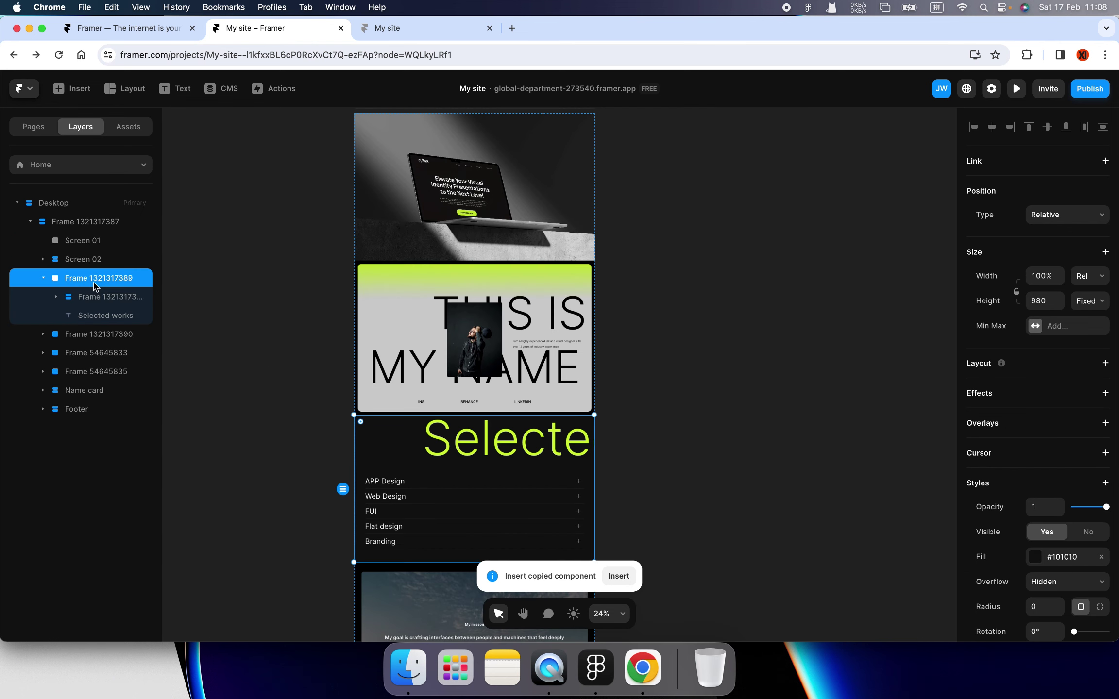
type("Screen 03")
key("Return")
- Rename the fourth, Recent Works and Experience sections to Screen 04, 05 and 06
double_click(112, 334)
type("Screen 01")
key("Return")
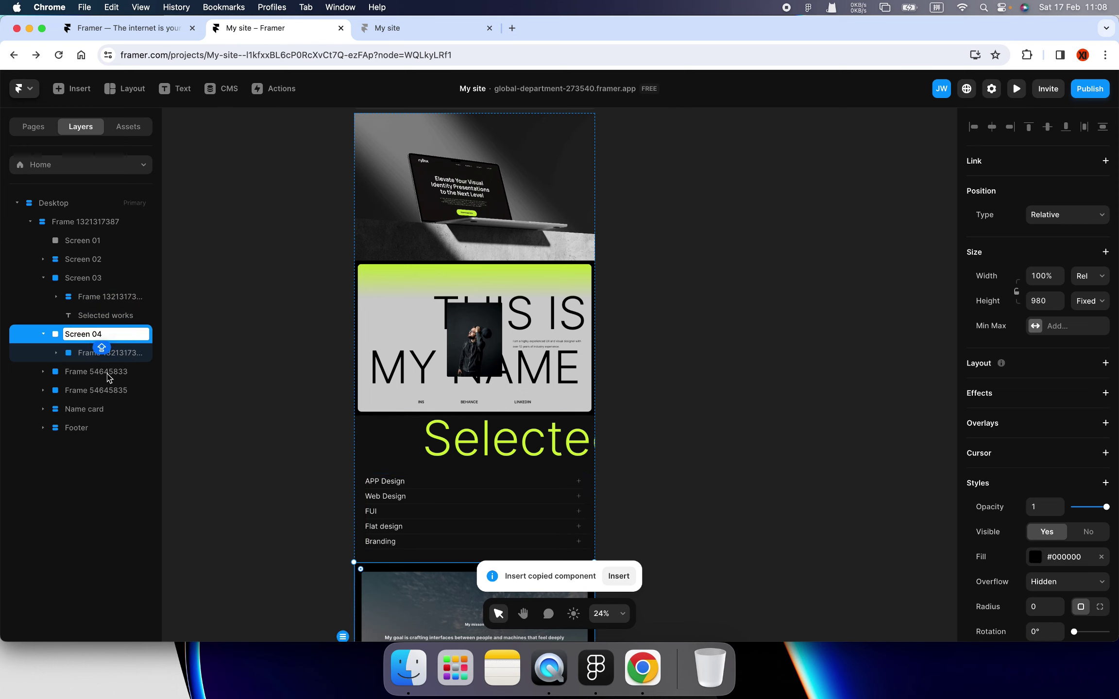
double_click(100, 372)
type("Screen 05")
key("Return")
double_click(103, 465)
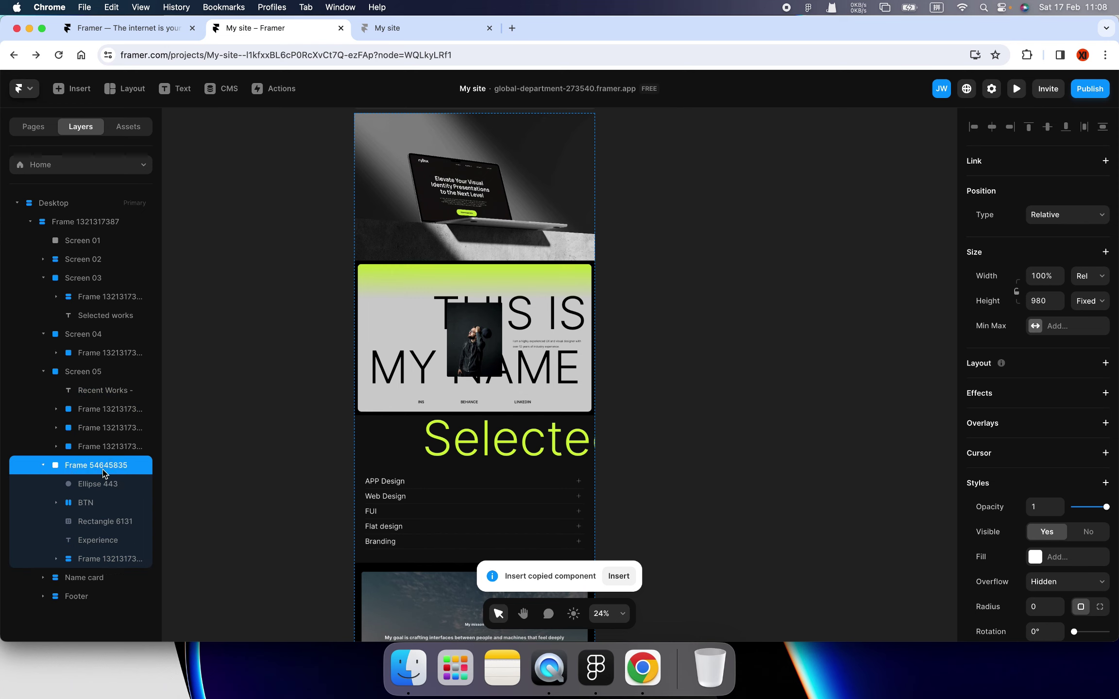
type("Screen 06")
left_click(210, 491)
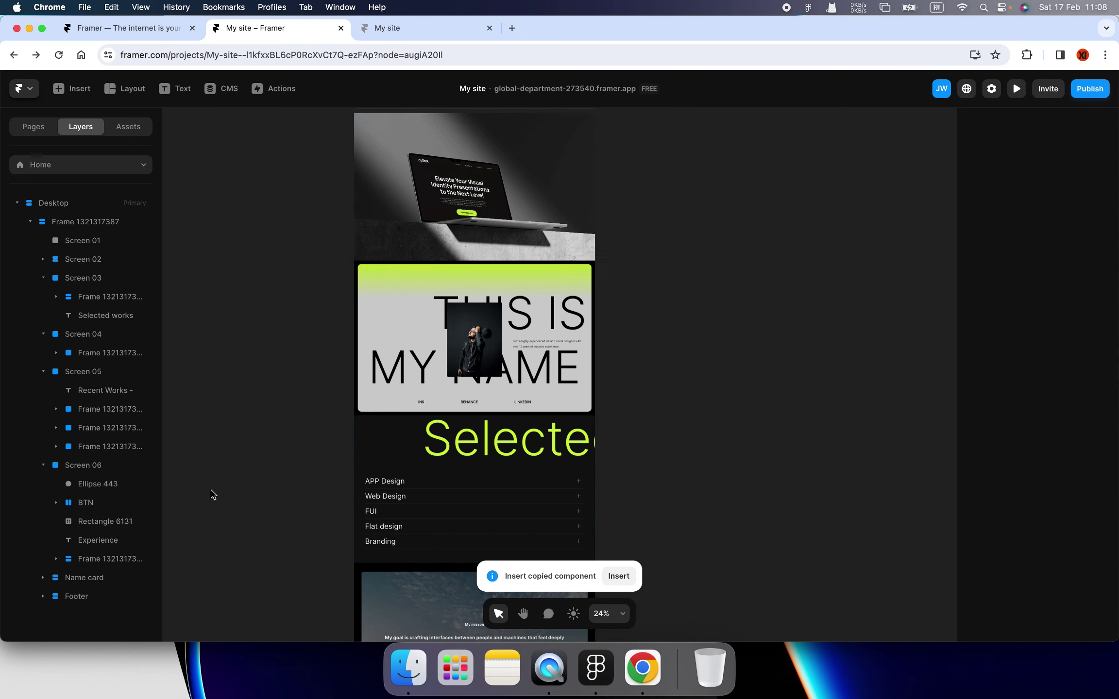
- Collapse the Screen 03–06 and Name card layers in the Layers panel
scroll(253, 496, "down", 3)
left_click(44, 466)
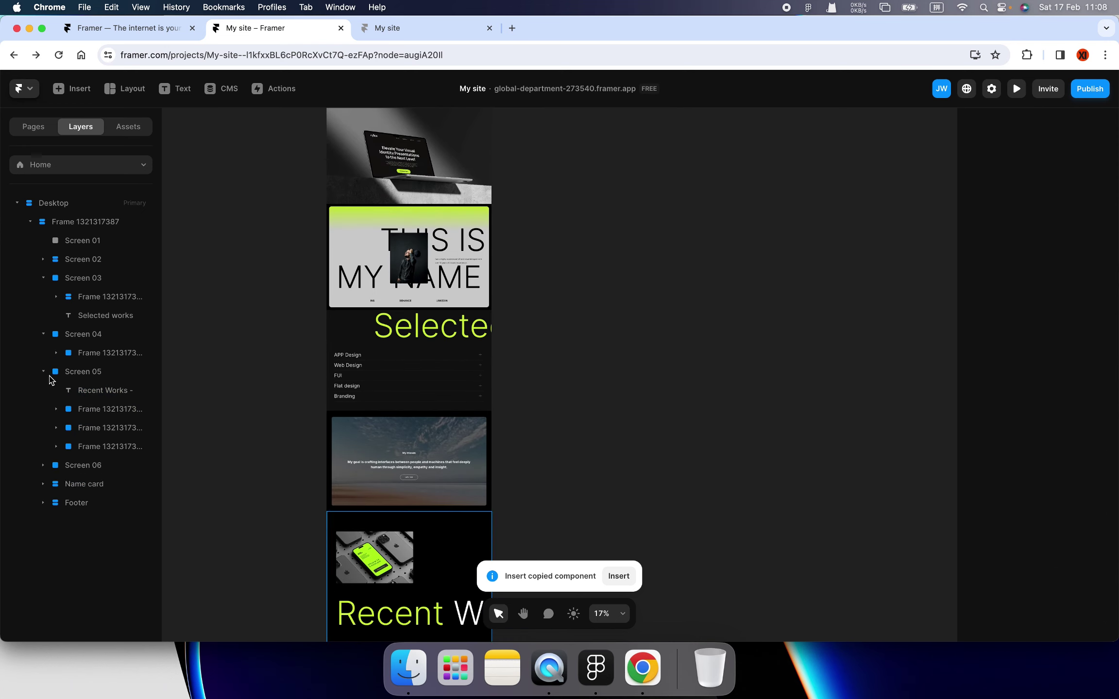
left_click(43, 372)
left_click(44, 334)
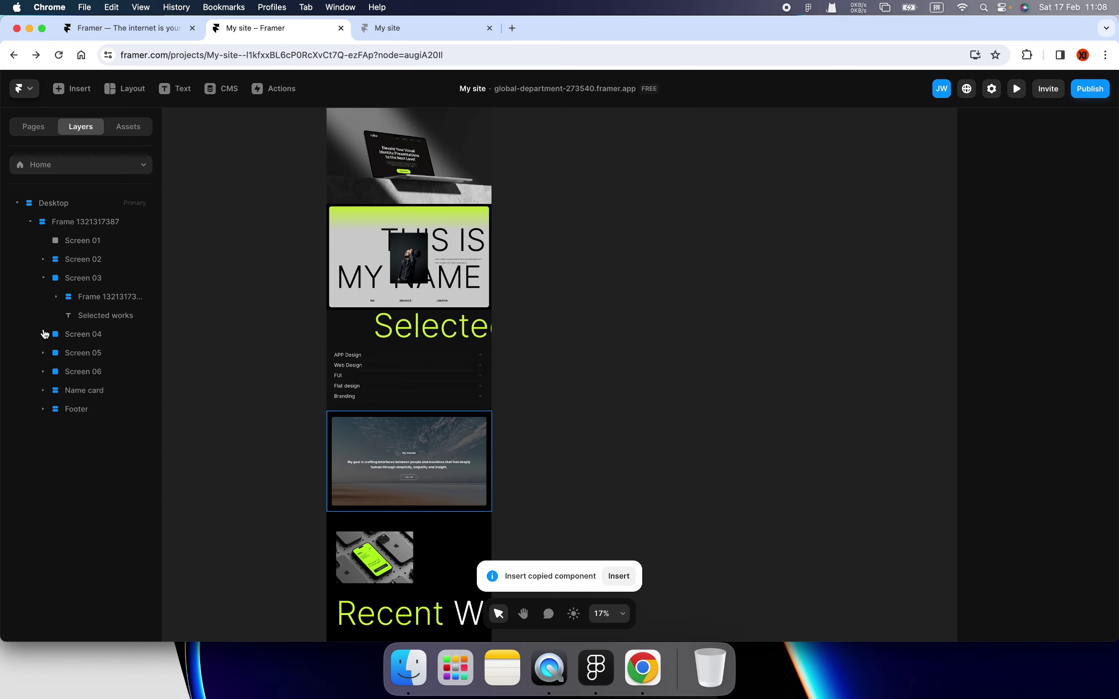
left_click(43, 278)
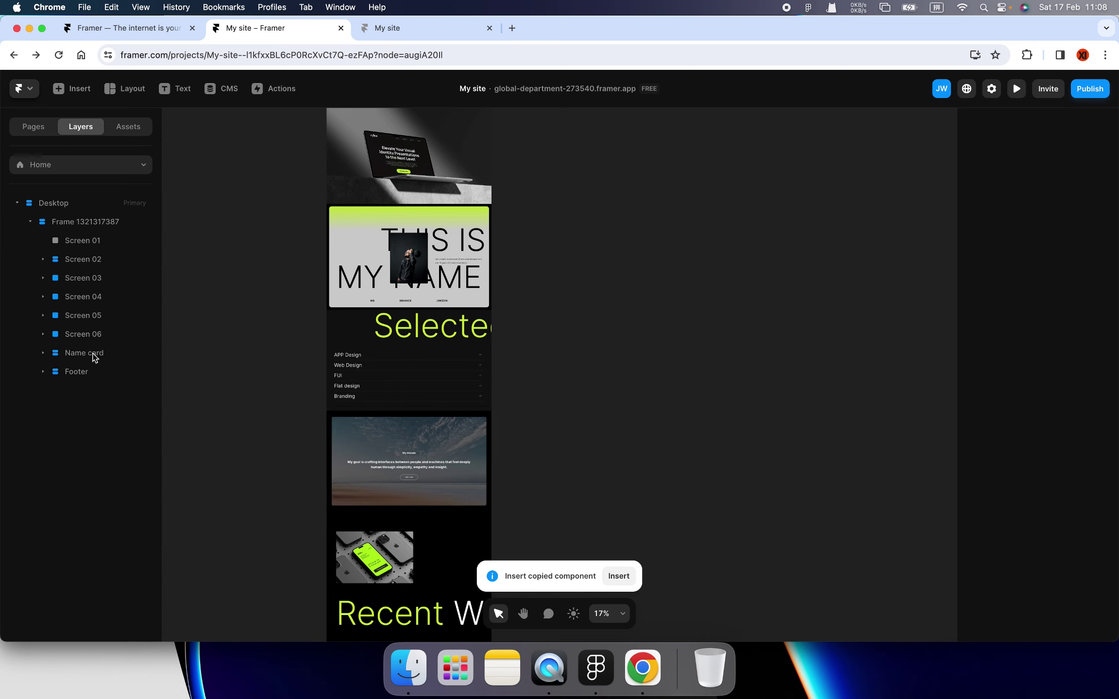
left_click(84, 353)
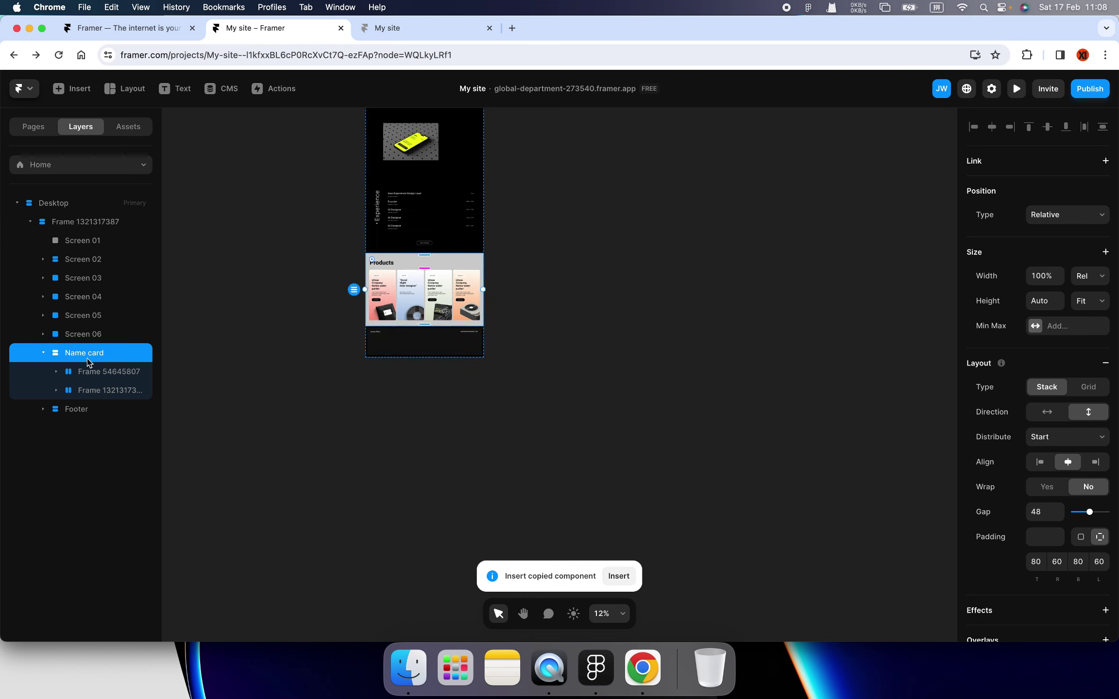
left_click(43, 353)
- Rename the Name card section to Screen 07
left_click(78, 372)
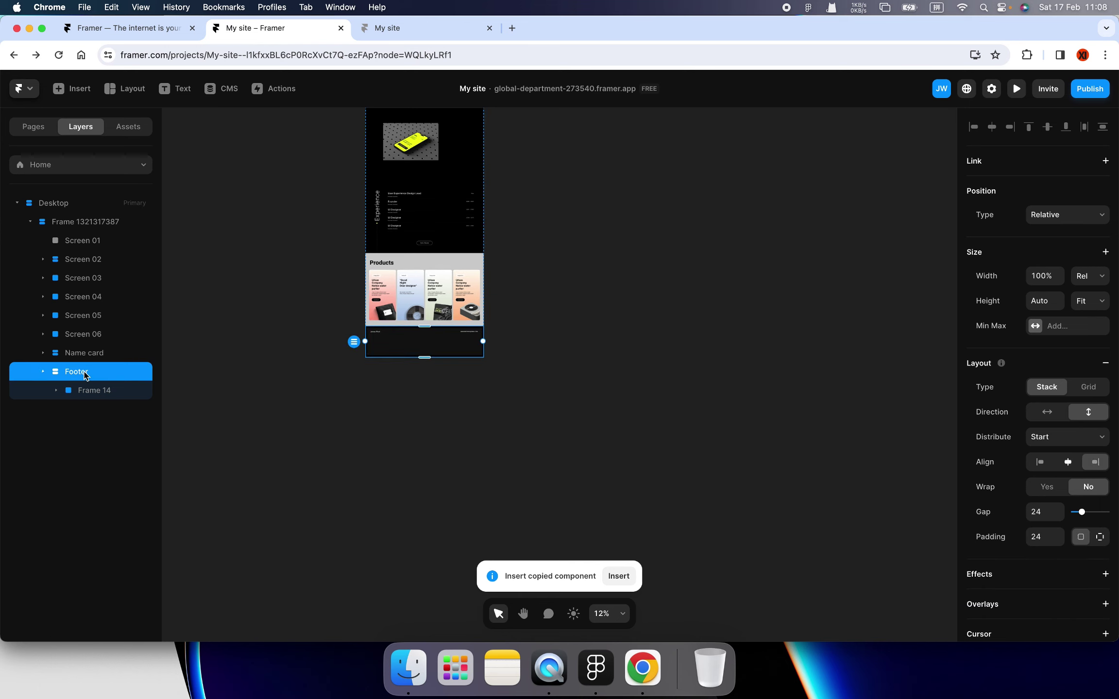
left_click(83, 353)
double_click(84, 353)
type("Screen 01")
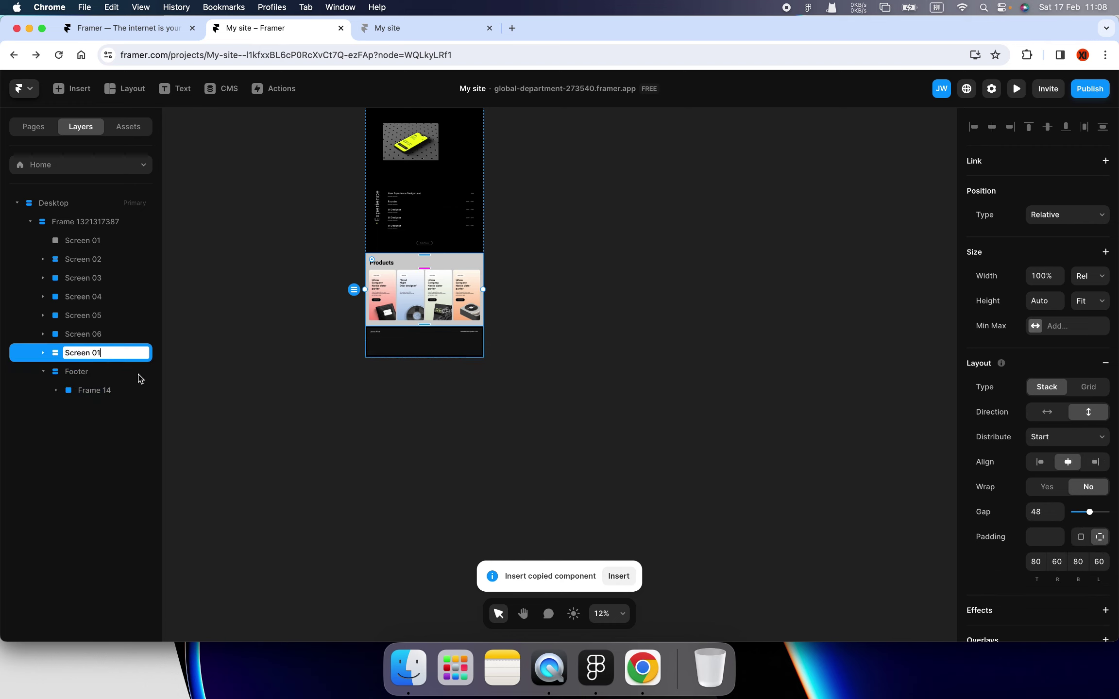
type(" 07")
key("Return")
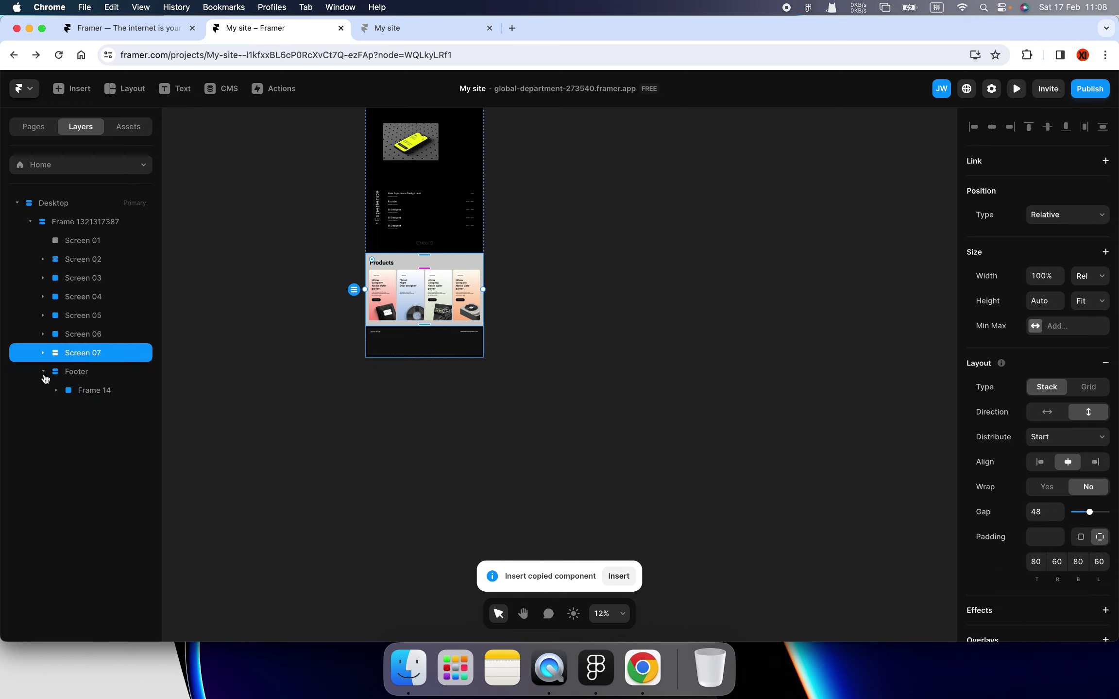
- Collapse the Footer layer and select the frame wrapping all the screens
left_click(43, 372)
scroll(327, 317, "up", 5)
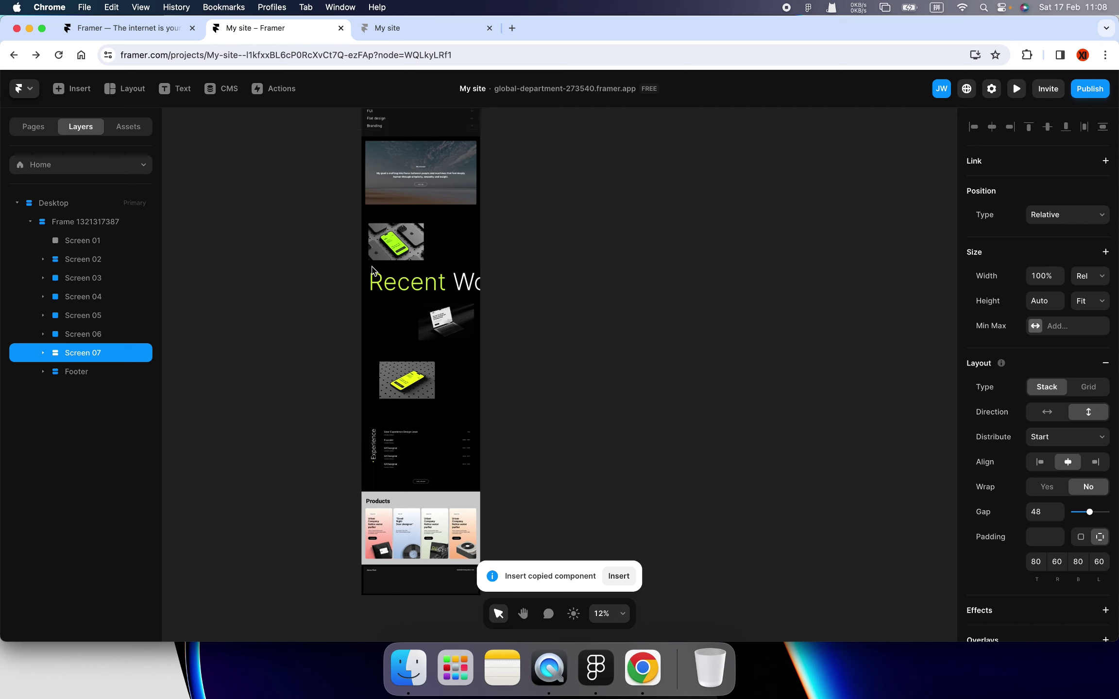
scroll(371, 270, "up", 5)
scroll(345, 301, "down", 3)
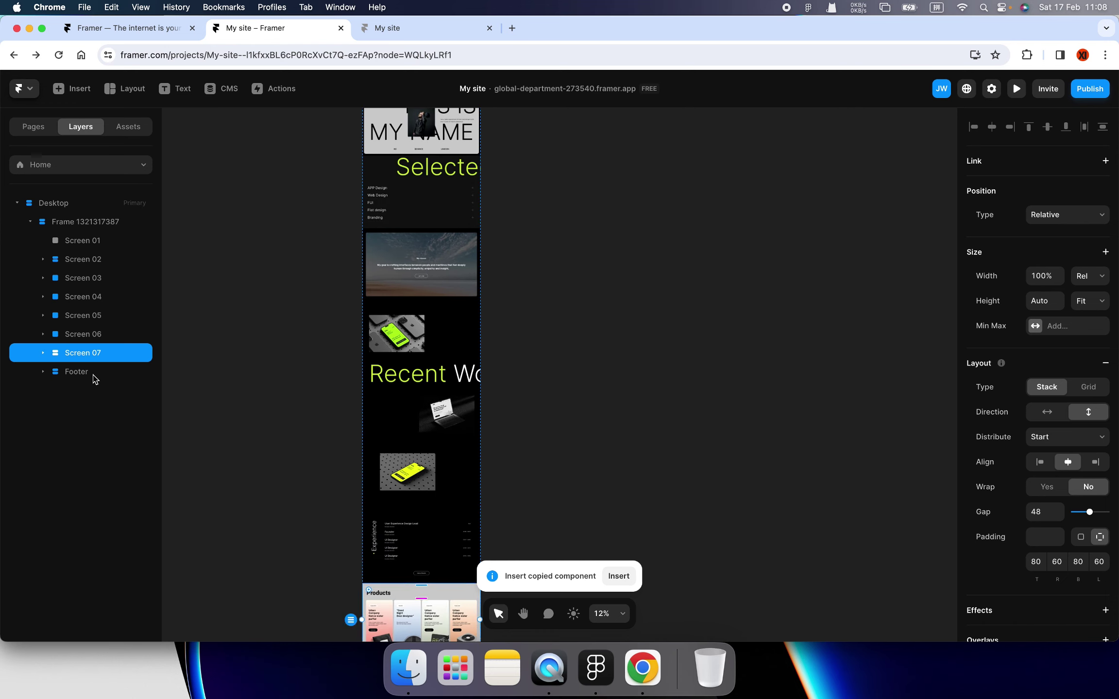
left_click(95, 379)
scroll(340, 340, "up", 10)
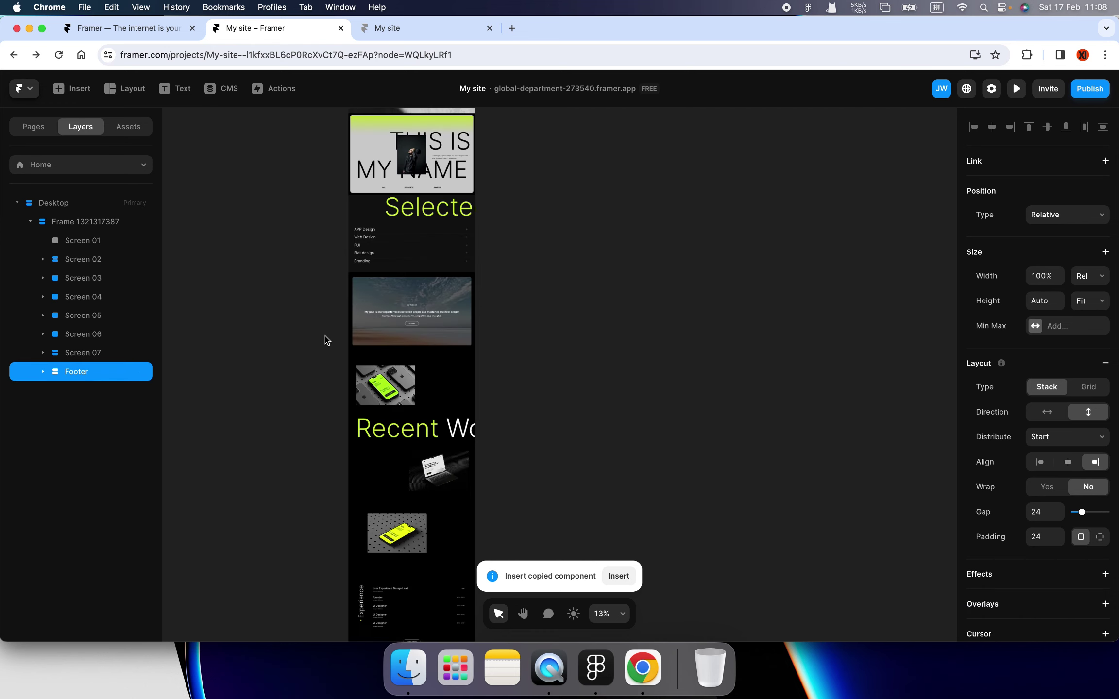
left_click(83, 222)
scroll(458, 269, "up", 5)
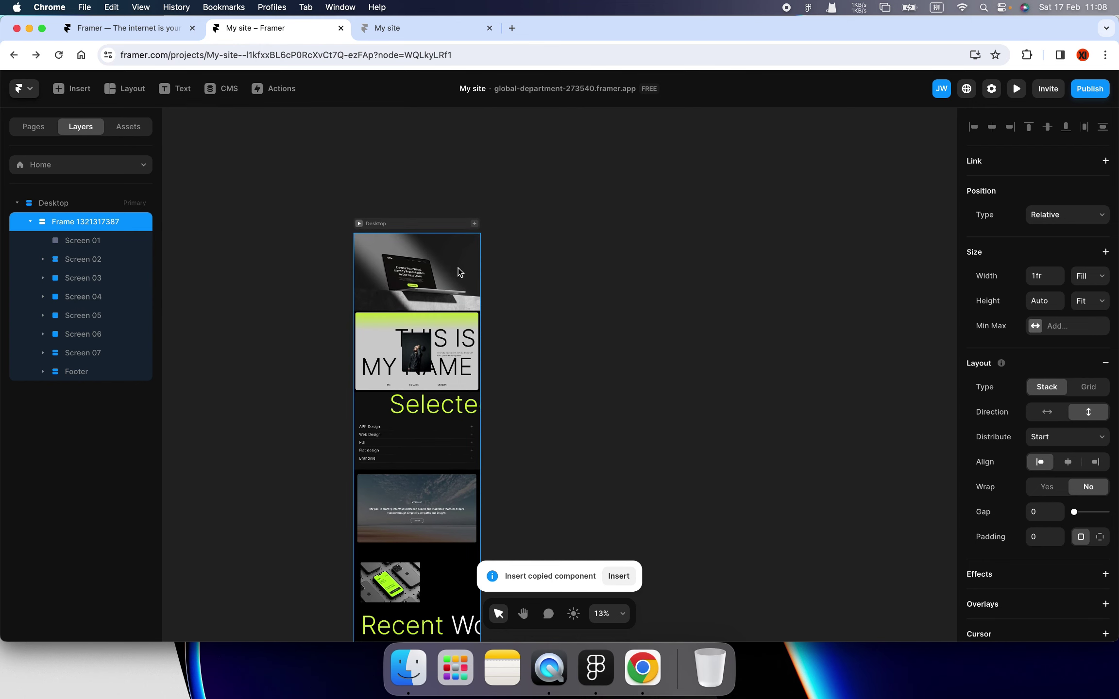
- Remove the wrapper frame's stack so the screens sit directly inside Desktop
right_click(105, 222)
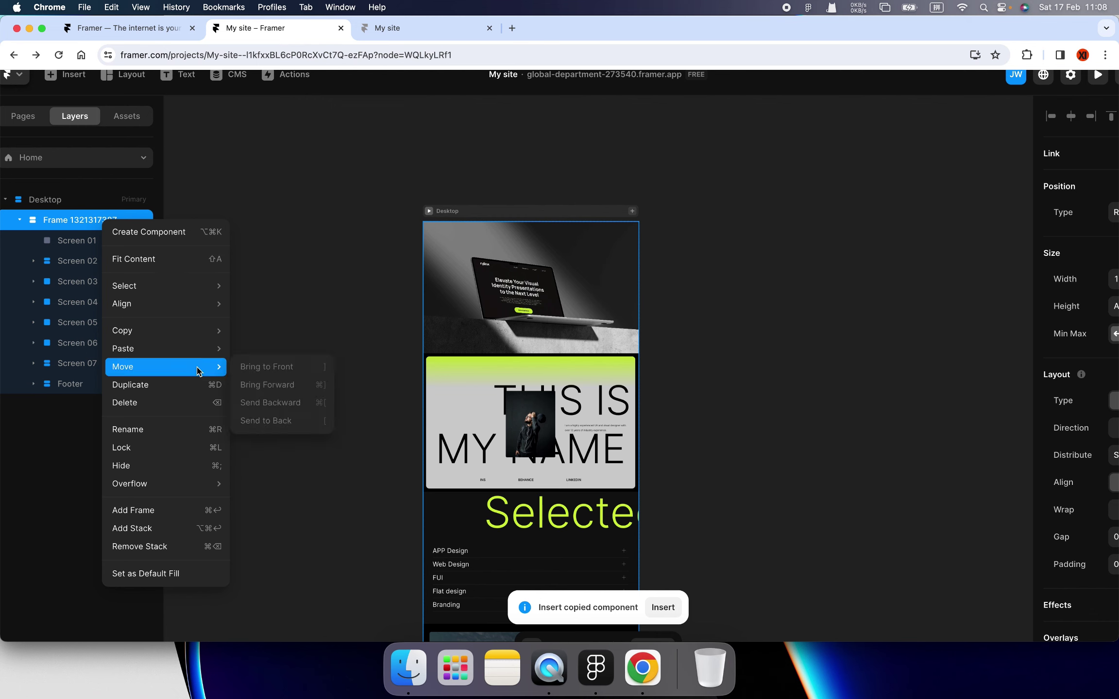
left_click(172, 547)
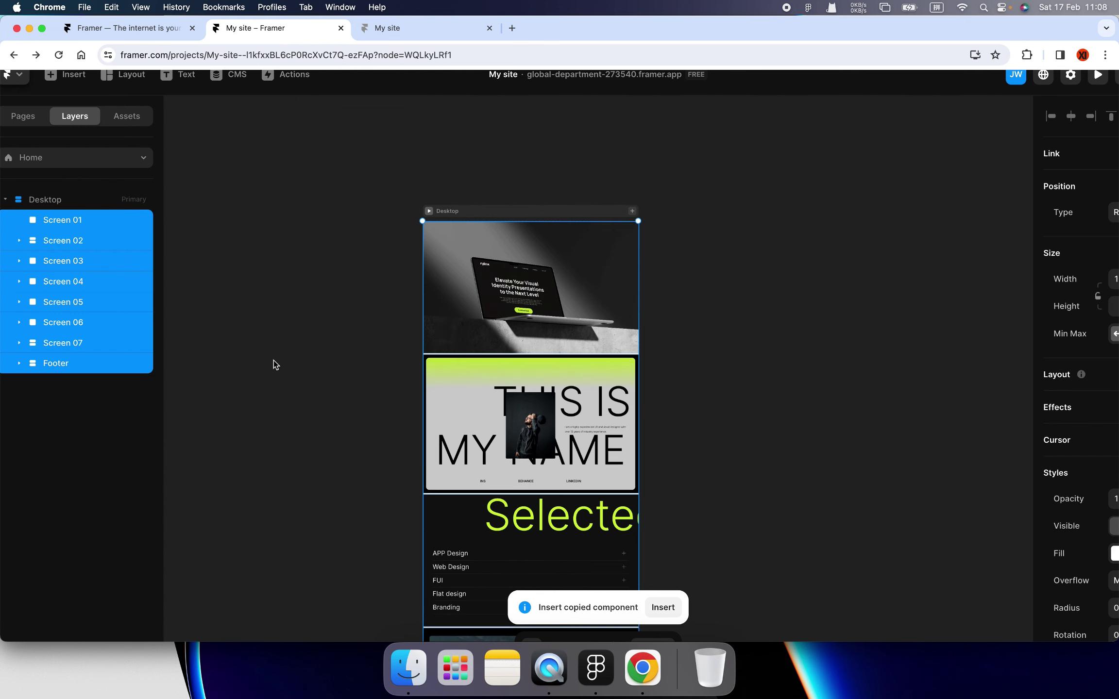
scroll(295, 356, "down", 3)
scroll(565, 299, "up", 3)
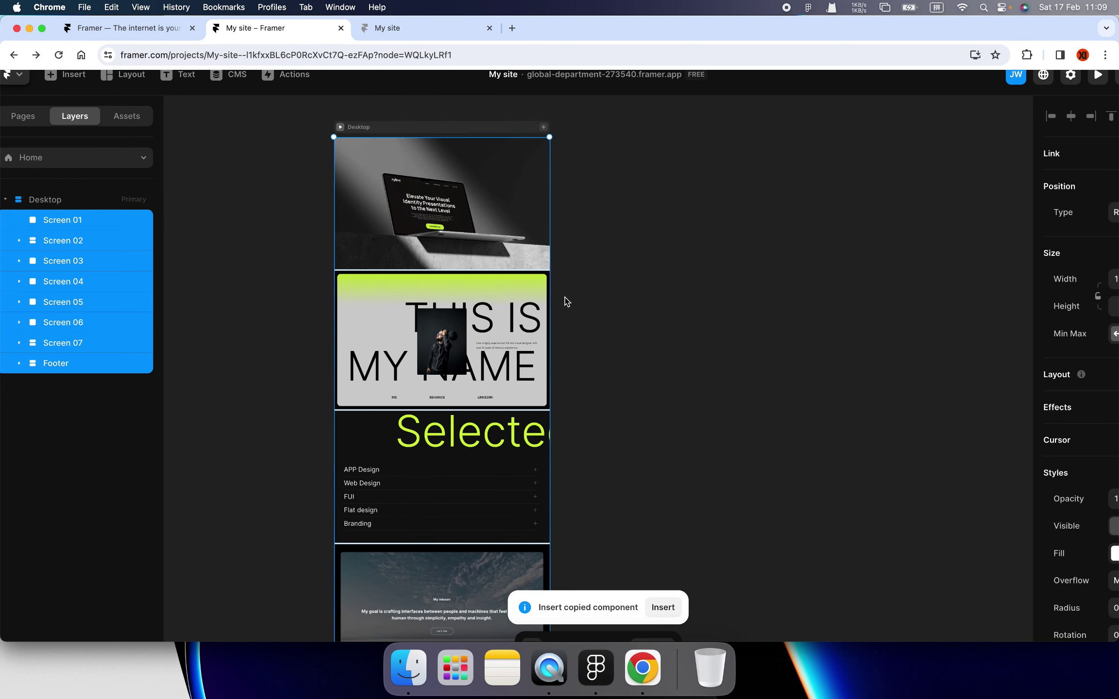
scroll(566, 302, "up", 3)
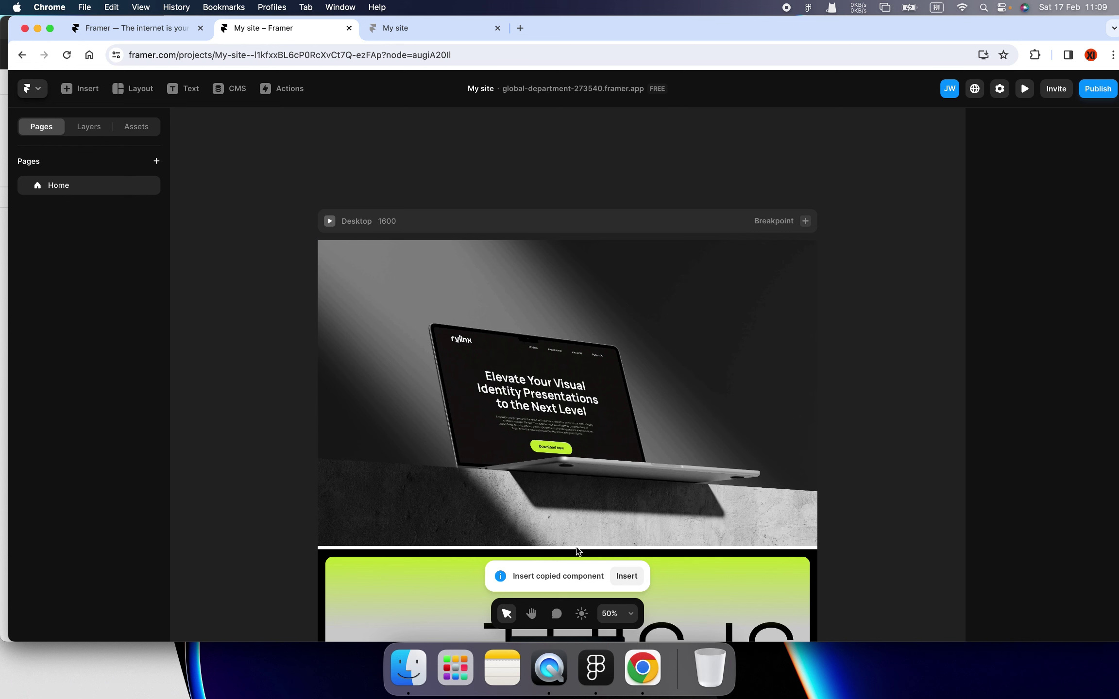
scroll(578, 552, "down", 2)
- Select the Desktop breakpoint and view the page's layer tree
left_click(567, 155)
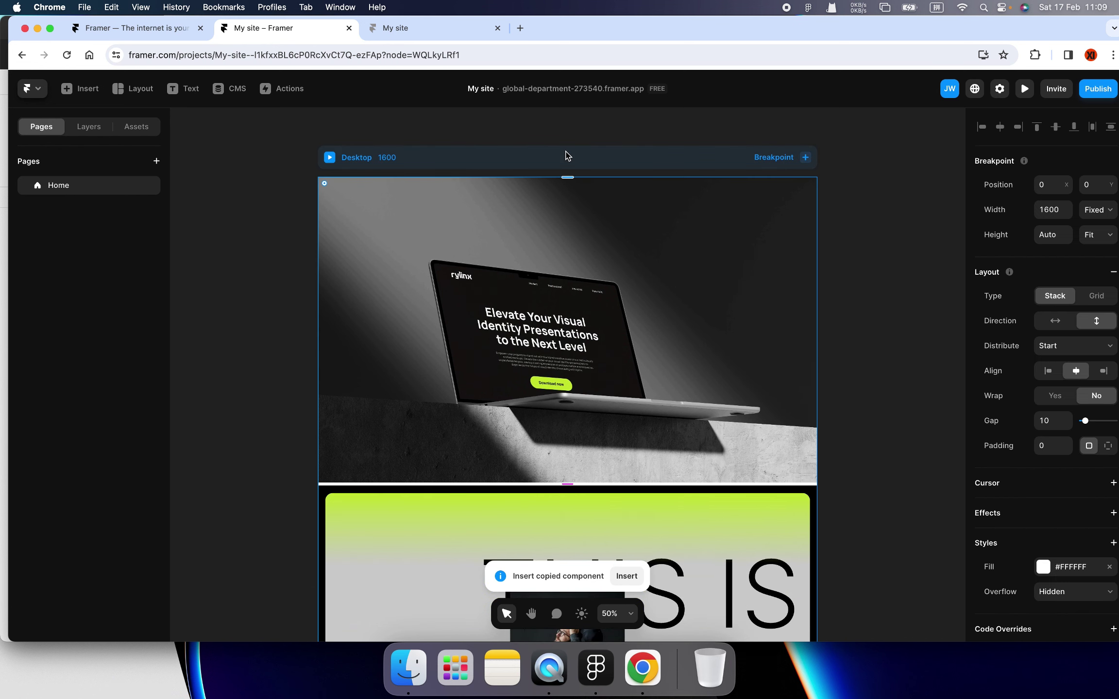
left_click(89, 128)
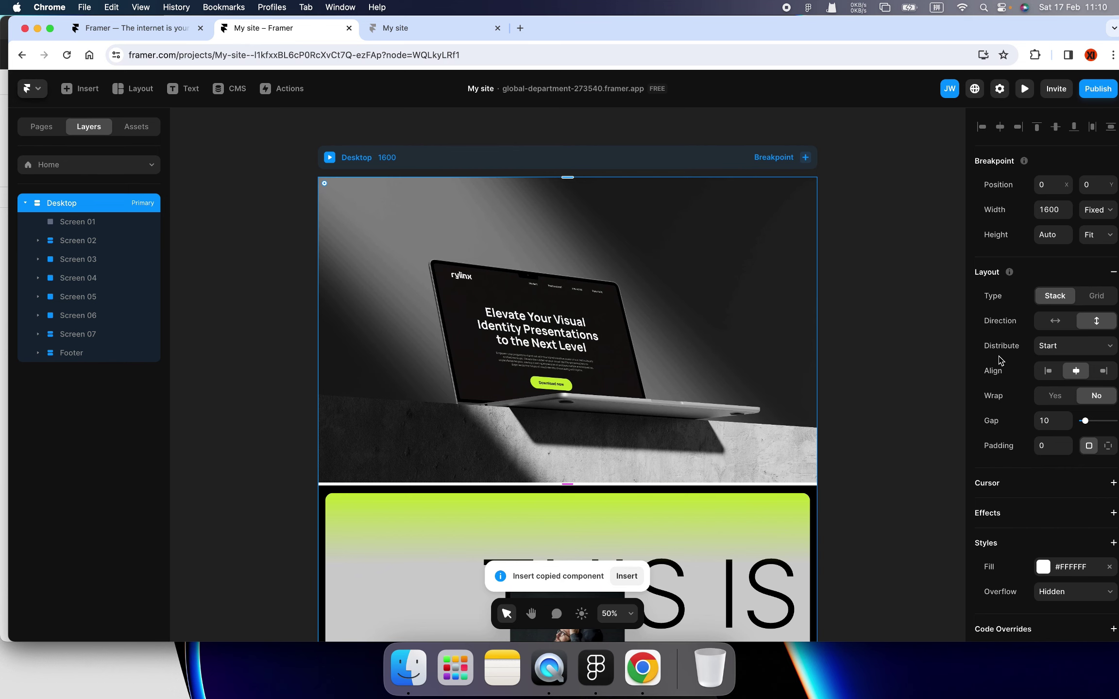
scroll(1010, 374, "down", 1)
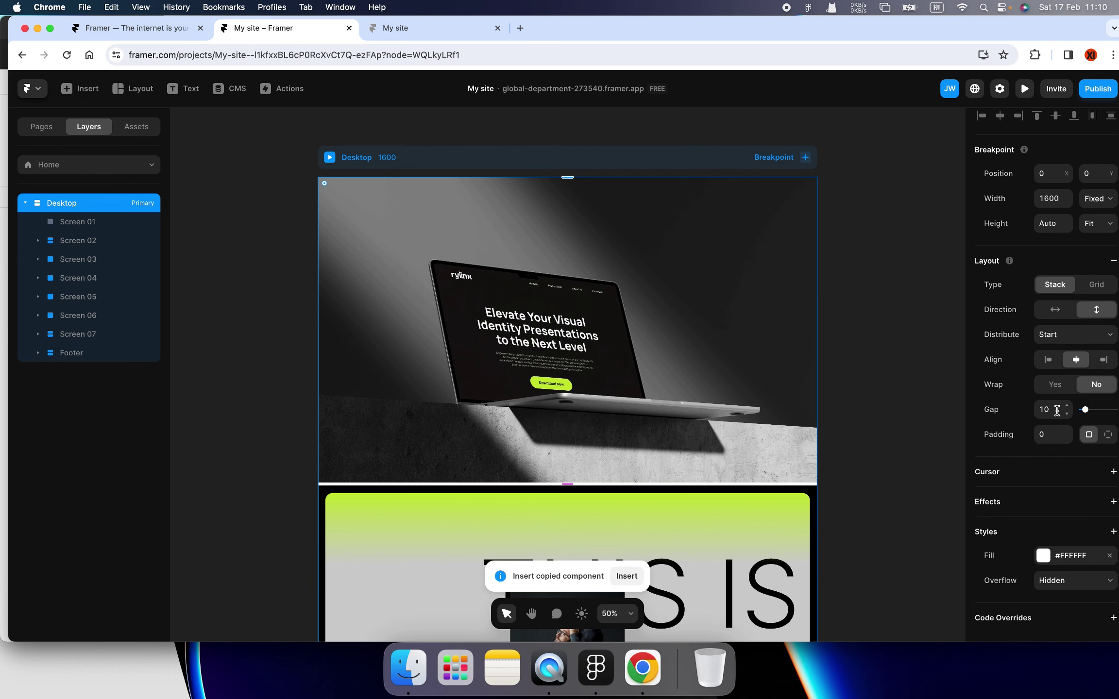
left_click(595, 668)
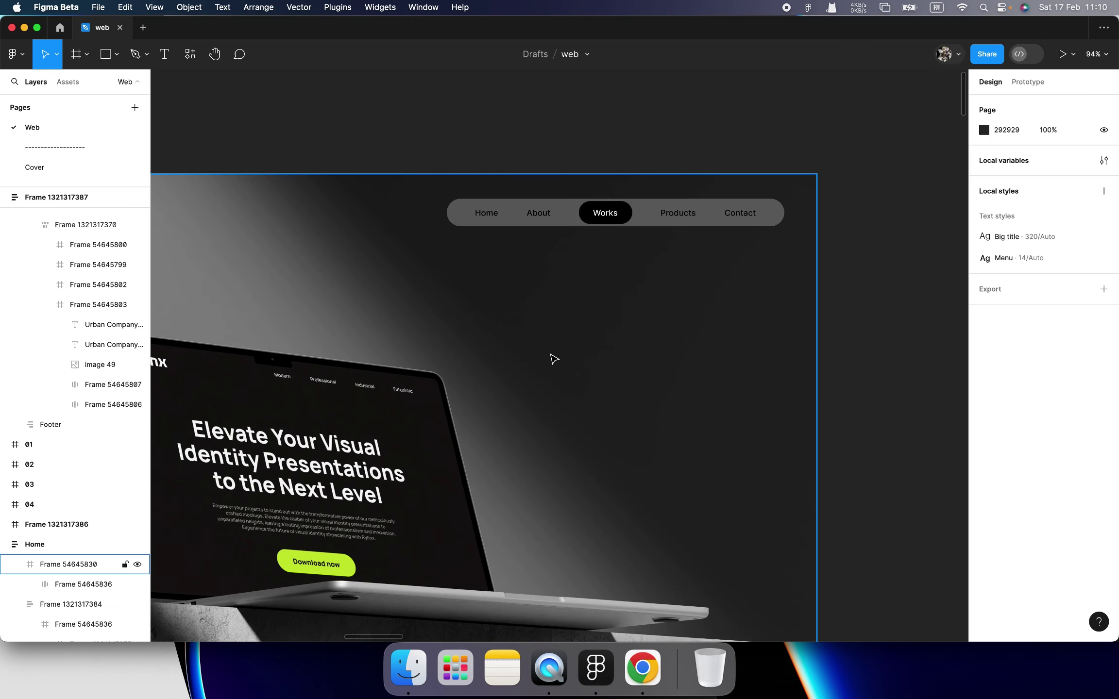
- Draw a new frame on the Figma canvas with a rectangle inside it
scroll(544, 340, "down", 10)
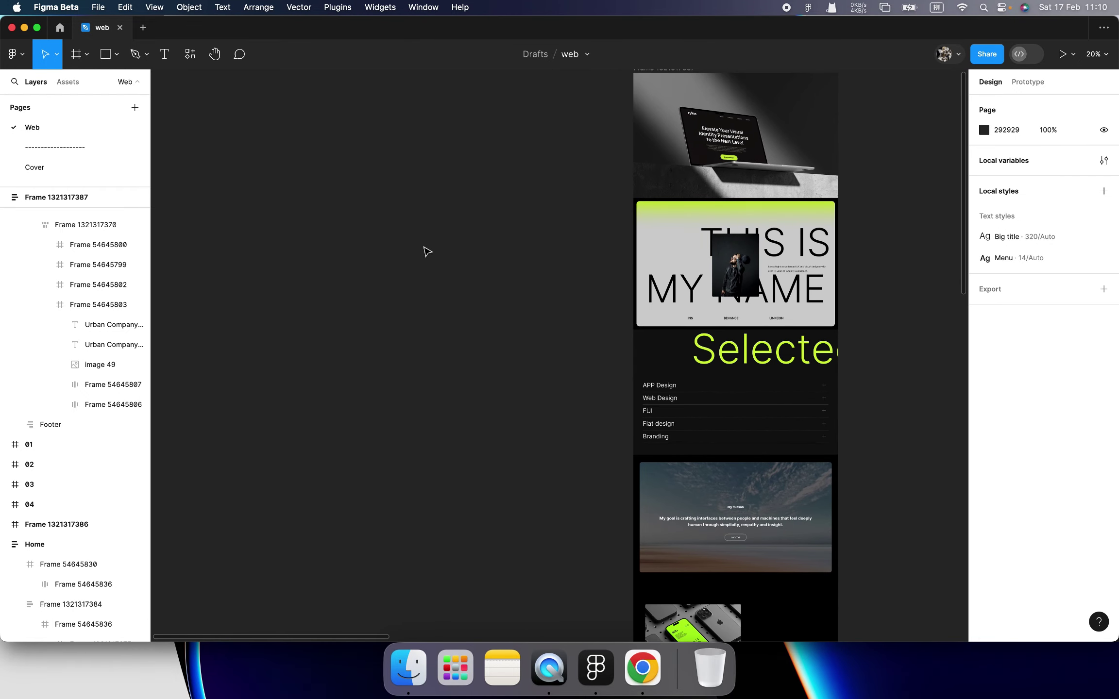
key("f")
left_click_drag(397, 204, 534, 363)
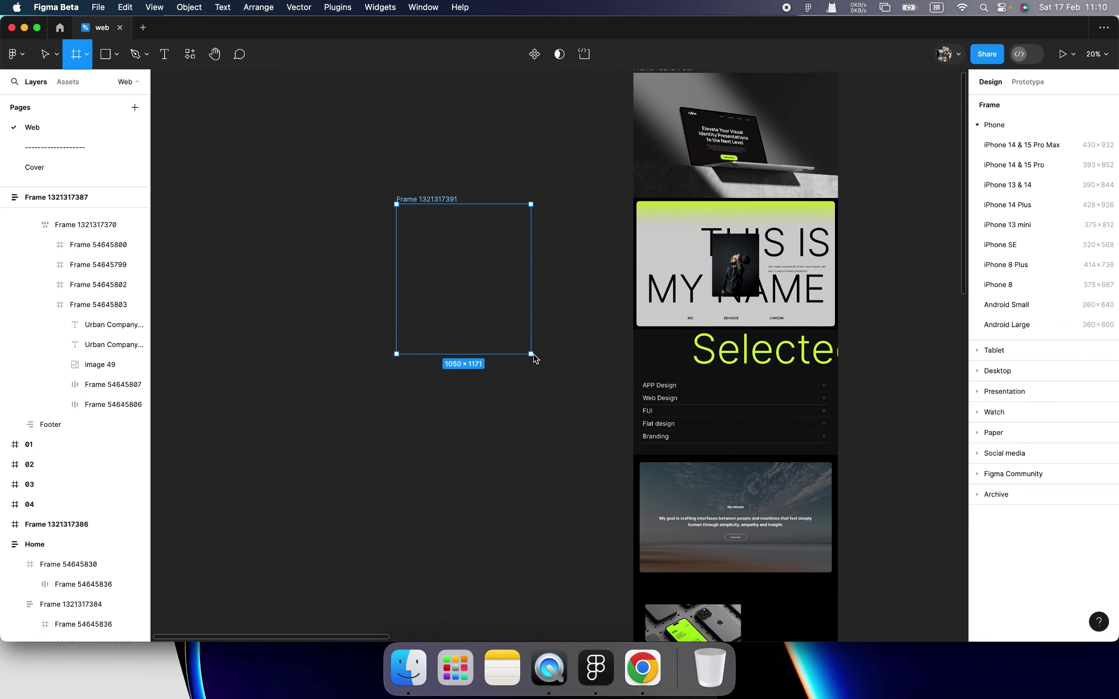
left_click(117, 55)
left_click(115, 85)
mouse_move(418, 218)
left_mouse_down()
mouse_move(513, 274)
mouse_move(480, 324)
left_mouse_up()
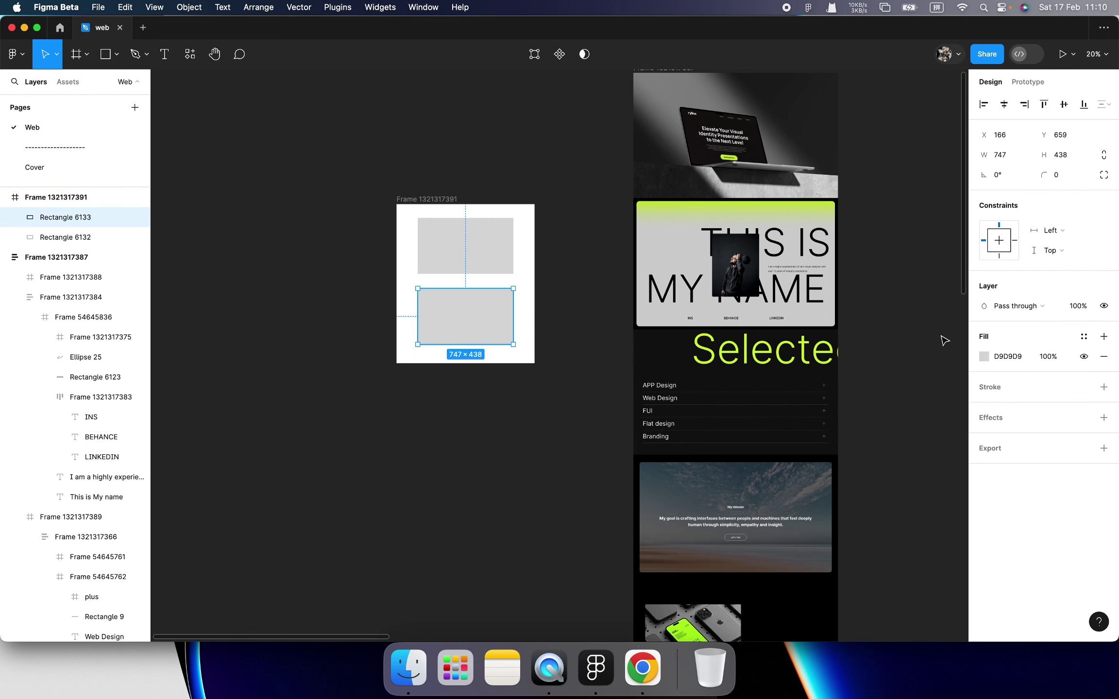
- Fill the lower rectangle 868686 and the upper rectangle 4C4C4C
left_click(984, 357)
type("868686")
key("Return")
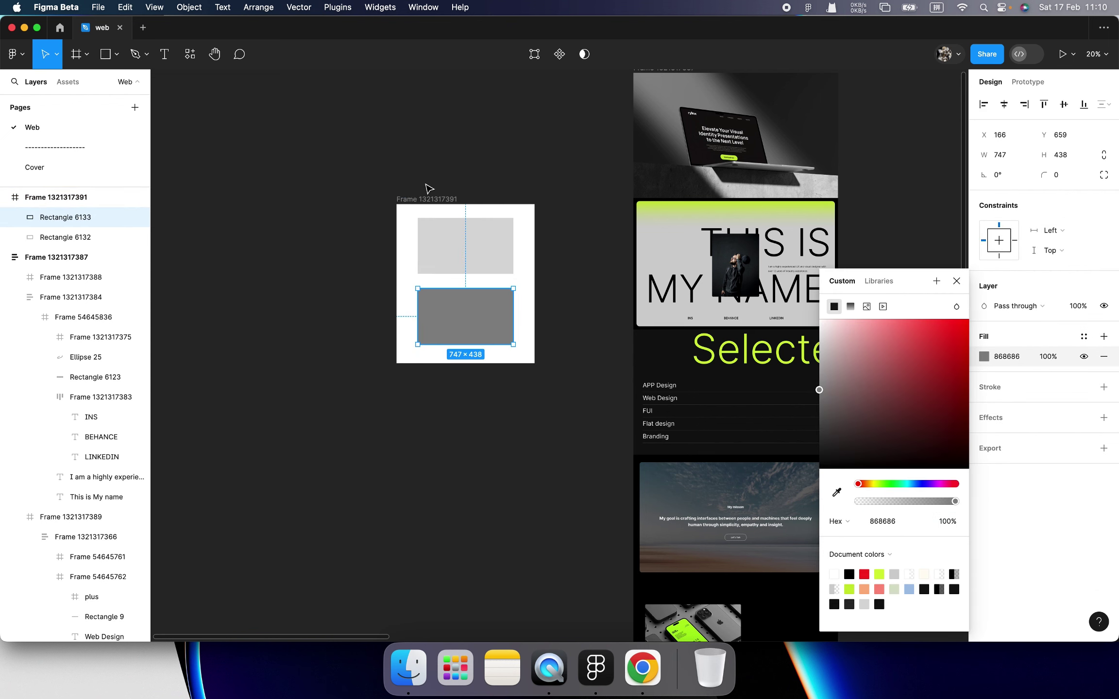
left_click(427, 199)
left_click(466, 232)
left_click(984, 356)
type("4C4C4C")
key("Return")
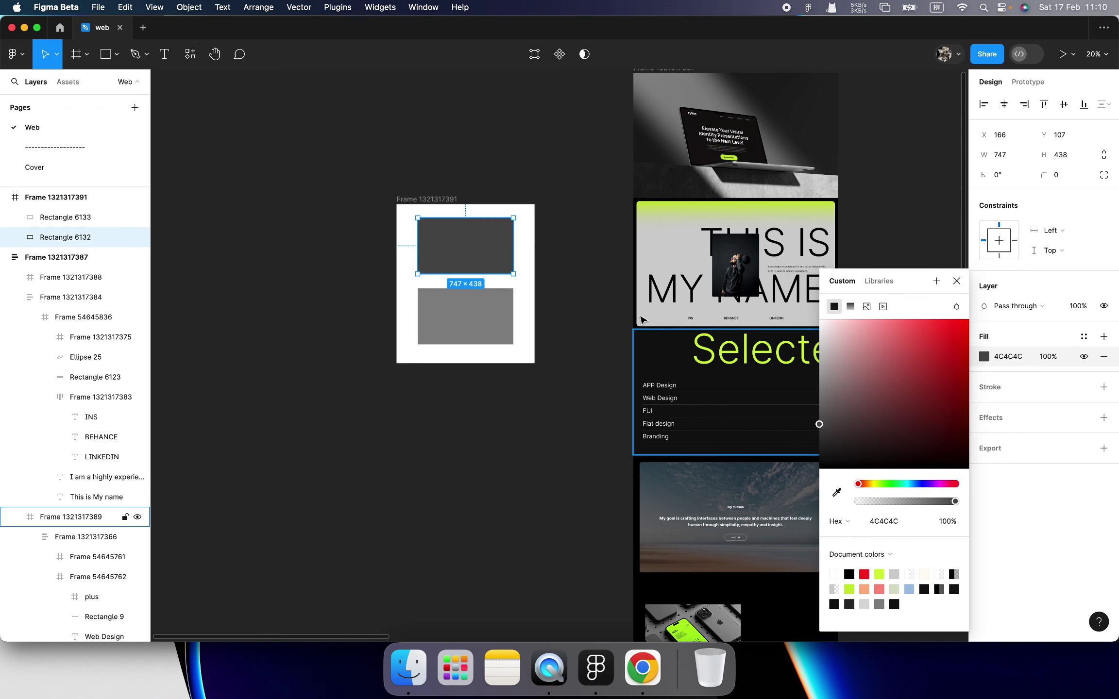
left_click(438, 201)
- Give the frame auto layout with 10 horizontal and vertical padding and a 10 gap
left_click(1103, 265)
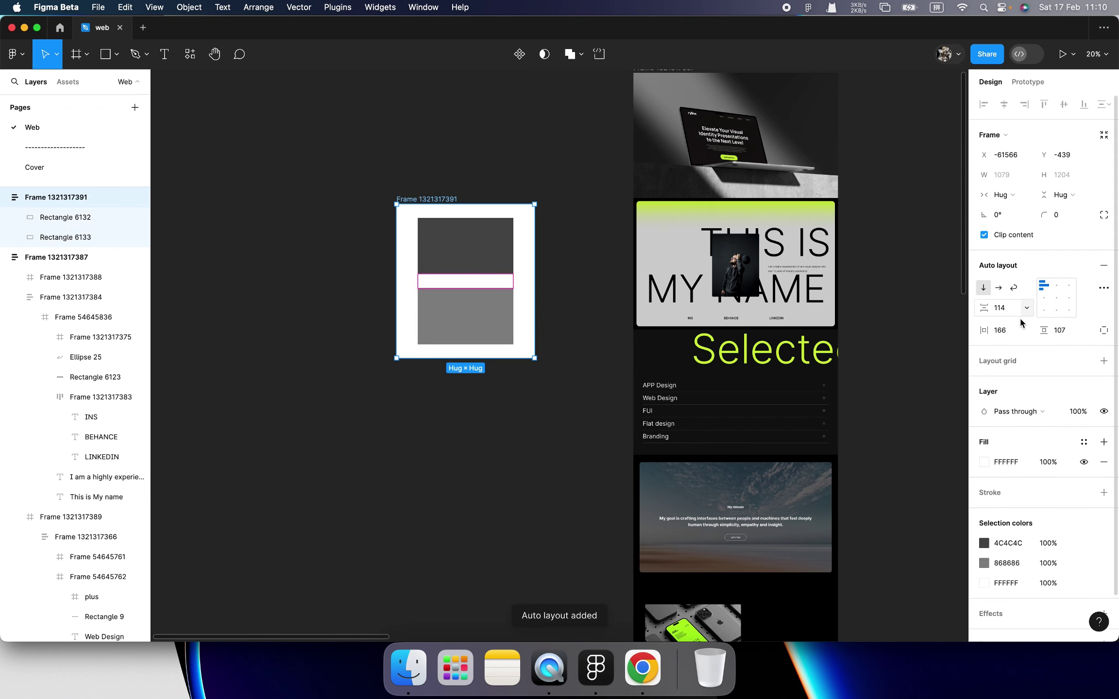
left_click(1010, 330)
type("10")
key("Return")
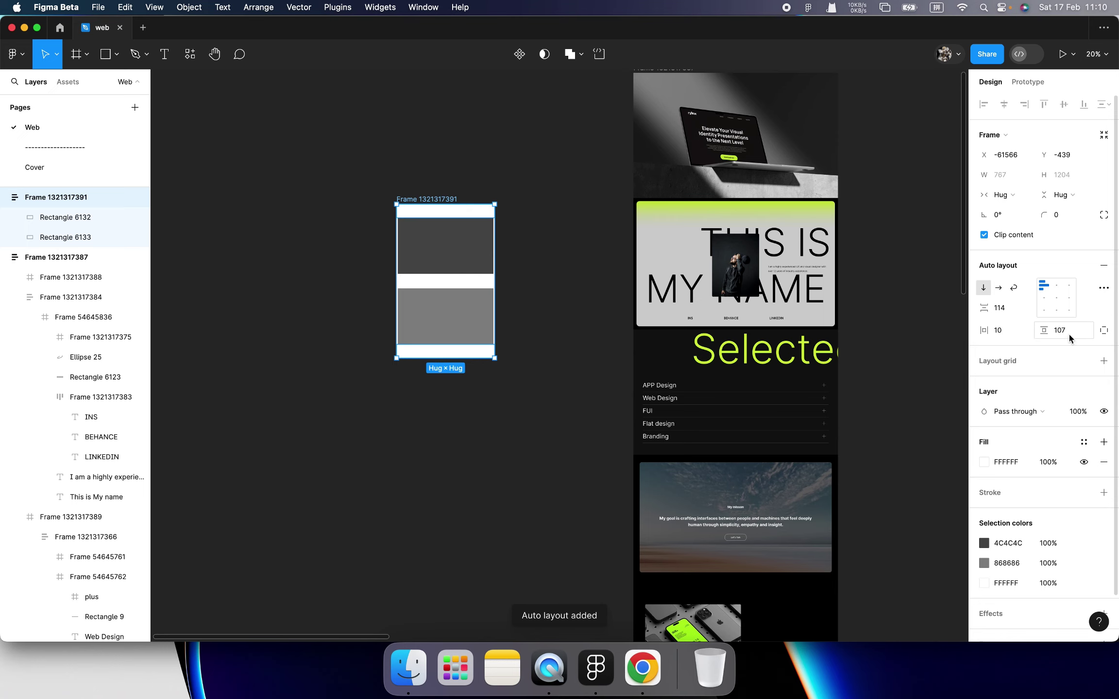
left_click(1068, 331)
type("10")
key("Return")
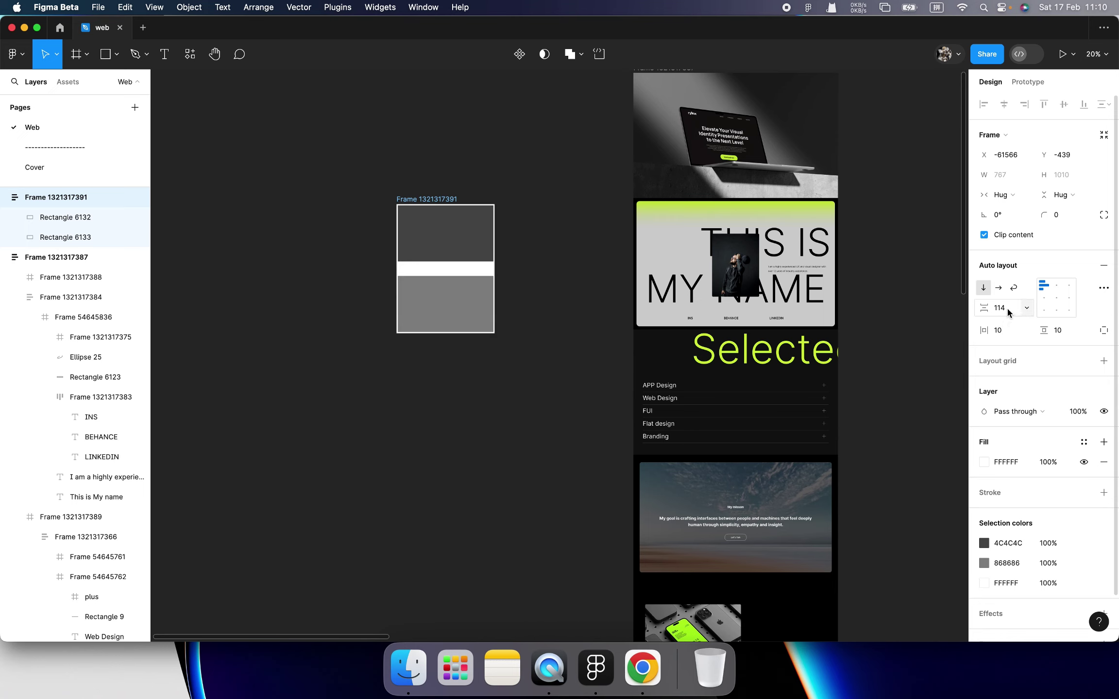
type("10")
key("Return")
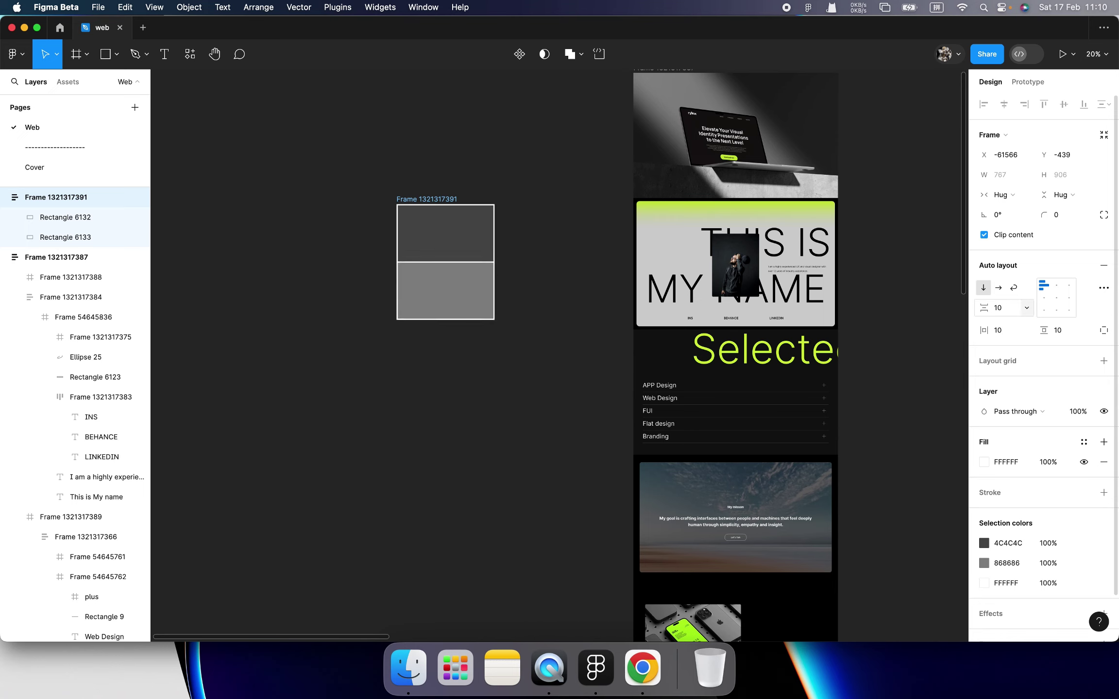
- Reselect the whole frame and cut it to the clipboard
scroll(428, 260, "up", 5)
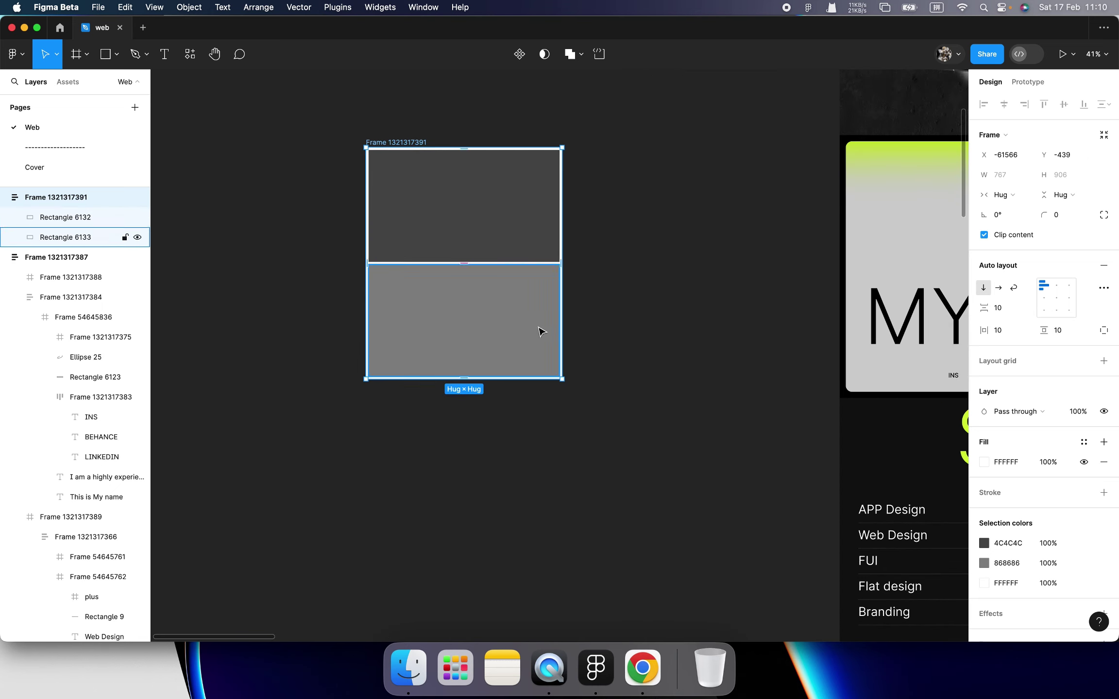
left_click(592, 299)
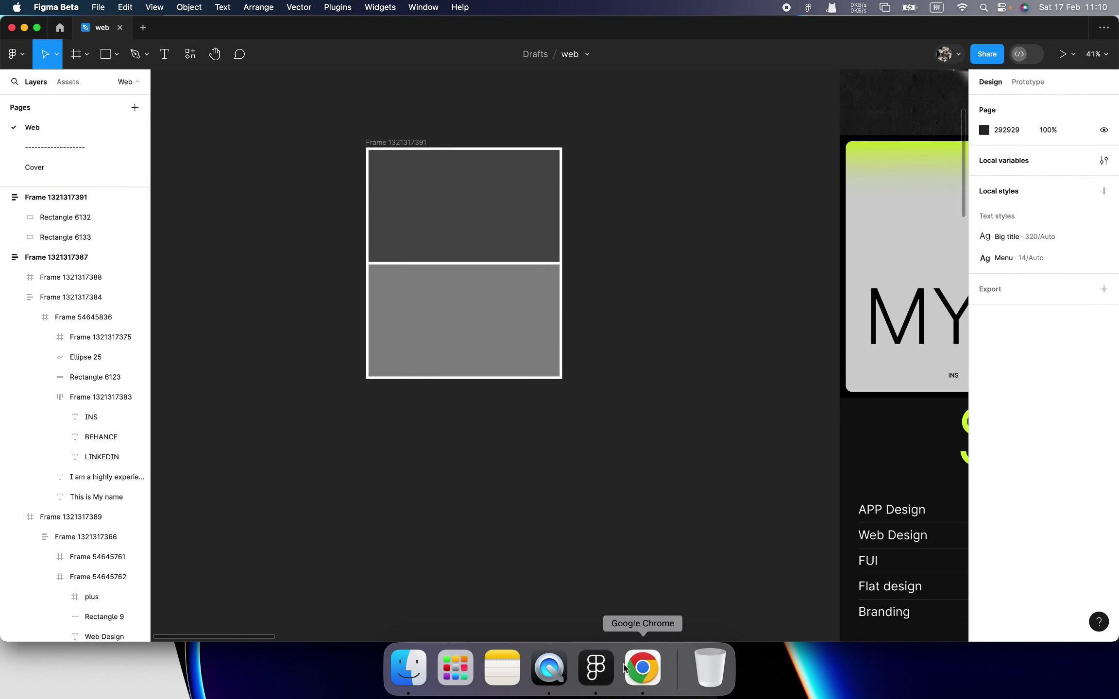
left_click(415, 144)
key("Escape")
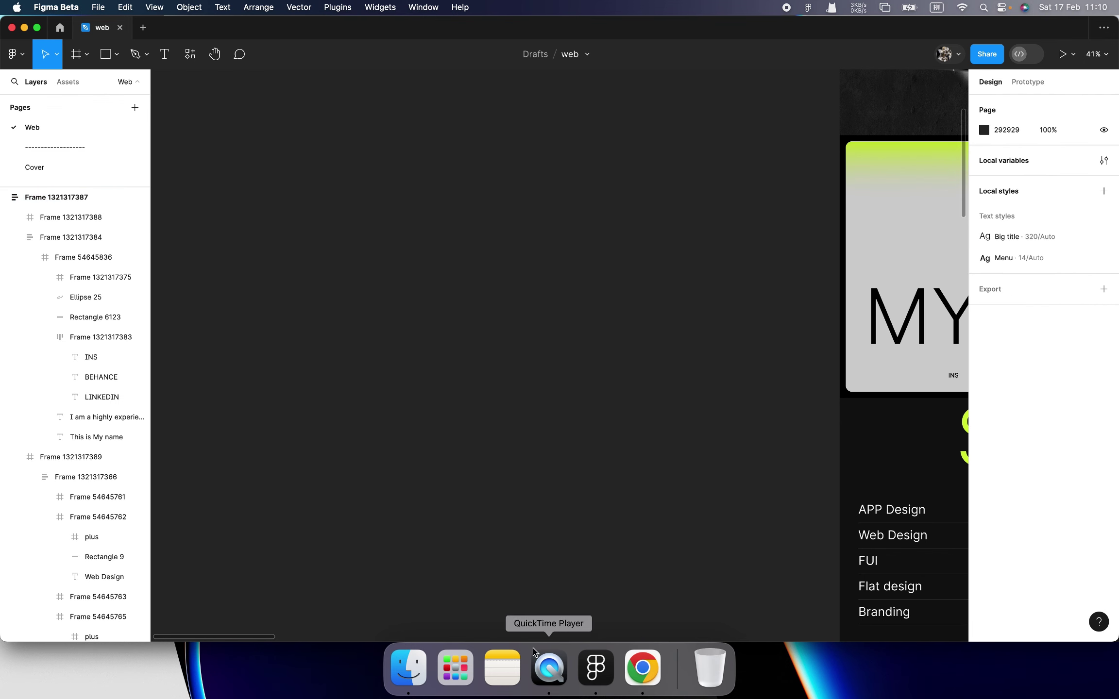
left_click(643, 668)
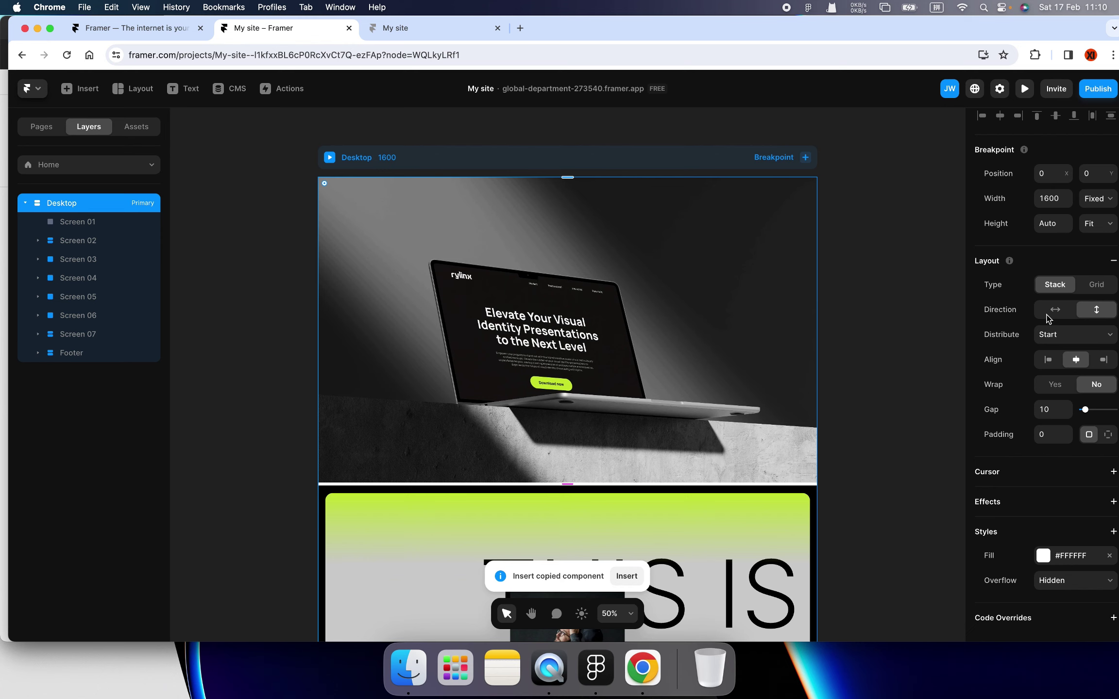
- Set the Desktop stack's gap to 0 and darken its page fill to black
left_click(1047, 409)
type("0")
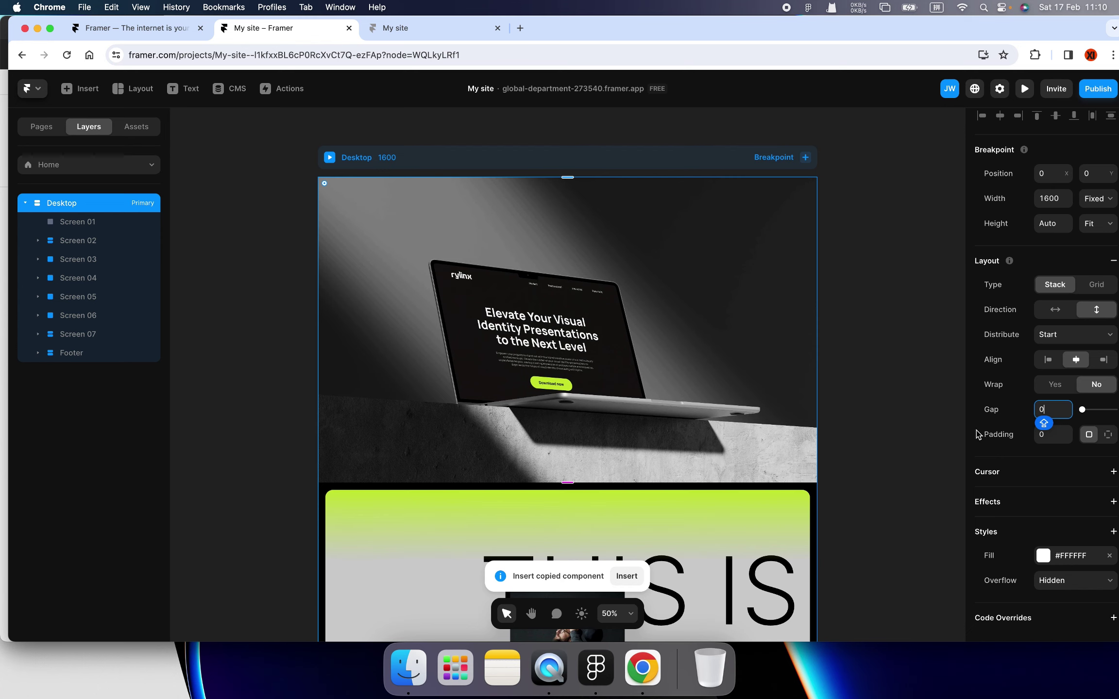
left_click(1041, 558)
left_click_drag(816, 481, 806, 489)
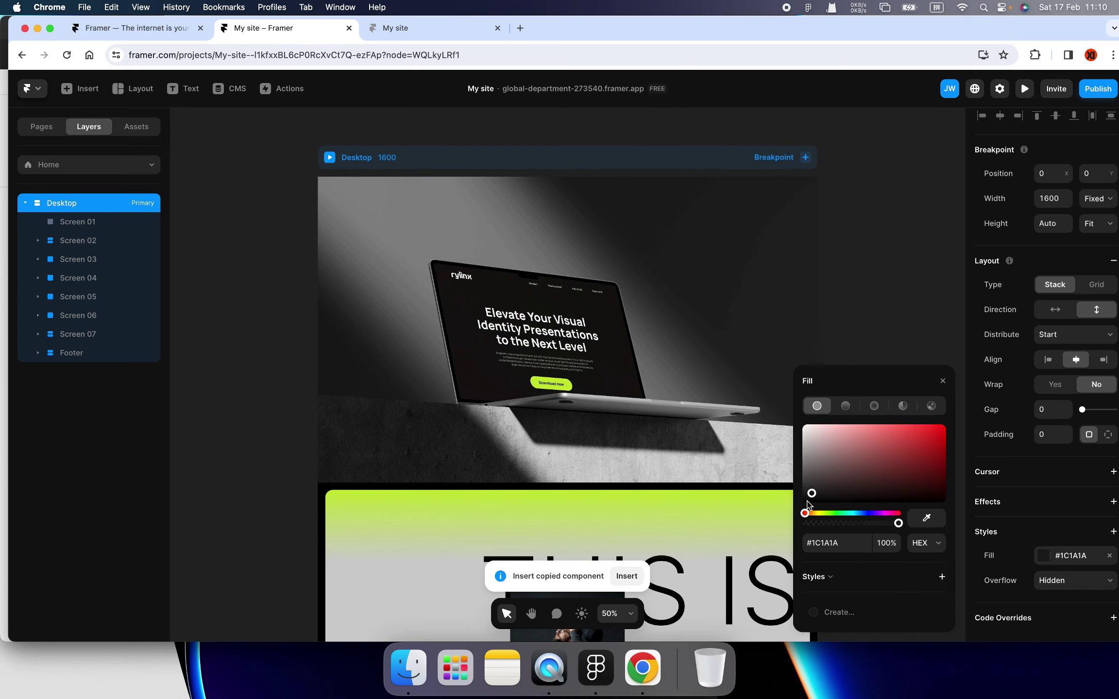
key("Escape")
- Scroll through the Desktop page, checking the Screen 01 hero and page frame
scroll(809, 364, "down", 10)
scroll(735, 370, "down", 3)
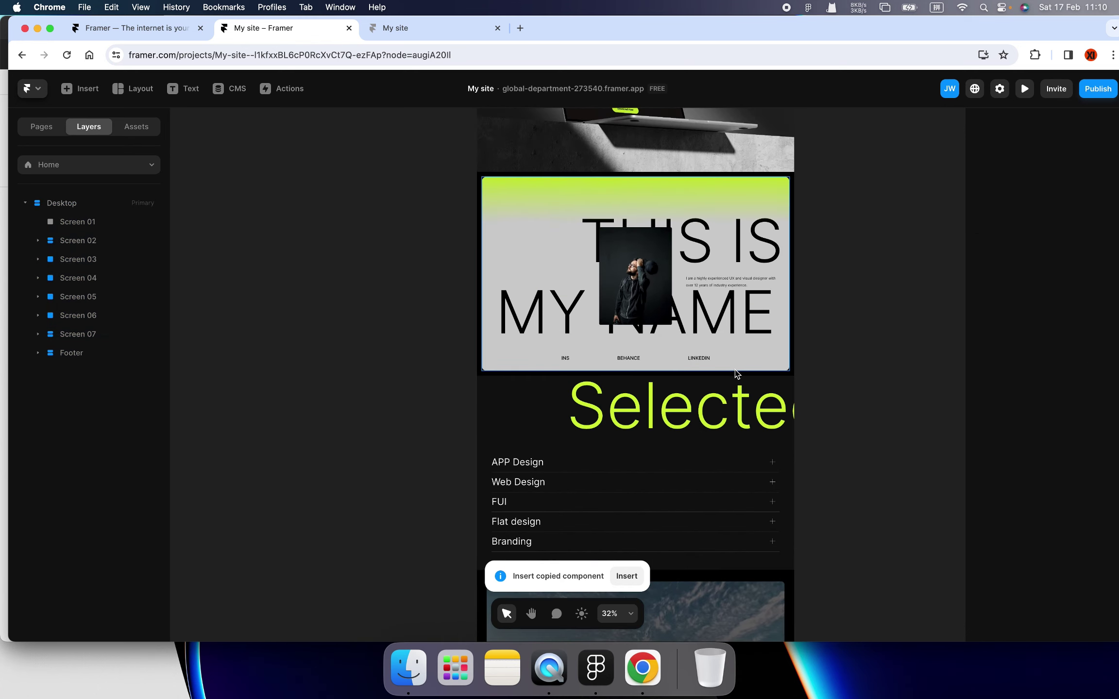
scroll(735, 370, "down", 10)
scroll(738, 379, "down", 10)
scroll(738, 380, "down", 5)
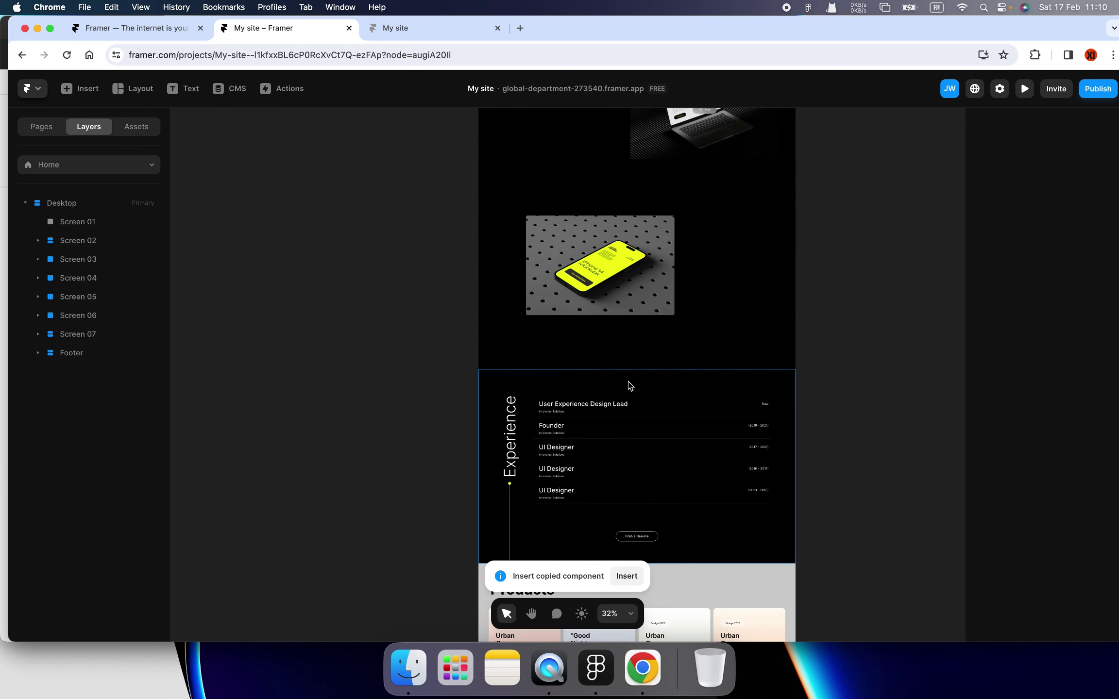
scroll(632, 387, "down", 5)
scroll(649, 387, "up", 15)
scroll(643, 367, "up", 5)
scroll(631, 350, "up", 3)
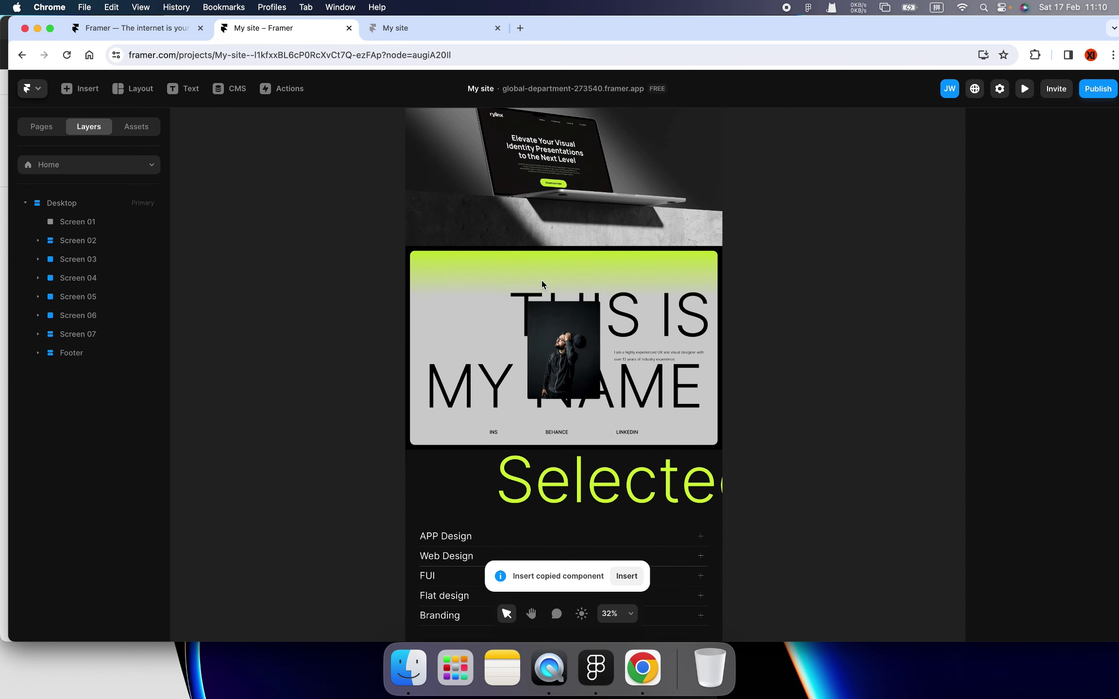
scroll(617, 326, "up", 3)
scroll(600, 296, "up", 1)
left_click(600, 297)
left_click(787, 306)
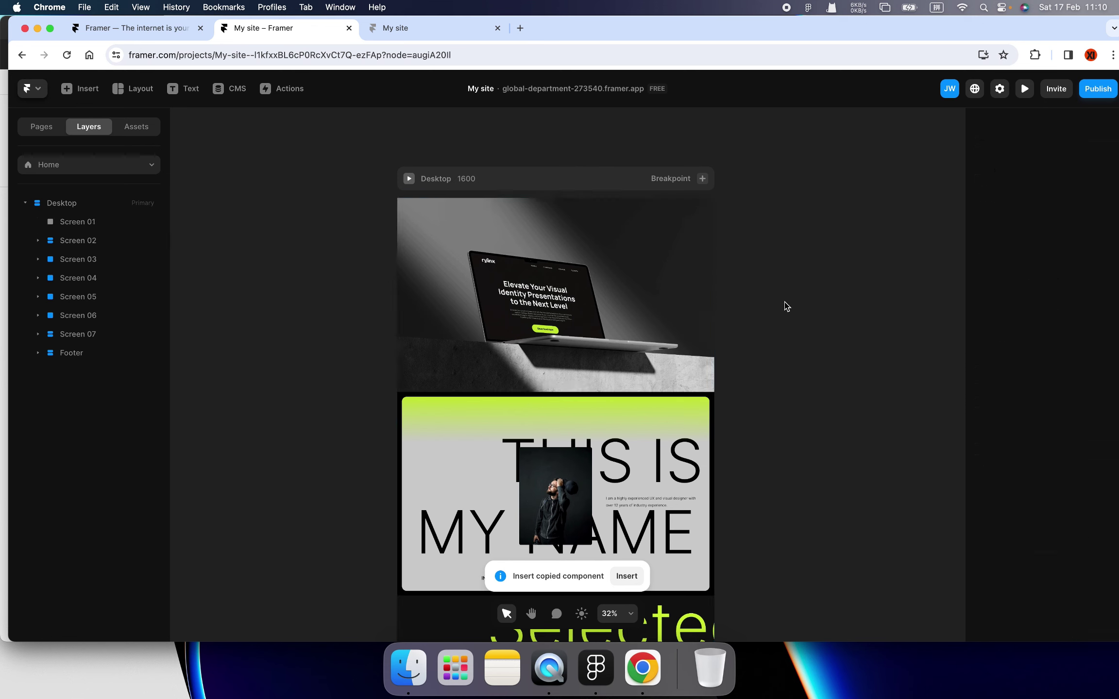
scroll(710, 281, "up", 2)
scroll(681, 285, "up", 3)
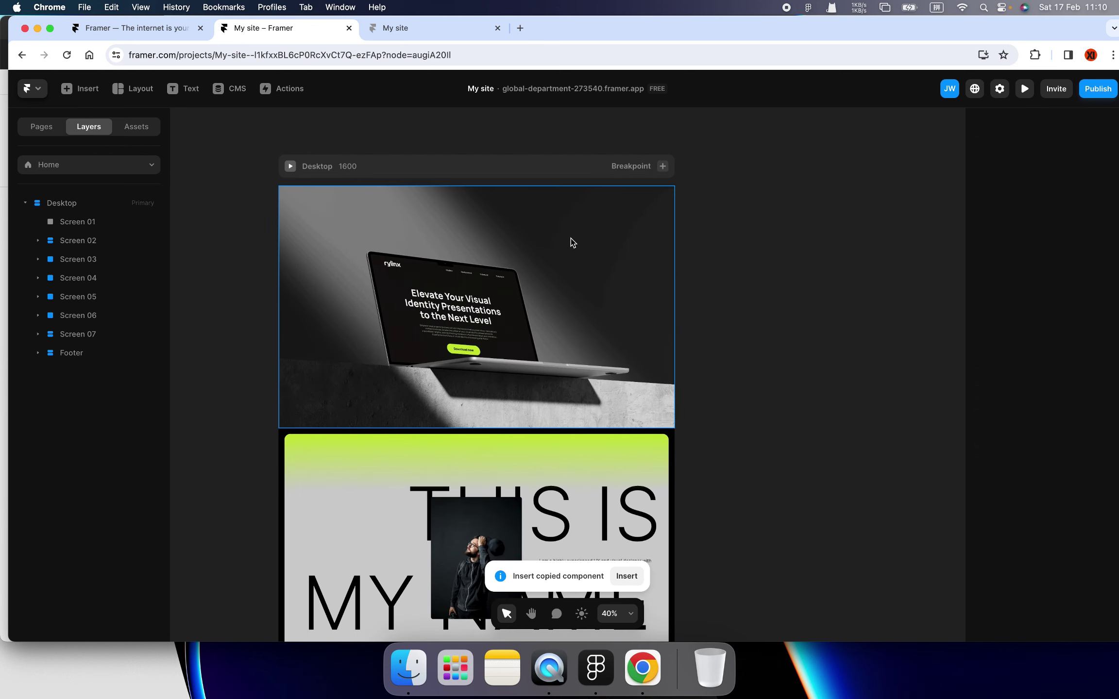
scroll(524, 224, "up", 2)
left_click(441, 183)
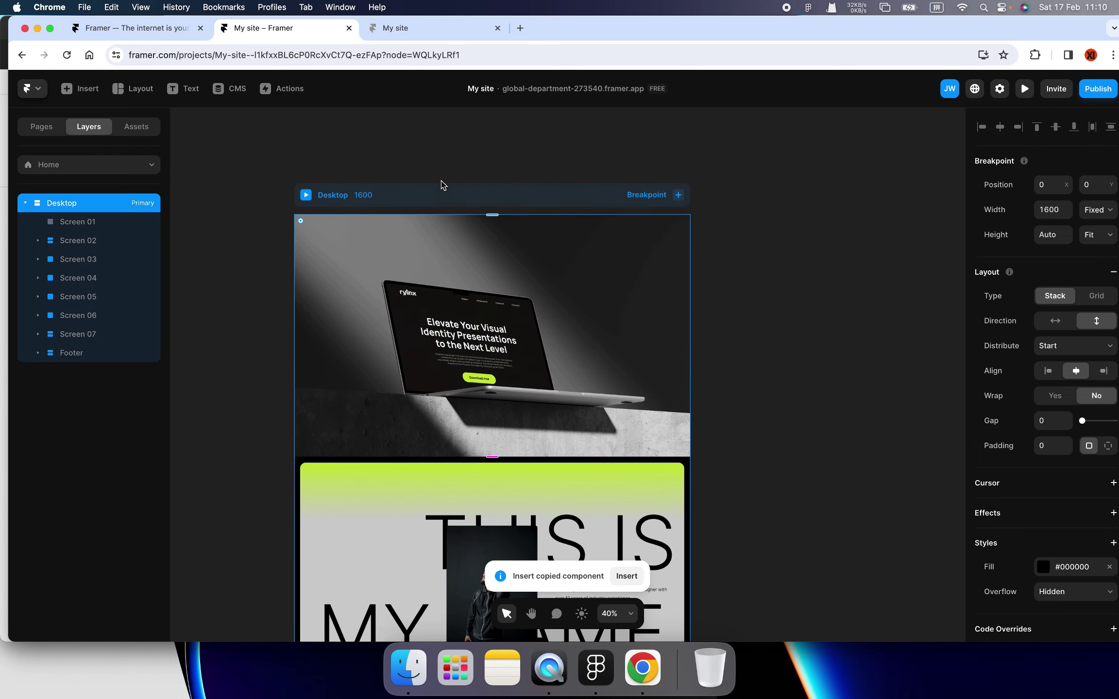
left_click(436, 173)
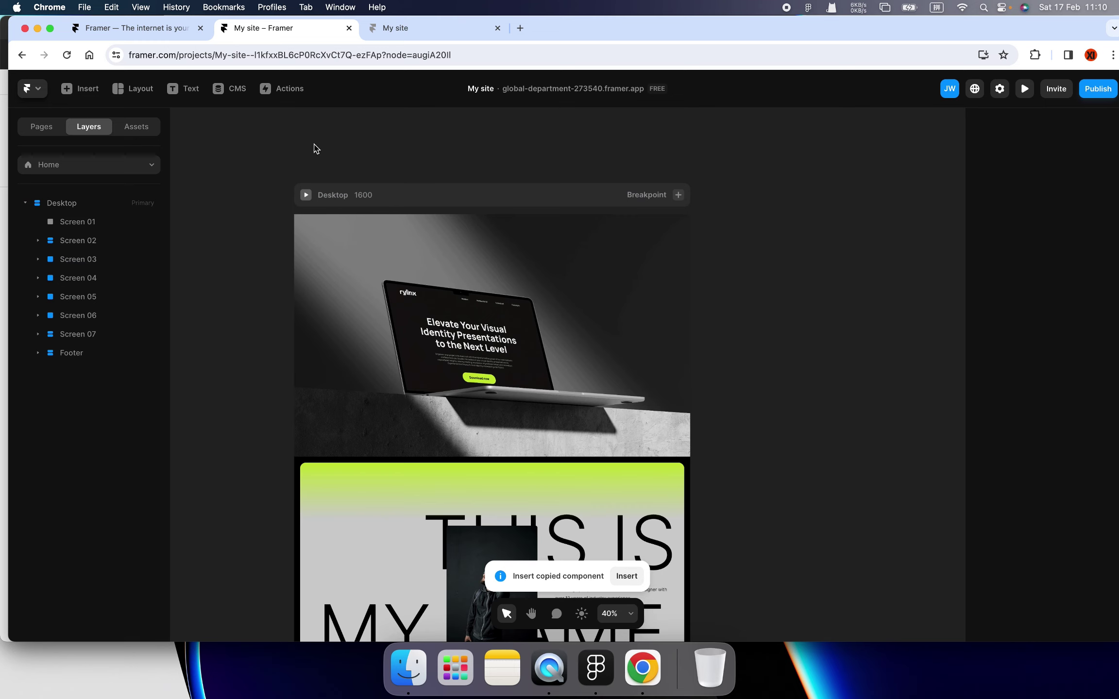
left_click(136, 88)
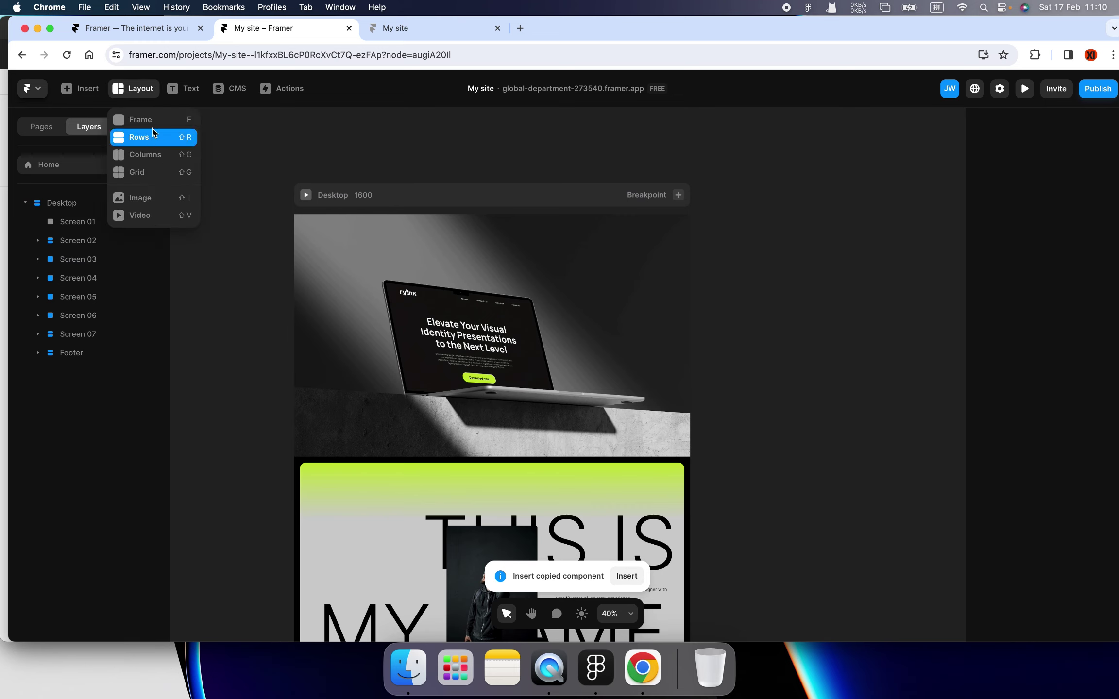
- Draw a new red-filled frame and place it under Desktop, above Screen 01
left_click(139, 118)
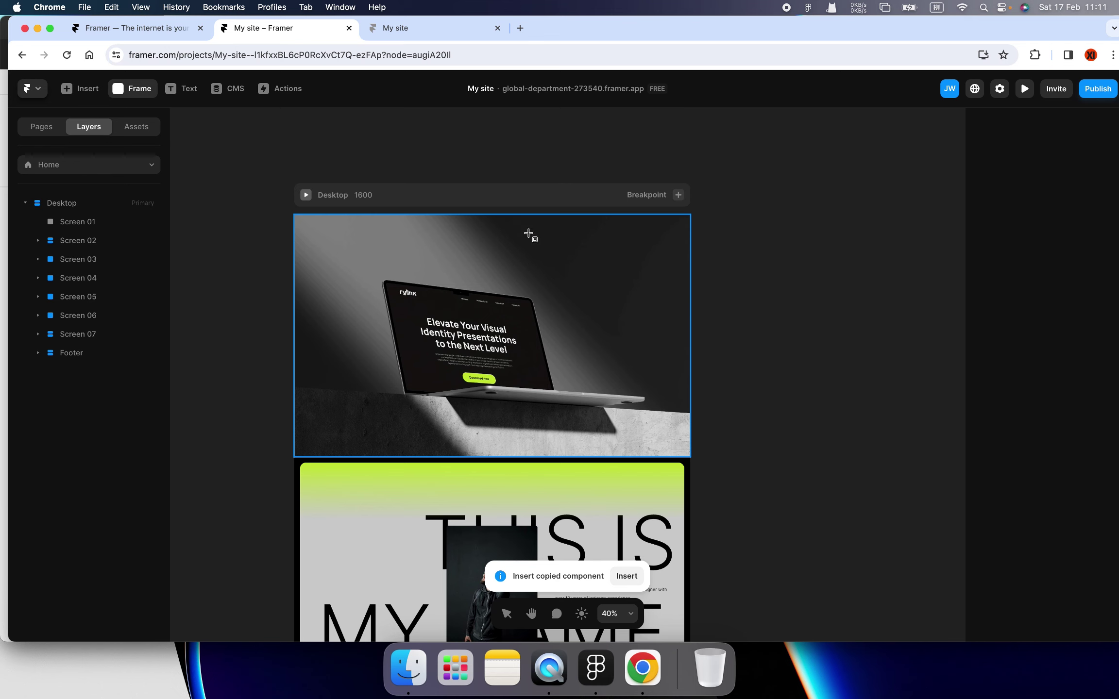
left_click_drag(525, 230, 667, 259)
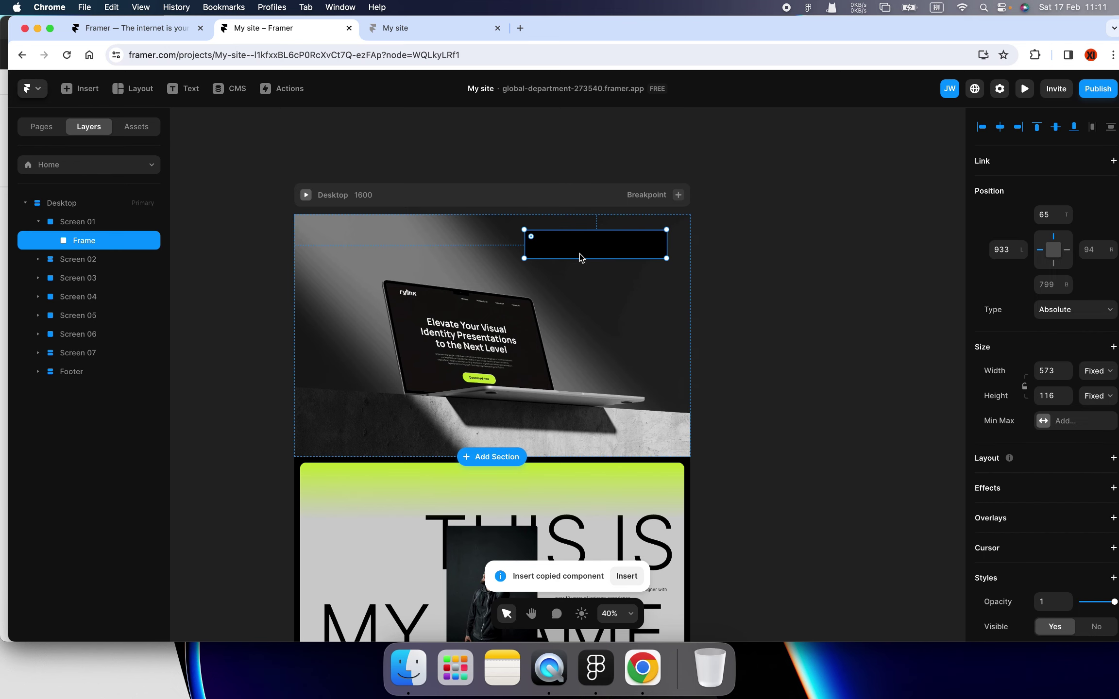
left_click_drag(98, 245, 100, 214)
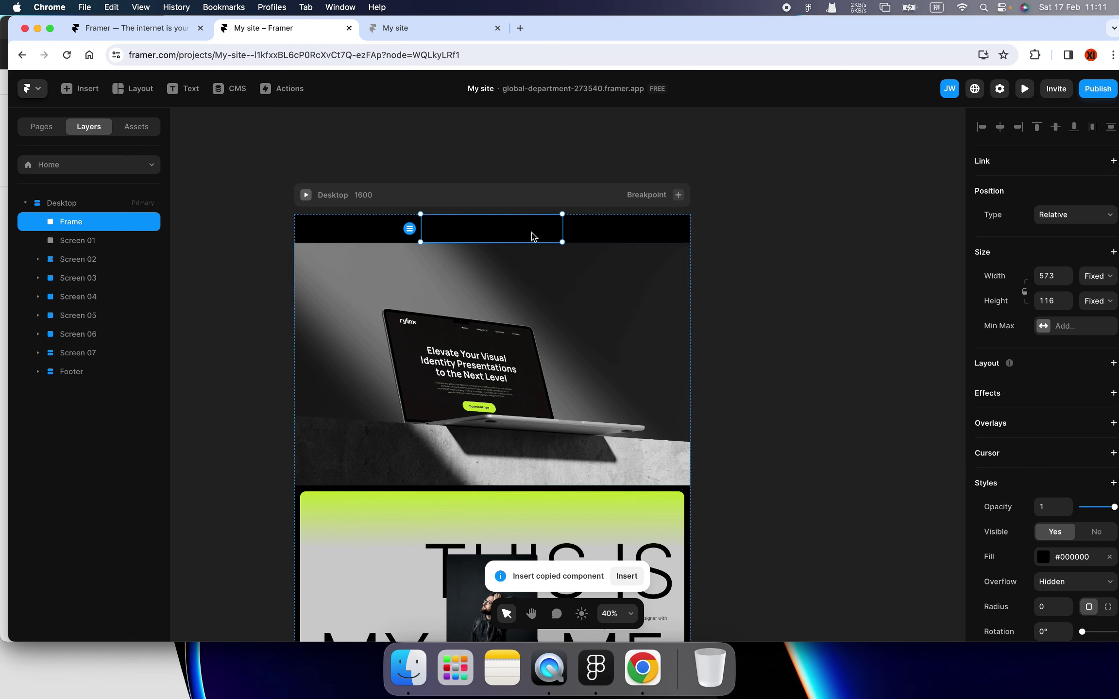
left_click(1052, 556)
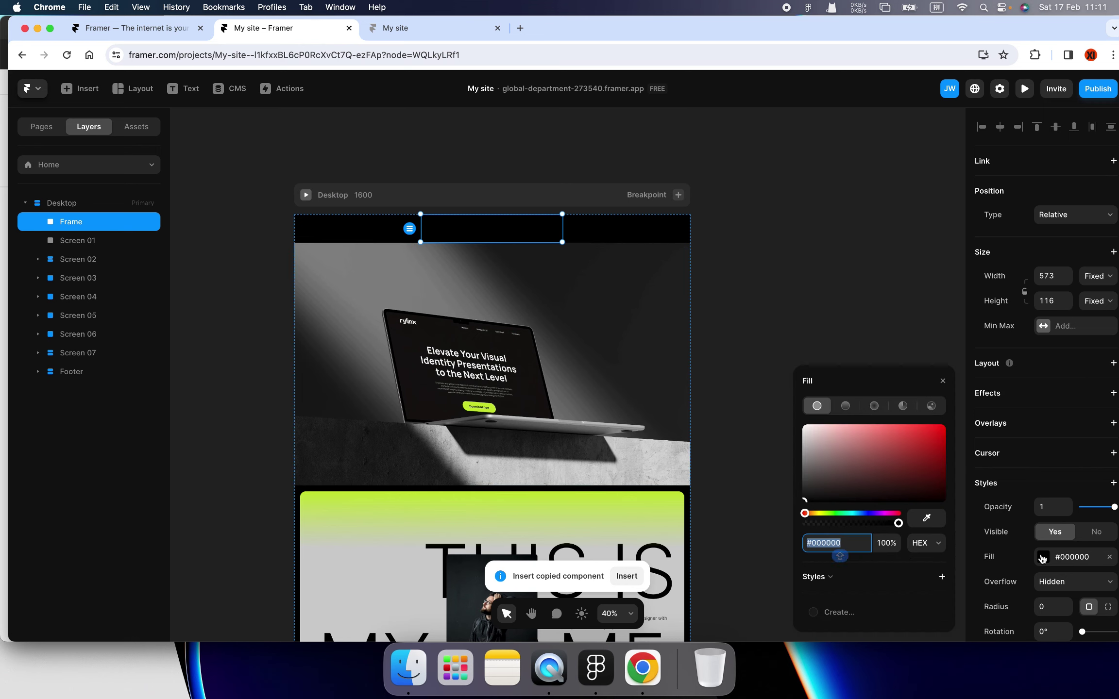
left_click(929, 431)
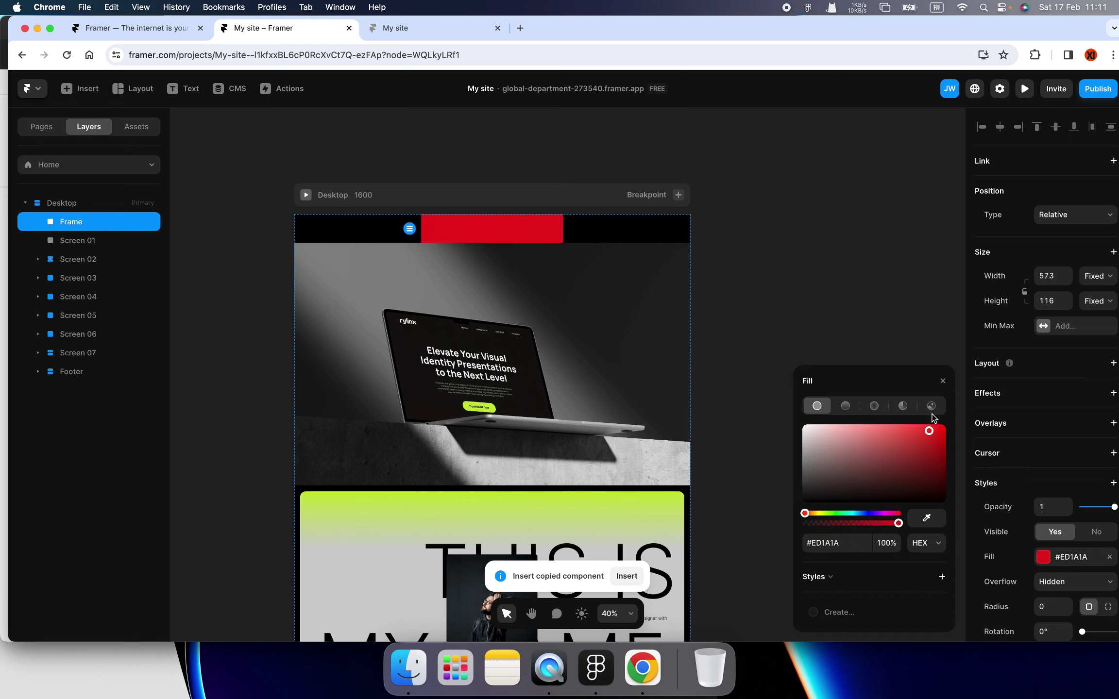
left_click(943, 381)
scroll(1049, 597, "down", 3)
- Give the red frame a 90 corner radius and shrink it to about 501×98
left_click(1049, 508)
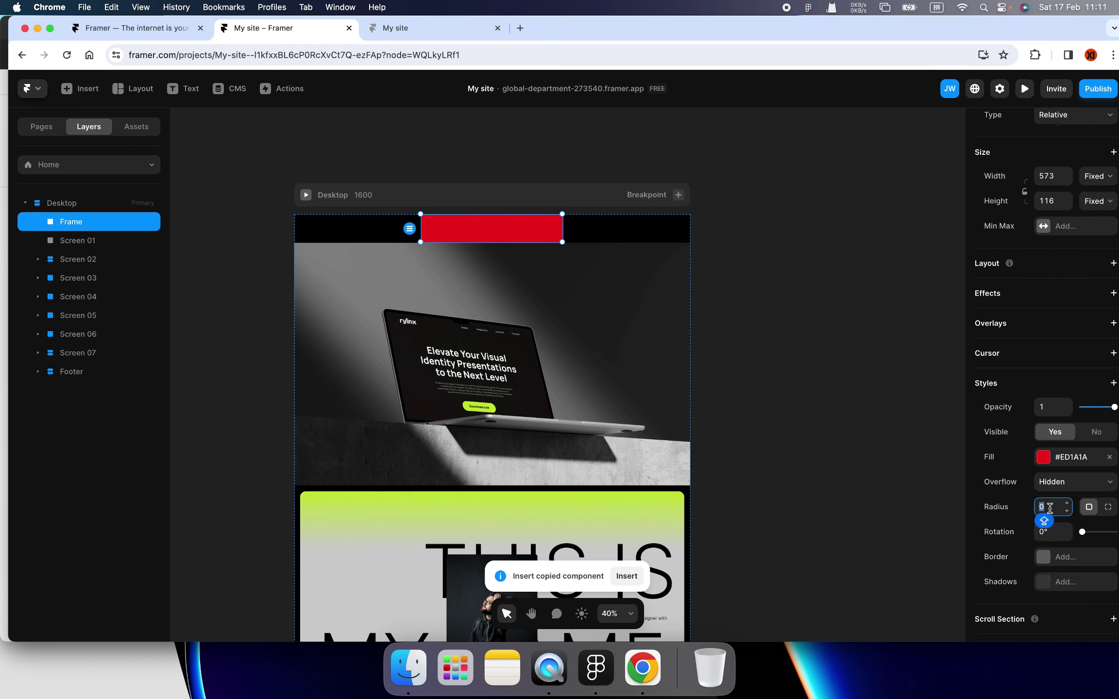
type("20")
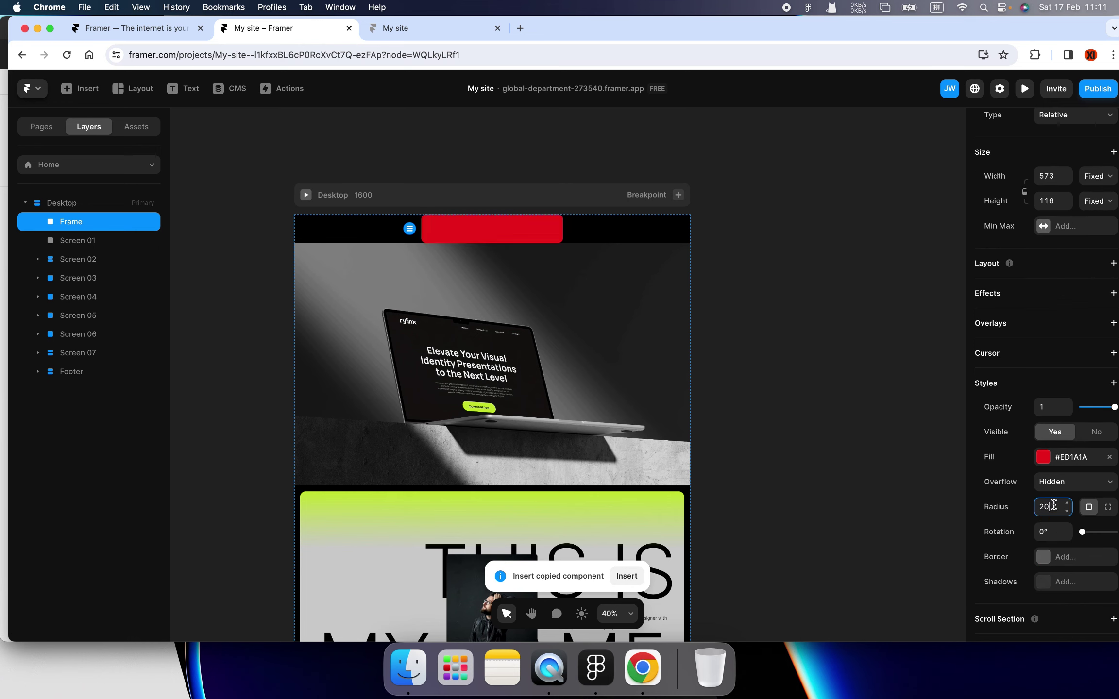
key("BackSpace")
key("BackSpace")
type("90")
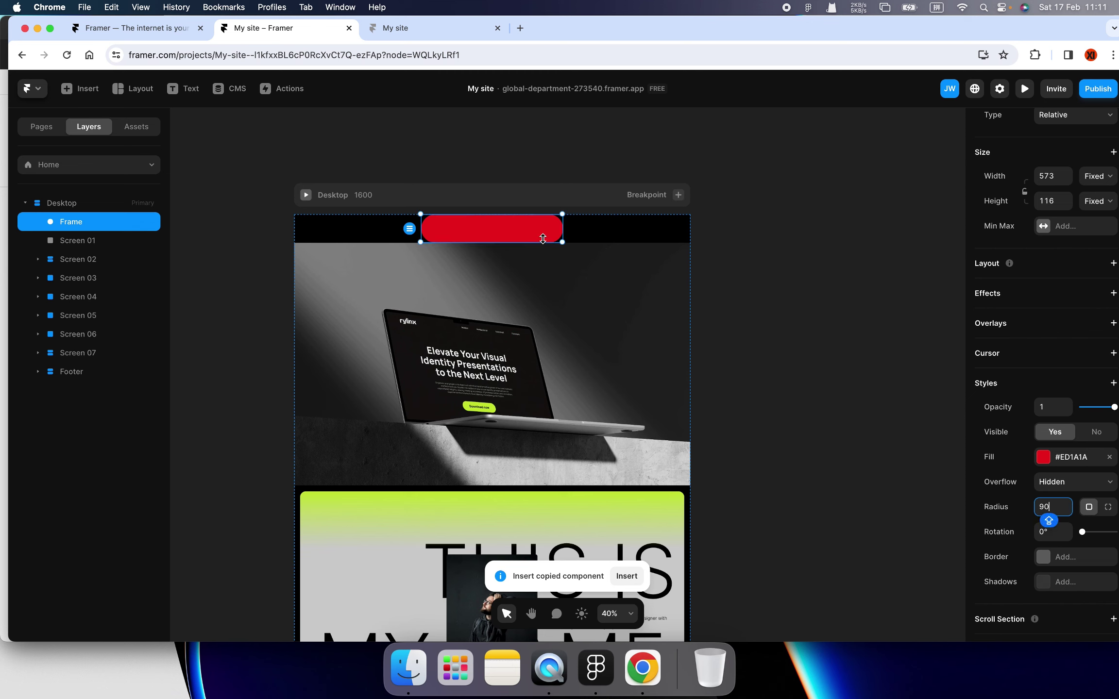
left_click_drag(564, 243, 546, 239)
scroll(991, 321, "up", 3)
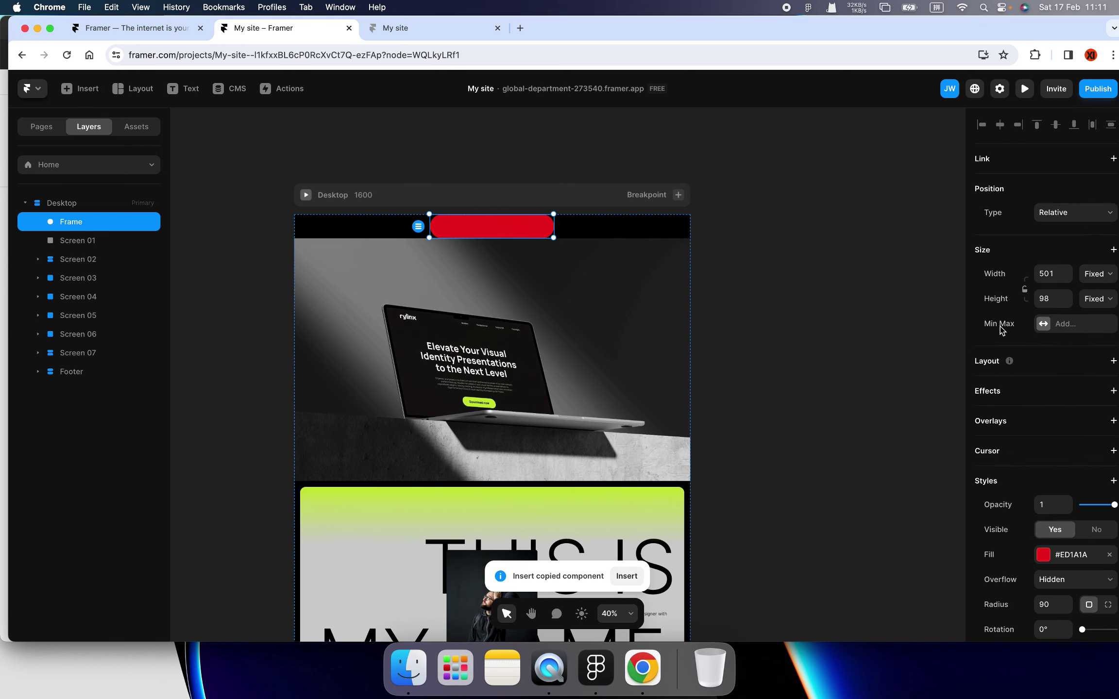
- Make the frame Fixed, move it top-right, and pin only its top and right edges
left_click(1068, 216)
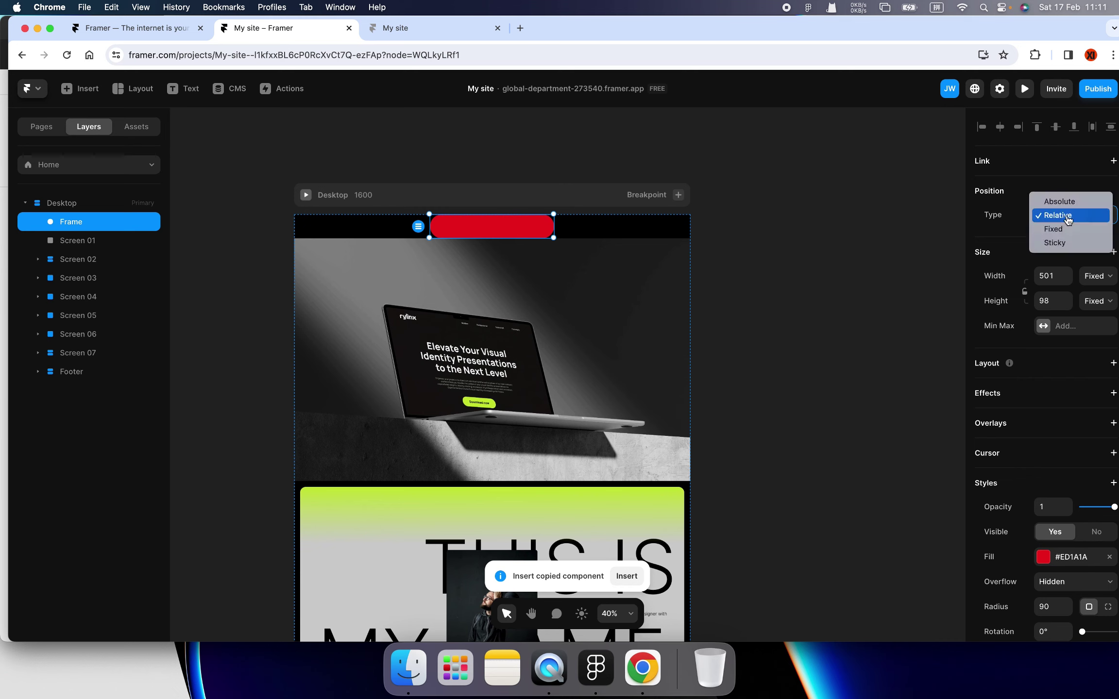
left_click(1055, 242)
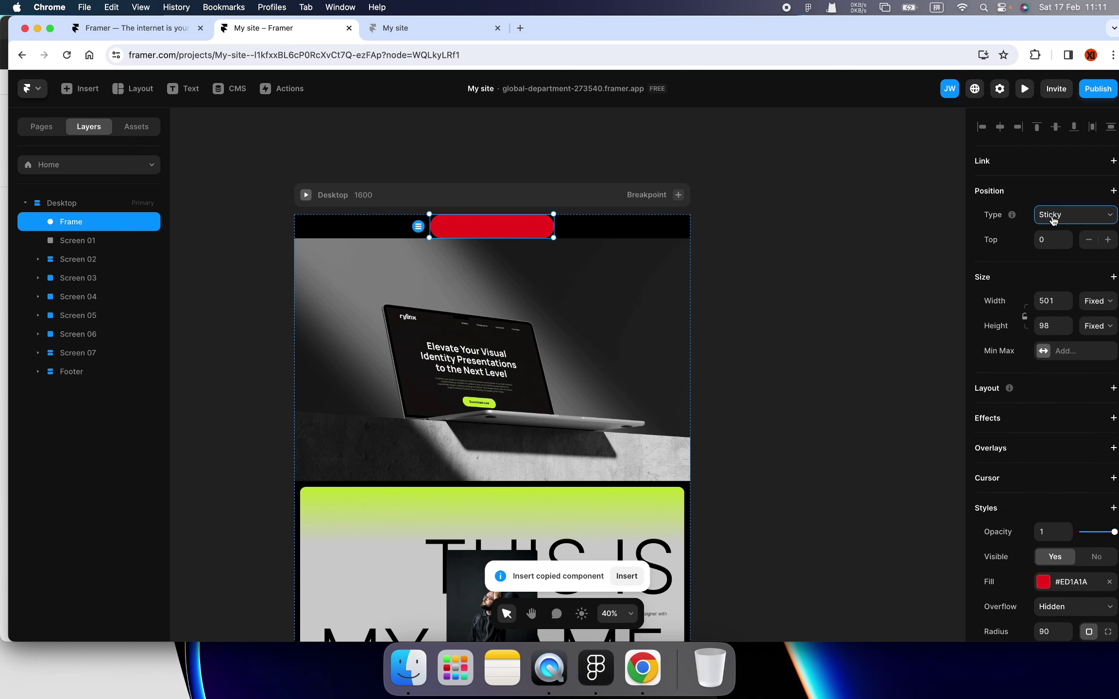
left_click(1071, 219)
left_click(1054, 201)
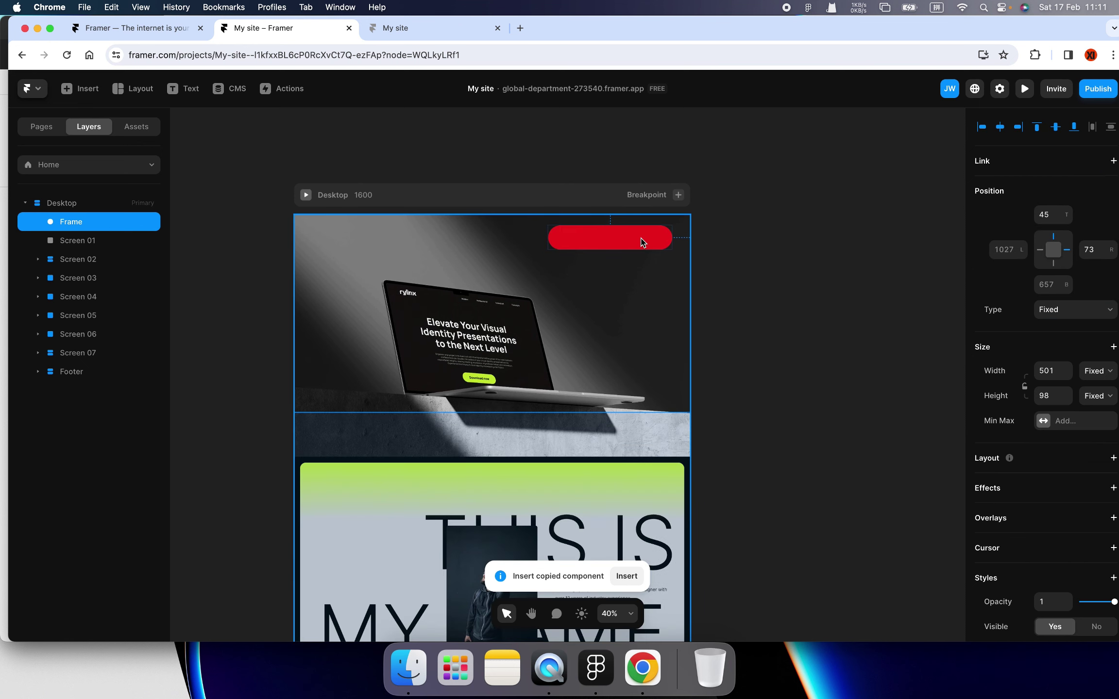
left_click_drag(523, 231, 641, 242)
left_click(1063, 312)
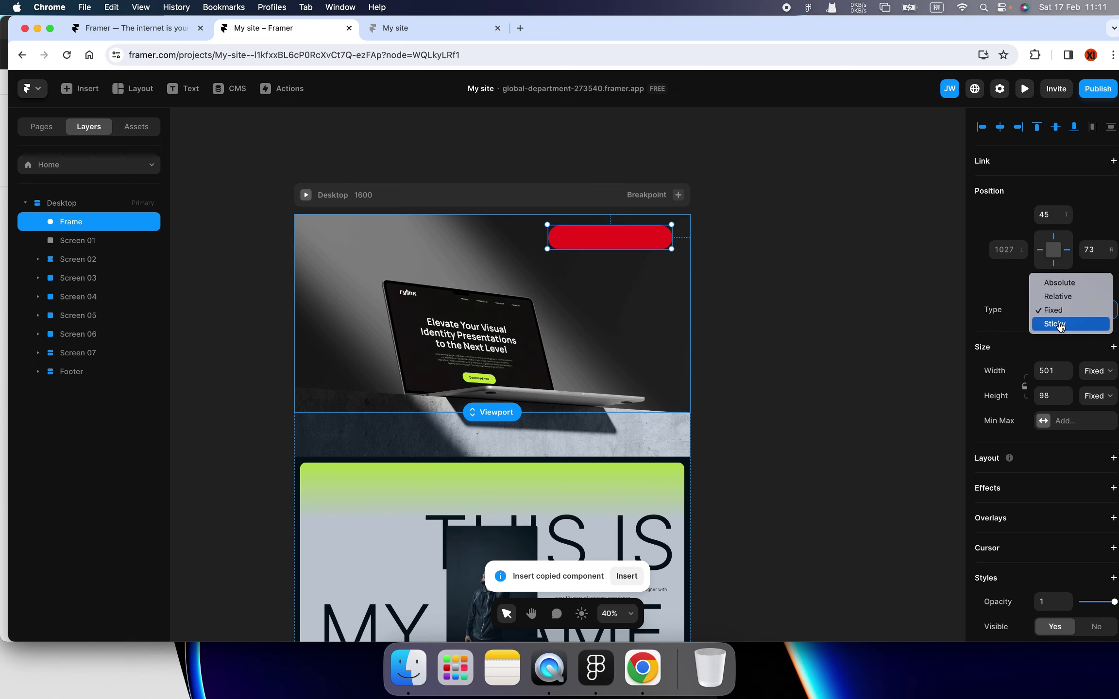
left_click(1061, 313)
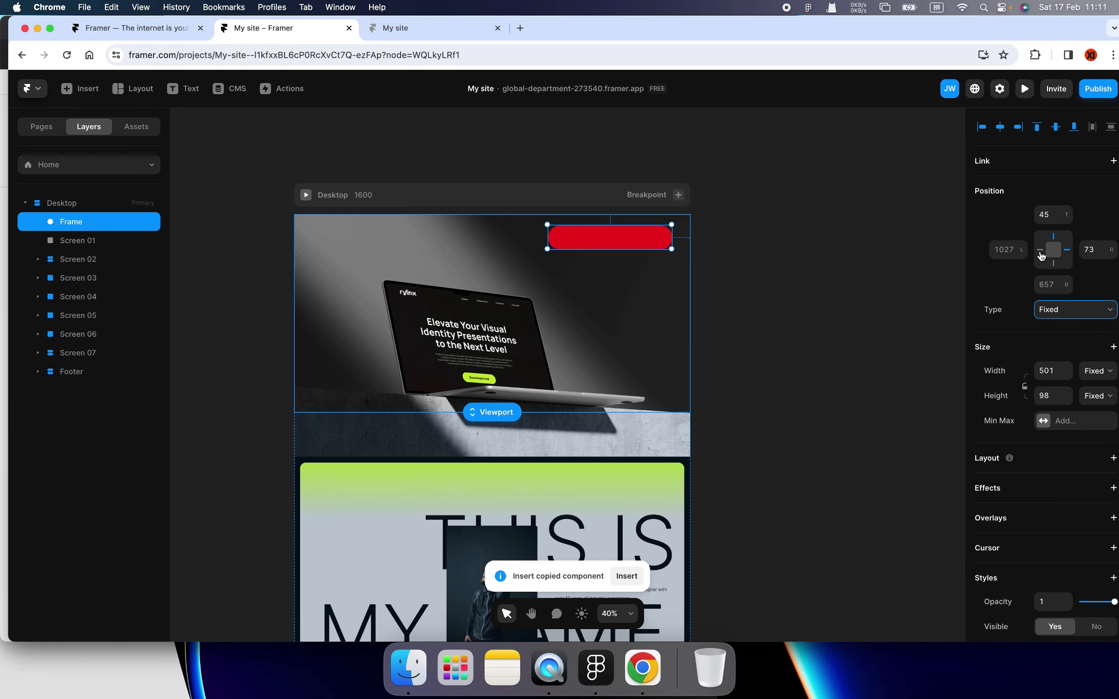
left_click(1041, 251)
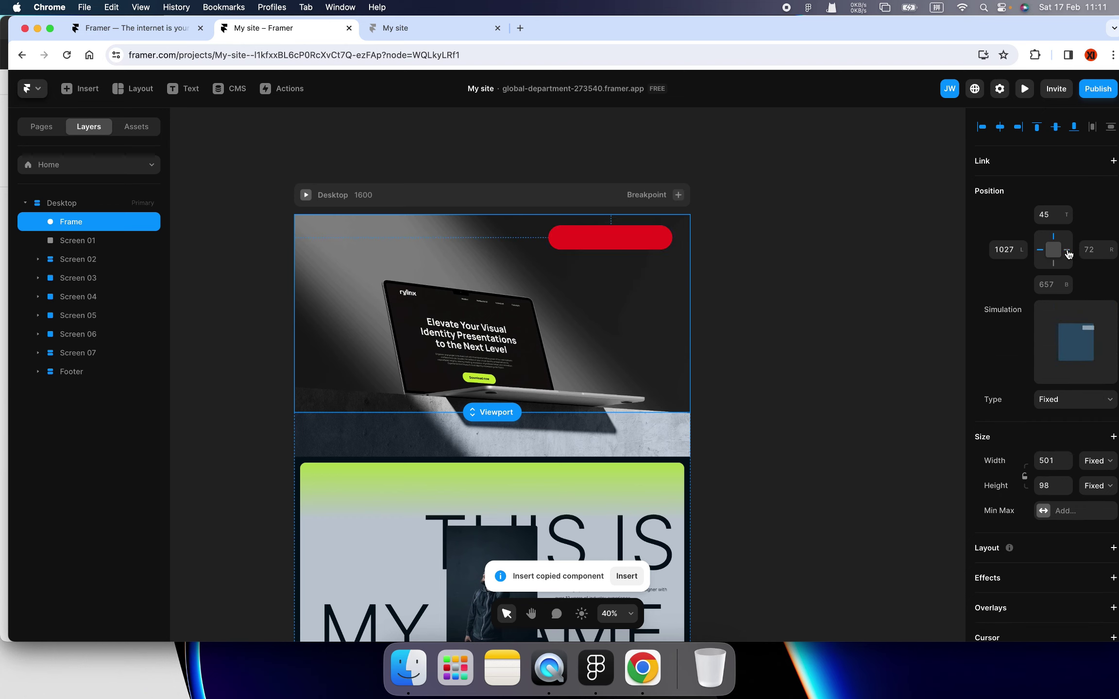
left_click(1067, 249)
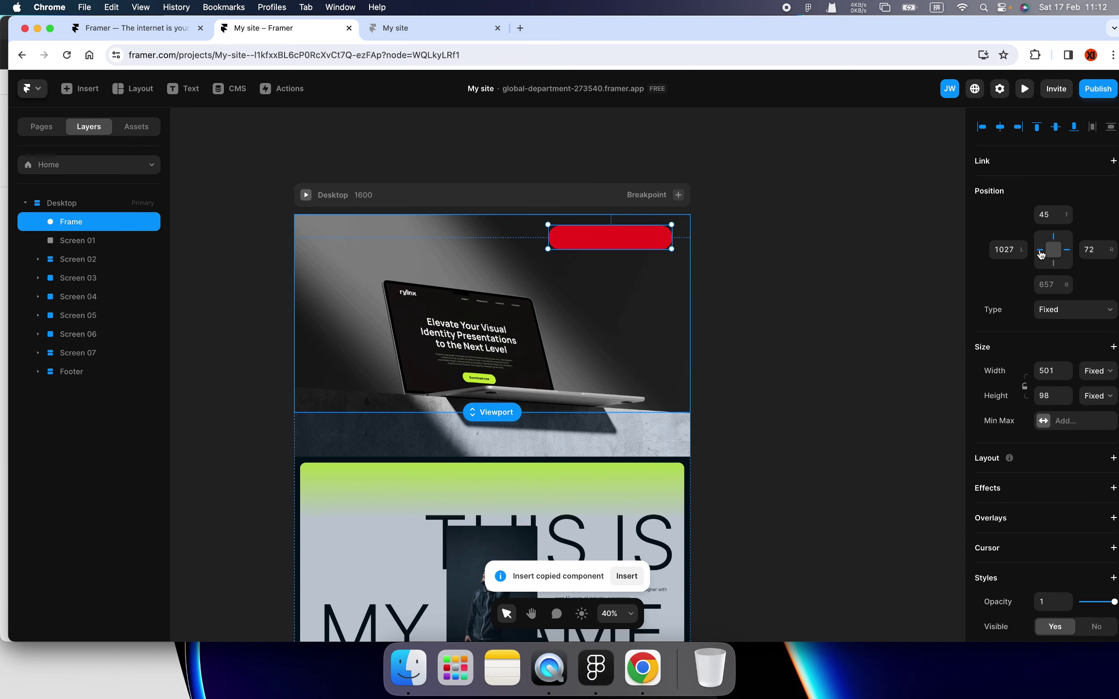
left_click(1041, 251)
scroll(1022, 524, "down", 5)
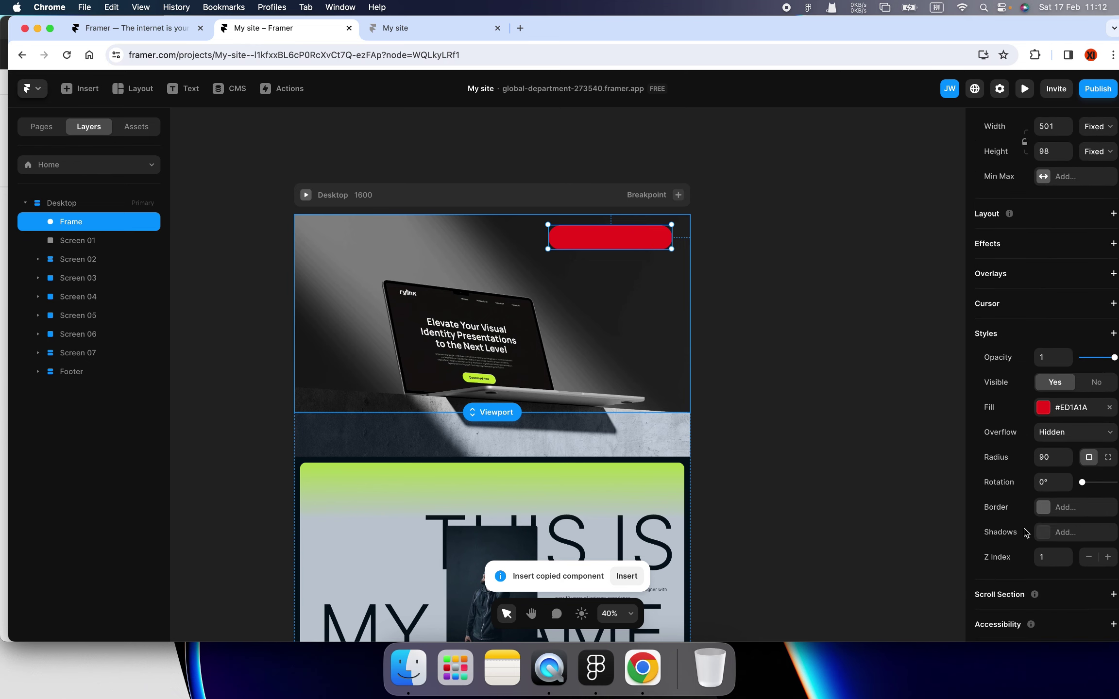
- Change the pill frame's fill colour to white
left_click(1042, 407)
left_click(802, 421)
left_click(766, 238)
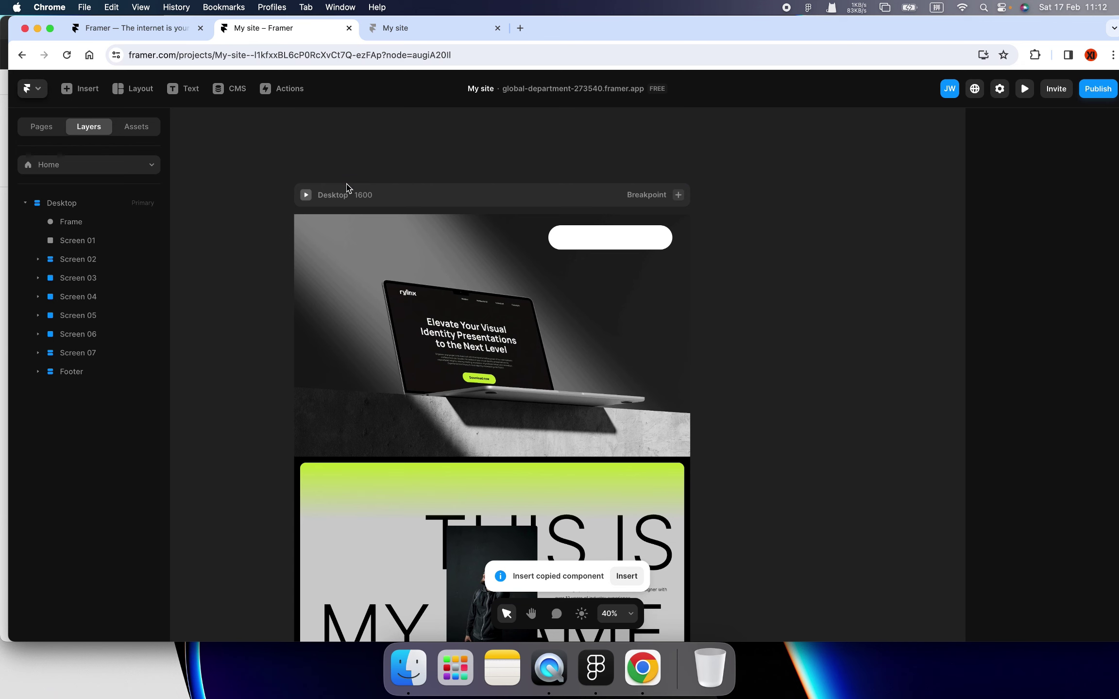
- Publish the update to the live domain and reload the published site's tab
left_click(1083, 93)
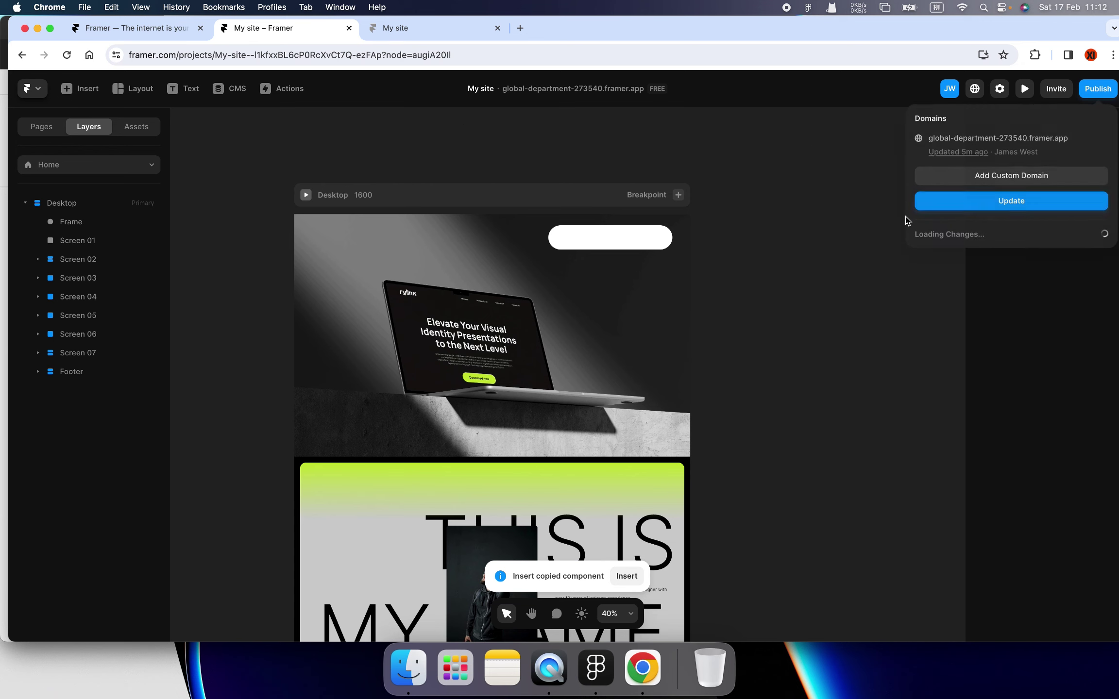
left_click(930, 206)
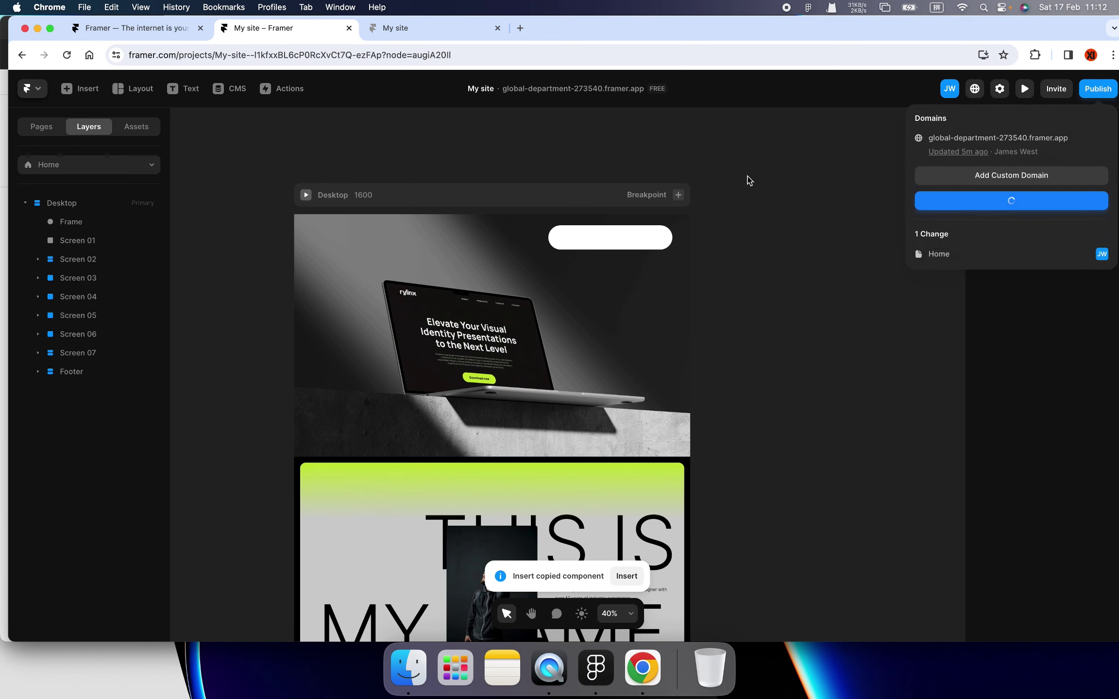
left_click(382, 30)
left_click(65, 58)
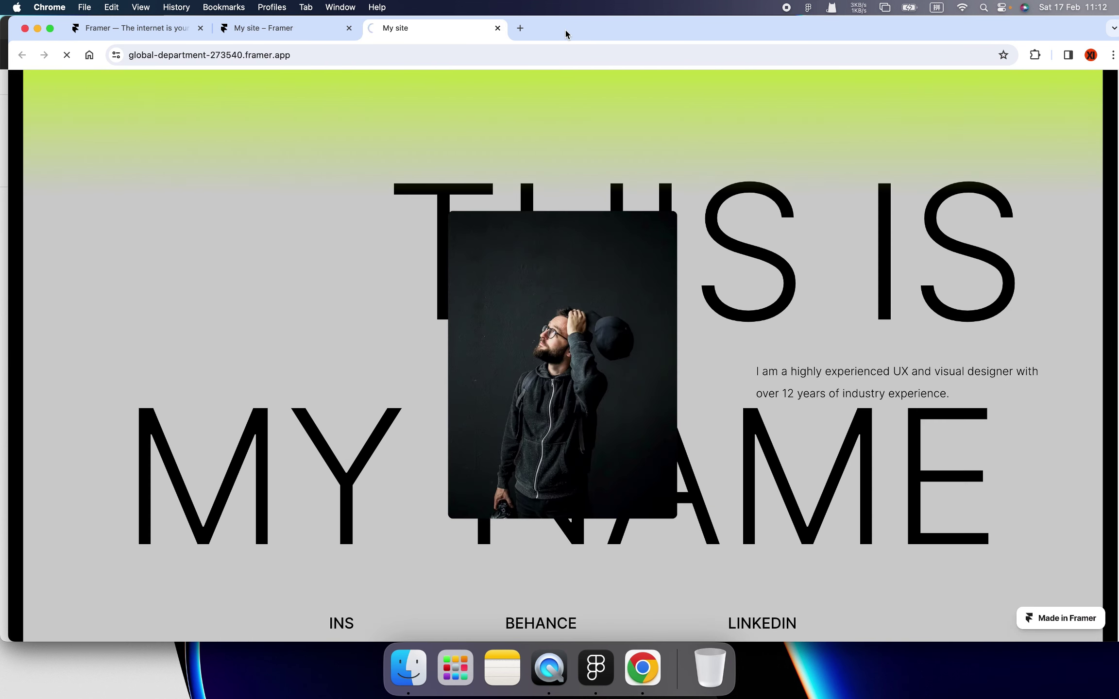
- Scroll the live site down and back up to check the white pill stays fixed
left_click_drag(566, 30, 557, 30)
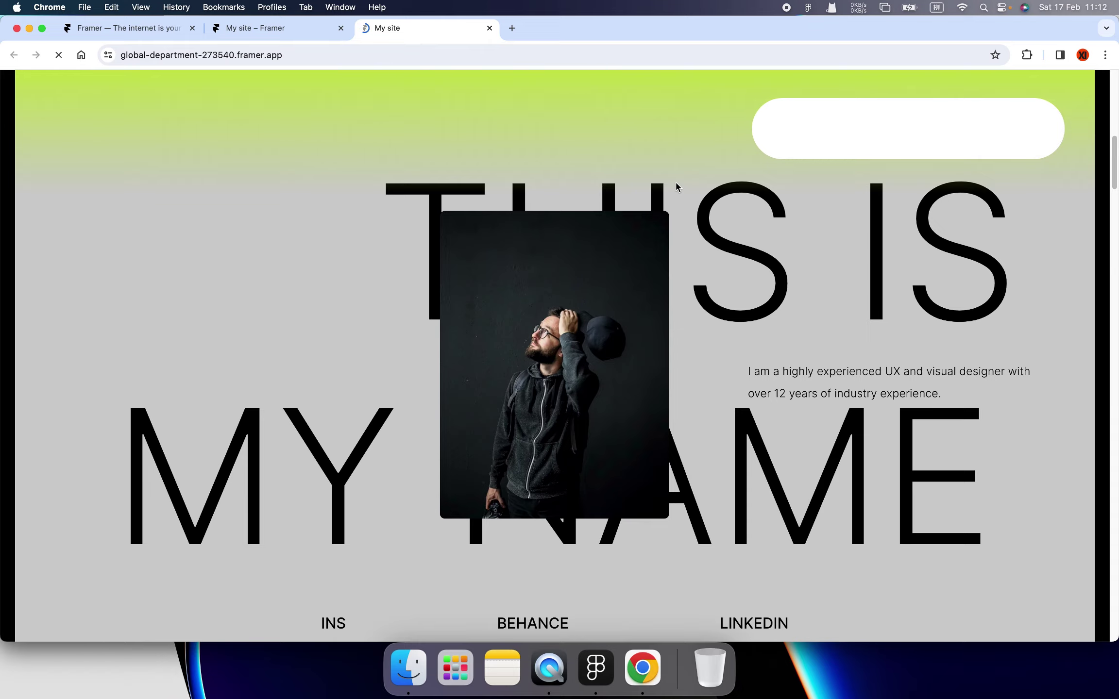
scroll(703, 197, "down", 4)
scroll(704, 199, "down", 6)
scroll(707, 199, "down", 10)
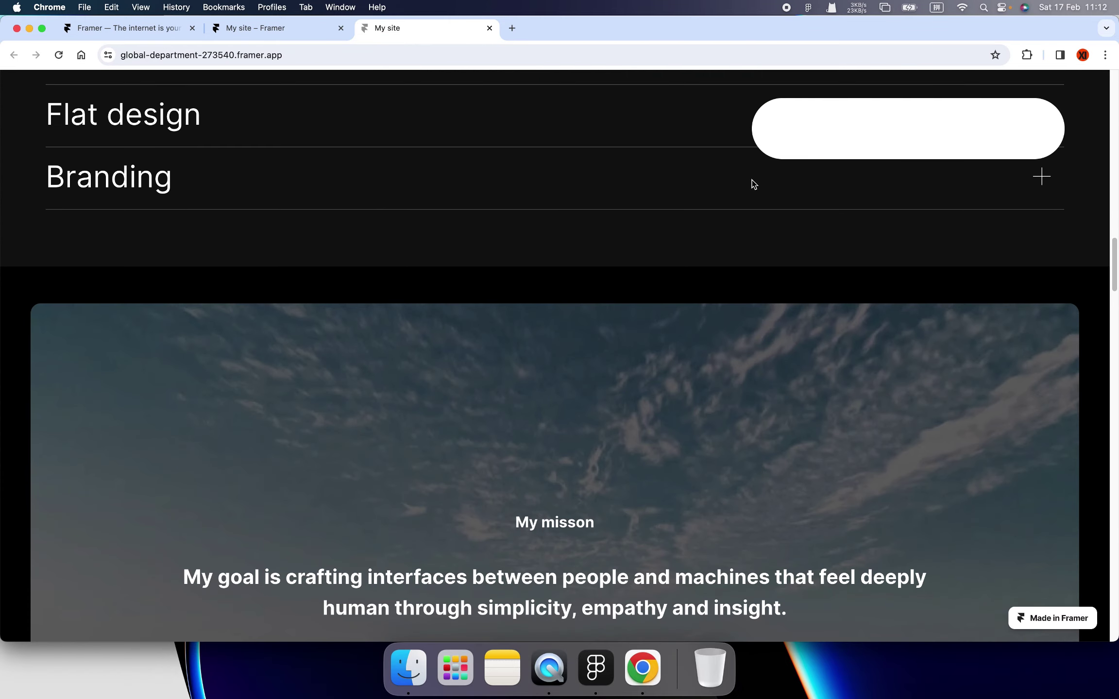
scroll(752, 182, "down", 4)
scroll(794, 163, "down", 5)
scroll(791, 175, "down", 5)
scroll(788, 178, "down", 5)
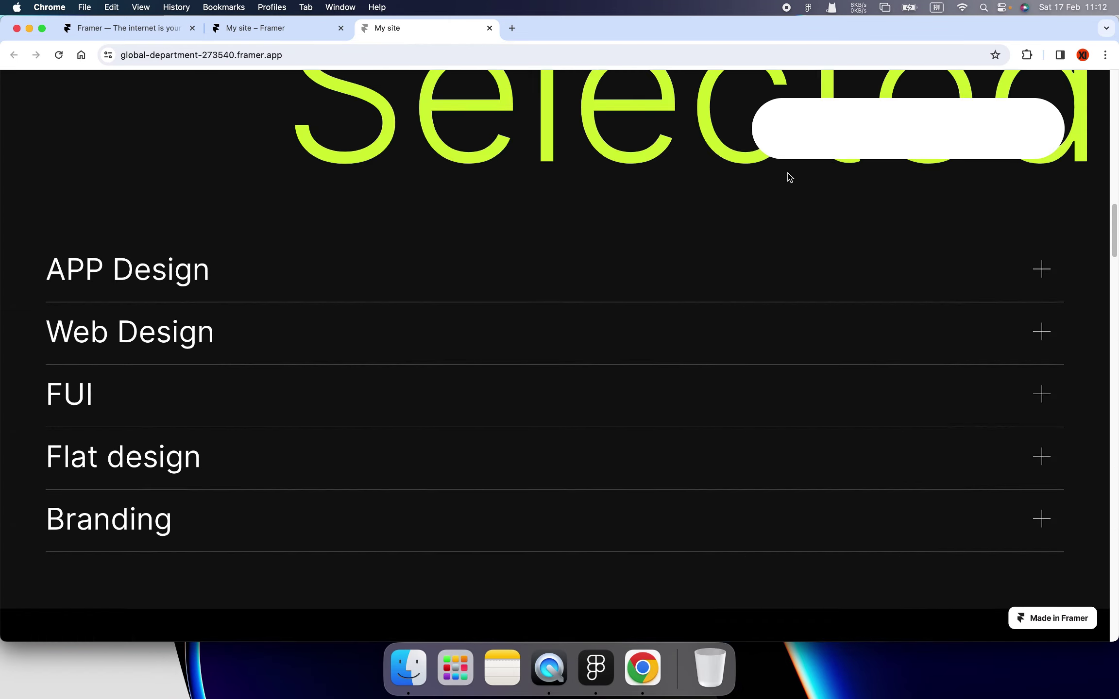
scroll(788, 172, "down", 5)
scroll(782, 168, "up", 5)
scroll(729, 173, "down", 7)
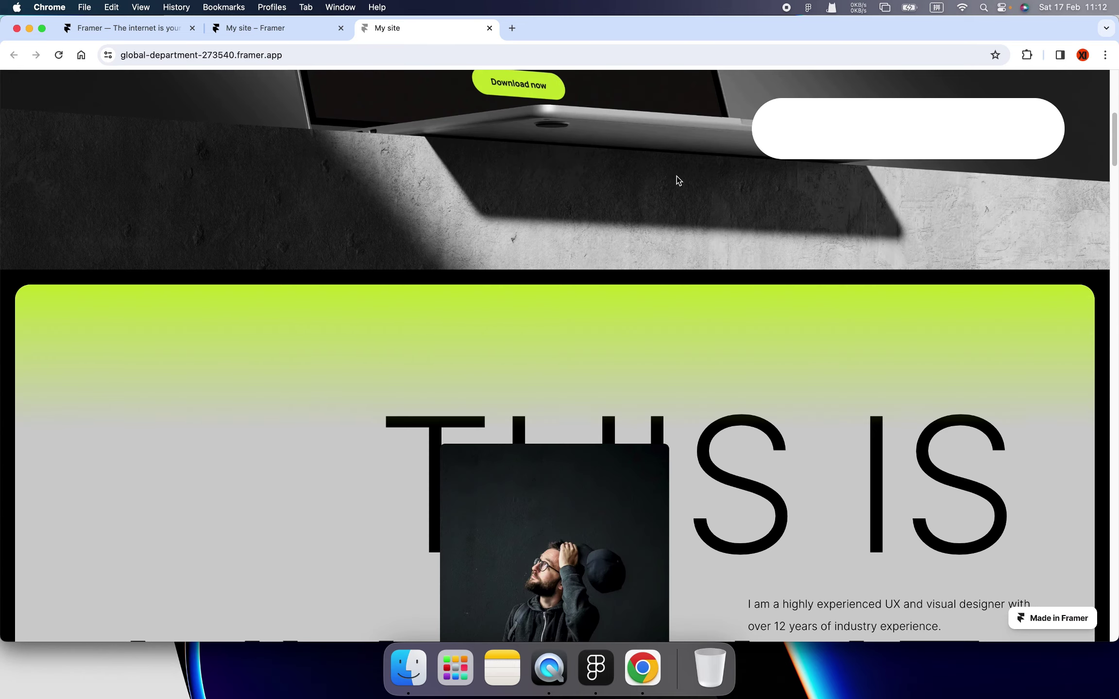
scroll(670, 187, "up", 7)
- Back in Framer, resize the white pill to 433×62 by dragging its bottom and left edges
left_click(204, 31)
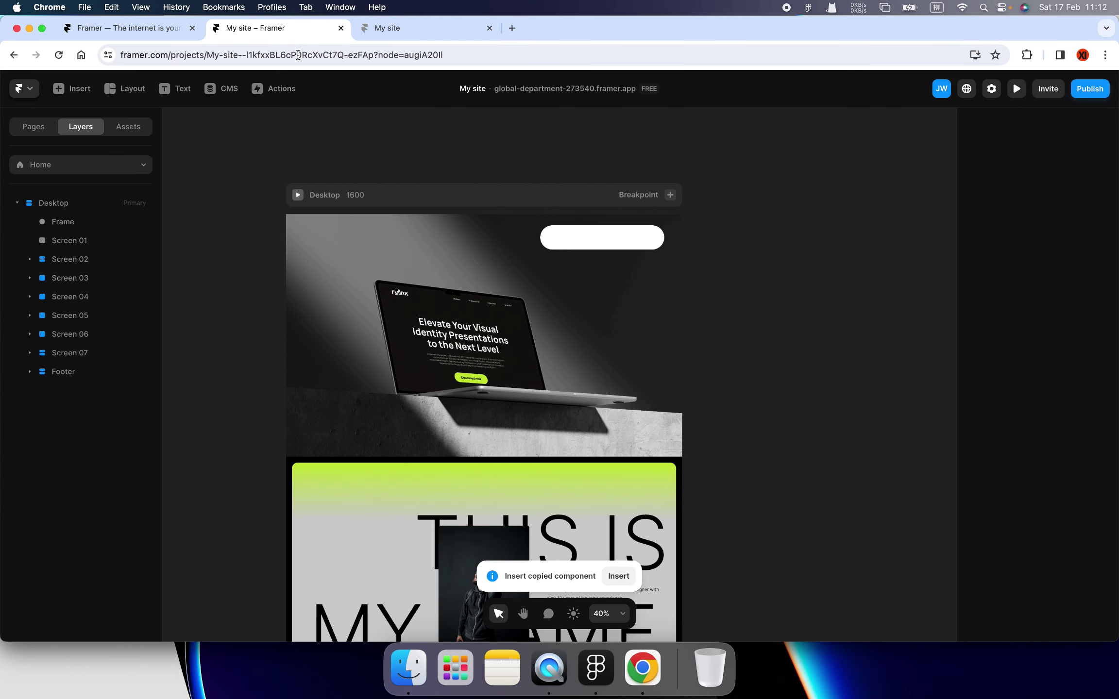
left_click(640, 232)
scroll(639, 243, "up", 3)
scroll(639, 257, "up", 3)
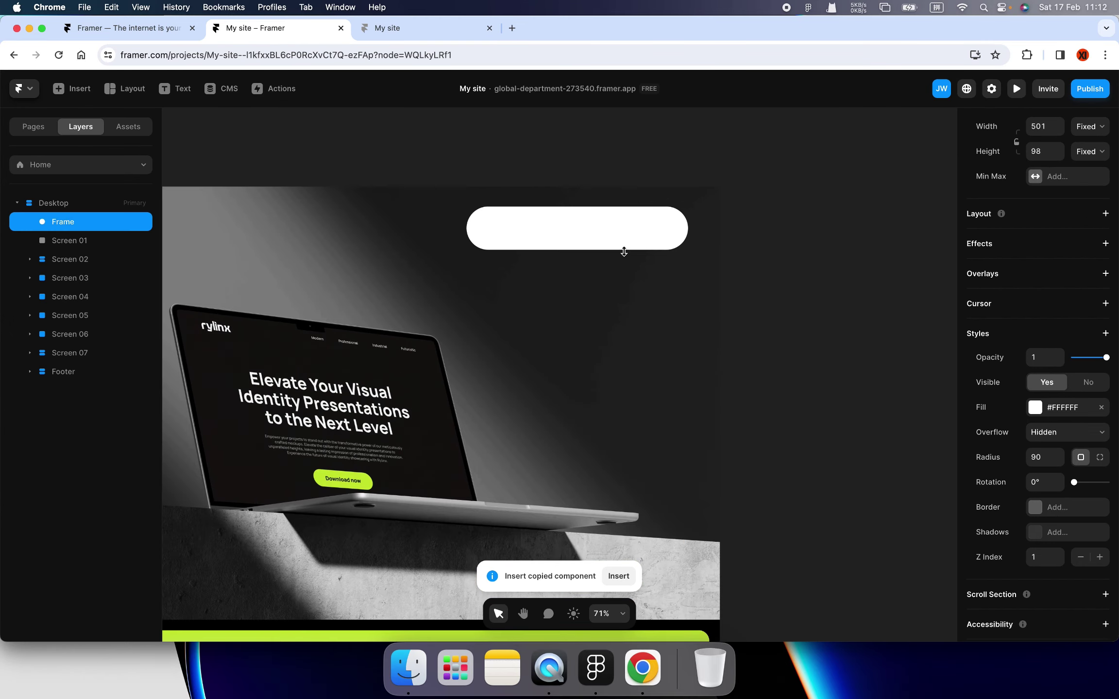
left_click_drag(624, 249, 624, 234)
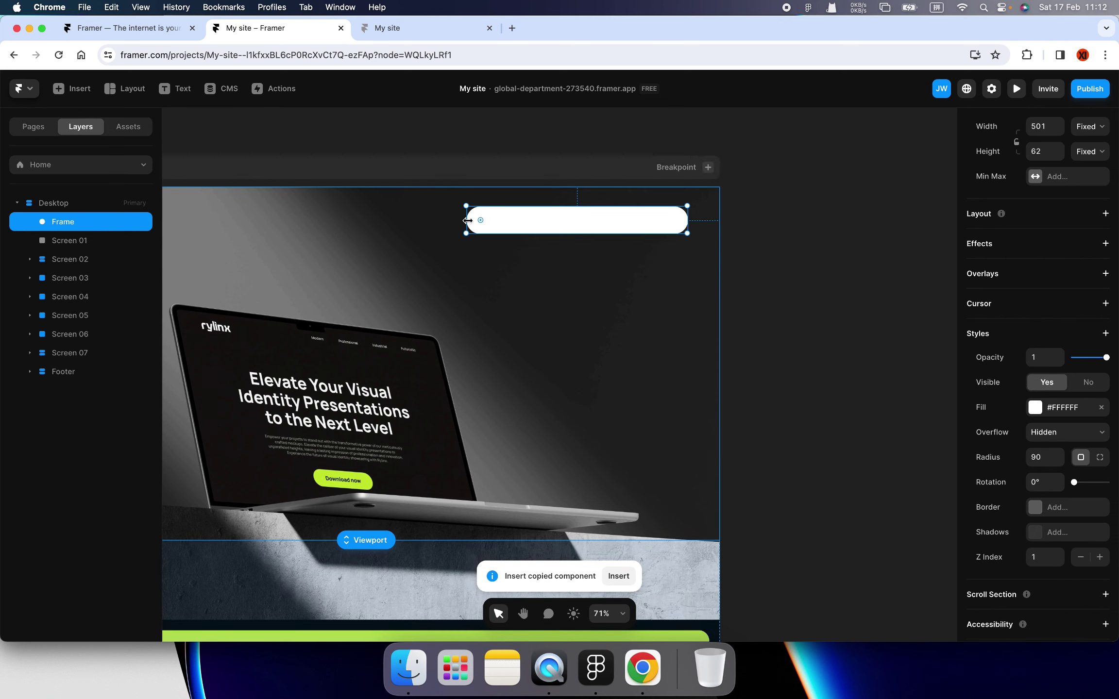
left_click_drag(466, 219, 493, 219)
left_click(811, 207)
scroll(579, 225, "left", 5)
- Preview the site, scrolling to check the slimmer pill, then close the preview
key("super+p")
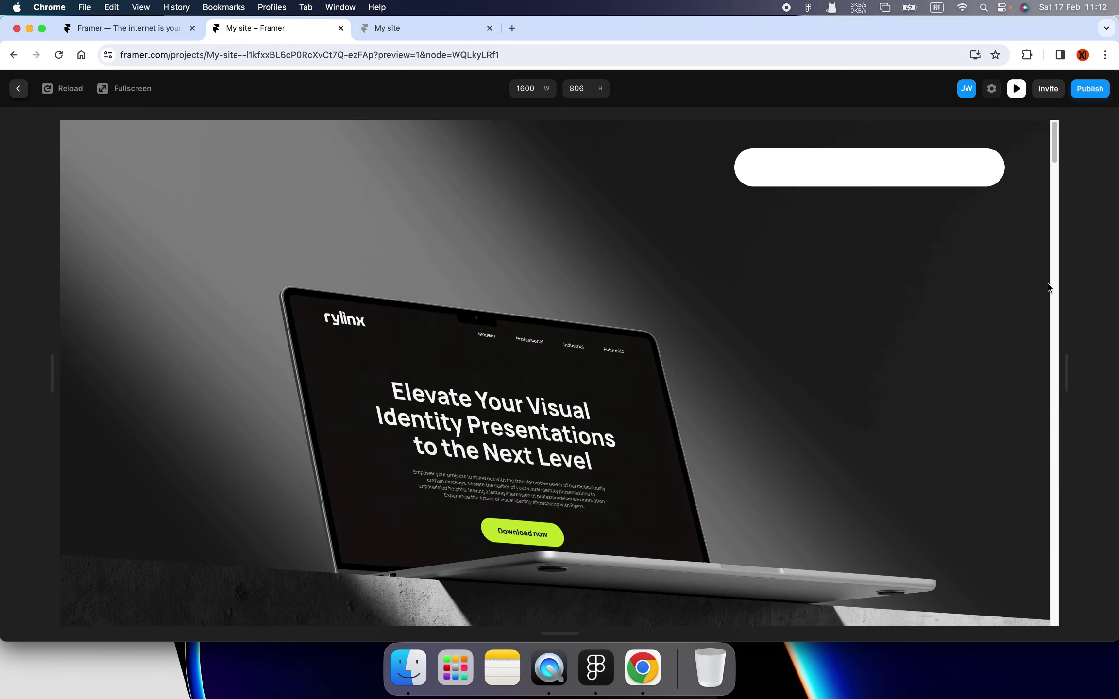
left_click_drag(1063, 342, 1107, 342)
scroll(894, 295, "down", 5)
scroll(894, 295, "down", 10)
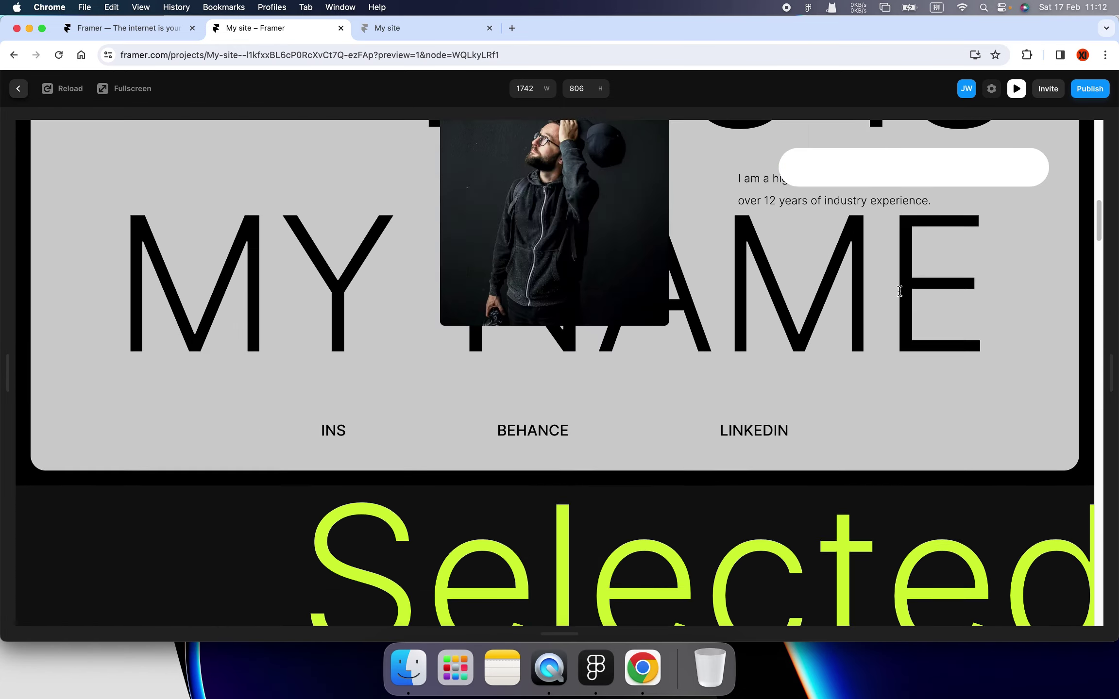
scroll(901, 292, "up", 5)
scroll(901, 291, "up", 5)
left_click(1011, 97)
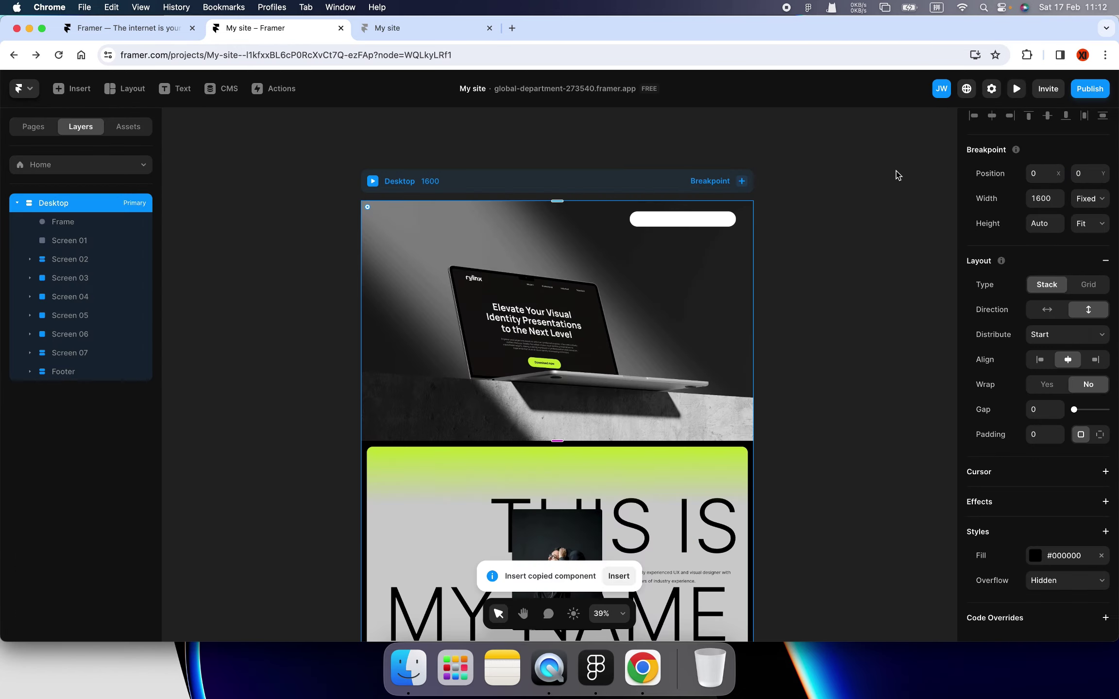
scroll(717, 229, "up", 5)
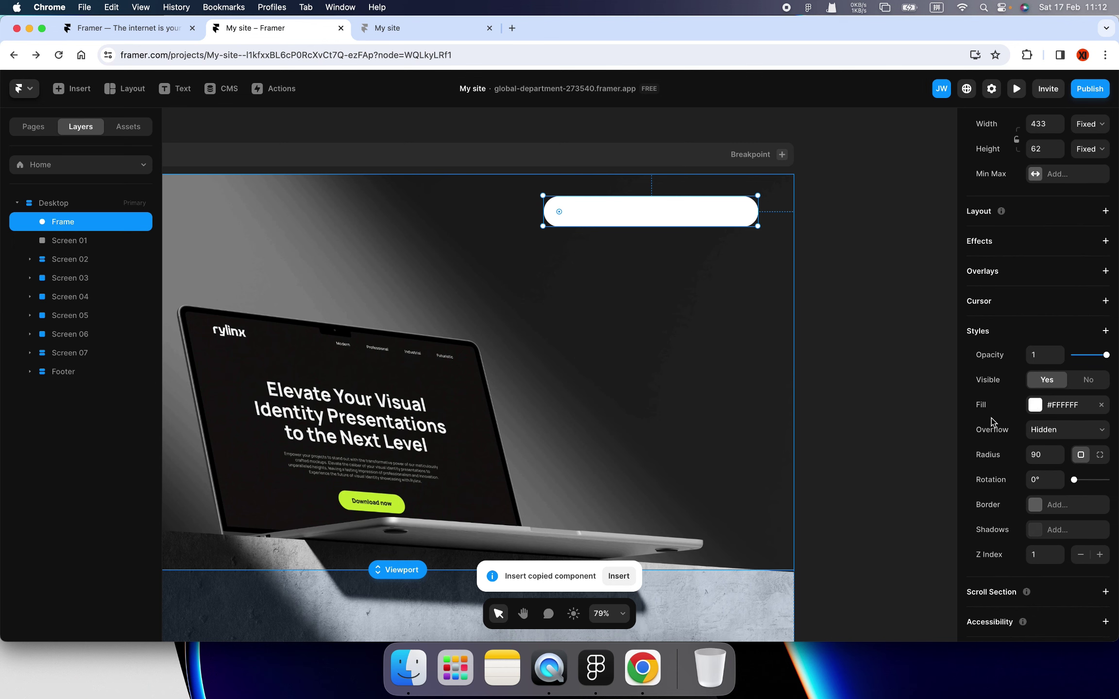
scroll(1020, 430, "down", 1)
scroll(1020, 432, "down", 1)
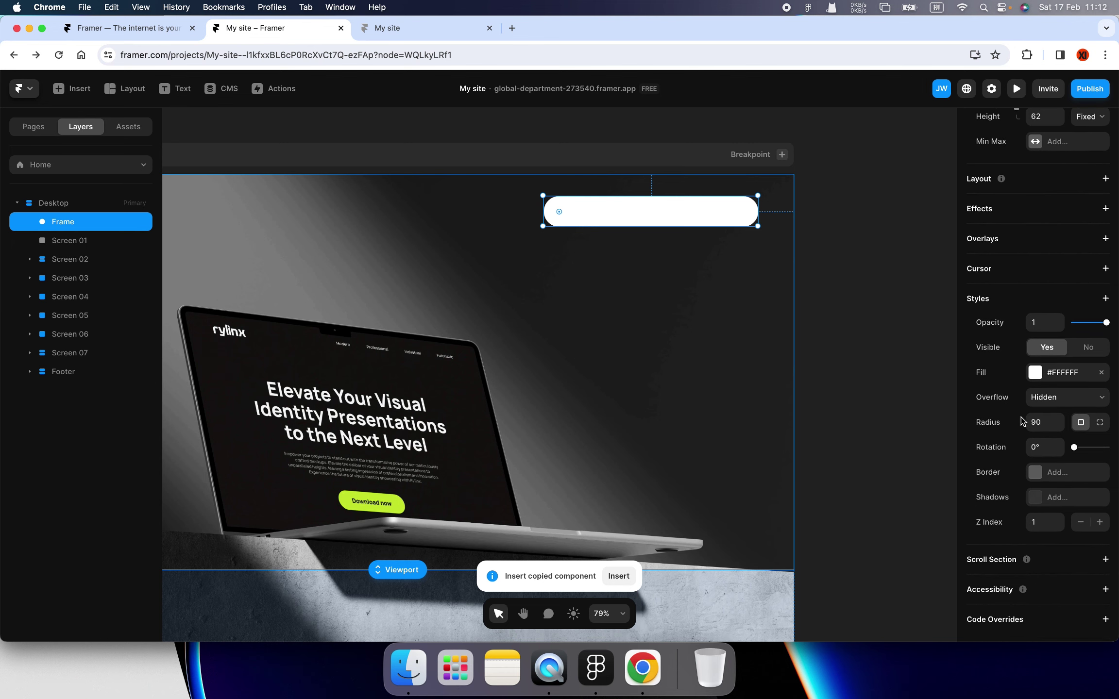
scroll(1021, 420, "down", 1)
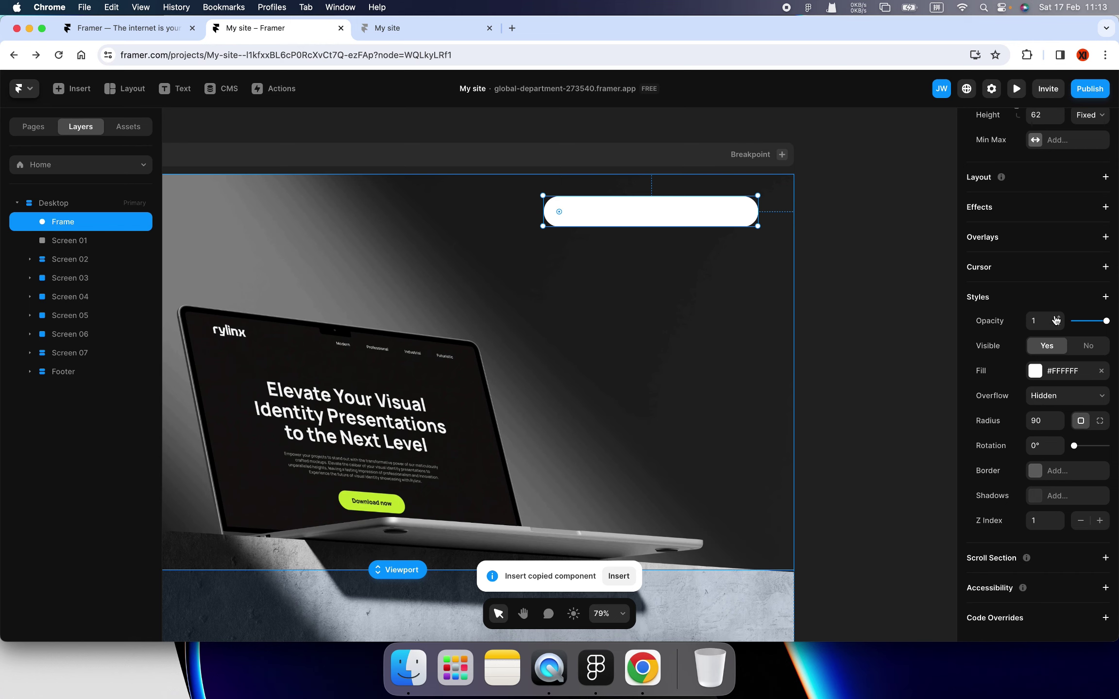
- Add a background blur of about 36 to the pill and lower its opacity to about 0.28
left_click(1106, 297)
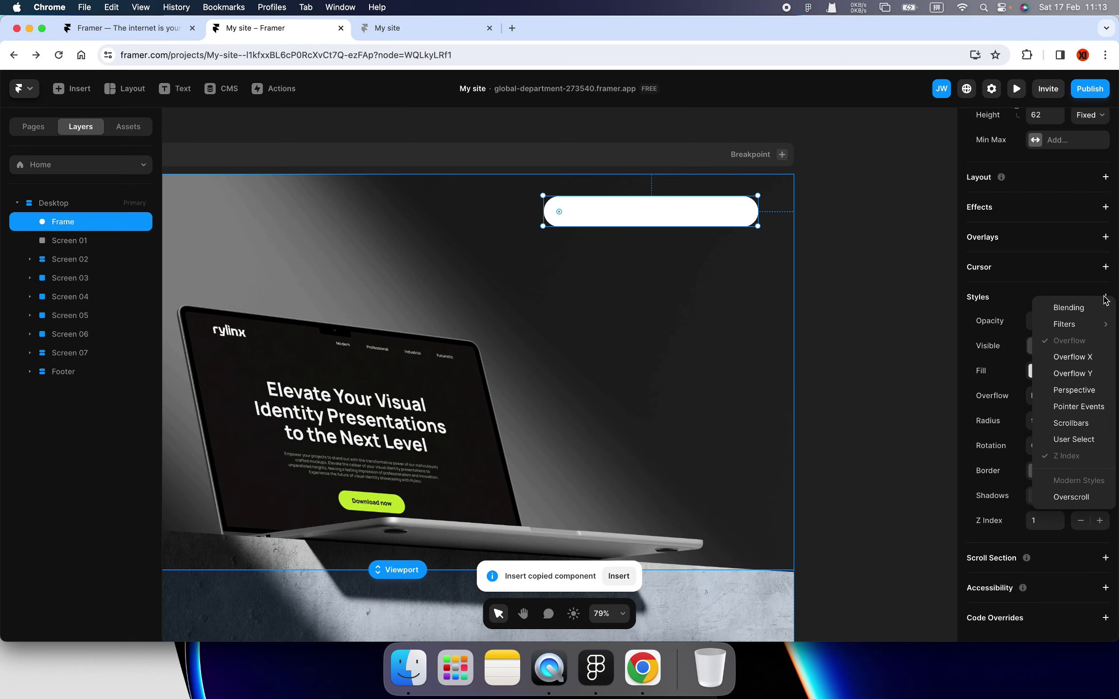
mouse_move(1073, 324)
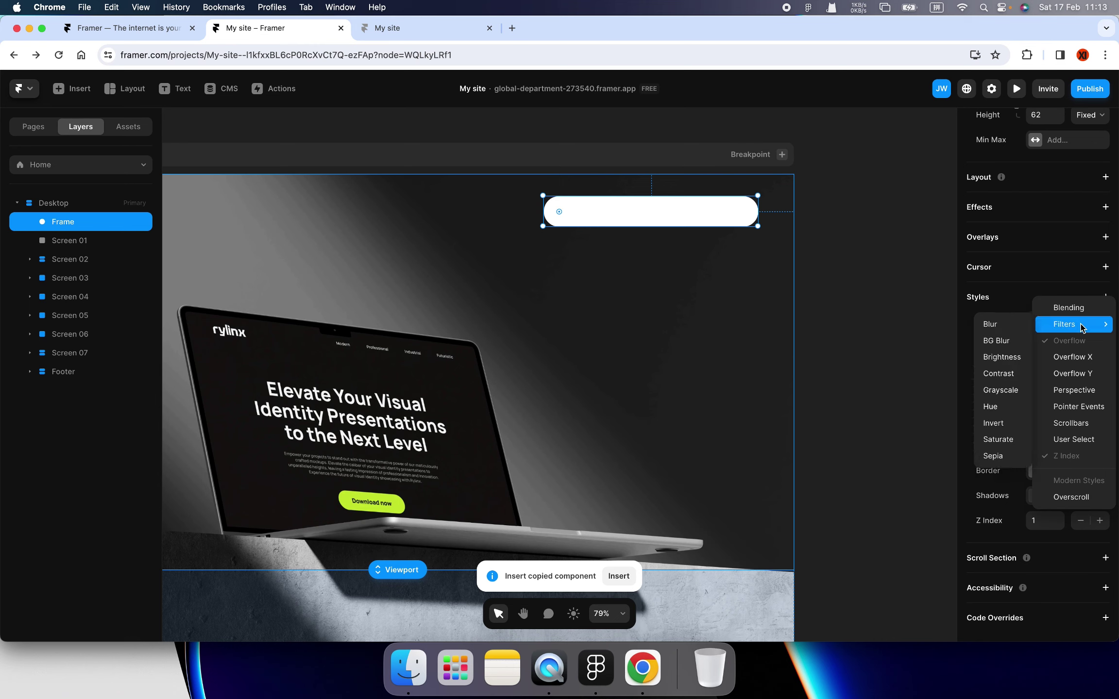
left_click(1004, 343)
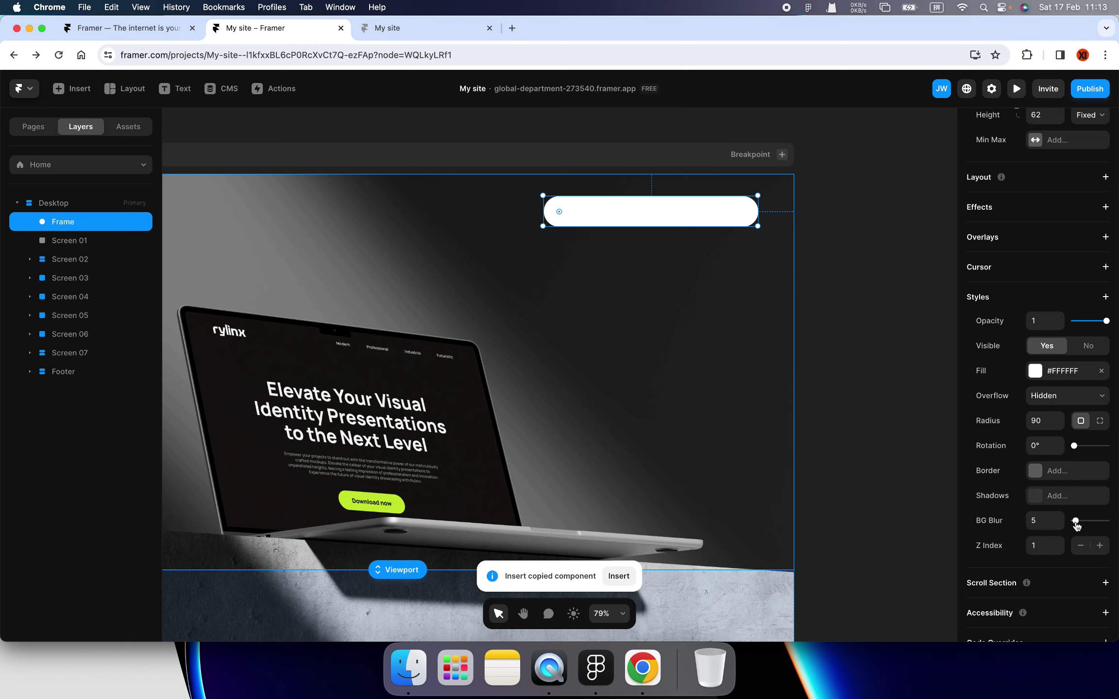
left_click_drag(1076, 522, 1087, 522)
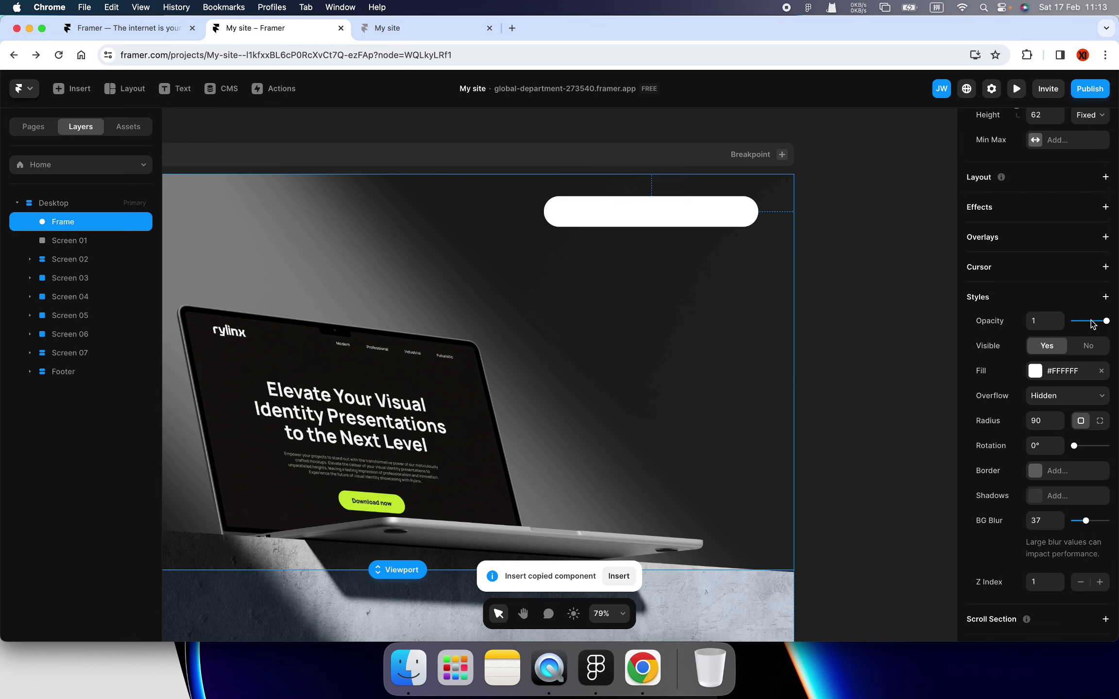
left_click_drag(1107, 320, 1083, 320)
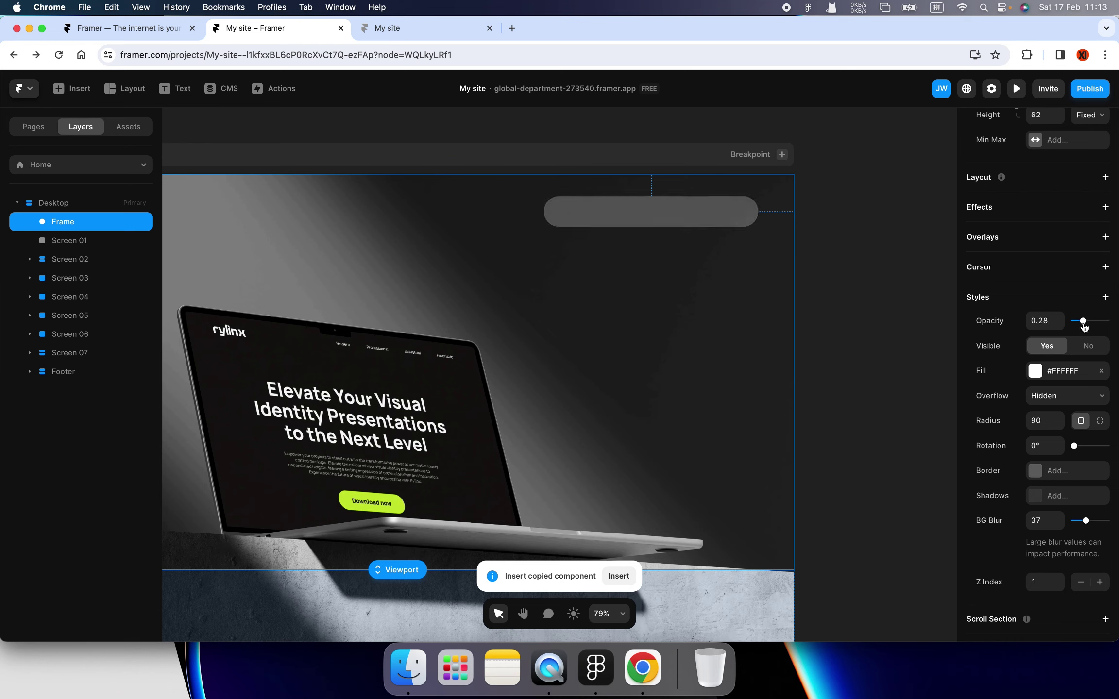
left_click(867, 306)
- Preview the site and scroll through it to judge the translucent pill
scroll(515, 215, "left", 3)
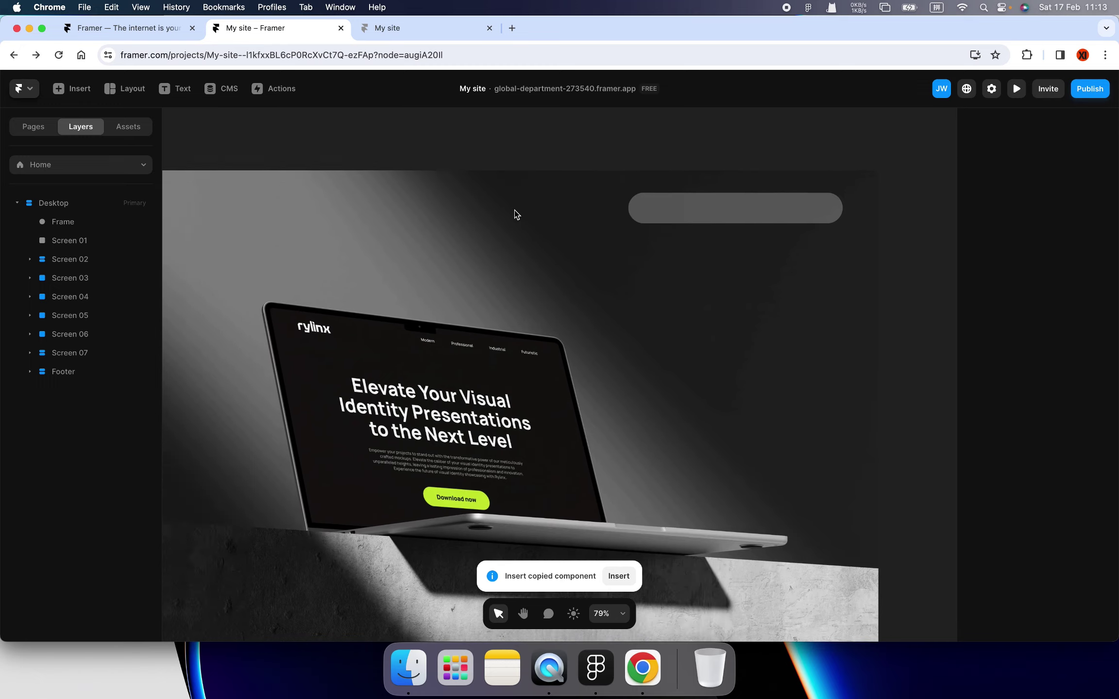
scroll(388, 184, "left", 5)
left_click(298, 153)
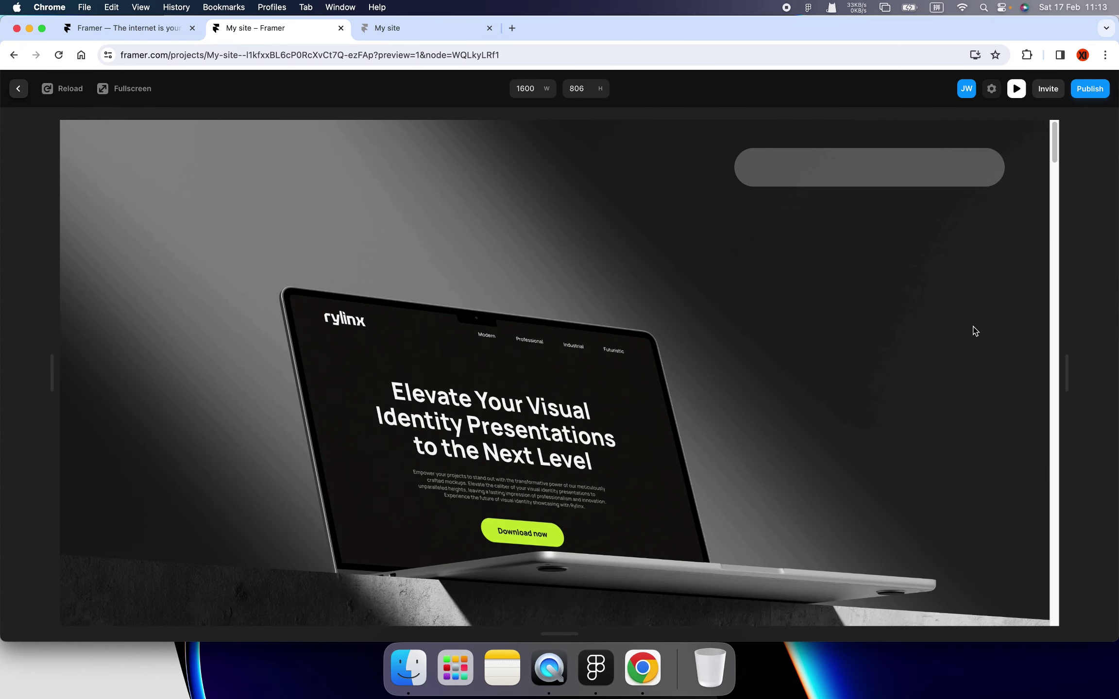
left_click_drag(1062, 363, 1105, 363)
scroll(905, 336, "down", 5)
scroll(905, 336, "down", 3)
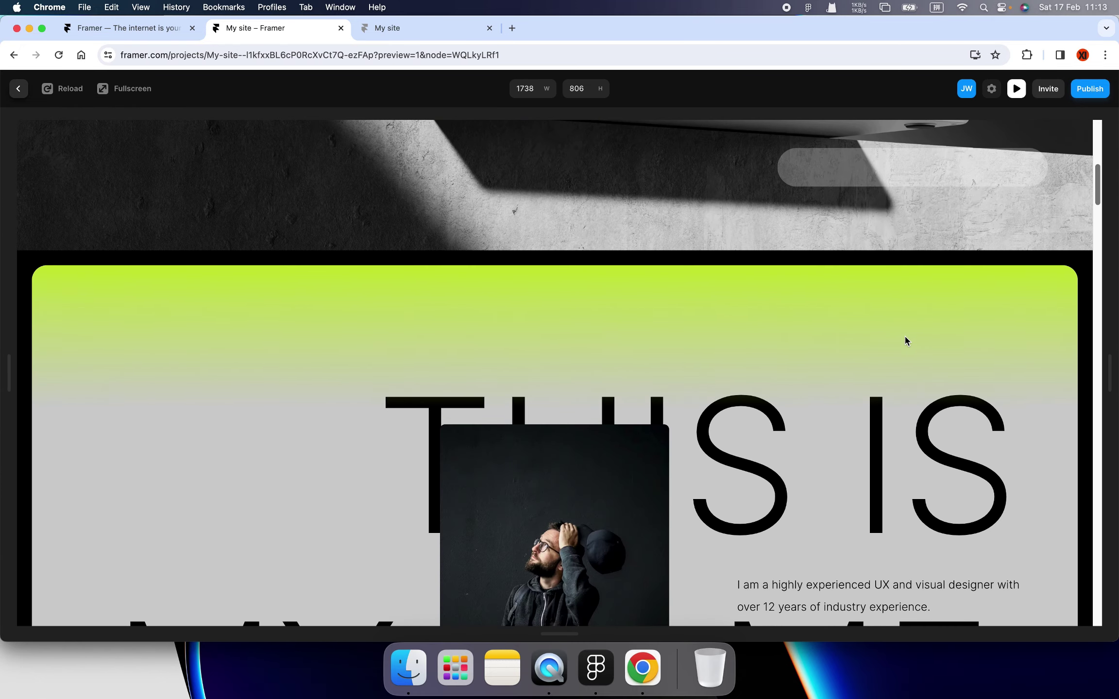
scroll(866, 231, "up", 2)
scroll(869, 239, "down", 10)
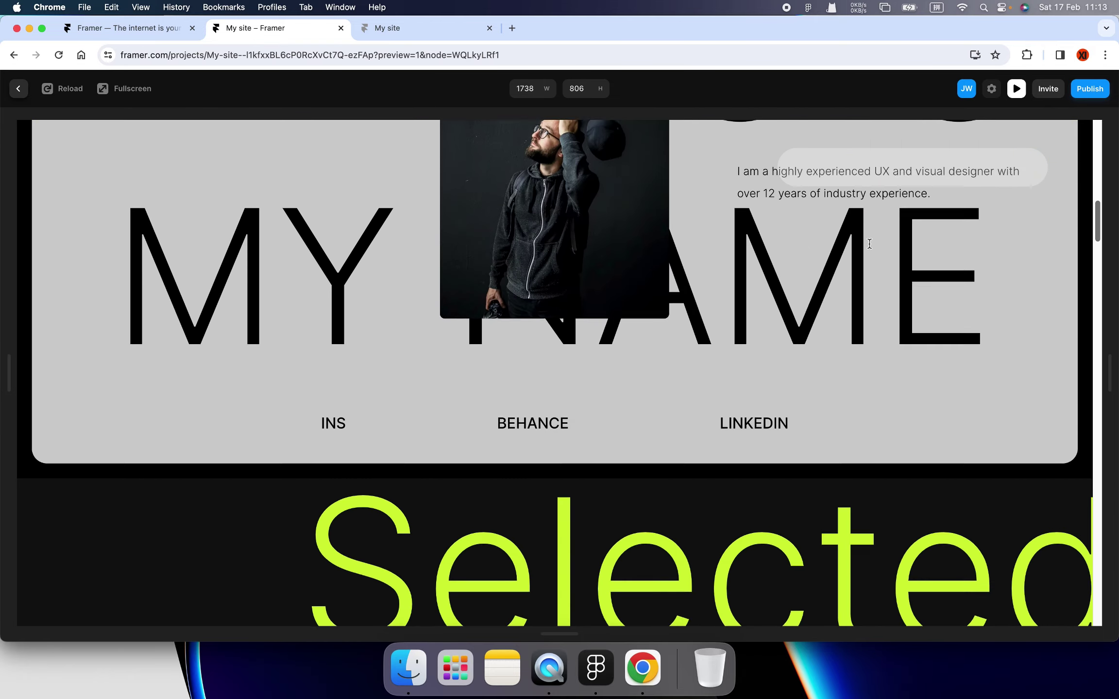
scroll(870, 244, "down", 2)
left_click(1017, 95)
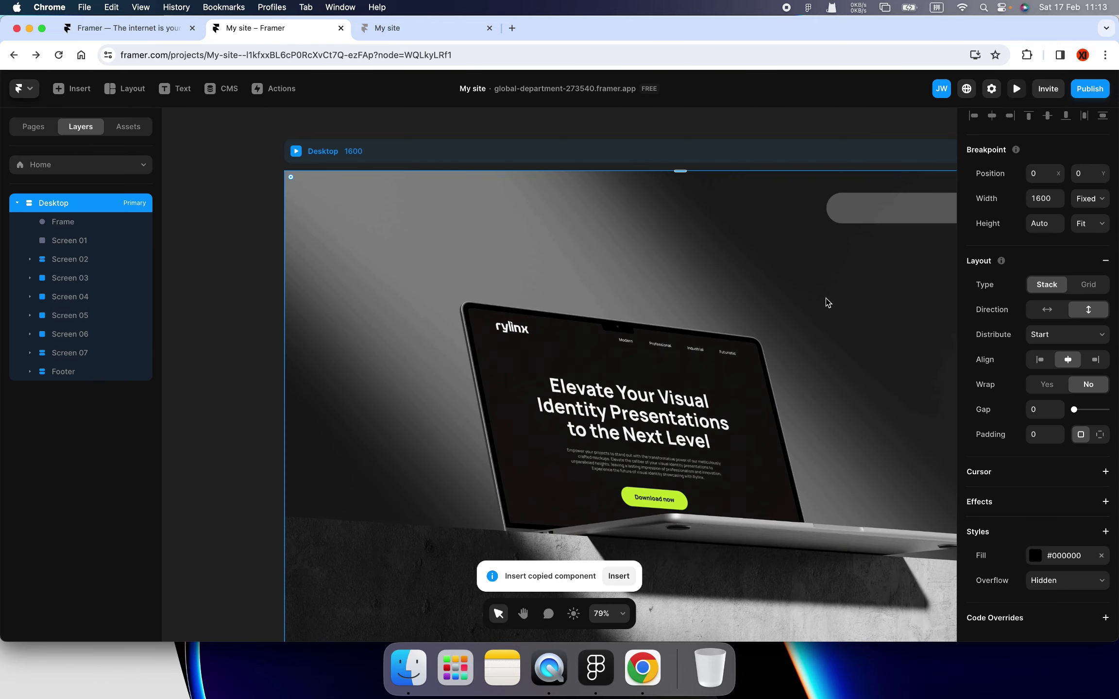
- Raise the pill's opacity to 0.7 and lower its background blur to 27
left_click(870, 223)
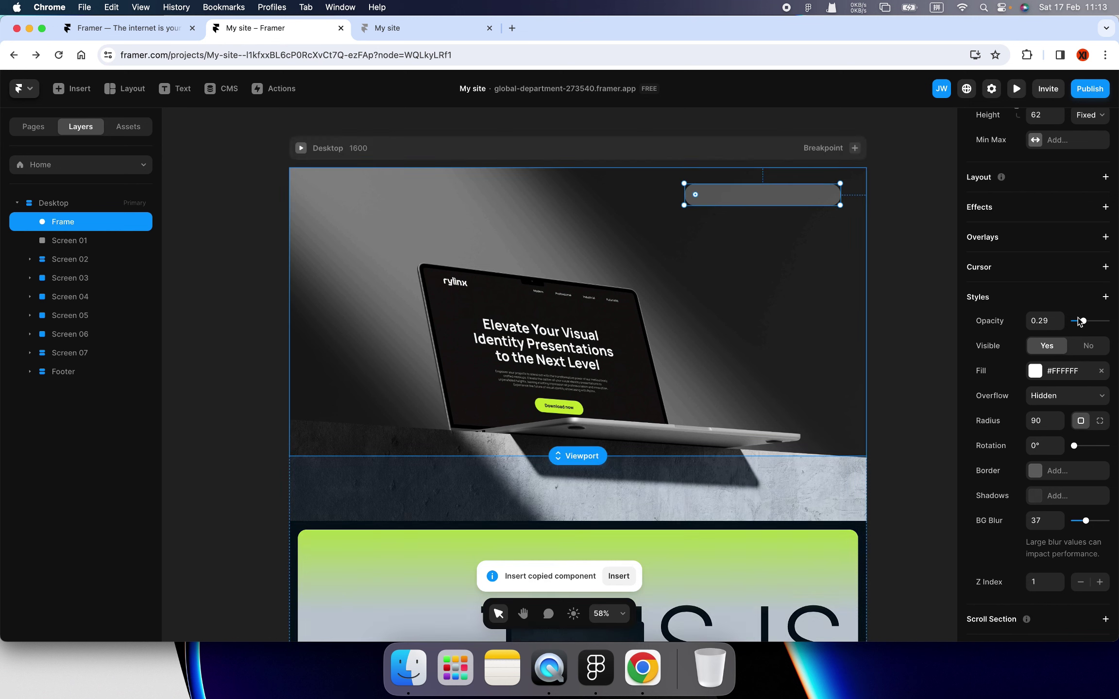
left_click_drag(1094, 322, 1096, 322)
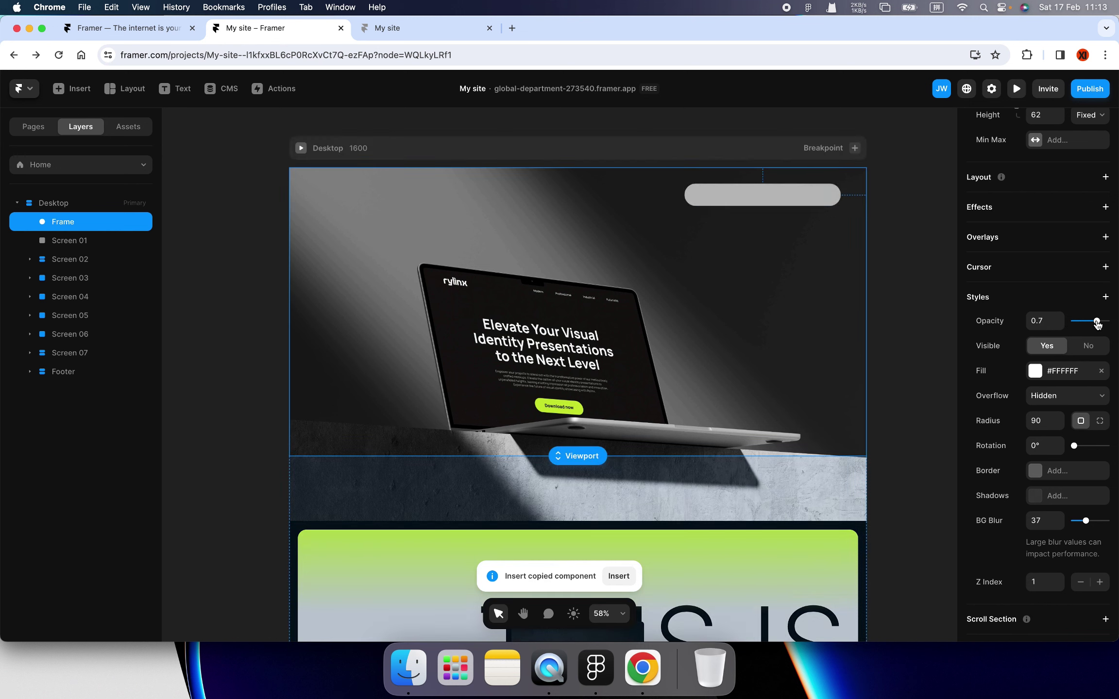
left_click_drag(1086, 521, 1083, 520)
- Preview the site again, scrolling to check the adjusted pill
left_click(301, 148)
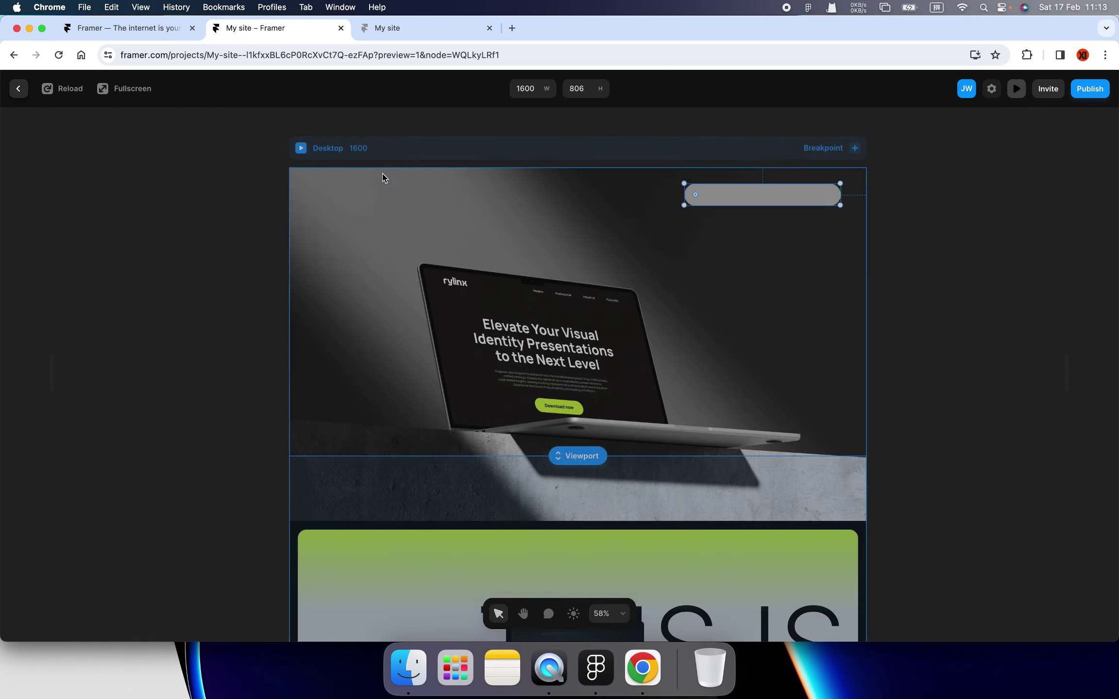
scroll(722, 316, "down", 5)
scroll(722, 316, "down", 3)
scroll(723, 313, "down", 3)
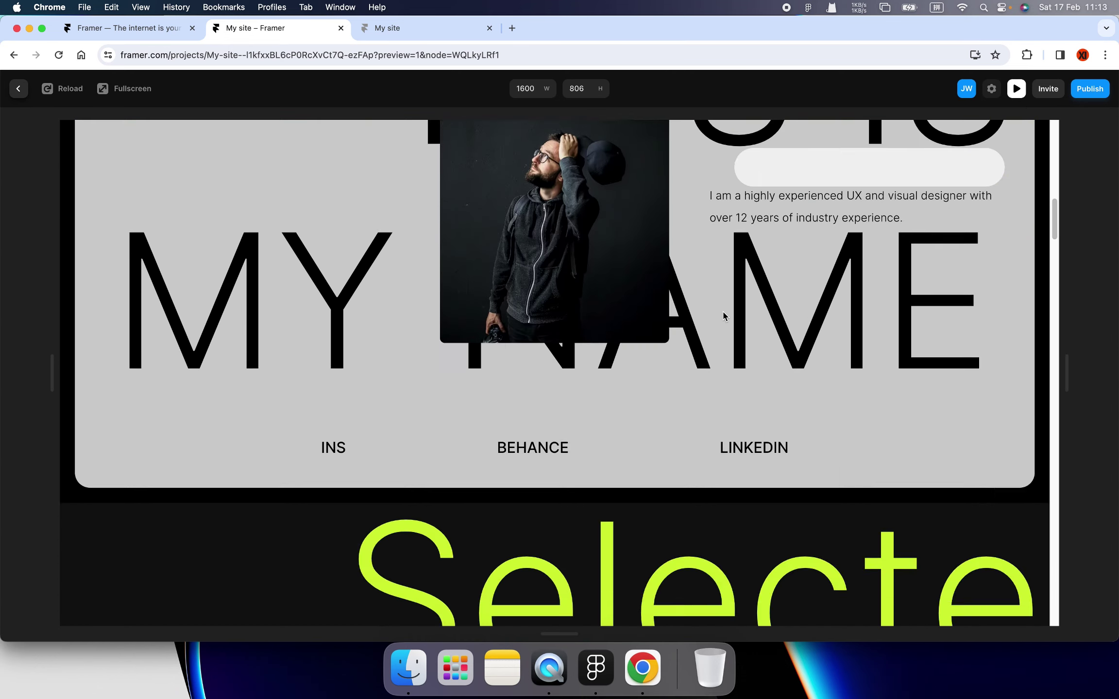
scroll(764, 282, "down", 5)
scroll(778, 282, "down", 3)
scroll(776, 277, "up", 10)
scroll(774, 270, "up", 10)
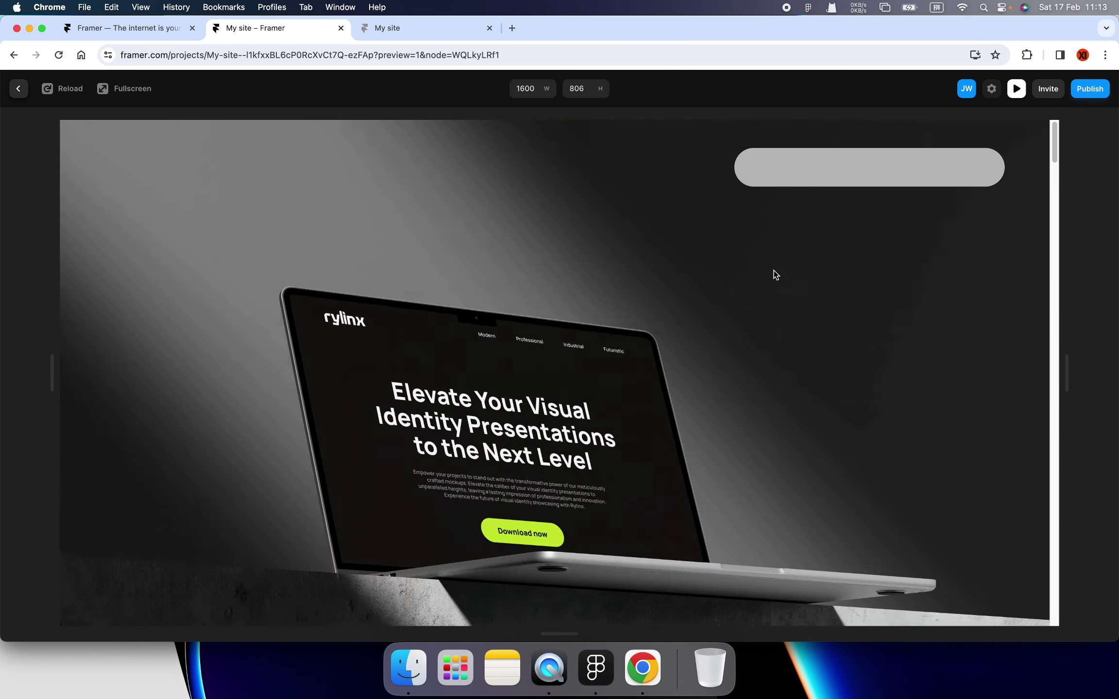
- Give the pill a #4D4D4D fill at 80% alpha and restore its opacity to 1
left_click(1016, 89)
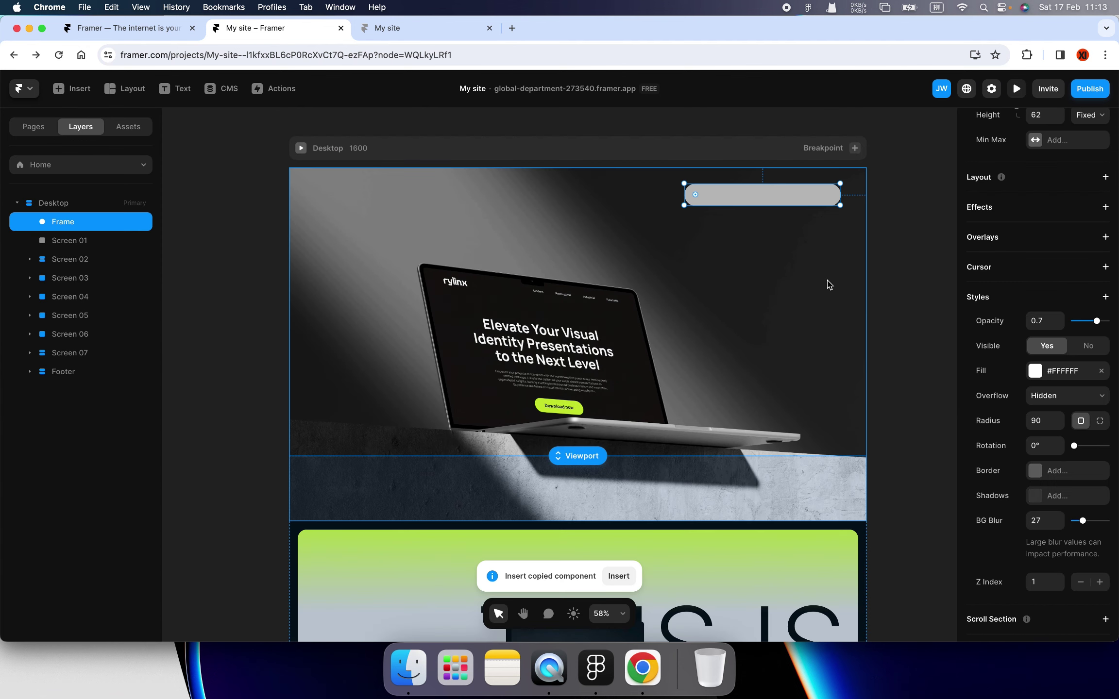
left_click(1035, 374)
left_click(796, 469)
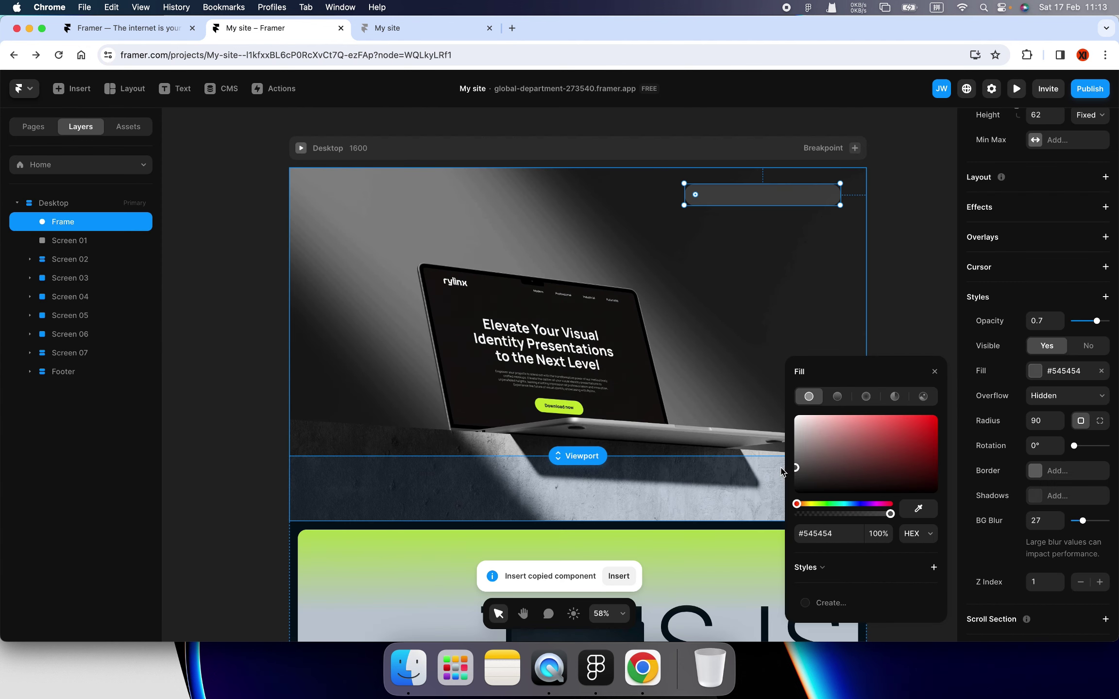
left_click(878, 537)
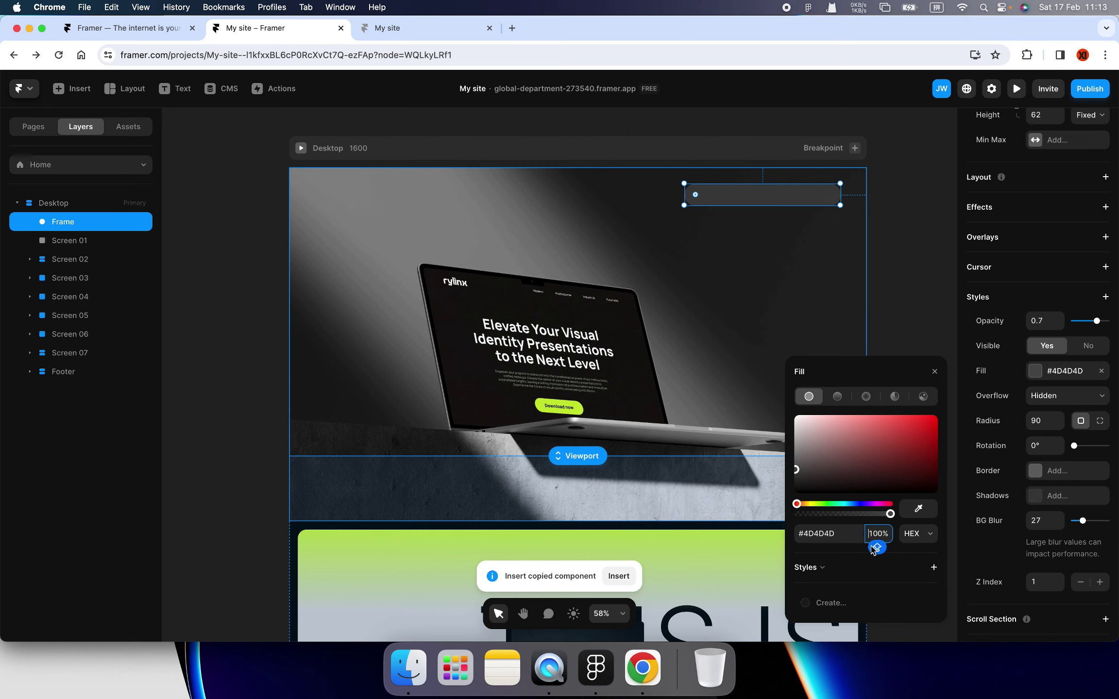
type("80")
key("Return")
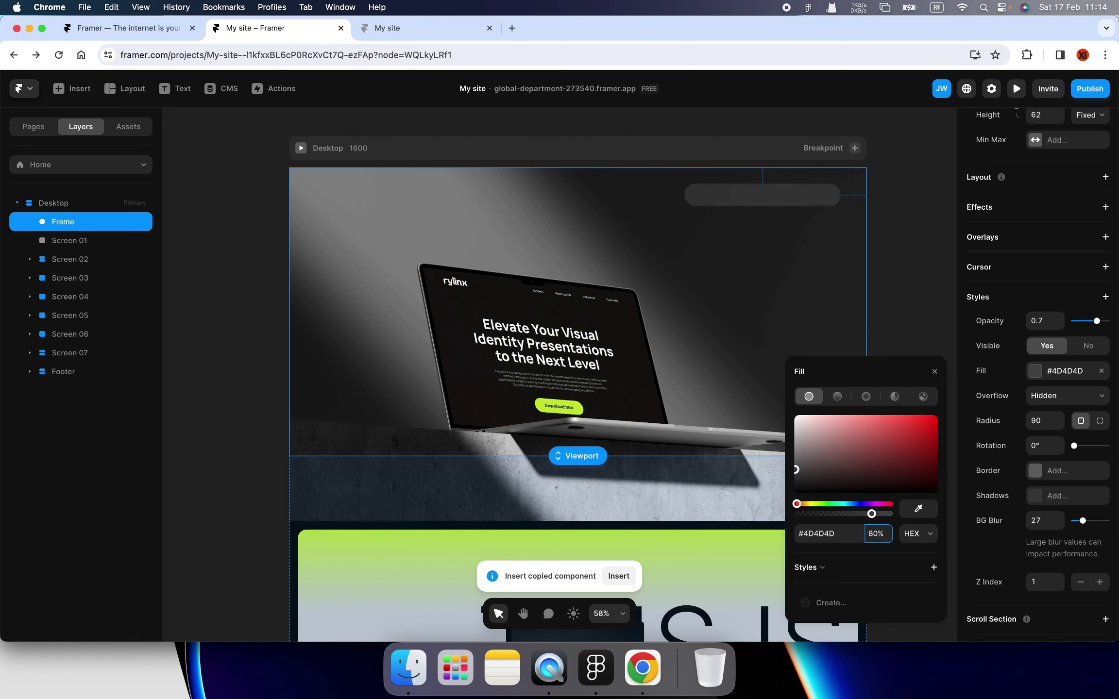
left_click_drag(1096, 322, 1113, 322)
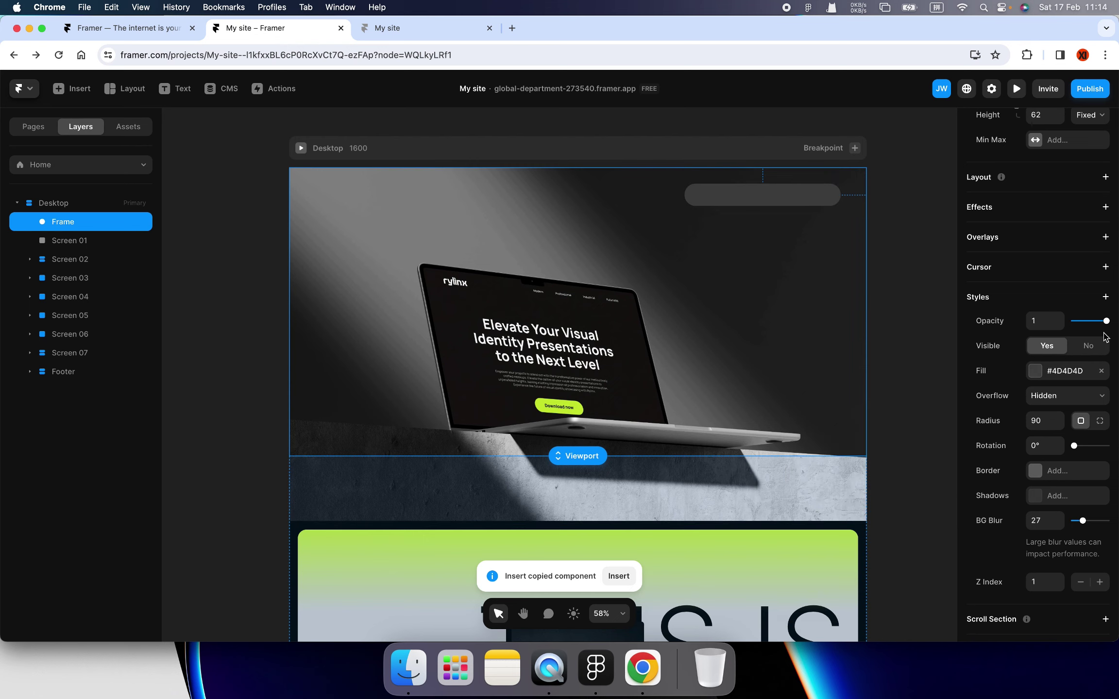
- Preview the site, scrolling to check the dark grey pill
key("super+p")
scroll(662, 340, "down", 5)
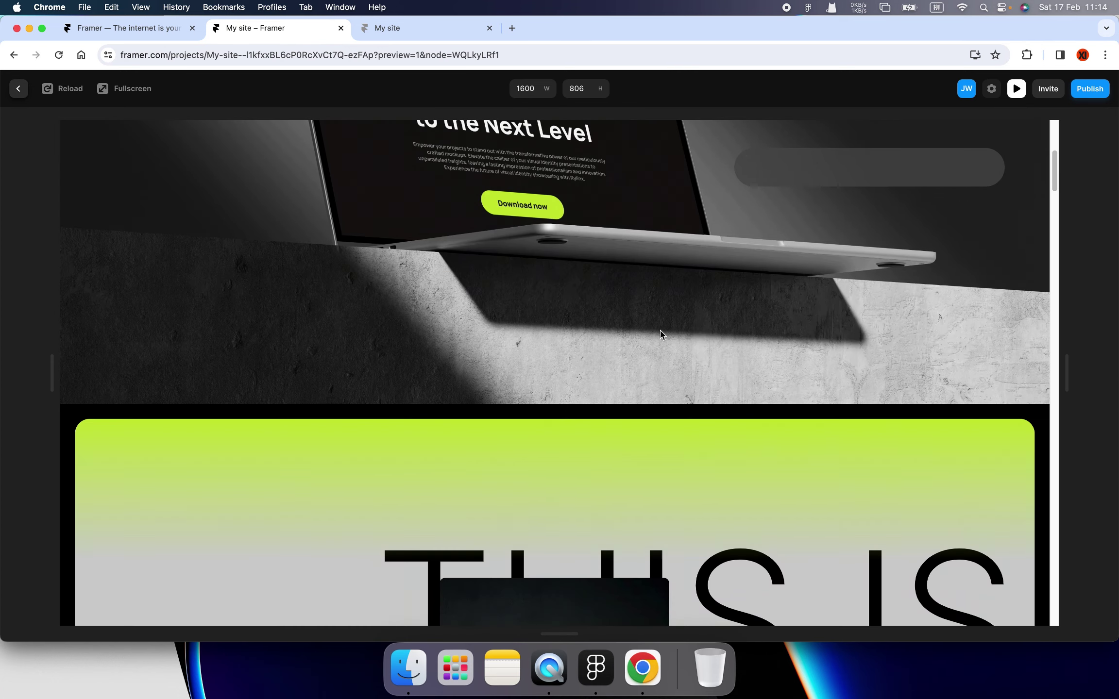
scroll(661, 335, "down", 5)
scroll(660, 333, "down", 2)
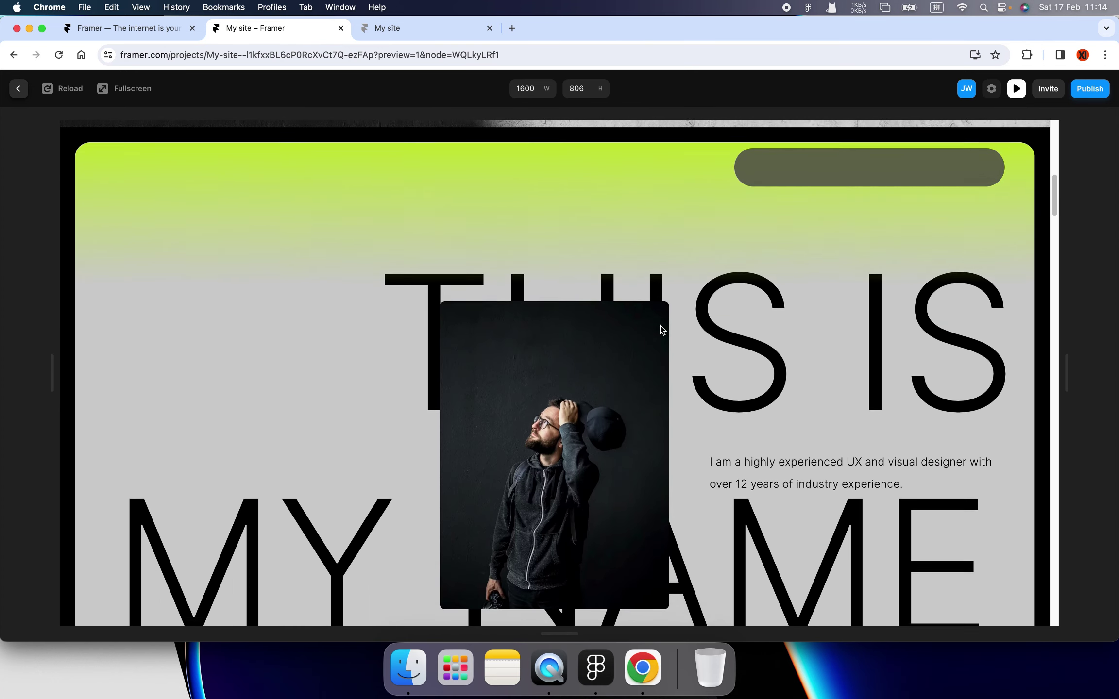
scroll(662, 325, "up", 1)
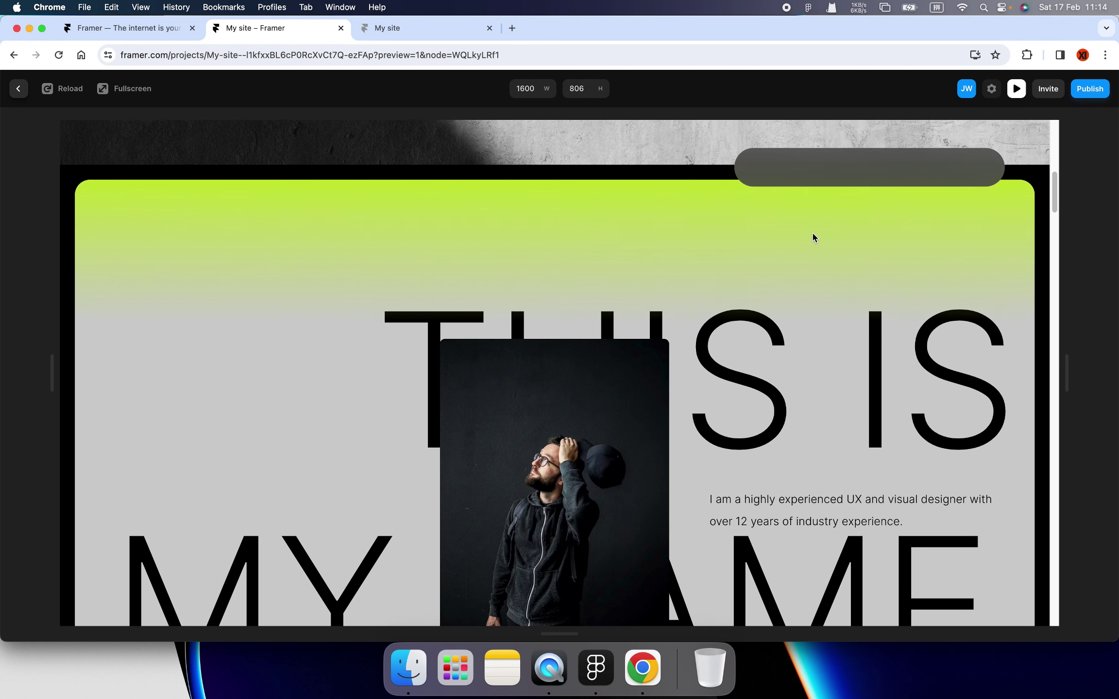
left_click(1016, 89)
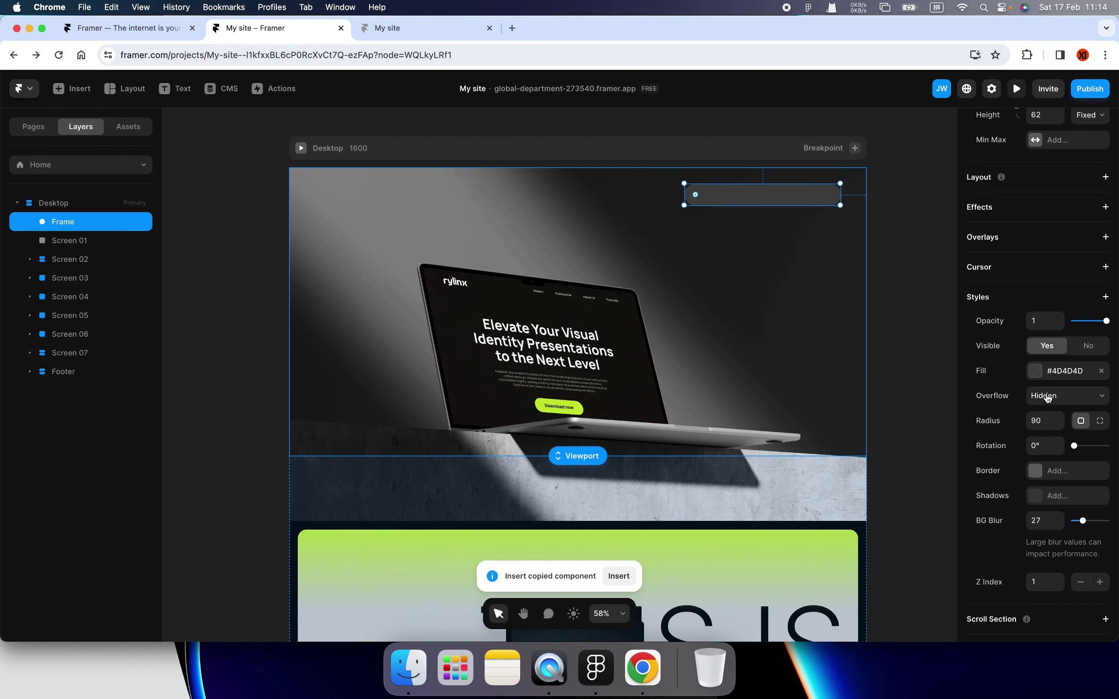
- Lower the pill's fill alpha from 80% to 60%
left_click(1035, 371)
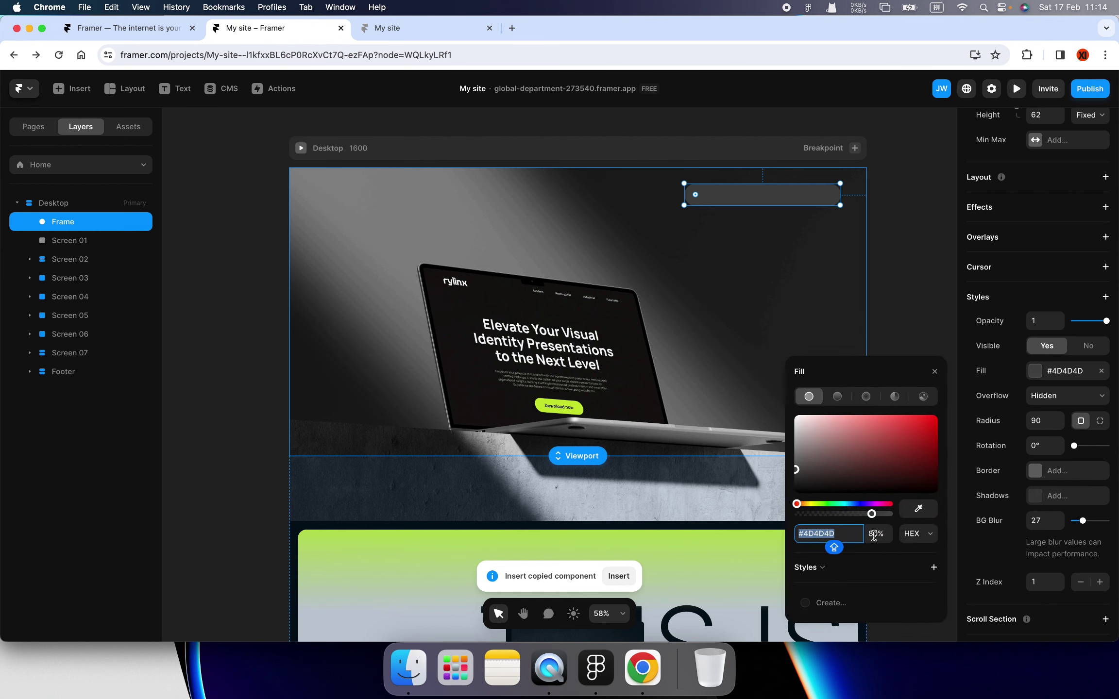
left_click(874, 534)
key("Right")
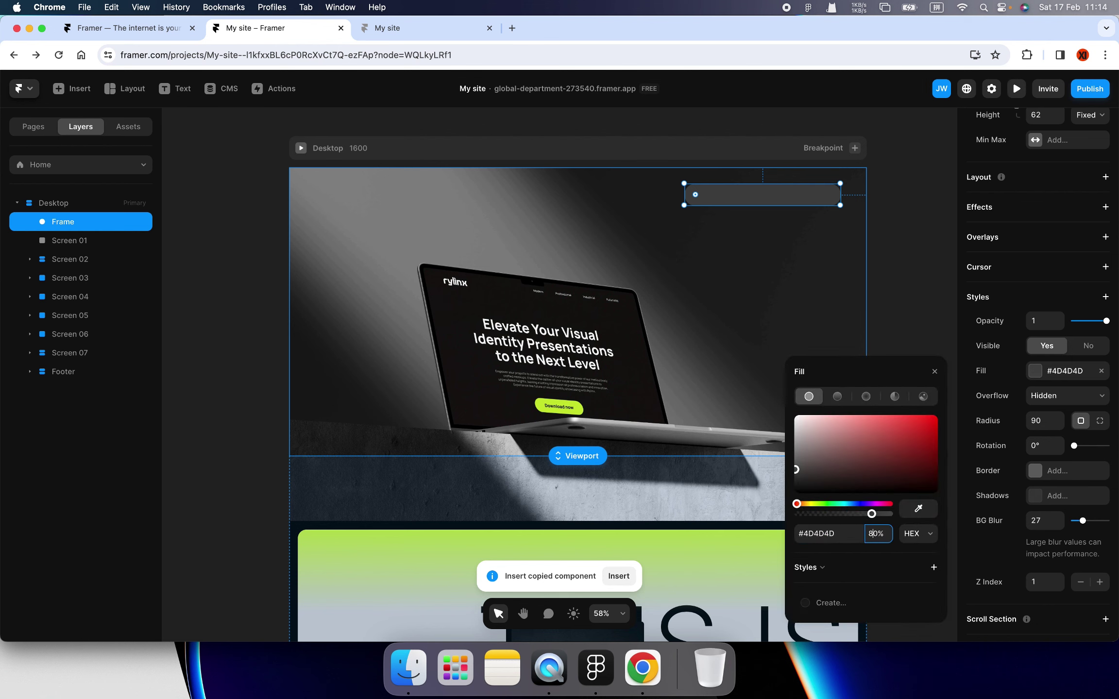
type("6")
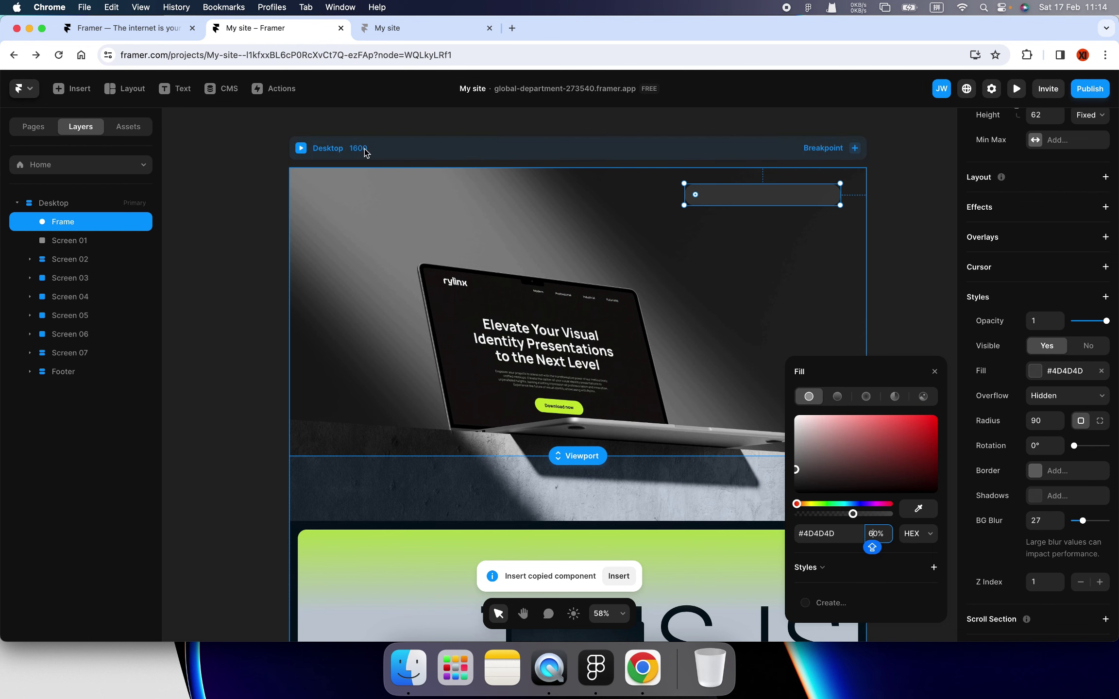
- Preview the site with the 60% fill, scrolling through it, then close the preview
left_click(302, 149)
scroll(729, 304, "down", 10)
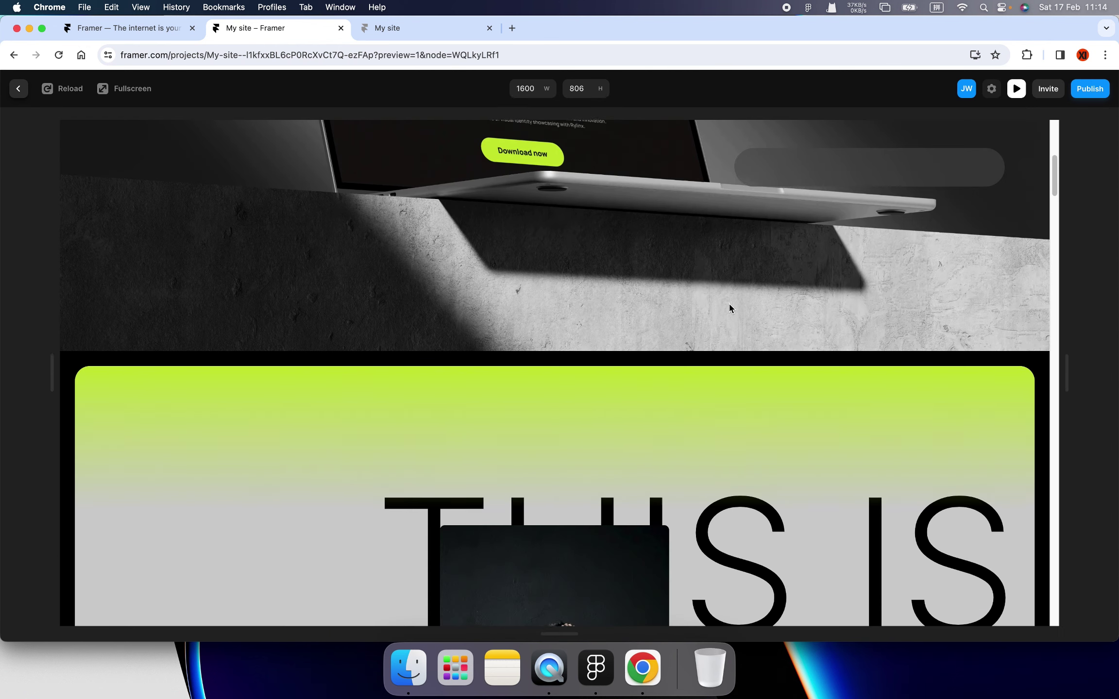
scroll(729, 304, "down", 5)
scroll(728, 301, "down", 3)
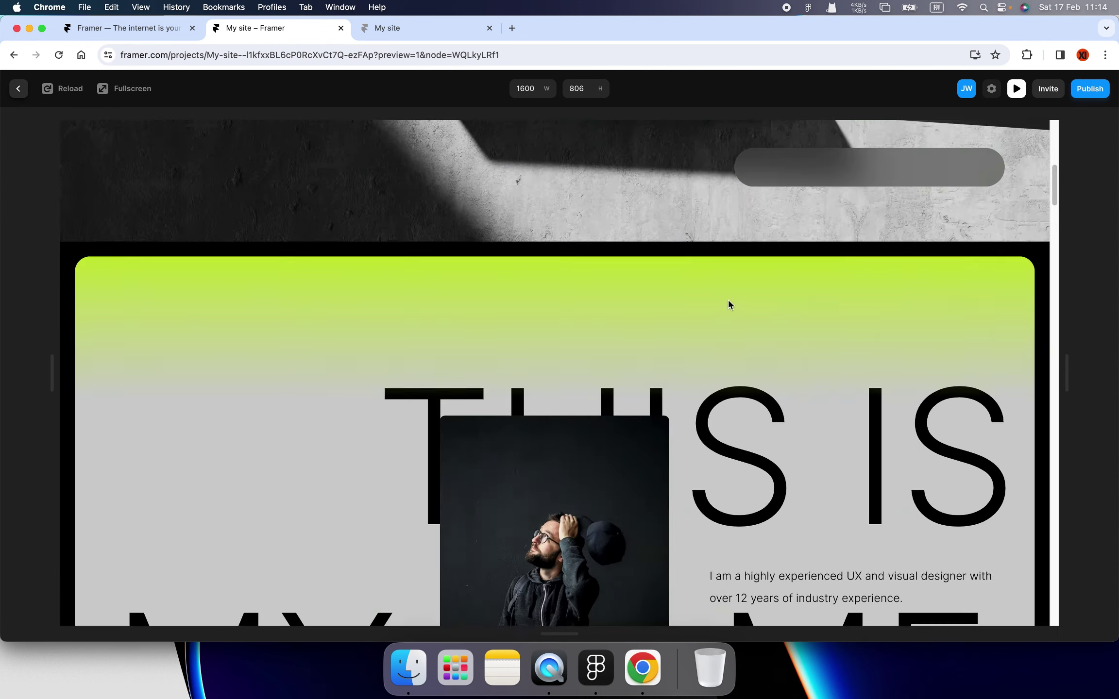
scroll(729, 302, "down", 5)
scroll(729, 301, "down", 5)
scroll(728, 301, "down", 5)
scroll(730, 301, "up", 10)
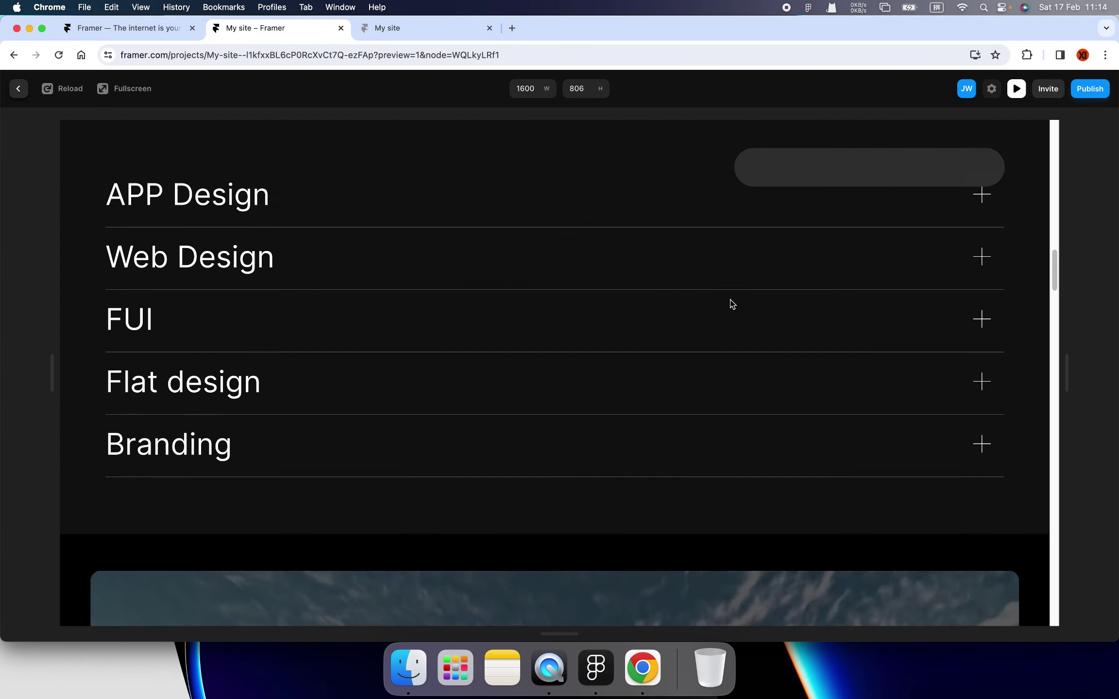
scroll(758, 306, "up", 10)
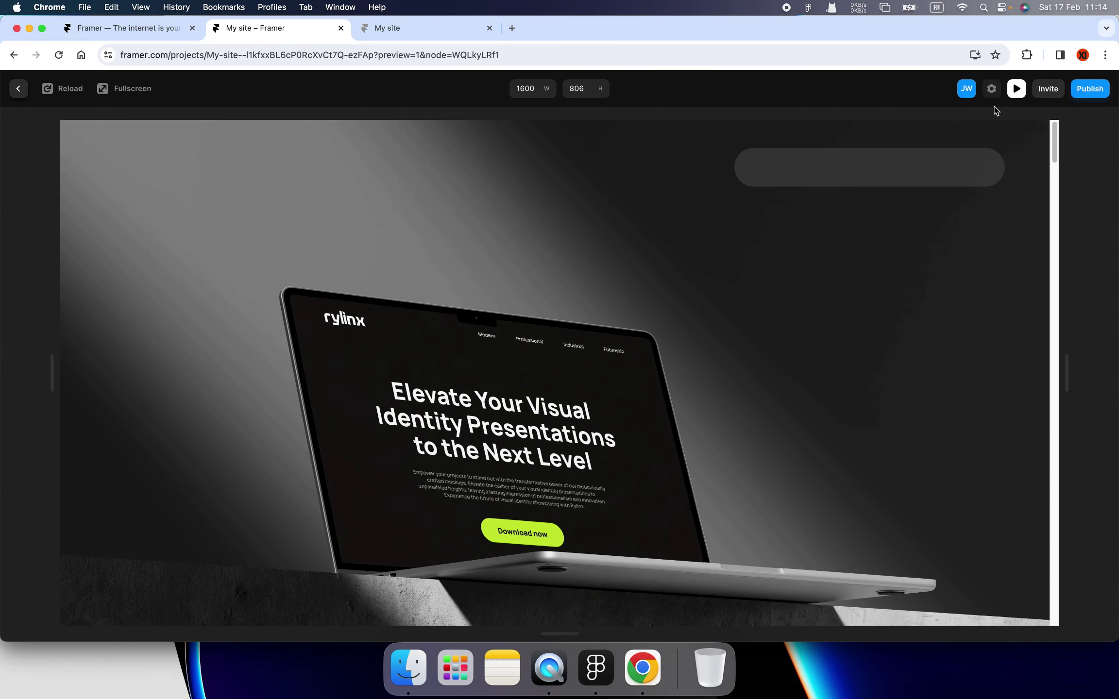
left_click(1017, 88)
- Add a 'Home' text label on the left side of the navbar pill
scroll(740, 197, "up", 5)
scroll(740, 209, "up", 2)
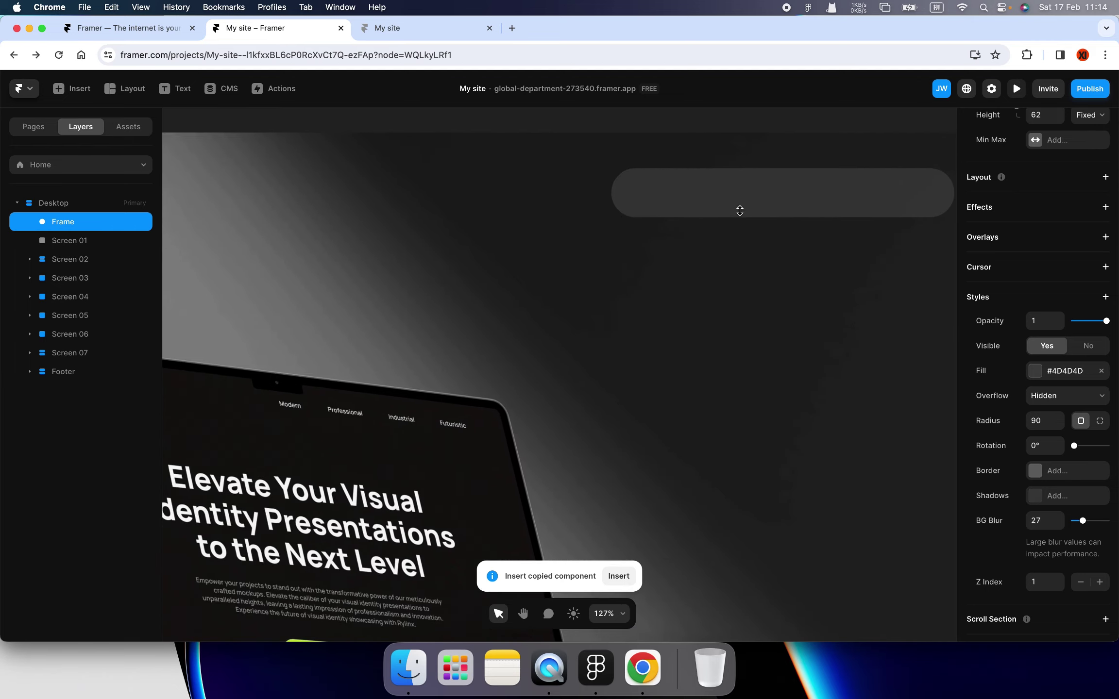
scroll(611, 206, "down", 3)
scroll(632, 208, "down", 3)
scroll(630, 202, "up", 2)
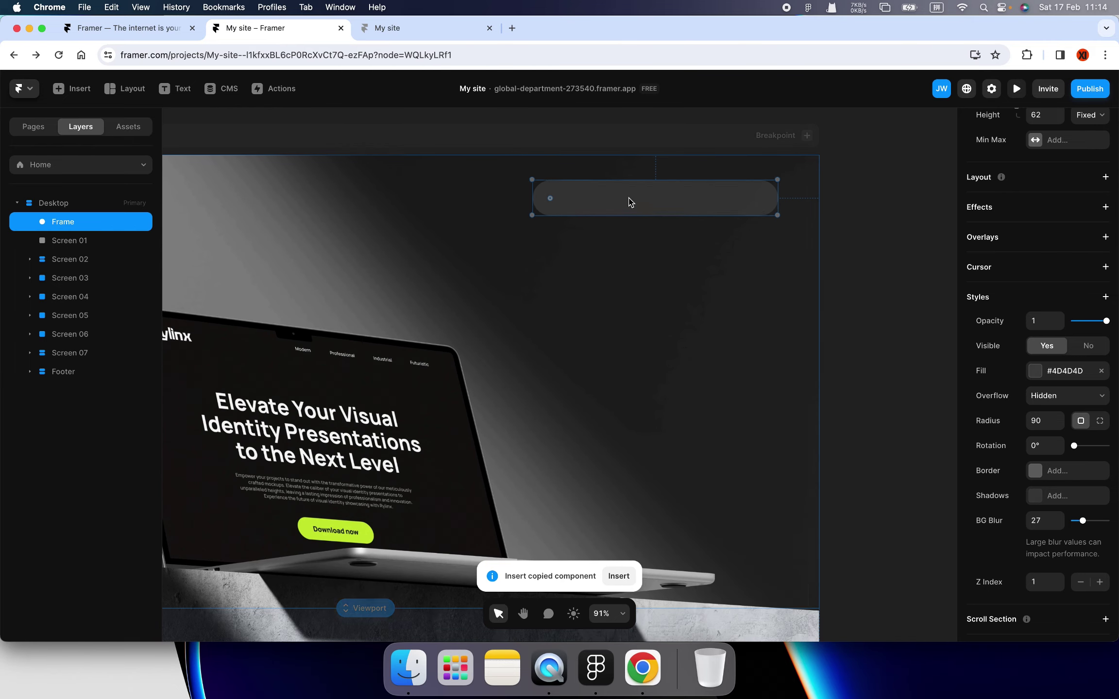
left_click(174, 88)
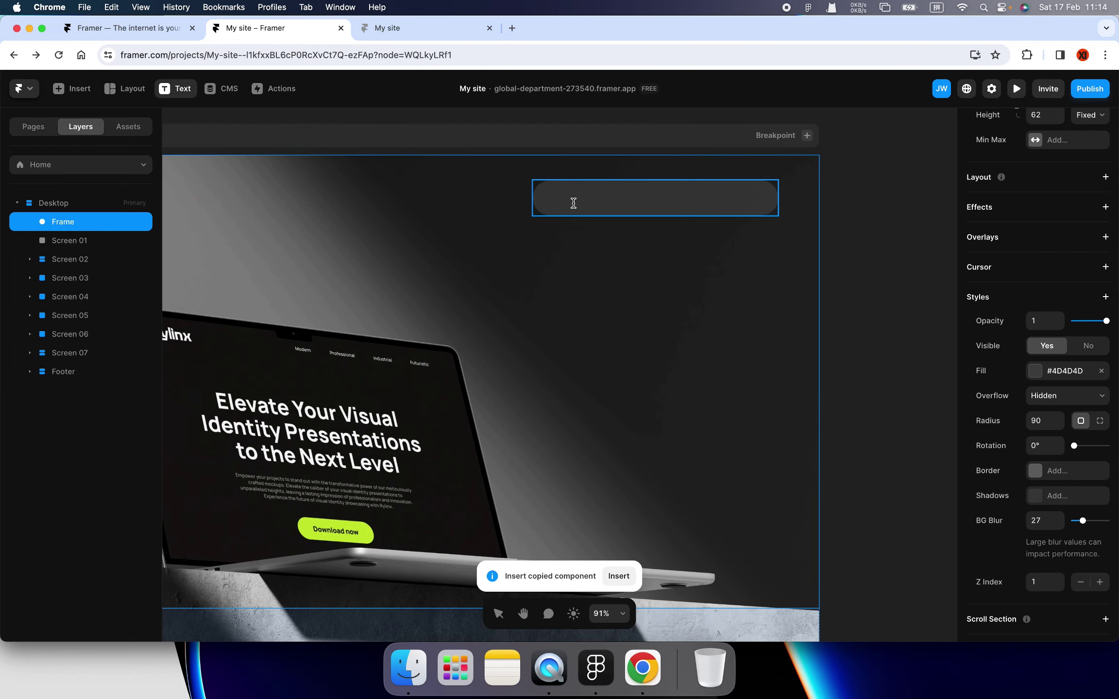
left_click(573, 204)
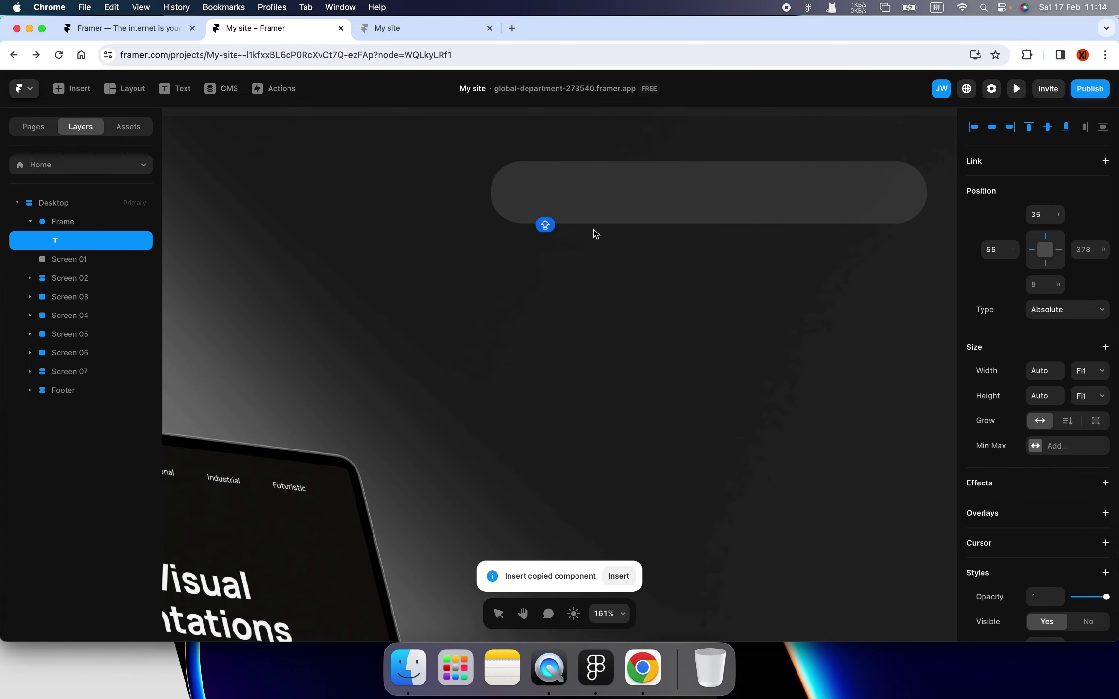
type("Home")
key("Escape")
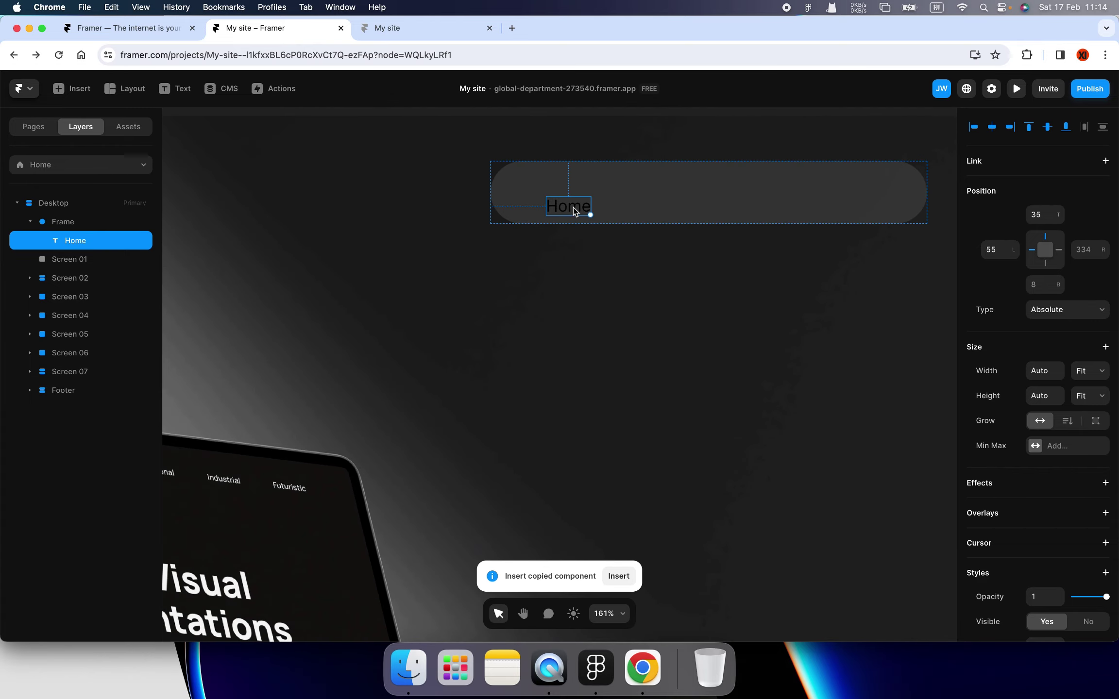
mouse_move(574, 207)
left_mouse_down()
mouse_move(559, 197)
mouse_move(642, 197)
left_mouse_up()
- Duplicate Home into 'Works' and 'About me' labels spaced rightward in the pill
key("super+d")
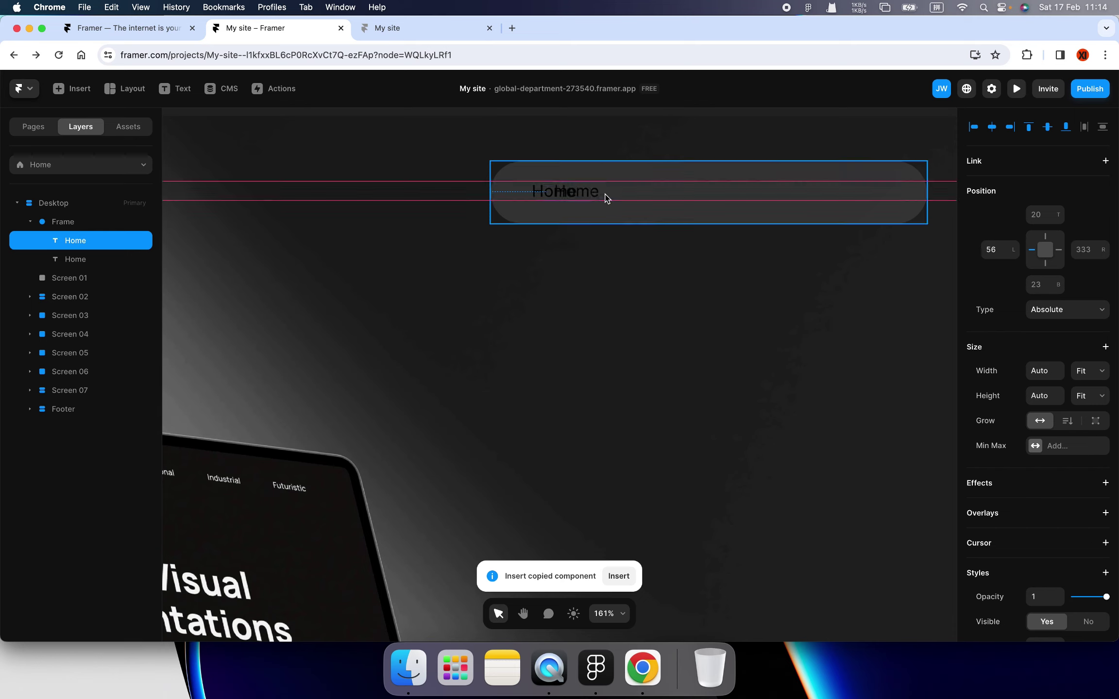
double_click(642, 197)
type("Wor")
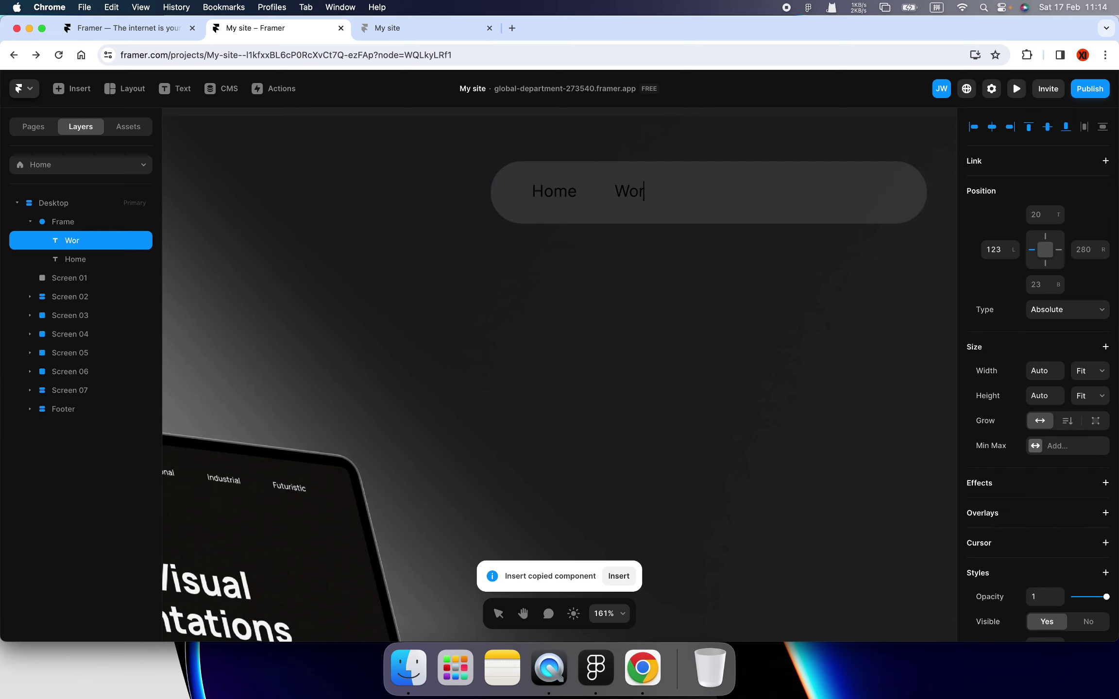
type("ks")
key("super+d")
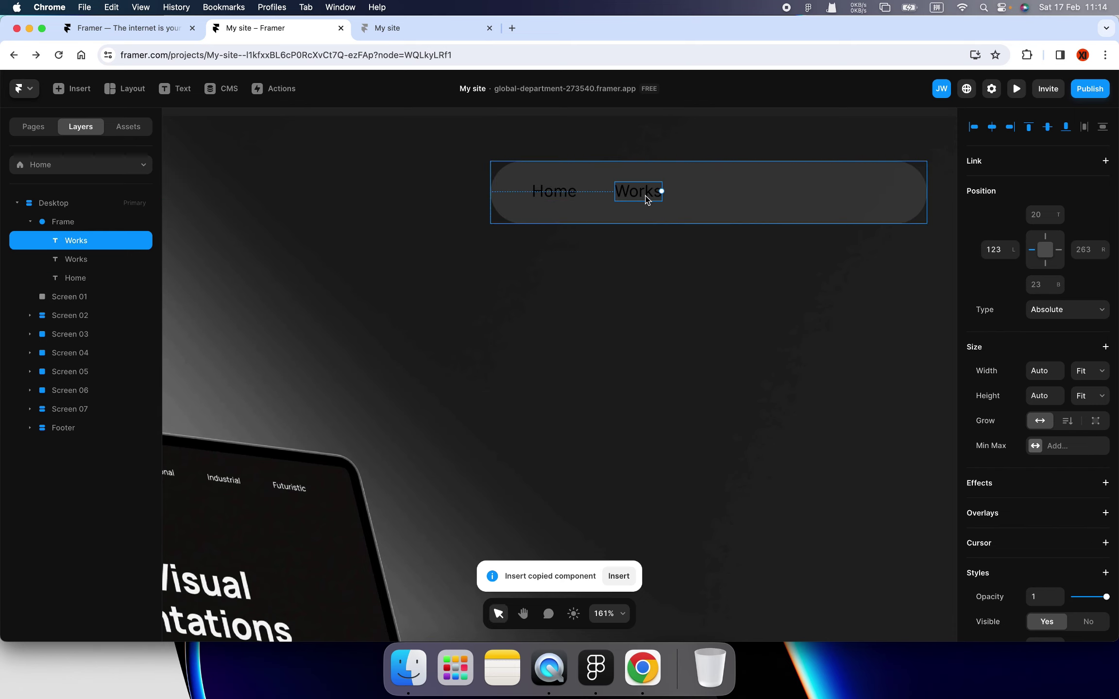
left_click_drag(646, 197, 723, 197)
double_click(724, 197)
type("About")
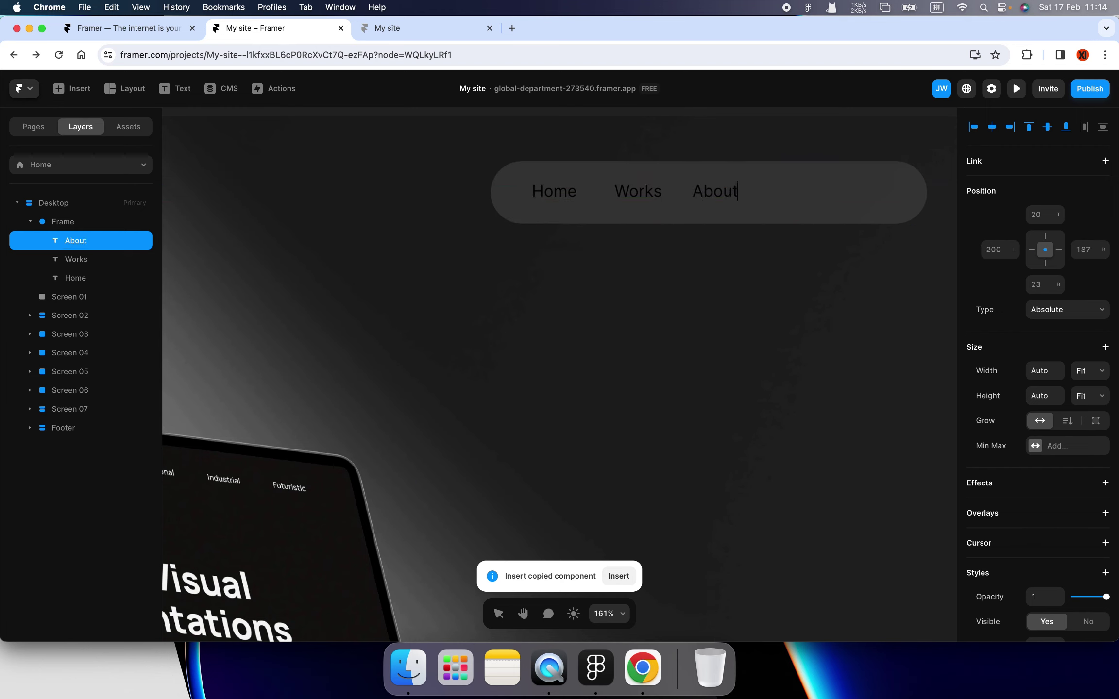
type(" me")
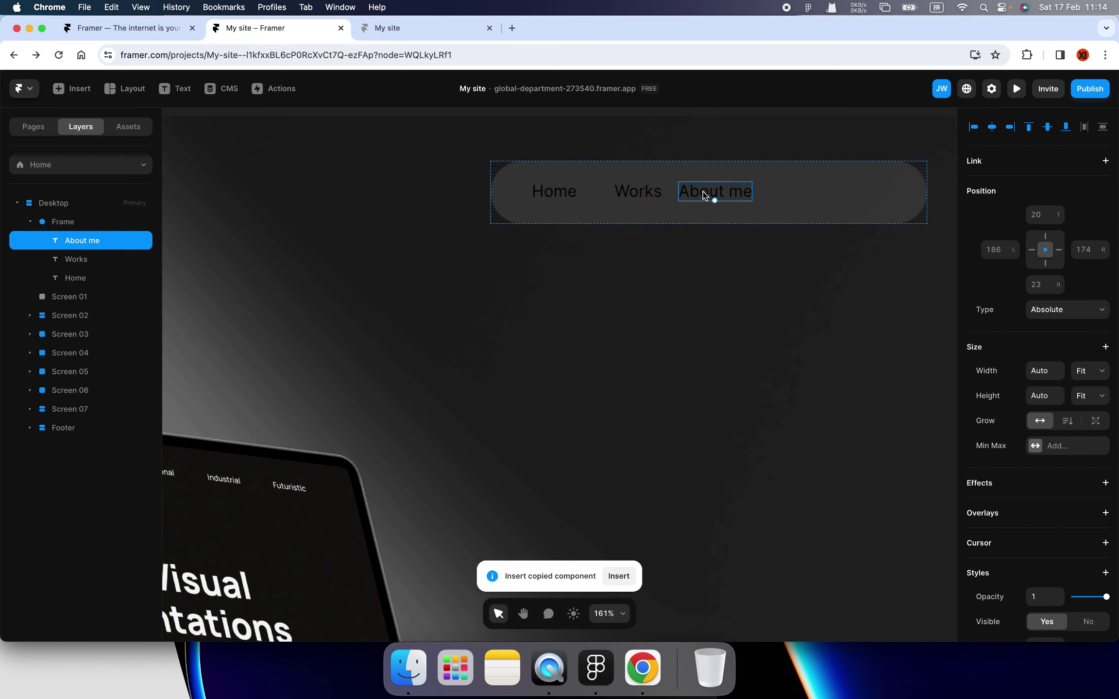
- Add a fourth 'Contact us' label at the right, then begin selecting the labels together
key("super+d")
left_click_drag(703, 195, 802, 194)
double_click(801, 193)
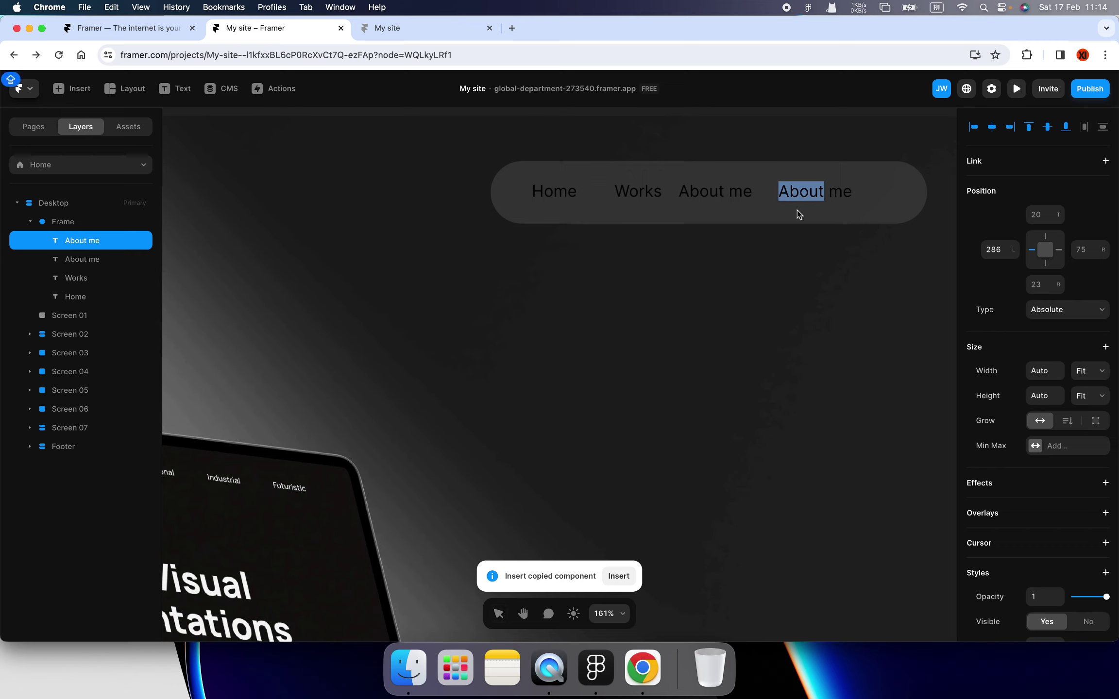
key("super+a")
type("Contac")
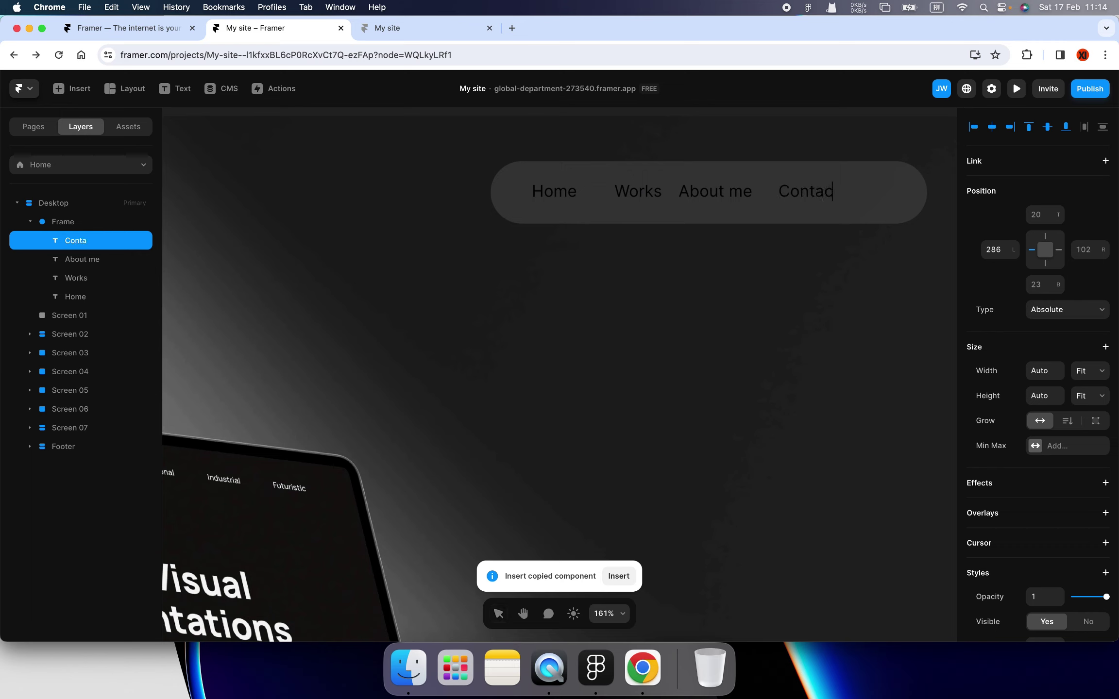
type("t us")
key("Escape")
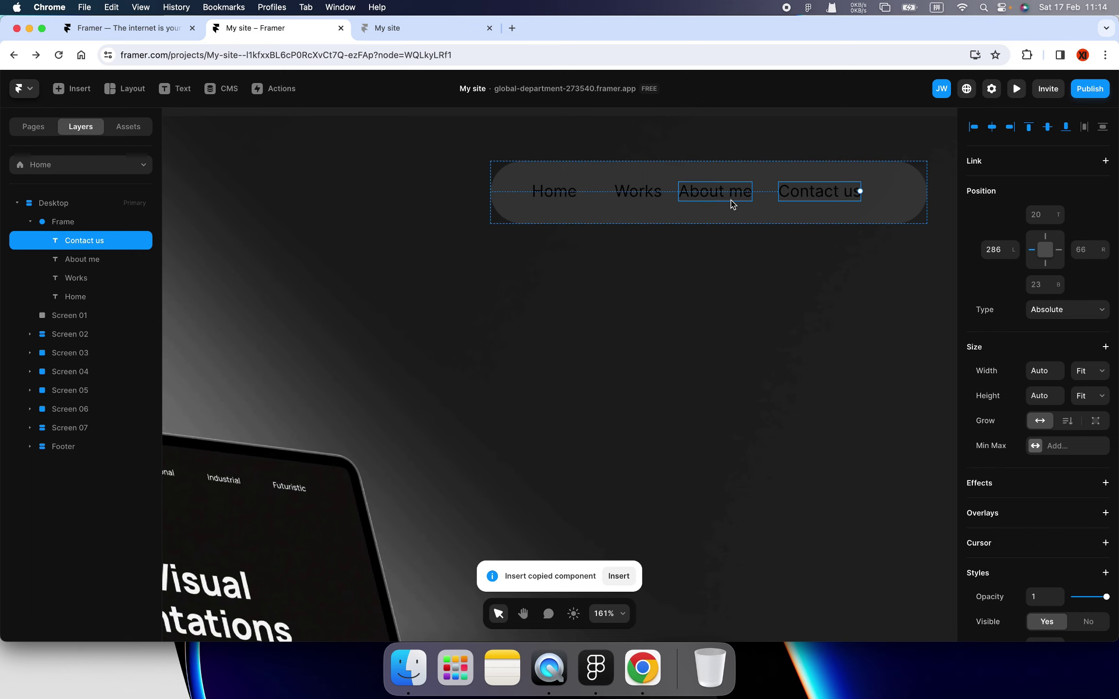
left_click(724, 200, "shift")
- Select all four navbar labels and set their text colour to white #FFFFFF
left_click(637, 197, "shift")
left_click(572, 200, "shift")
scroll(1025, 509, "down", 3)
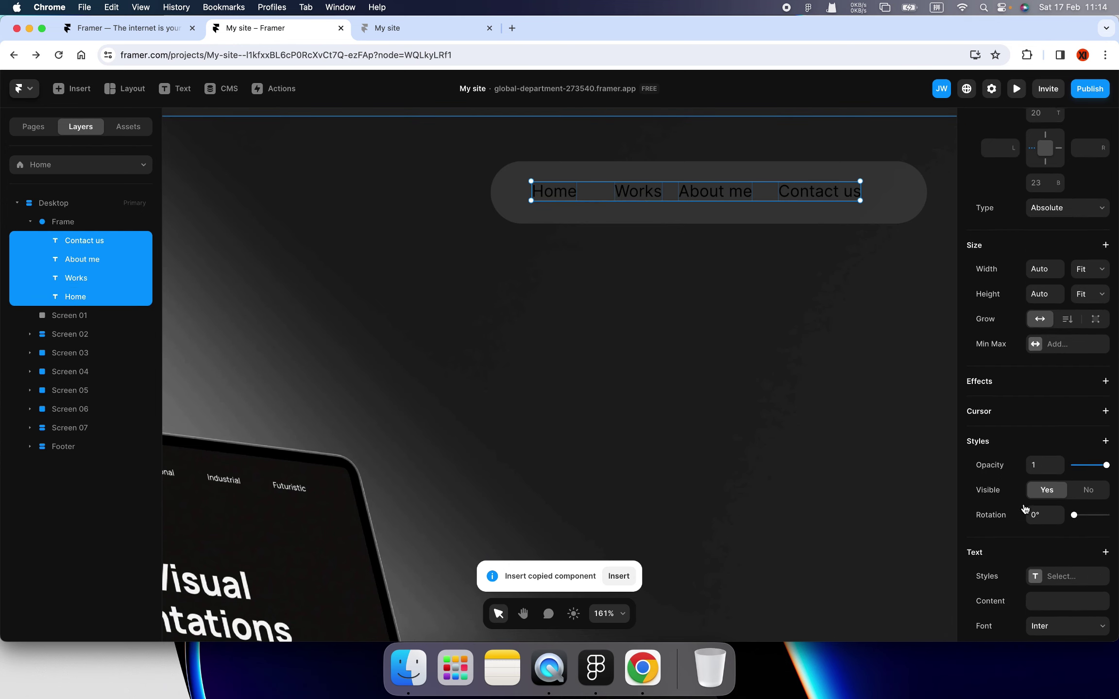
scroll(1025, 509, "down", 5)
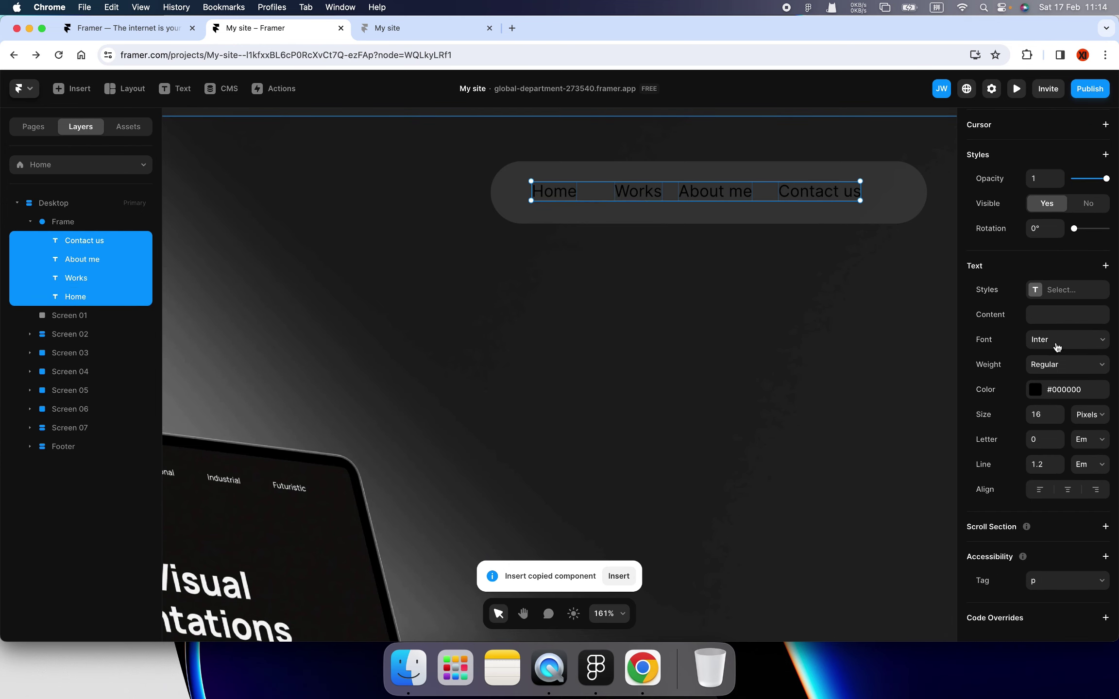
left_click(1057, 344)
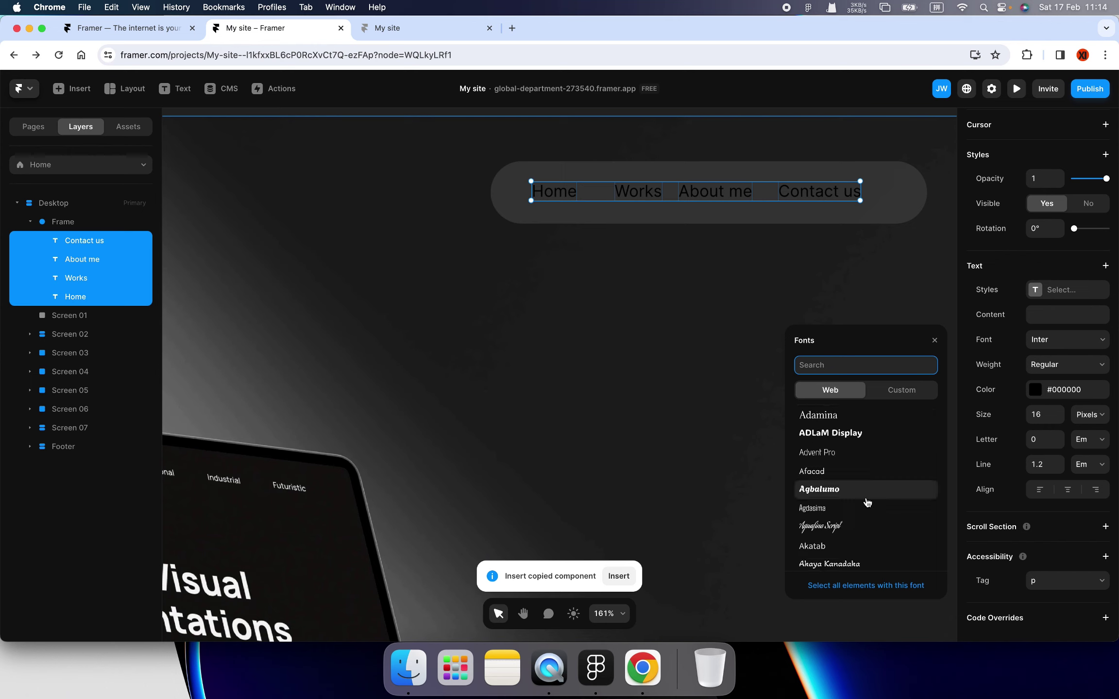
scroll(867, 503, "down", 3)
scroll(868, 502, "down", 3)
scroll(867, 501, "down", 3)
scroll(868, 501, "down", 2)
key("Caps_Lock")
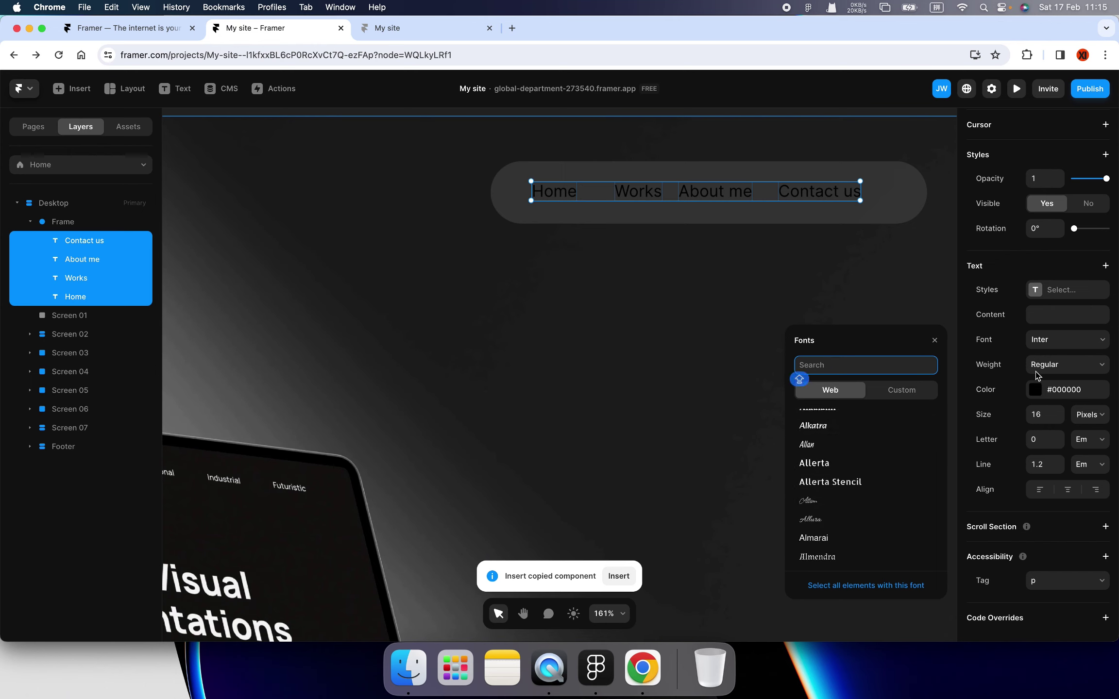
left_click(1036, 390)
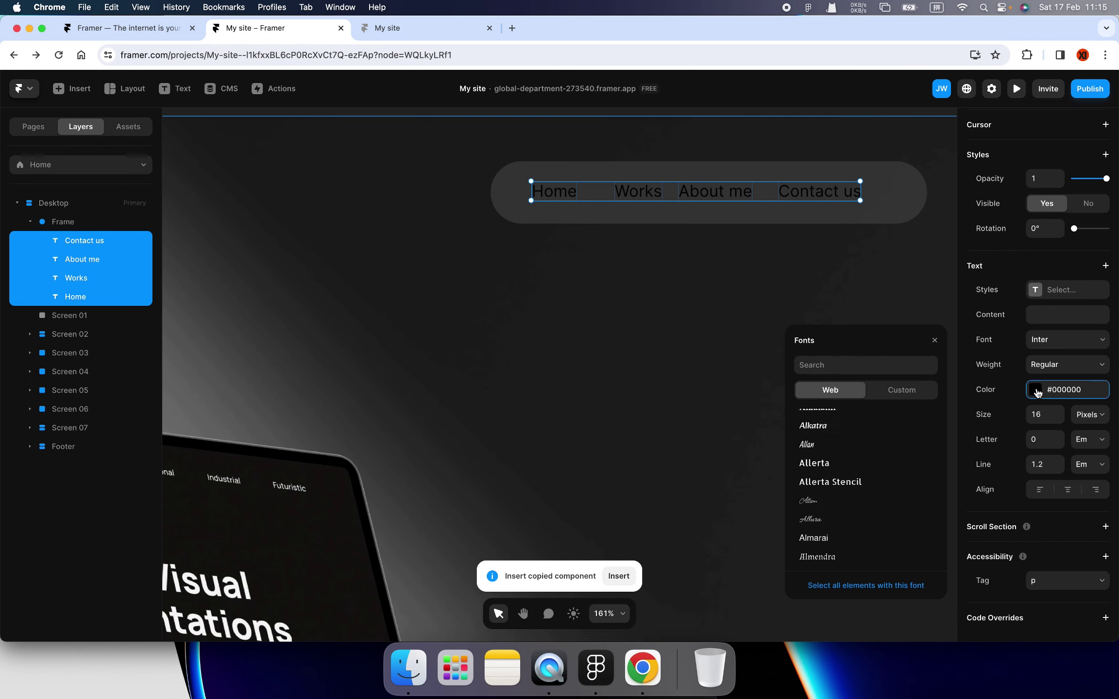
left_click_drag(826, 456, 779, 418)
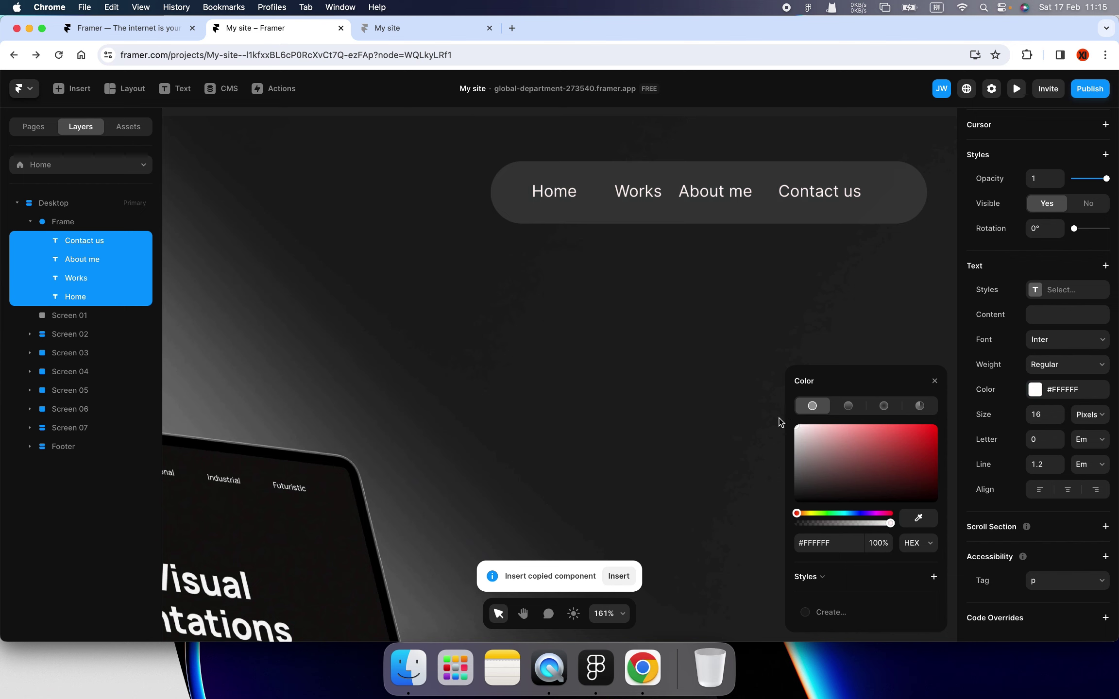
left_click(510, 204)
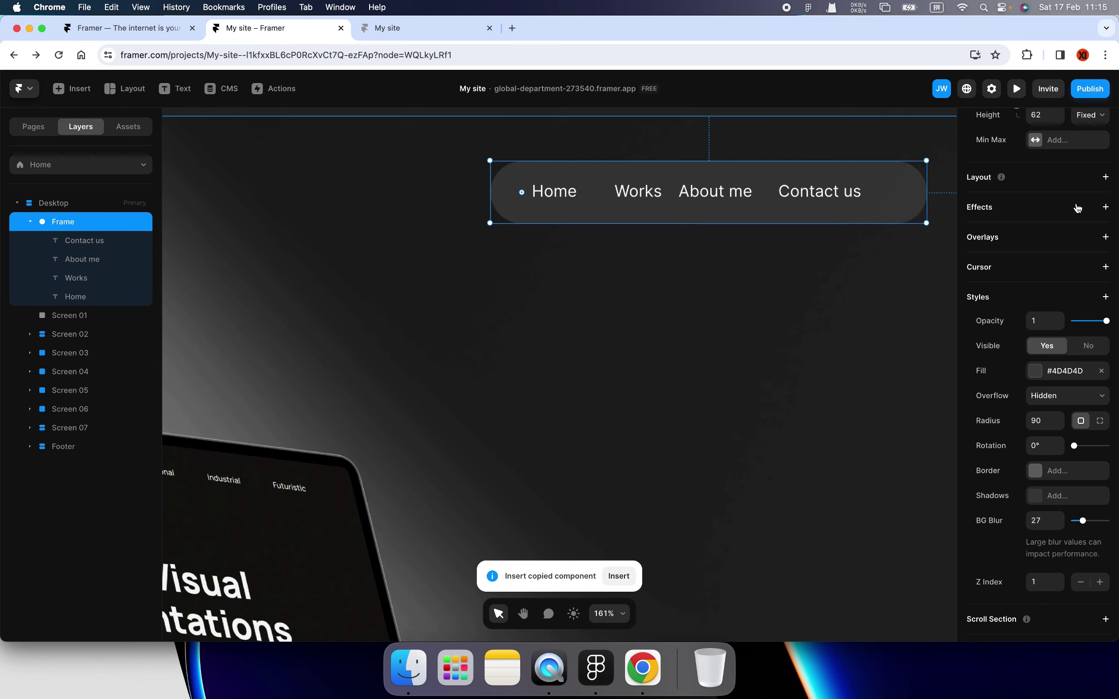
- Make the navbar pill a horizontal stack with gap 50, widened to 478×62
left_click(1106, 178)
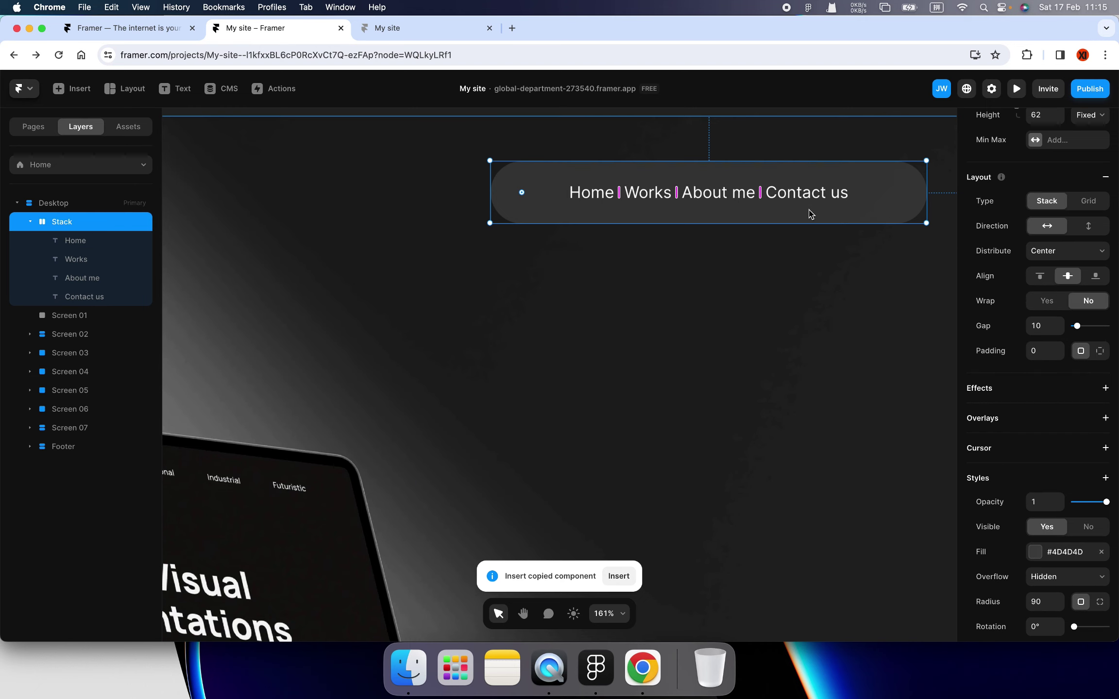
left_click_drag(761, 192, 802, 193)
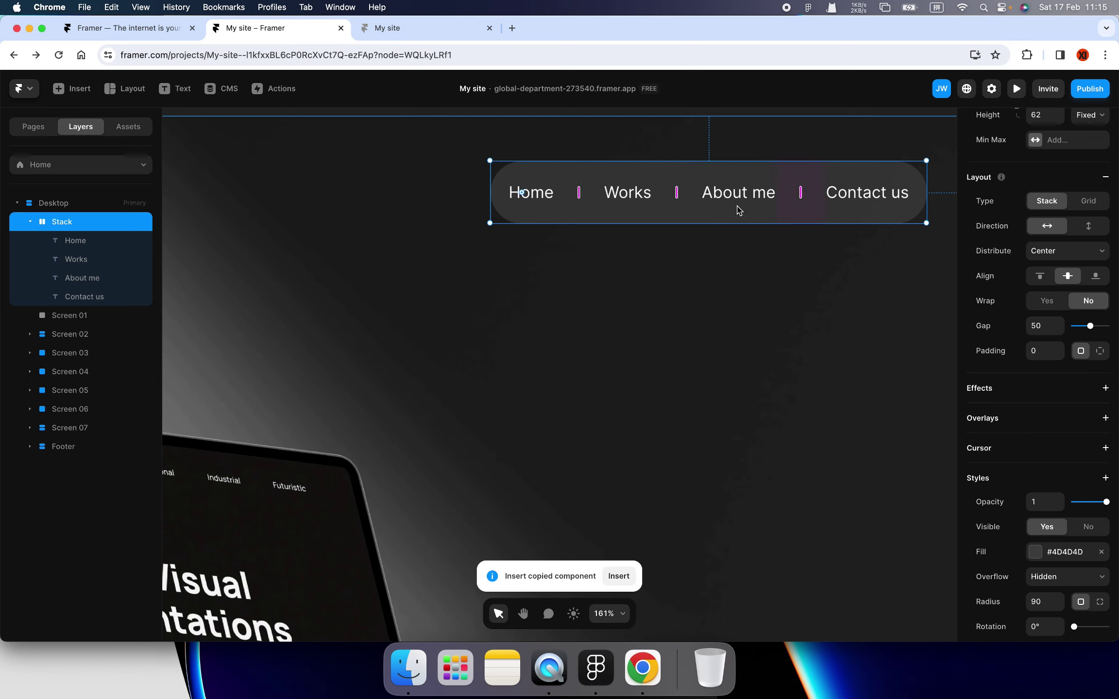
scroll(656, 224, "right", 2)
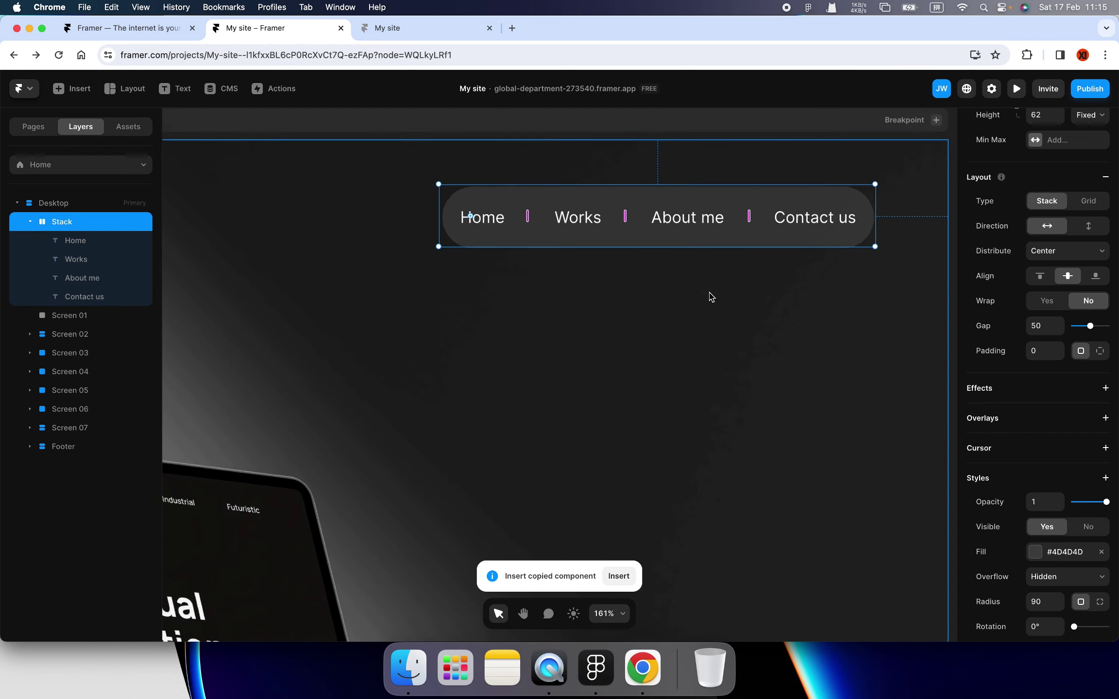
scroll(711, 295, "down", 3)
scroll(845, 262, "up", 1)
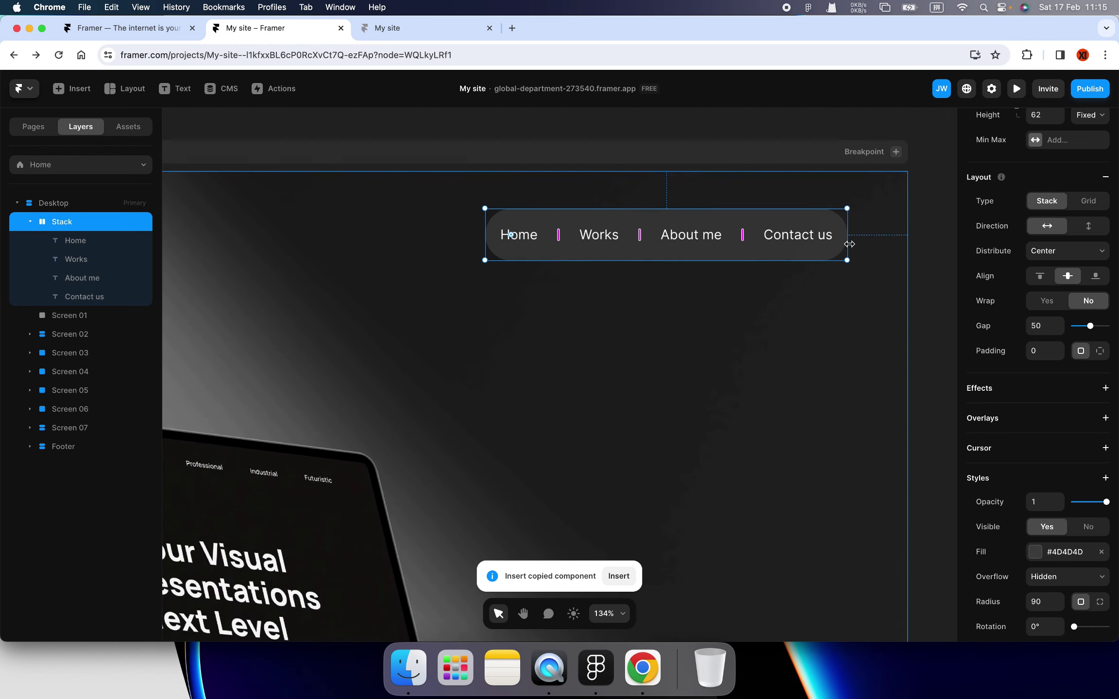
mouse_move(846, 248)
left_mouse_down()
mouse_move(811, 241)
mouse_move(848, 246)
left_mouse_up()
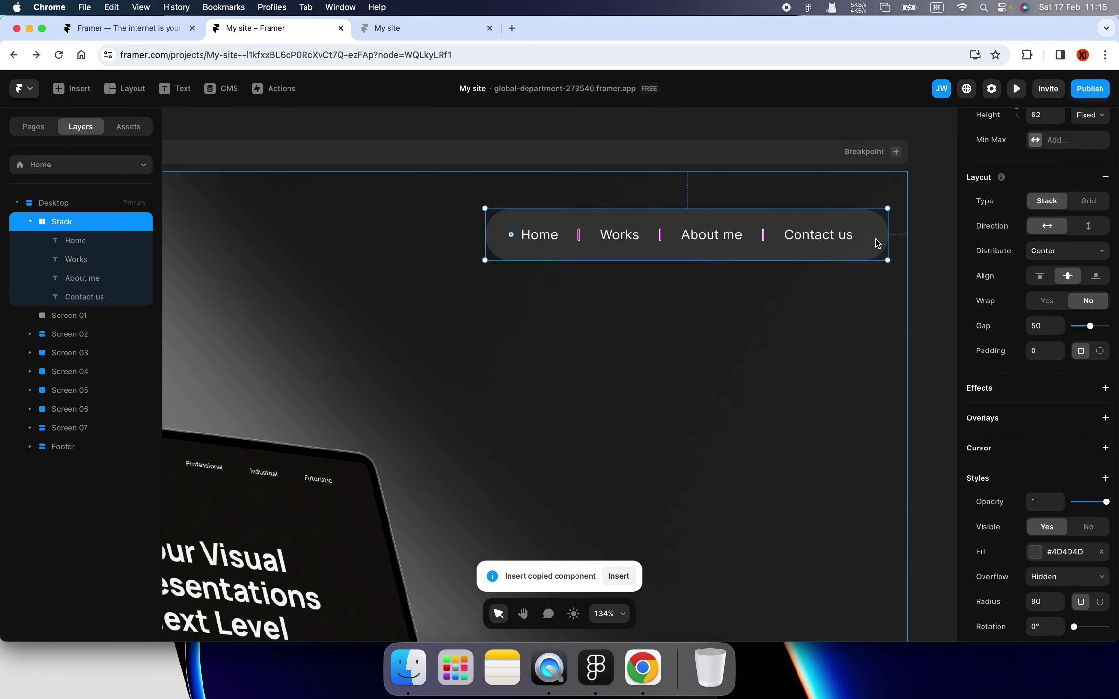
left_click(514, 239)
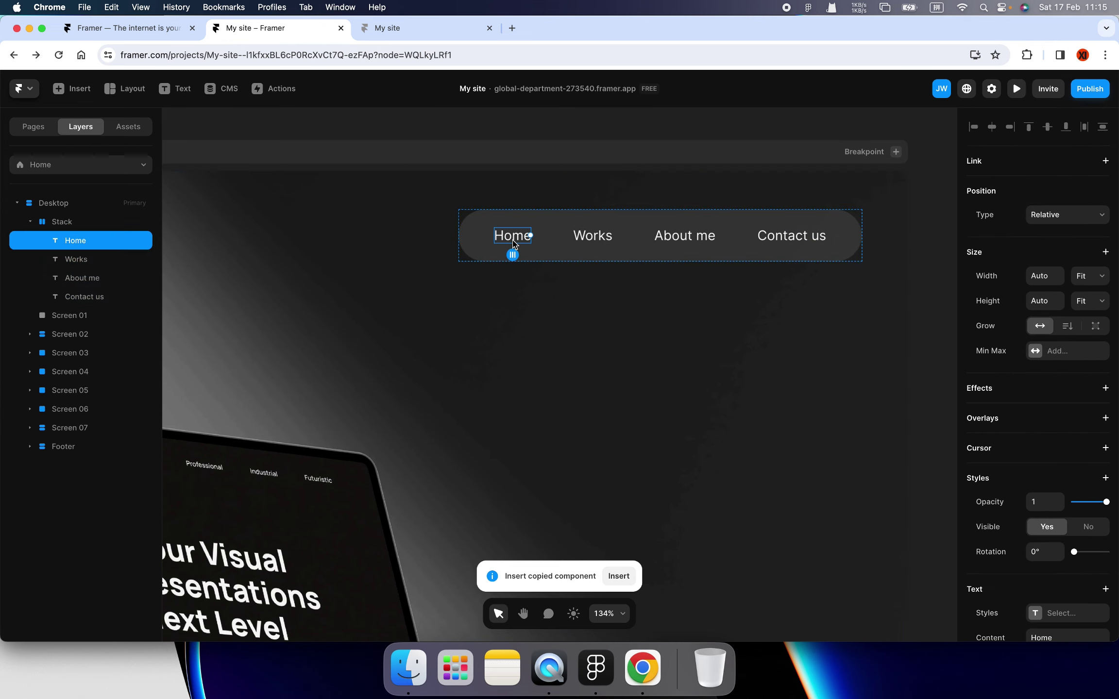
scroll(665, 287, "down", 5)
left_click(853, 292)
scroll(474, 230, "down", 3)
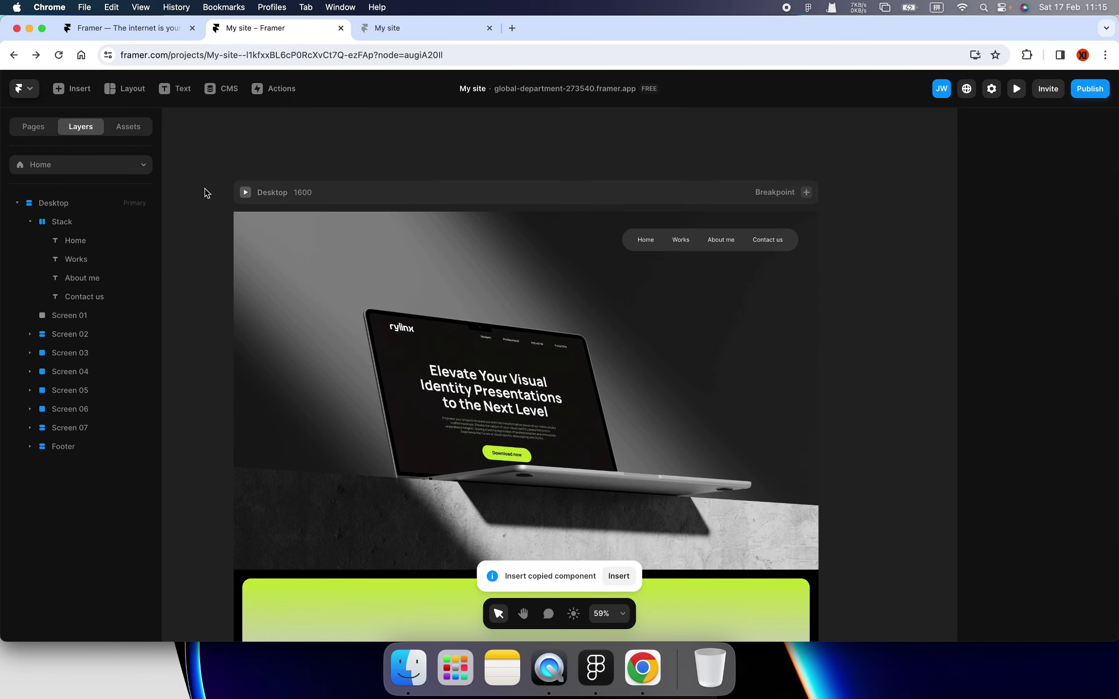
- Preview the site at 1742 px wide, scrolling to confirm the navbar stays fixed
key("super+p")
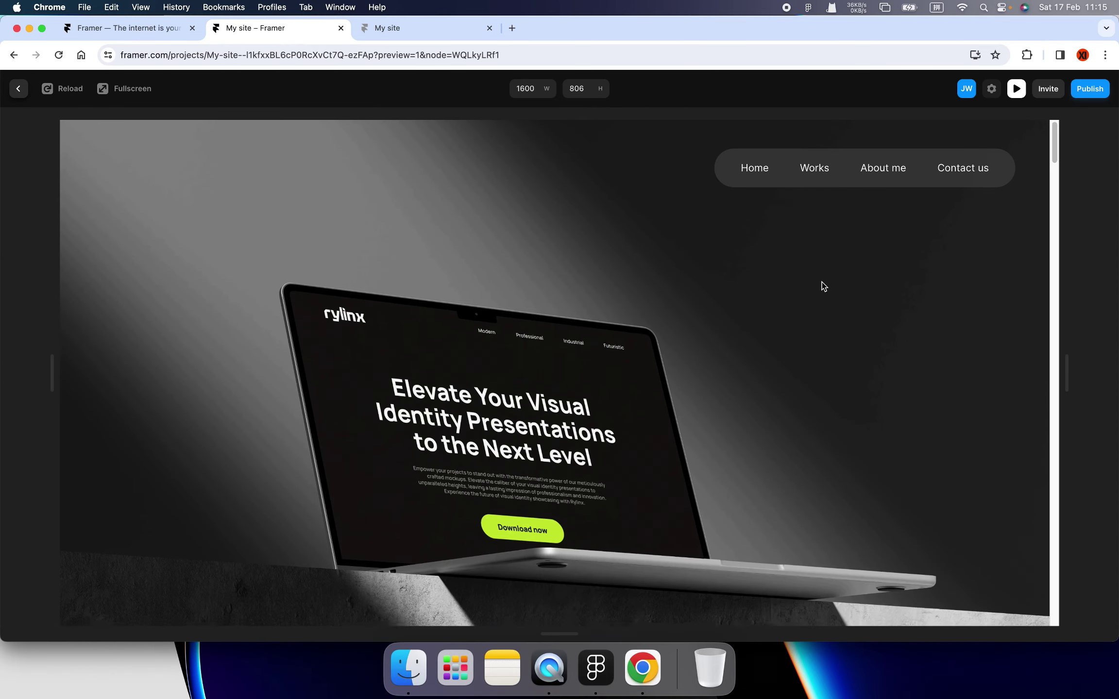
scroll(824, 284, "down", 5)
scroll(826, 286, "down", 5)
scroll(828, 286, "down", 5)
scroll(828, 287, "up", 15)
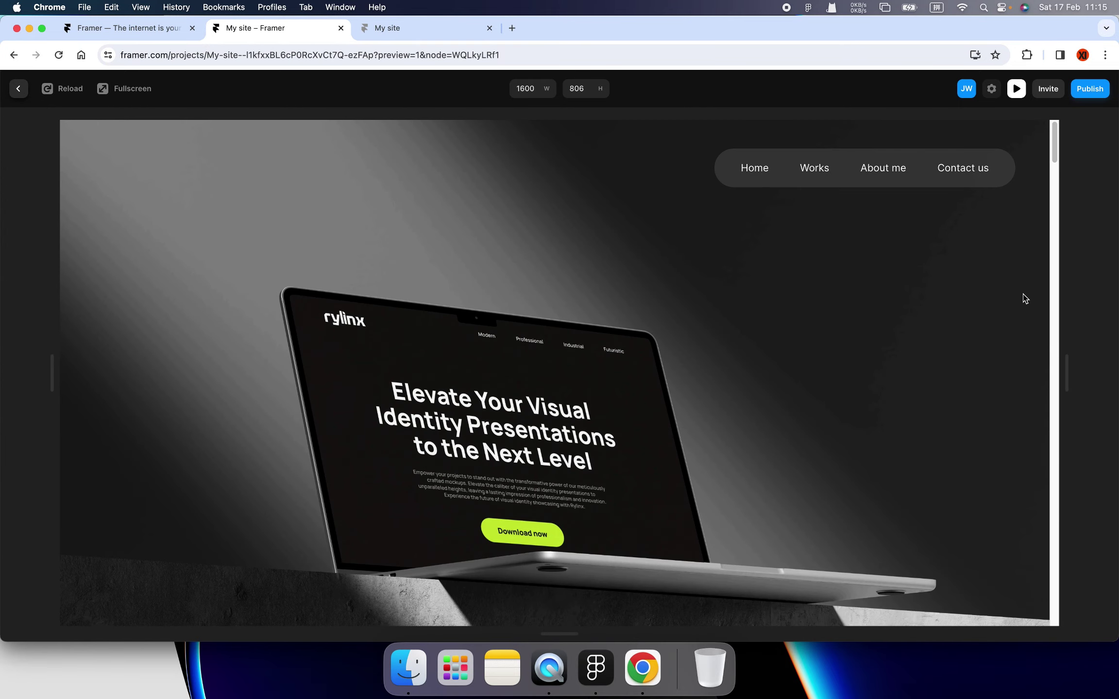
left_click_drag(1061, 371, 1105, 371)
scroll(898, 311, "down", 5)
scroll(898, 311, "down", 5)
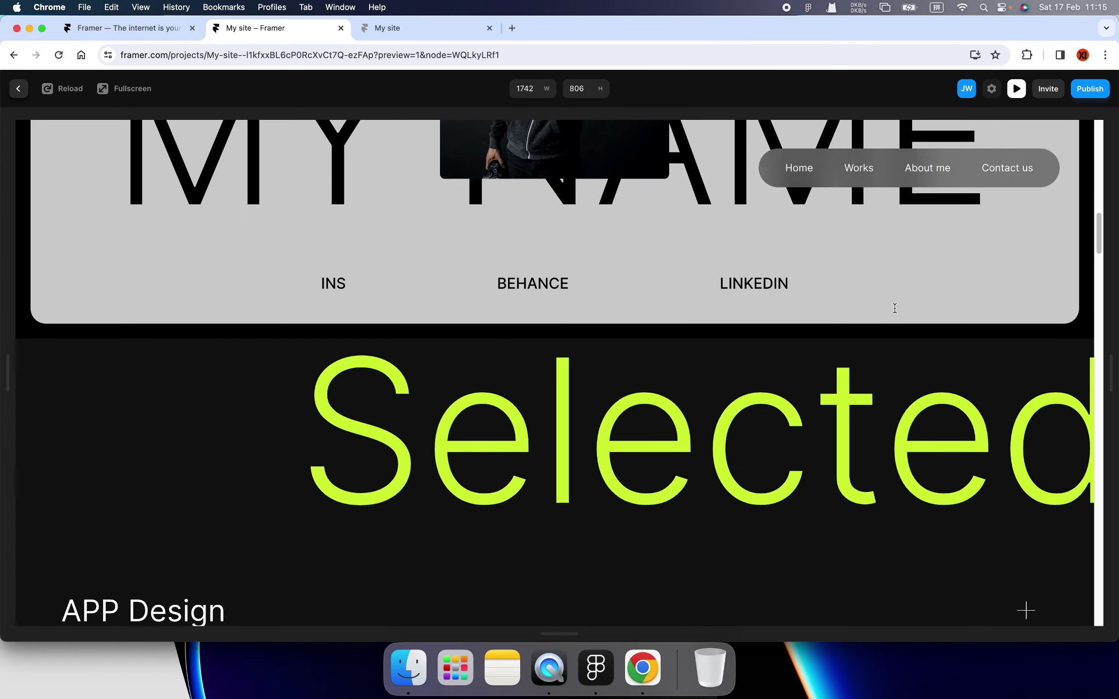
scroll(898, 311, "down", 5)
scroll(897, 311, "down", 5)
scroll(898, 311, "down", 5)
scroll(897, 311, "down", 5)
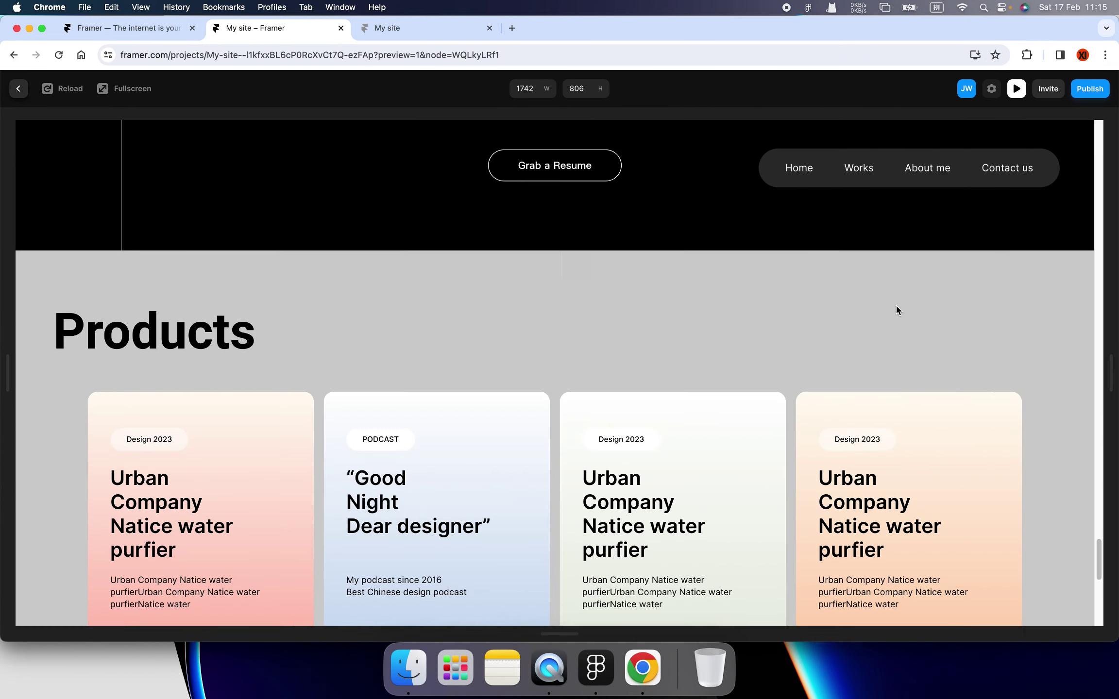
scroll(897, 310, "down", 5)
scroll(898, 310, "up", 5)
scroll(896, 310, "up", 5)
scroll(896, 309, "up", 5)
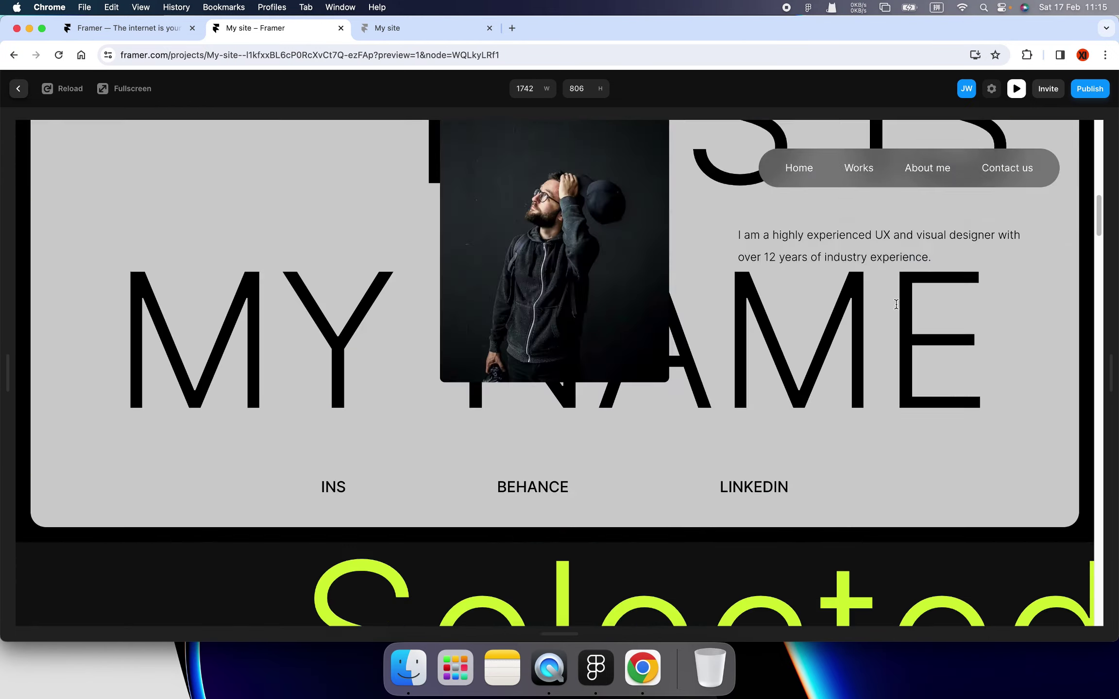
scroll(899, 303, "up", 5)
- Back in the editor, place a copy of the Screen 01 hero (1600×980) onto the canvas
left_click(1017, 88)
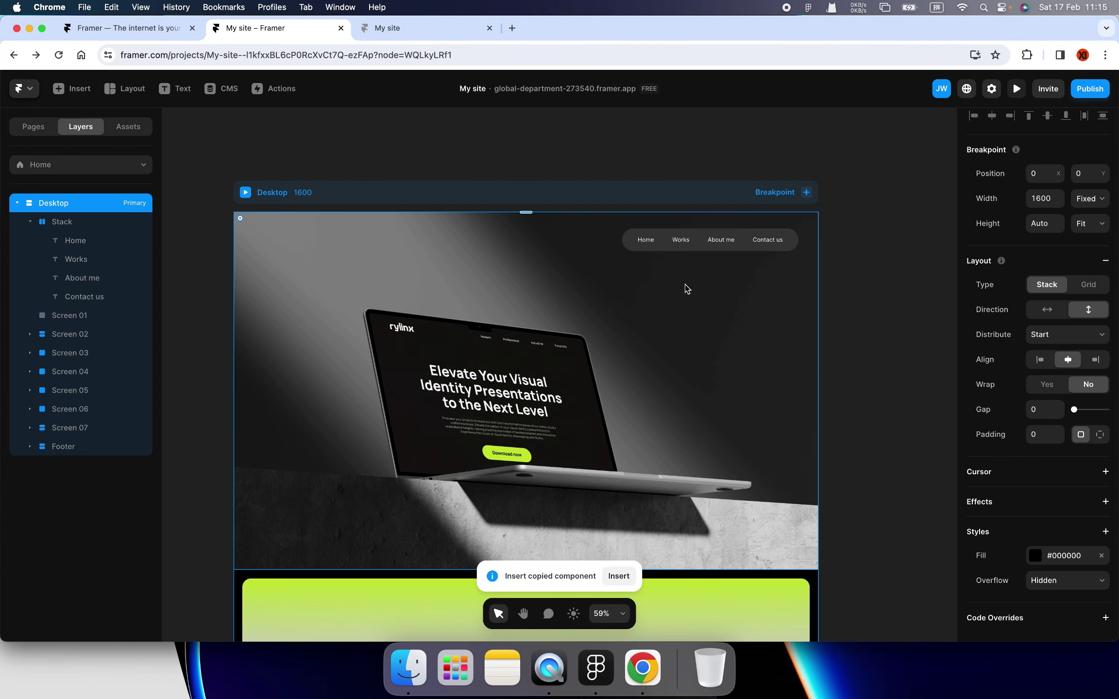
scroll(854, 297, "down", 5)
left_click(706, 259)
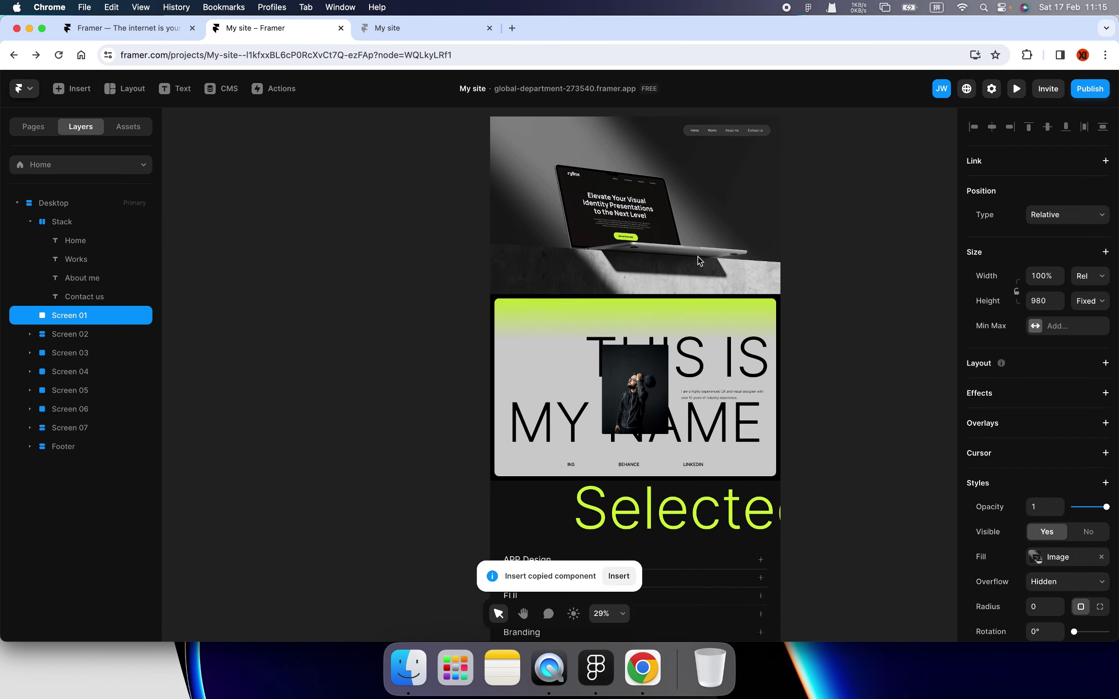
scroll(631, 286, "down", 5)
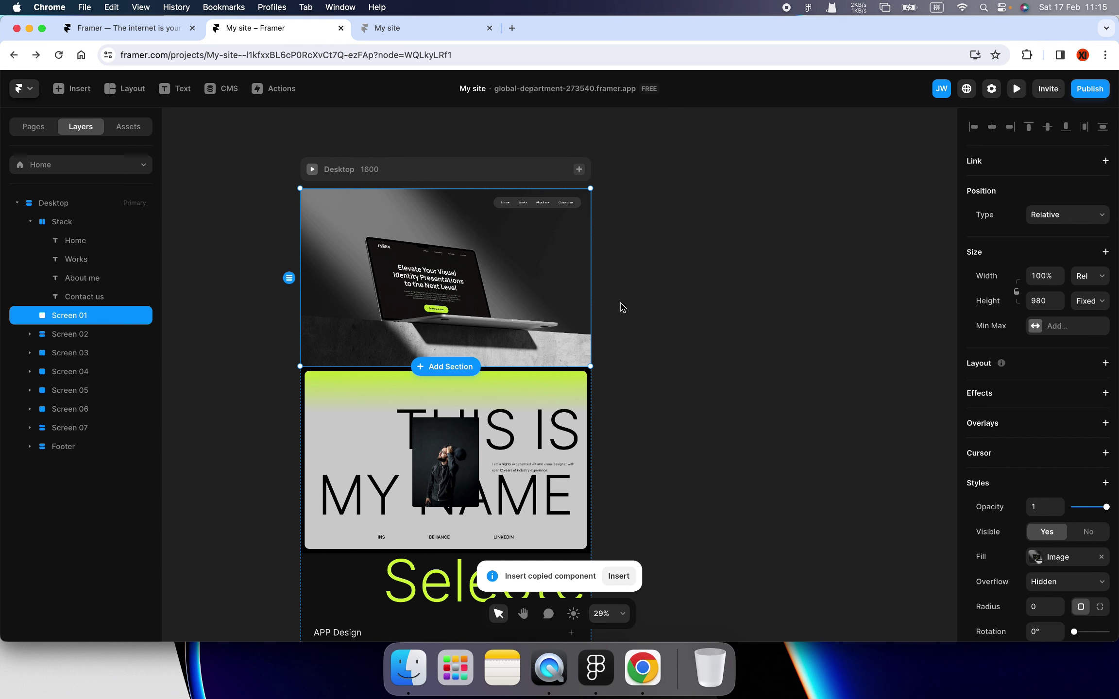
key("super+v")
left_click_drag(556, 430, 893, 212)
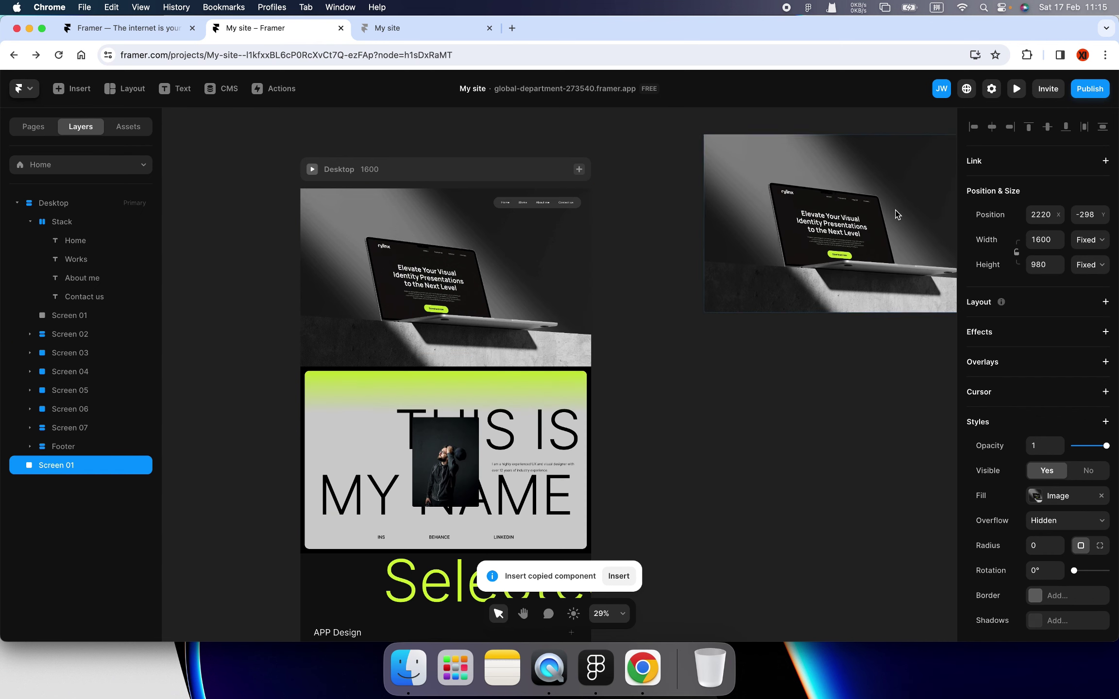
- Select the Desktop page frame and bring up the Insert elements panel
left_click(626, 347)
left_click(373, 167)
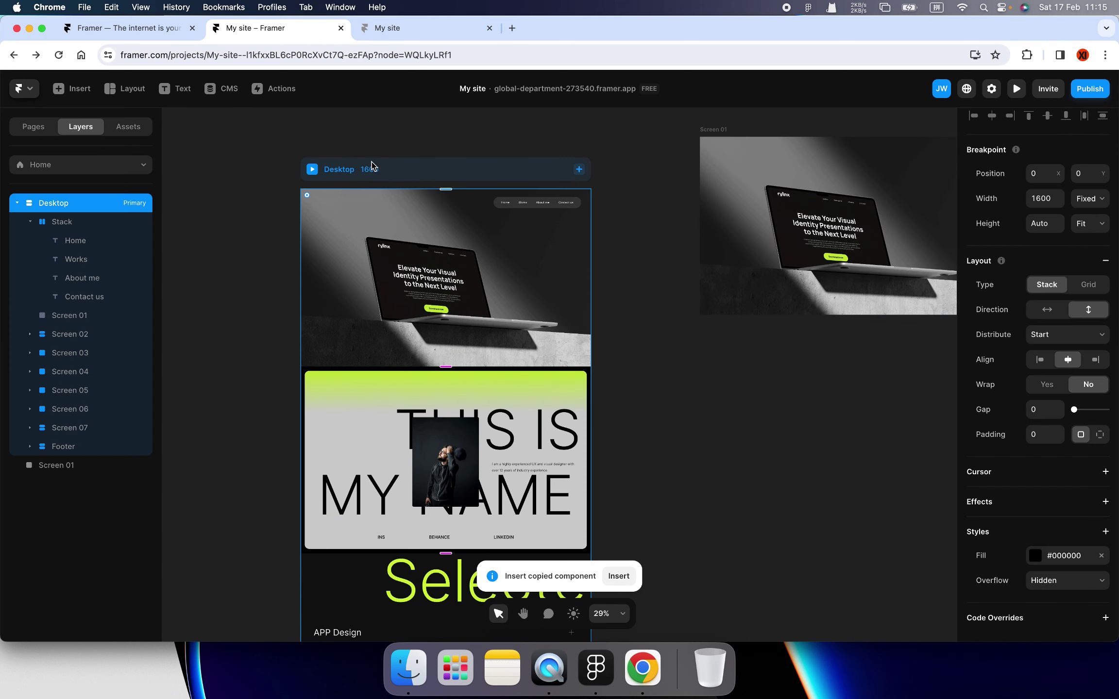
left_click(67, 95)
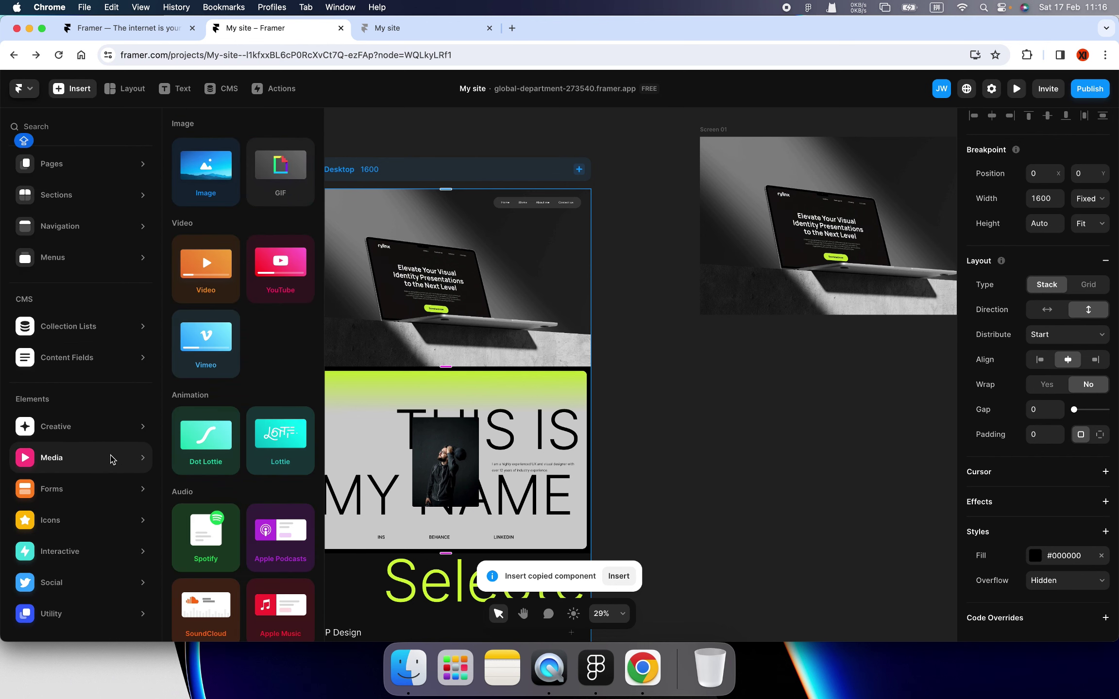
- Drag a Carousel from Insert > Interactive onto the canvas
mouse_move(52, 457)
scroll(252, 326, "down", 3)
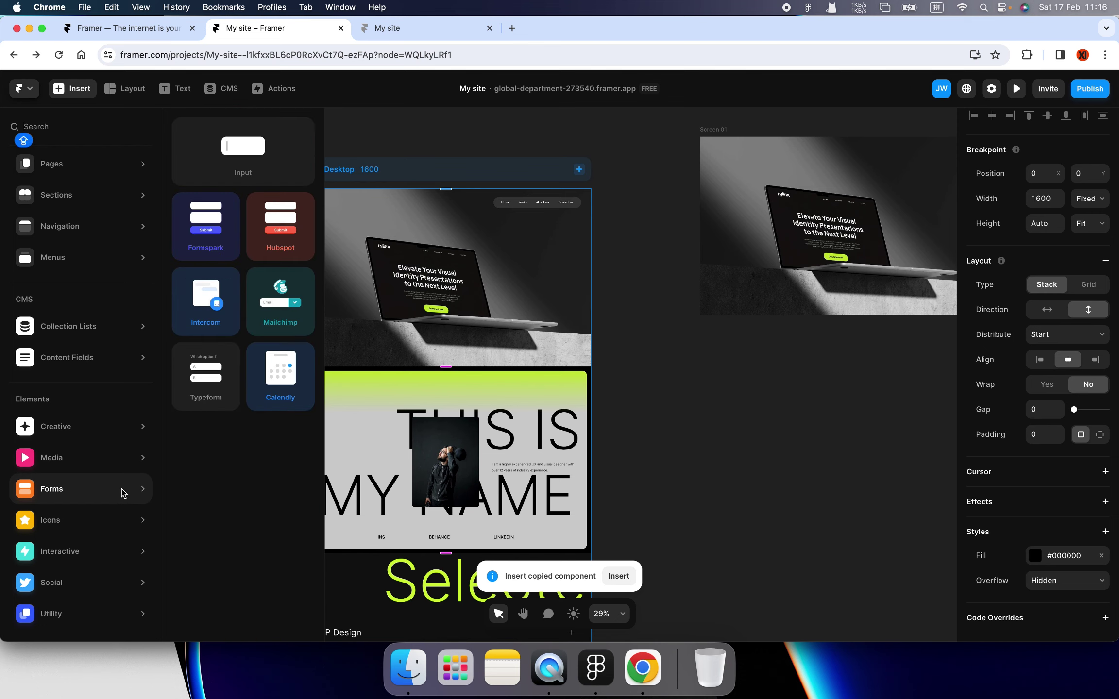
mouse_move(81, 550)
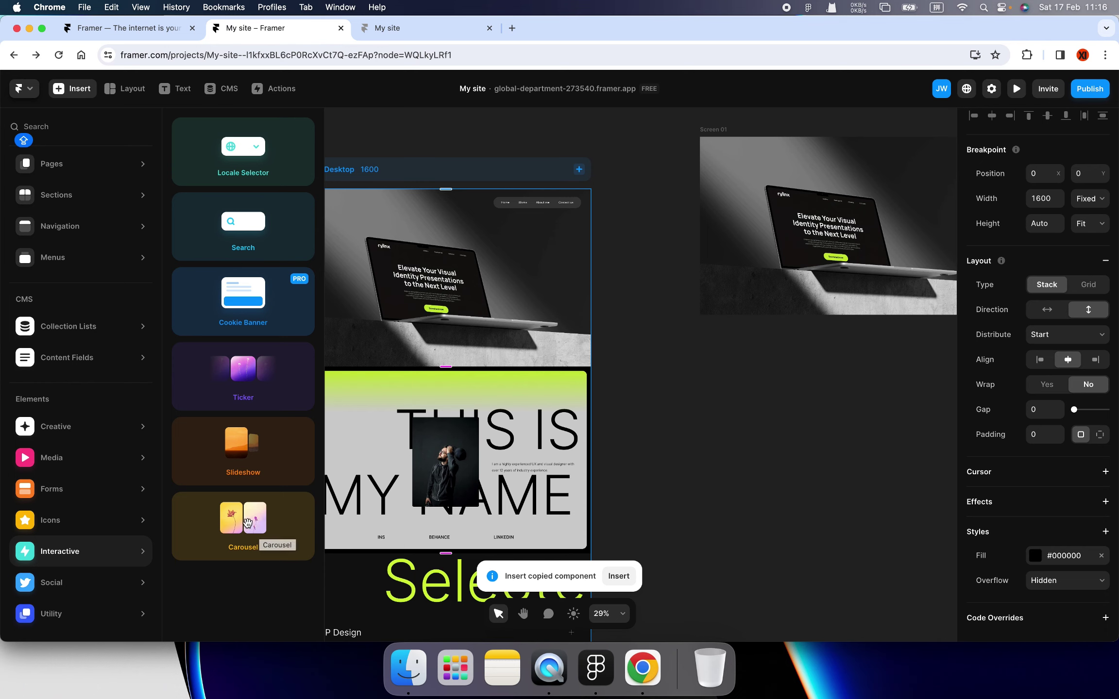
left_click_drag(247, 523, 734, 455)
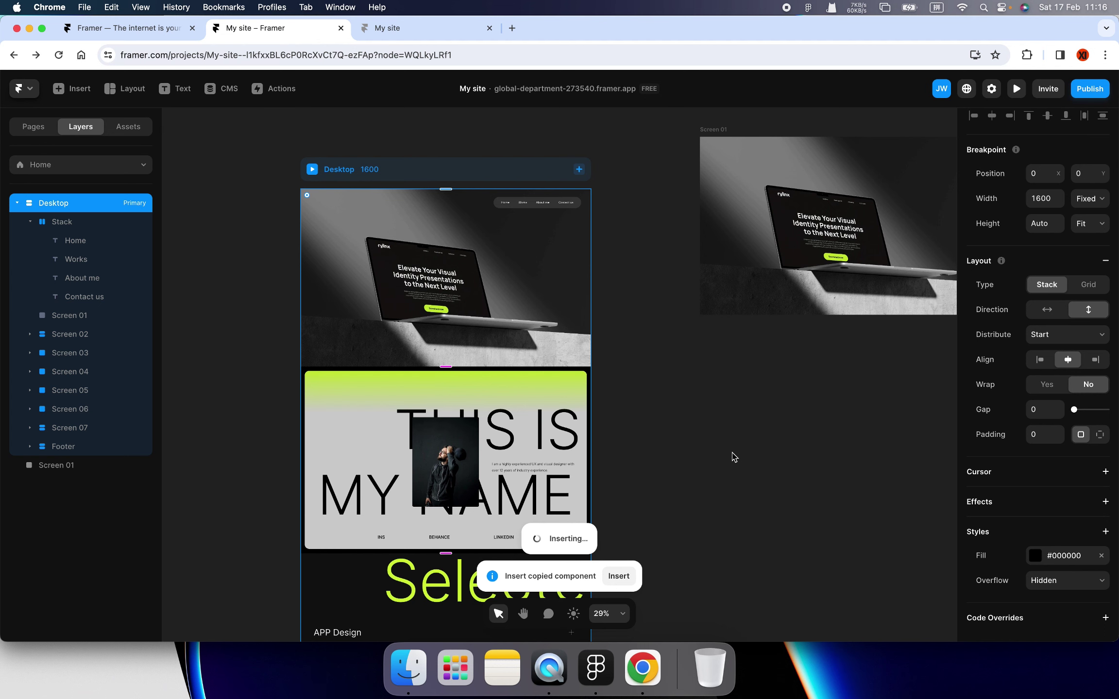
- Move the 400×200 Carousel into the Desktop page between Screen 01 and Screen 02
scroll(702, 458, "right", 5)
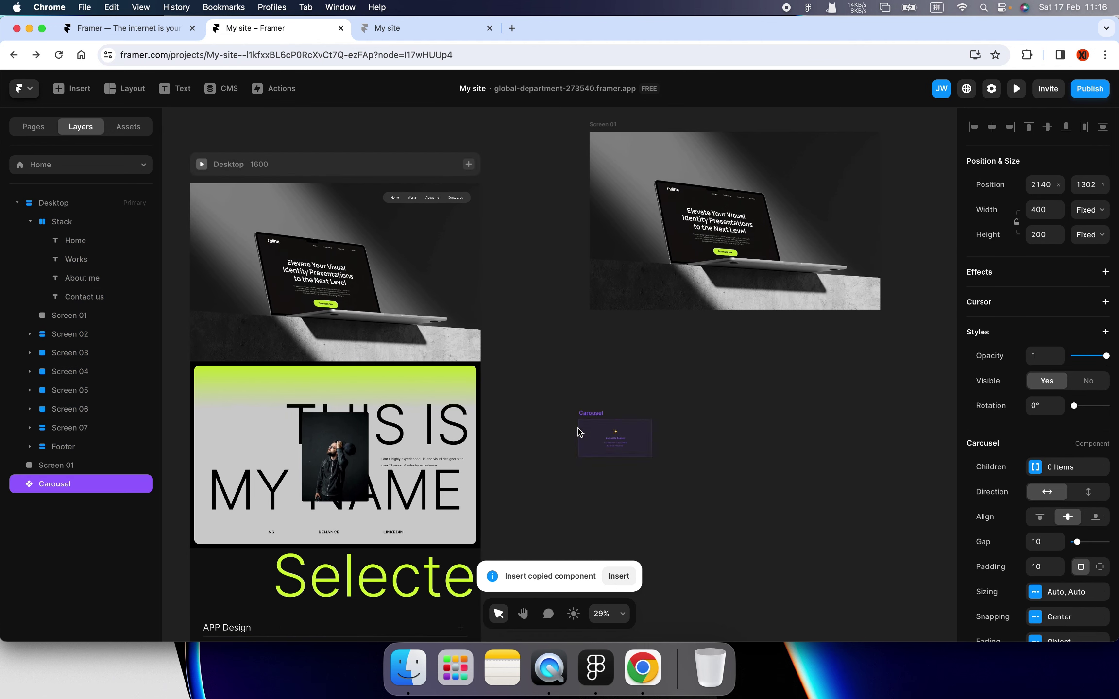
mouse_move(603, 449)
left_mouse_down()
mouse_move(408, 371)
mouse_move(600, 376)
left_mouse_up()
key("BackSpace")
key("super+z")
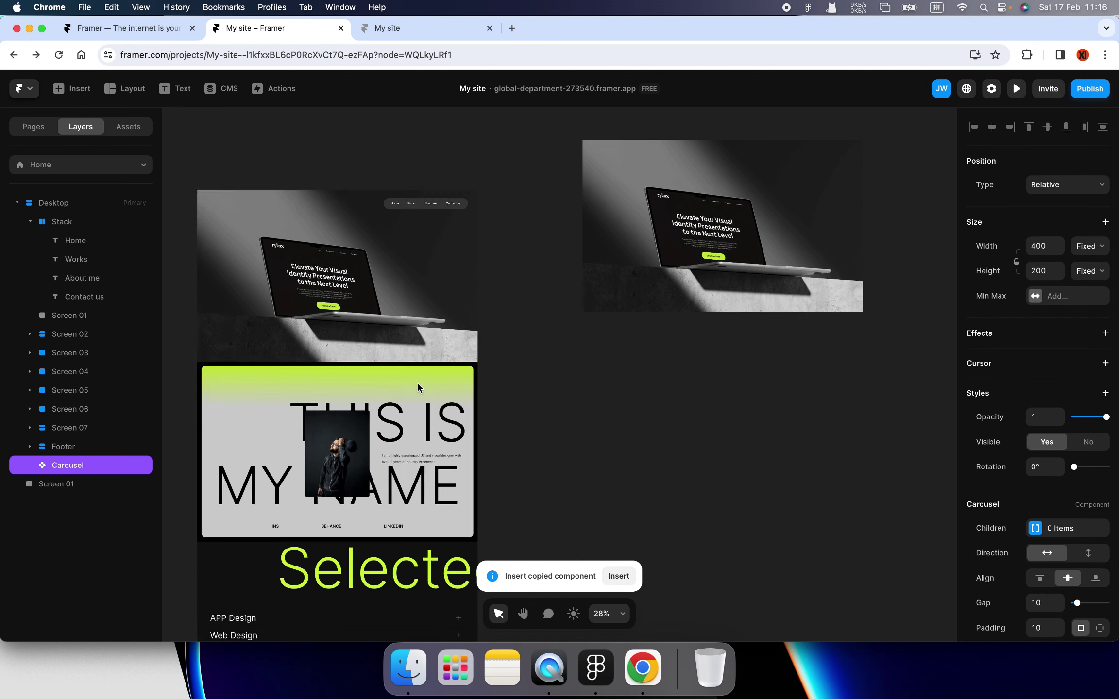
scroll(418, 384, "down", 5)
left_click_drag(89, 468, 206, 326)
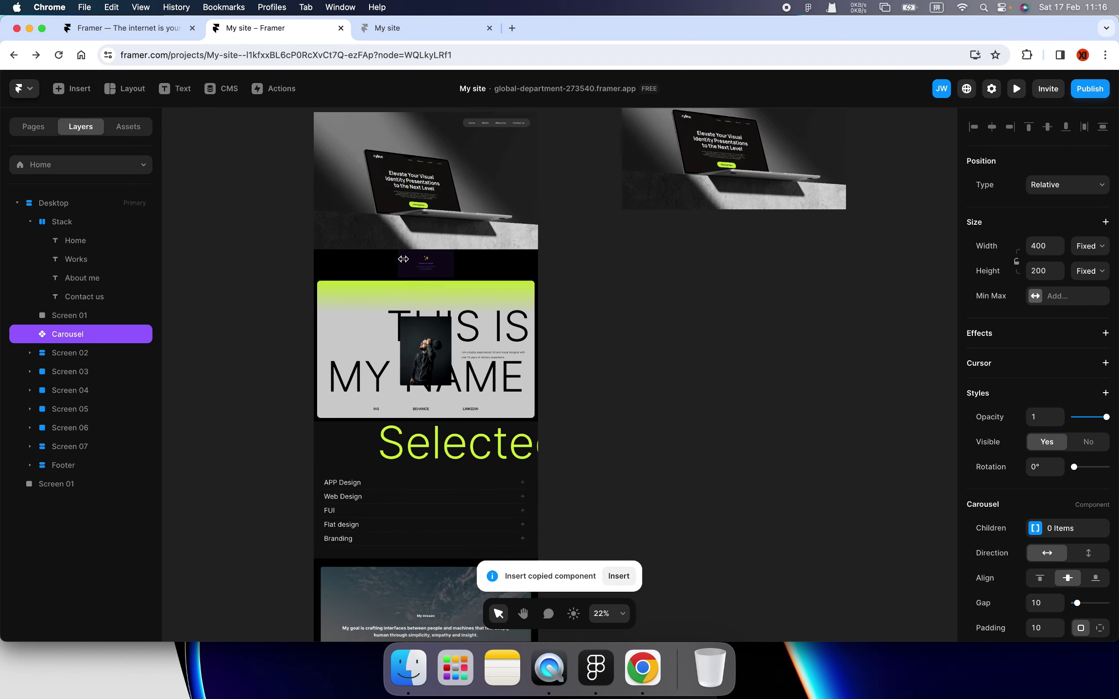
scroll(462, 263, "up", 5)
left_click(512, 294)
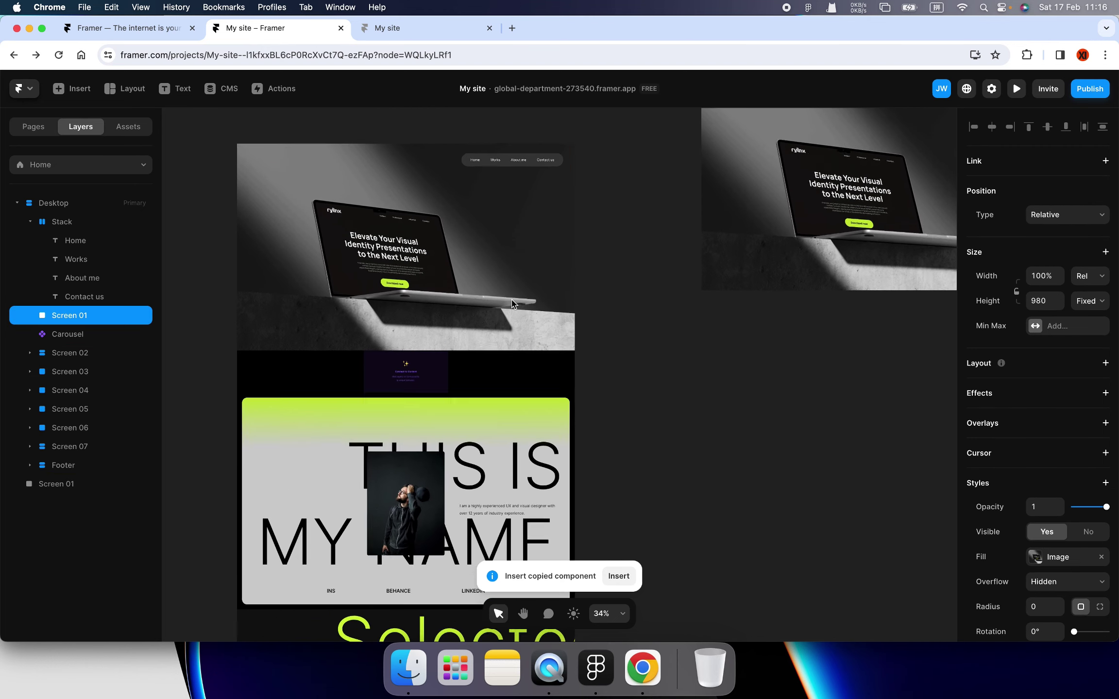
scroll(512, 294, "up", 2)
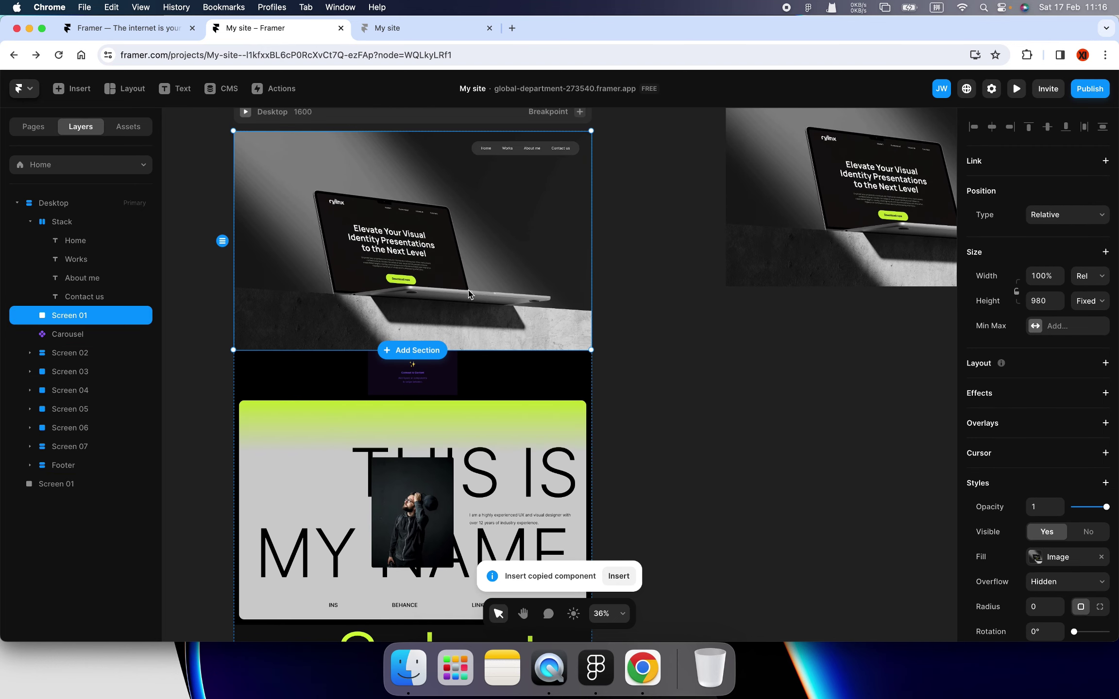
- Set the Carousel width to relative 100%
left_click(445, 384)
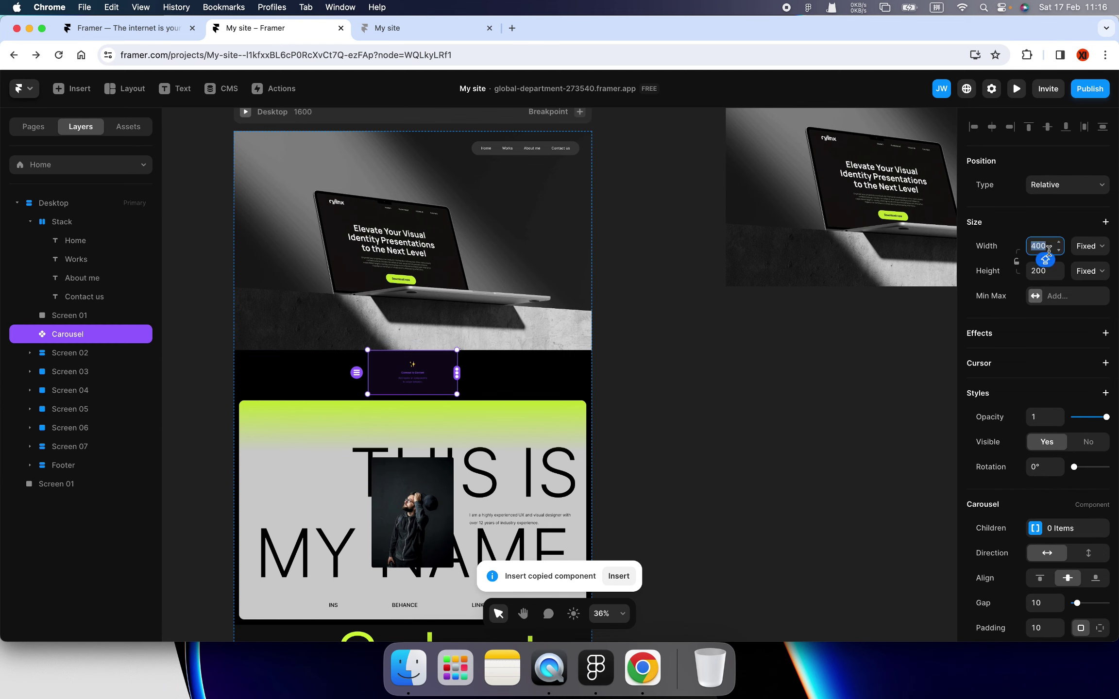
left_click(1099, 248)
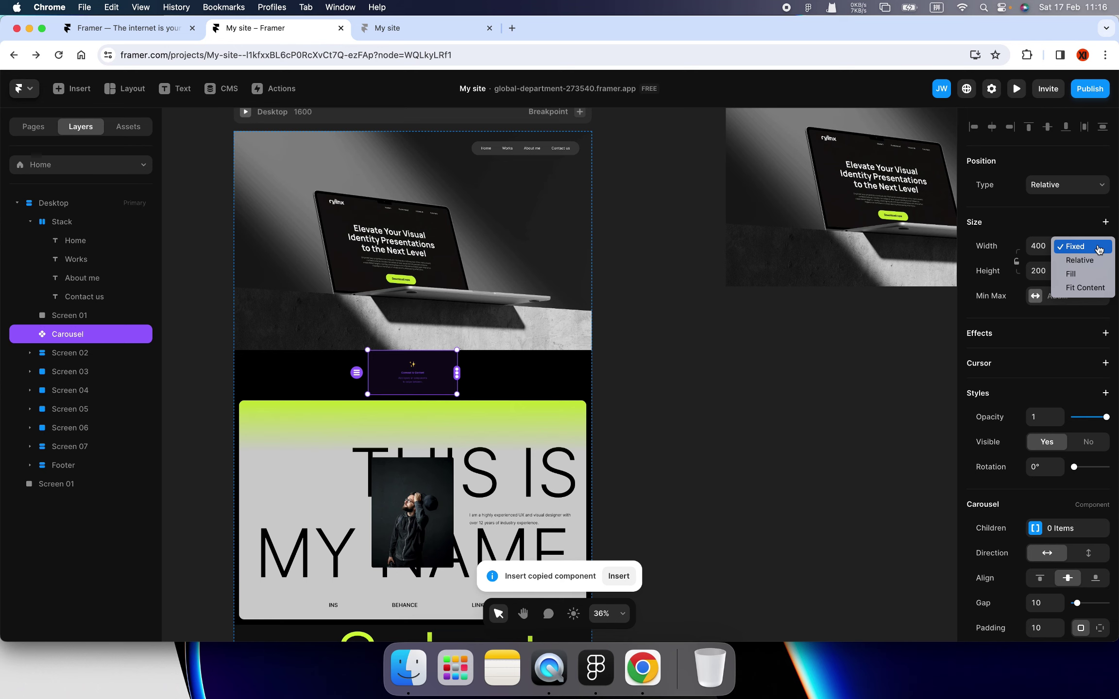
left_click(1080, 260)
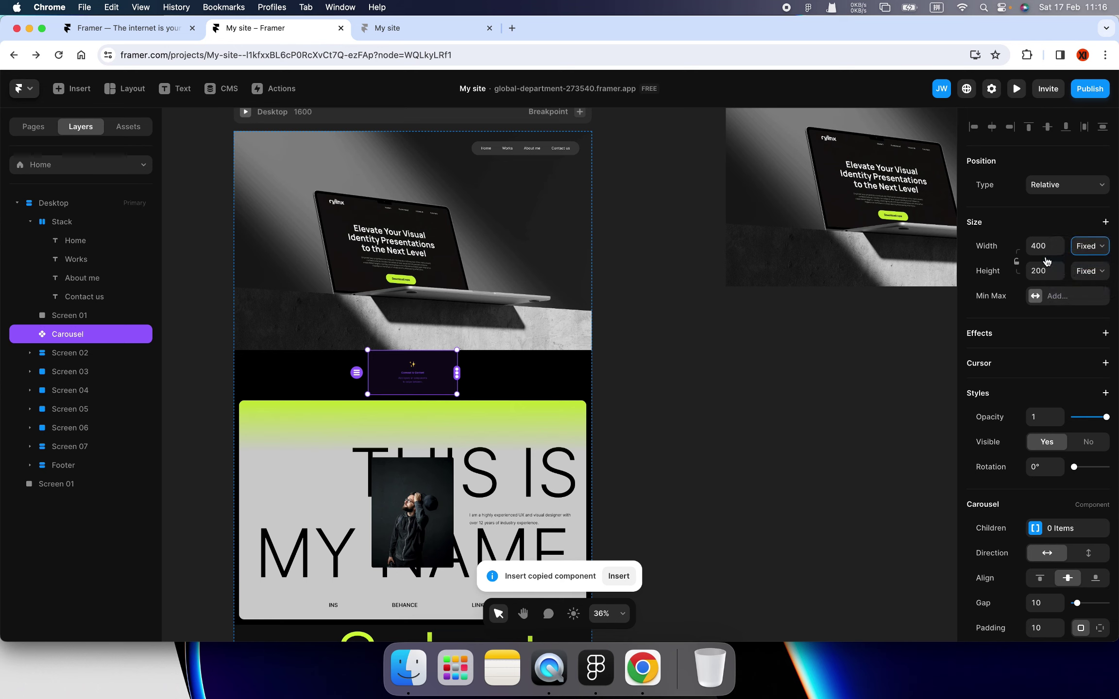
left_click(1097, 251)
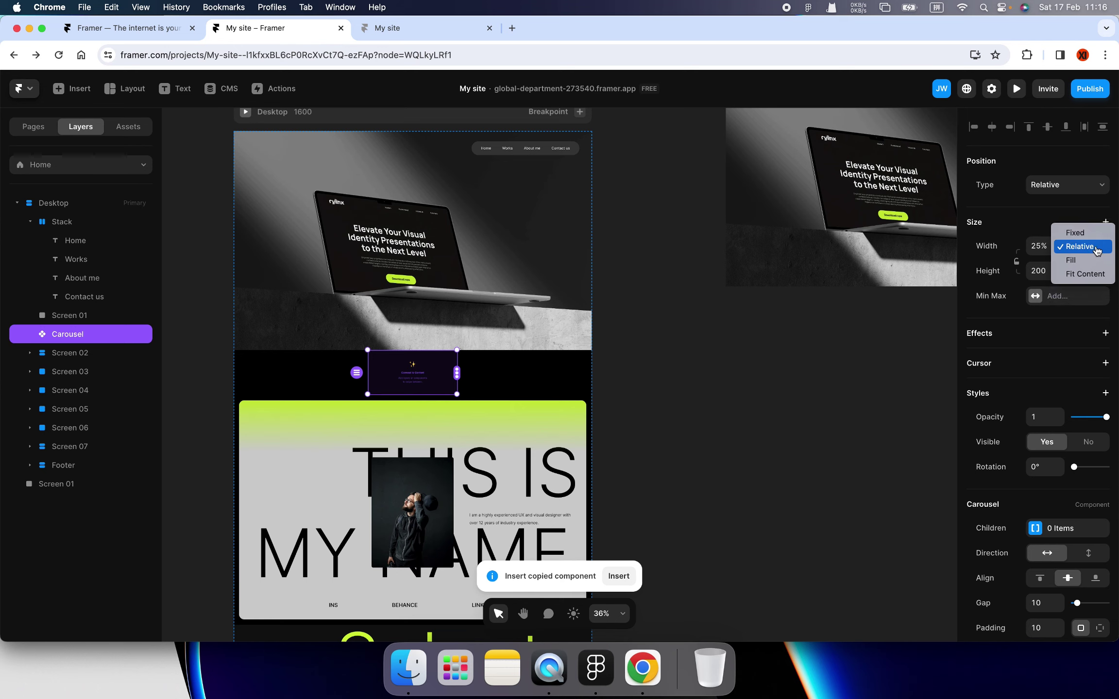
left_click(1097, 247)
left_click(1040, 246)
type("100")
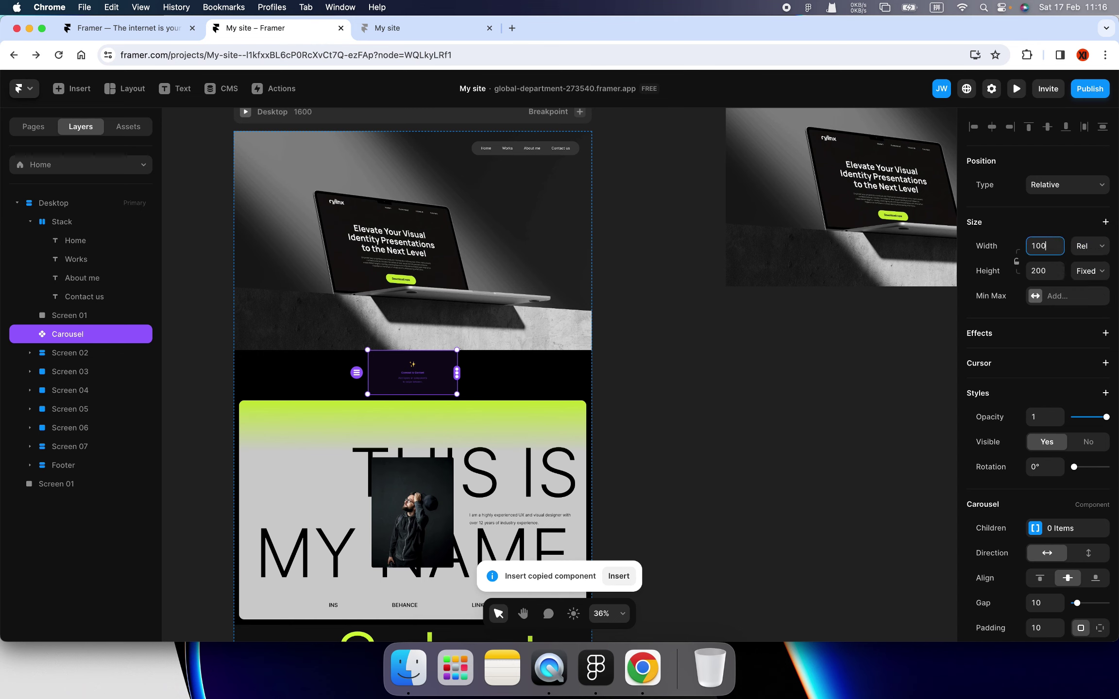
key("Return")
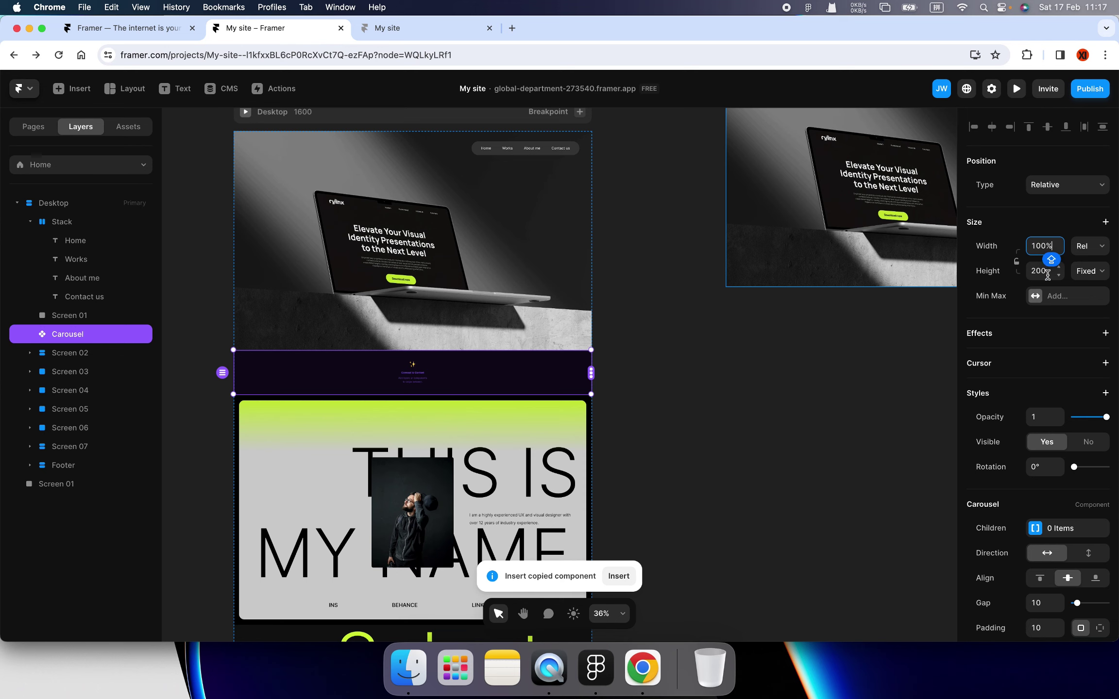
- Set the Carousel height to 980 to match the Screen 01 hero
left_click(1048, 275)
type("980")
key("Return")
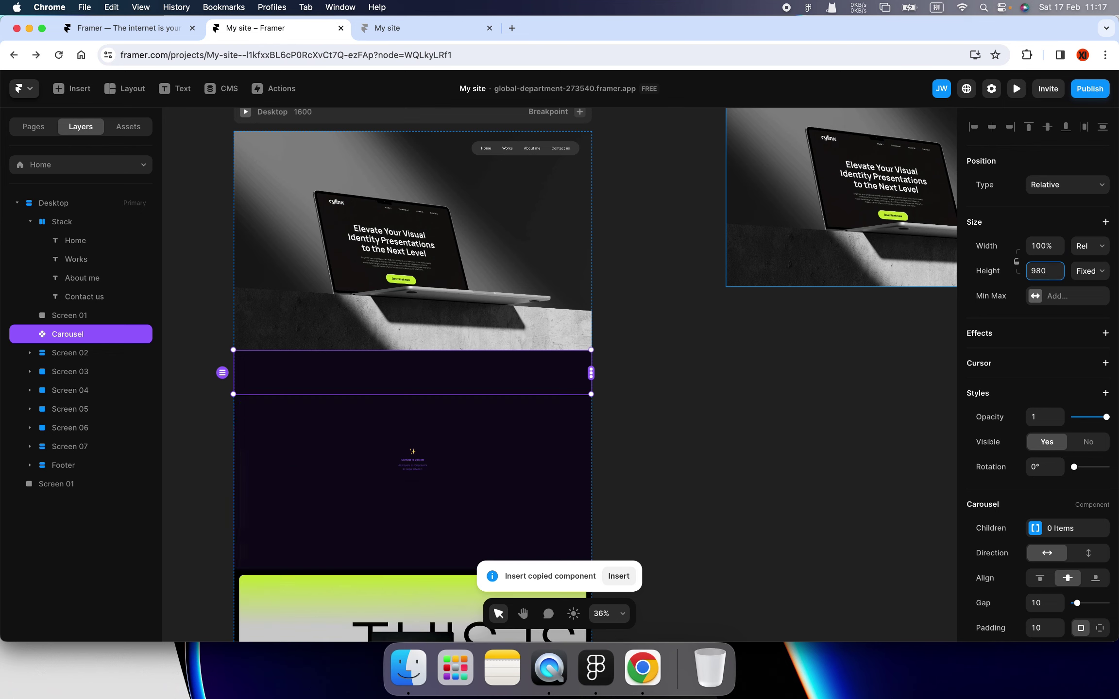
scroll(666, 395, "down", 3)
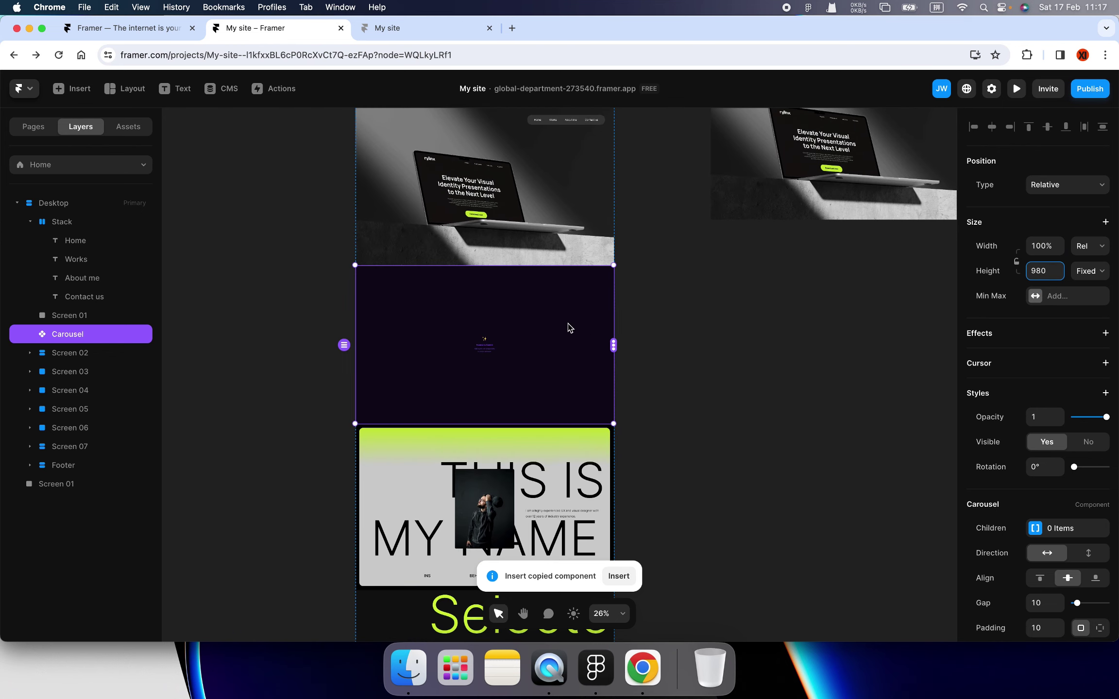
left_click(572, 280)
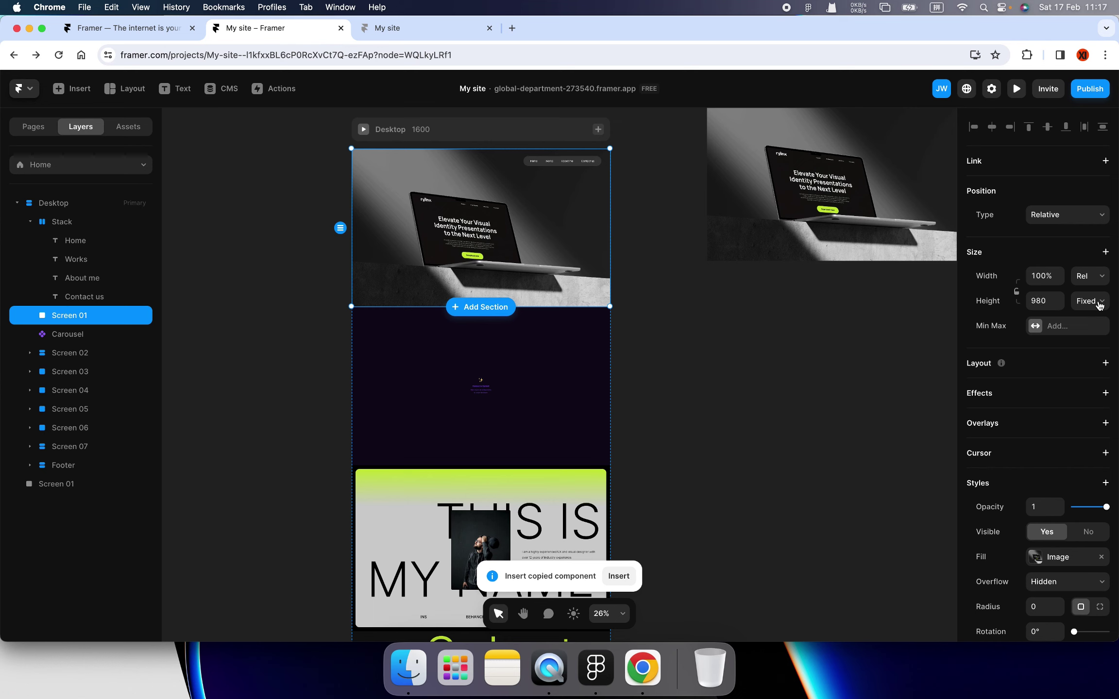
- Set both Screen 01 and the Carousel to viewport height
left_click(1100, 302)
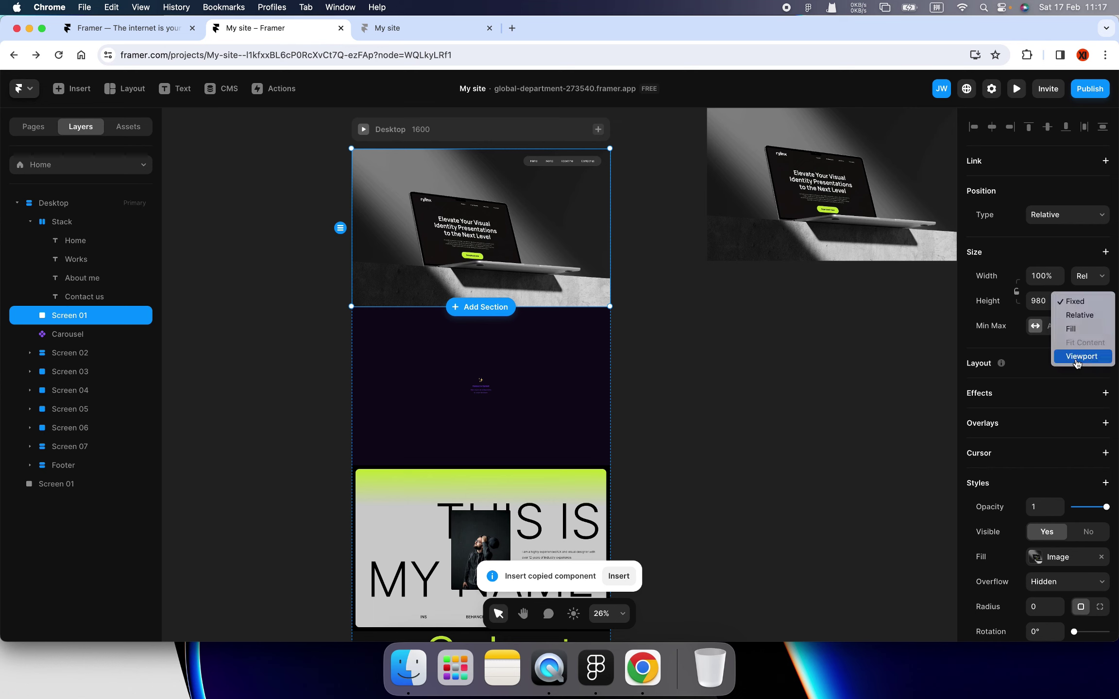
left_click(1081, 356)
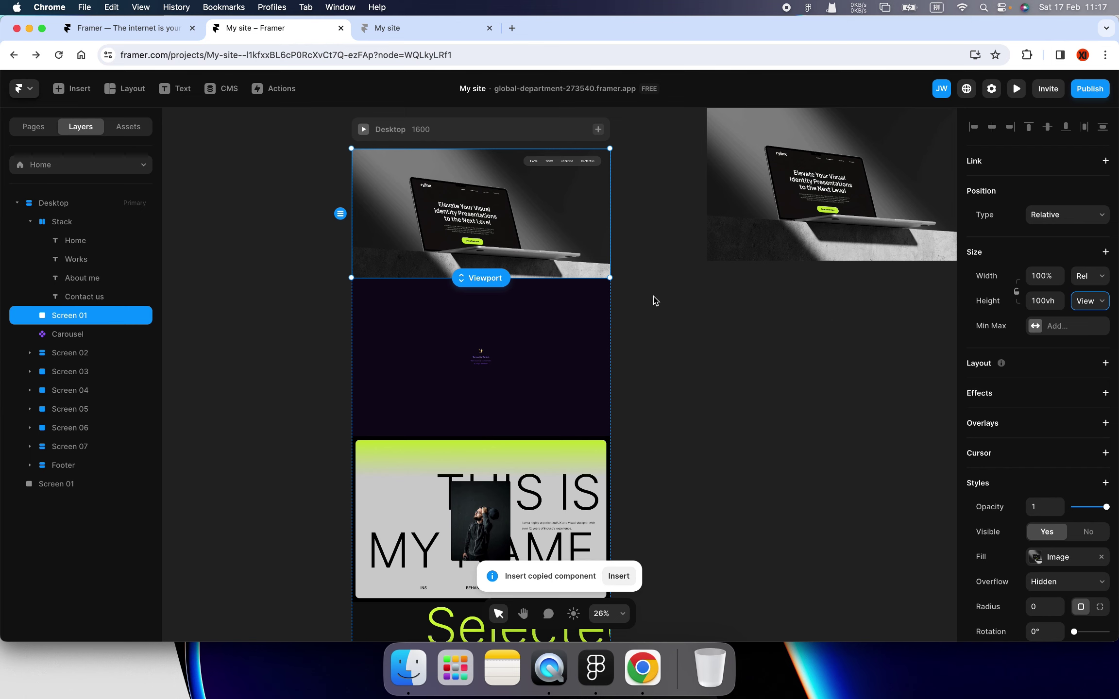
left_click(574, 317)
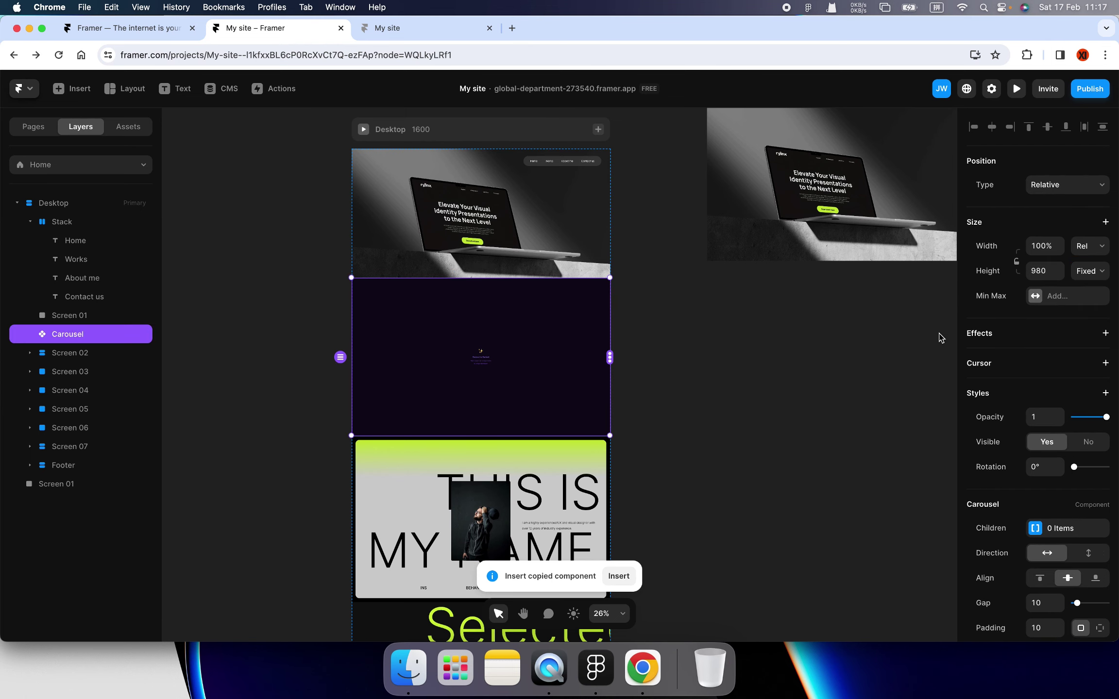
left_click(1098, 271)
left_click(1080, 321)
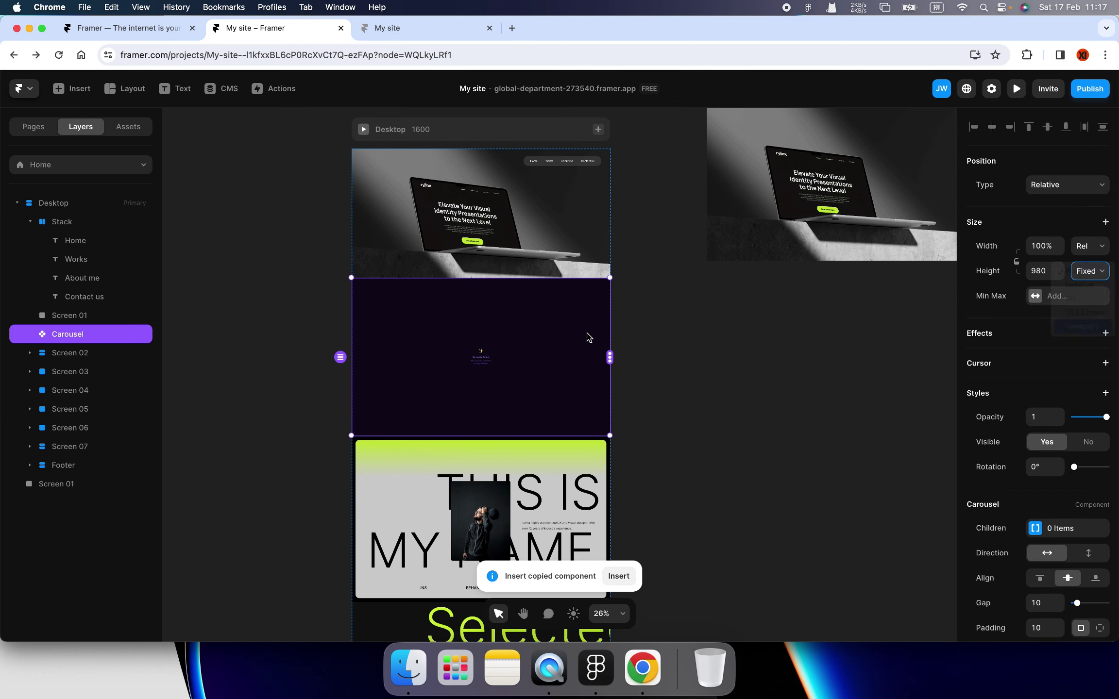
- Delete the old Screen 01 hero from the page, keeping the spare copy on the canvas
left_click(521, 250)
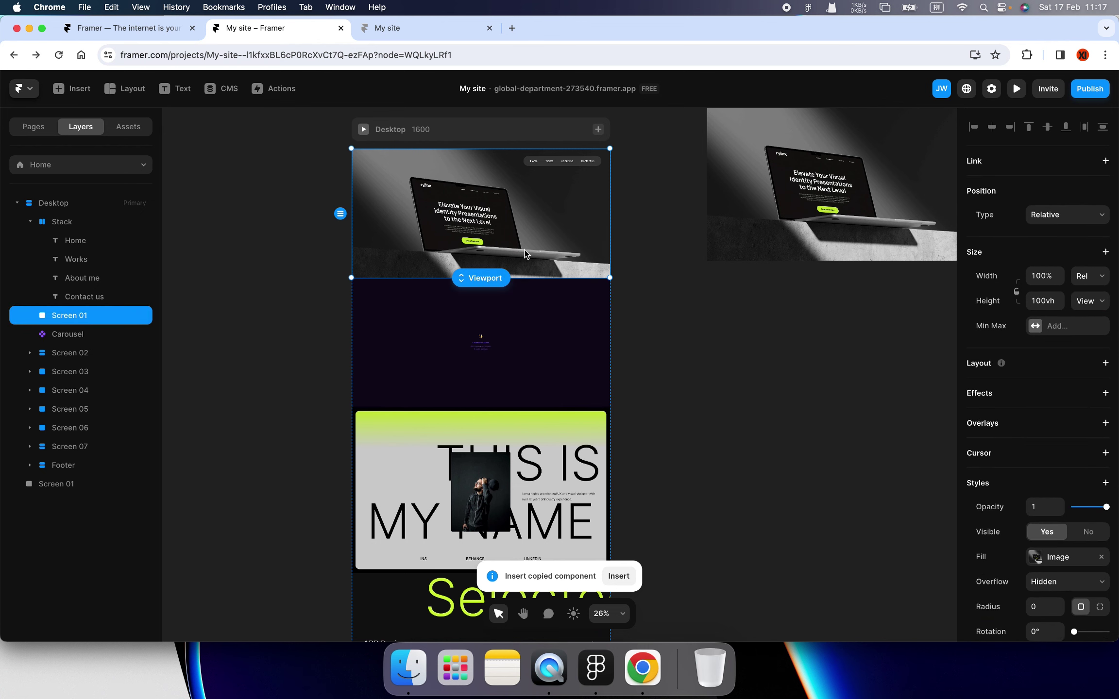
key("BackSpace")
left_click(568, 226)
scroll(621, 364, "up", 5)
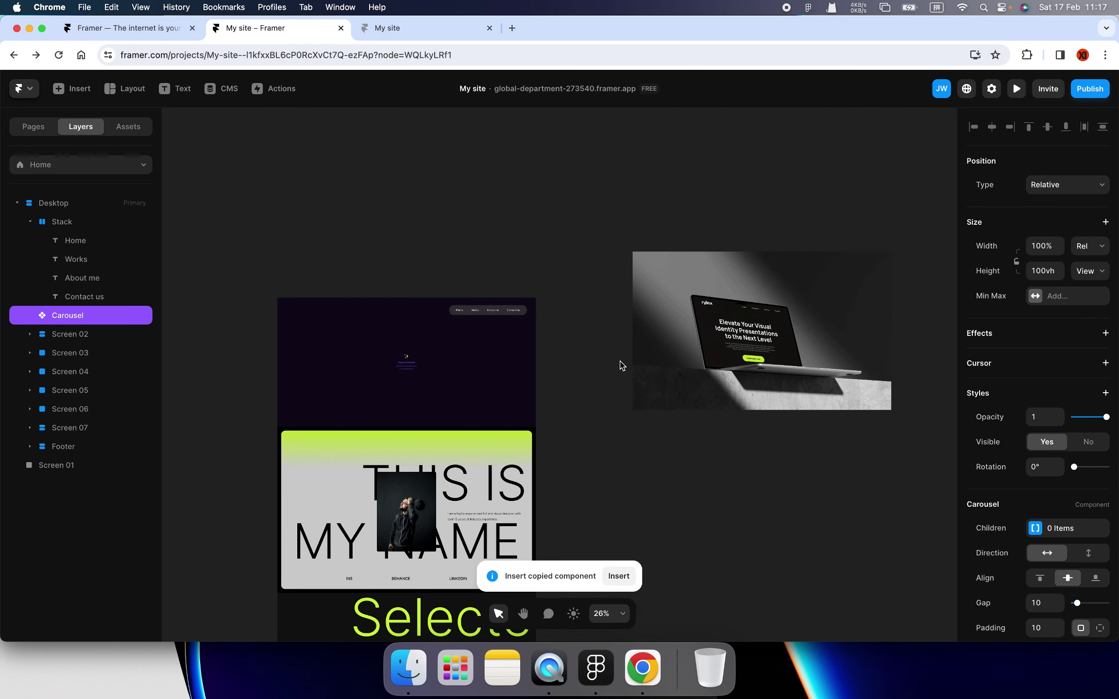
left_click_drag(641, 365, 639, 406)
left_click(492, 376)
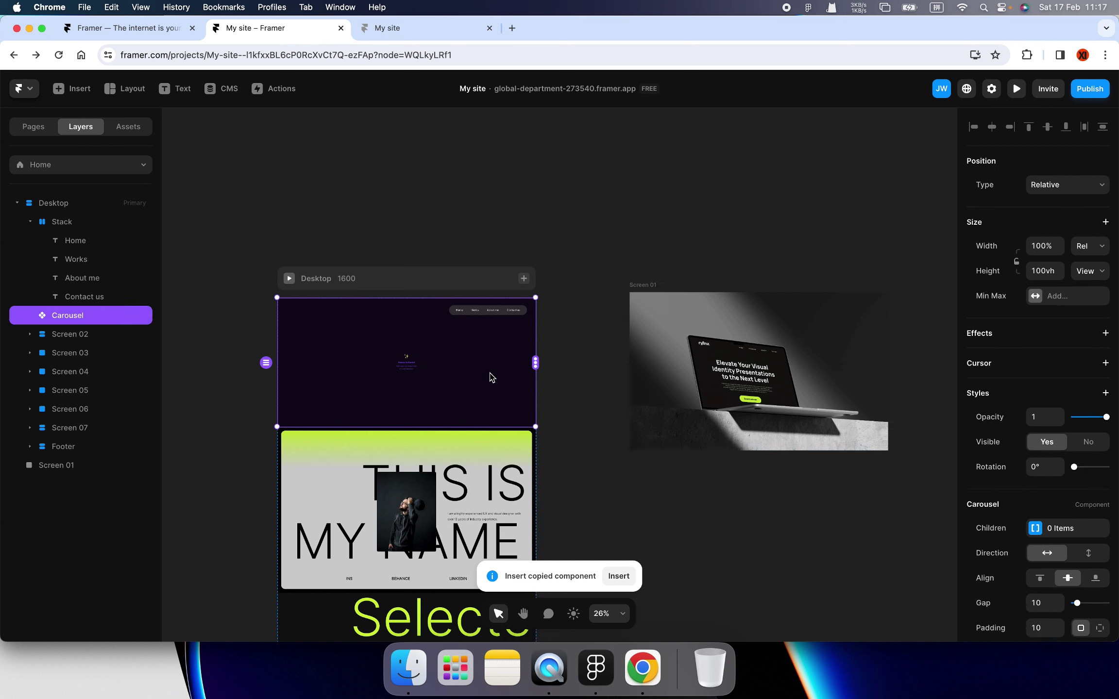
scroll(536, 368, "up", 3)
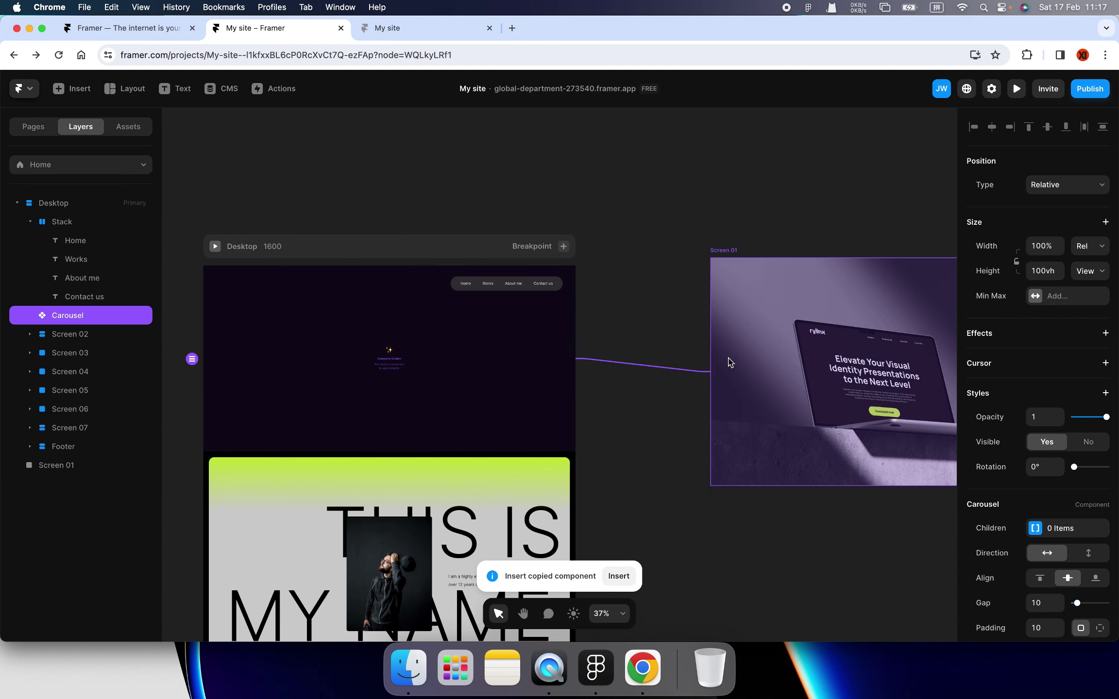
- Link the spare Screen 01 frame as the Carousel's first slide
left_click_drag(576, 359, 729, 362)
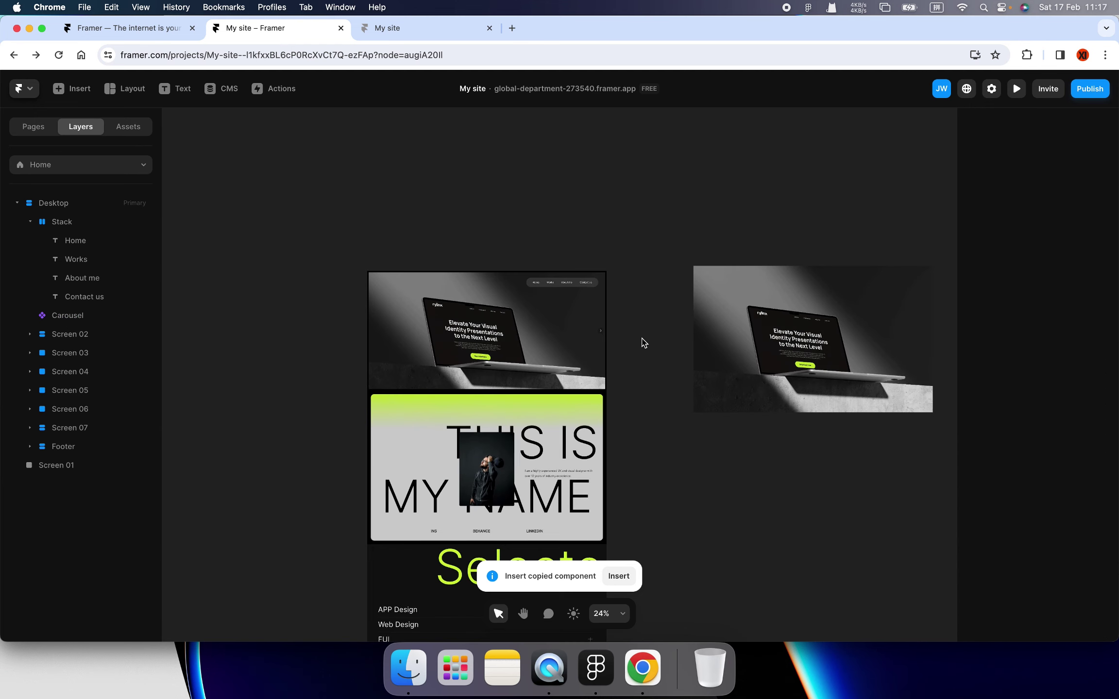
scroll(583, 365, "down", 1)
scroll(631, 388, "up", 3)
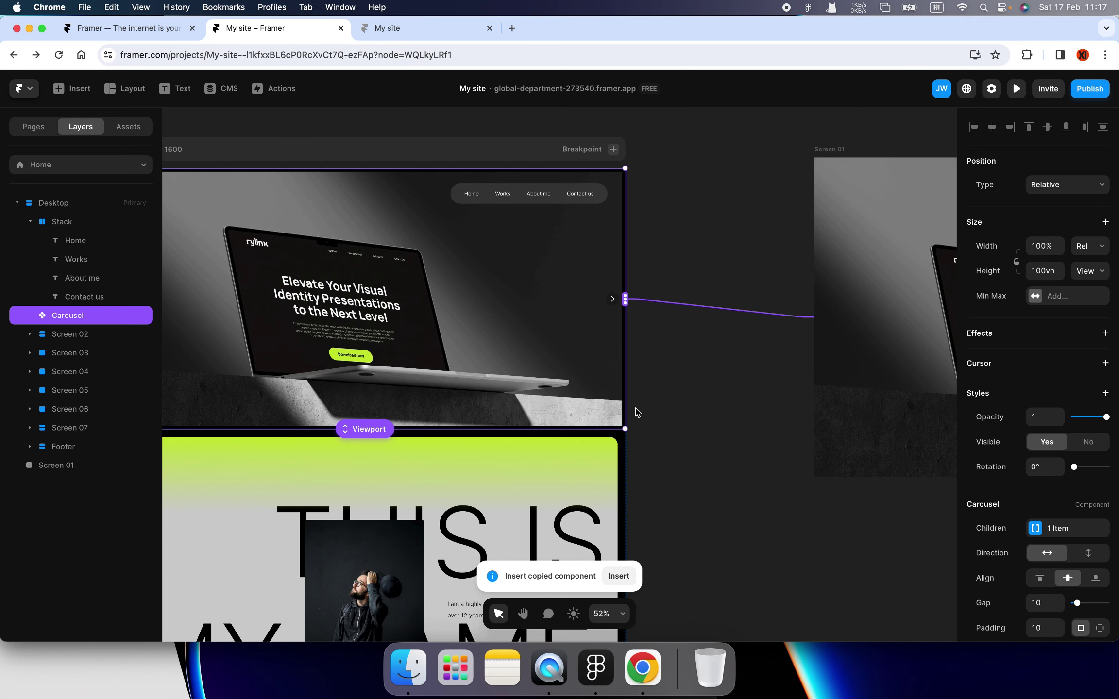
scroll(637, 412, "up", 3)
scroll(1040, 486, "down", 1)
scroll(1025, 483, "down", 4)
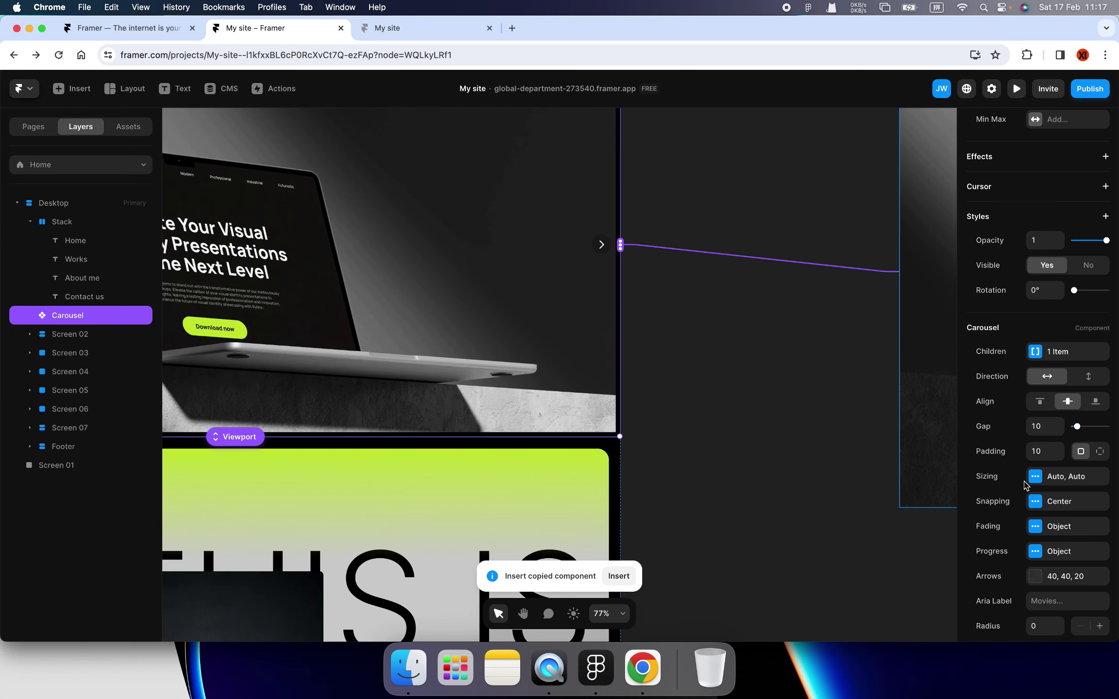
- Set the Carousel's gap to 0 and padding to 0
left_click(1042, 431)
type("0")
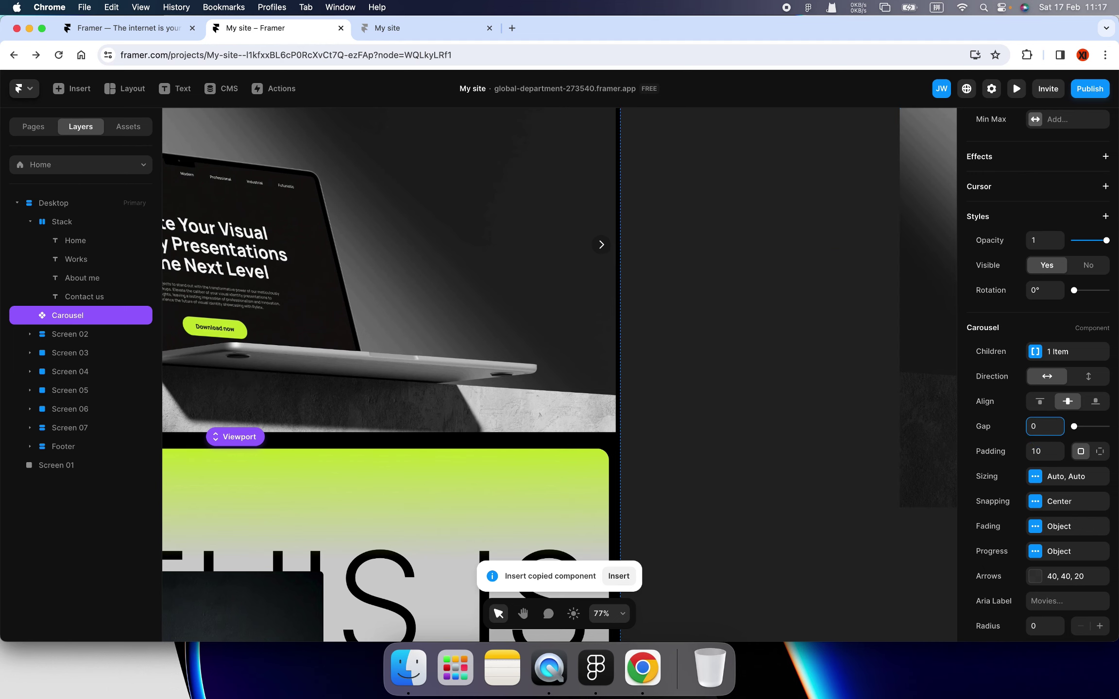
left_click(1039, 453)
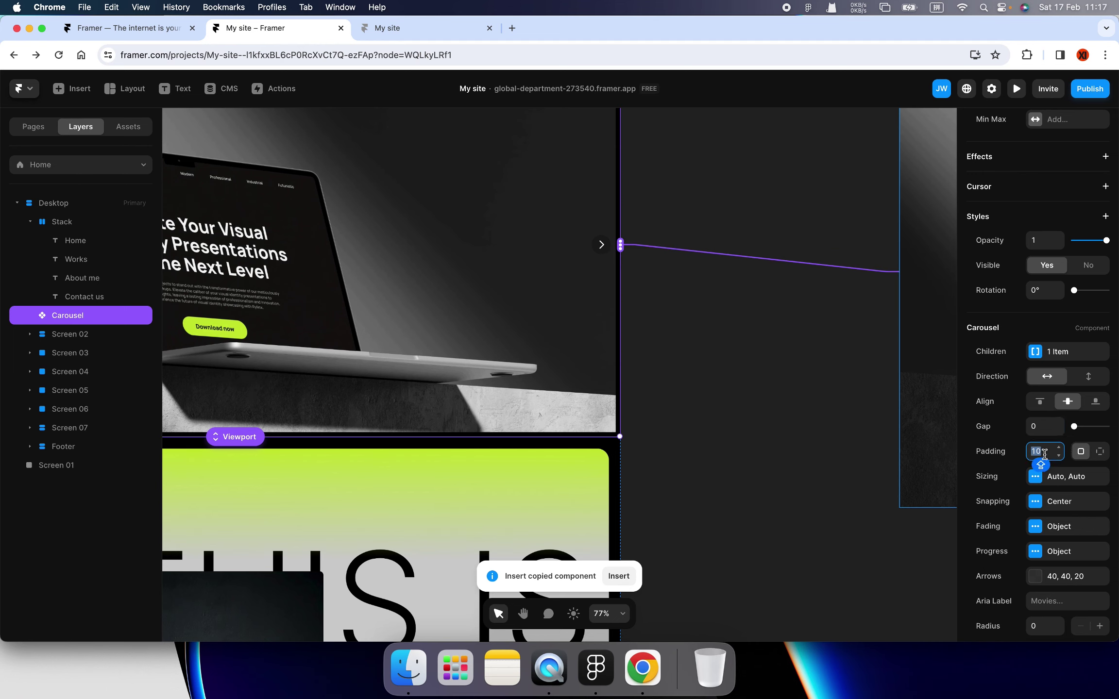
type("0")
scroll(542, 374, "down", 5)
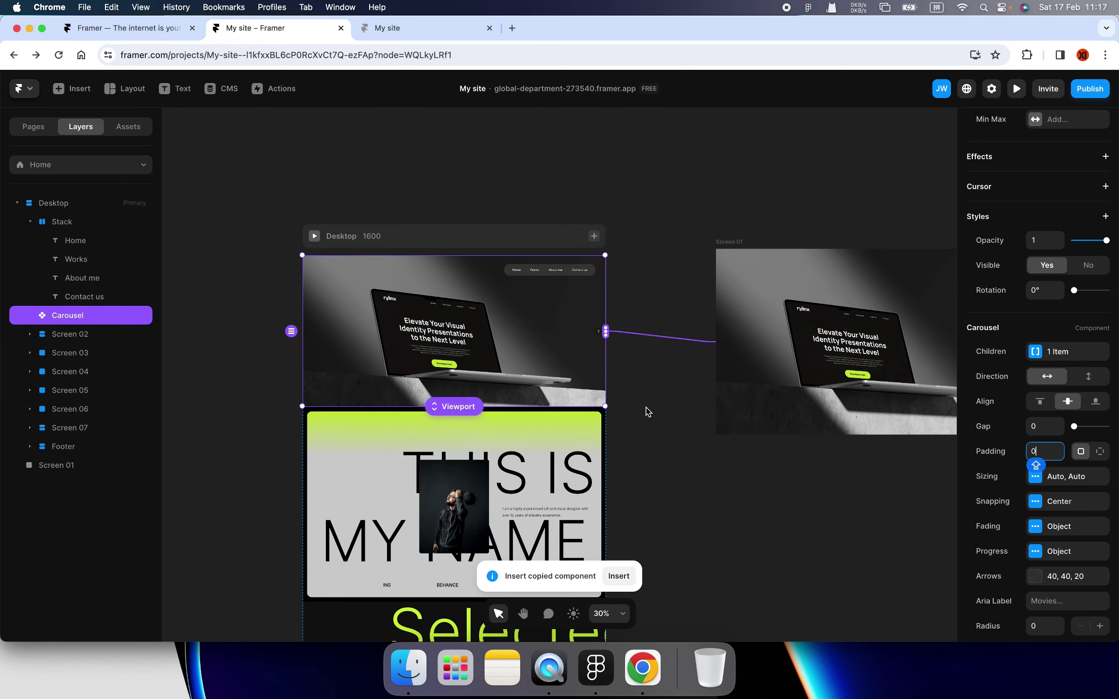
left_click(647, 412)
scroll(590, 347, "up", 3)
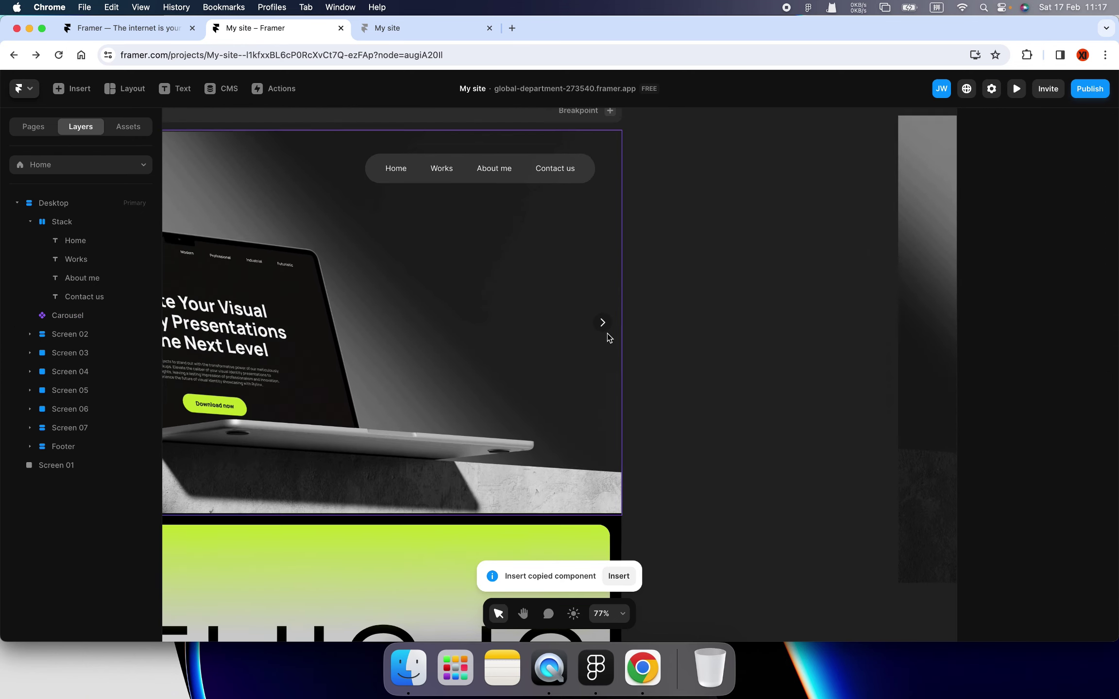
scroll(607, 331, "down", 5)
key("super+p")
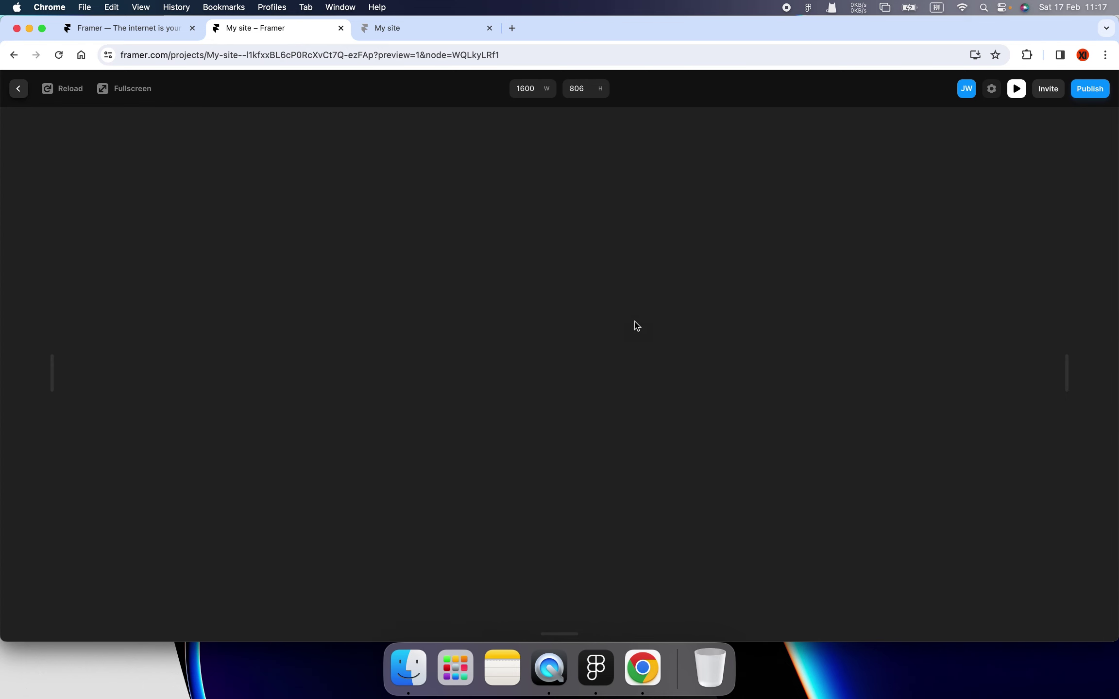
scroll(951, 403, "down", 2)
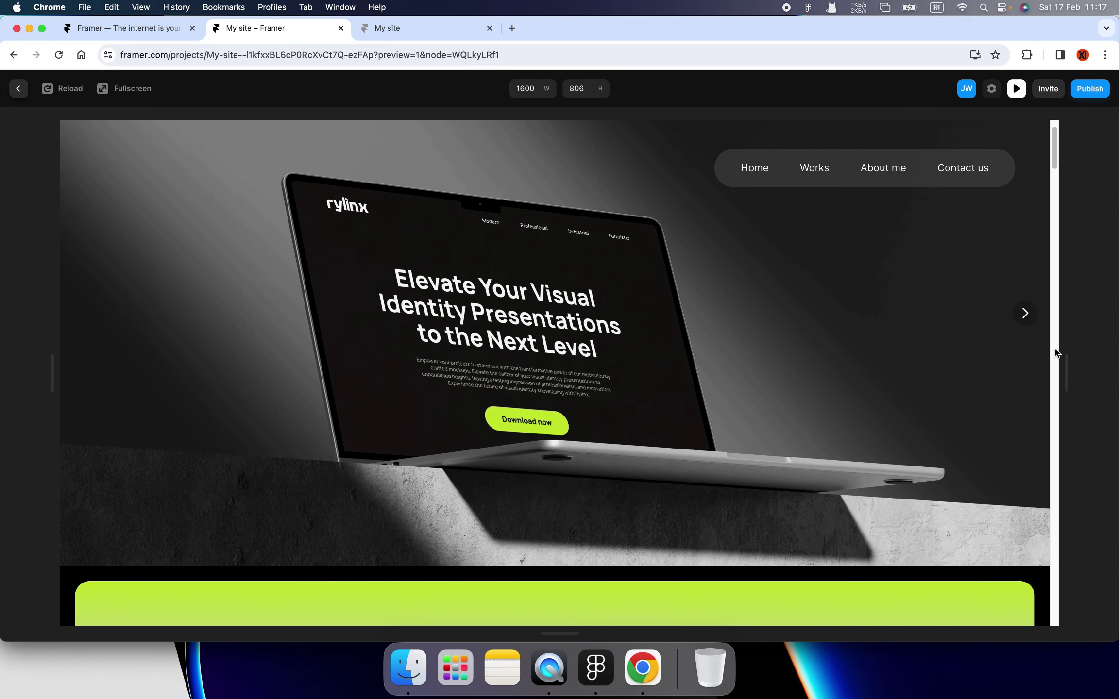
left_click_drag(1067, 369, 1112, 367)
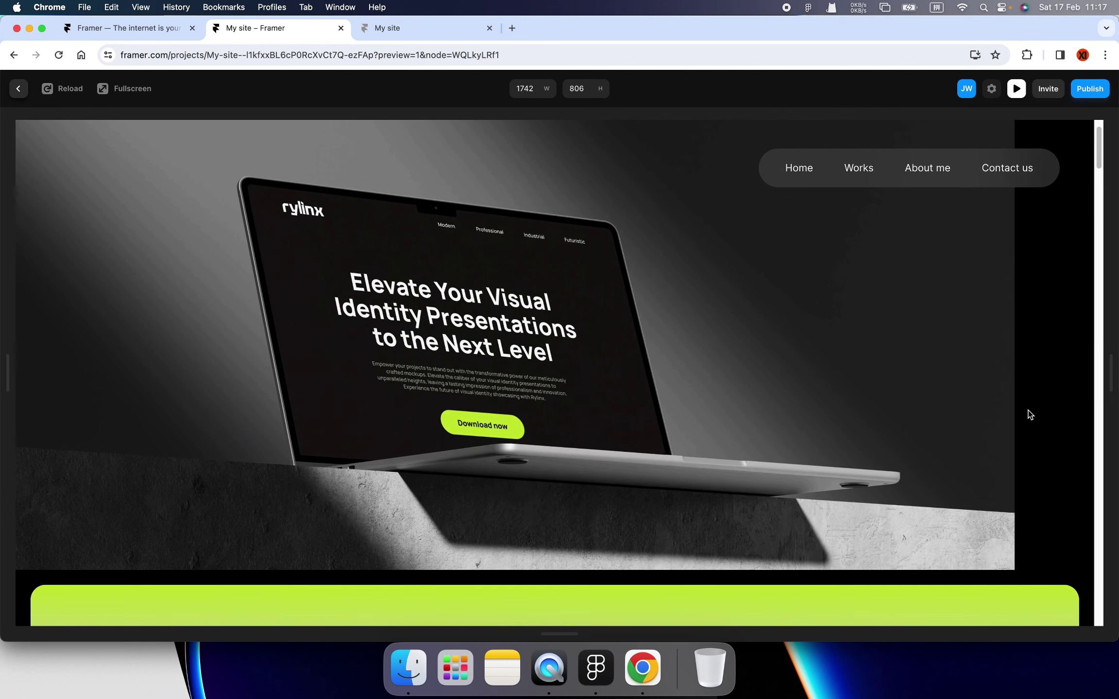
scroll(1007, 432, "up", 2)
left_click(1016, 89)
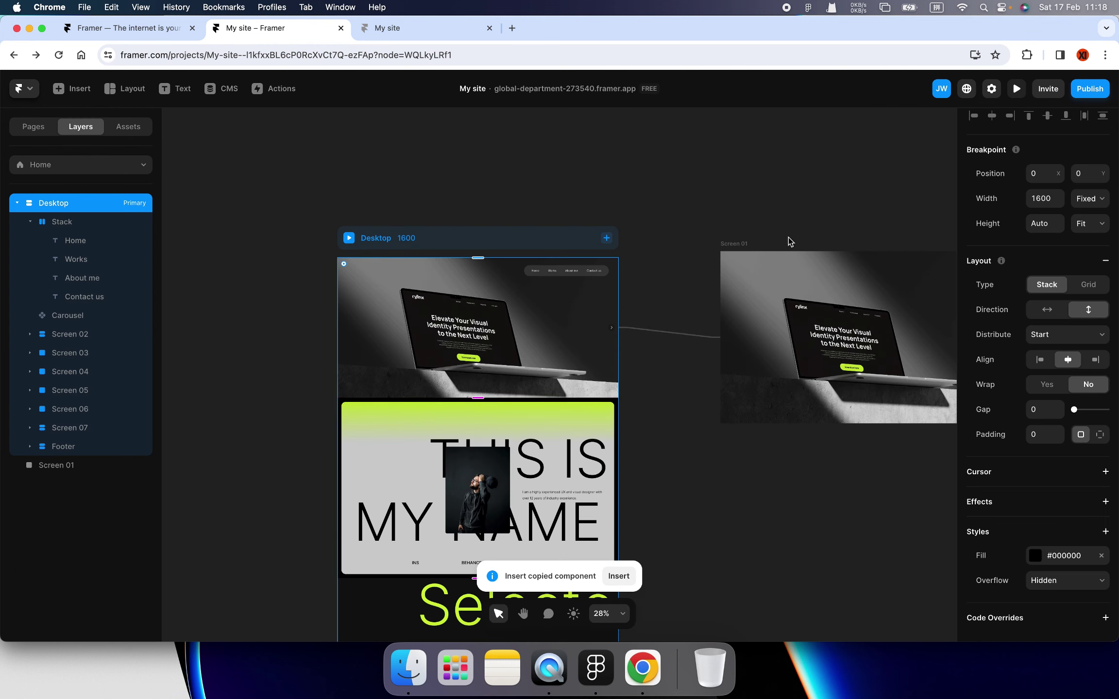
- Paste a second Screen 01 laptop slide into the Carousel, set slide Width to Stretch, and preview
left_click(550, 327)
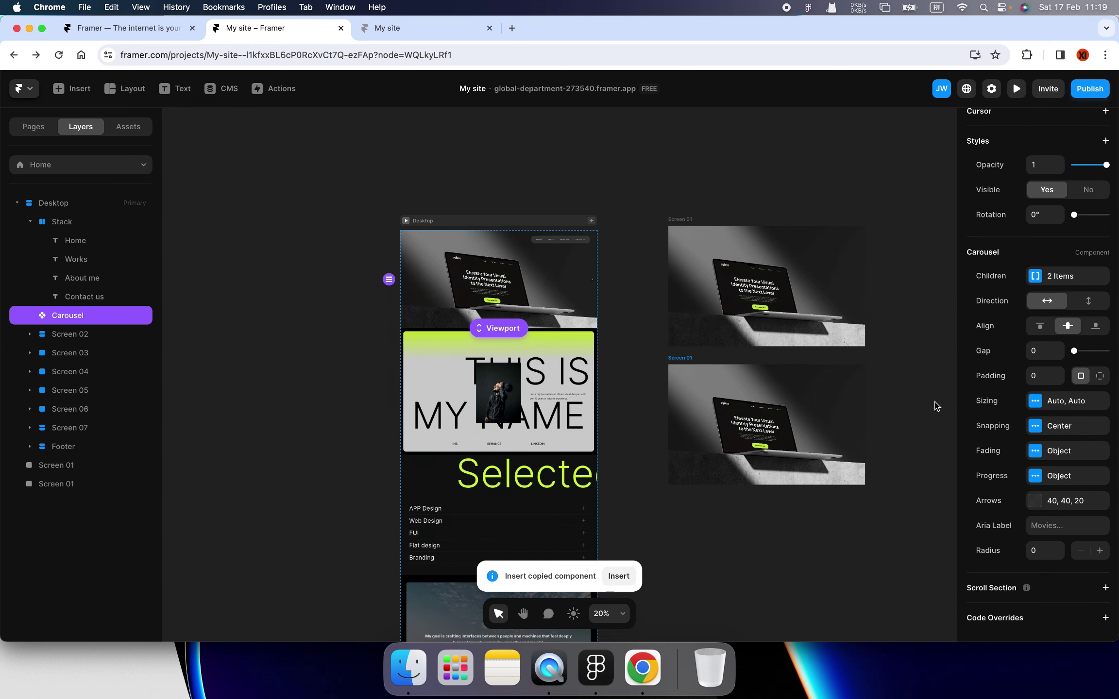
key("super+v")
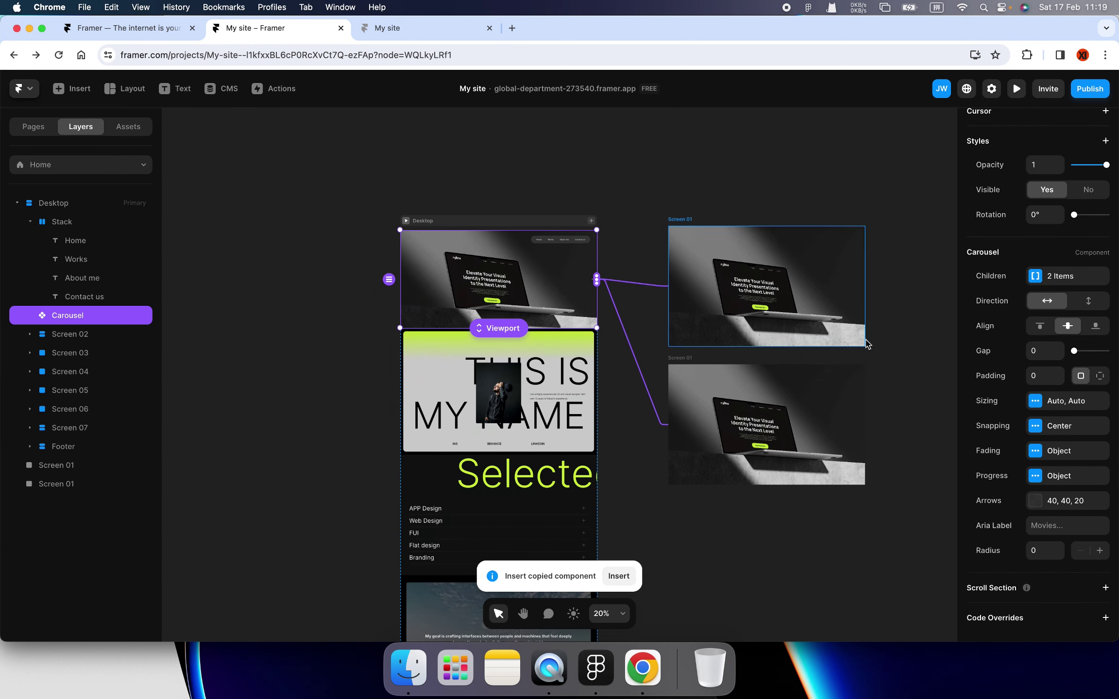
left_click(1035, 402)
left_click(904, 437)
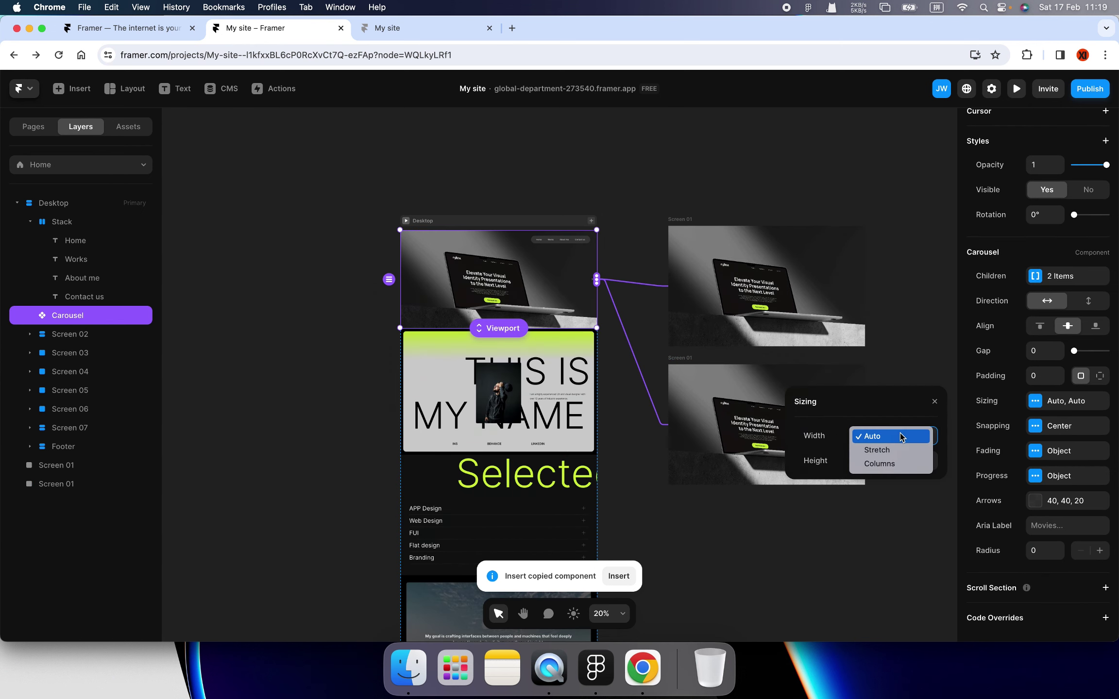
left_click(878, 450)
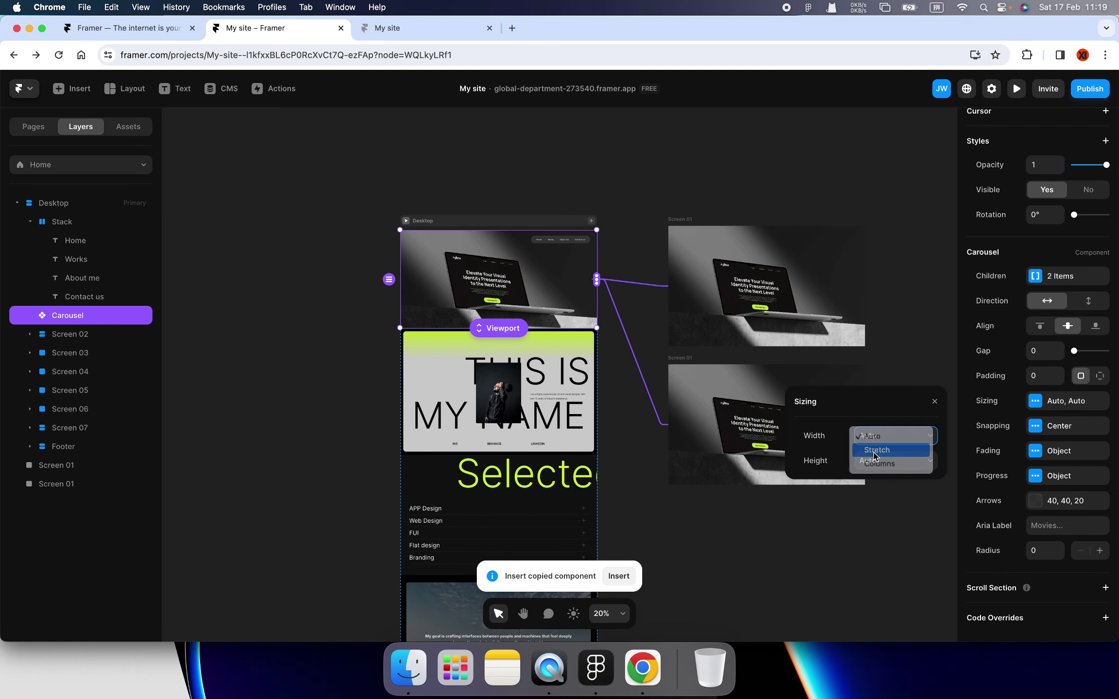
left_click(406, 222)
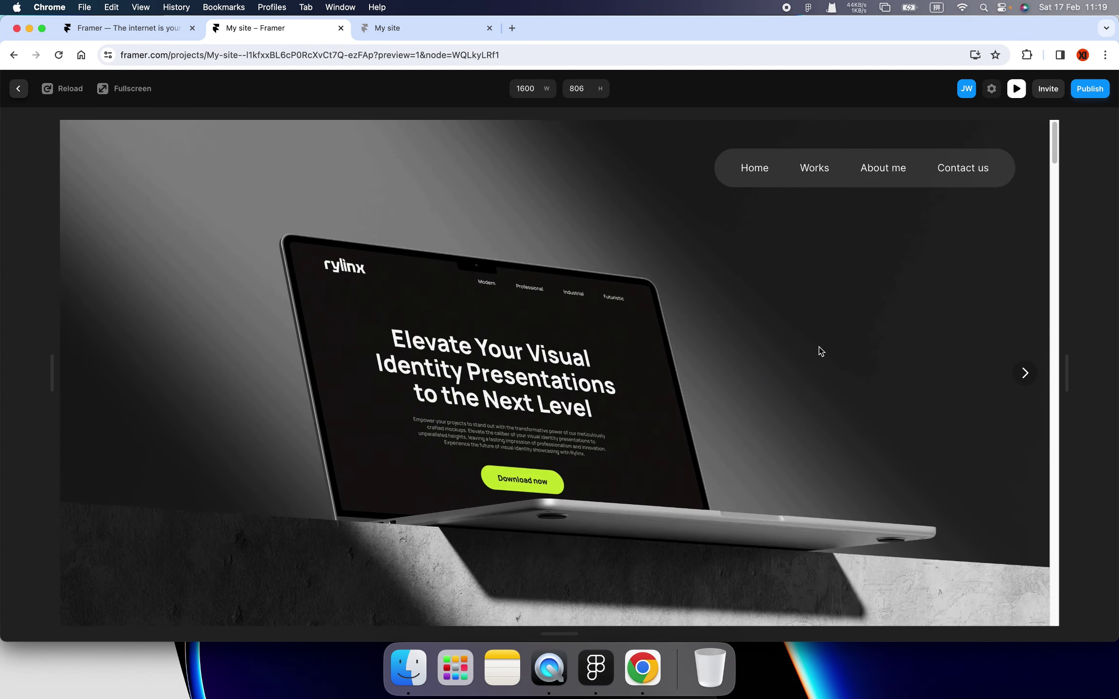
left_click_drag(1064, 382, 1112, 379)
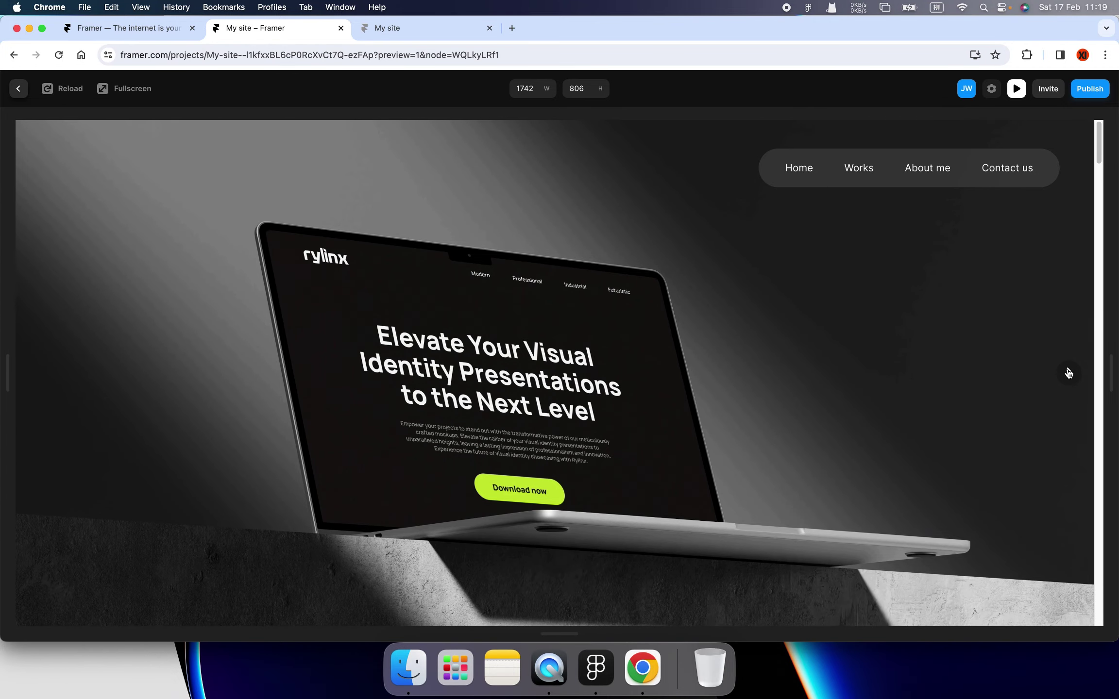
left_click(1068, 373)
left_click(42, 378)
scroll(721, 407, "down", 5)
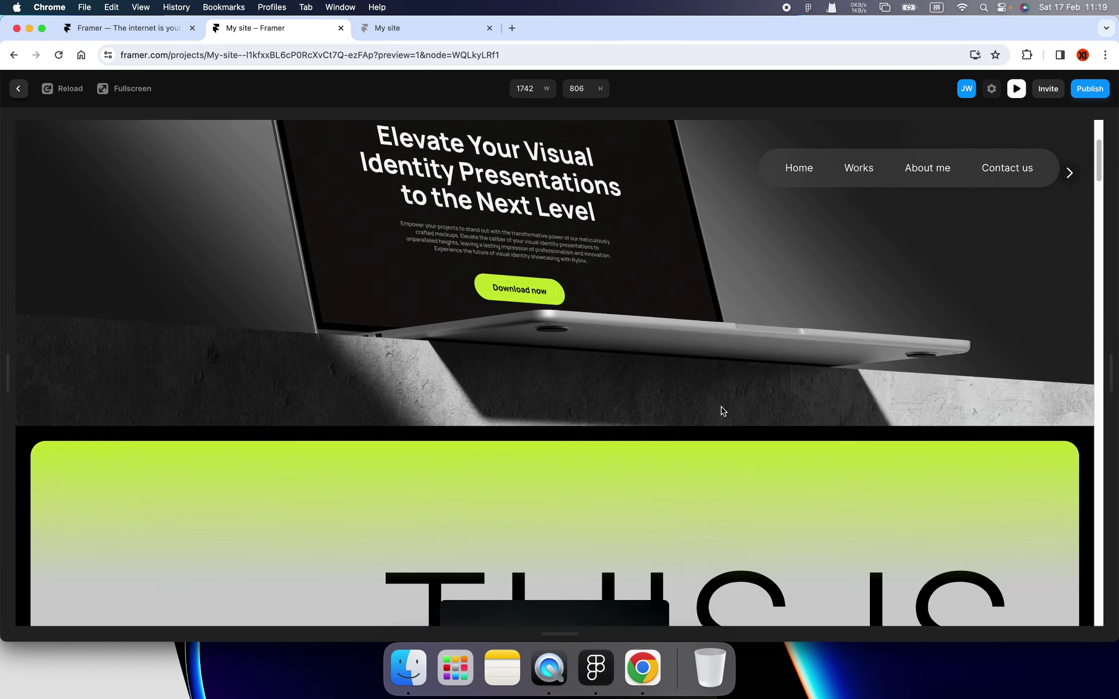
scroll(722, 406, "down", 3)
scroll(723, 407, "down", 5)
scroll(723, 408, "down", 5)
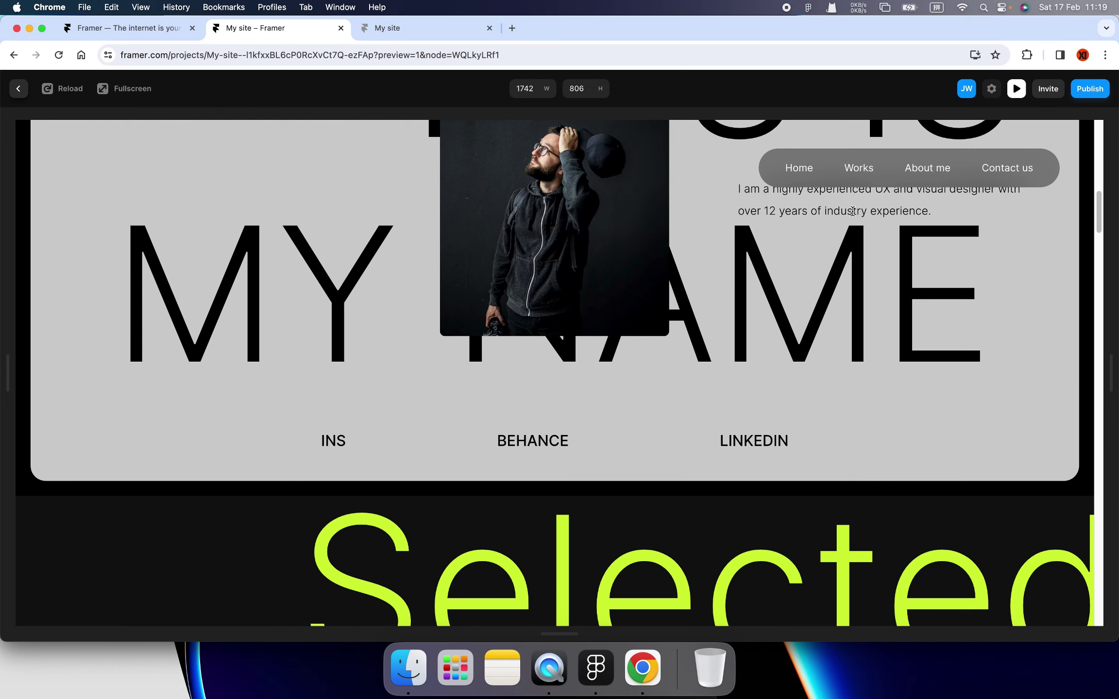
key("Escape")
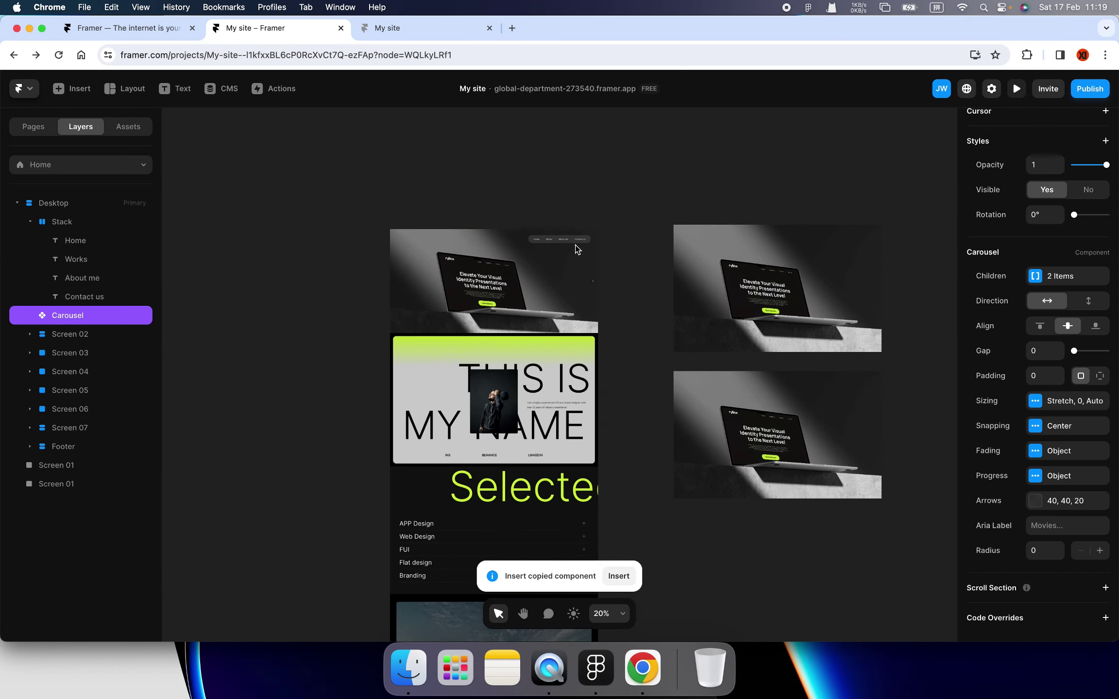
scroll(577, 249, "up", 3)
scroll(577, 249, "up", 3)
left_click(554, 244)
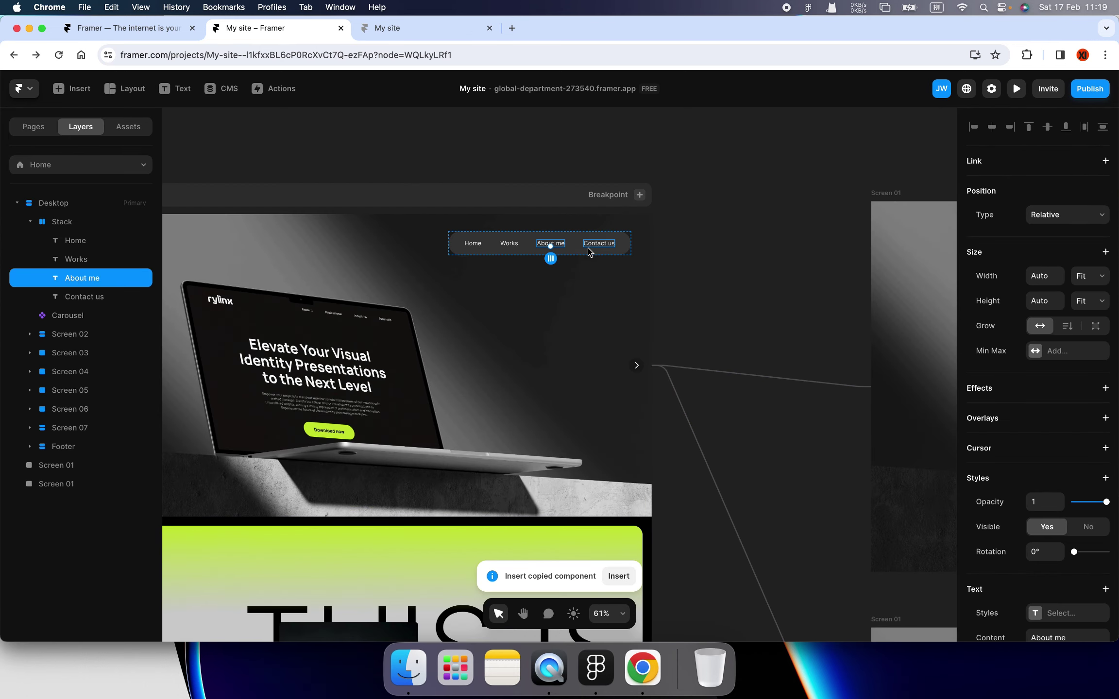
left_click(587, 250)
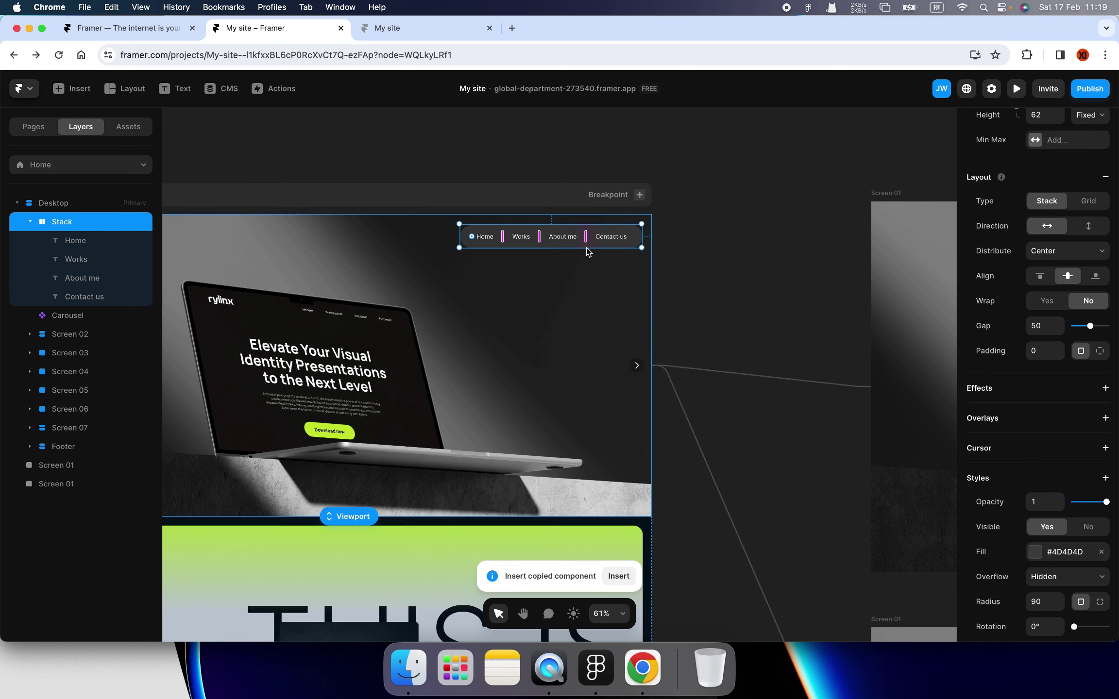
key("super+p")
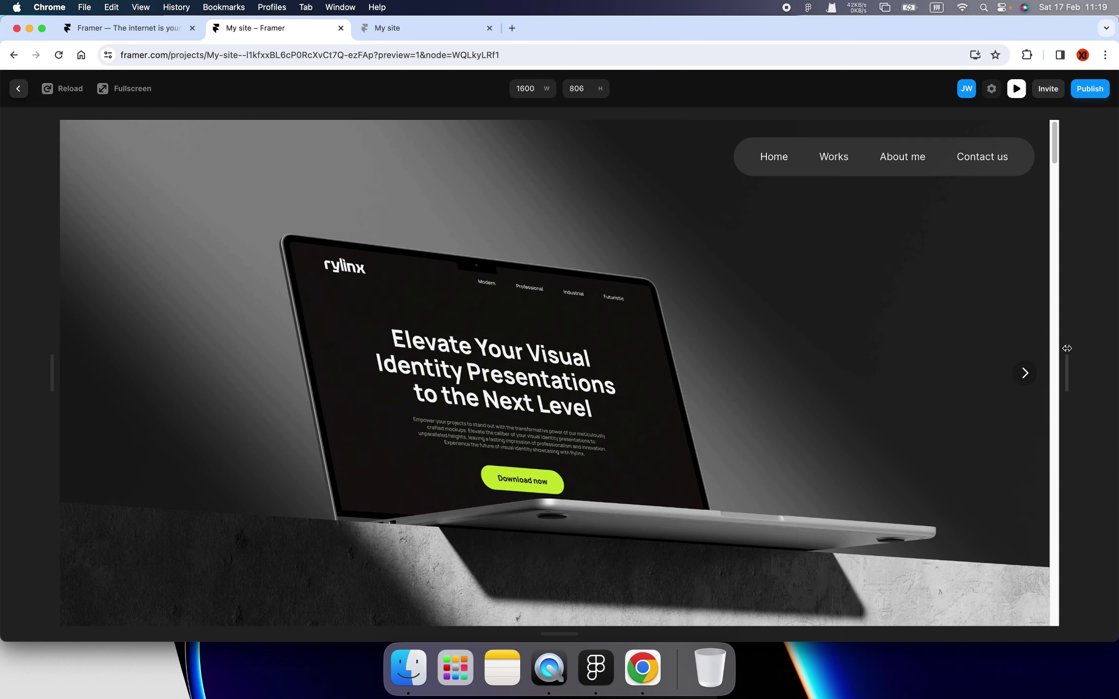
left_click_drag(1067, 349, 1112, 360)
left_click(1068, 365)
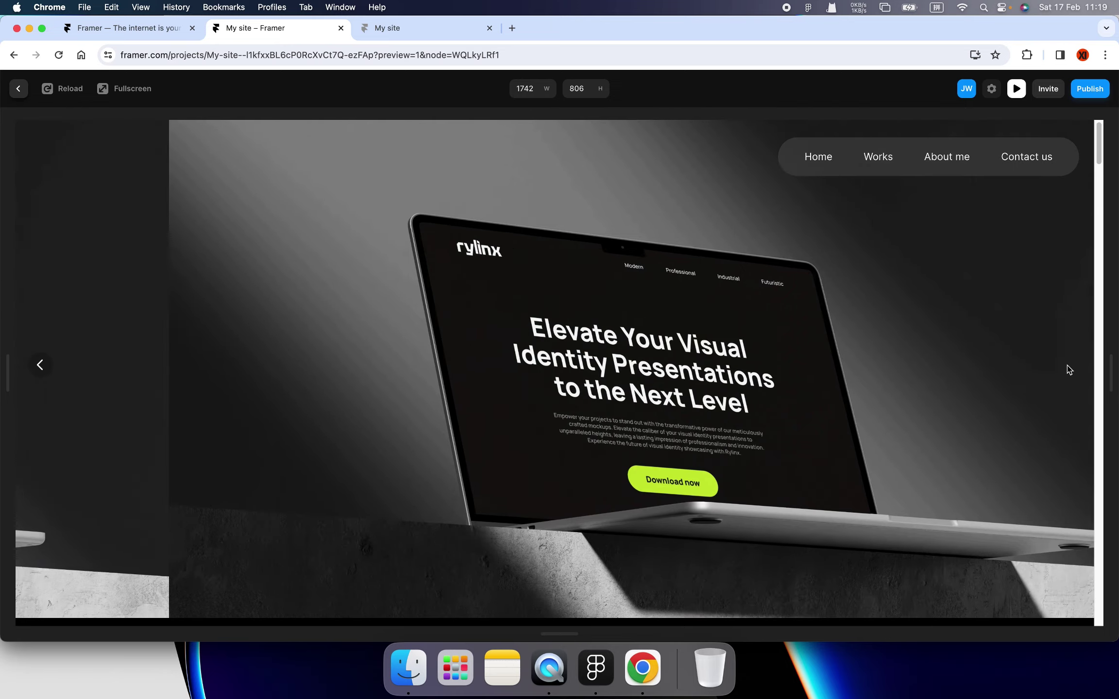
scroll(983, 351, "down", 5)
scroll(986, 350, "down", 5)
scroll(963, 340, "down", 5)
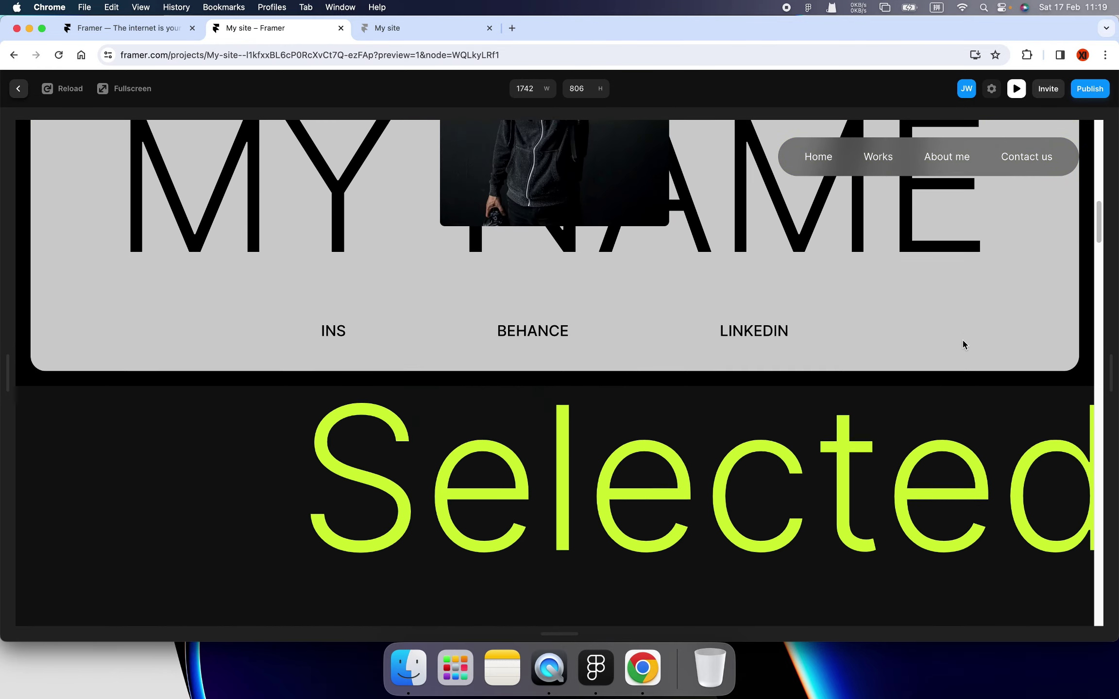
scroll(963, 341, "down", 5)
scroll(964, 341, "down", 5)
scroll(964, 340, "down", 5)
scroll(964, 340, "down", 5)
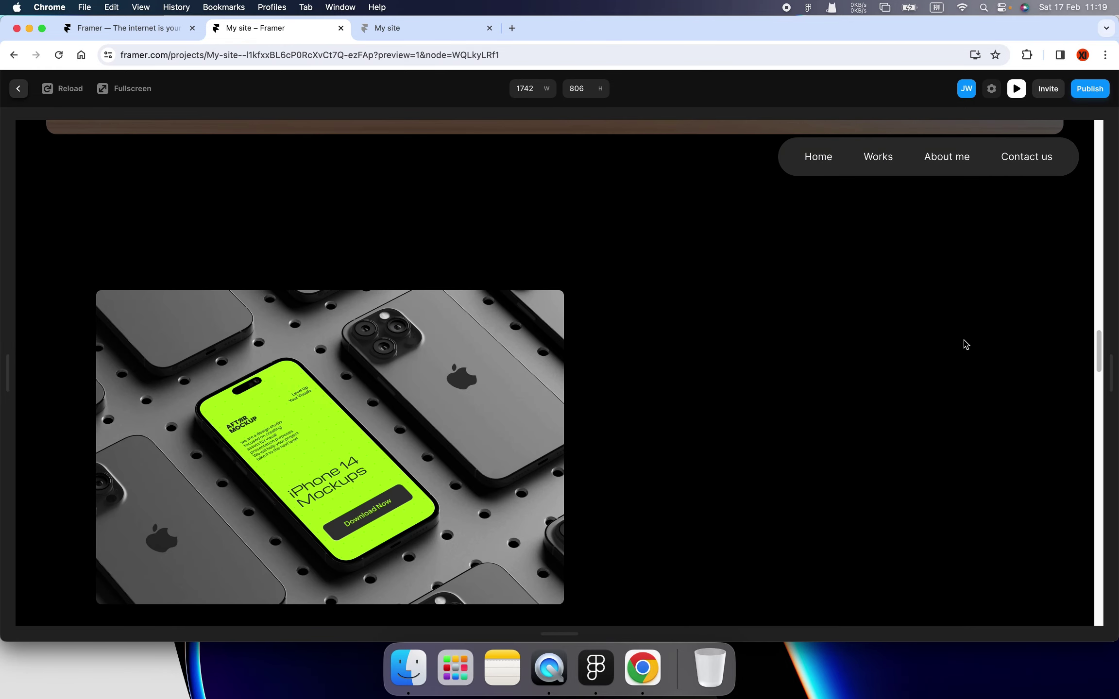
scroll(966, 344, "down", 5)
scroll(966, 344, "down", 5)
scroll(966, 344, "down", 5)
scroll(966, 344, "down", 5)
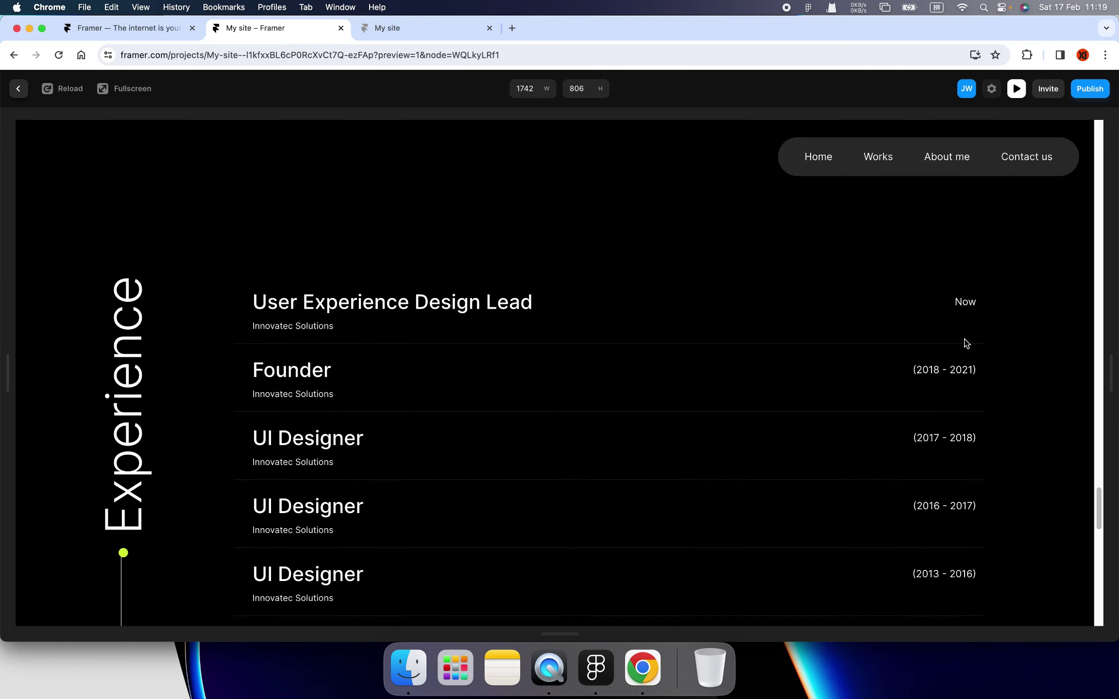